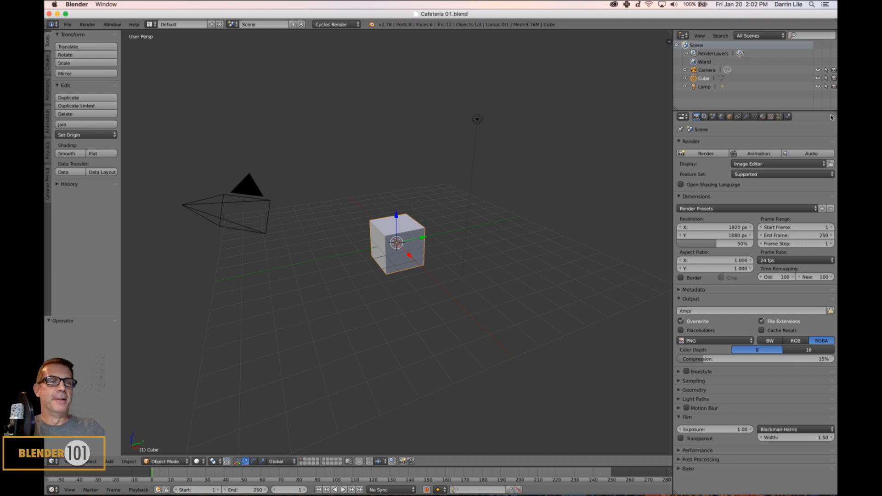
Split the Properties editor into two stacked areas, widen the column slightly, and change the upper area to the UV/Image Editor
left_click_drag(831, 117, 815, 240)
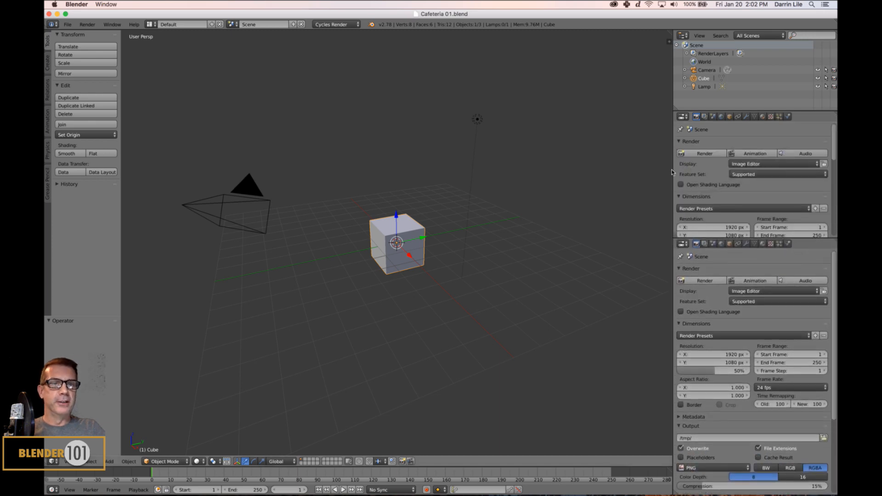
left_click_drag(671, 173, 662, 172)
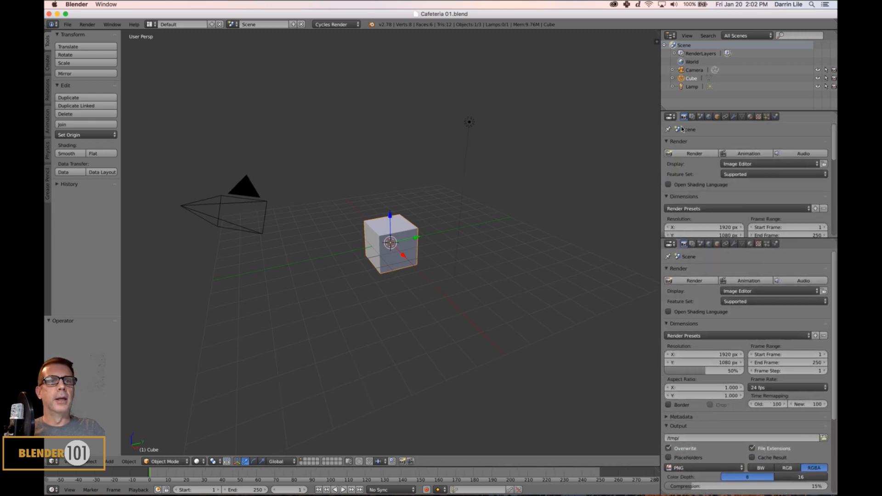
left_click(671, 116)
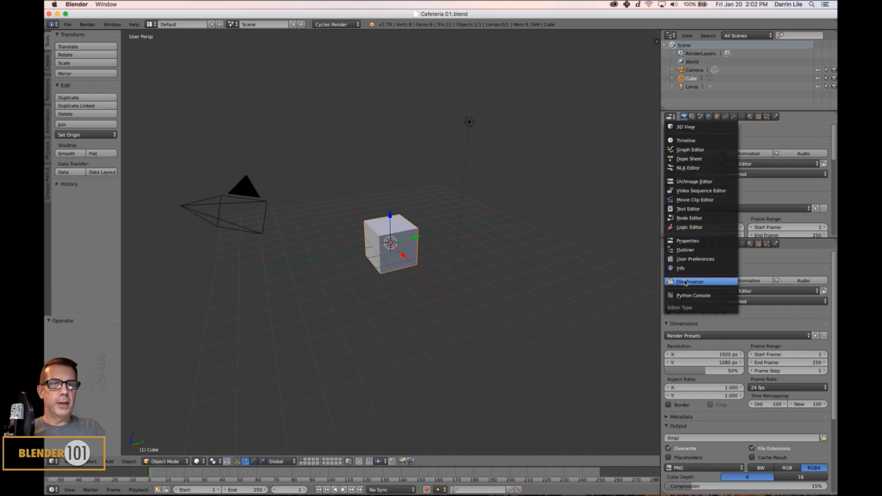
left_click(695, 182)
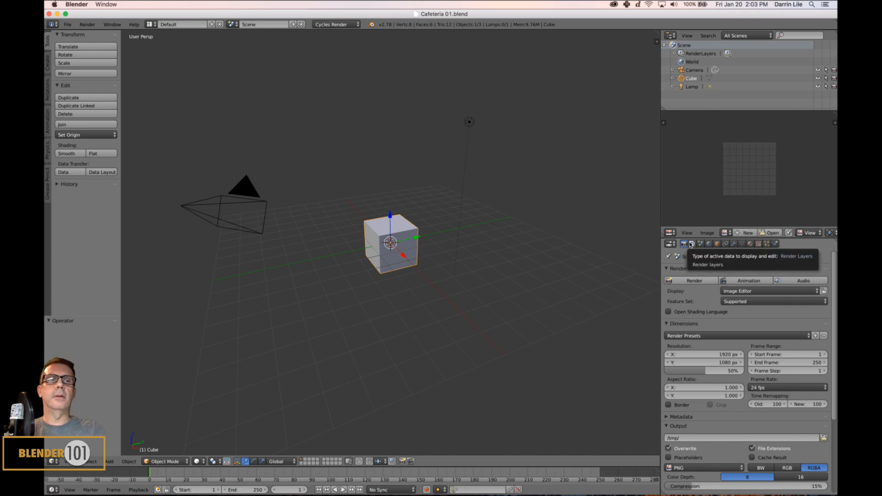
Start opening an image in the UV/Image Editor and browse to the Cafeteria folder inside Reference images
left_click(708, 233)
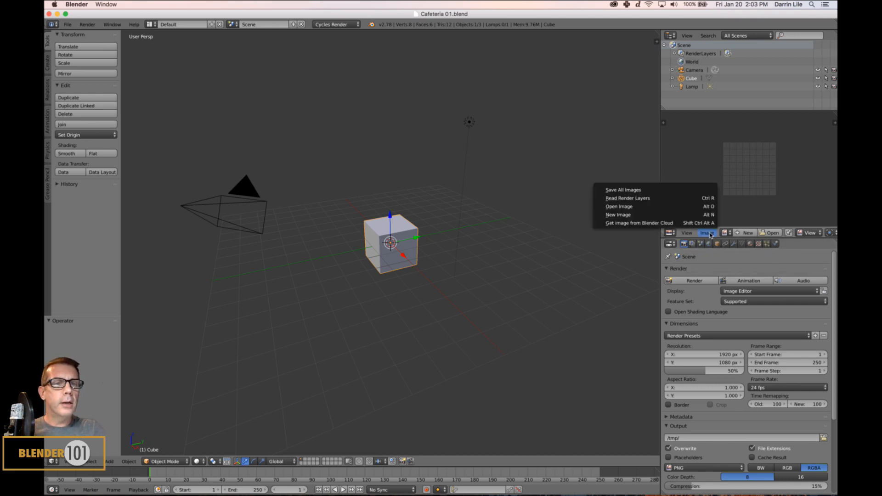
left_click(707, 233)
left_click(704, 232)
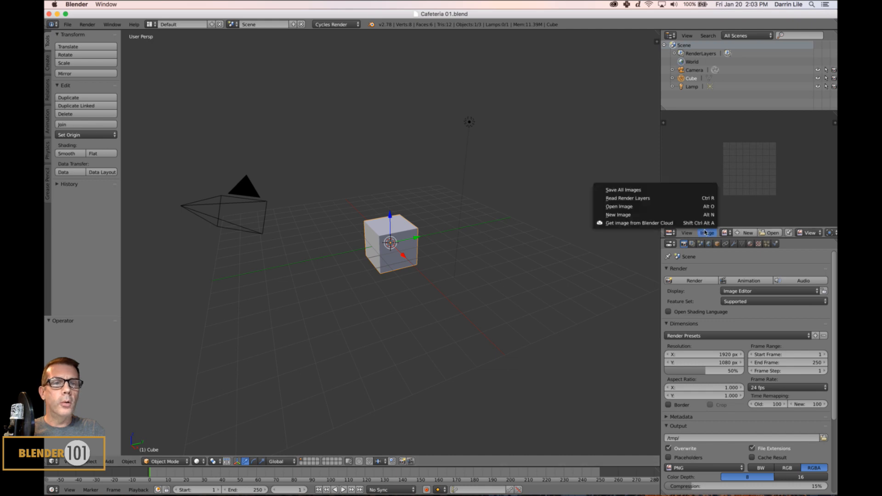
left_click(664, 206)
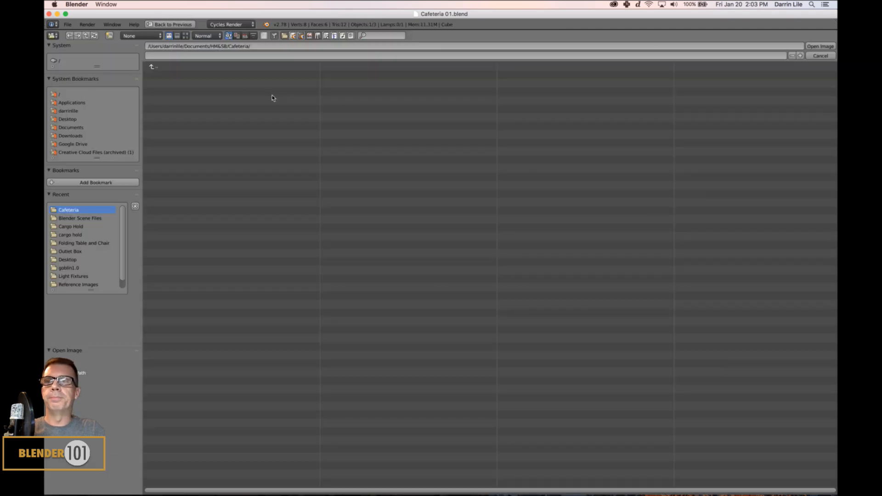
left_click(154, 67)
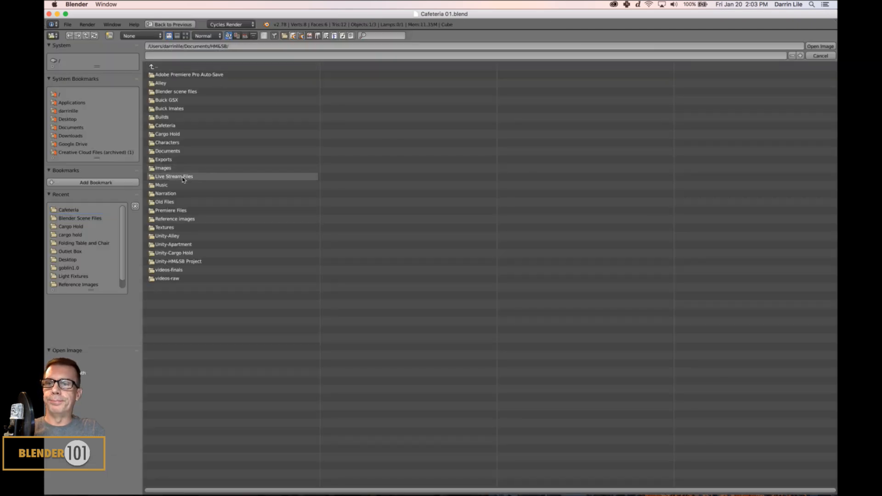
left_click(183, 126)
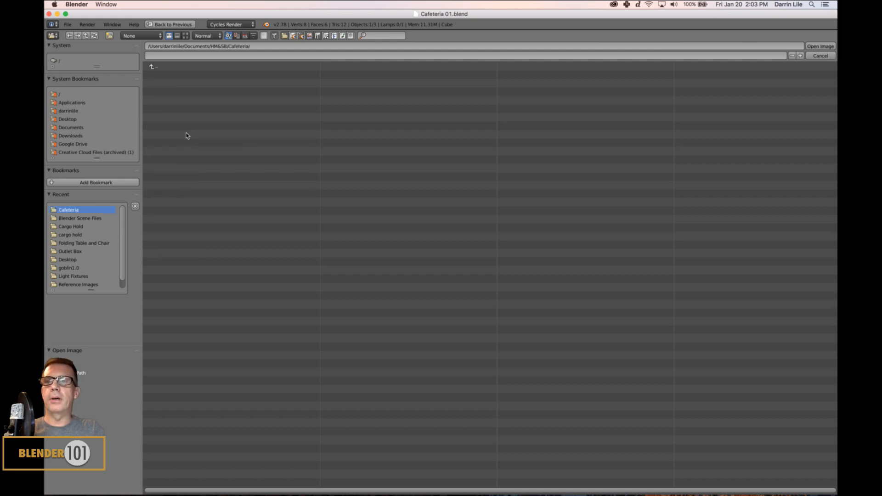
left_click(153, 66)
left_click(192, 220)
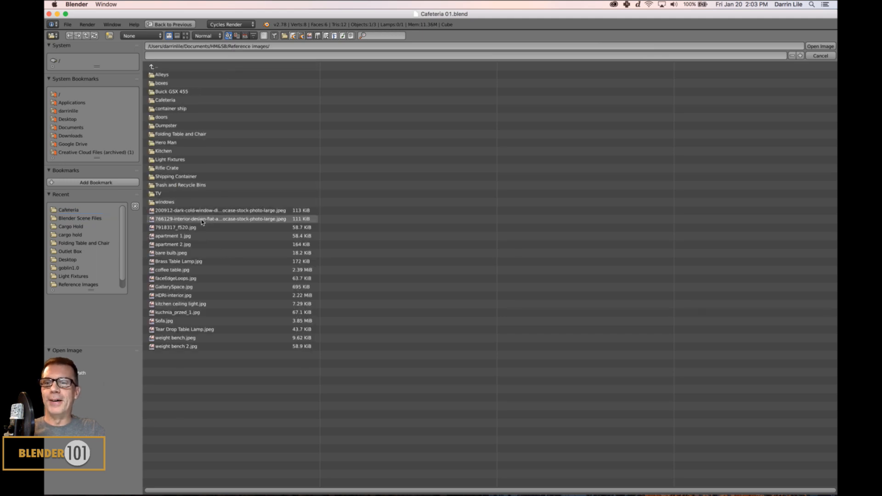
left_click(169, 101)
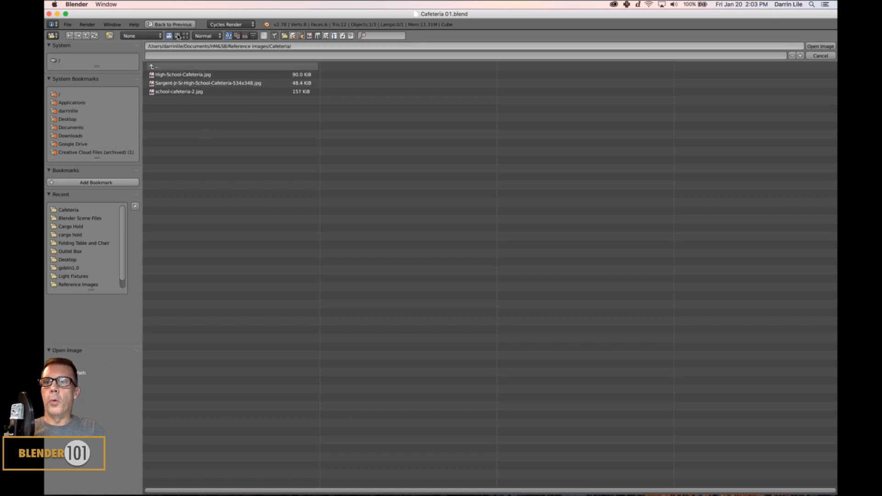
Display the files as thumbnails and open High-School-Cafeteria.jpg as the reference image
left_click(186, 36)
left_click(238, 94)
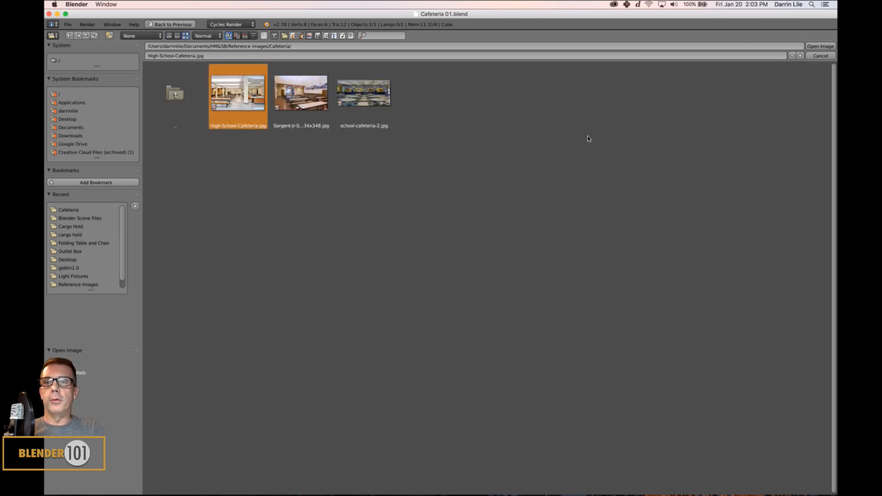
left_click(822, 47)
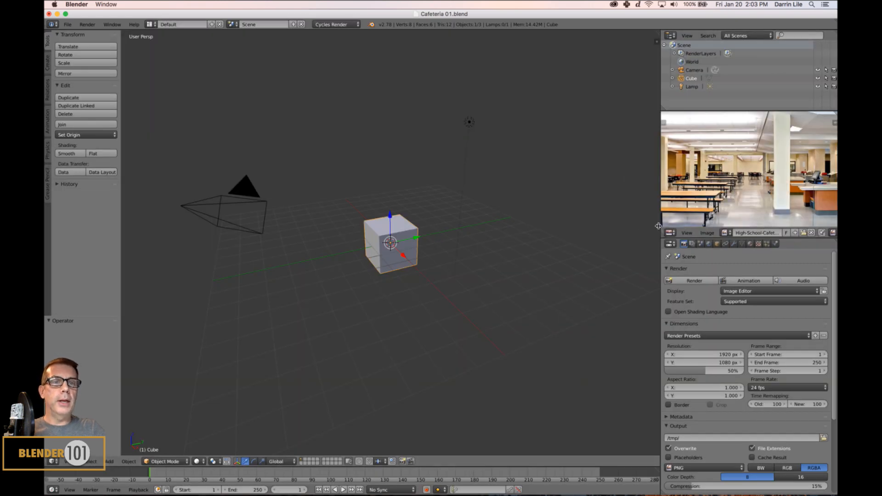
Widen the image editor's column and frame the cafeteria reference photo so its tables, column and floor fill the area
left_click_drag(660, 226, 633, 226)
scroll(680, 216, "down", 1)
scroll(679, 216, "up", 2)
scroll(694, 210, "down", 1)
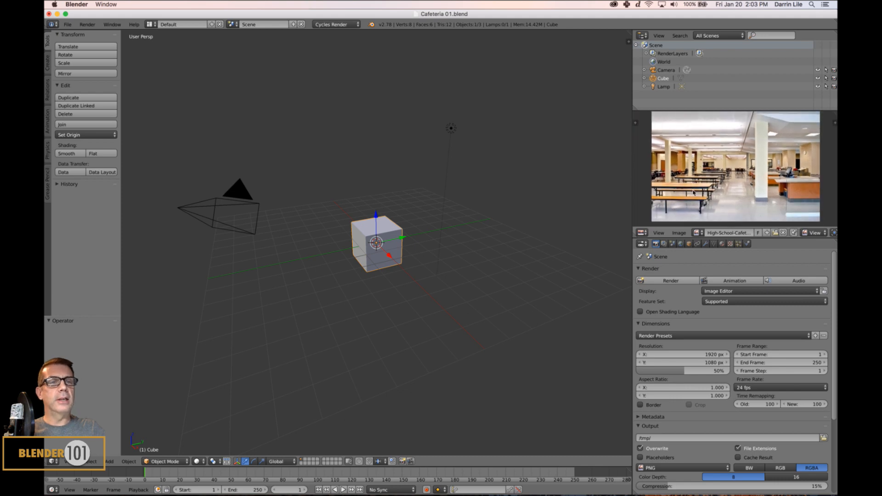
scroll(751, 174, "up", 1)
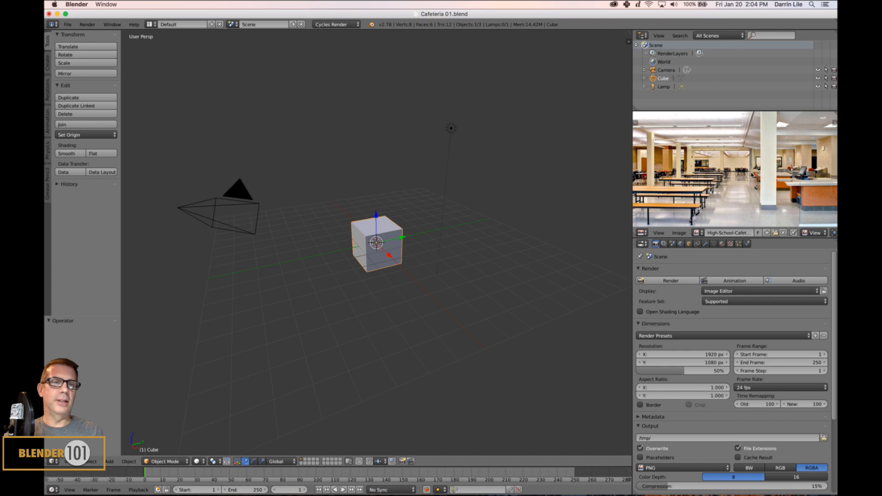
mouse_move(706, 141)
middle_mouse_down()
mouse_move(723, 149)
mouse_move(691, 145)
mouse_move(709, 146)
middle_mouse_up()
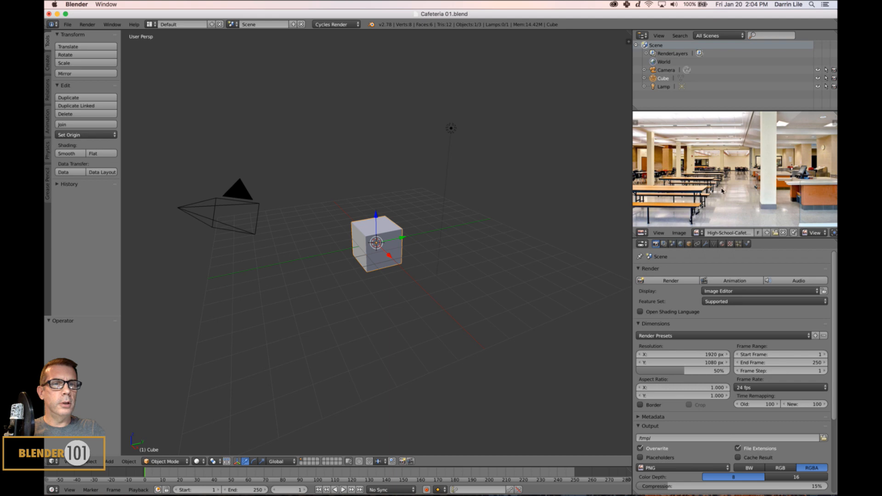
scroll(723, 190, "up", 2)
key("Home")
scroll(724, 190, "up", 1)
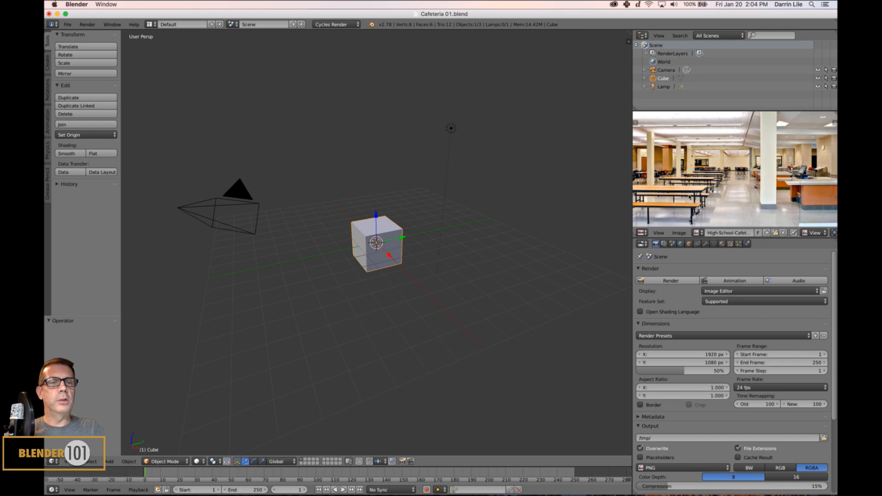
middle_click_drag(689, 196, 693, 189)
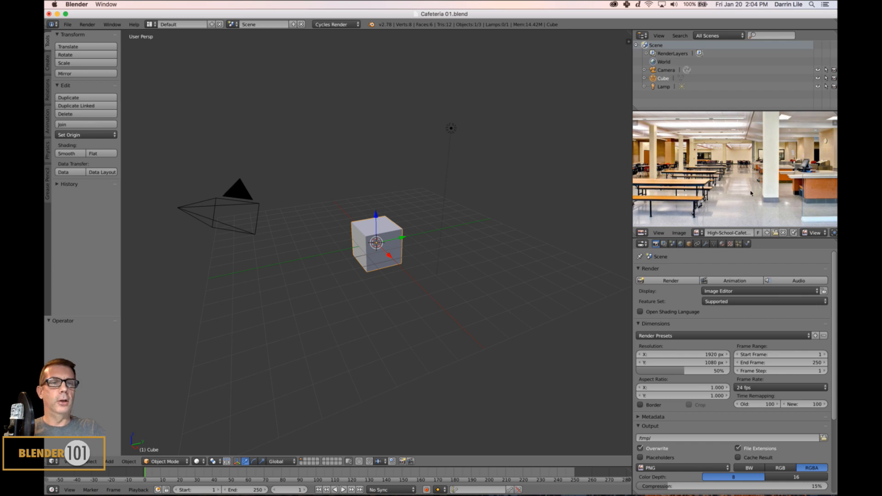
middle_click_drag(751, 193, 750, 196)
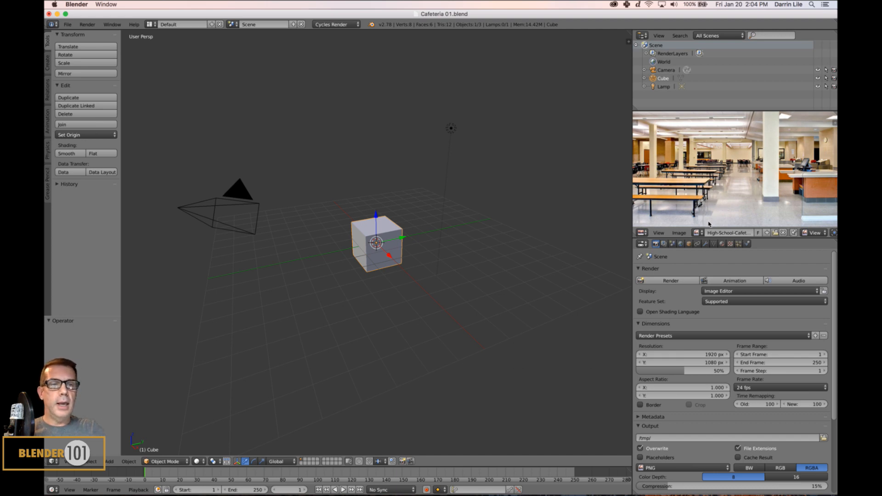
Delete the lamp and the camera from the scene, keeping only the cube
key("a")
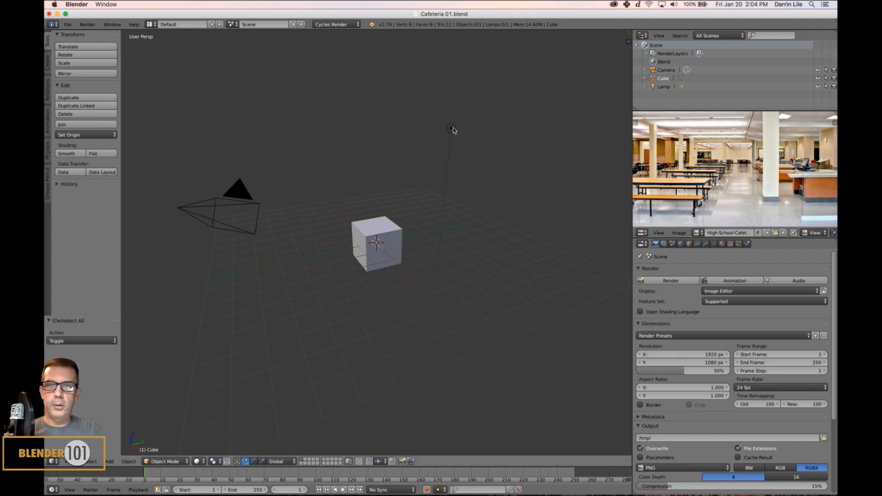
left_click(451, 129)
left_click(237, 195, "shift")
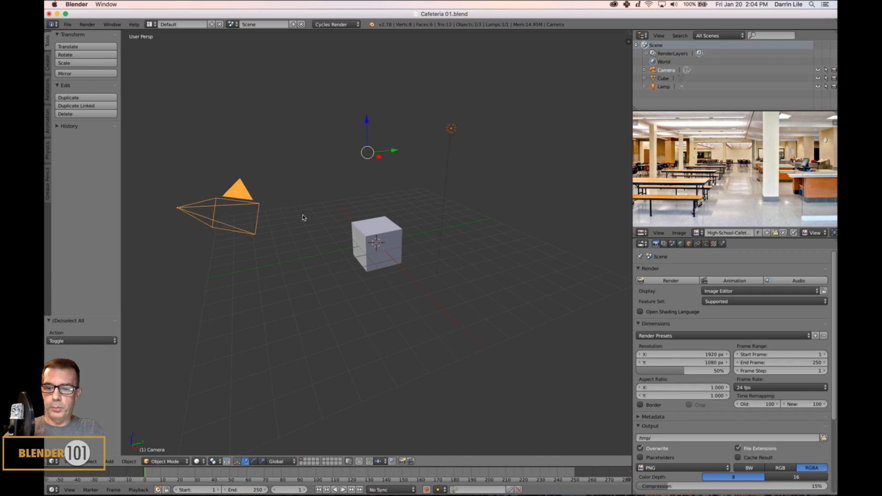
key("x")
left_click(303, 219)
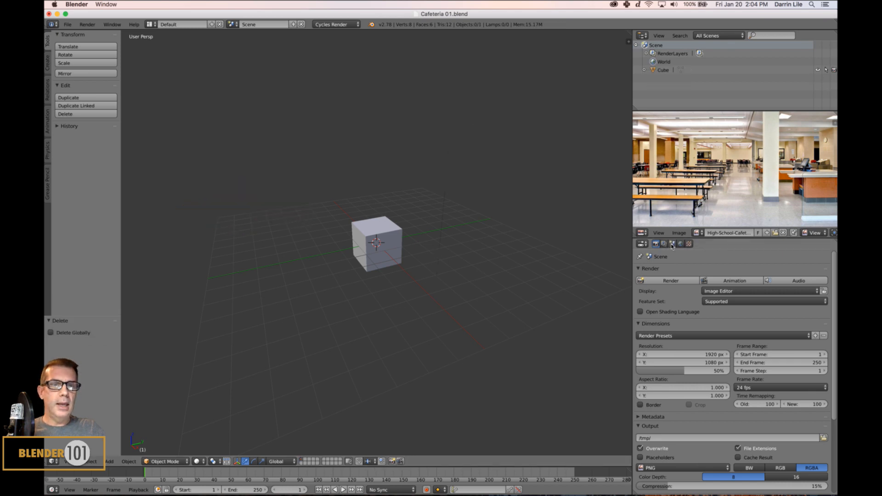
Set the scene's unit preset to Meters
left_click(672, 244)
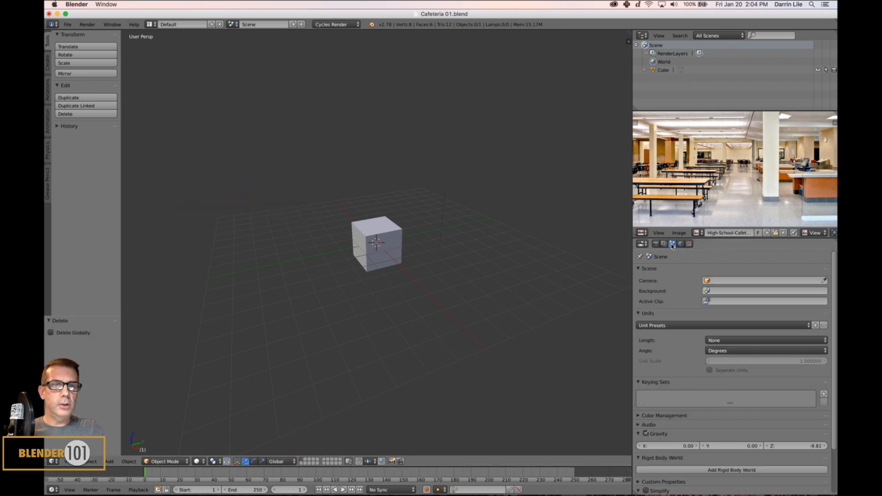
left_click(661, 325)
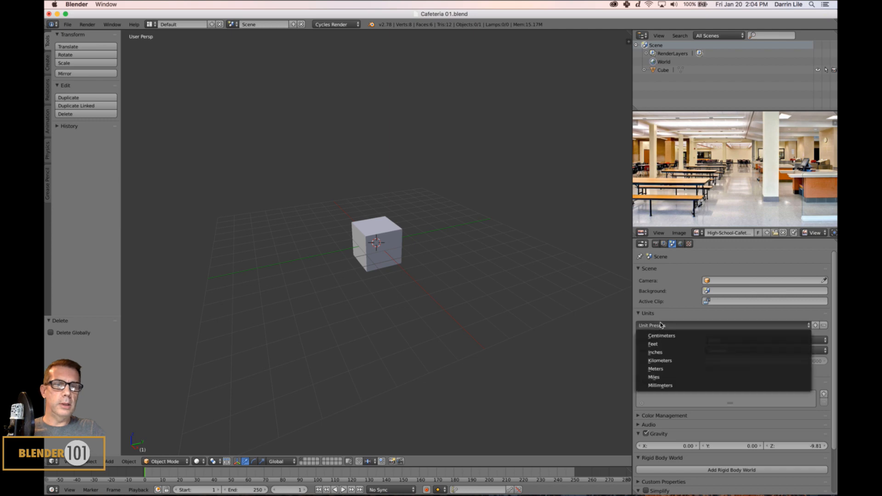
left_click(664, 369)
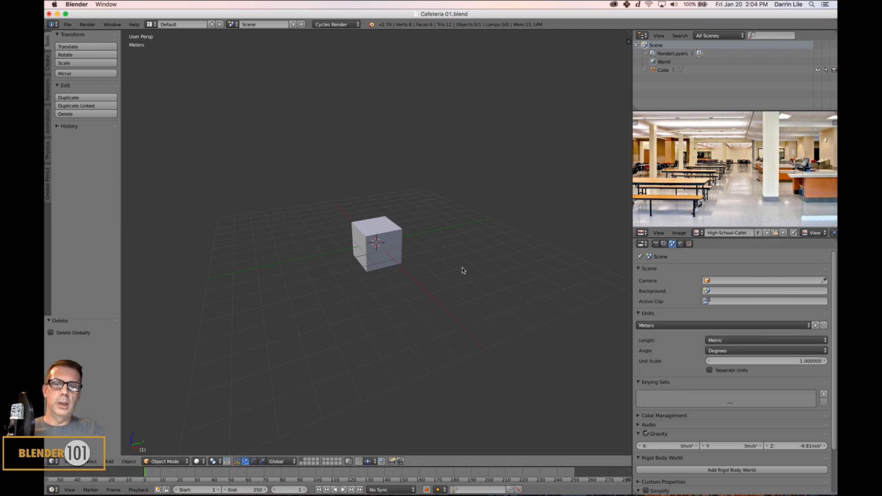
Show the cube's transform properties and set its Z dimension to 1.8 m
key("n")
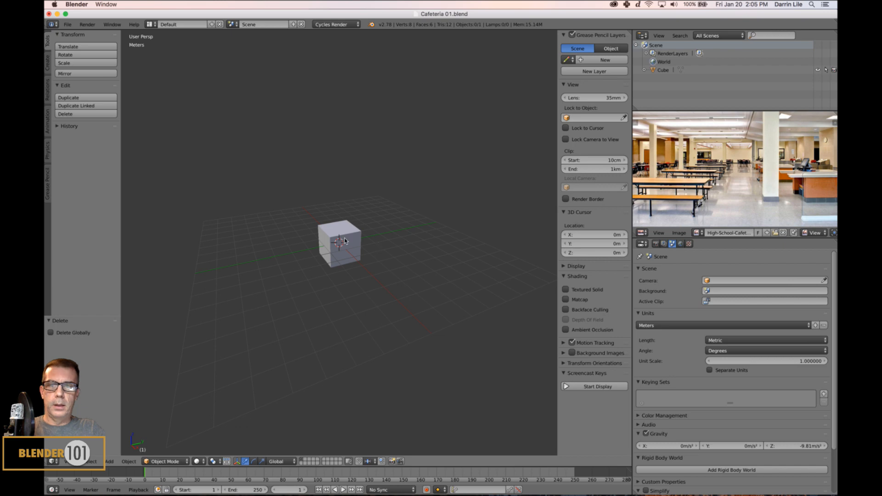
key("a")
key("KP_Decimal")
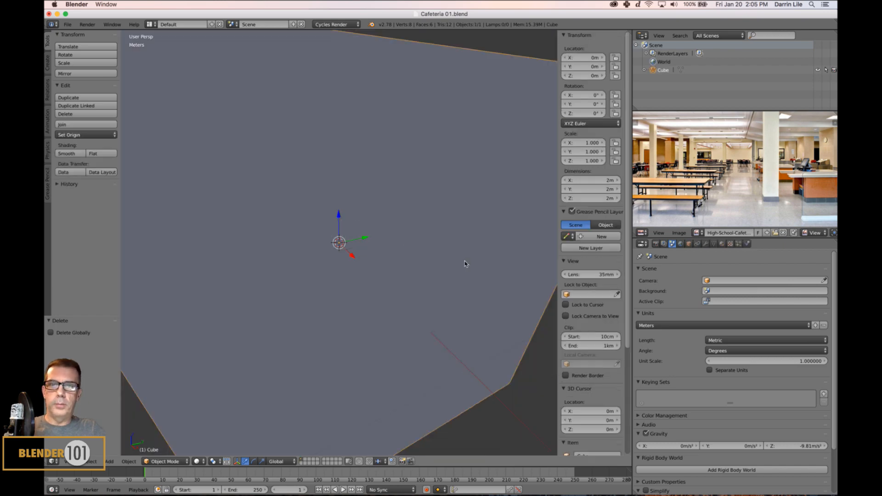
scroll(467, 264, "down", 3)
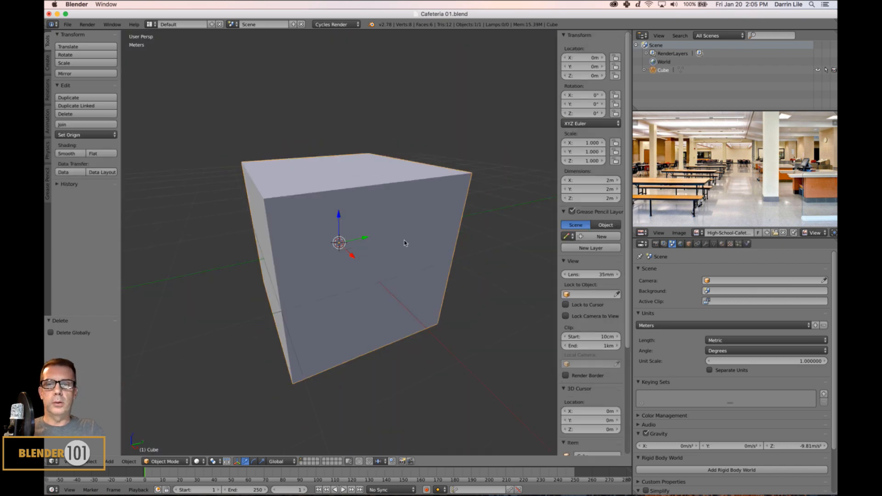
left_click(585, 199)
type("1")
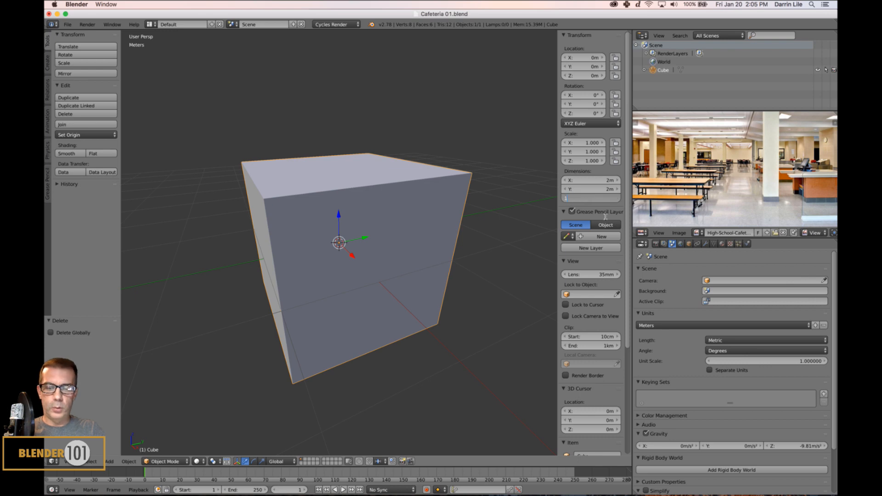
type(".8")
key("Return")
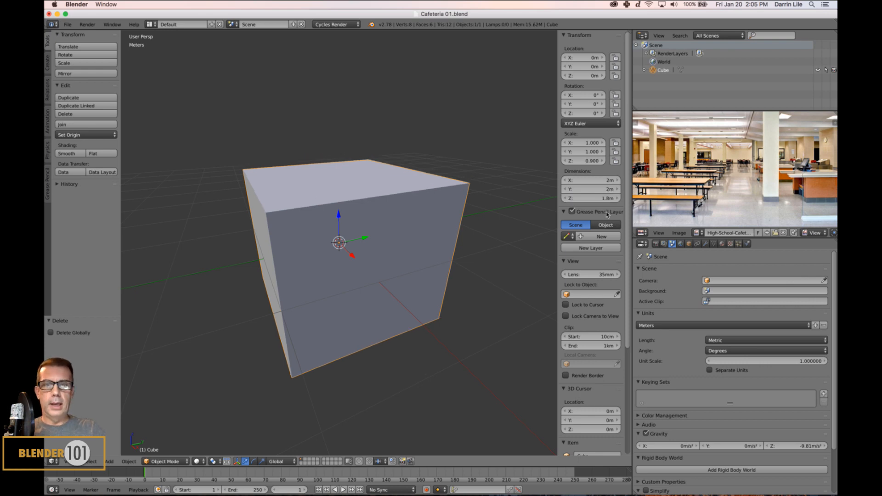
Set the cube's X and Y dimensions to 0.5 m each
left_click_drag(589, 182, 586, 187)
type("2")
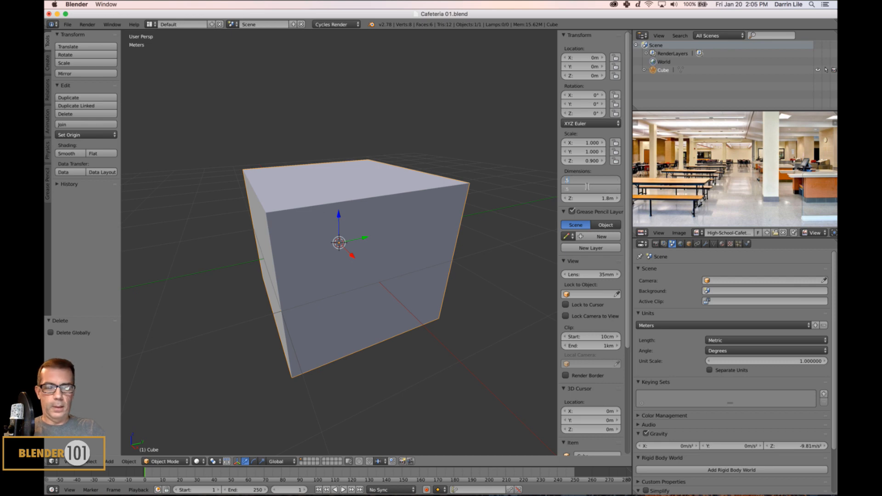
key("Return")
left_click_drag(588, 185, 587, 187)
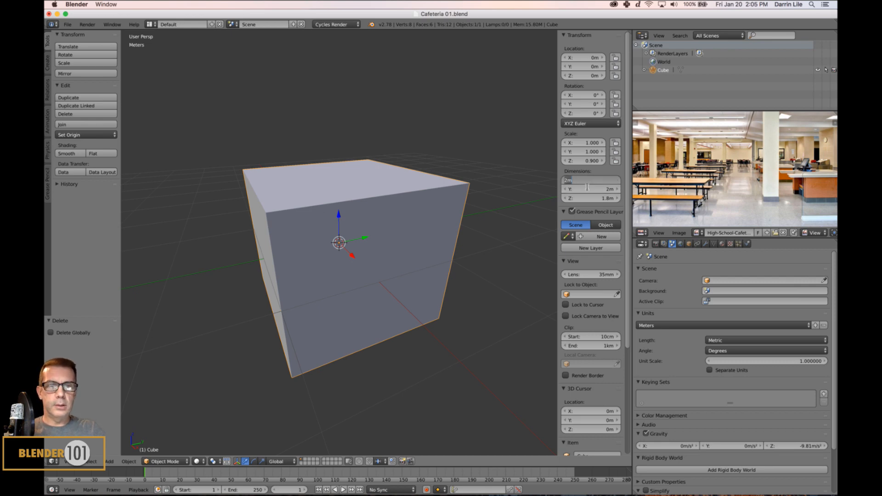
type("5")
key("Return")
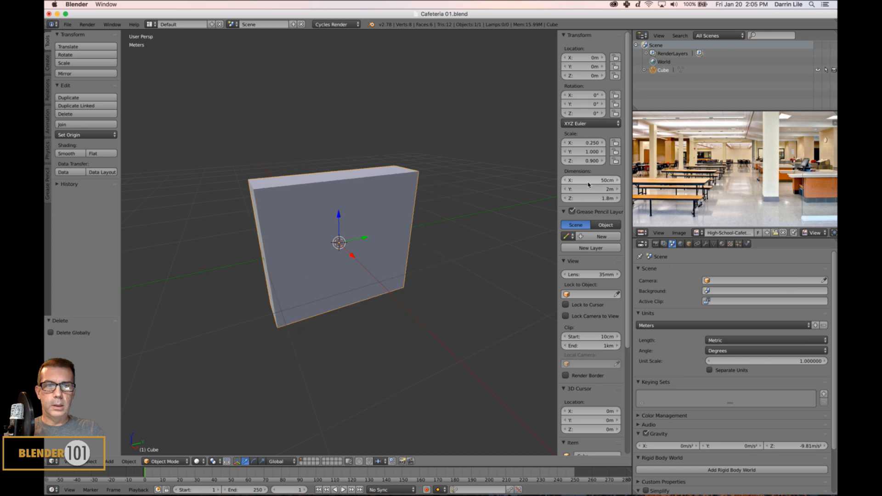
left_click(588, 189)
type(".5")
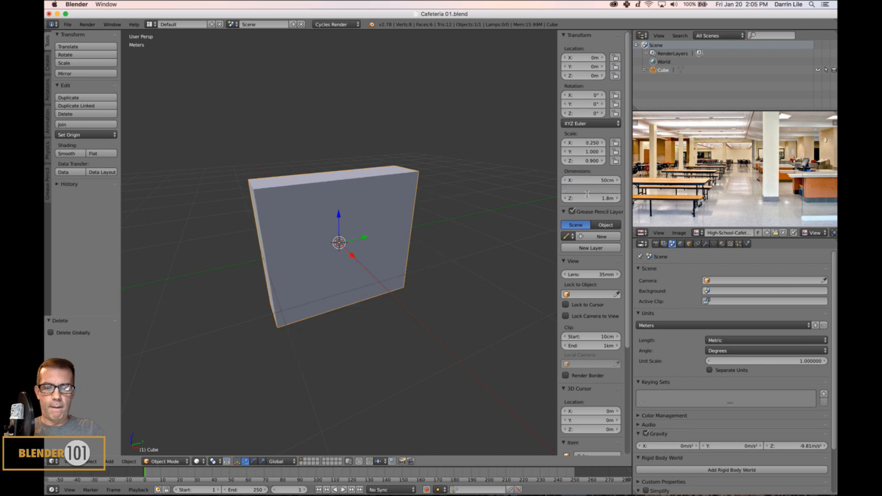
key("Return")
scroll(422, 225, "down", 2)
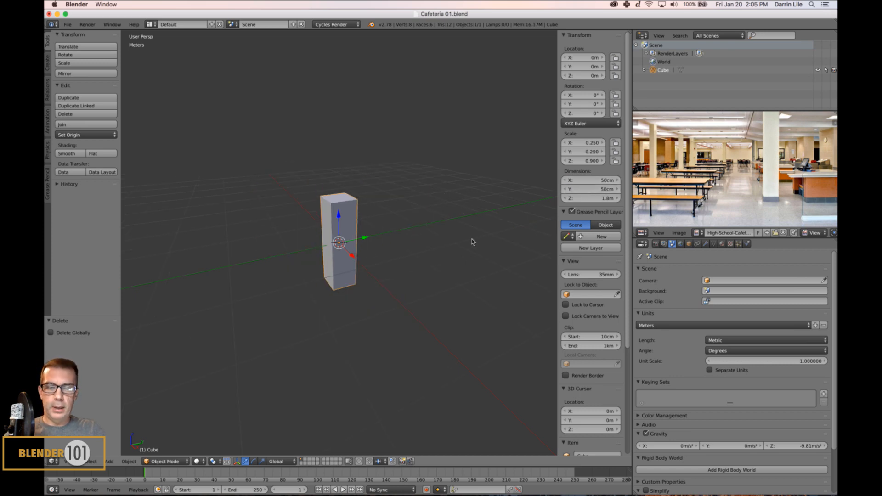
Switch to Chrome and look up the conversion of 1.8 meters to feet on Google
key("n")
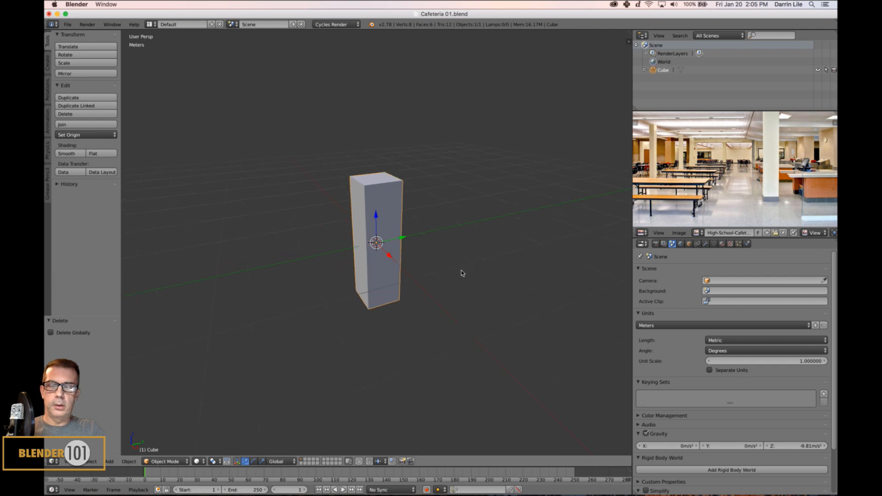
scroll(461, 270, "up", 3)
mouse_move(364, 489)
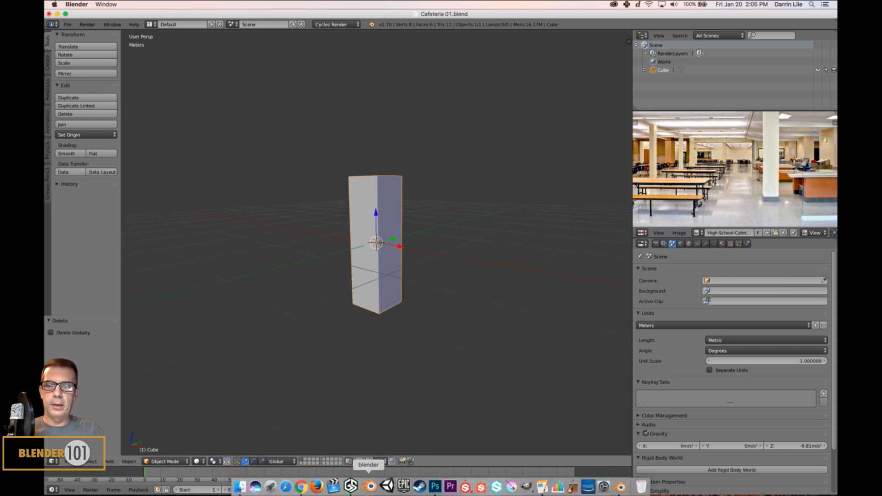
left_click(306, 489)
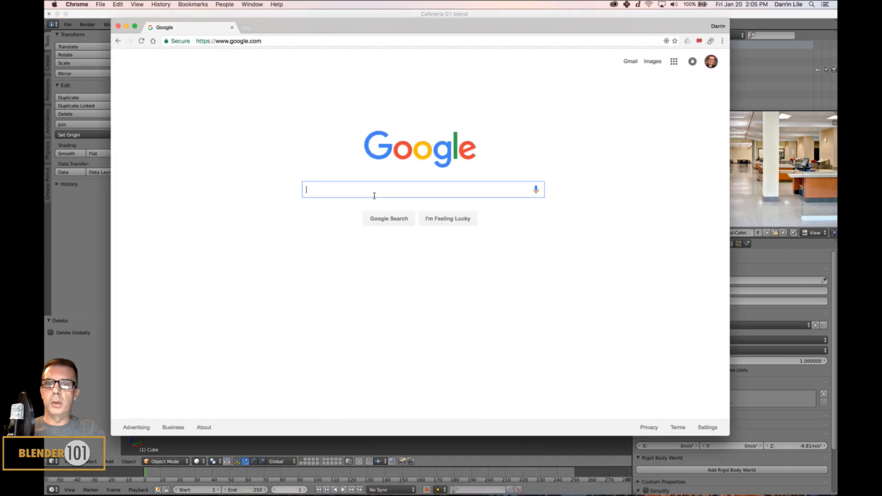
type("1.8")
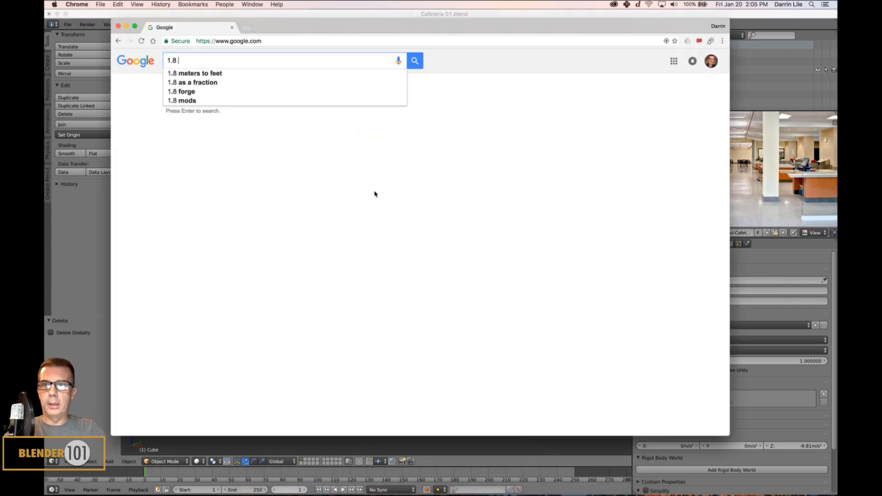
left_click(210, 74)
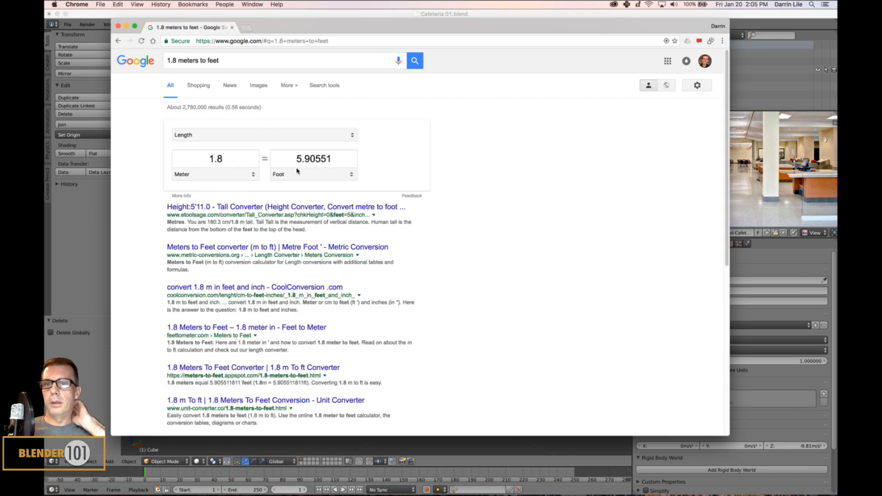
Change the unit converter's length to 1.85 meters to check its equivalent in feet
left_click(228, 164)
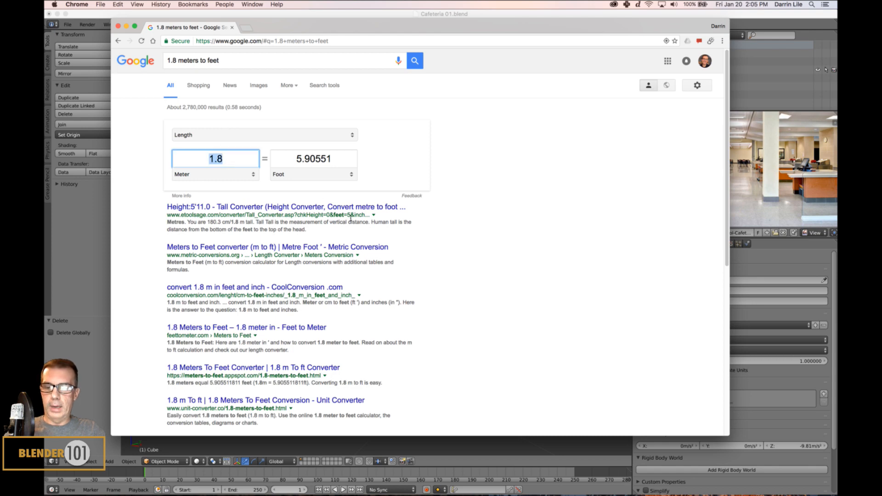
key("Right")
type("5")
key("Return")
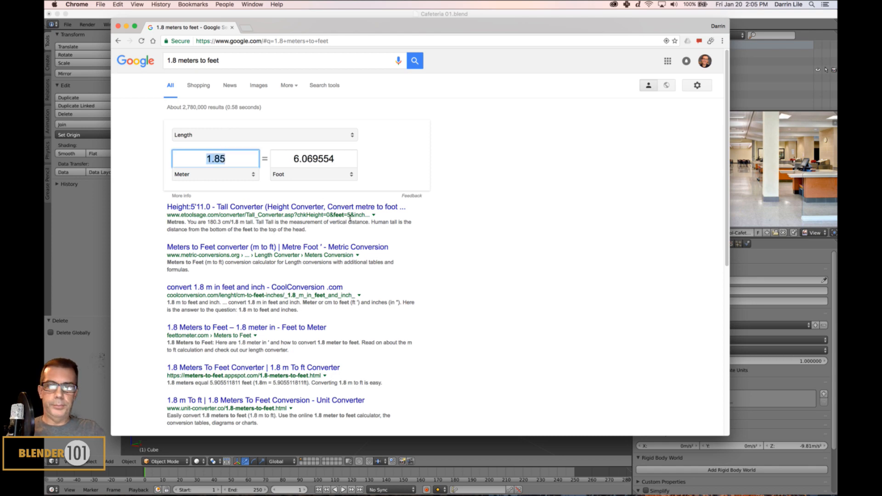
Switch back to Blender and set the cube's Z dimension to 1.85 m
left_click(760, 18)
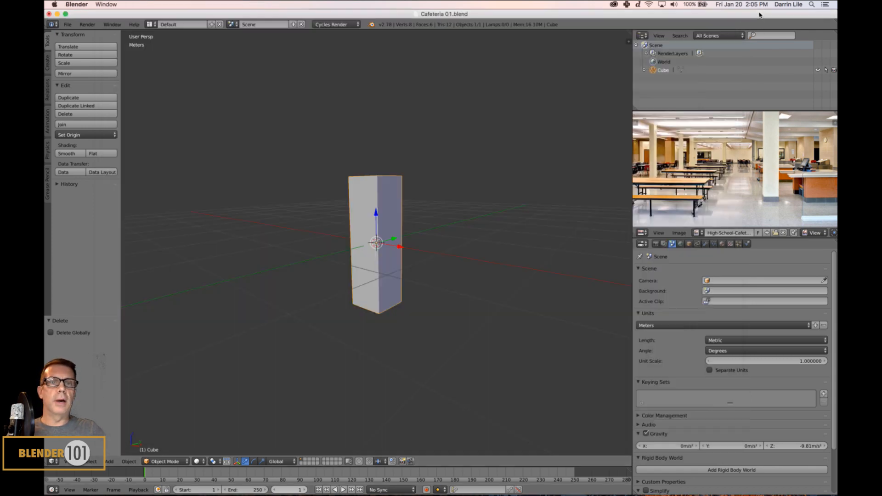
key("n")
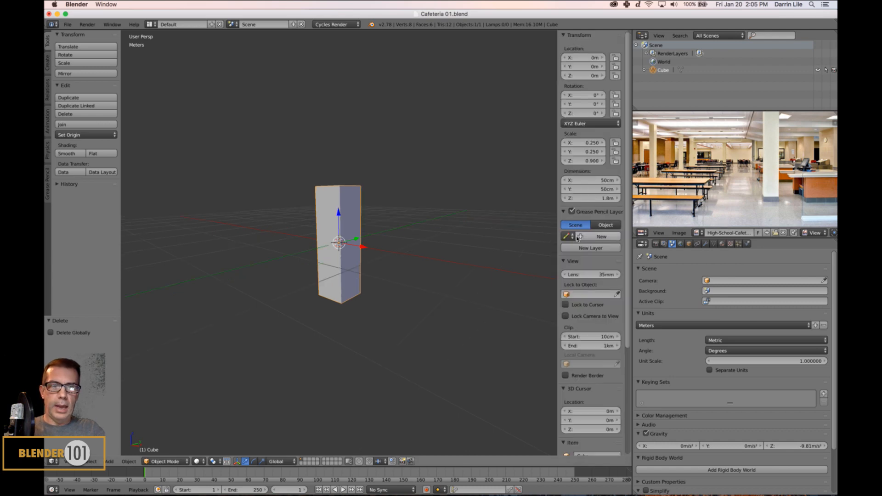
left_click(595, 199)
key("Right")
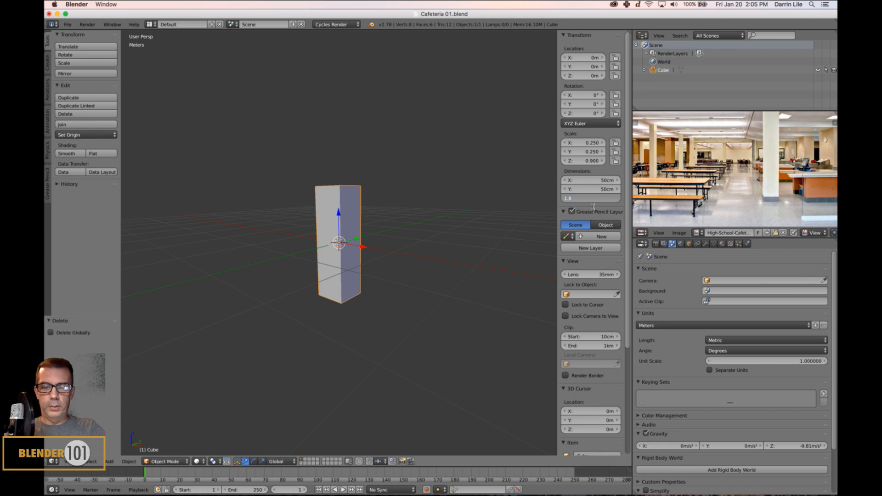
type("5")
key("Return")
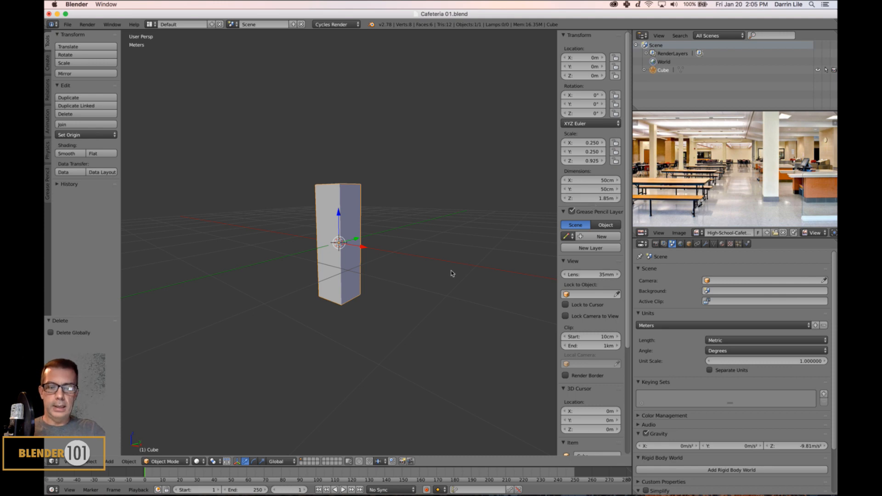
key("n")
Raise the block about 93 cm along Z in the right orthographic view so its base meets the ground line, and deselect it
scroll(422, 269, "down", 2)
scroll(429, 269, "up", 1)
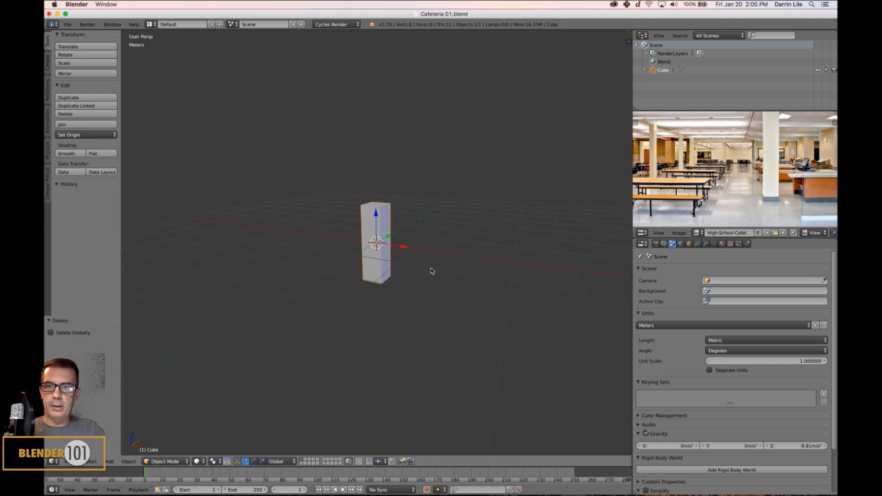
key("KP_3")
scroll(444, 276, "up", 4)
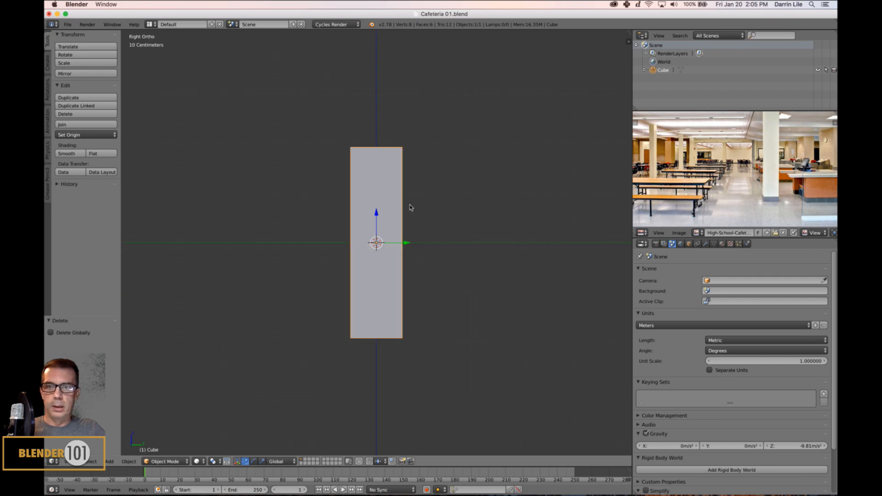
left_click_drag(379, 216, 385, 121)
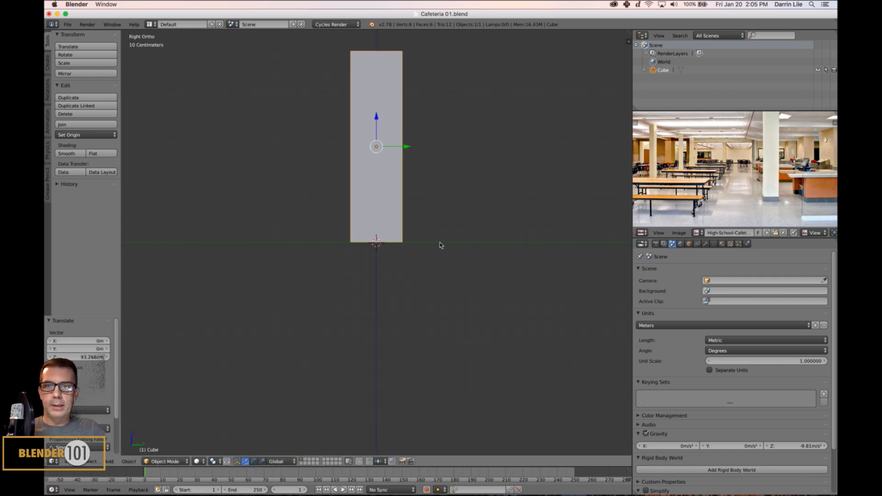
scroll(441, 248, "down", 5)
key("a")
key("KP_5")
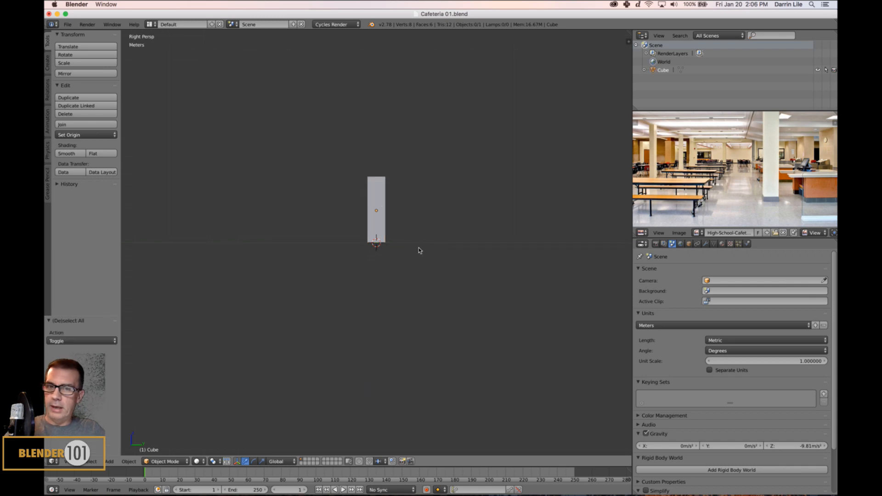
Select the block and set its X and Y dimensions to 30 cm each
middle_click_drag(418, 250, 485, 278)
scroll(448, 270, "up", 3)
scroll(465, 269, "down", 3)
scroll(481, 276, "up", 4)
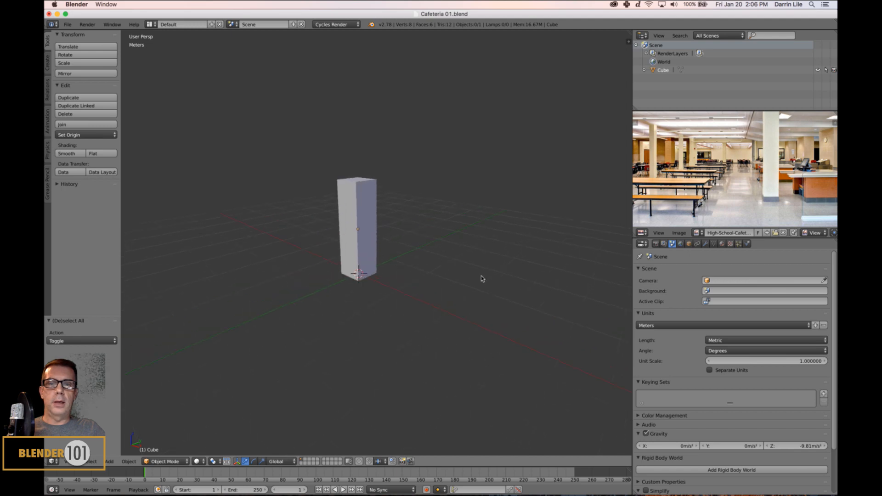
right_click(365, 252)
key("n")
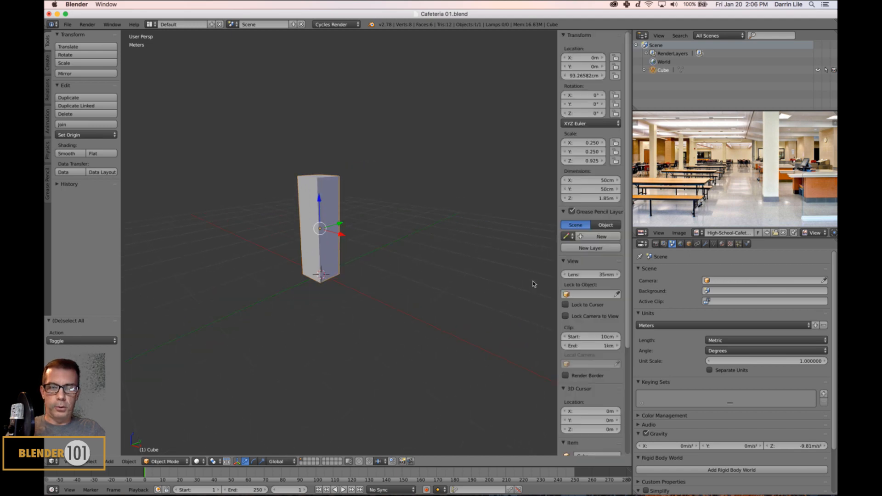
left_click(592, 180)
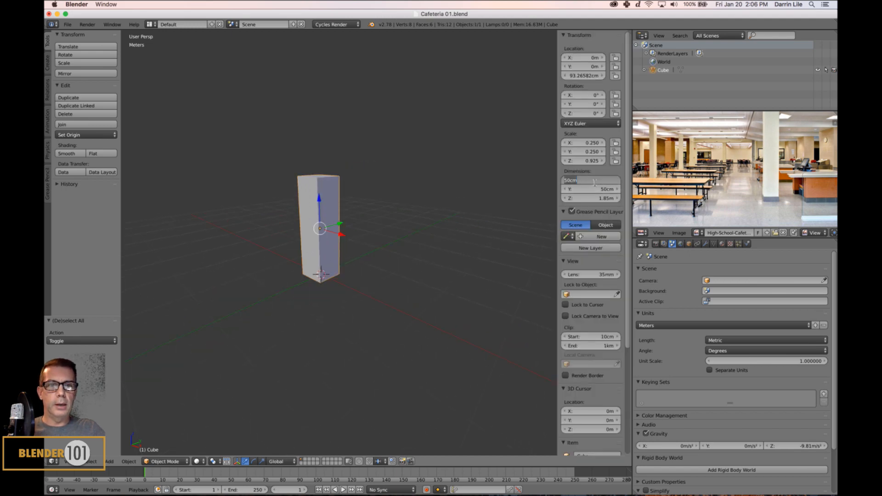
type("3")
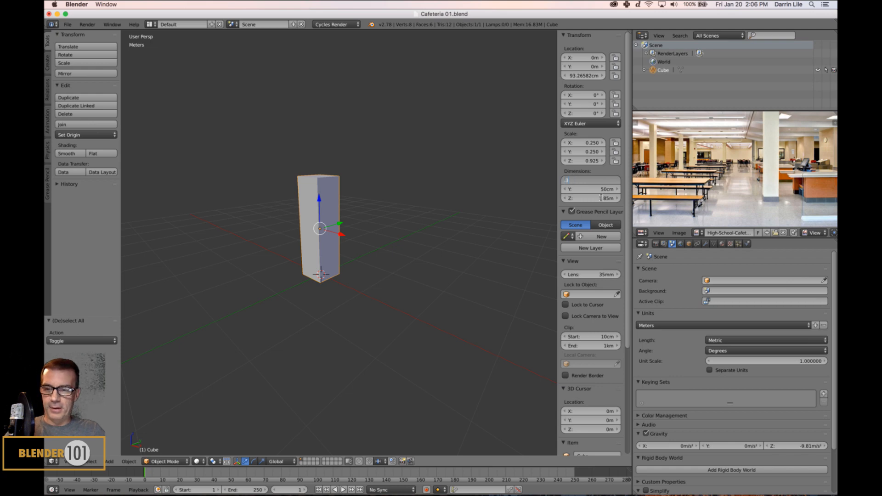
type("0")
key("Tab")
type("3")
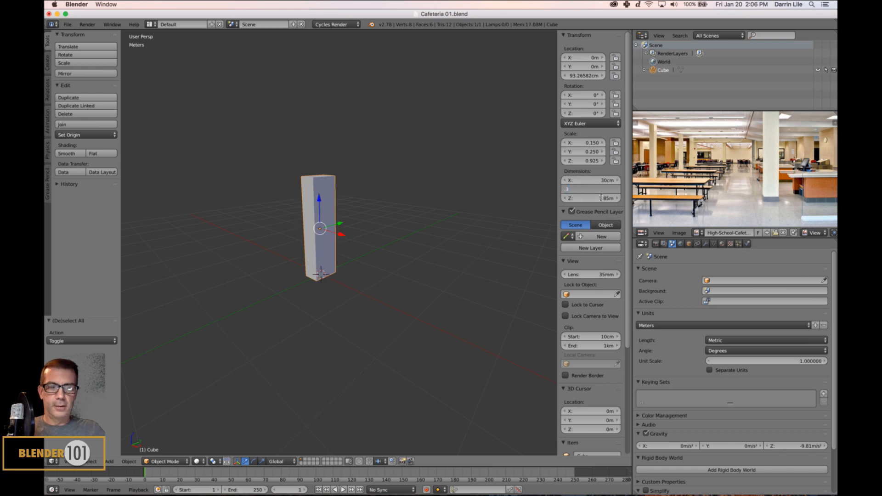
type("0")
key("Return")
key("n")
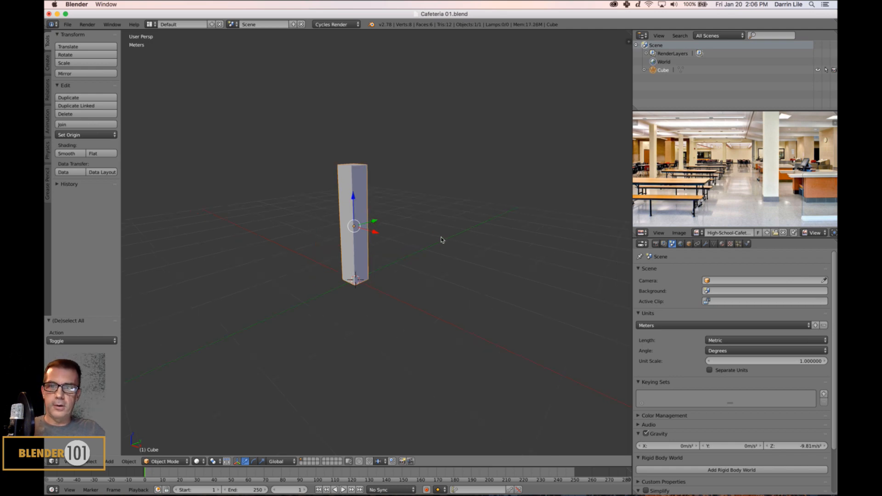
Add a plane mesh at the scene origin beneath the block
mouse_move(443, 240)
middle_mouse_down()
mouse_move(472, 213)
mouse_move(445, 244)
mouse_move(490, 249)
mouse_move(453, 244)
middle_mouse_up()
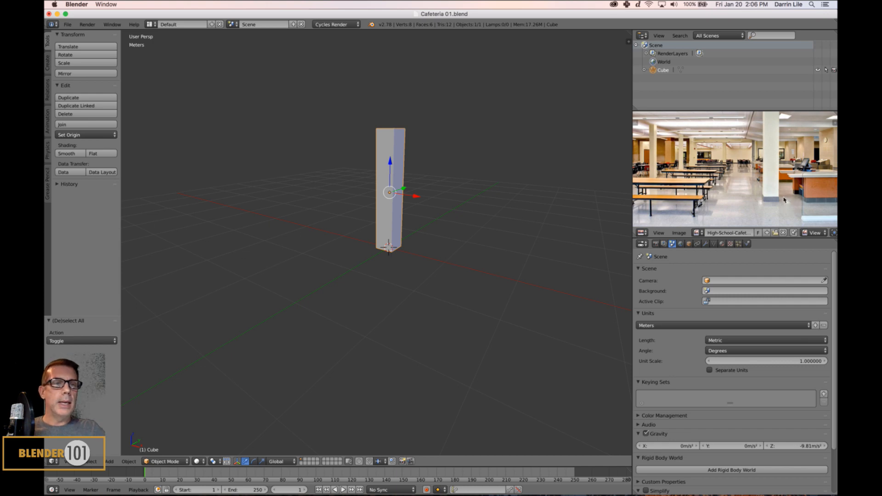
scroll(774, 193, "down", 2)
scroll(783, 184, "up", 1)
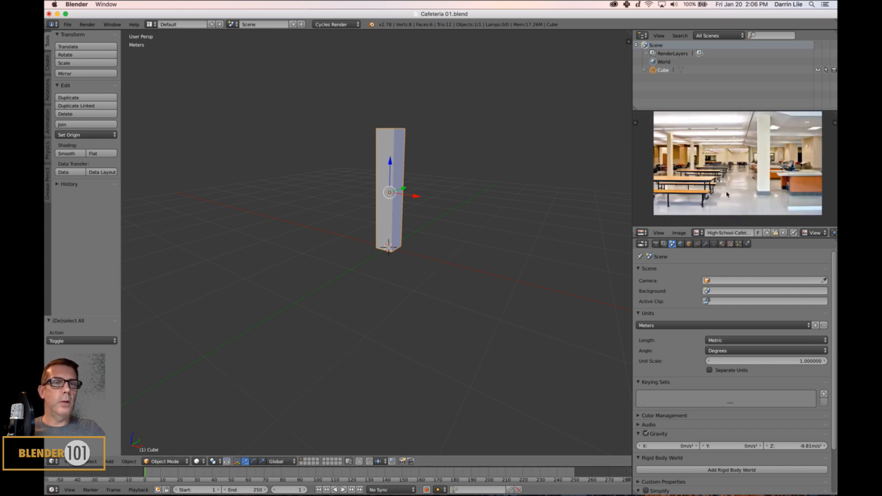
scroll(442, 218, "down", 6)
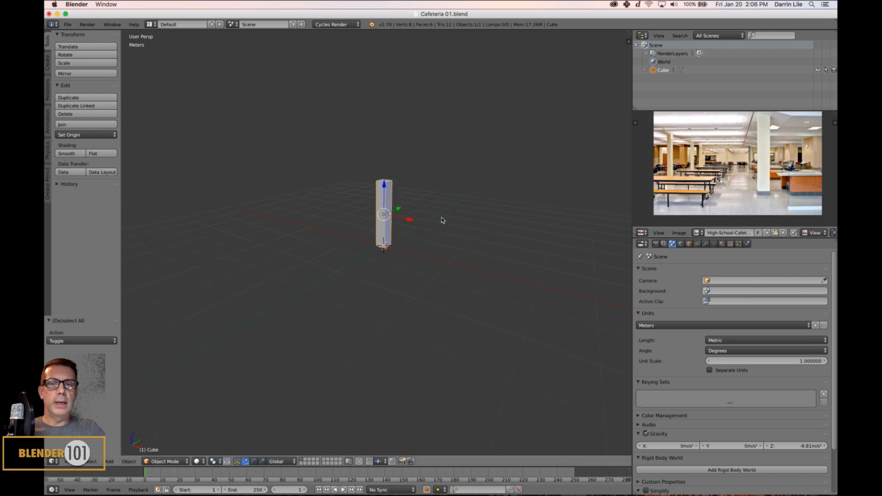
middle_click_drag(476, 228, 503, 274)
key("shift+a")
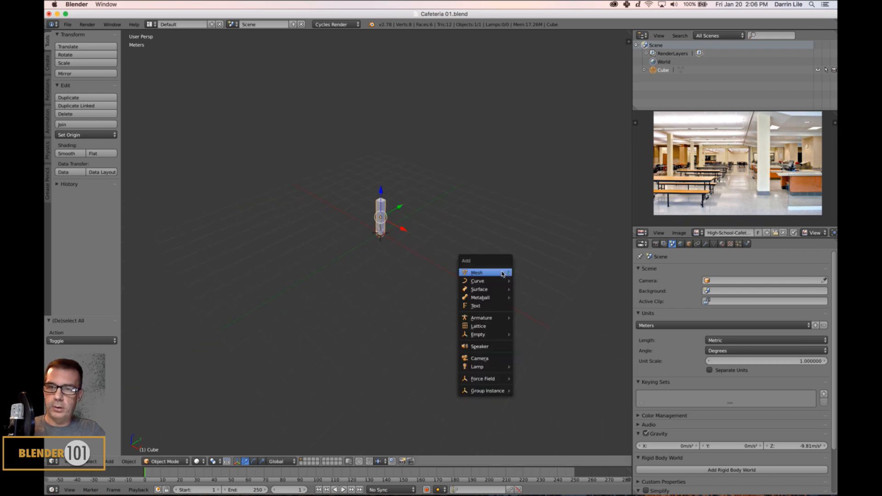
mouse_move(503, 274)
left_click(546, 274)
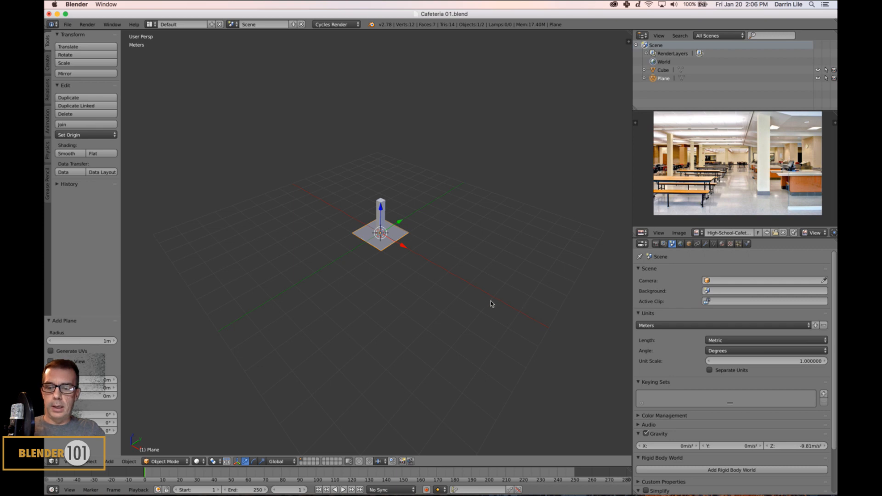
Scale the plane up by a factor of about 10 to form the cafeteria floor
key("s")
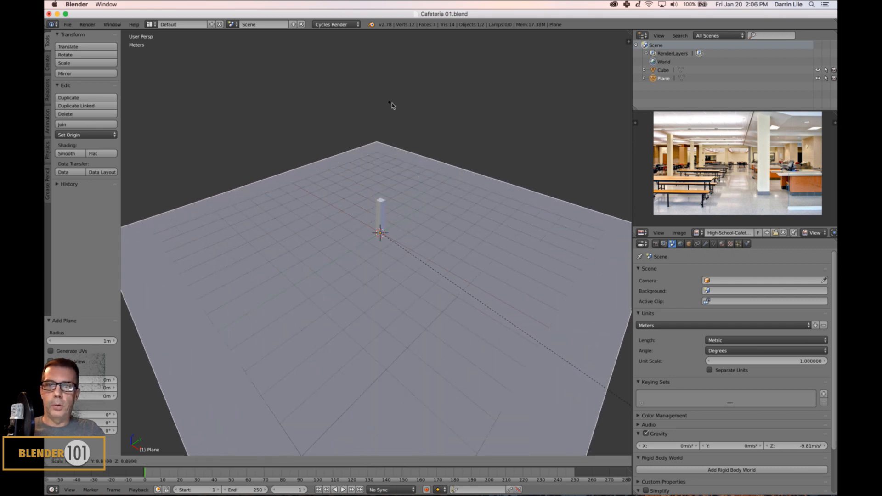
left_click(401, 117)
scroll(407, 153, "down", 4)
middle_click_drag(407, 153, 416, 145)
scroll(431, 179, "up", 3)
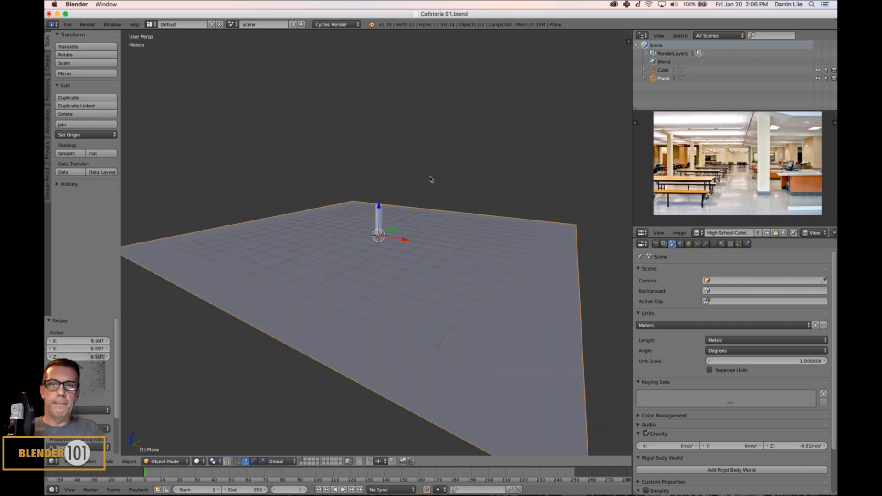
Examine the floor plane's extent and compare it with the tables, columns and back wall in the reference photo
middle_click_drag(431, 183, 431, 194)
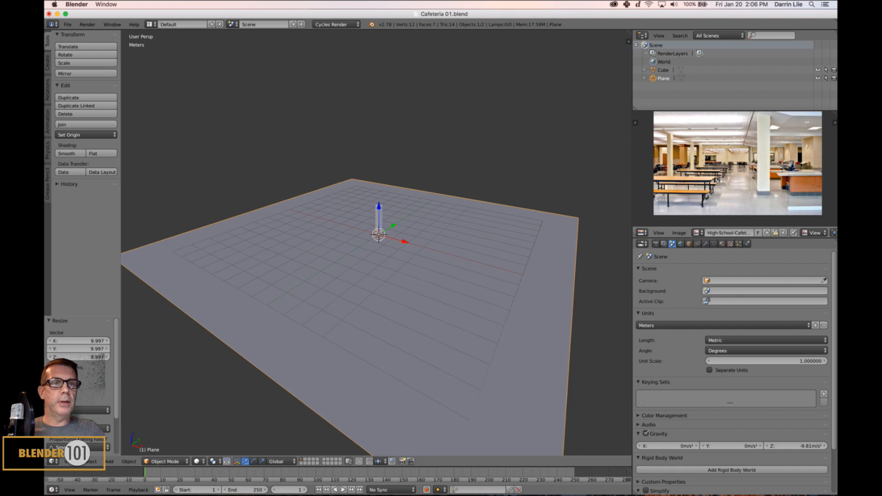
middle_click_drag(549, 218, 547, 224)
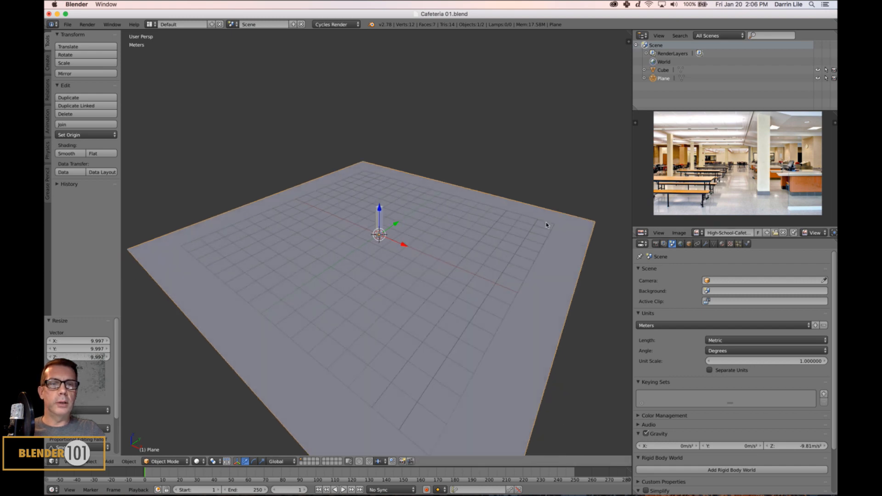
scroll(758, 173, "up", 5)
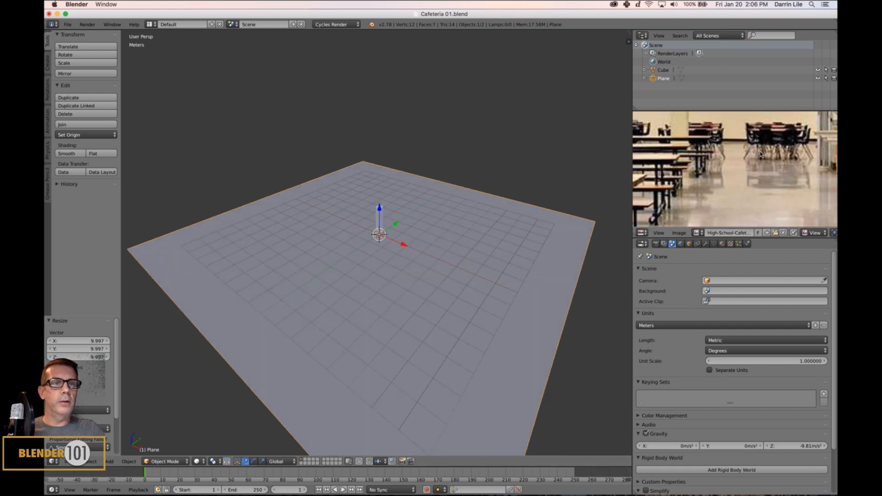
scroll(758, 156, "down", 3)
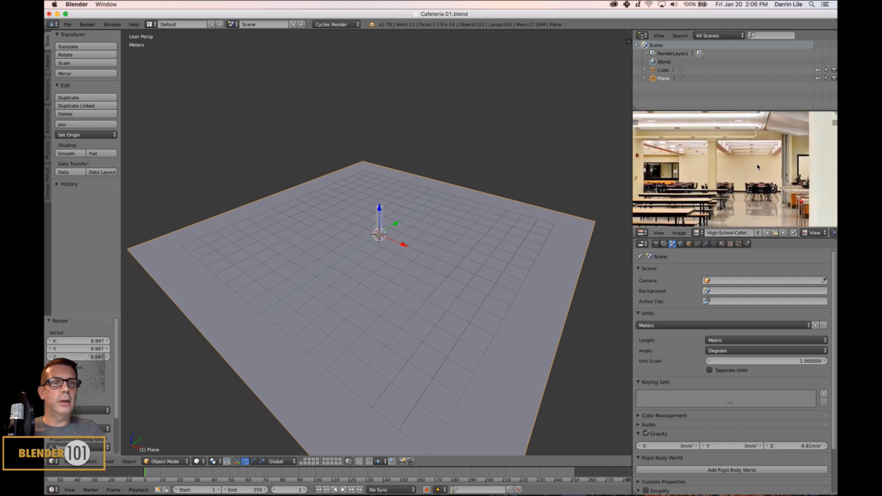
middle_click_drag(736, 187, 823, 177)
scroll(754, 177, "down", 4)
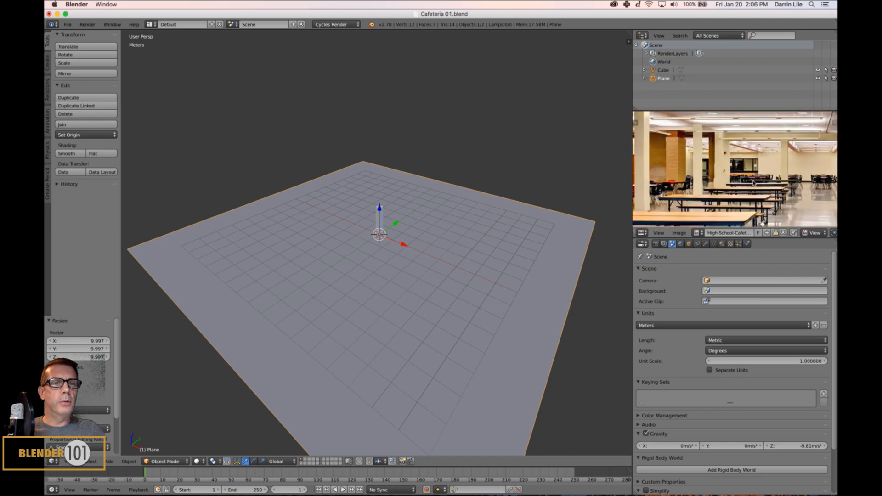
middle_click_drag(764, 188, 706, 182)
scroll(411, 238, "down", 3)
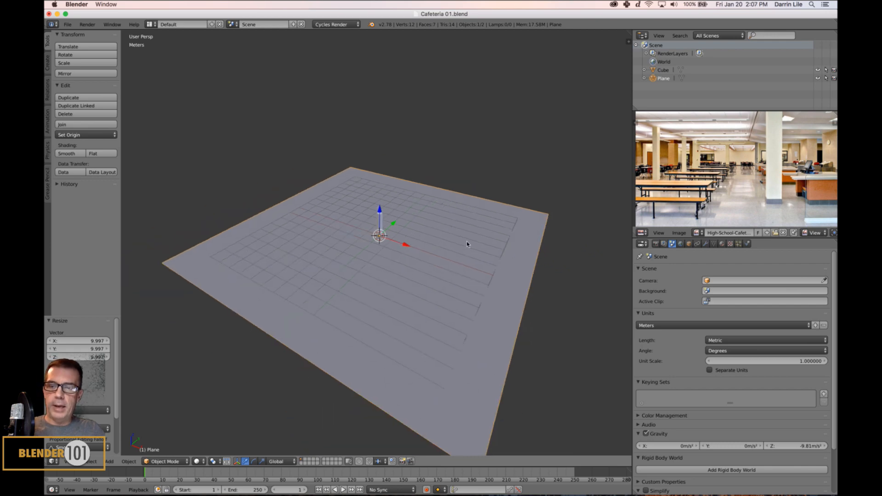
Add a new cube mesh at the centre of the floor plane
key("shift+a")
mouse_move(466, 243)
left_click(493, 251)
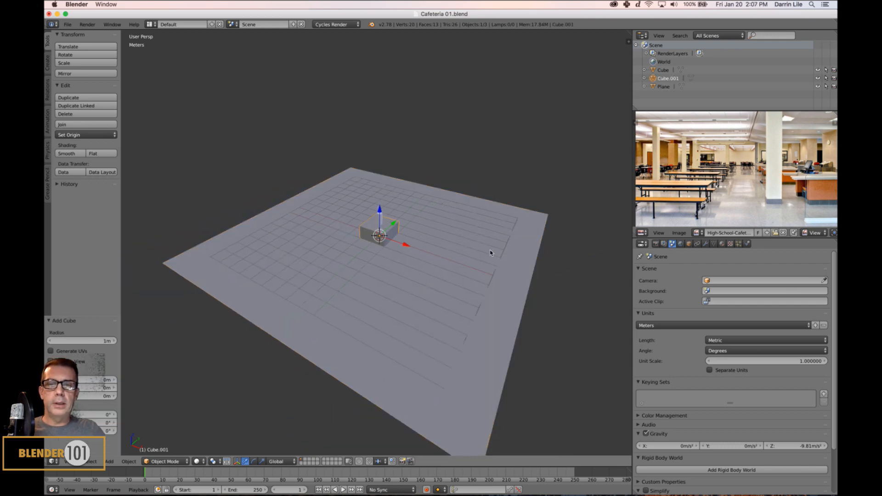
Move the new cube about 11.7 m along Y past the floor's edge and flatten it along Y by a factor of about 0.18
middle_click_drag(479, 248, 357, 238)
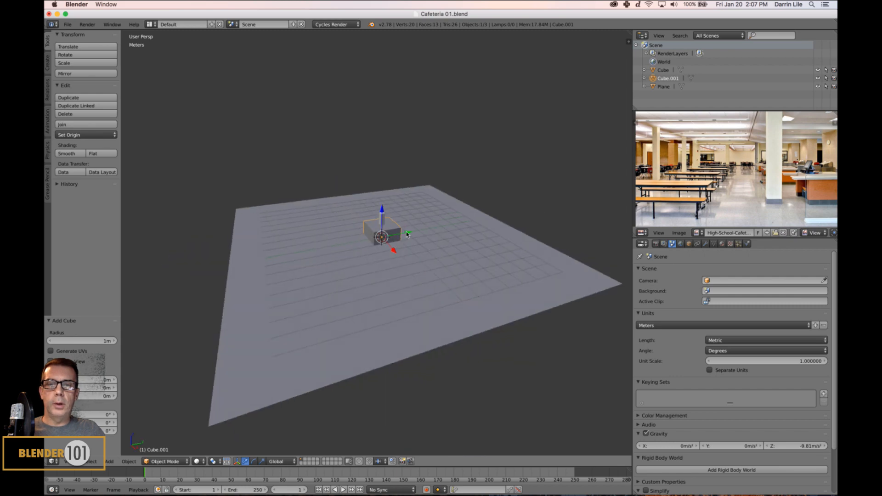
left_click_drag(407, 234, 519, 227)
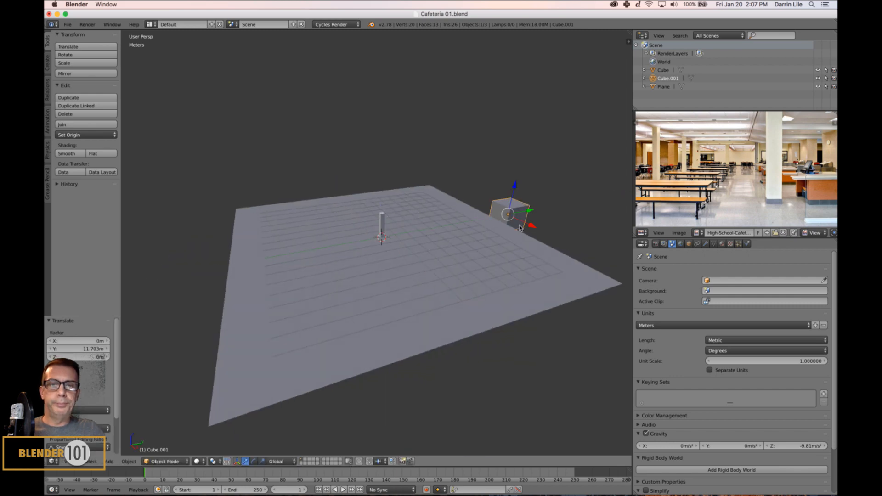
key("s")
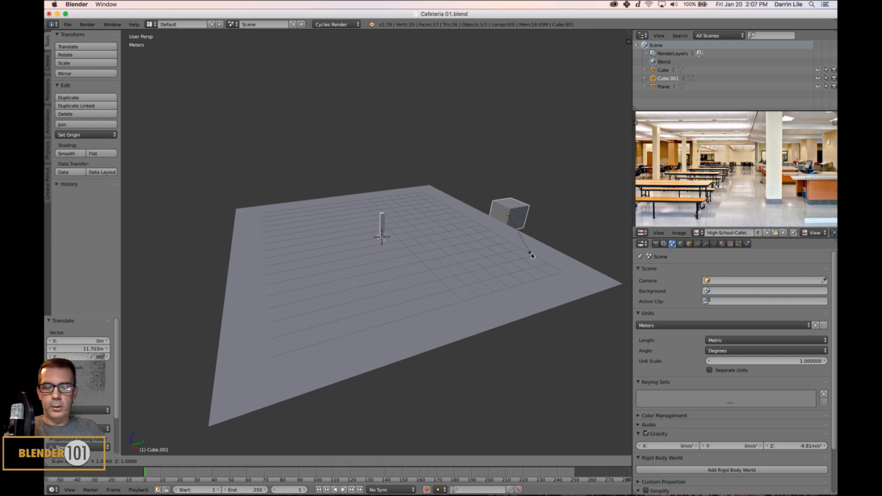
key("y")
left_click(514, 221)
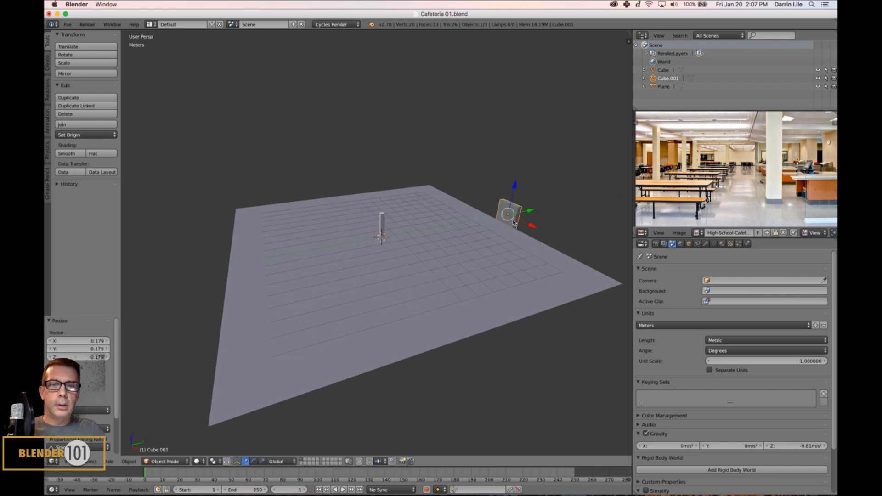
Shift the thin slab about 1.09 m back along Y to the floor's edge and raise it about 1 m onto the floor
key("g")
key("y")
left_click(520, 216)
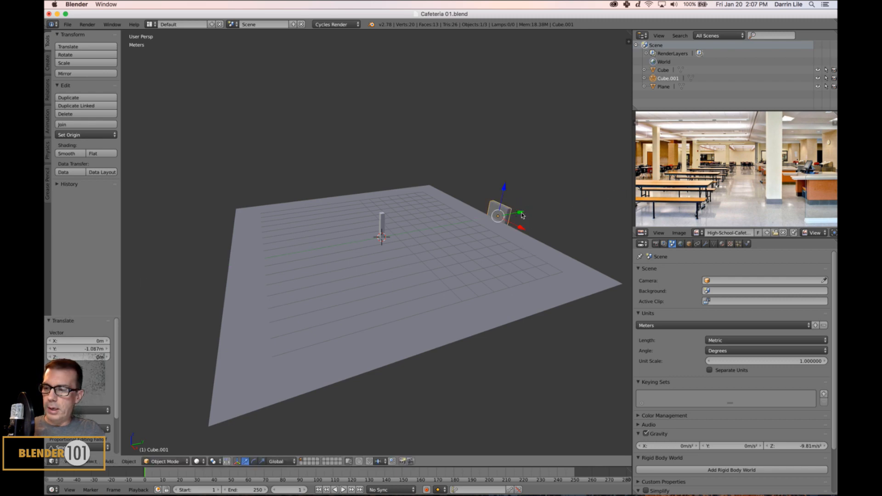
key("KP_3")
key("KP_5")
scroll(517, 220, "up", 4)
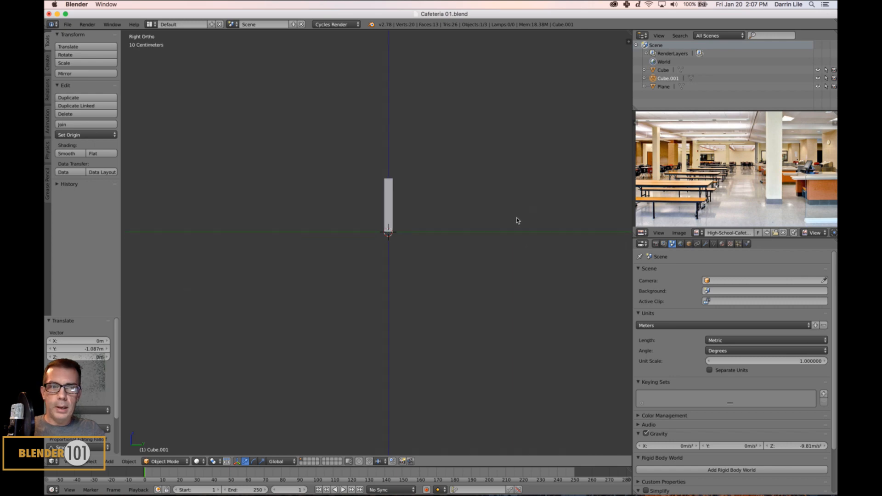
middle_click_drag(590, 219, 318, 214, "shift")
key("g")
key("z")
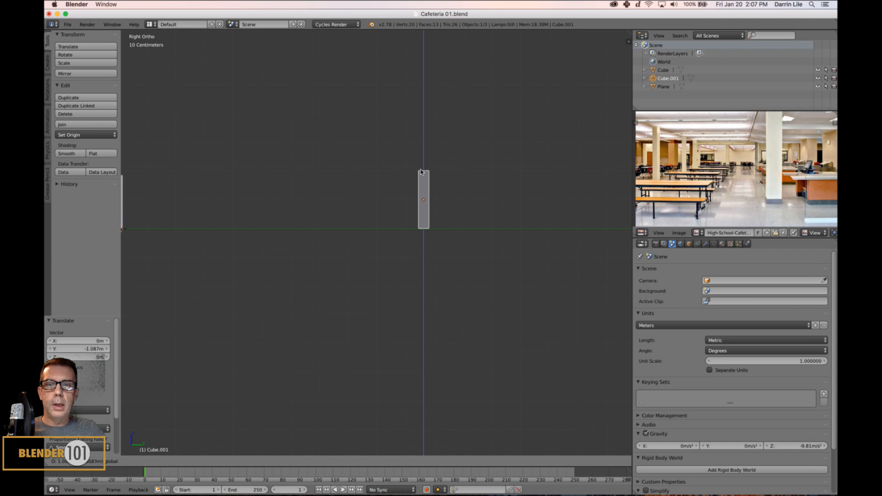
left_click(421, 172)
scroll(420, 228, "up", 3)
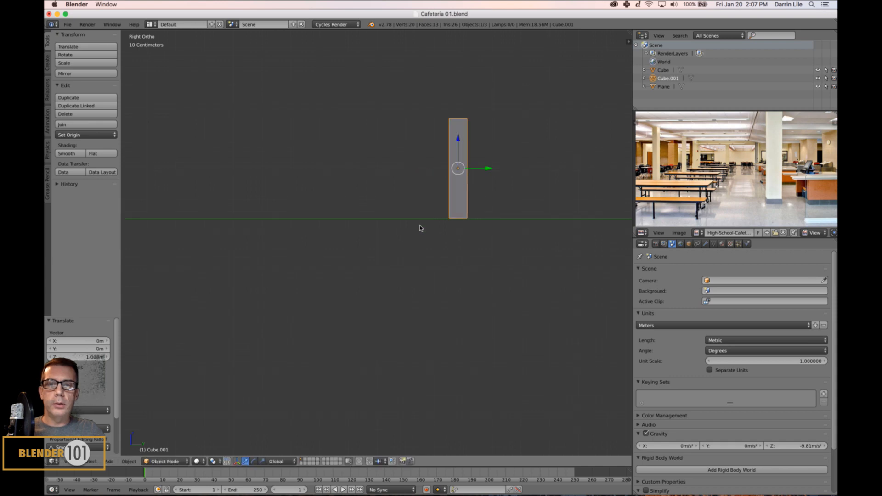
Snap the 3D cursor to the slab's bottom face and set the slab's origin to the 3D cursor
middle_click_drag(457, 226, 469, 218)
key("Tab")
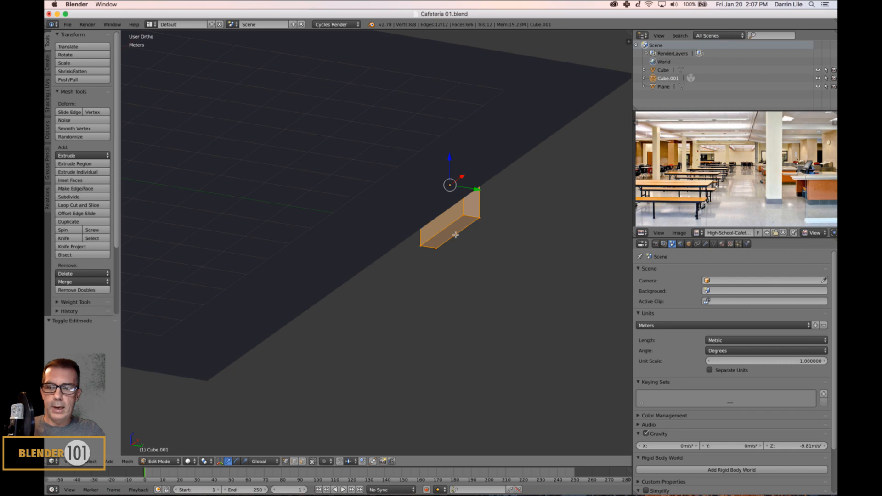
key("ctrl+Tab")
left_click(455, 228)
right_click(455, 234)
key("shift+s")
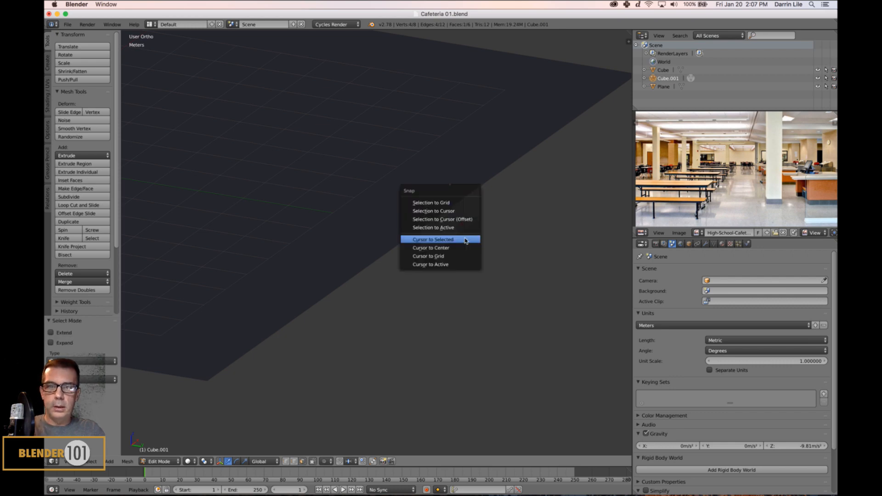
left_click(465, 240)
key("Tab")
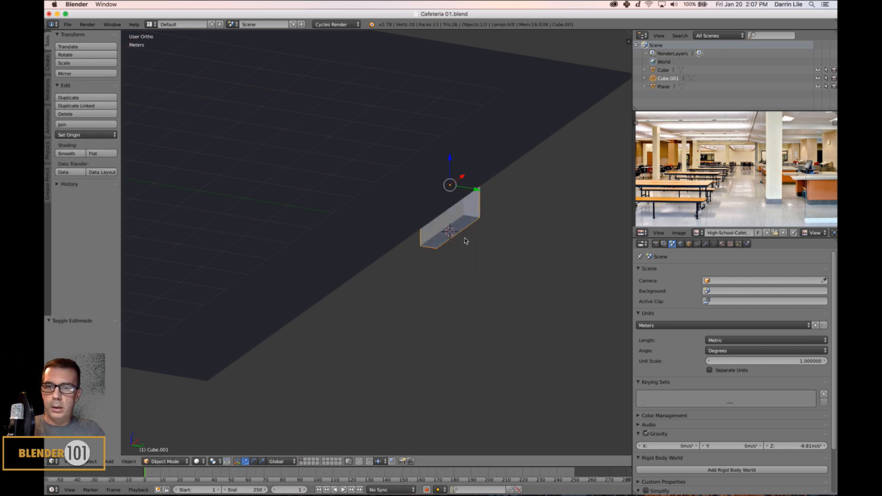
left_click(98, 135)
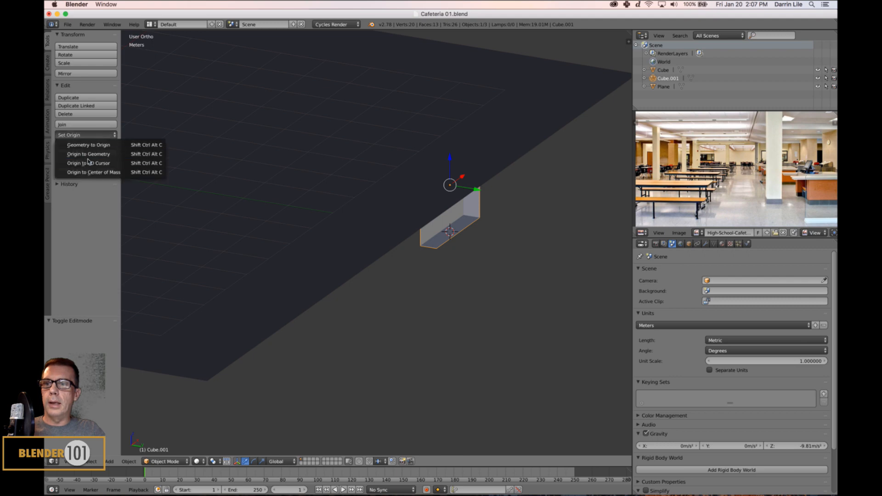
left_click(88, 163)
Scale the slab up uniformly by a factor of about 2.8 from its base
scroll(442, 255, "down", 5)
mouse_move(442, 256)
middle_mouse_down()
mouse_move(406, 286)
mouse_move(444, 270)
middle_mouse_up()
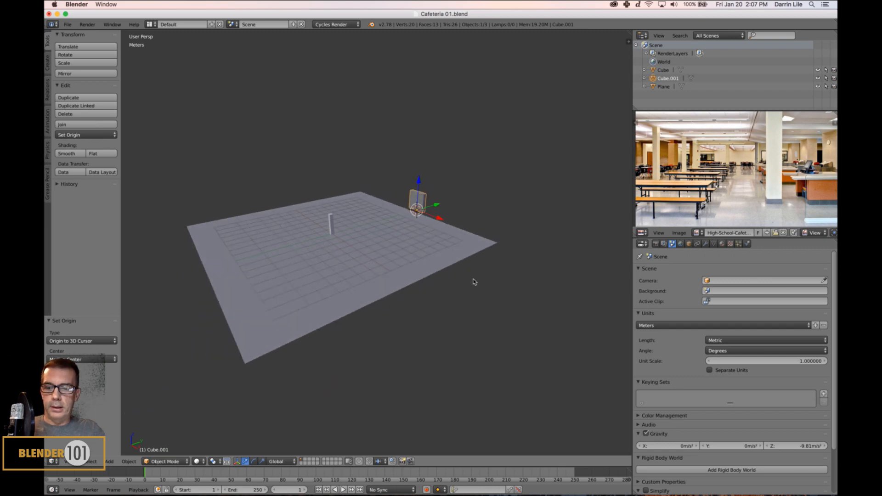
key("s")
left_click(611, 371)
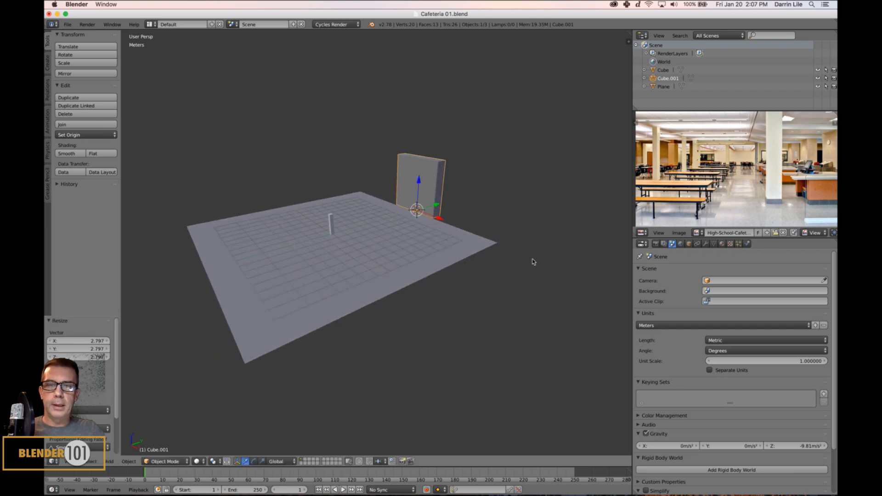
Thin the slab along Y and move it about 48 cm back along Y against the floor's edge
middle_click_drag(532, 257, 517, 262)
key("s")
key("y")
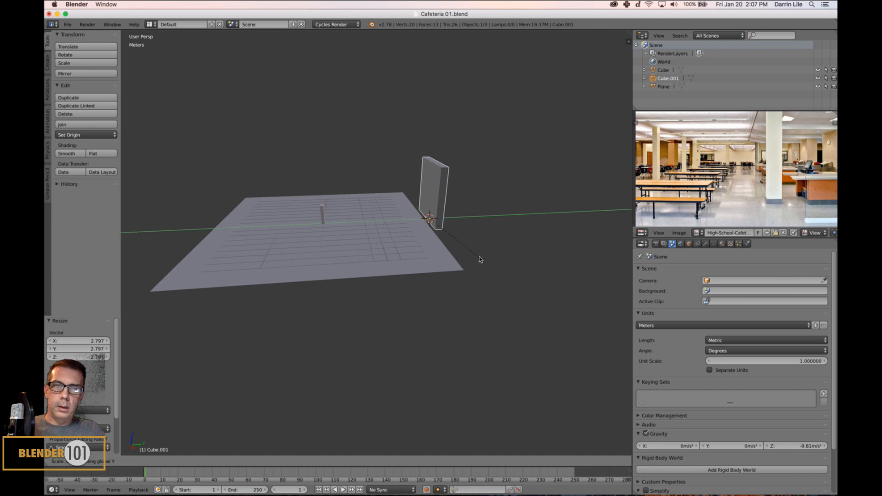
left_click(466, 252)
key("g")
key("y")
left_click(384, 252)
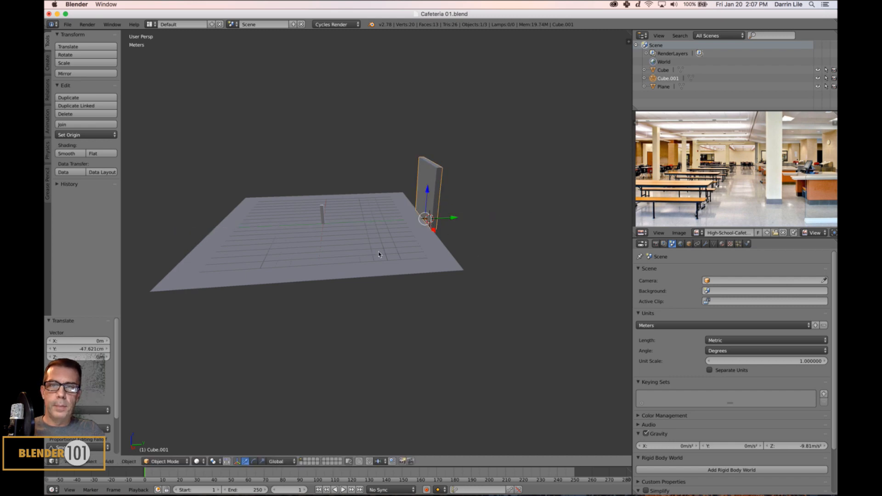
Stretch the slab along X by a factor of about 3.63 so the back wall spans the floor's width
middle_click_drag(384, 252, 424, 248)
key("s")
key("x")
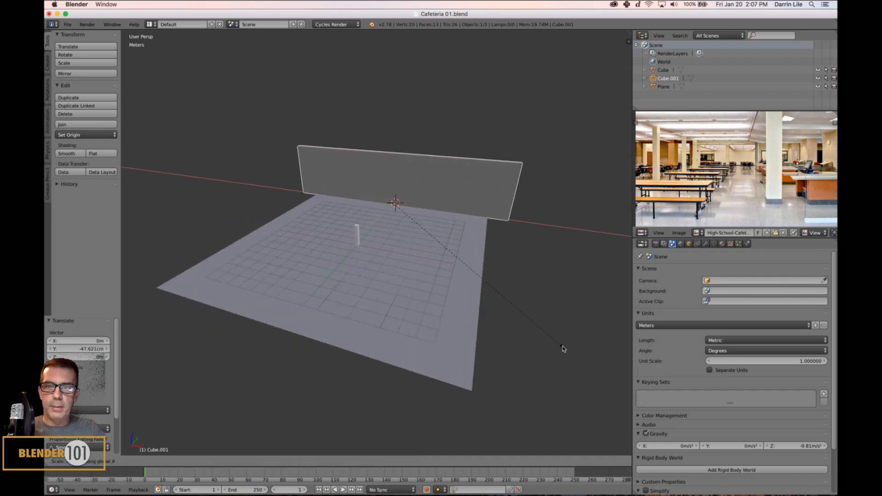
left_click(532, 333)
scroll(516, 295, "up", 4)
middle_click_drag(505, 305, 454, 288, "shift")
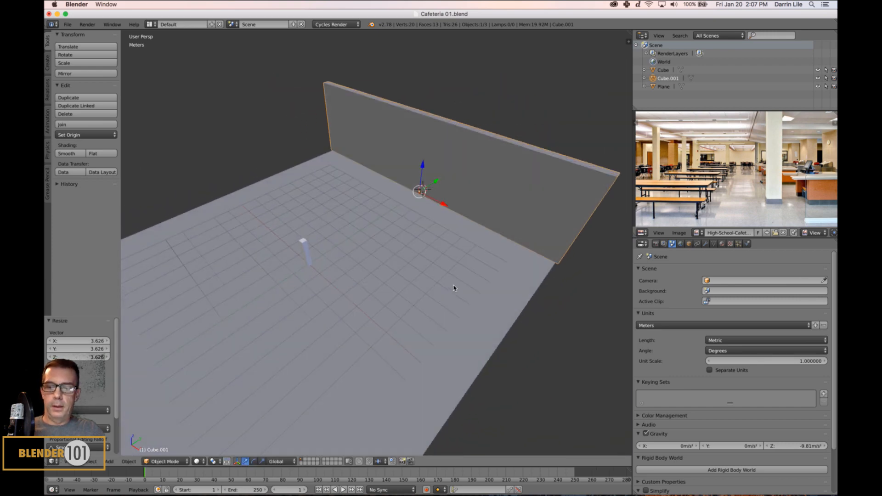
Lower the back wall's top face by about 0.5 m along Z
key("Tab")
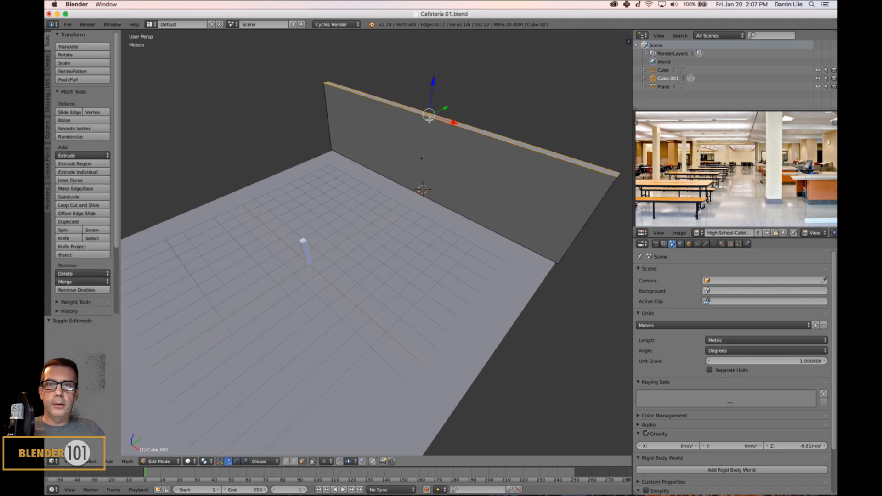
right_click(429, 114)
left_click_drag(432, 89, 431, 96)
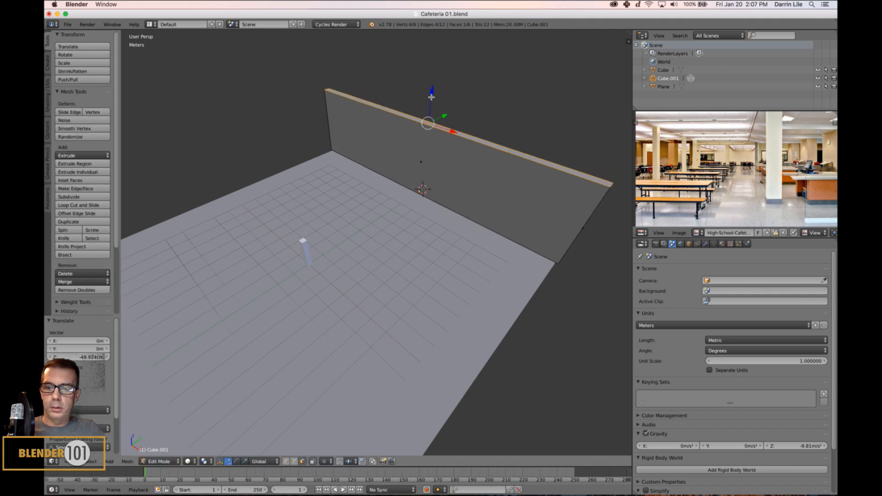
key("Tab")
Duplicate the back wall and move the copy about -10 m in X and -11.6 m in Y, keeping its height locked
scroll(406, 285, "down", 3)
middle_click_drag(407, 292, 436, 279)
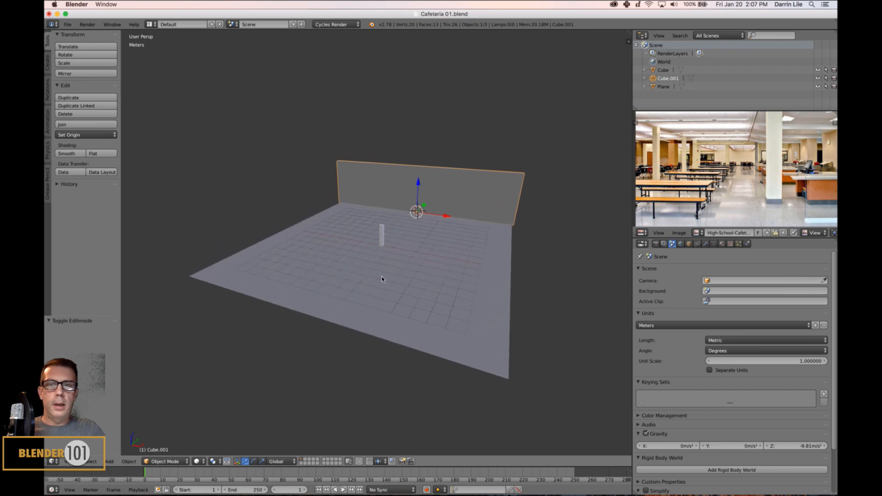
middle_click_drag(378, 271, 452, 230)
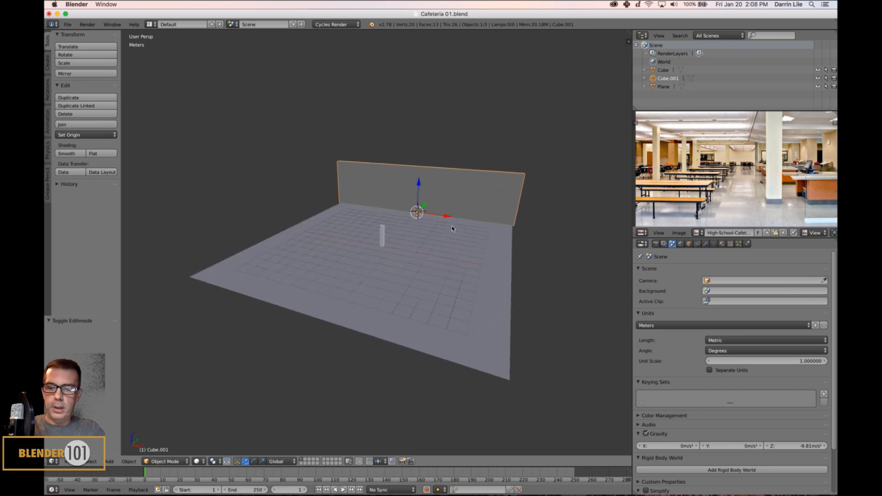
key("shift+d")
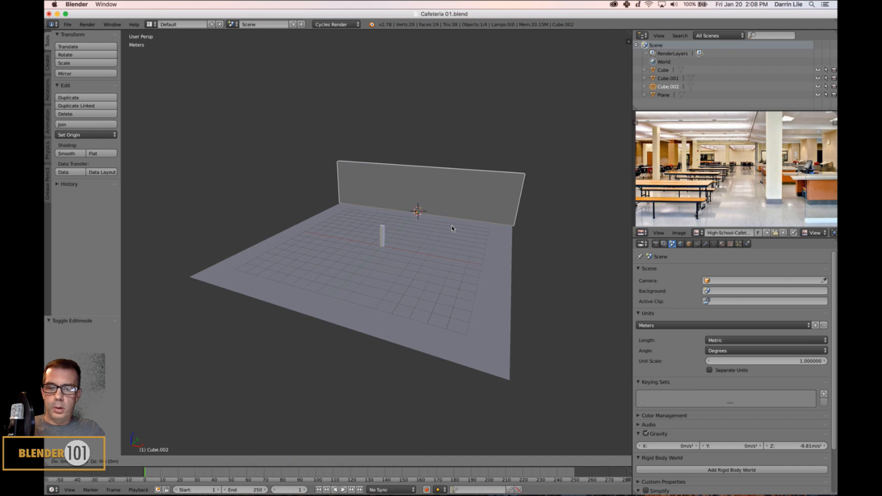
right_click(451, 225)
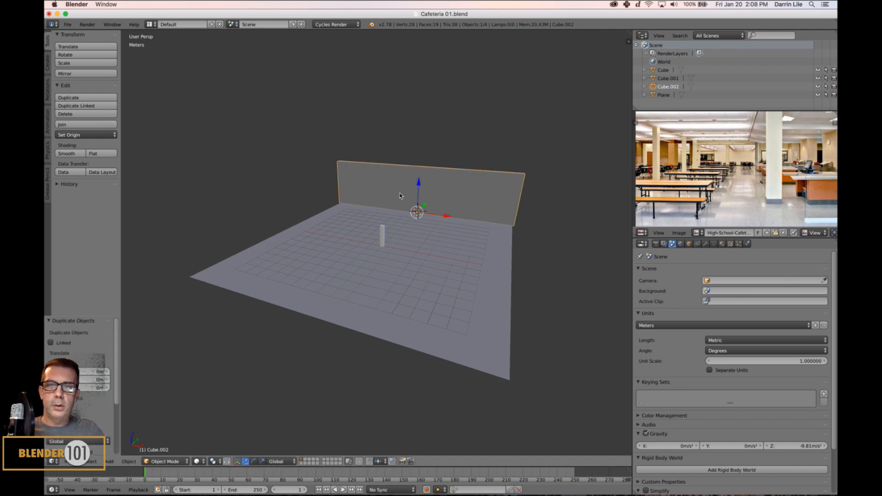
key("g")
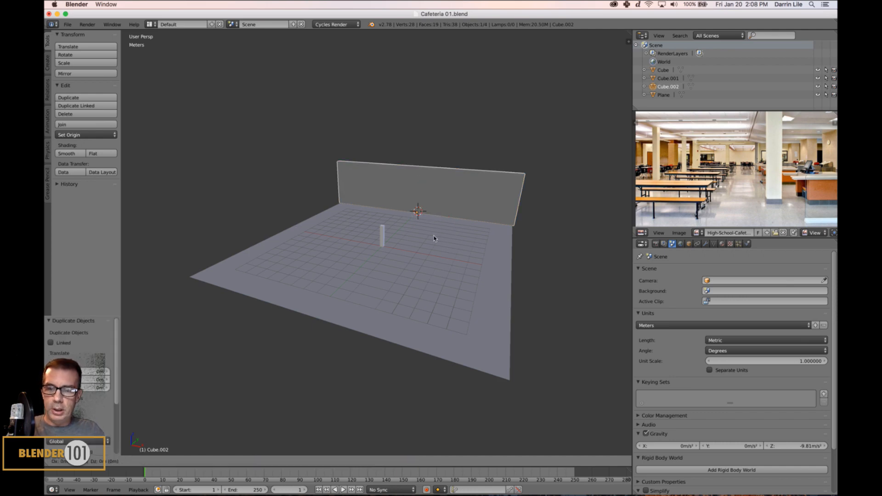
key("shift+z")
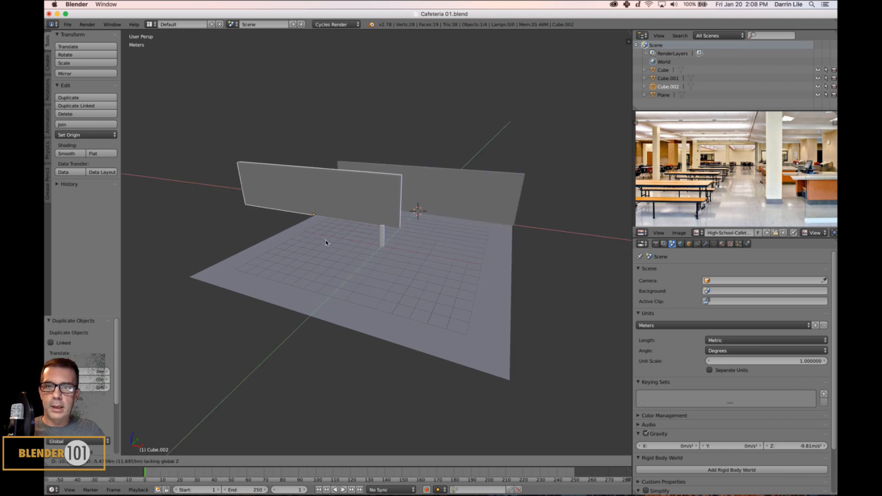
left_click(294, 260)
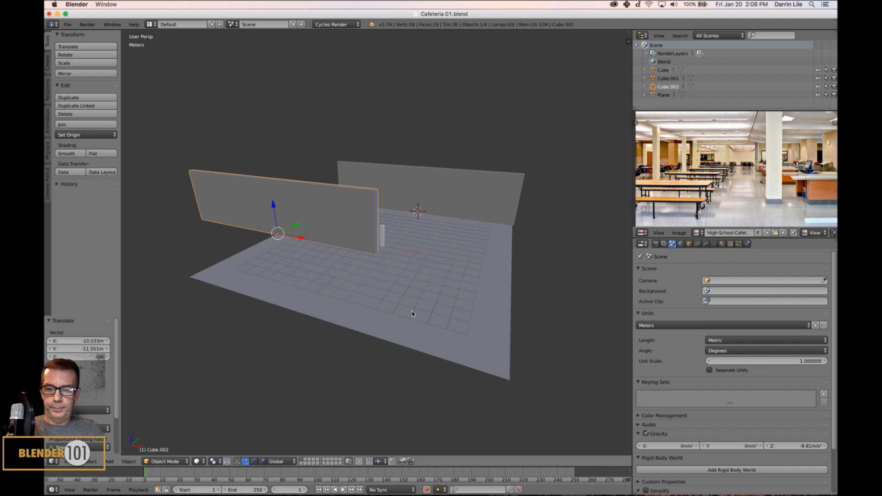
Rotate the copied wall 90° about Z and shift it along Y and X to line up with the floor's side edge
type("rz90")
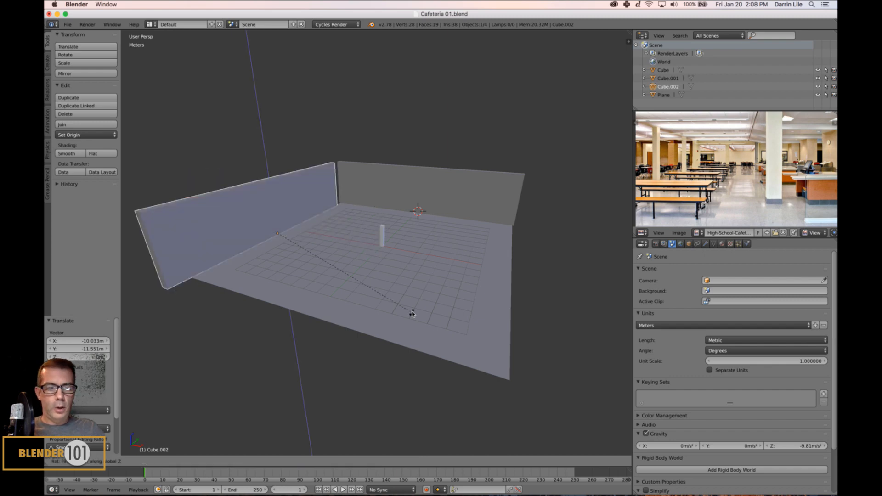
key("Return")
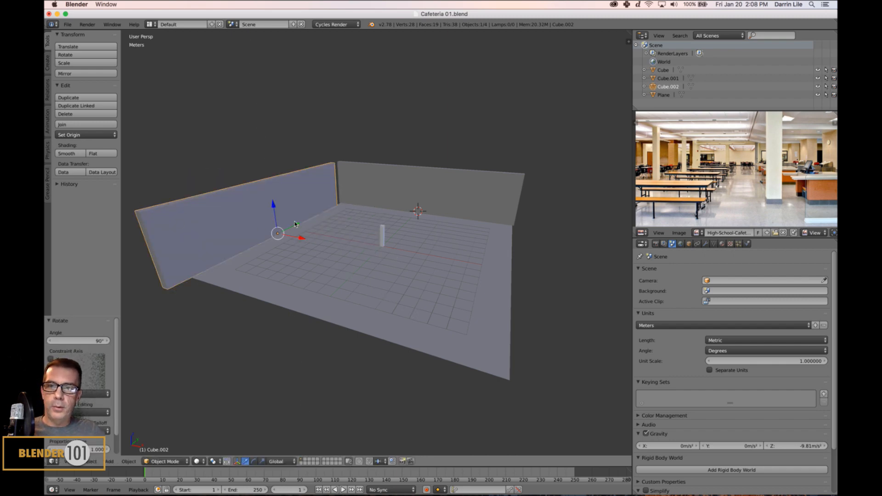
key("g")
key("y")
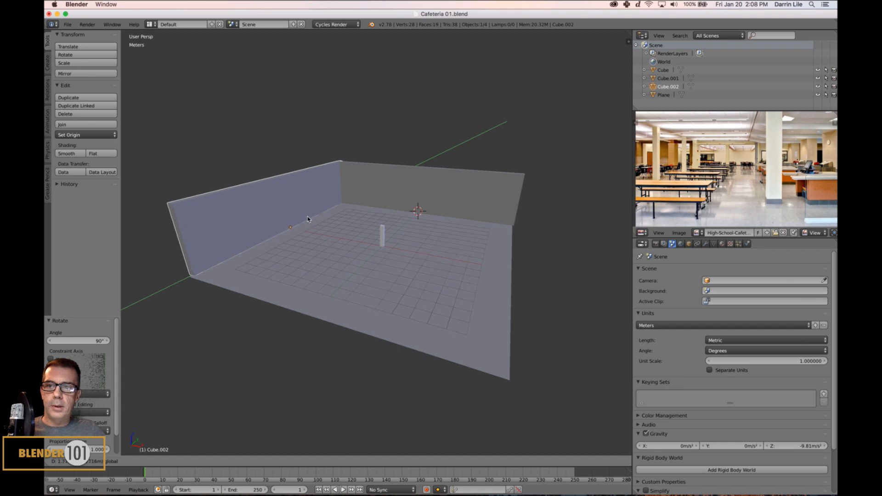
left_click(308, 220)
middle_click_drag(308, 243, 341, 242)
left_click_drag(326, 233, 323, 233)
middle_click_drag(368, 256, 468, 289)
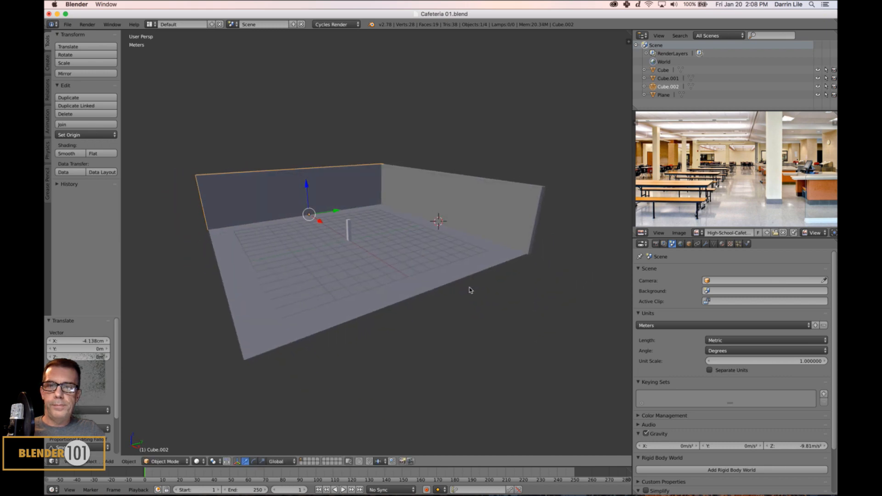
Duplicate the back wall and move the copy about -20.2 m along Y to the opposite edge of the floor
right_click(489, 229)
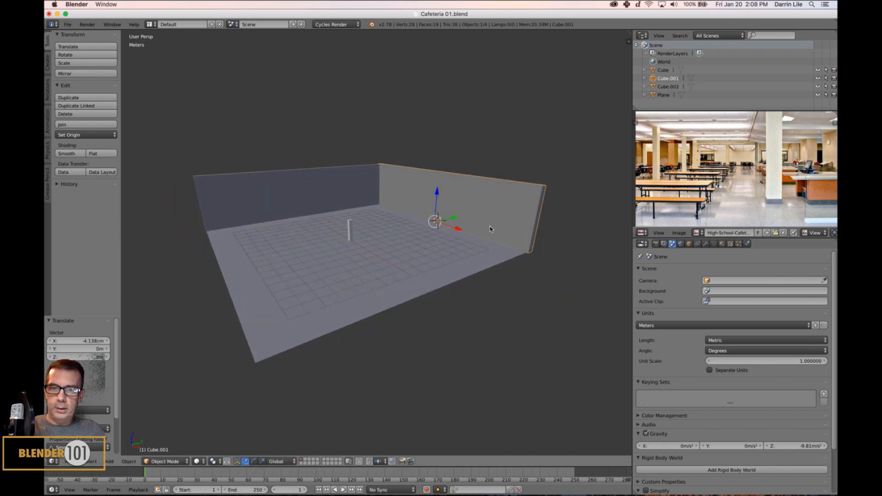
key("shift+d")
key("y")
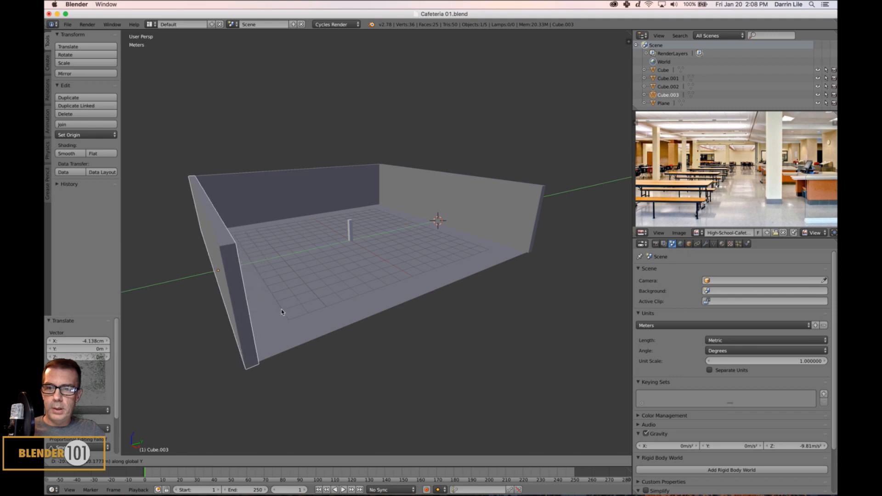
left_click(282, 312)
Duplicate the side wall at the floor's -X edge and move the copy about 20 m along X to the opposite edge
right_click(288, 210)
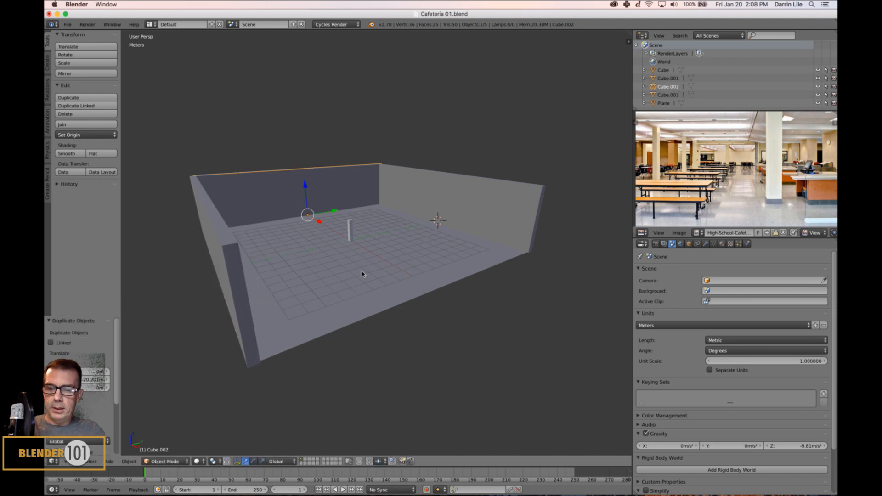
key("shift+d")
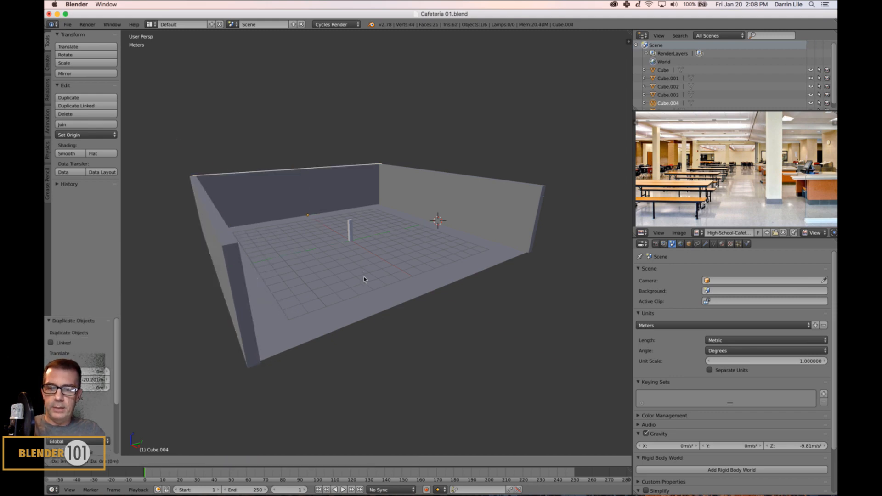
key("x")
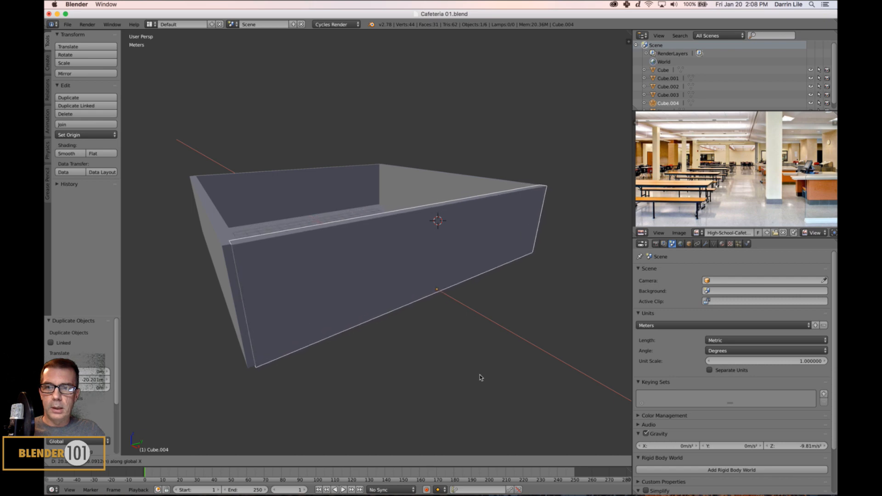
left_click(480, 374)
Save the cafeteria scene over the existing Cafeteria 01.blend file
middle_click_drag(402, 337, 441, 325)
scroll(398, 322, "up", 5)
scroll(406, 327, "up", 2)
key("ctrl+s")
left_click(407, 327)
Walk through the room with gravity on to judge the walls against the scale block from eye level, and return to the original view
scroll(443, 320, "up", 2)
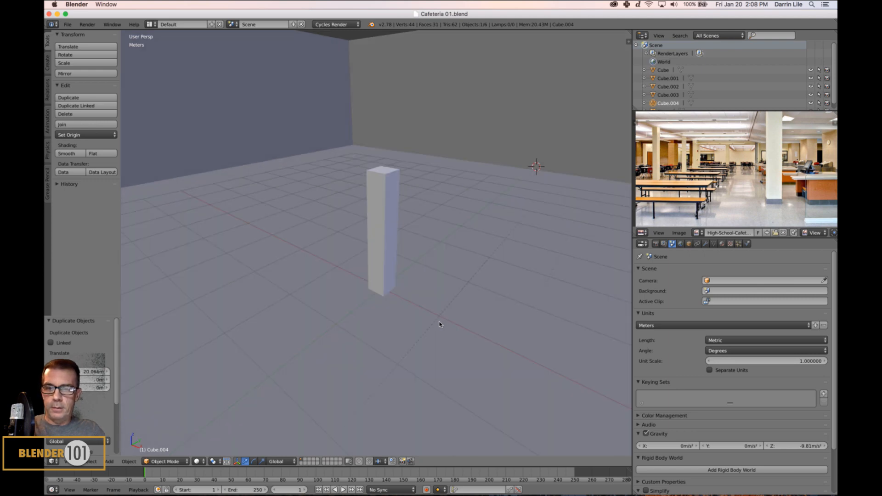
key("shift+f")
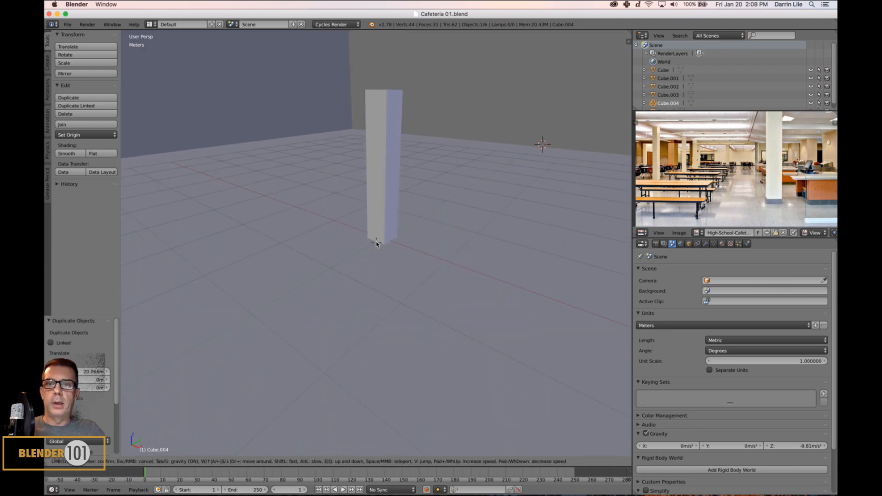
key("Tab")
key("w")
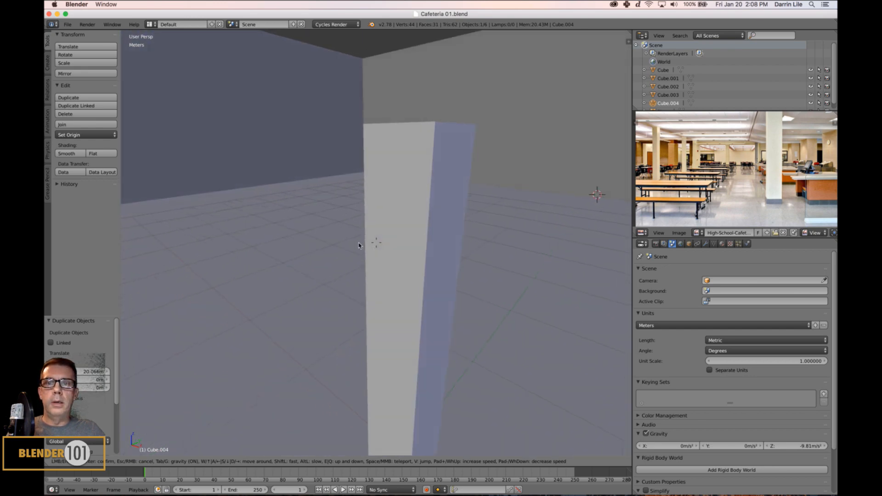
key("w")
key("s")
key("w")
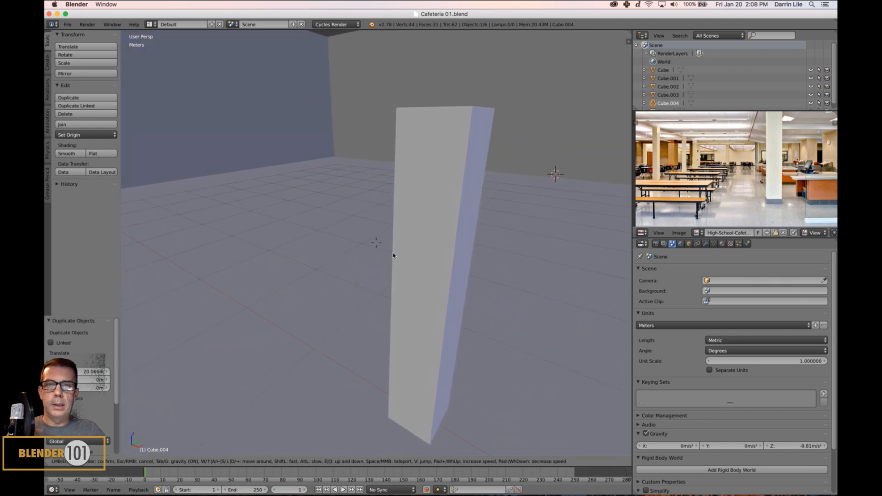
key("s")
key("w")
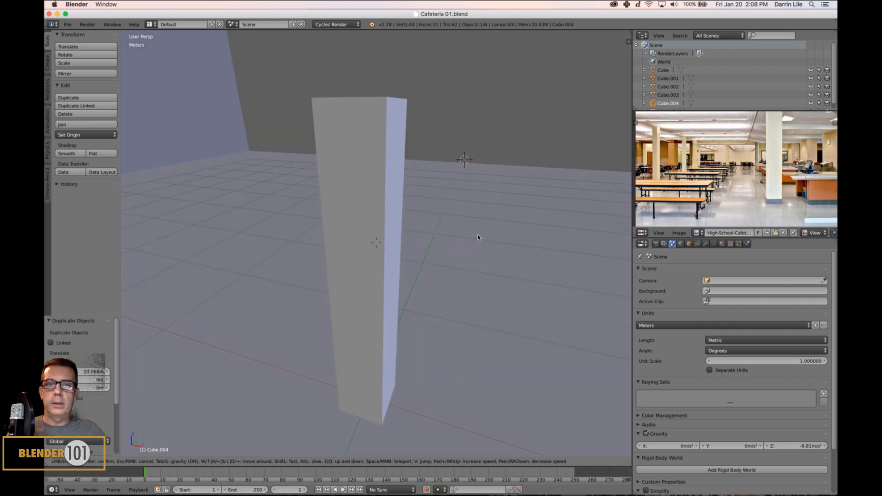
key("w")
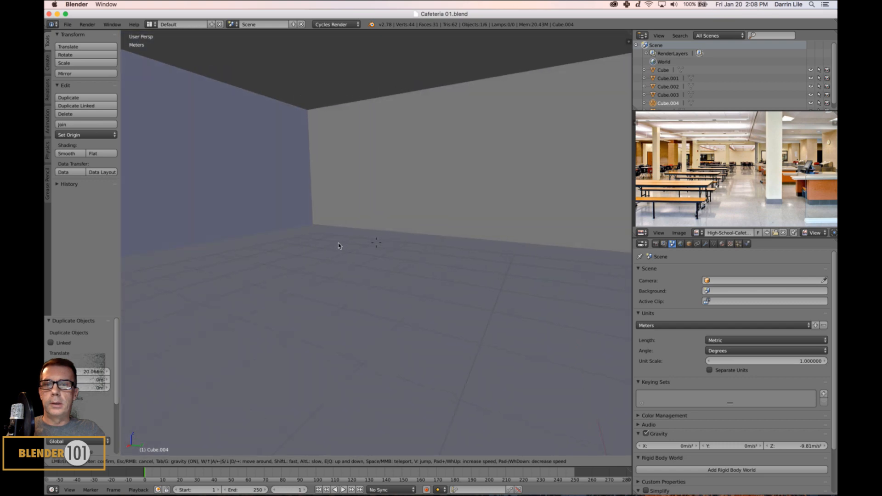
key("w")
key("w")
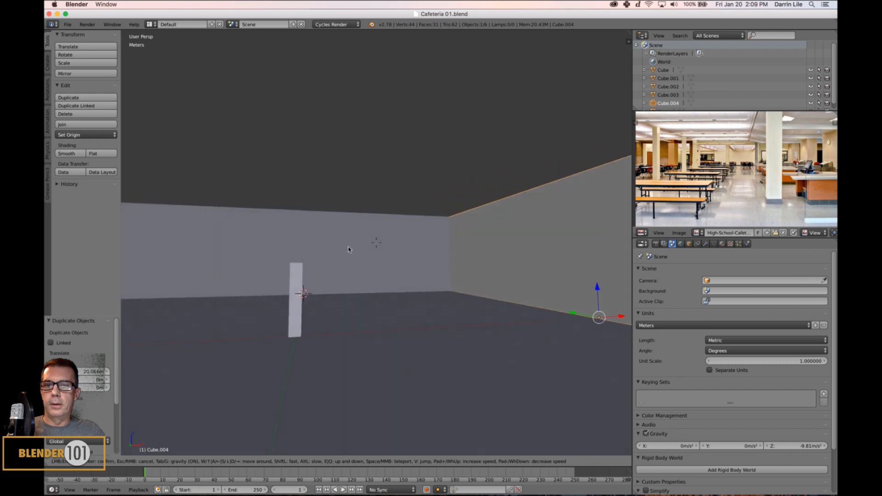
key("d")
key("d")
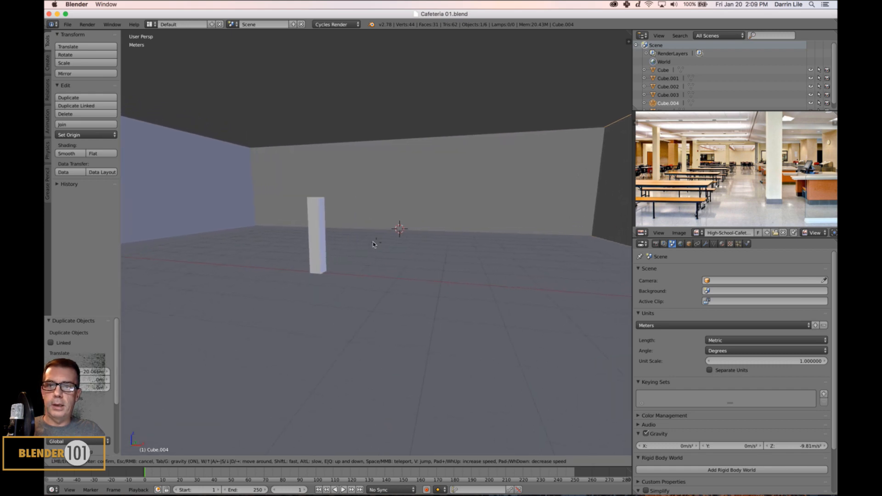
key("s")
key("d")
key("d")
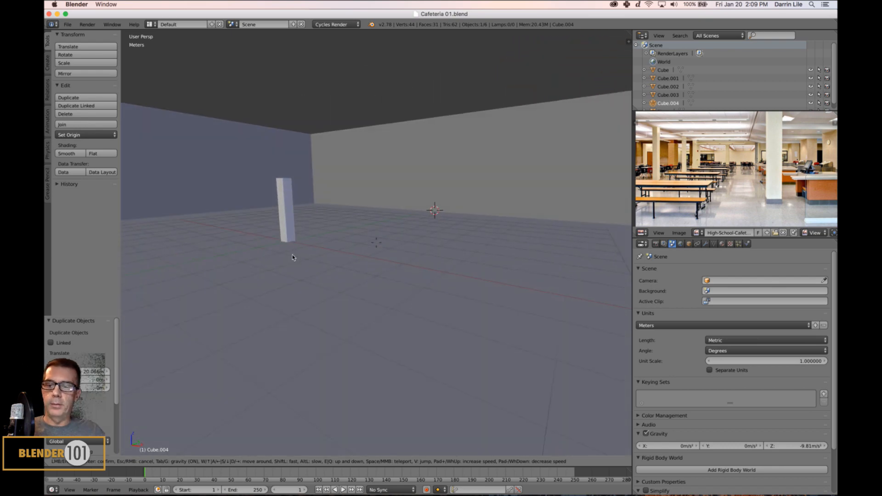
key("Escape")
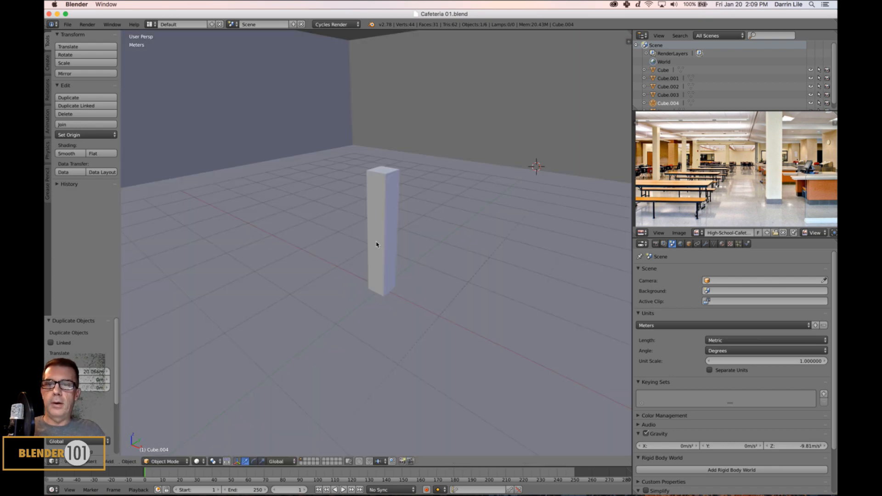
Move the +X side wall outward about 1.16 m and the -X side wall outward about 1.85 m along X
scroll(376, 244, "down", 6)
scroll(395, 269, "down", 2)
scroll(391, 271, "down", 3)
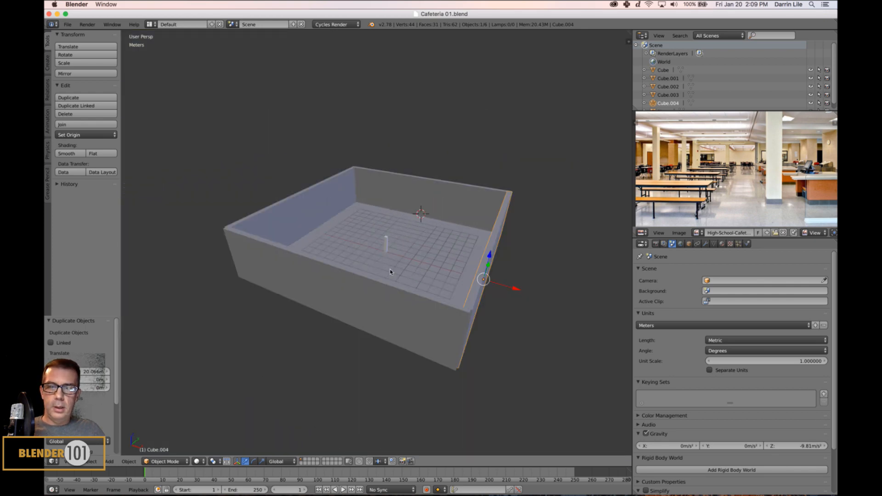
middle_click_drag(390, 271, 438, 284)
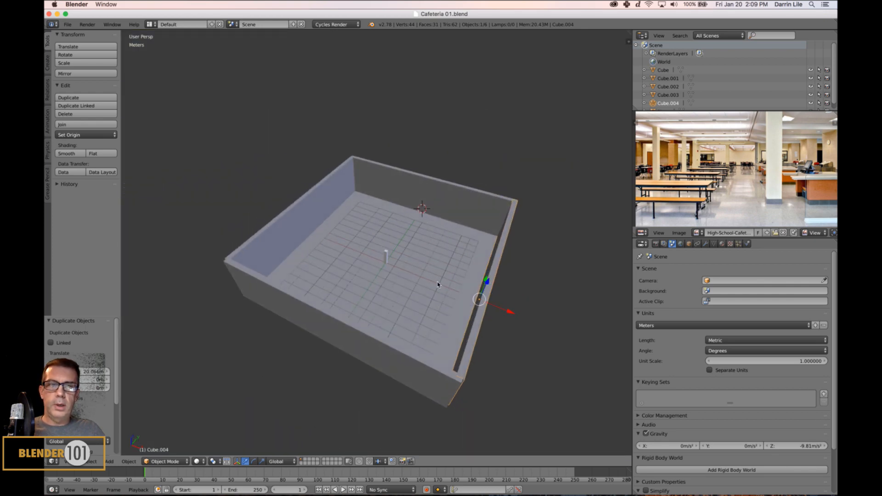
left_click(511, 312)
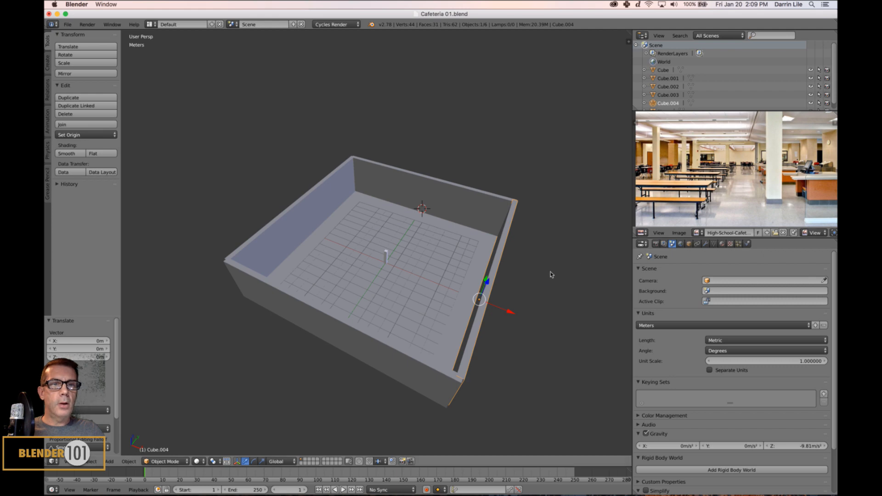
left_click_drag(514, 312, 527, 318)
right_click(299, 237)
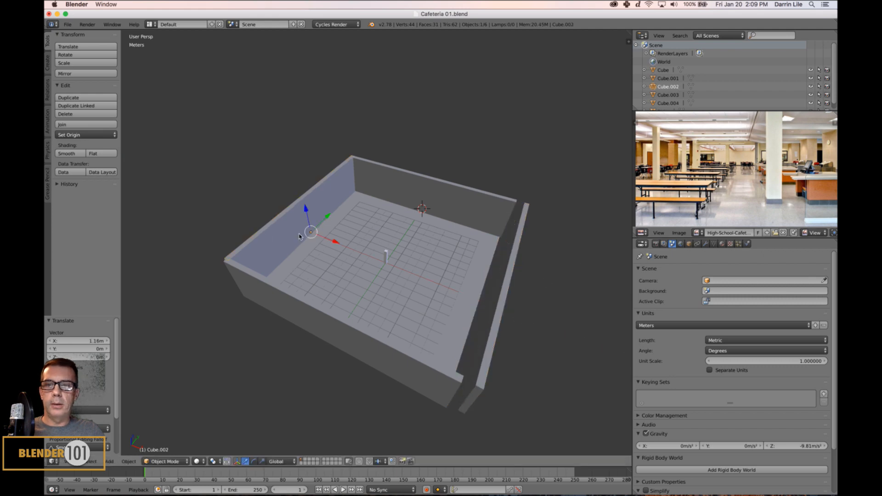
left_click_drag(334, 240, 318, 240)
Scale the floor plane along X by about 1.18 so it reaches the moved side walls
middle_click_drag(413, 271, 423, 286)
right_click(428, 290)
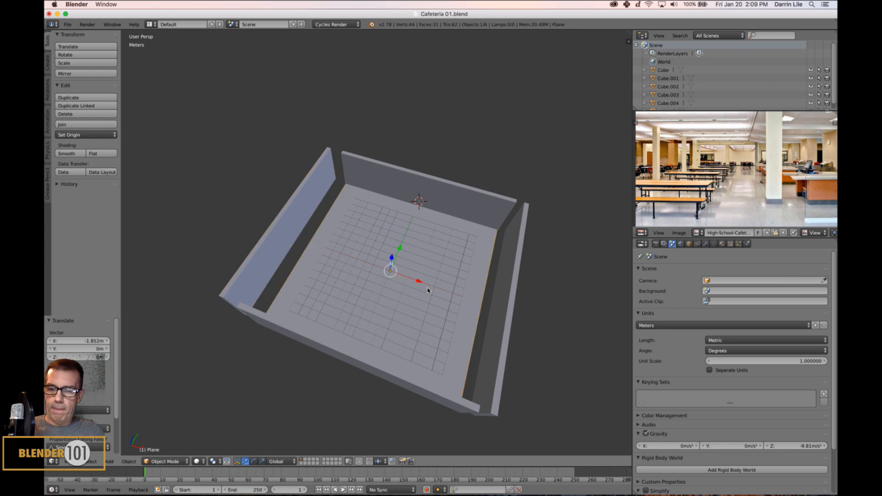
key("s")
key("x")
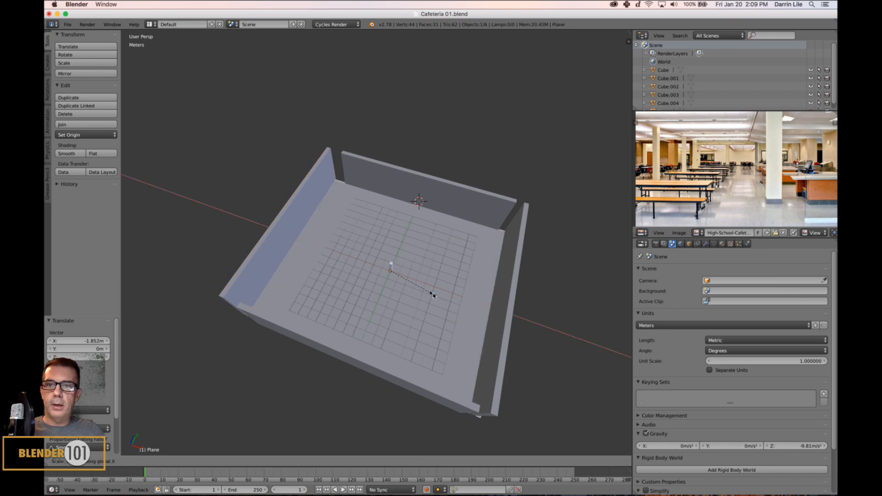
left_click(433, 295)
Scale the back wall along X by about 1.155 to span the gap between the side walls
right_click(486, 220)
key("s")
key("x")
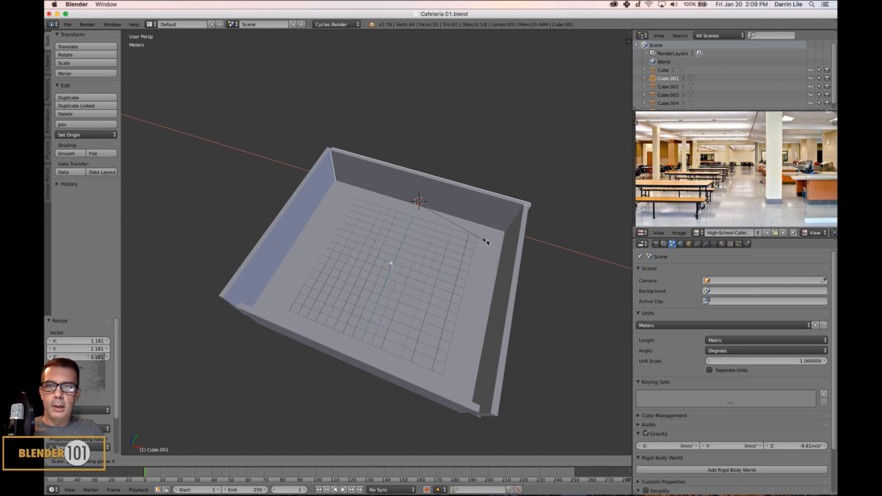
left_click(487, 243)
Scale the front wall along X to the side walls' spacing and shift it about -34 cm in X
right_click(376, 381)
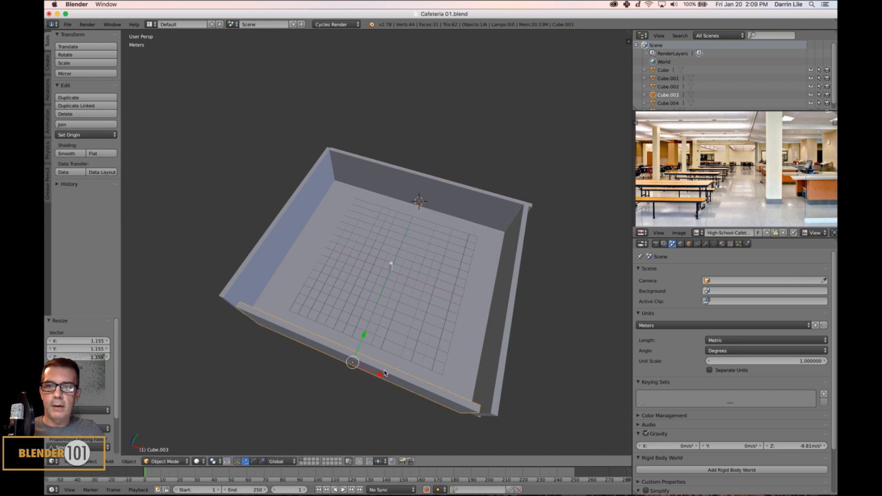
middle_click_drag(376, 381, 457, 329)
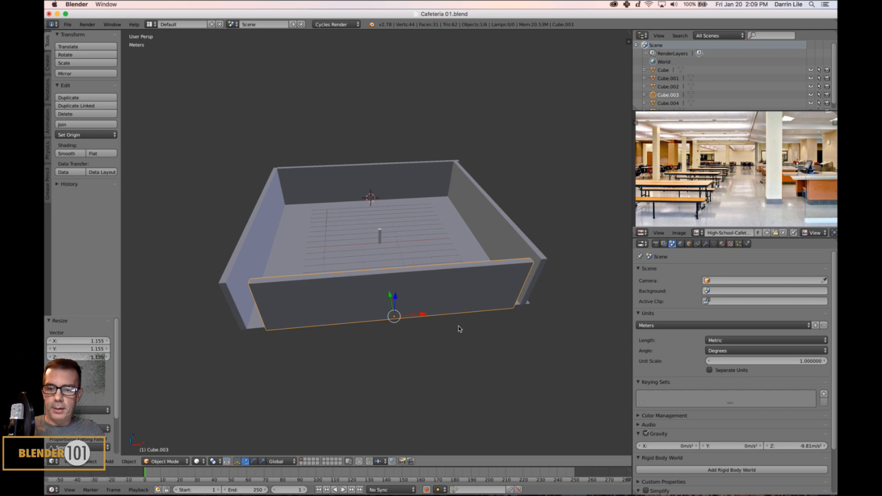
key("s")
key("x")
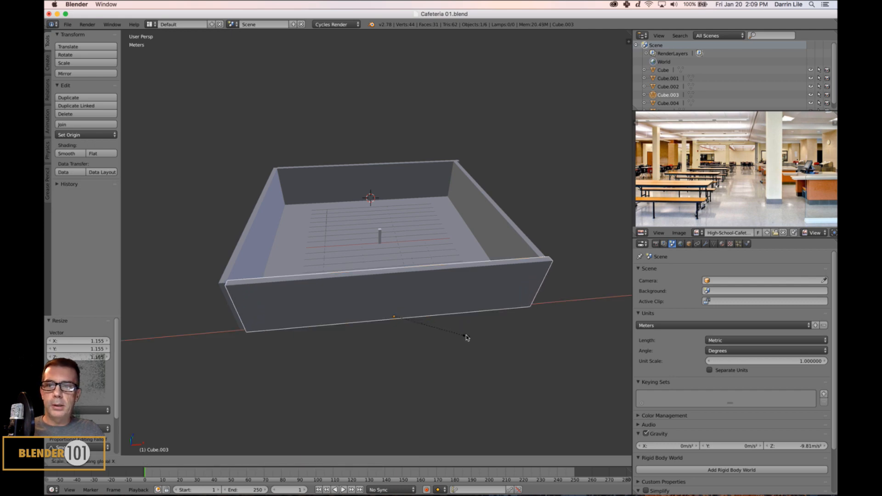
left_click(468, 338)
left_click_drag(424, 313, 418, 315)
Nudge the back wall slightly along X to line its ends up with the side walls
middle_click_drag(455, 252, 376, 264)
right_click(428, 260)
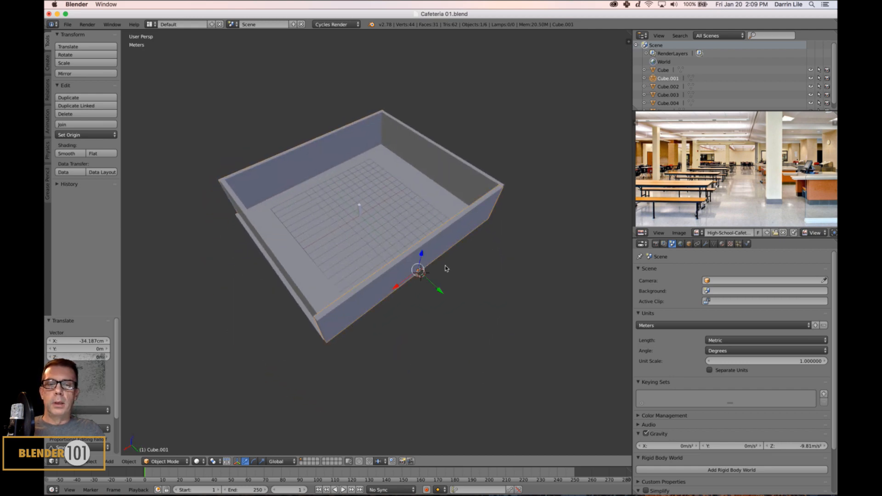
left_click_drag(398, 288, 401, 287)
Snap the 3D cursor to the scale block and clear the selection
middle_click_drag(331, 271, 309, 289)
scroll(371, 268, "up", 3)
middle_click_drag(457, 274, 437, 268)
right_click(367, 232)
scroll(393, 247, "down", 3)
key("a")
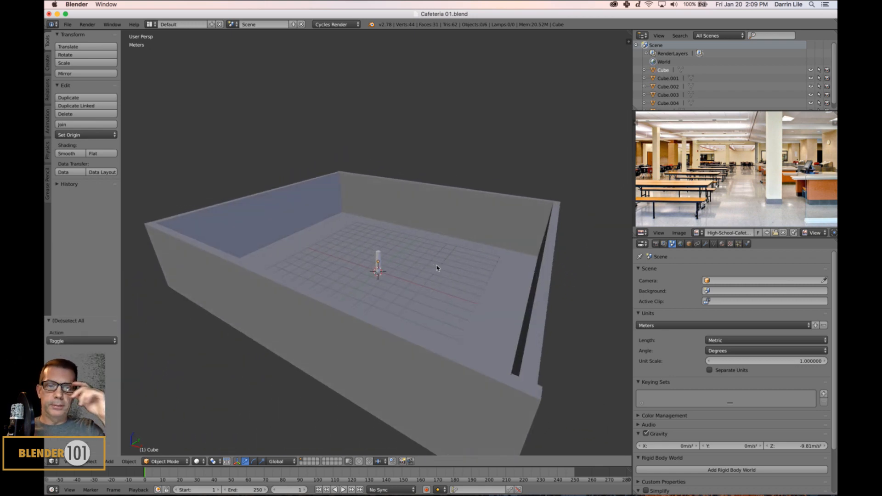
middle_click_drag(462, 267, 478, 280)
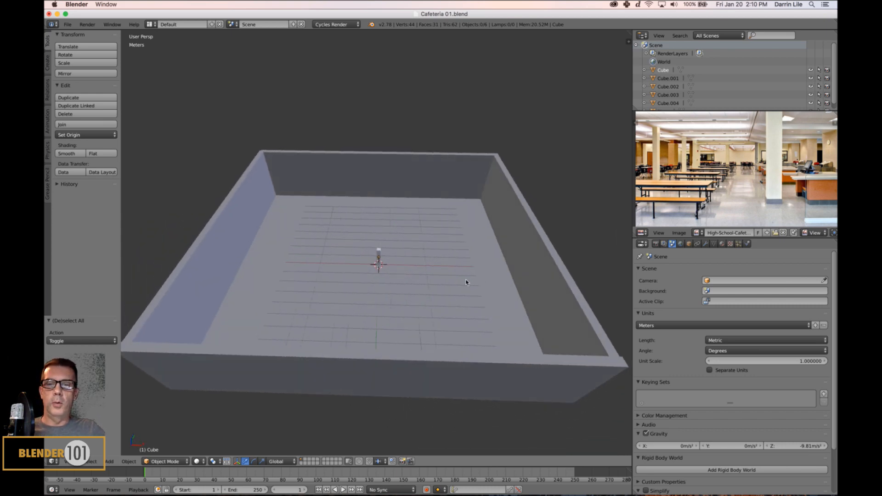
mouse_move(405, 292)
middle_mouse_down()
mouse_move(427, 291)
mouse_move(409, 293)
middle_mouse_up()
scroll(435, 287, "up", 1)
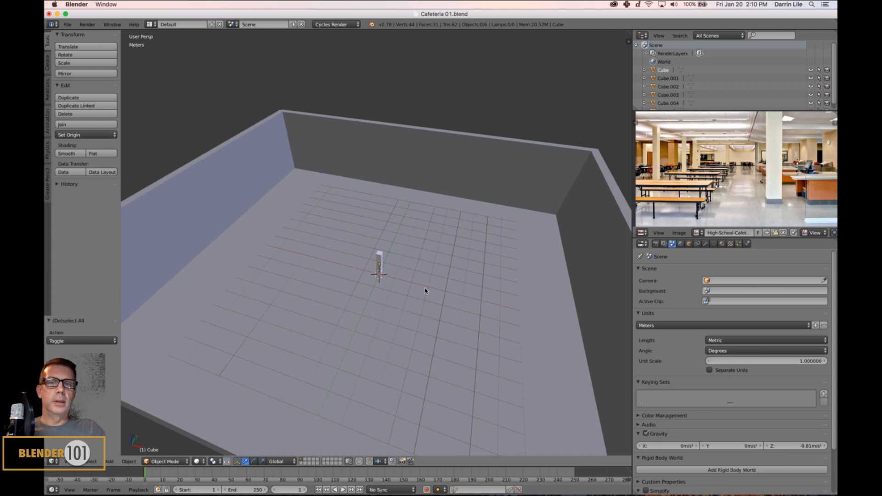
scroll(382, 327, "down", 5)
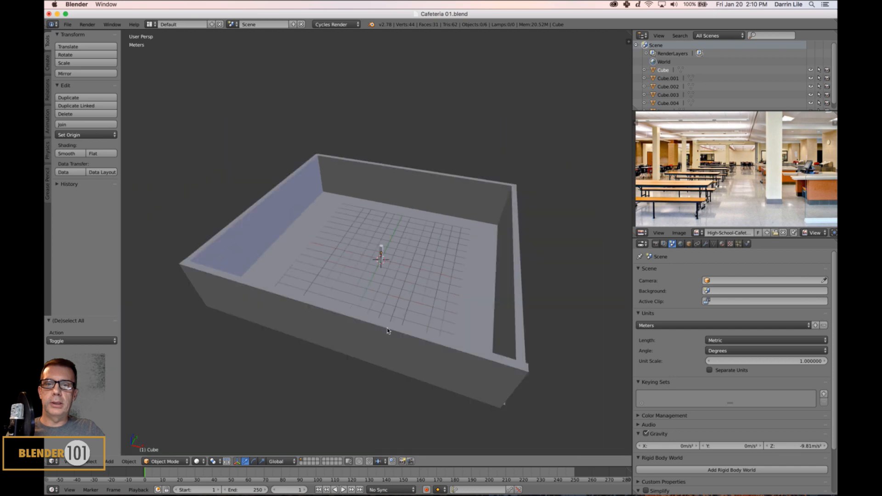
right_click(391, 345)
middle_click_drag(428, 344, 417, 354)
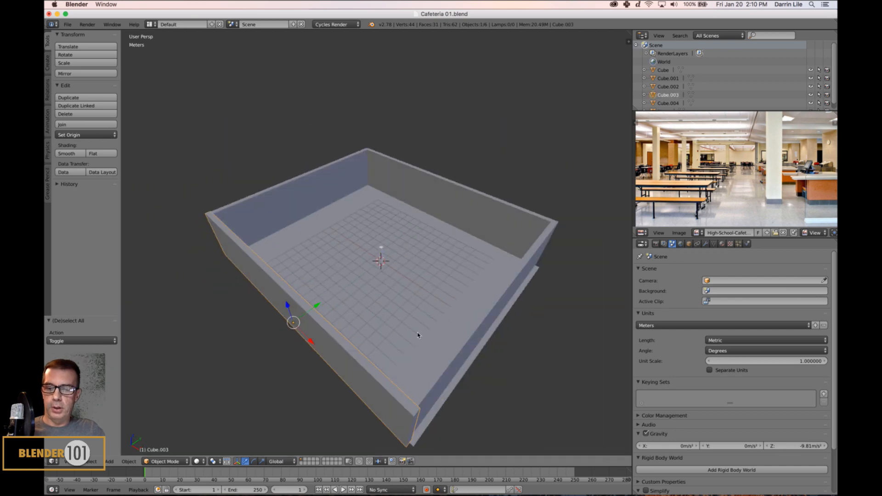
key("a")
Add a cube at the 3D cursor and raise it about 8.5 m along Z above the floor
key("shift+a")
mouse_move(418, 334)
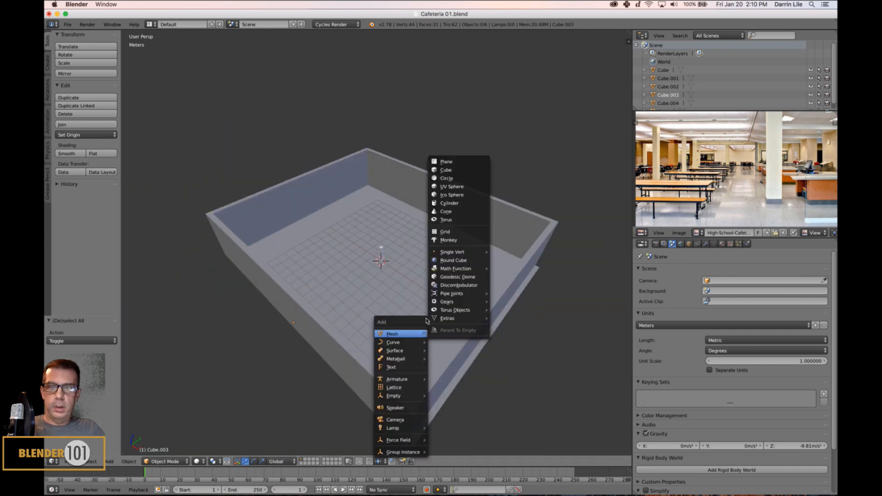
left_click(452, 171)
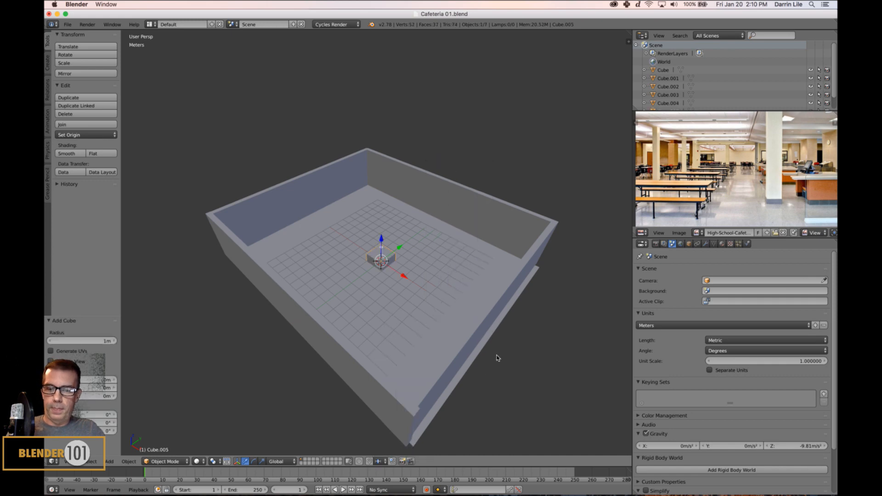
left_click_drag(383, 239, 383, 159)
Flatten the raised cube into a slab by scaling it along Z to about 0.25
middle_click_drag(409, 230, 419, 235)
key("s")
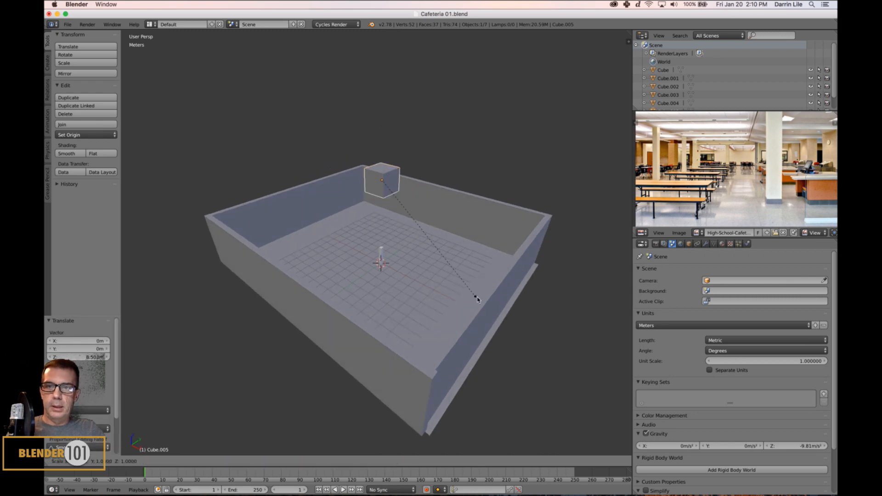
left_click(411, 207)
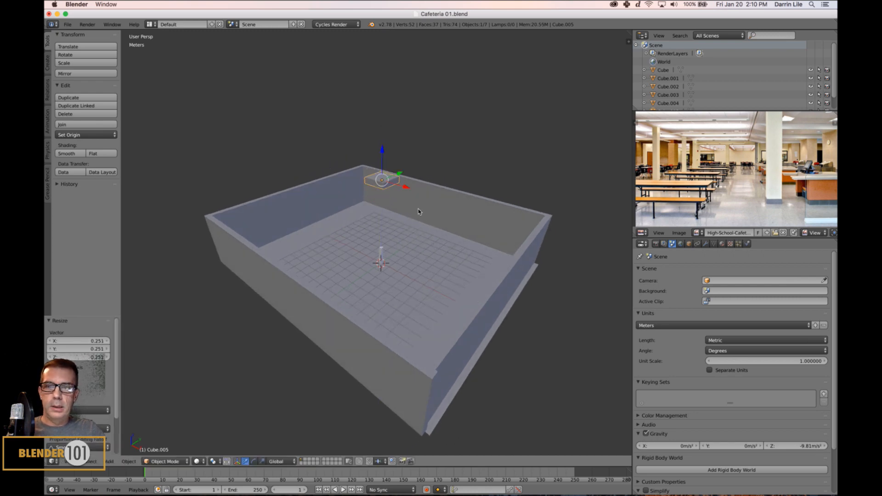
In an orthographic wireframe top view, scale the ceiling slab up uniformly by about 12.27 to span the room's width
key("KP_7")
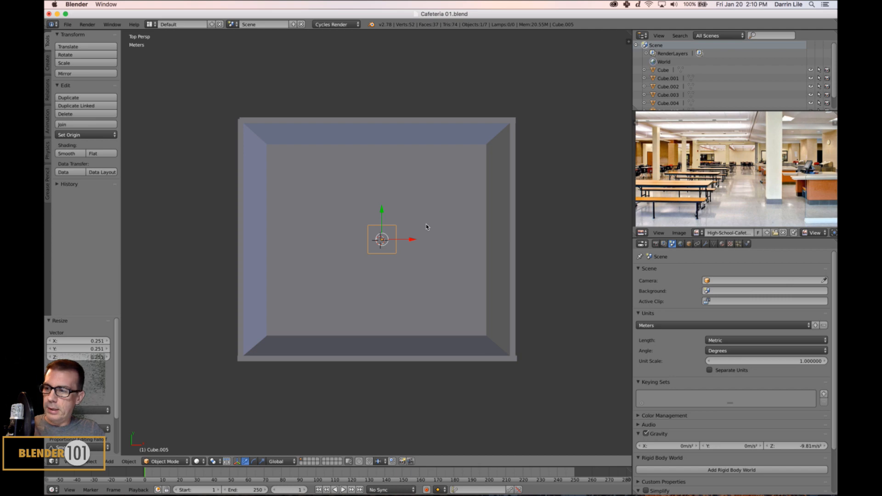
key("KP_5")
key("z")
key("s")
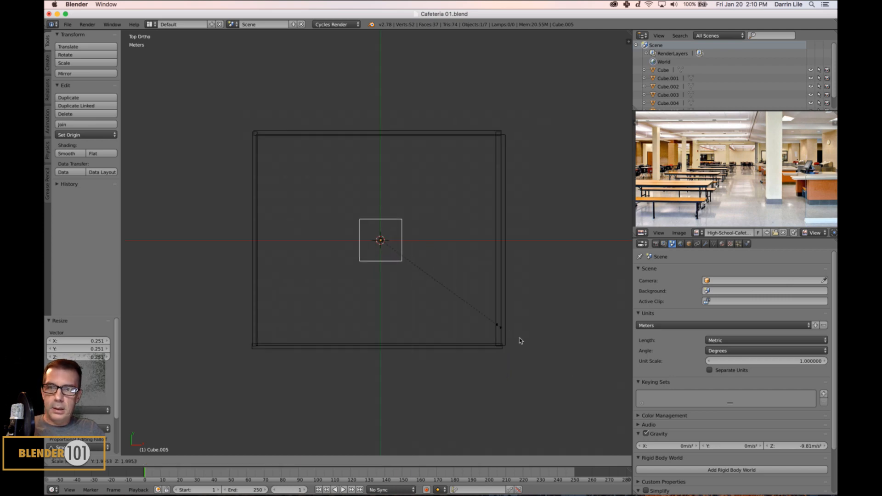
left_click(152, 247)
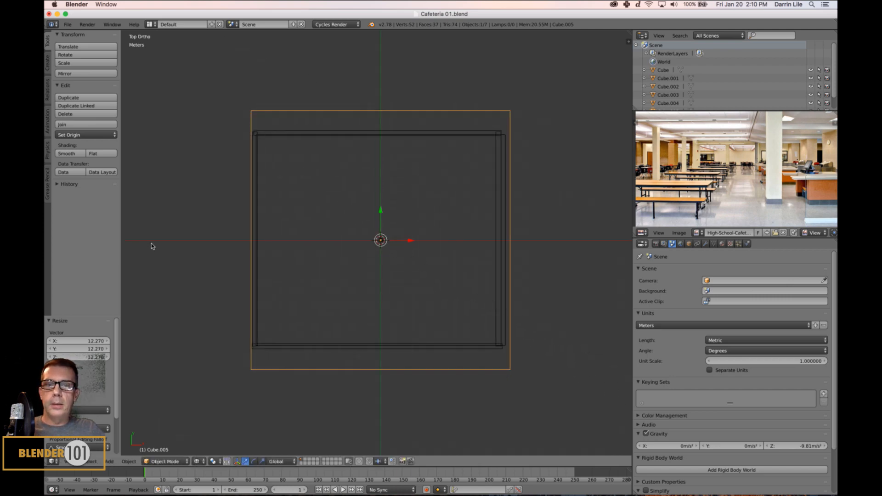
Scale the slab along Y to about 0.84 and shift it about -39 cm along X to cover the walls
key("s")
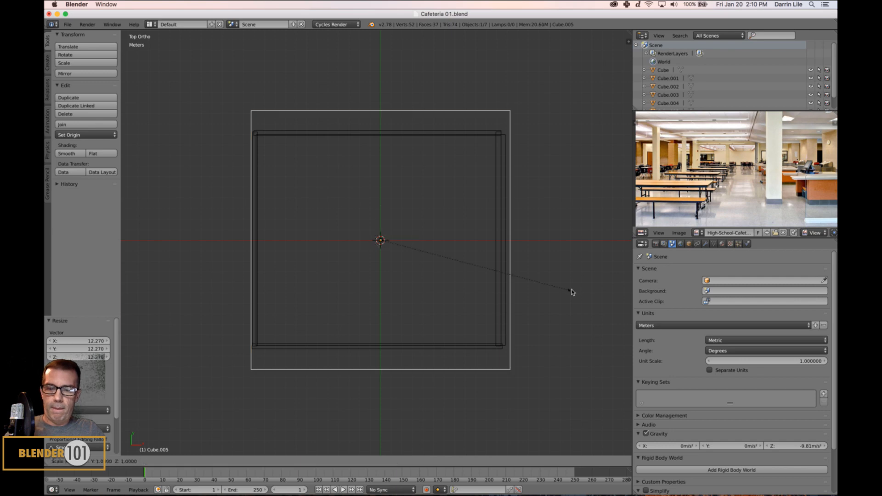
left_click(543, 246)
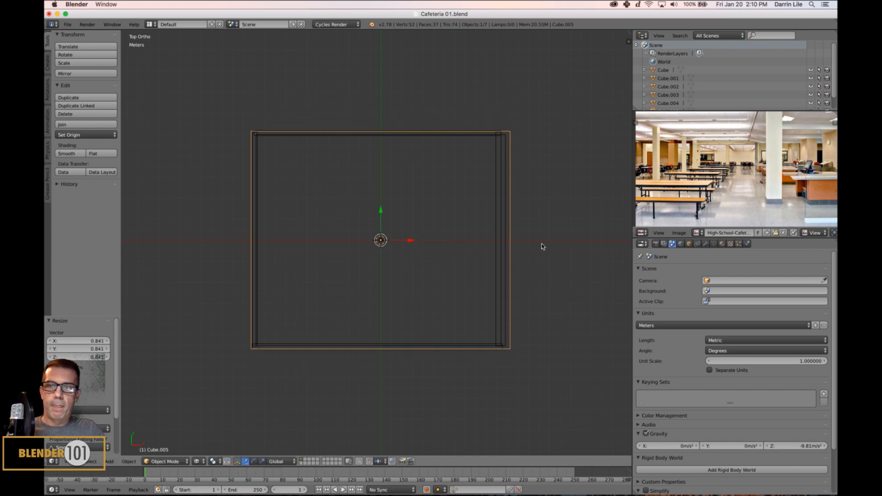
left_click_drag(414, 239, 410, 241)
key("z")
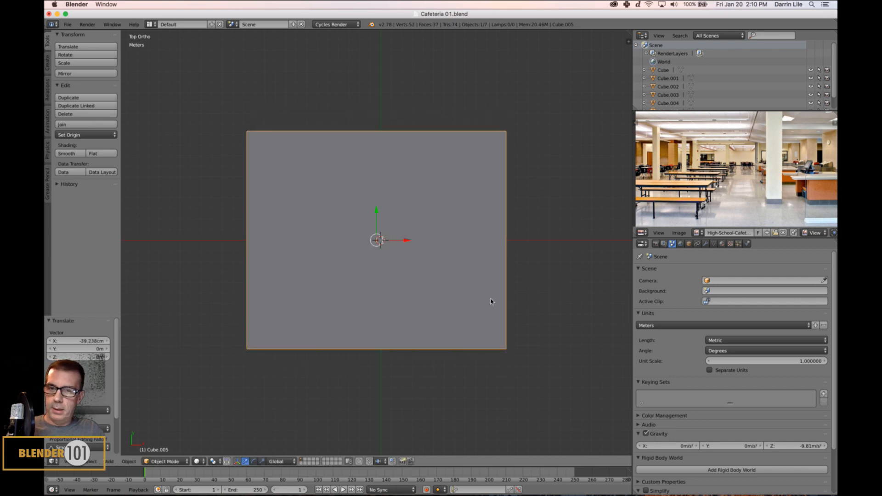
Thin the ceiling slab by scaling it along Z to about 0.043
mouse_move(489, 297)
middle_mouse_down()
mouse_move(464, 286)
mouse_move(473, 281)
middle_mouse_up()
scroll(475, 283, "up", 1)
key("s")
key("z")
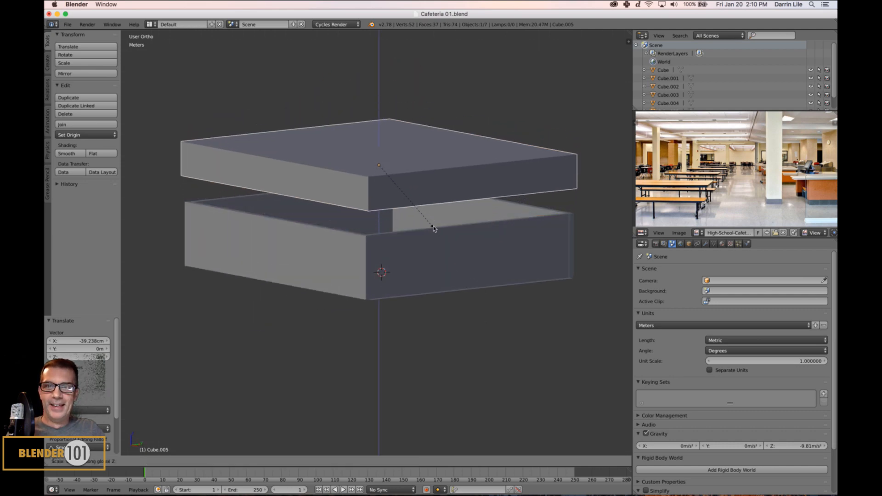
left_click(384, 174)
Lower the ceiling slab about 3.26 m along Z onto the tops of the walls
key("KP_5")
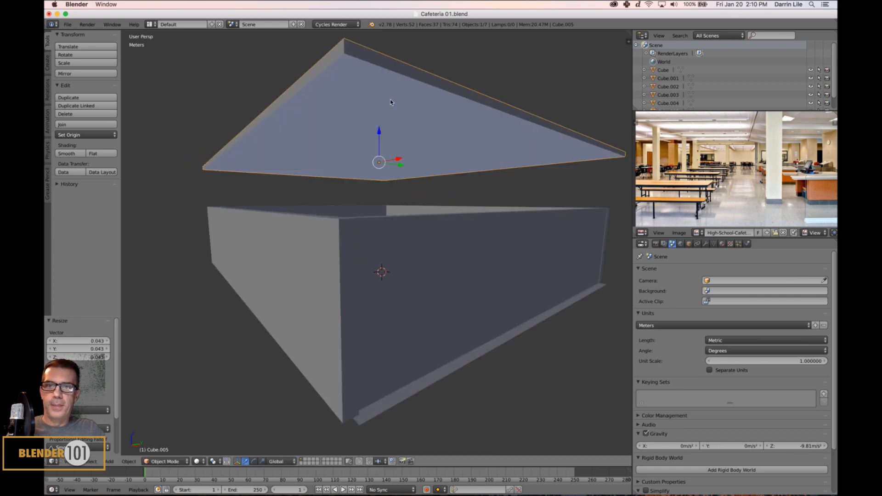
scroll(390, 126, "down", 1)
left_click_drag(376, 146, 377, 181)
Walk through the enclosed room in walk navigation with gravity on to examine the space from eye level
scroll(377, 181, "up", 6)
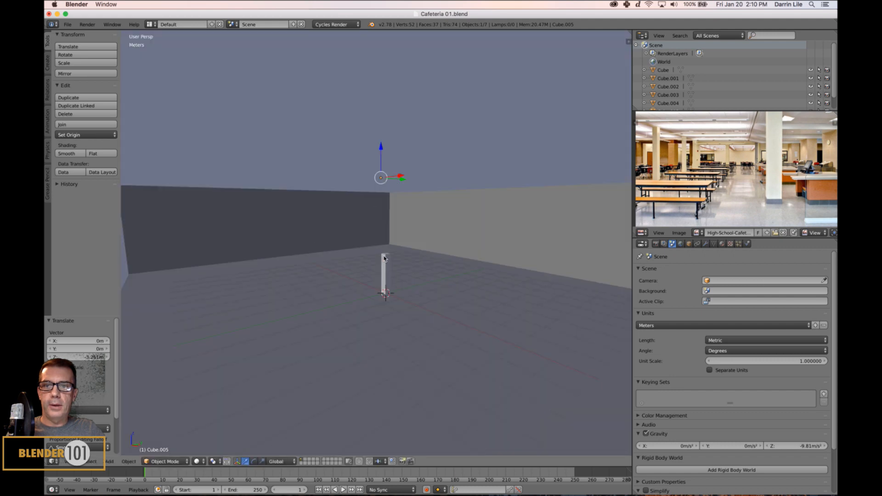
middle_click_drag(354, 279, 356, 270)
middle_click_drag(404, 308, 388, 265)
key("shift+f")
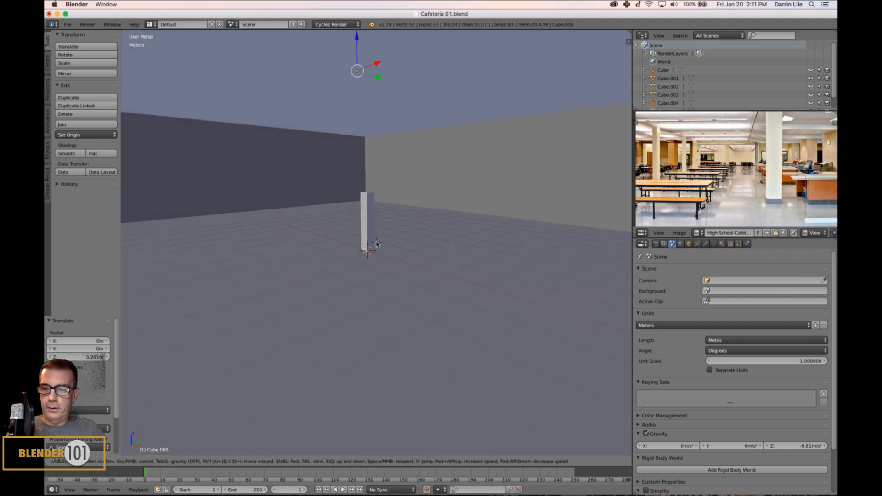
key("Tab")
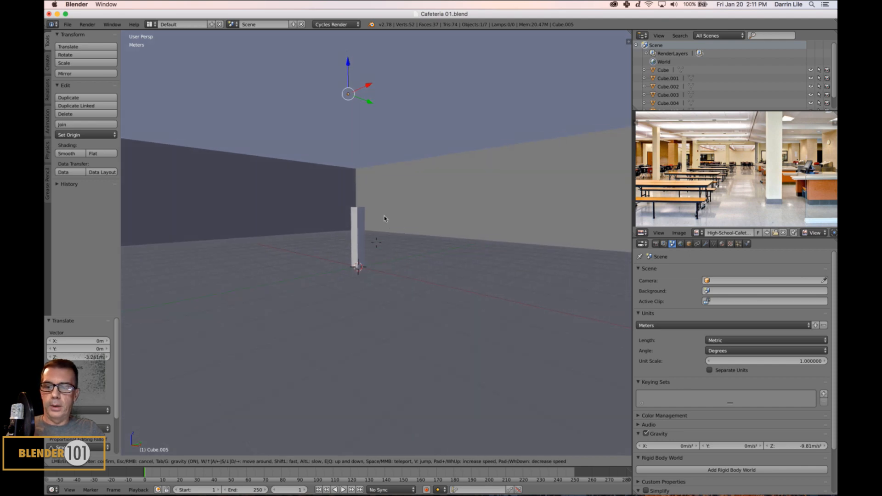
key("w")
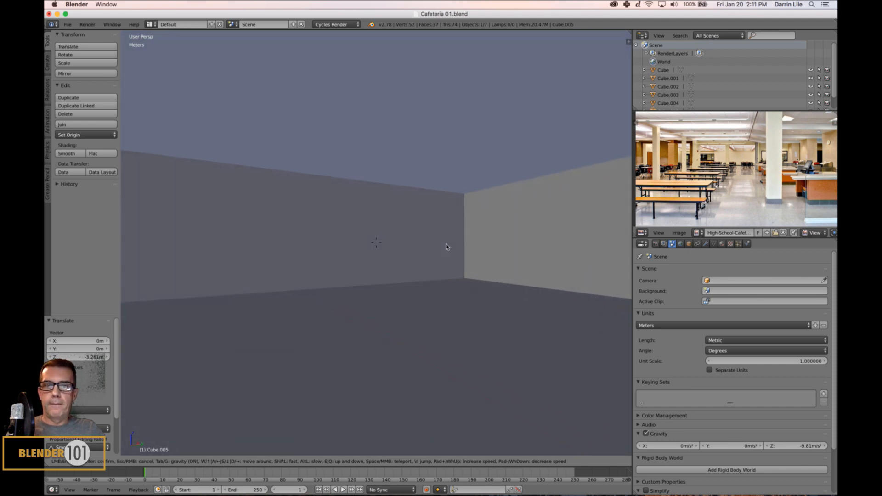
key("w")
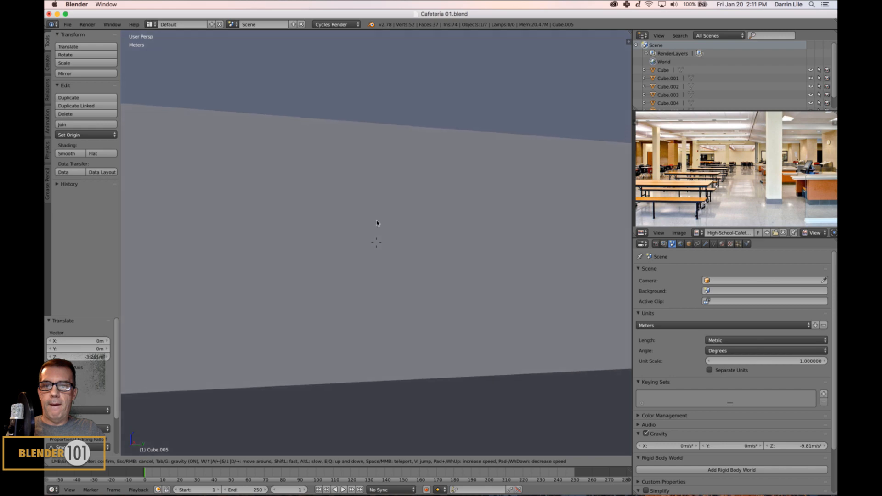
key("w")
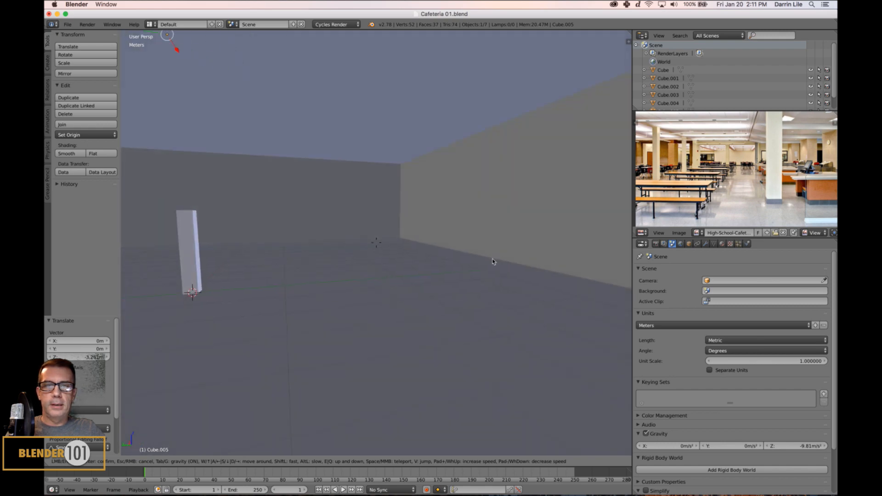
key("w")
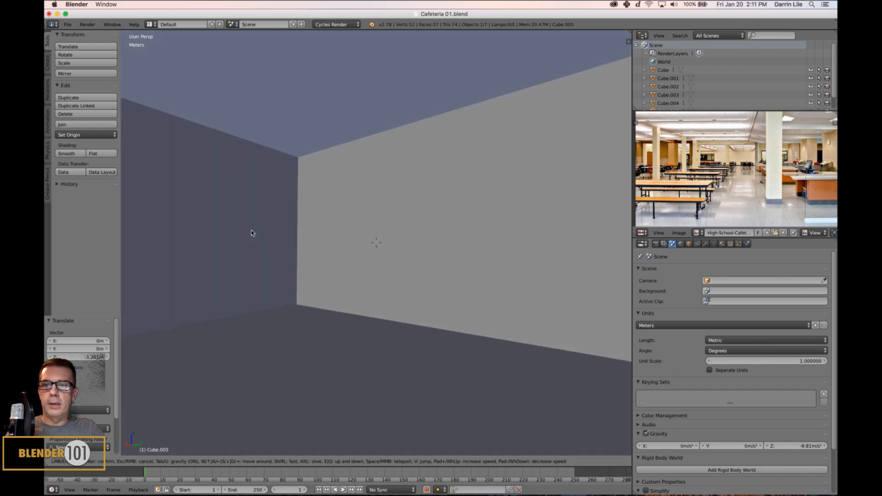
key("w")
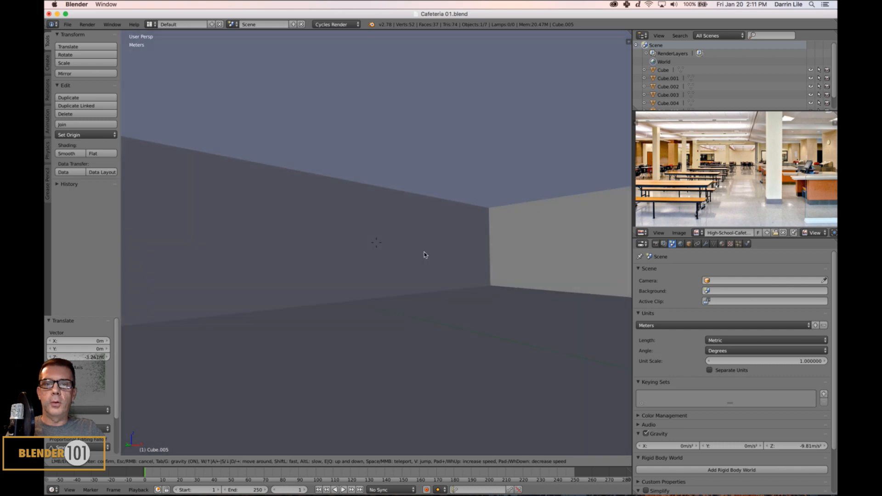
key("w")
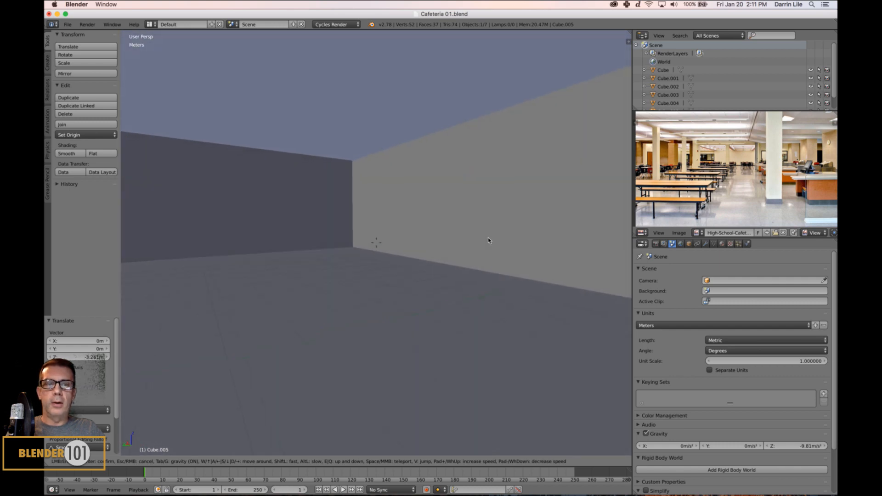
key("Escape")
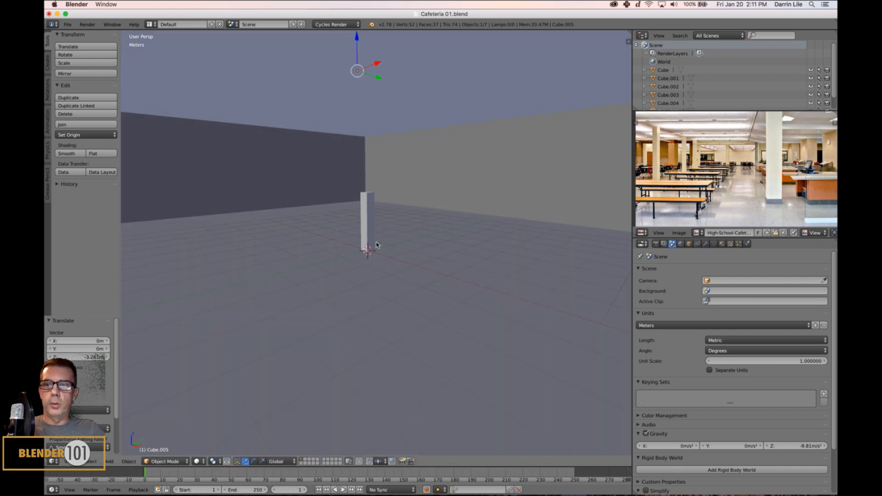
Start the Screencast Keys display in the 3D view
key("n")
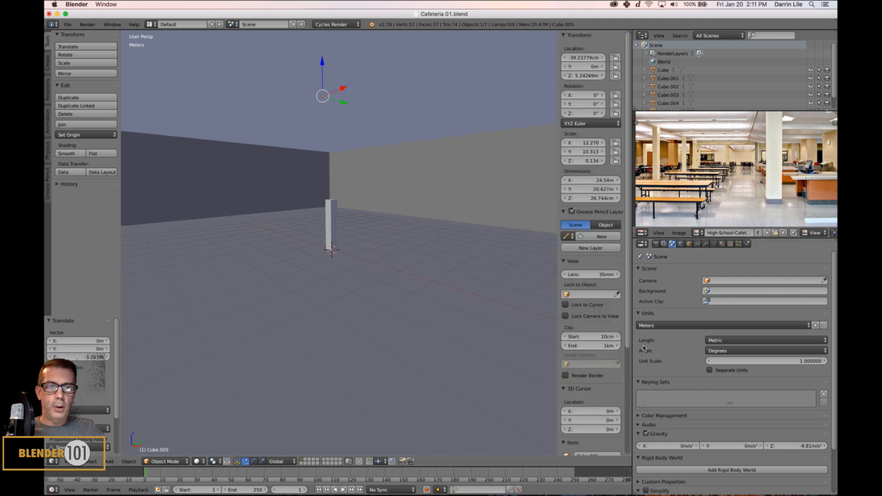
scroll(629, 449, "down", 3)
left_click(579, 448)
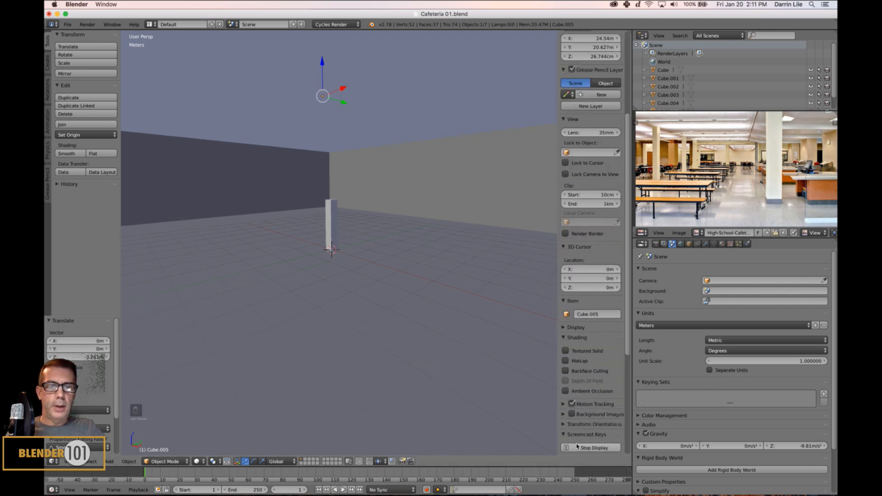
key("n")
Configure Screencast Keys with text size 36, mouse display as Text and the Box option off
middle_click_drag(559, 371, 541, 375)
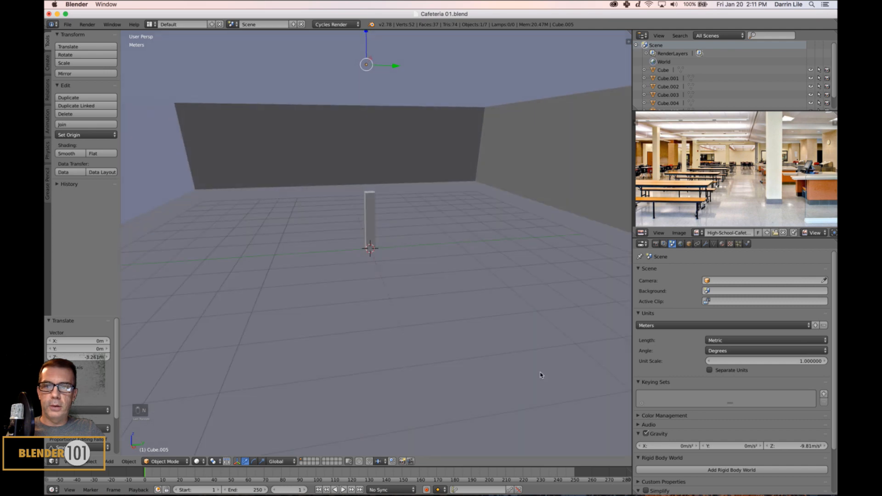
key("n")
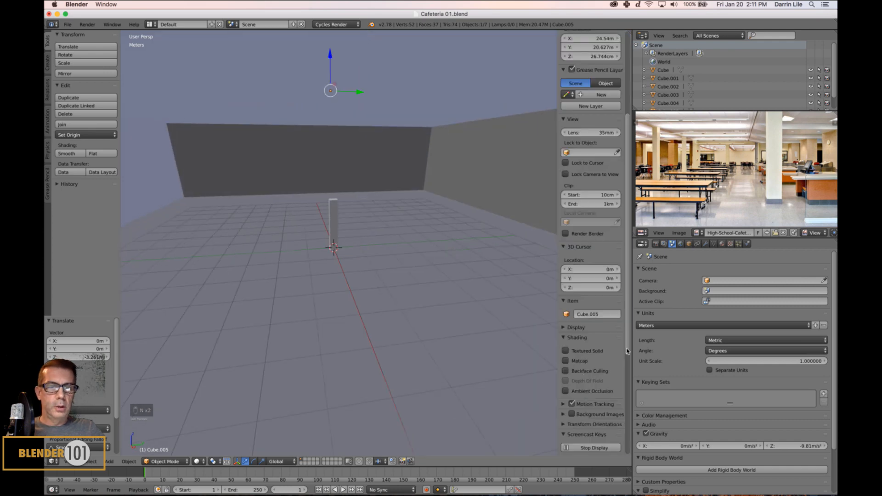
scroll(567, 379, "down", 8)
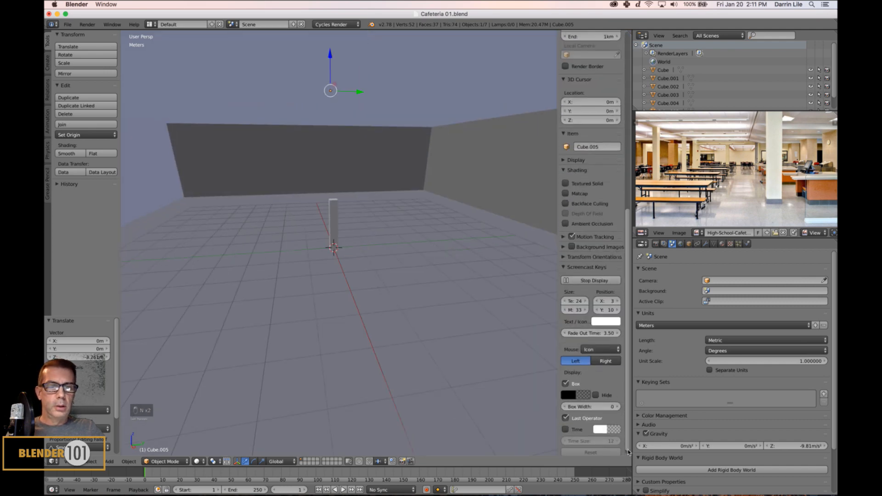
left_click(581, 298)
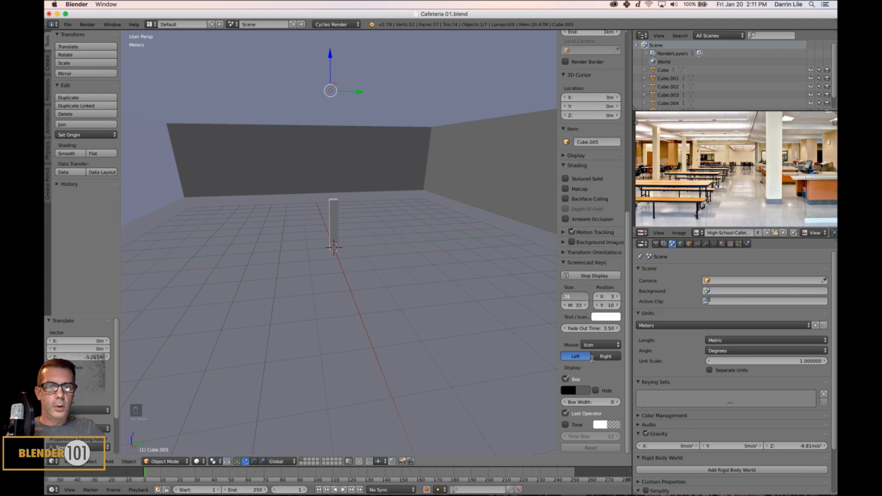
left_click(596, 346)
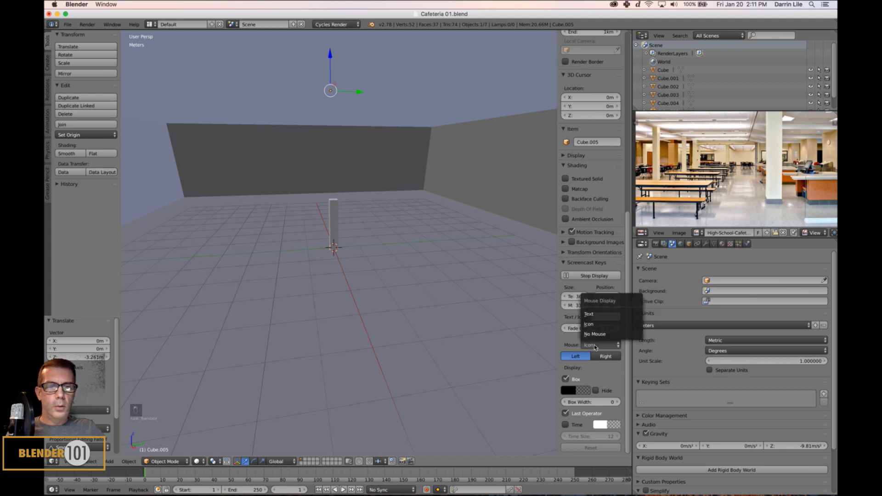
left_click(595, 314)
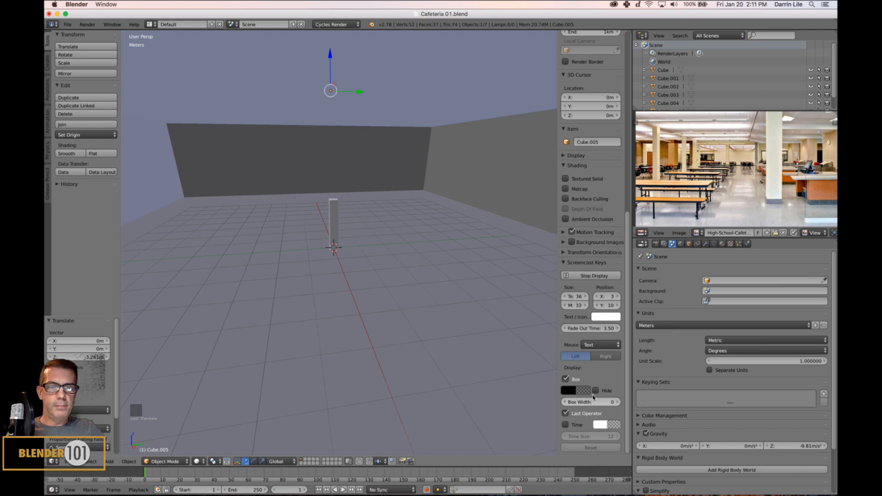
left_click(566, 380)
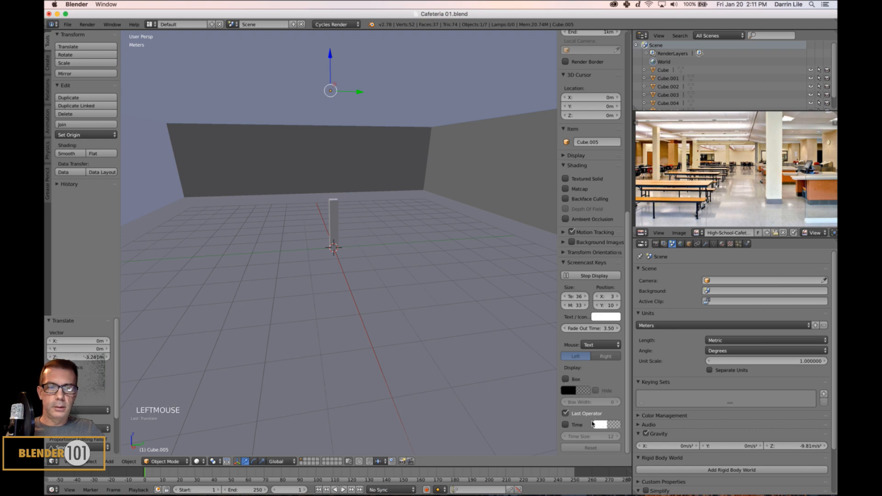
key("n")
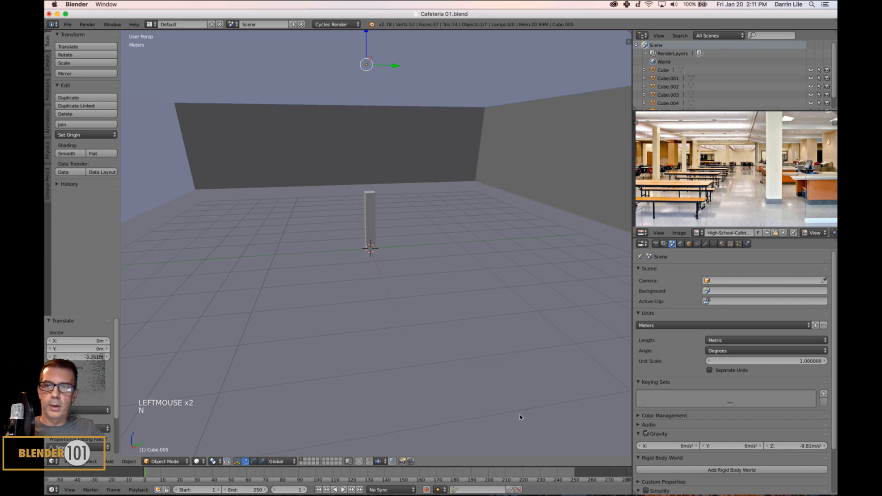
Walk forward and back inside the room in walk navigation to examine the walls and ceiling
middle_click_drag(468, 351, 473, 348)
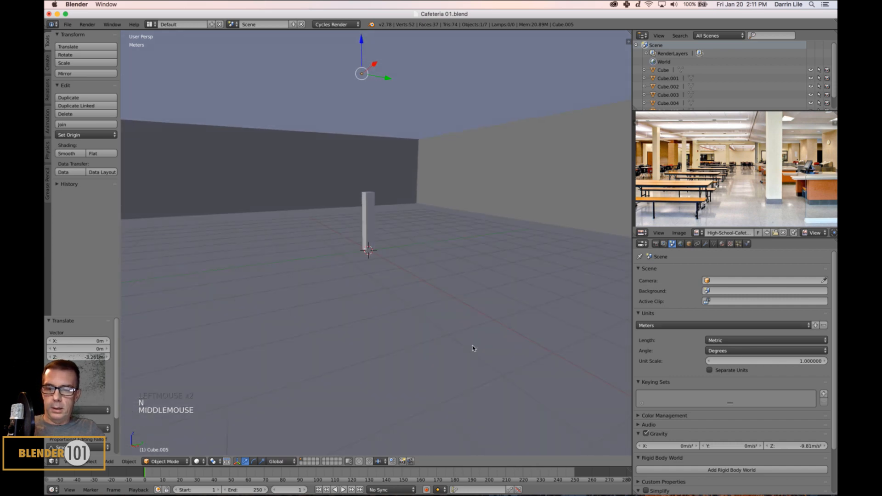
key("shift+f")
key("w")
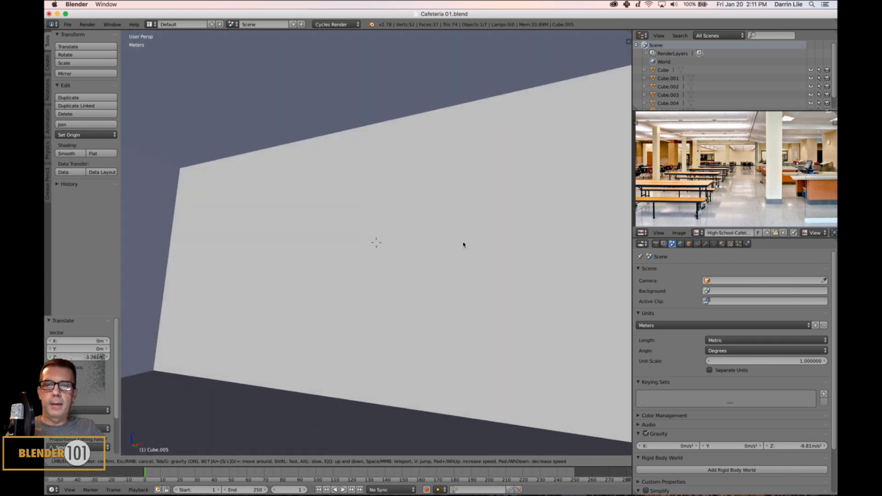
key("s")
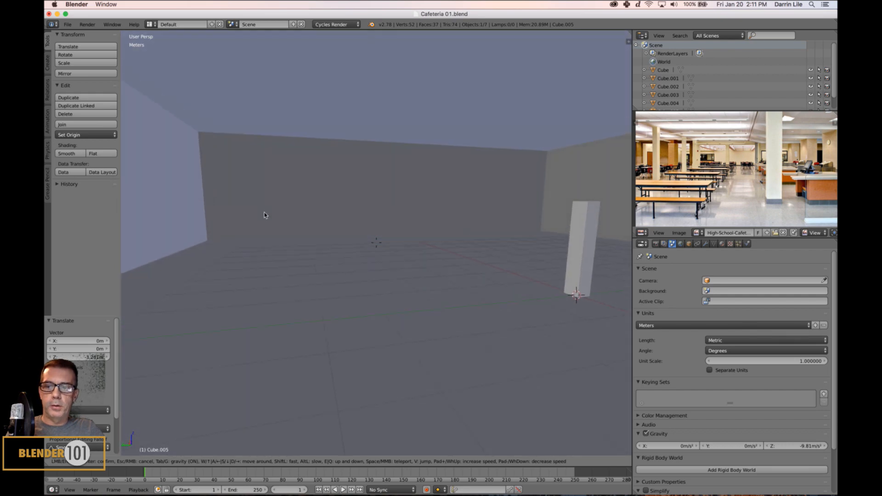
key("Escape")
Hide the ceiling slab to expose the room's interior from above
scroll(382, 245, "down", 5)
scroll(405, 245, "down", 3)
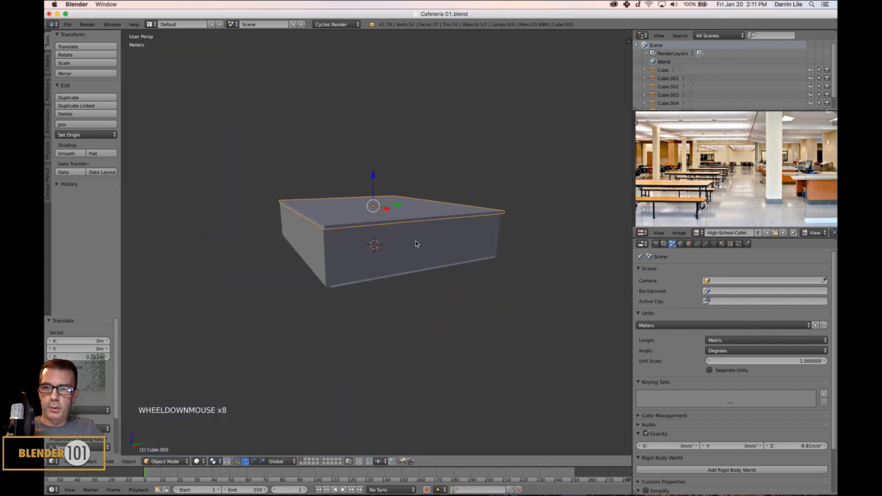
middle_click(403, 269, "alt")
left_click(420, 287, "alt")
middle_click_drag(406, 307, 429, 310)
key("s")
key("s")
scroll(442, 307, "up", 3)
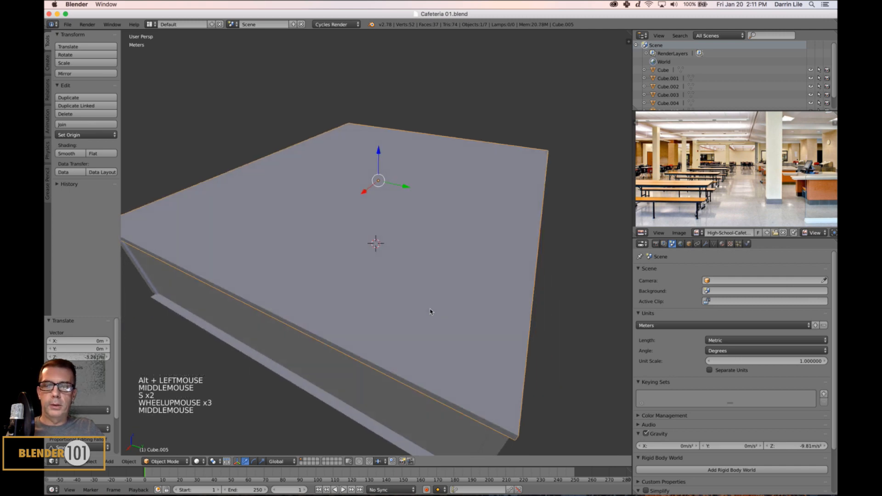
scroll(431, 311, "down", 2)
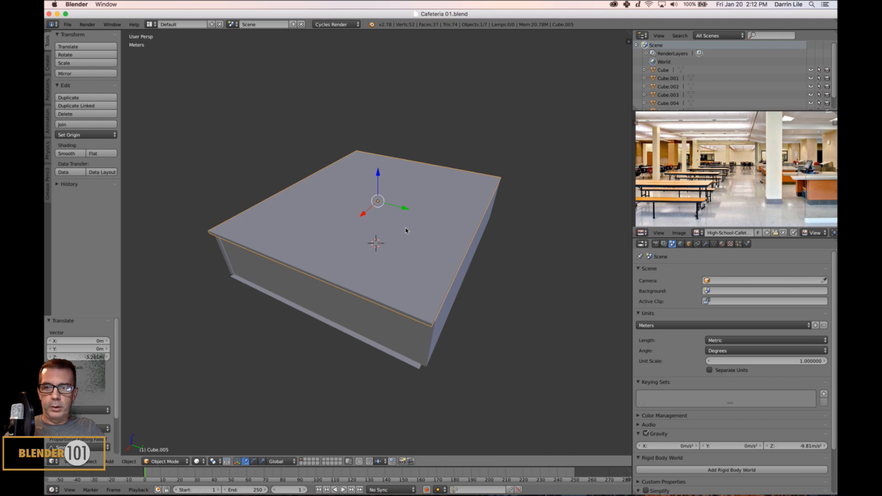
scroll(419, 229, "up", 2)
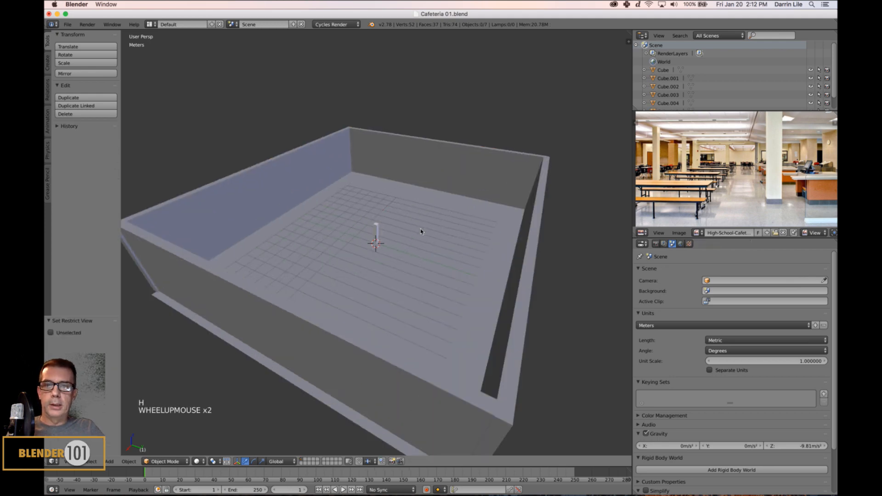
Split off a second area from the Properties editor and make the one beneath the reference photo a UV/Image Editor
middle_click_drag(420, 228, 426, 237, "shift")
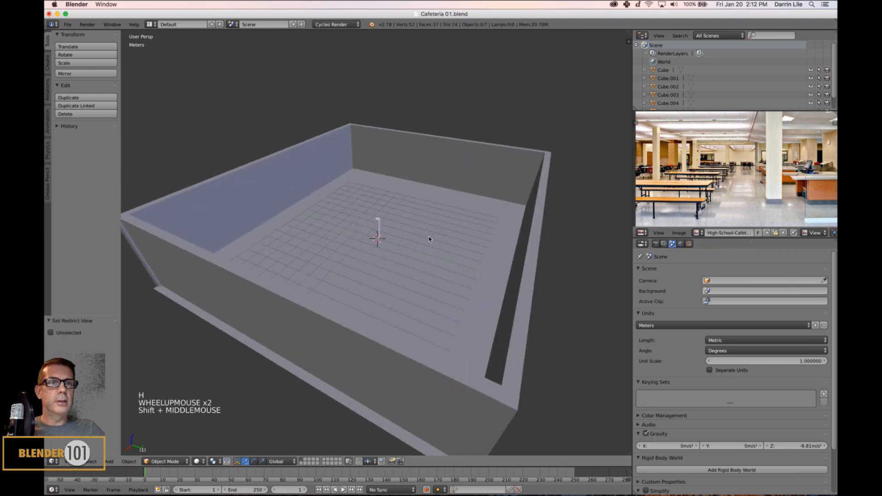
scroll(717, 198, "up", 2)
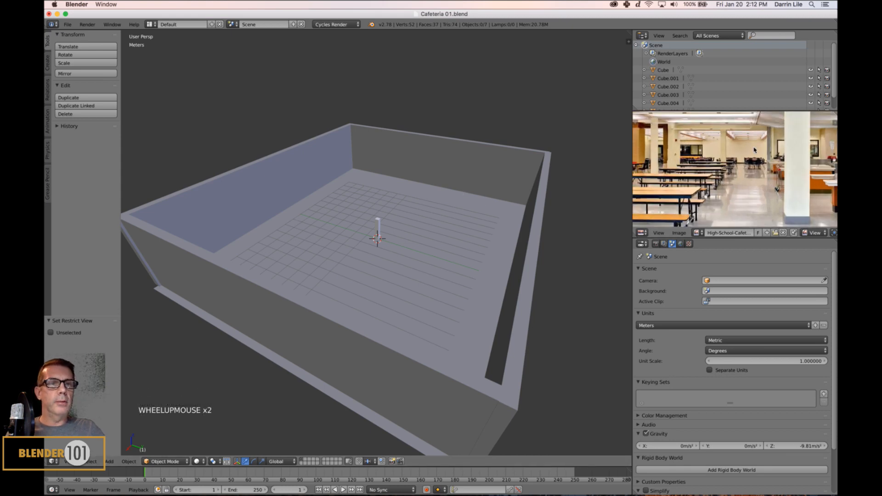
middle_click_drag(754, 150, 724, 180)
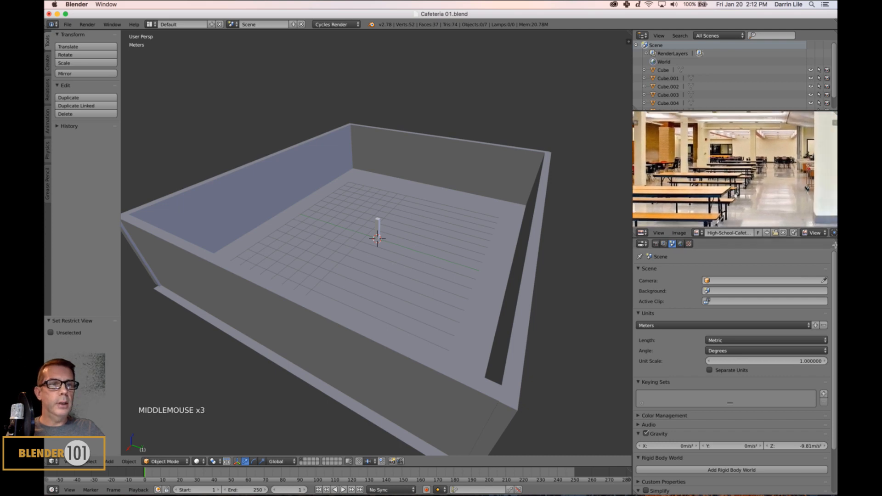
left_click_drag(834, 244, 824, 373)
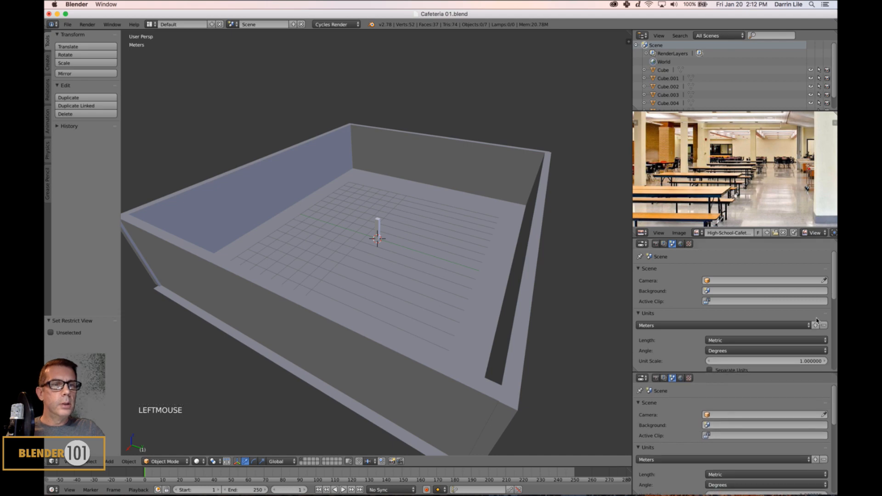
left_click(642, 243)
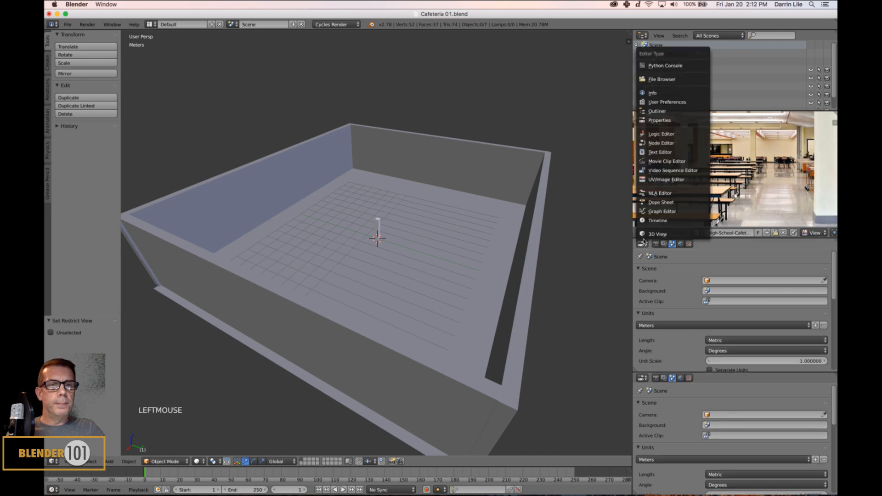
left_click(660, 180)
Load school-cafeteria-2.jpg from the Reference Images/Cafeteria folder into the new image editor
left_click(674, 365)
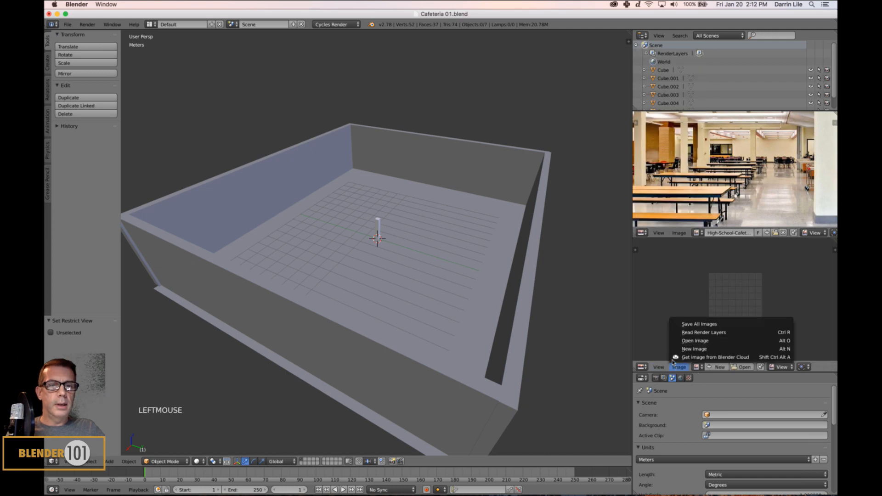
left_click(695, 341)
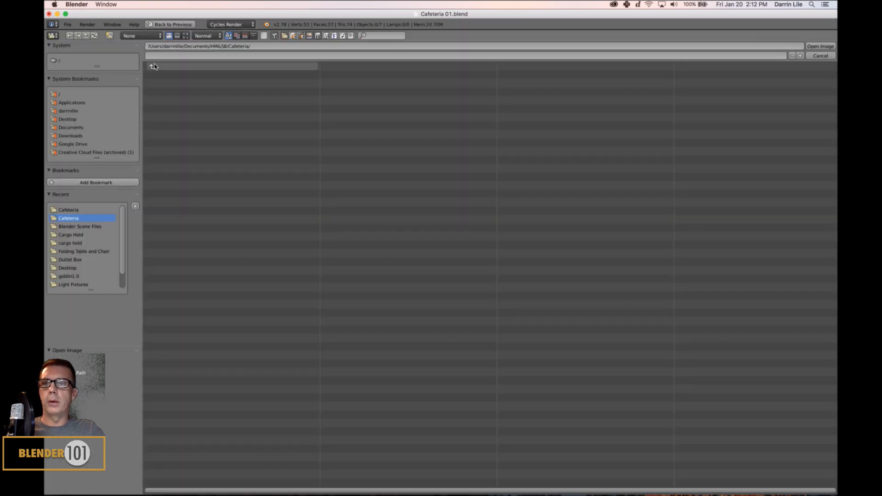
left_click(154, 67)
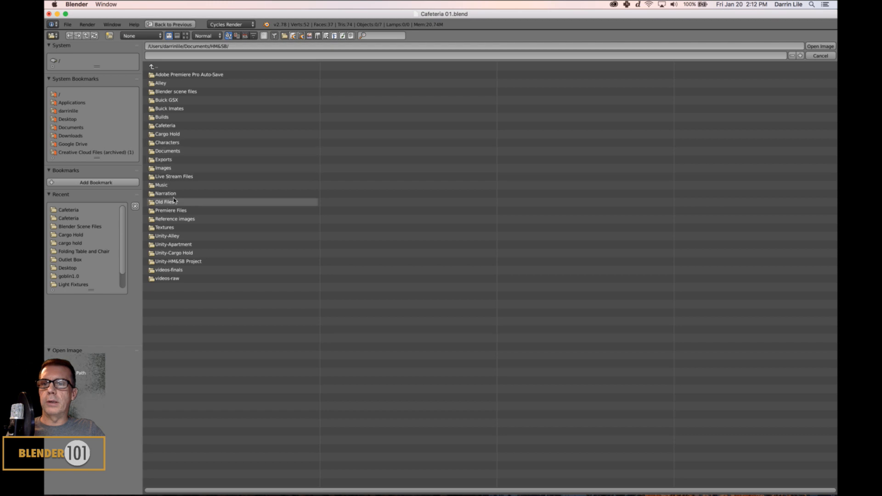
left_click(174, 219)
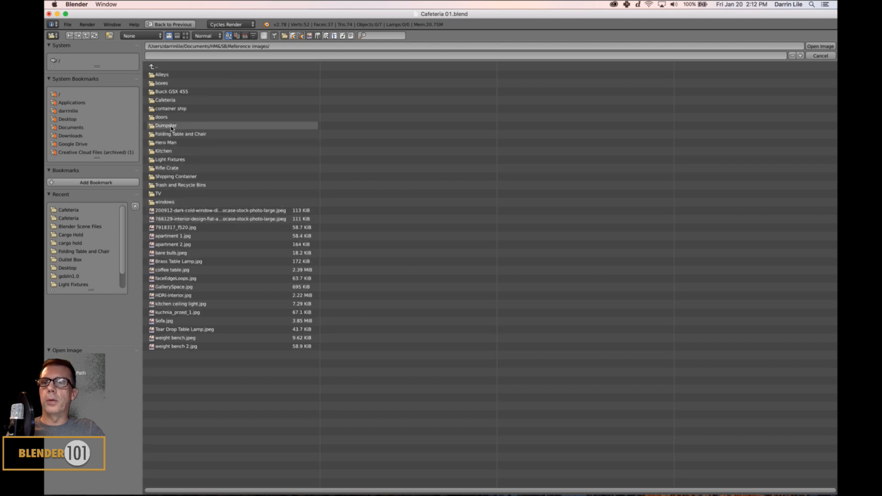
left_click(172, 100)
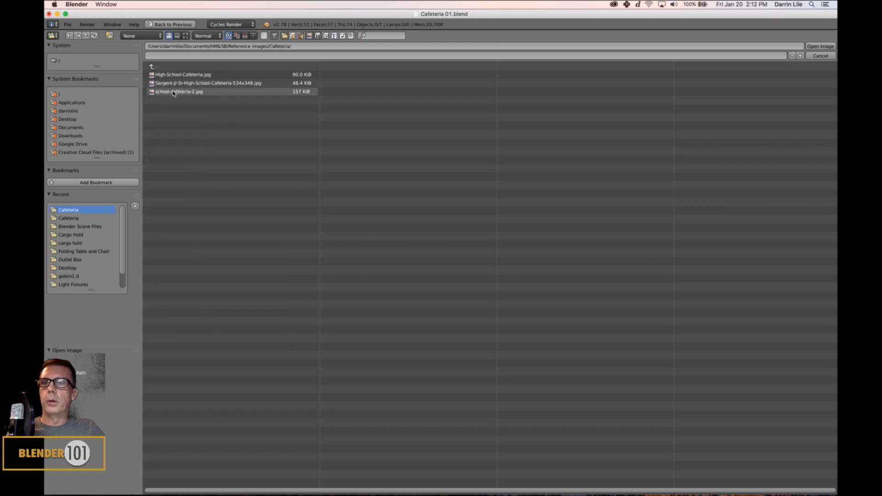
left_click(185, 35)
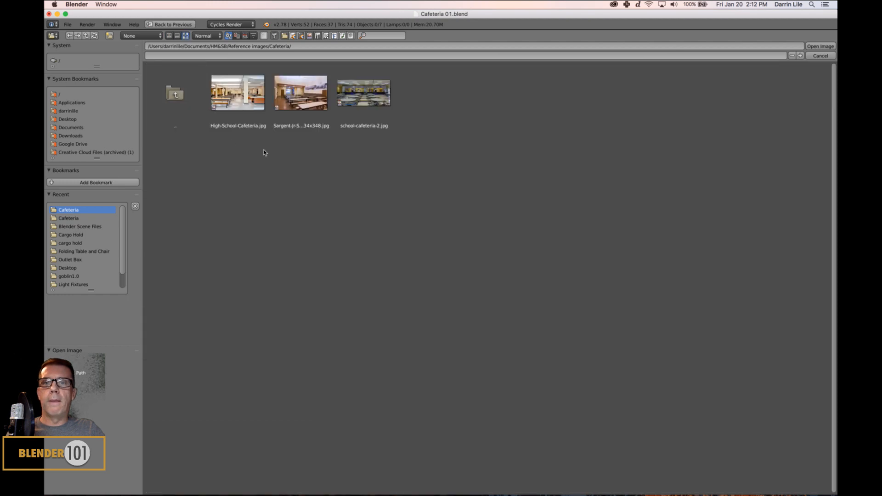
left_click(364, 95)
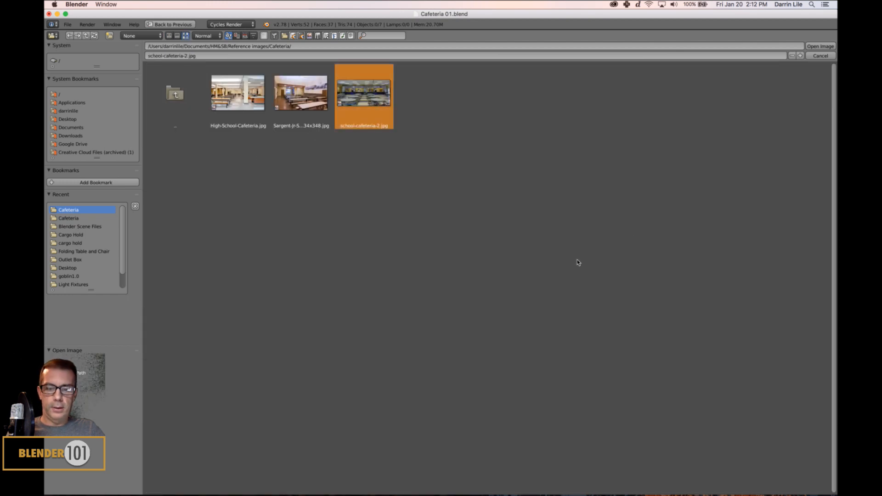
left_click(821, 46)
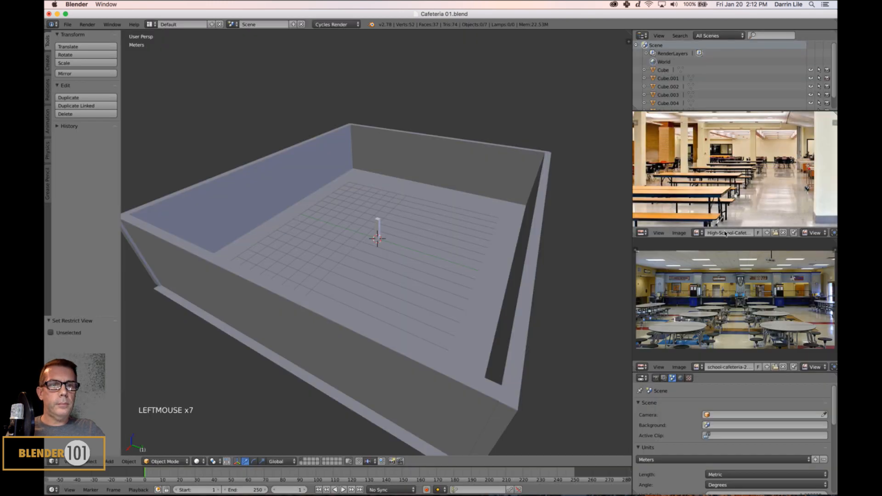
Examine the serving counter, wall openings and tables in school-cafeteria-2.jpg at full-screen size, then restore the normal layout
key("ctrl+space")
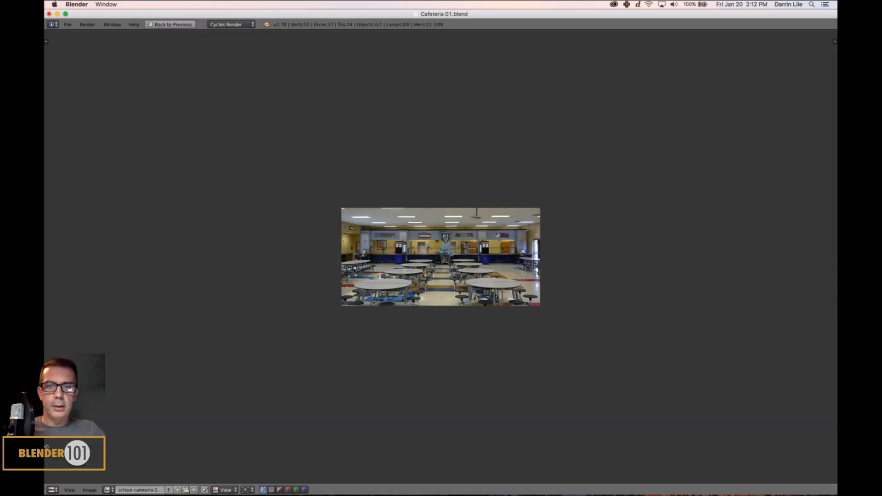
scroll(625, 379, "up", 3)
scroll(625, 379, "up", 2)
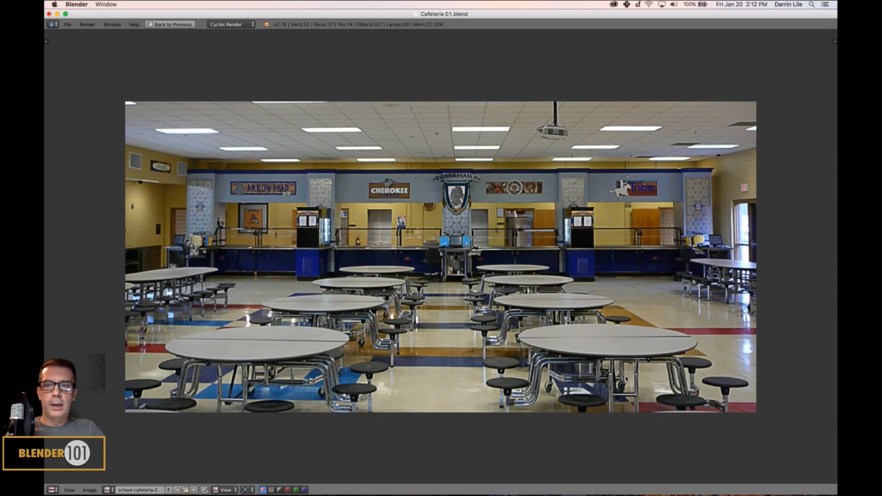
scroll(625, 379, "up", 1)
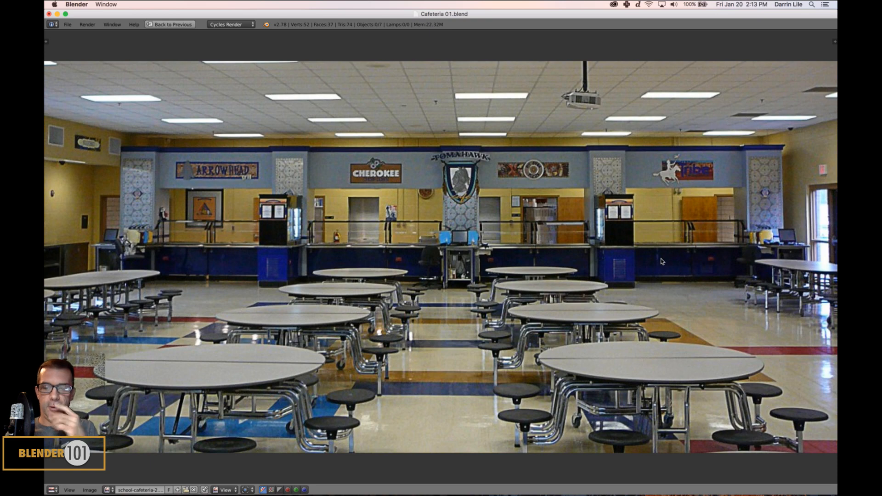
key("ctrl+Up")
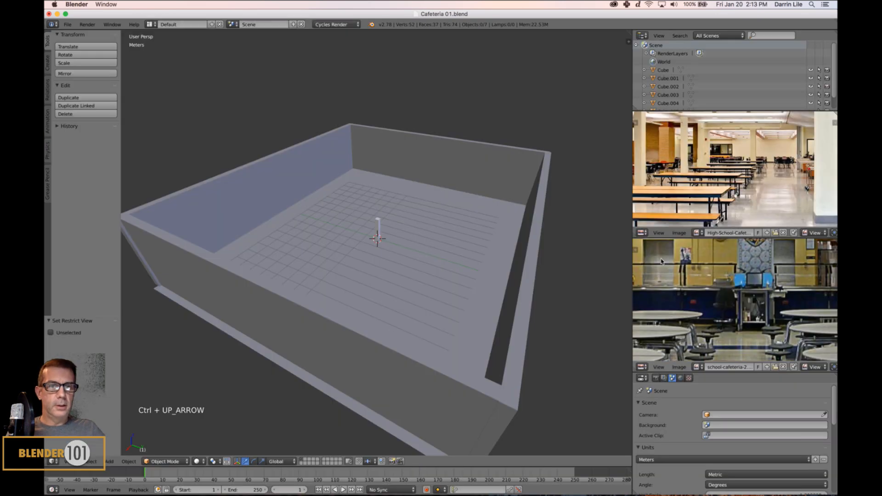
scroll(776, 316, "down", 5)
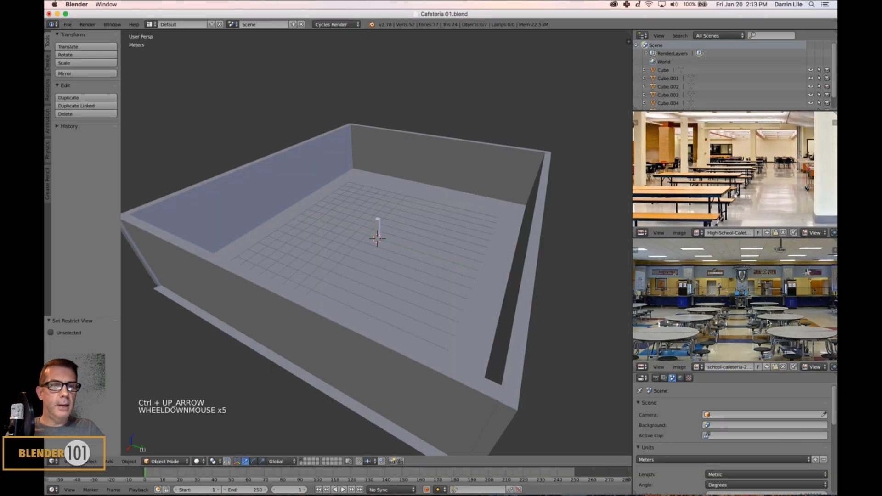
Compare the room layout and details in the two cafeteria reference photos
mouse_move(755, 303)
middle_mouse_down()
mouse_move(754, 290)
mouse_move(753, 304)
middle_mouse_up()
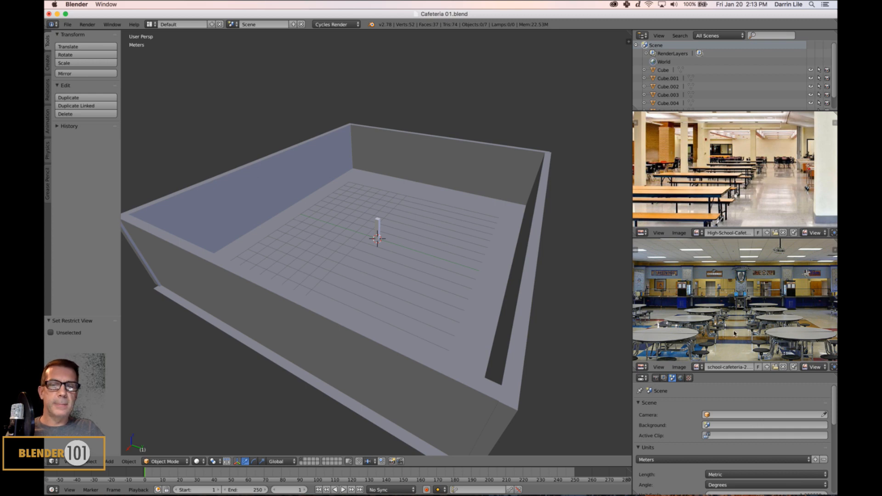
scroll(763, 175, "down", 3)
mouse_move(763, 175)
middle_mouse_down()
mouse_move(775, 179)
mouse_move(743, 177)
mouse_move(765, 179)
mouse_move(752, 179)
middle_mouse_up()
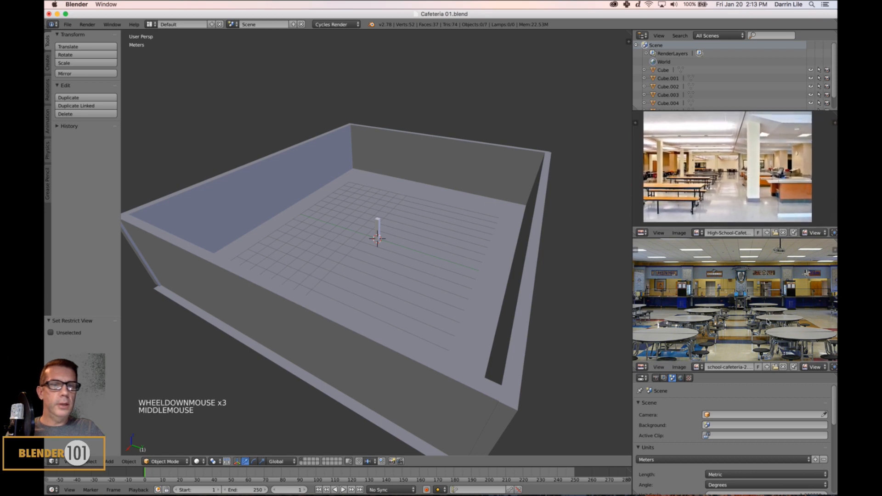
scroll(717, 304, "up", 2)
scroll(701, 296, "down", 2)
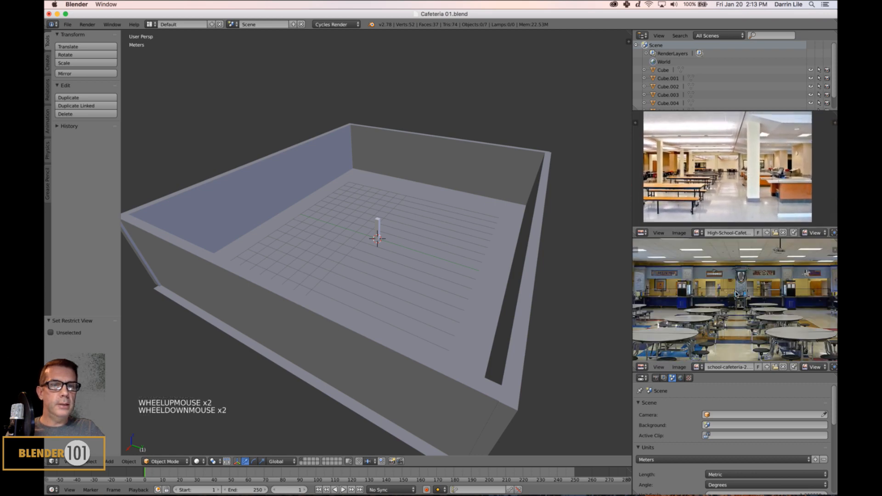
scroll(737, 294, "up", 3)
scroll(737, 294, "down", 3)
middle_click_drag(722, 299, 741, 320)
scroll(765, 297, "up", 3)
Add one horizontal loop cut to the far wall in Edit Mode, slid above mid-height with a factor of about 0.271
middle_click_drag(424, 292, 418, 298)
right_click(375, 228)
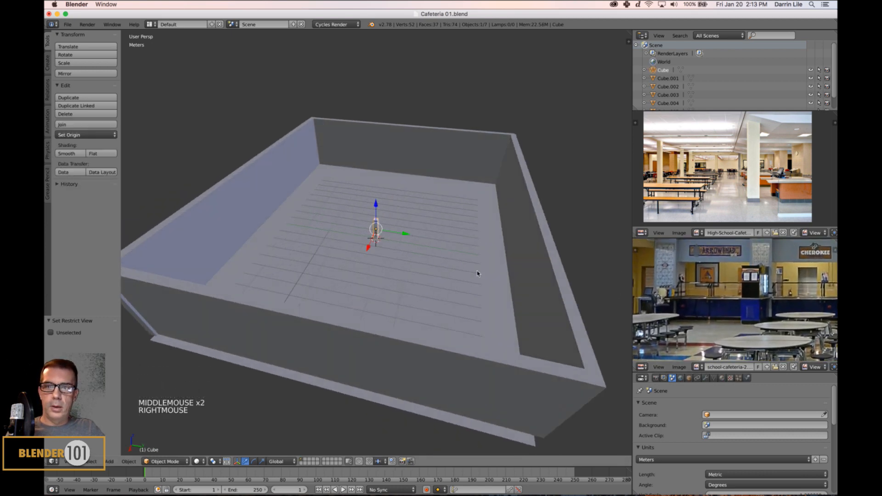
middle_click_drag(478, 297, 391, 276)
scroll(465, 269, "up", 3)
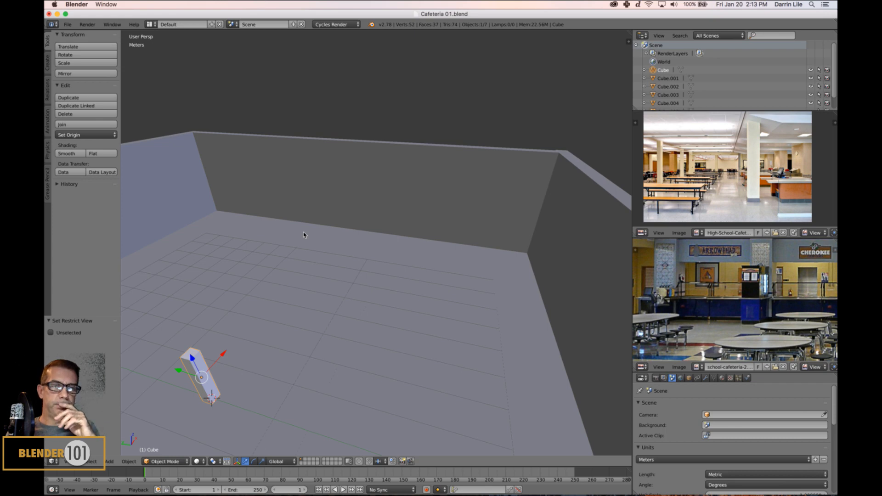
right_click(342, 211)
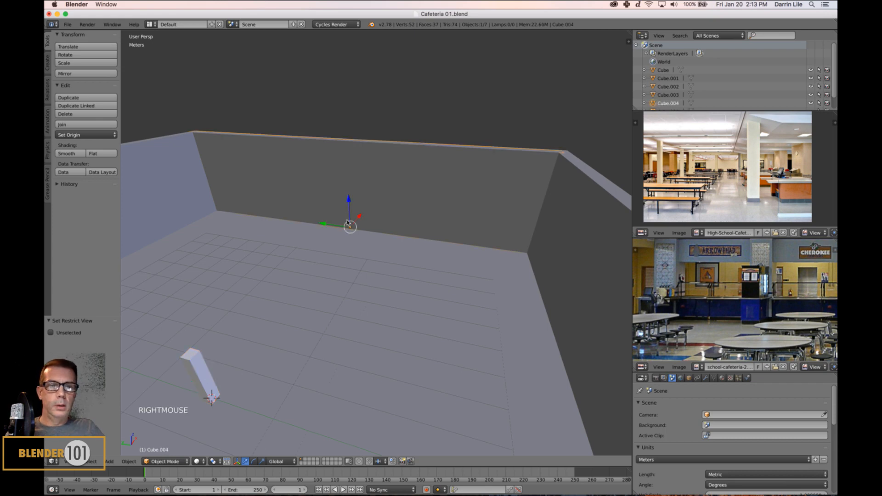
middle_click_drag(348, 223, 380, 223)
scroll(730, 271, "down", 2)
middle_click_drag(730, 271, 688, 272)
middle_click_drag(461, 254, 459, 254)
key("Tab")
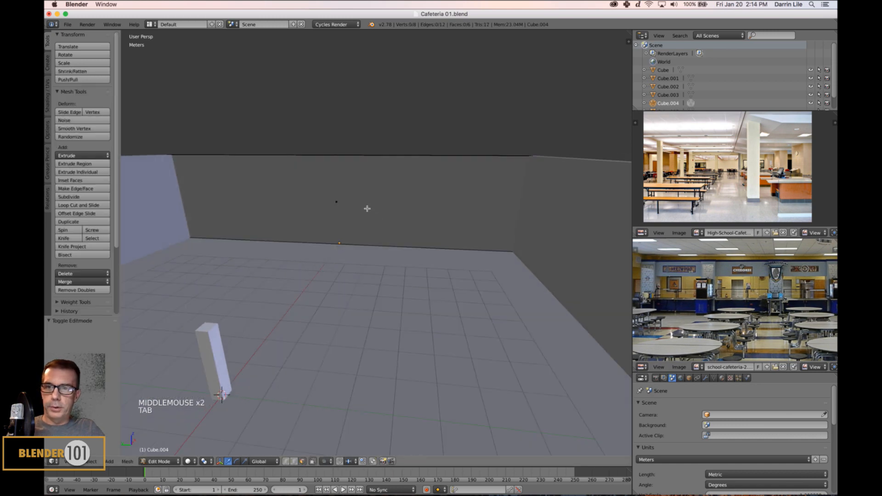
key("ctrl+t")
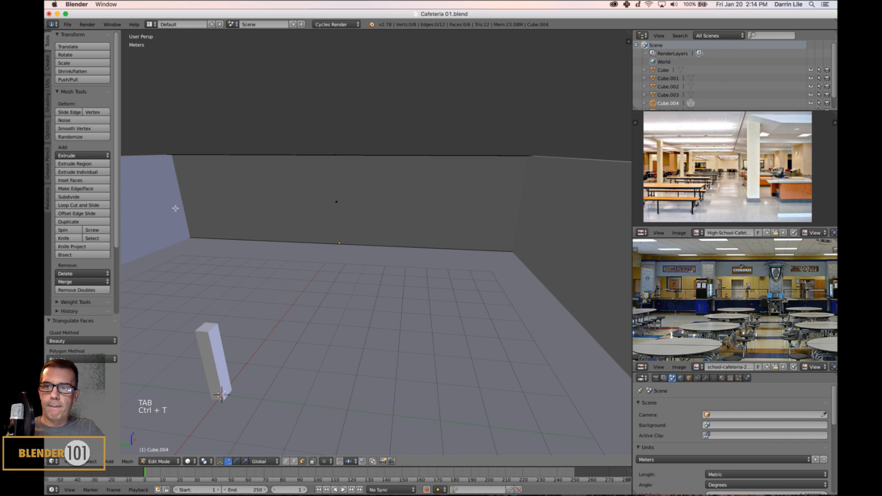
key("ctrl+r")
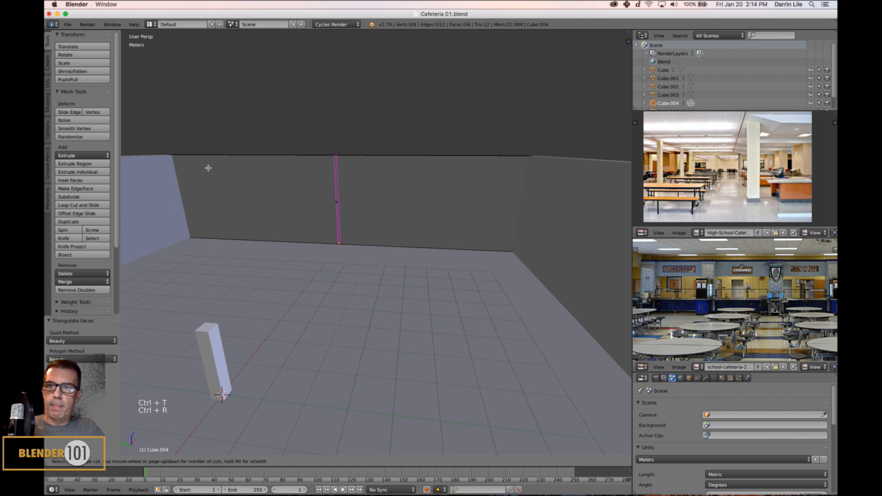
left_click(186, 214)
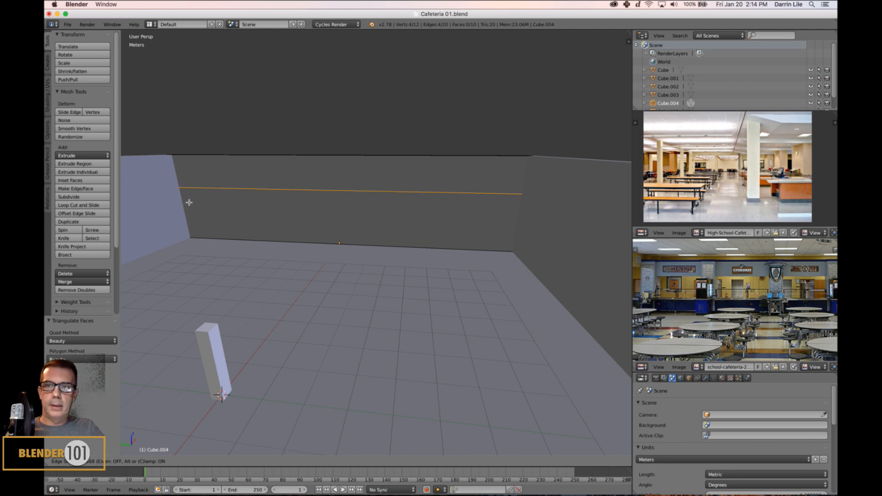
left_click(188, 202)
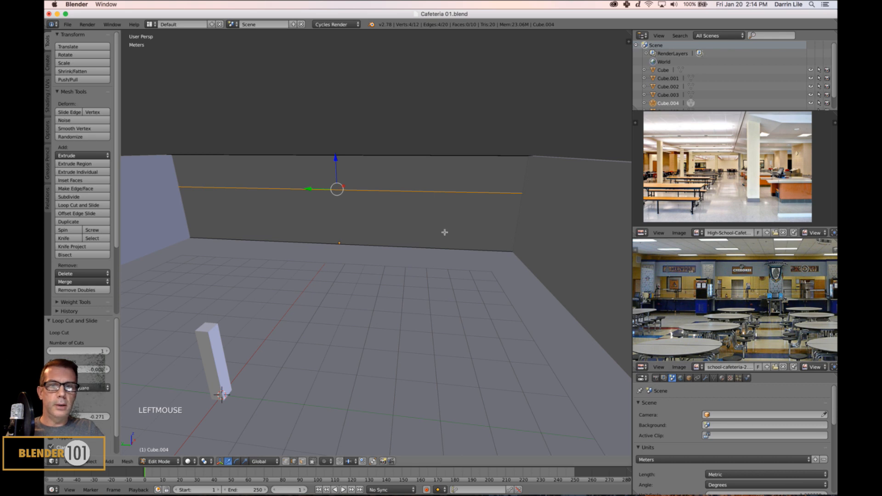
Add six evenly spaced vertical loop cuts to the far wall and spread them along Y by a factor of about 1.158
key("ctrl+r")
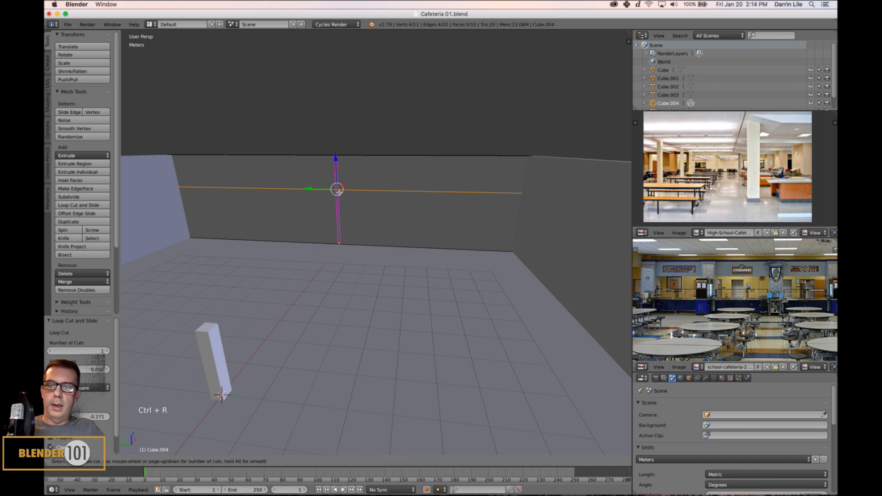
scroll(339, 192, "up", 1)
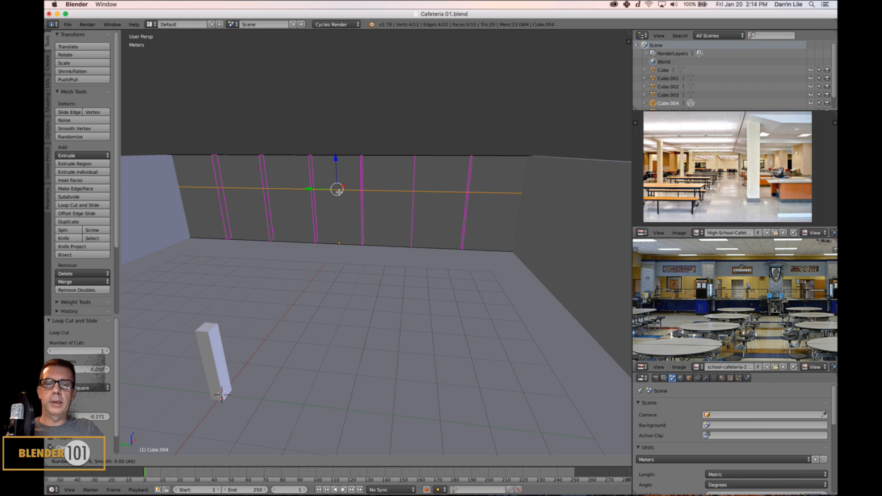
left_click(338, 192)
left_click(339, 192)
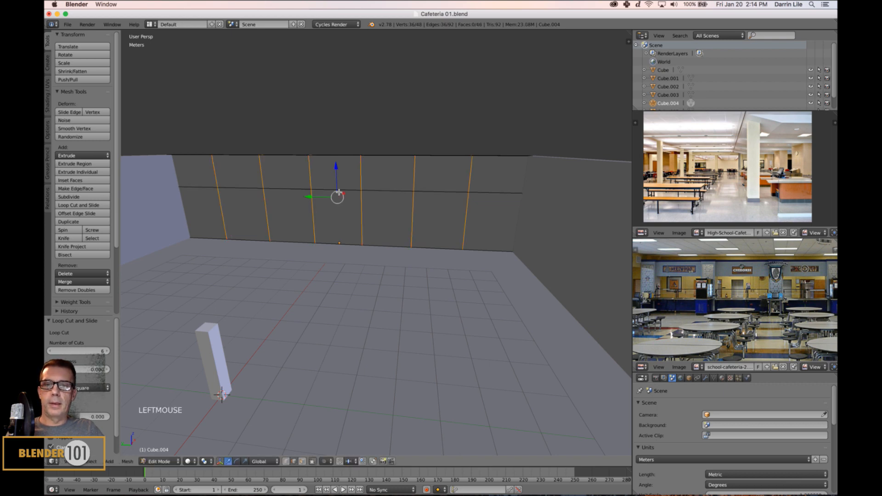
key("s")
key("s")
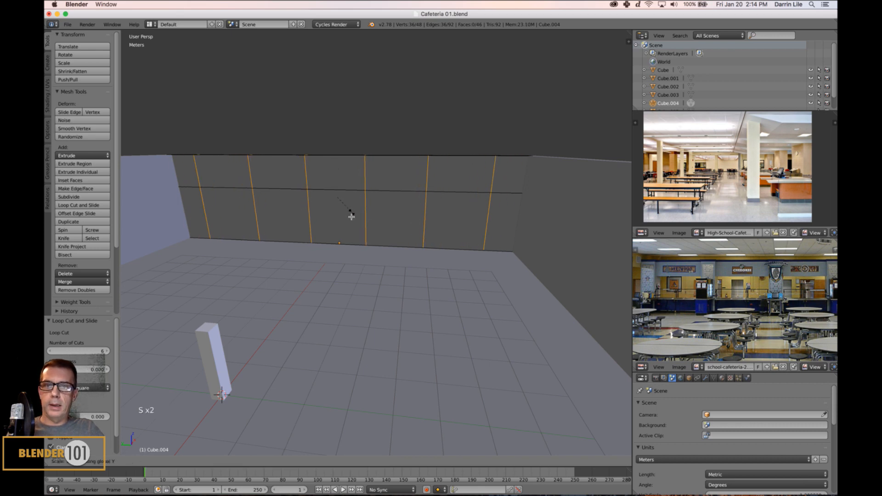
left_click(351, 216)
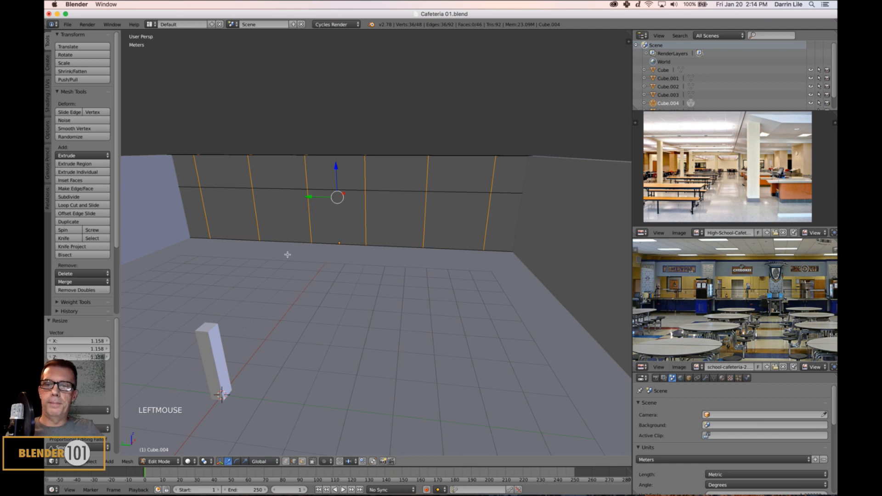
Bring the second and fifth vertical edge loops of the far wall closer together along Y by a factor of about 0.817
right_click(259, 232, "alt")
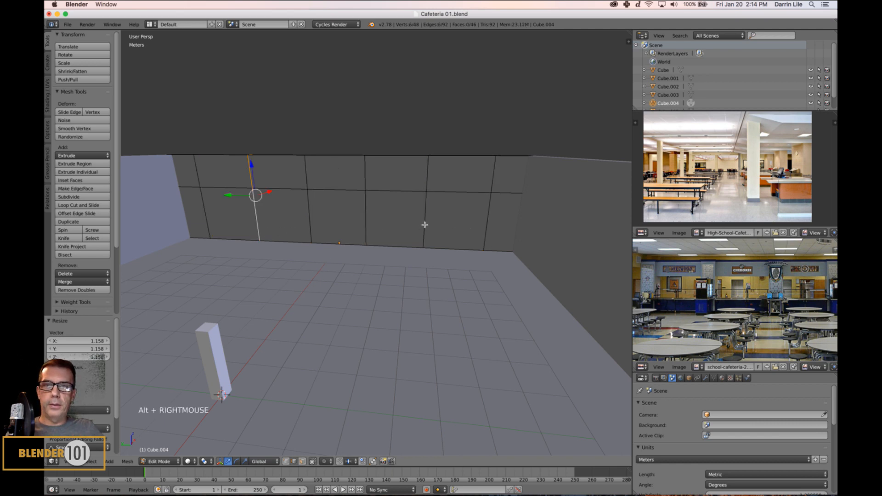
right_click(424, 225, "alt+shift")
key("s")
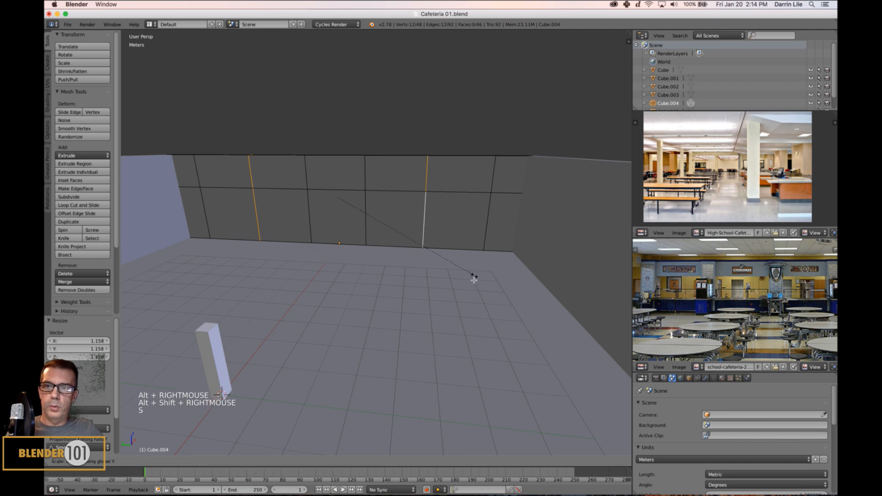
key("y")
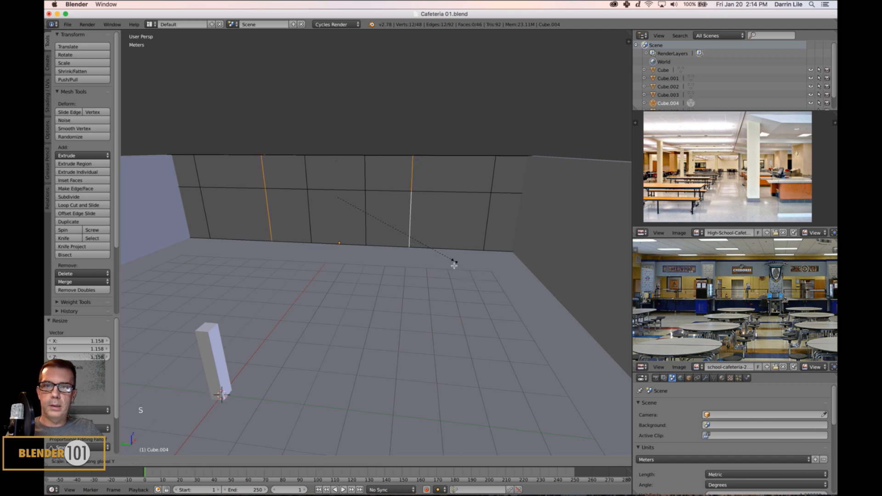
left_click(452, 261)
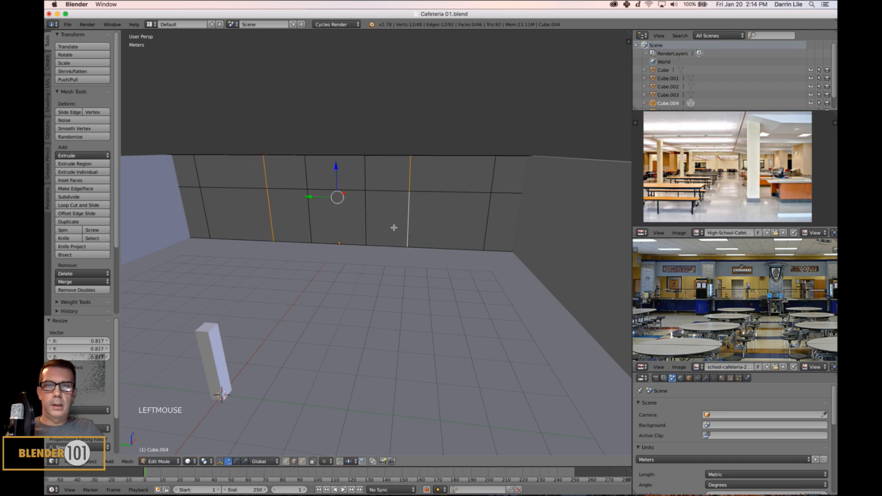
Spread the two middle vertical edge loops of the far wall apart along Y to widen the central section
right_click(366, 226, "alt")
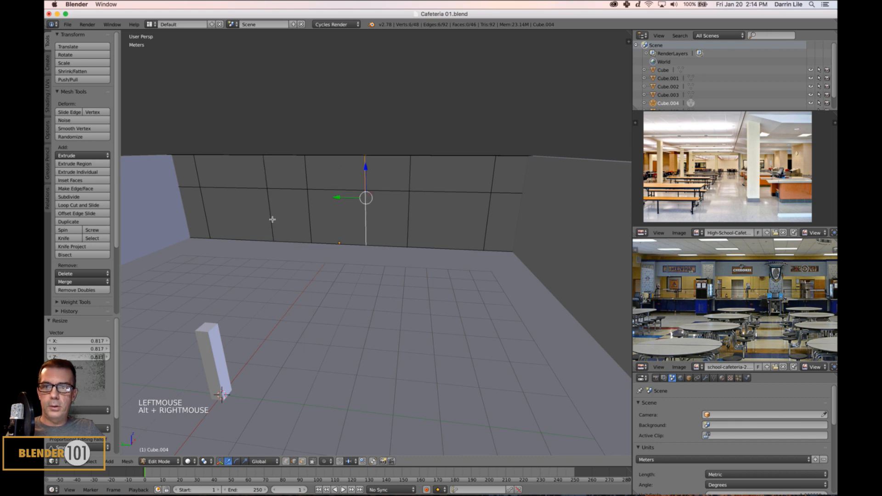
right_click(307, 217, "alt+shift")
key("s")
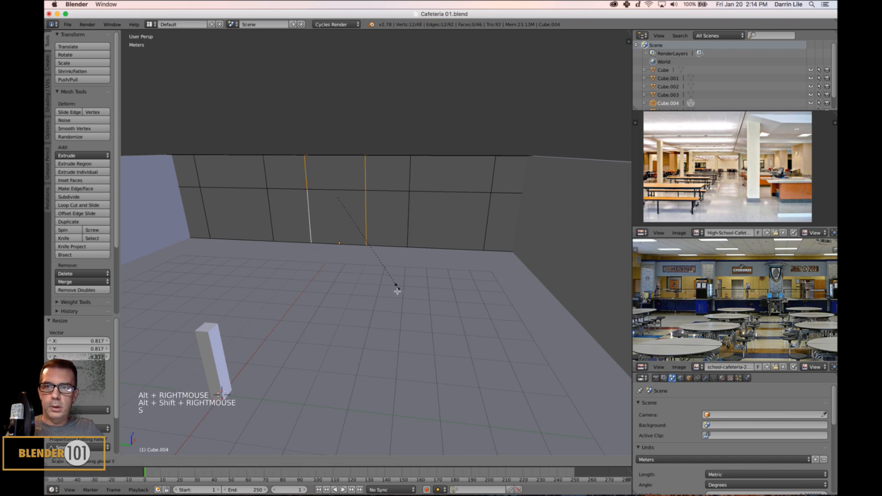
left_click(440, 323)
In Object Mode, move the small column block across the room to stand in front of the far wall's central section
scroll(416, 303, "down", 1)
key("Tab")
middle_click_drag(416, 301, 422, 297)
key("Tab")
key("Tab")
right_click(220, 292)
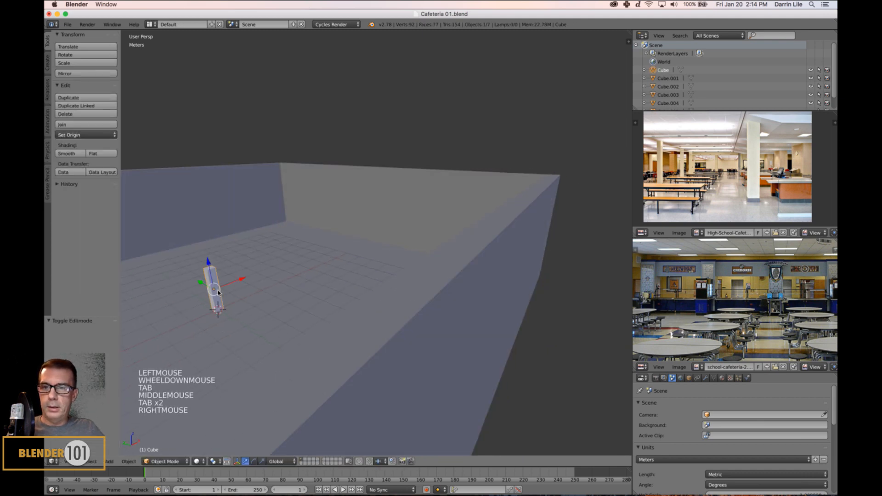
left_click(384, 209)
Put the far wall back in Edit Mode and compare its sections with a closer view of the serving counter photo
key("Tab")
scroll(402, 280, "up", 2)
key("Tab")
right_click(467, 198)
key("Tab")
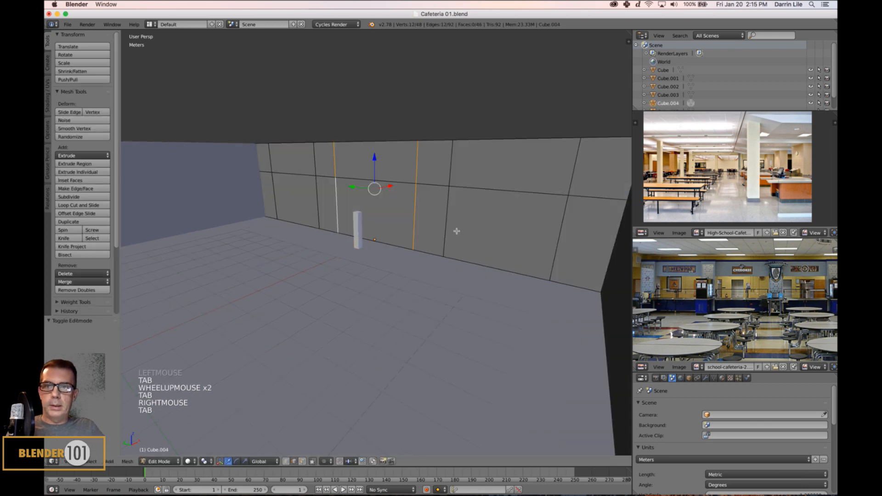
middle_click_drag(455, 229, 427, 291)
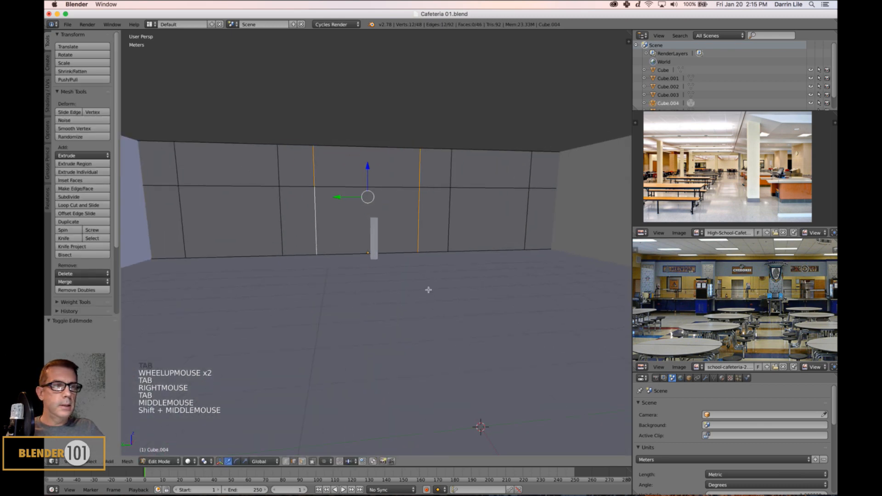
scroll(692, 334, "up", 2)
middle_click_drag(692, 334, 698, 339)
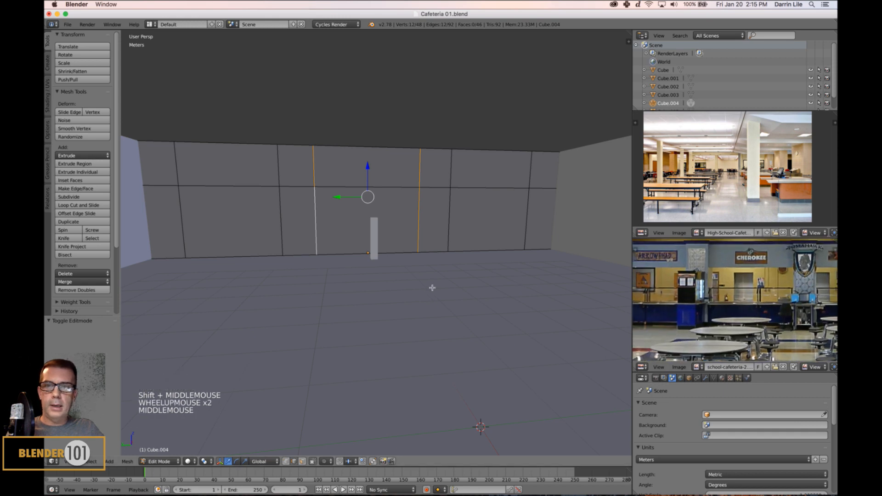
scroll(386, 285, "up", 3)
middle_click_drag(368, 287, 464, 264)
scroll(470, 263, "down", 1)
scroll(470, 263, "down", 1)
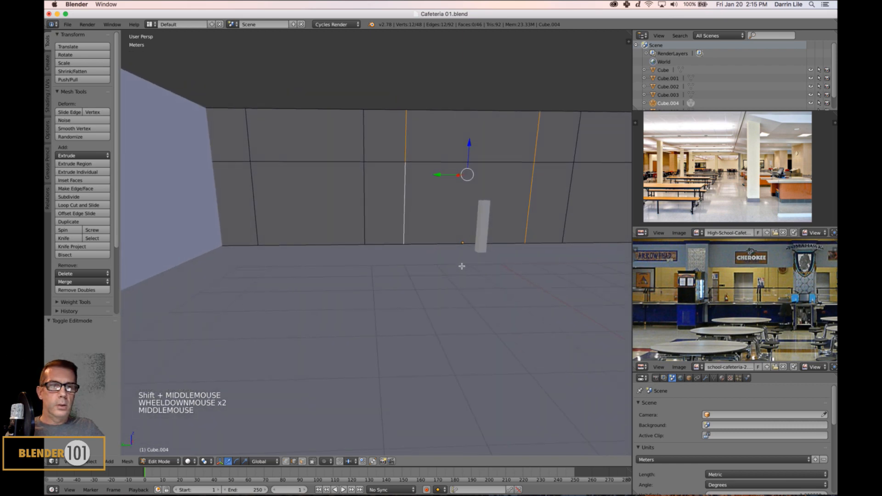
In face select mode, extrude the three wide lower faces of the far wall about 4.67 m outward from the room
key("ctrl+Tab")
left_click(314, 217)
right_click(314, 217)
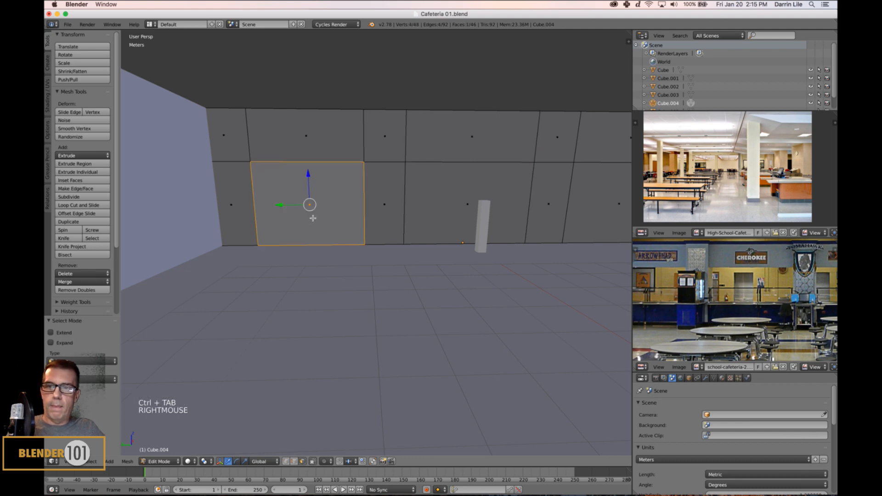
right_click(484, 196, "shift")
right_click(583, 202, "shift")
scroll(545, 238, "down", 1)
scroll(546, 238, "down", 1)
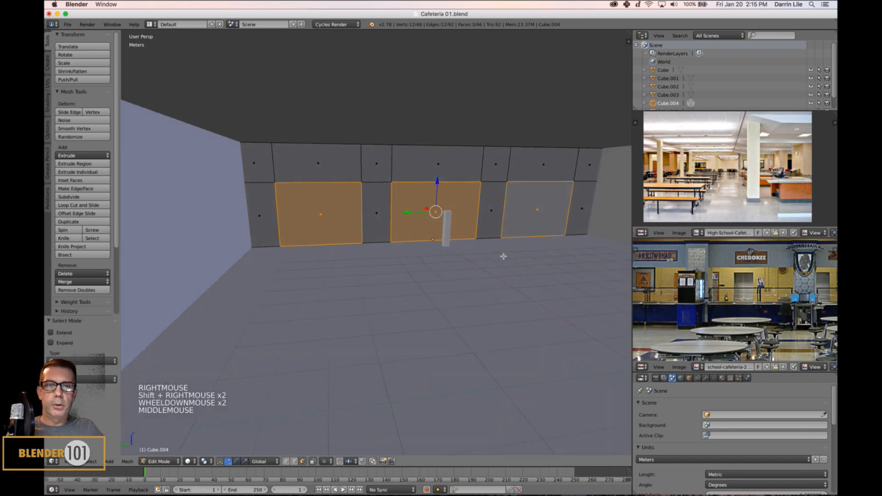
middle_click_drag(502, 252, 416, 271)
key("e")
key("e")
key("e")
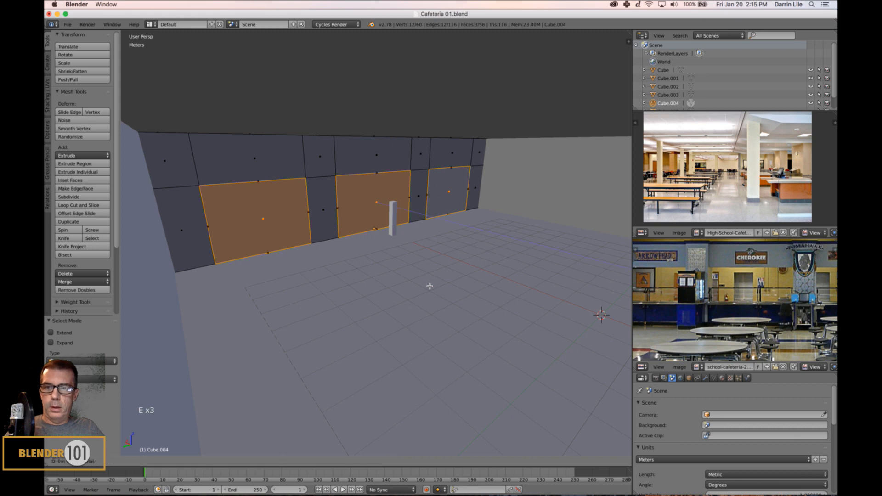
left_click(390, 276)
middle_click_drag(388, 274, 304, 273)
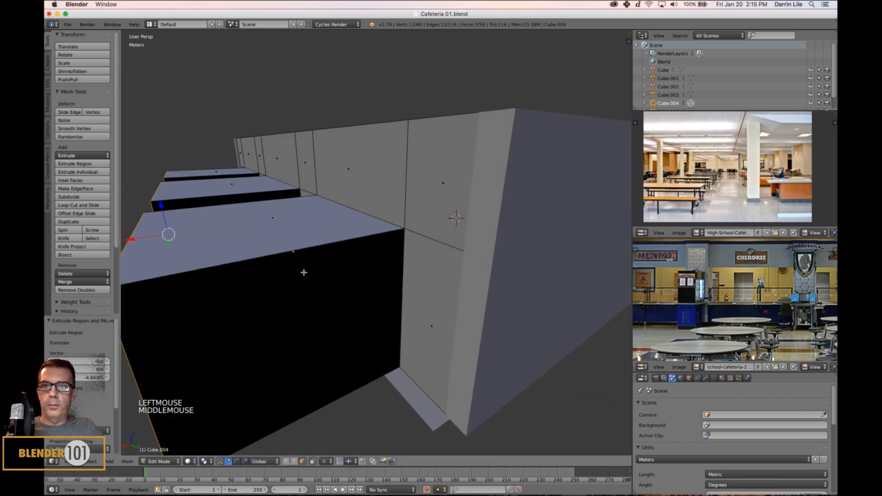
key("Tab")
right_click(442, 223)
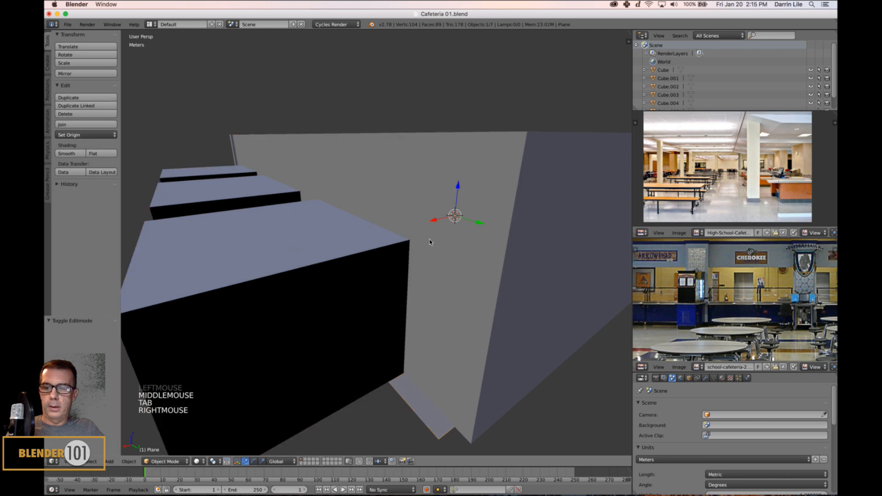
key("Tab")
middle_click_drag(430, 243, 399, 266)
key("Tab")
right_click(448, 226)
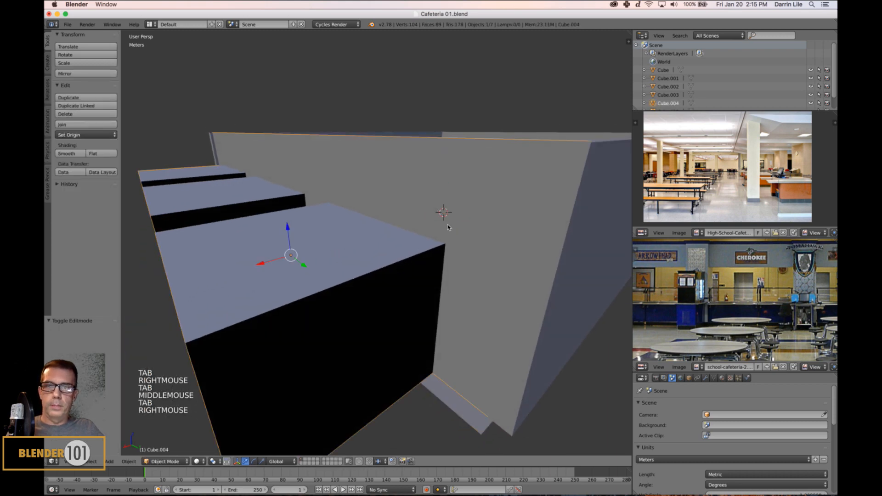
key("Tab")
scroll(447, 230, "down", 2)
middle_click_drag(447, 231, 446, 272)
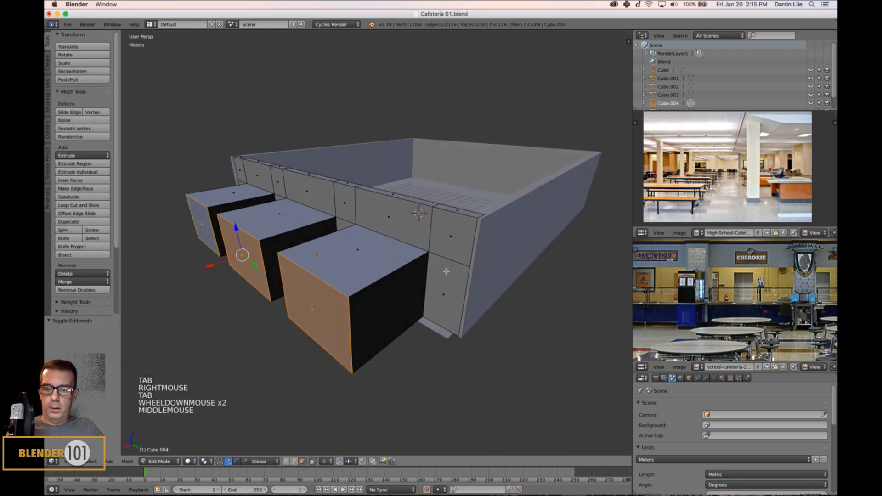
key("c")
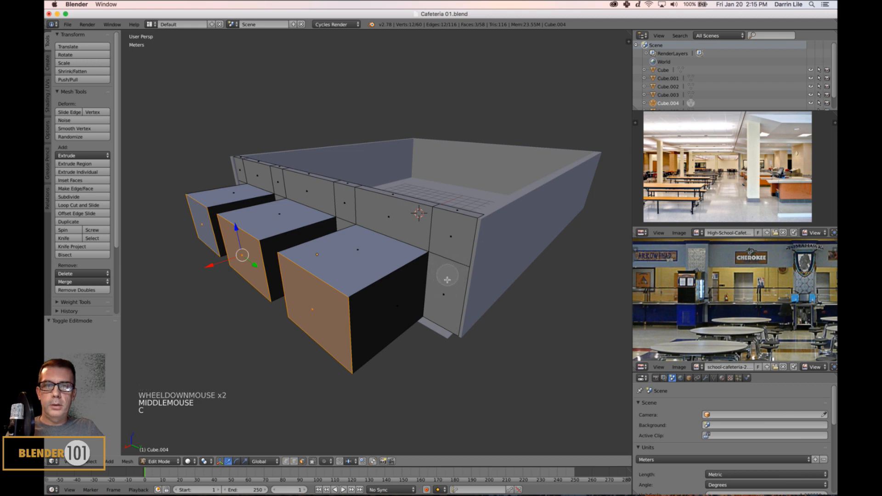
mouse_move(447, 277)
left_mouse_down()
mouse_move(445, 253)
mouse_move(350, 208)
left_mouse_up()
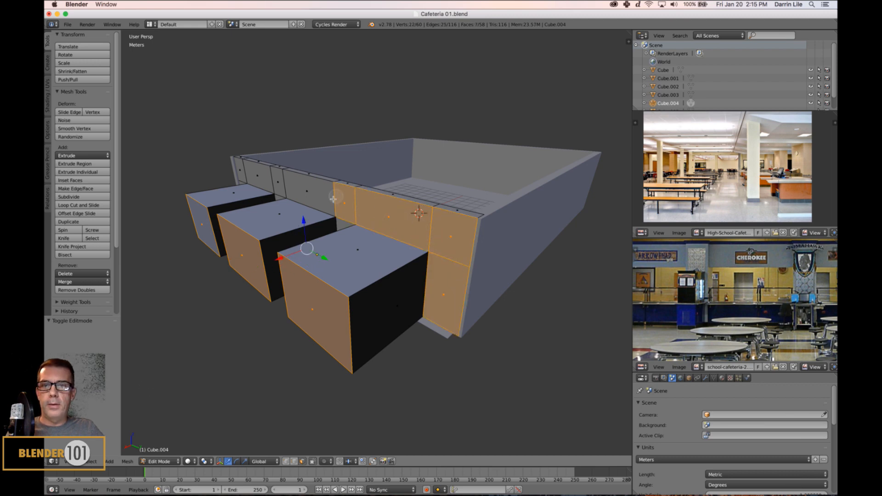
left_click_drag(299, 192, 250, 178)
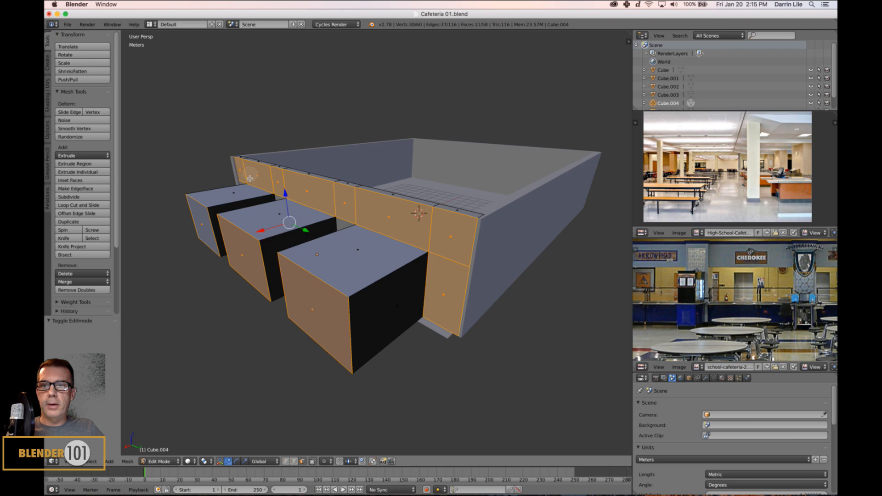
left_click_drag(340, 230, 360, 252)
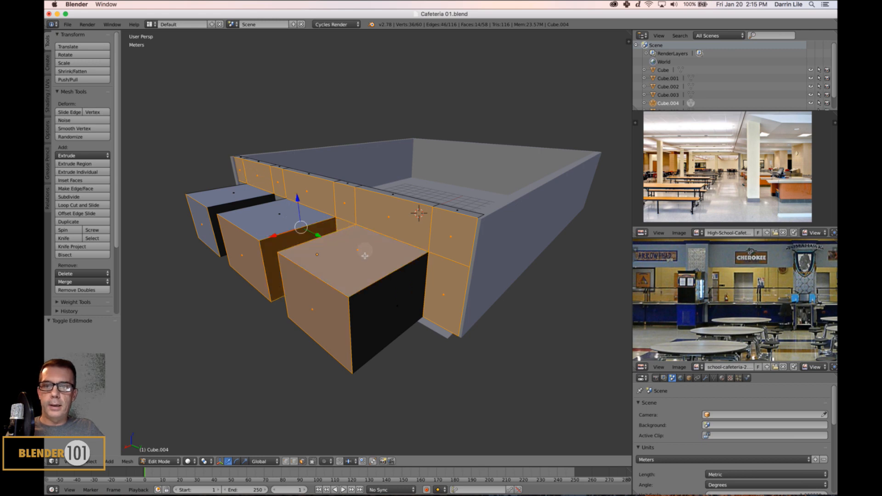
key("super+z")
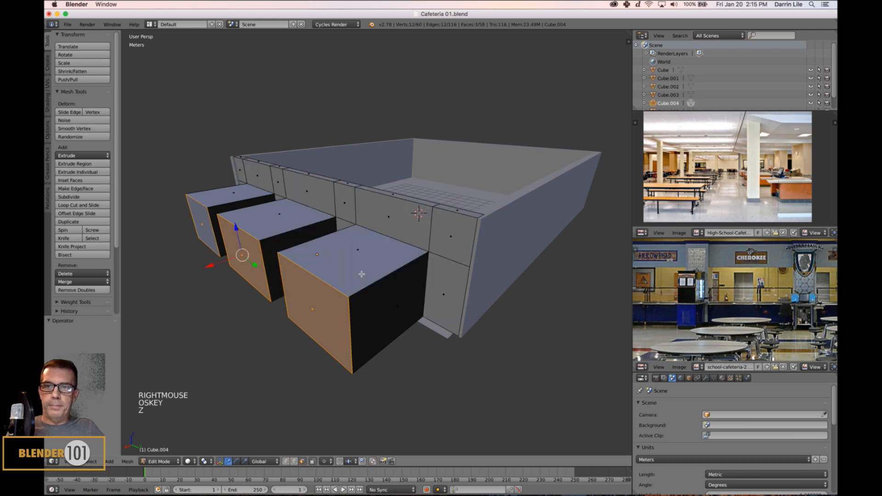
Delete all faces on the far wall's outer side that surround the three extruded boxes
middle_click_drag(362, 275, 369, 269)
key("a")
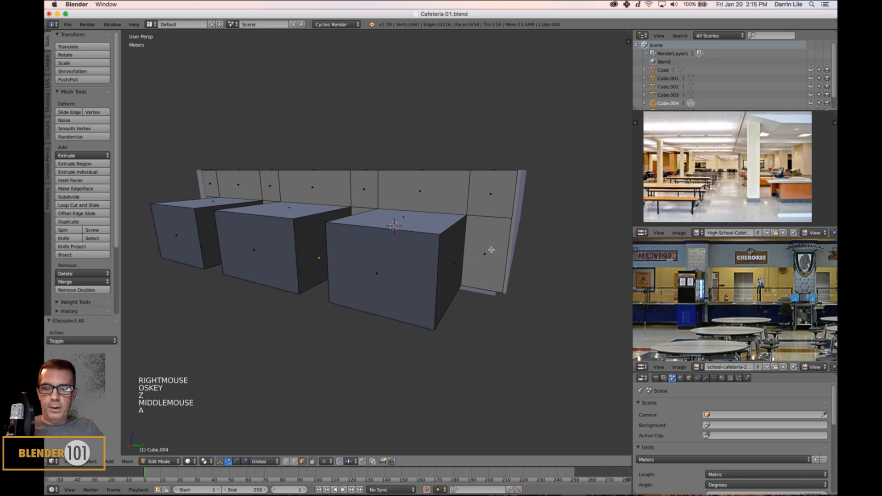
key("c")
mouse_move(491, 250)
left_mouse_down()
mouse_move(486, 216)
mouse_move(441, 198)
mouse_move(217, 189)
left_mouse_up()
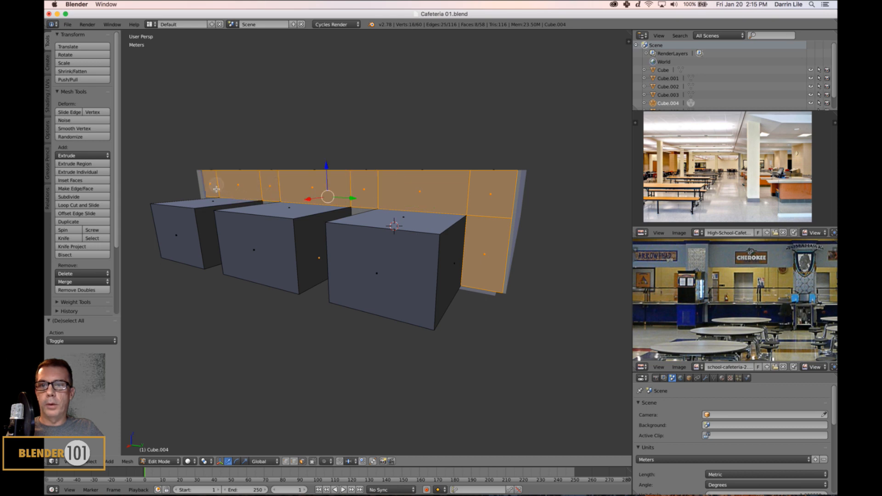
right_click(319, 220)
middle_click_drag(320, 220, 353, 271)
right_click(392, 249, "shift")
middle_click_drag(392, 250, 387, 262)
right_click(303, 244, "shift")
middle_click_drag(259, 264, 393, 268, "shift")
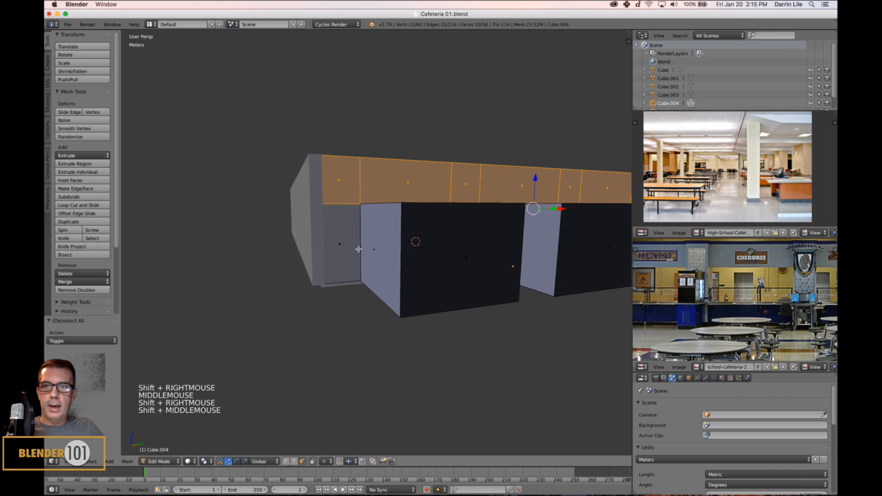
right_click(354, 248, "shift")
middle_click_drag(478, 288, 433, 291)
key("x")
left_click(477, 285)
Delete the three end faces that close off the serving alcoves as seen from inside the room
scroll(488, 287, "down", 2)
middle_click_drag(288, 271, 272, 275)
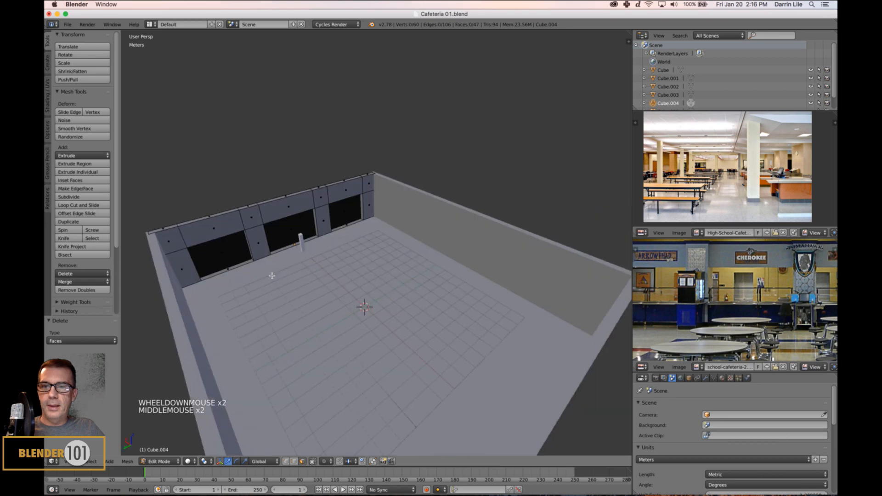
right_click(229, 261)
right_click(275, 239, "shift")
right_click(348, 219, "shift")
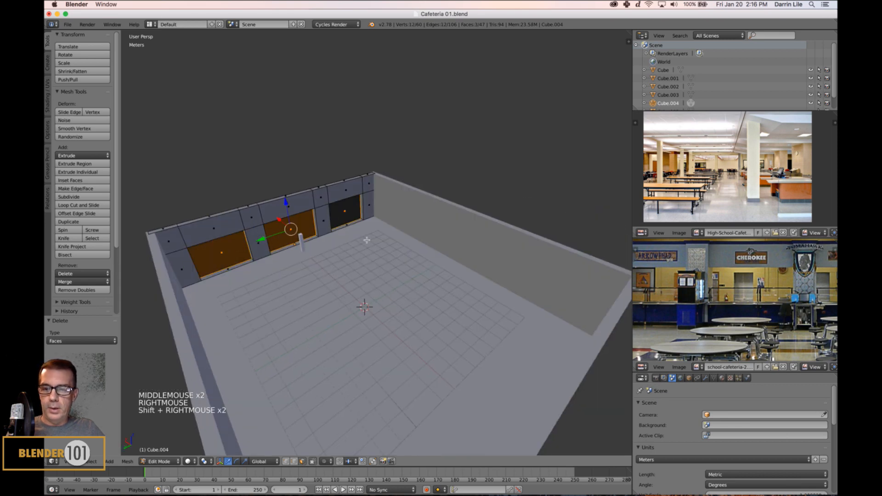
key("x")
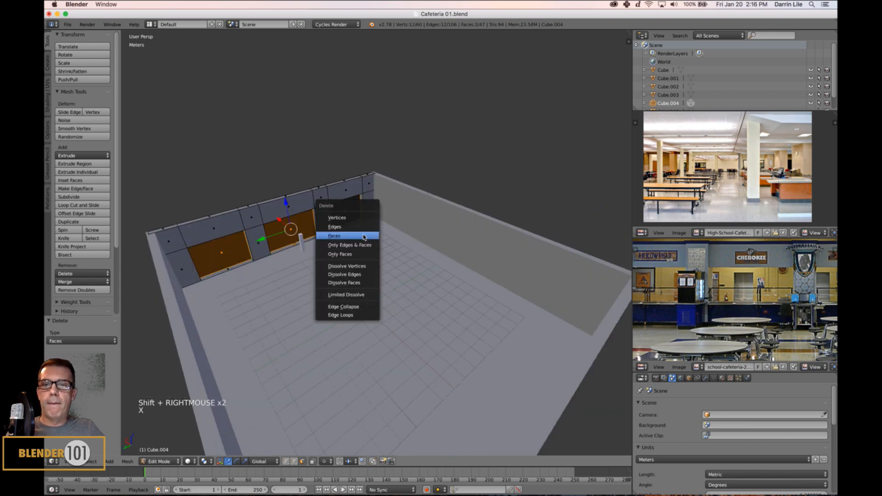
left_click(364, 236)
Select the upper and lower faces of all four narrow piers between and beside the far wall's openings
scroll(359, 257, "up", 2)
middle_click_drag(359, 258, 399, 309, "shift")
scroll(368, 297, "up", 3)
right_click(142, 256)
right_click(145, 211, "shift")
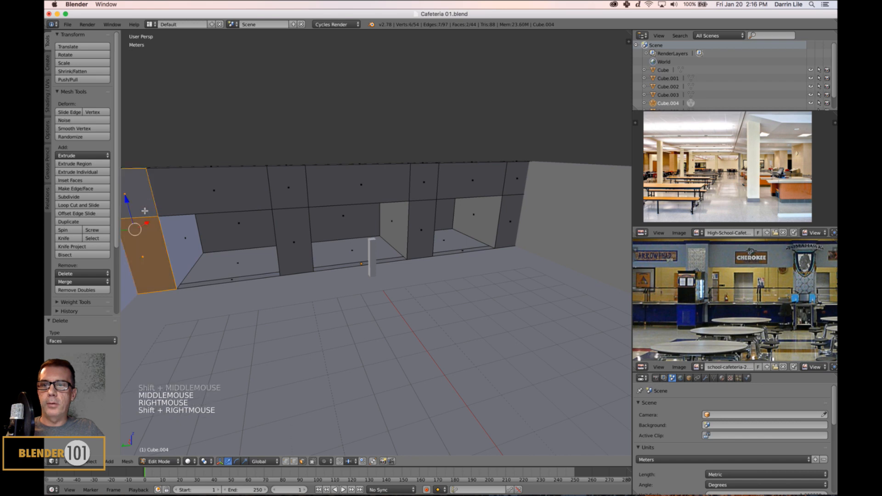
right_click(297, 236, "shift")
right_click(290, 203, "shift")
right_click(427, 195, "shift")
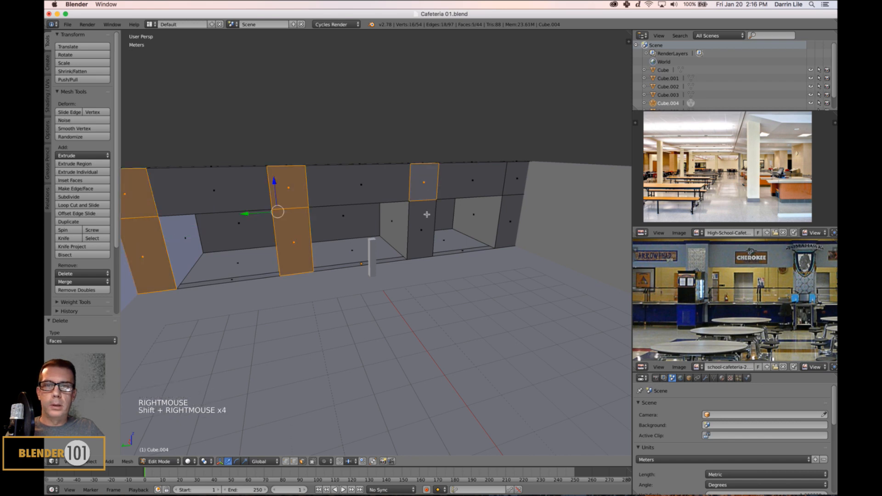
right_click(427, 226, "shift")
right_click(505, 181, "shift")
right_click(514, 212, "shift")
middle_click_drag(514, 212, 528, 299)
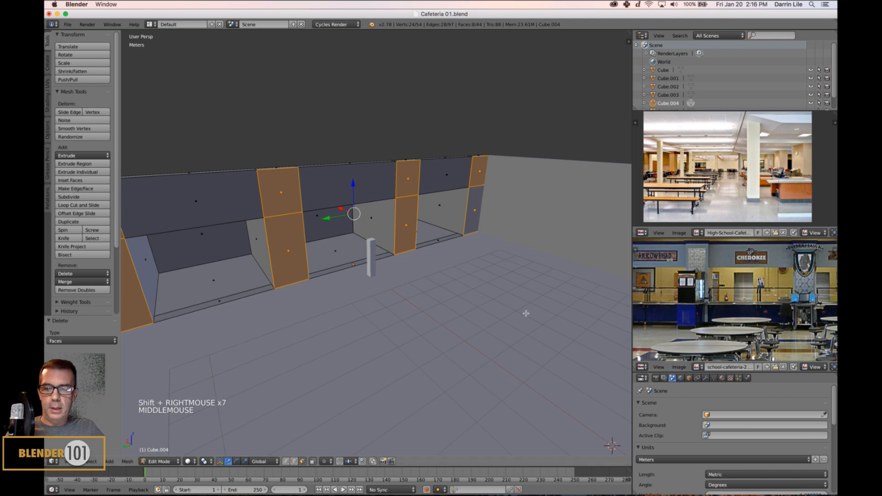
key("s")
key("s")
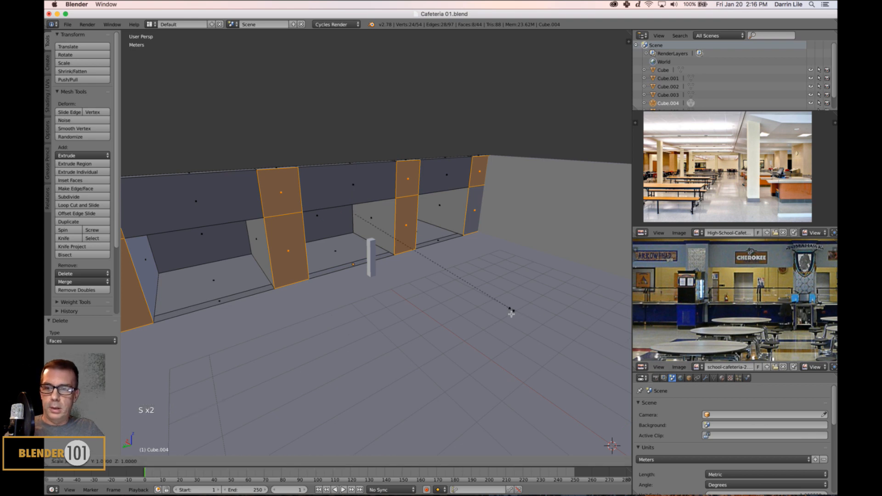
key("Escape")
Extrude the eight selected pier faces about 81 cm into the room along X
key("e")
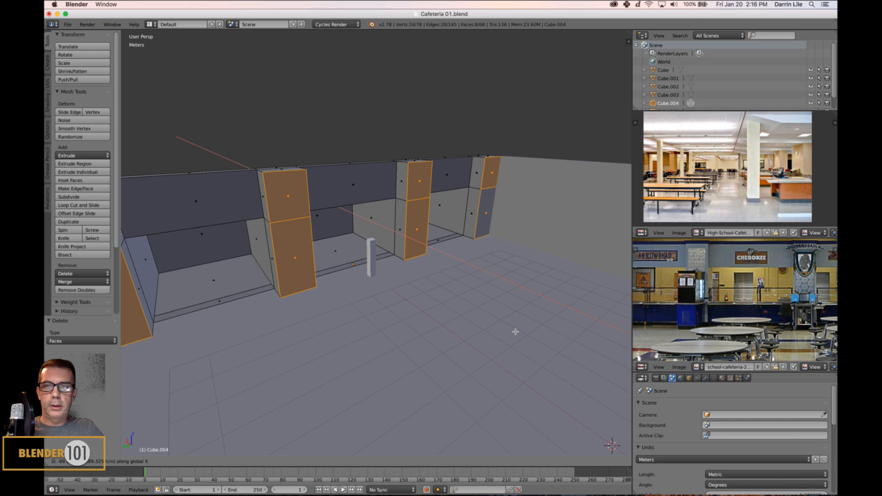
left_click(516, 332)
middle_click_drag(515, 329, 512, 328)
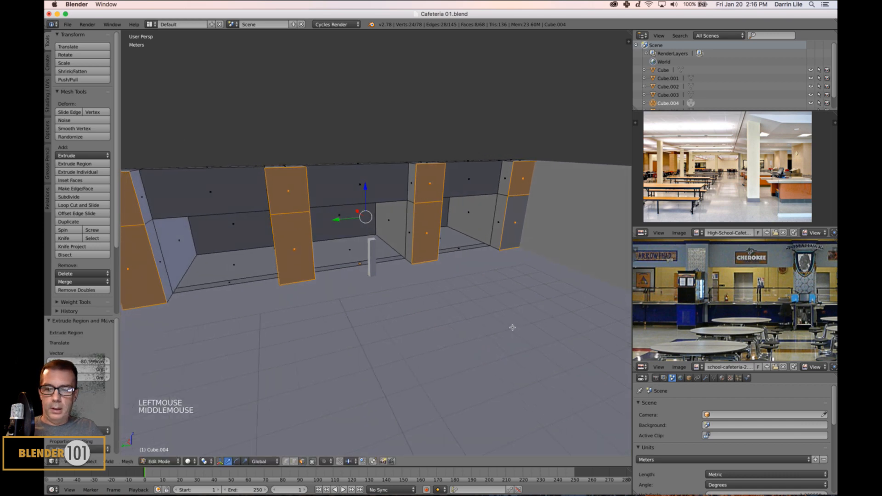
Examine the serving counters and the drinks cooler between the alcoves in the second reference photo
key("a")
scroll(699, 322, "up", 3)
middle_click_drag(721, 317, 735, 318)
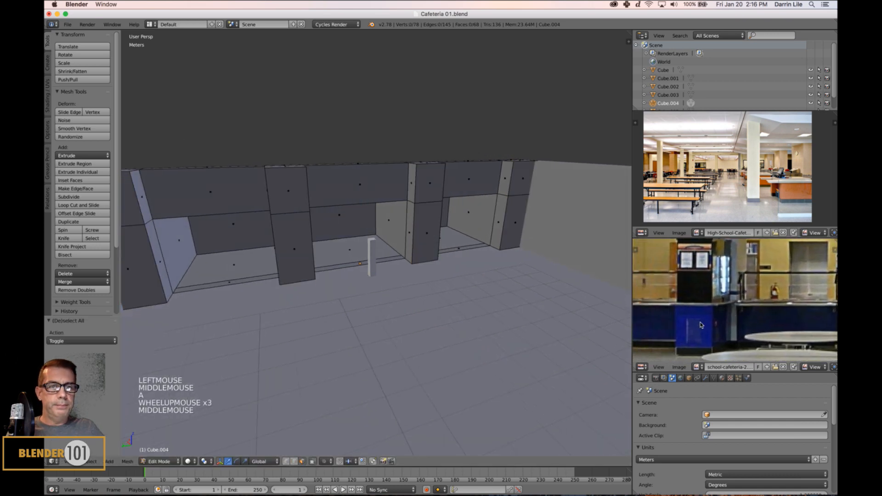
scroll(722, 321, "down", 1)
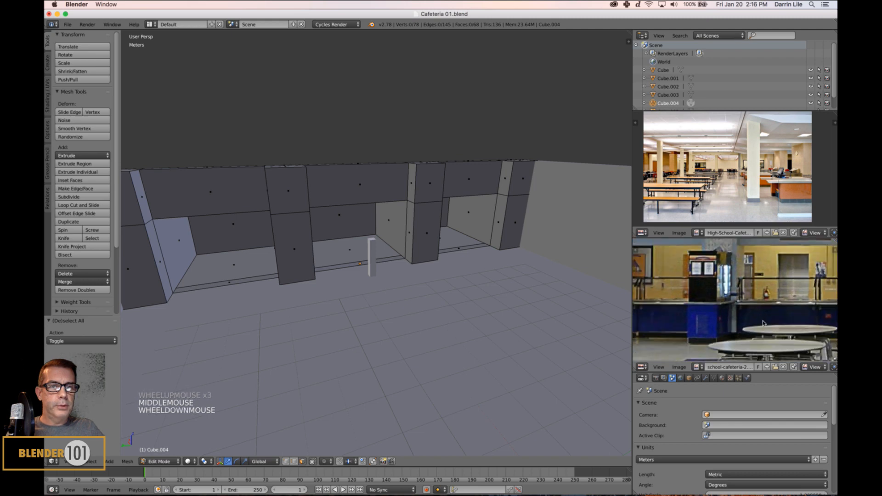
middle_click_drag(777, 321, 683, 326)
middle_click_drag(806, 322, 666, 322)
scroll(699, 314, "up", 2)
scroll(734, 322, "down", 2)
Try deleting the floor face of the middle serving alcove, and undo the deletion
middle_click_drag(292, 293, 354, 301)
scroll(432, 311, "up", 2)
middle_click_drag(431, 312, 407, 325, "shift")
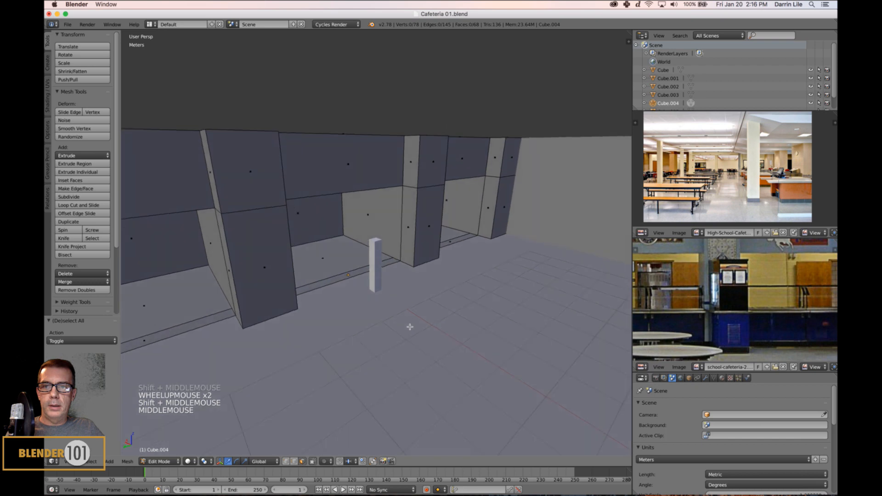
right_click(344, 282)
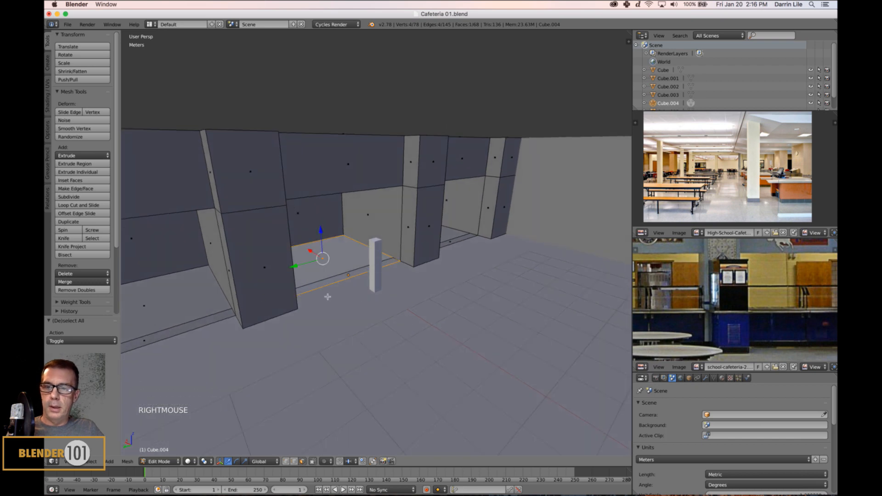
key("x")
left_click(347, 296)
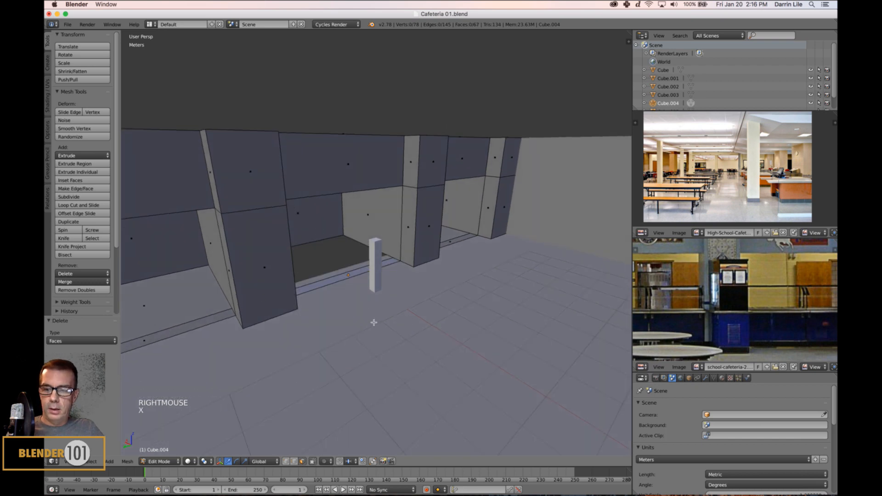
scroll(374, 322, "up", 4)
middle_click_drag(374, 322, 365, 332)
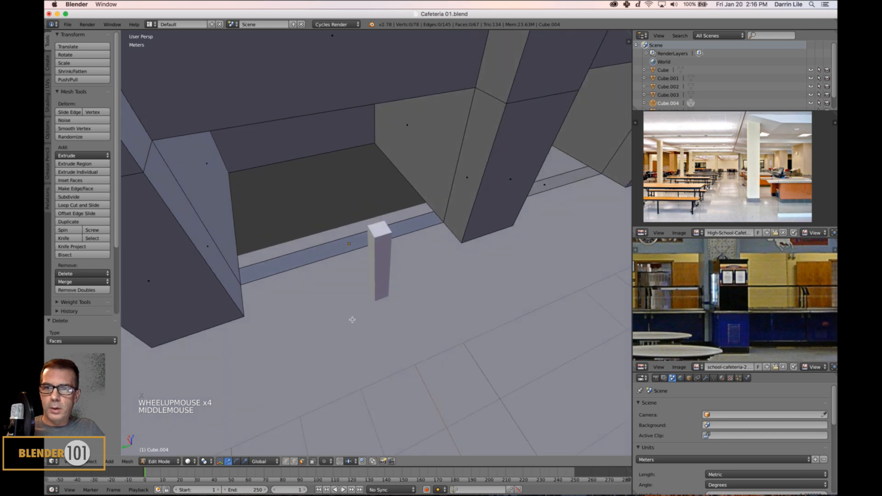
key("super+z")
Delete the three narrow floor strips across the fronts of the serving alcoves, and return to Object Mode with nothing selected
right_click(344, 250)
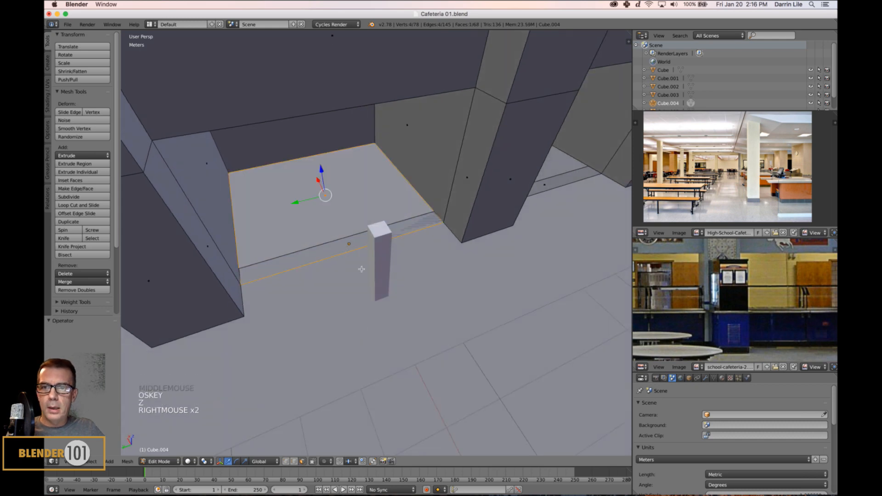
mouse_move(362, 269)
middle_mouse_down()
mouse_move(309, 229)
mouse_move(293, 274)
mouse_move(368, 274)
middle_mouse_up()
middle_click_drag(252, 283, 445, 265, "shift")
middle_click_drag(345, 313, 422, 267, "shift")
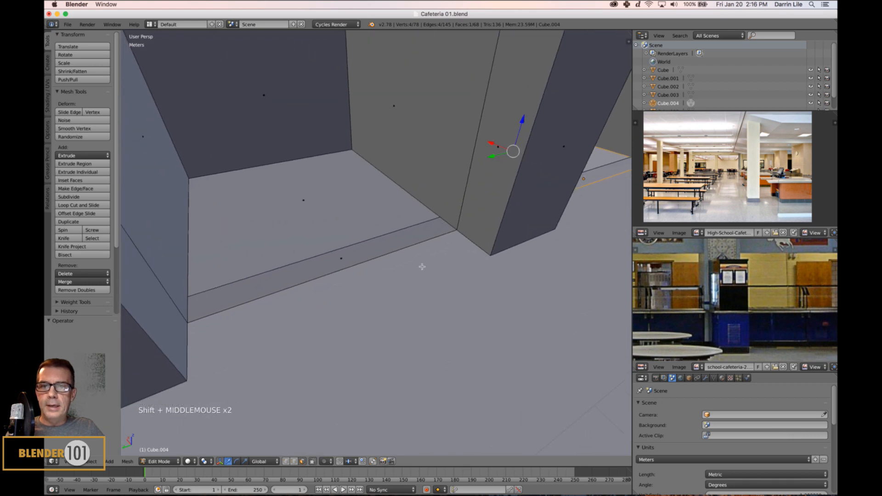
right_click(351, 267)
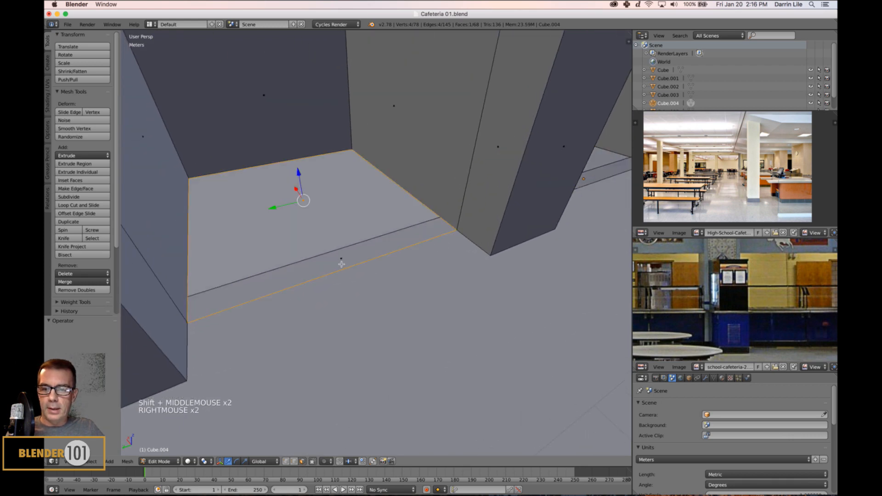
key("z")
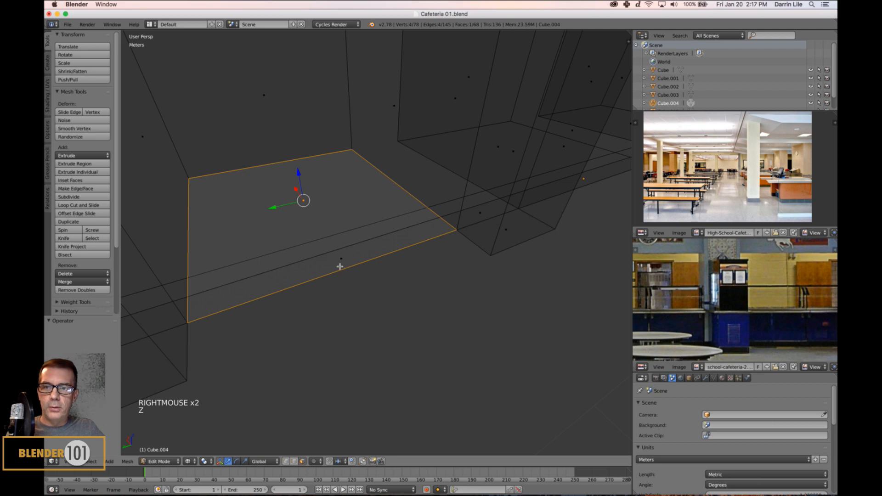
right_click(341, 267)
middle_click_drag(504, 252, 276, 295, "shift")
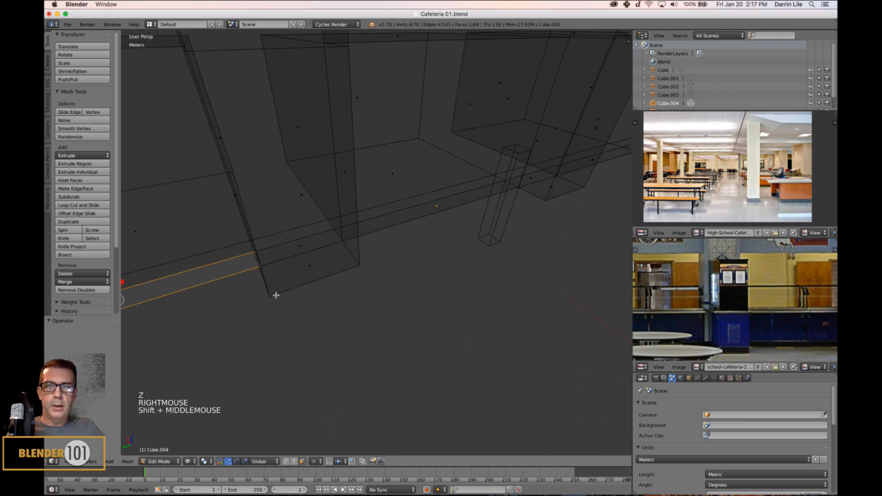
right_click(432, 211, "shift")
scroll(544, 248, "down", 3)
middle_click_drag(543, 248, 492, 202, "shift")
right_click(492, 201, "shift")
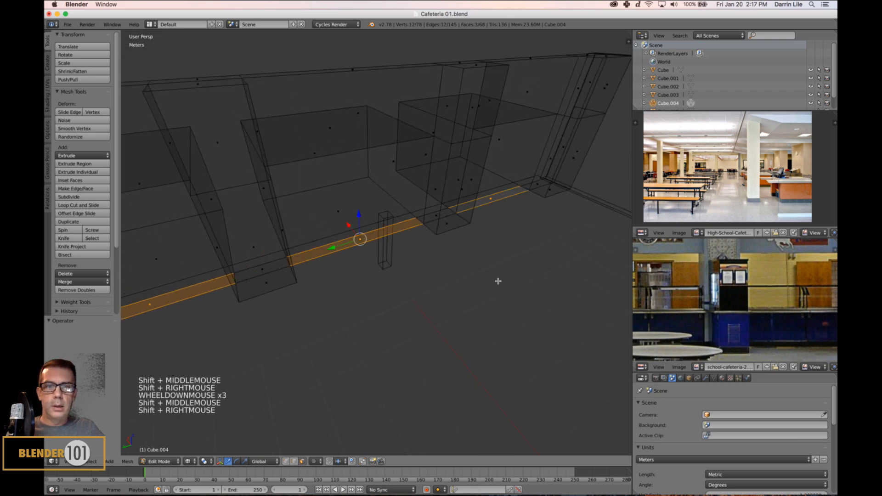
key("x")
left_click(499, 281)
key("z")
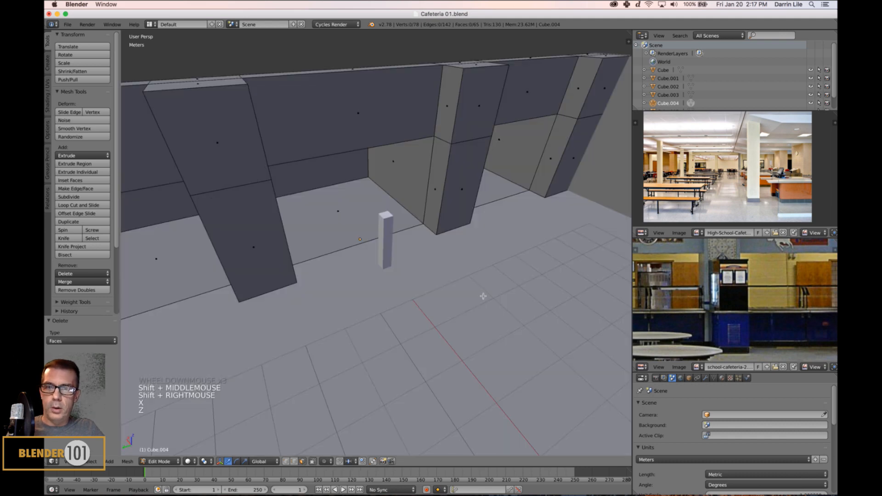
scroll(444, 310, "down", 1)
key("Tab")
middle_click_drag(443, 309, 399, 315)
scroll(400, 316, "down", 1)
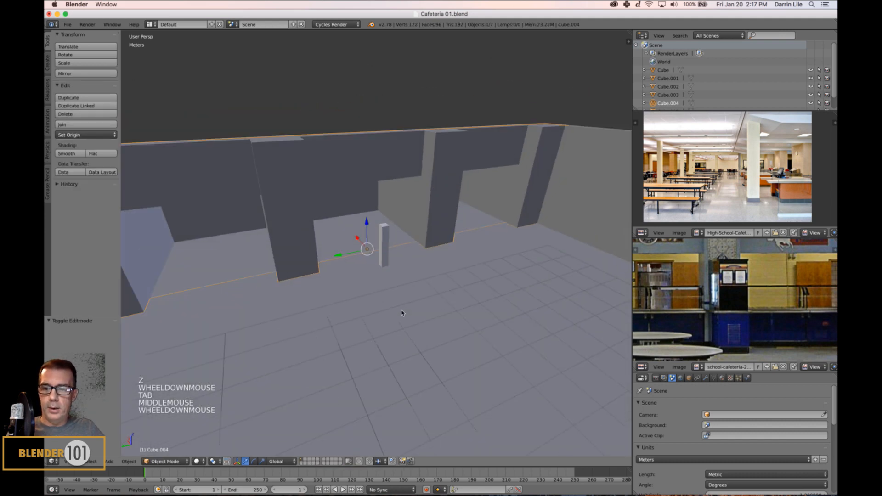
key("a")
Inspect the far wall's alcoves and piers from inside the room against the serving counters in the second reference photo
scroll(404, 319, "down", 3)
middle_click_drag(489, 324, 462, 305, "shift")
scroll(475, 319, "up", 2)
mouse_move(471, 306)
middle_mouse_down()
mouse_move(435, 309)
mouse_move(456, 314)
middle_mouse_up()
middle_click_drag(457, 314, 389, 307, "shift")
scroll(721, 335, "down", 2)
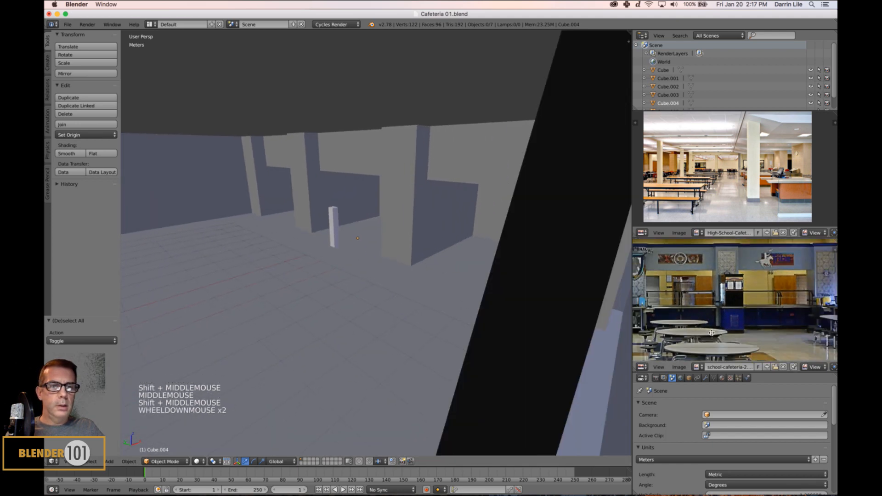
middle_click_drag(709, 331, 723, 320)
middle_click_drag(464, 299, 425, 316, "shift")
scroll(726, 326, "up", 5)
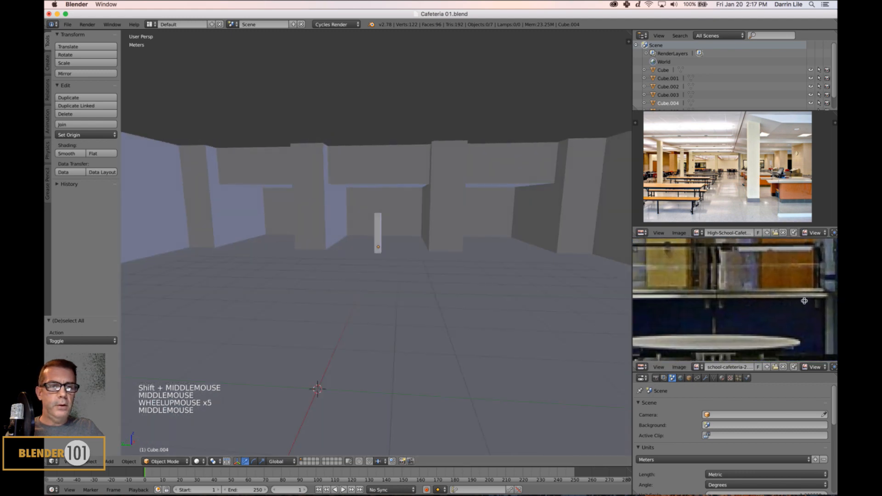
middle_click_drag(665, 322, 732, 331)
scroll(757, 313, "down", 1)
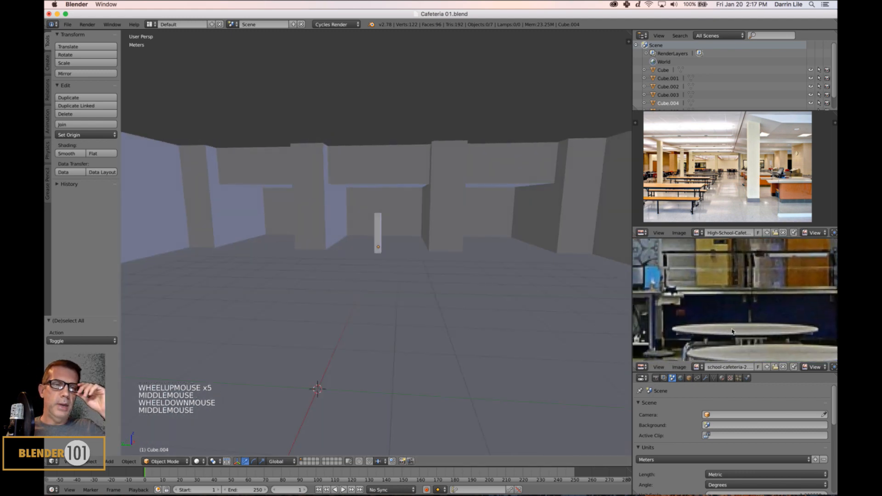
middle_click_drag(783, 299, 758, 306)
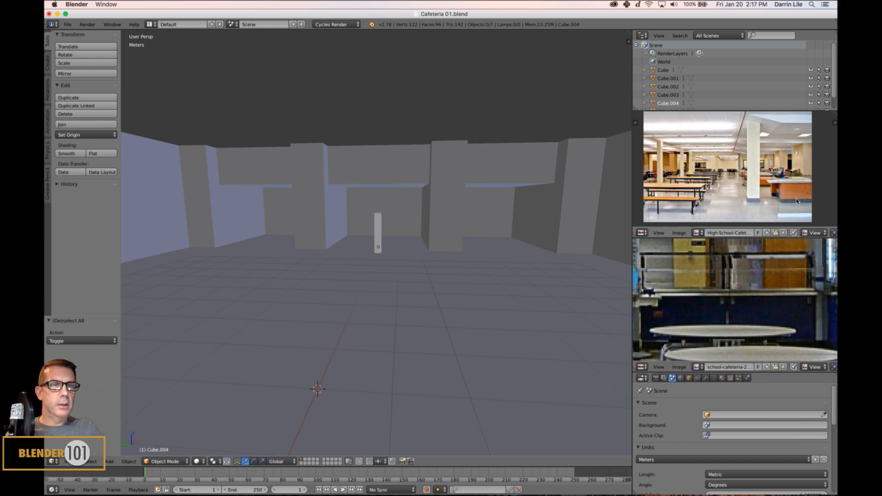
Compare the orange checkout counter in the first reference photo with the serving lines in the second
scroll(772, 202, "up", 3)
middle_click_drag(753, 198, 764, 178)
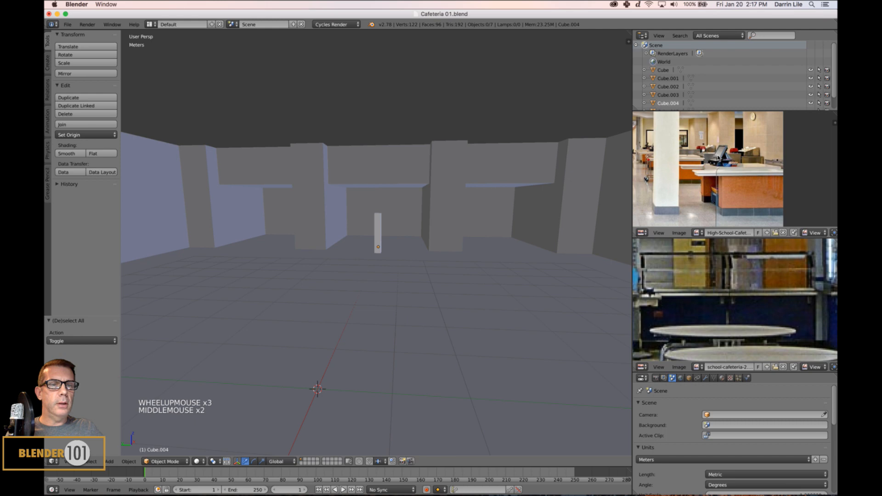
scroll(713, 274, "down", 3)
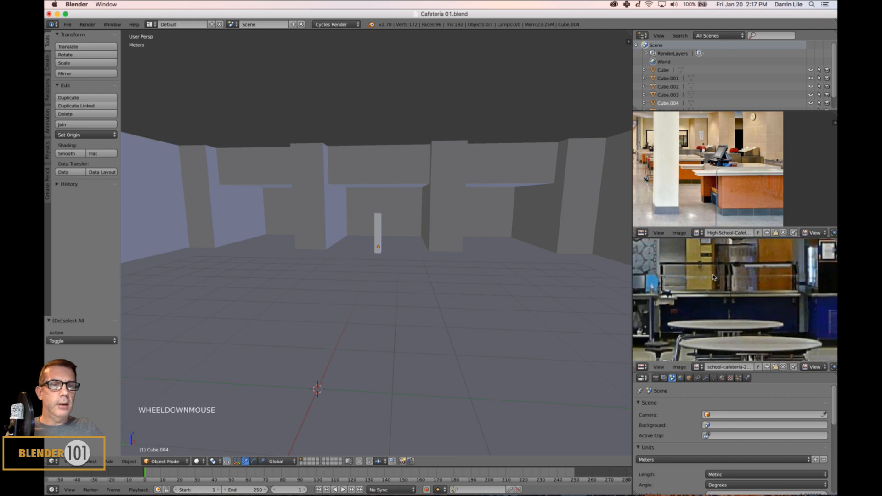
middle_click_drag(712, 275, 771, 289)
scroll(740, 288, "up", 2)
scroll(720, 276, "down", 1)
scroll(758, 302, "down", 4)
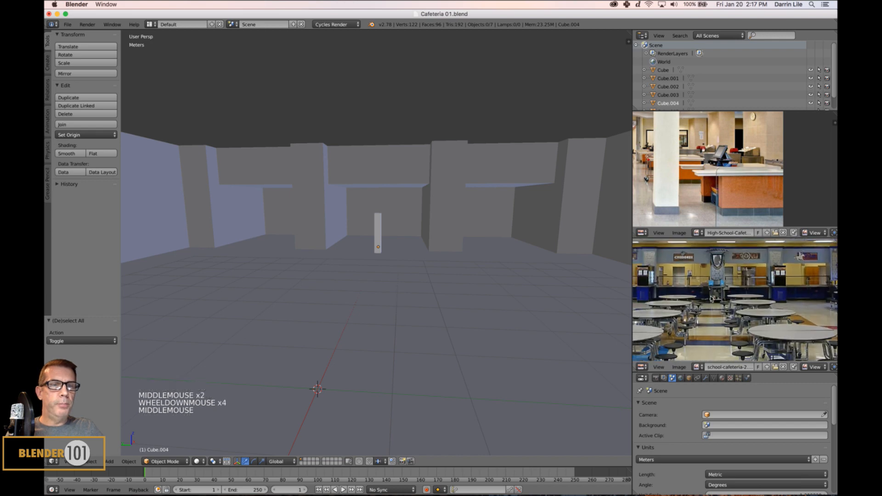
middle_click_drag(711, 298, 712, 299)
scroll(709, 193, "down", 2)
middle_click_drag(708, 193, 815, 195)
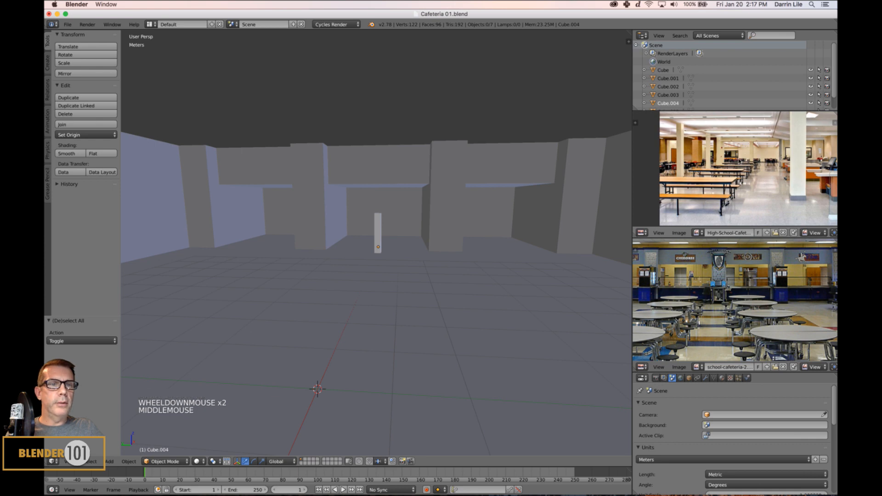
middle_click_drag(766, 191, 681, 178)
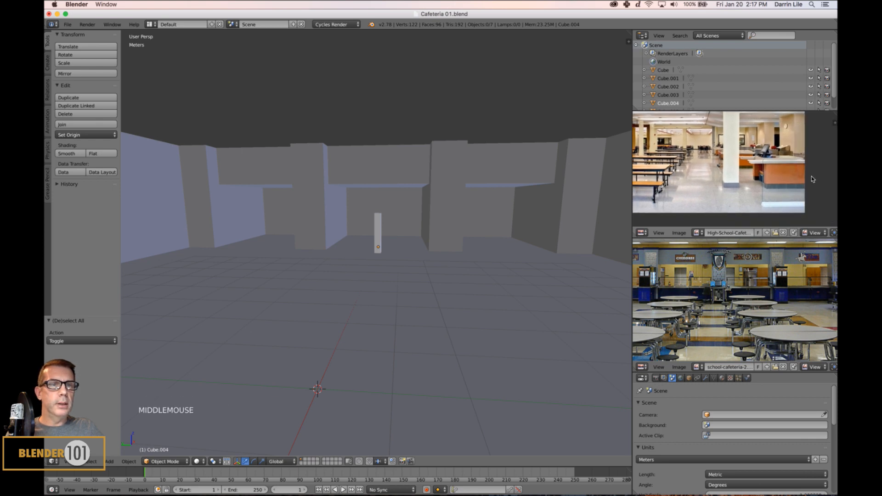
middle_click_drag(780, 175, 726, 169)
scroll(754, 182, "up", 3)
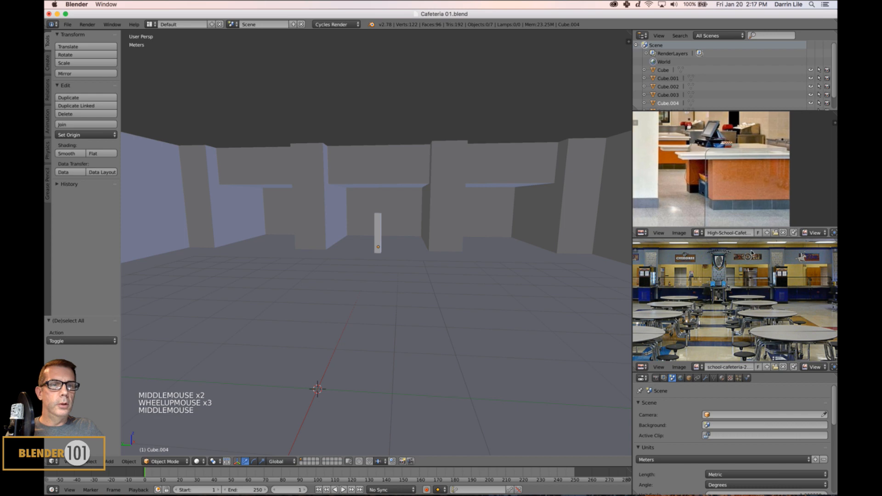
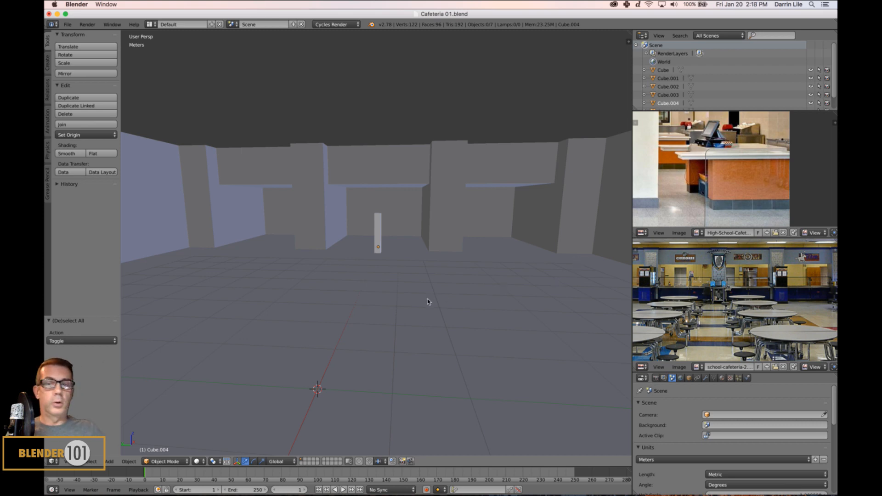
Inspect the whole room from above and the far wall's serving alcoves up close
scroll(439, 287, "down", 2)
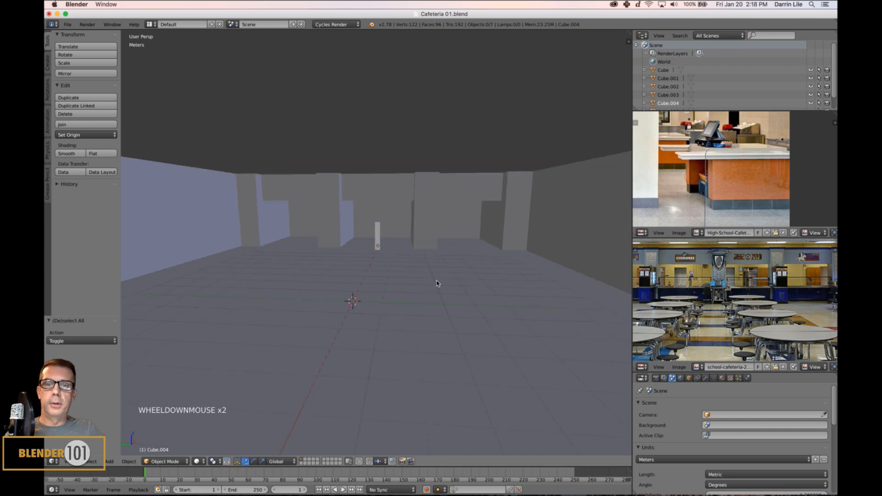
middle_click_drag(437, 282, 450, 267)
scroll(396, 285, "down", 2)
scroll(437, 291, "down", 2)
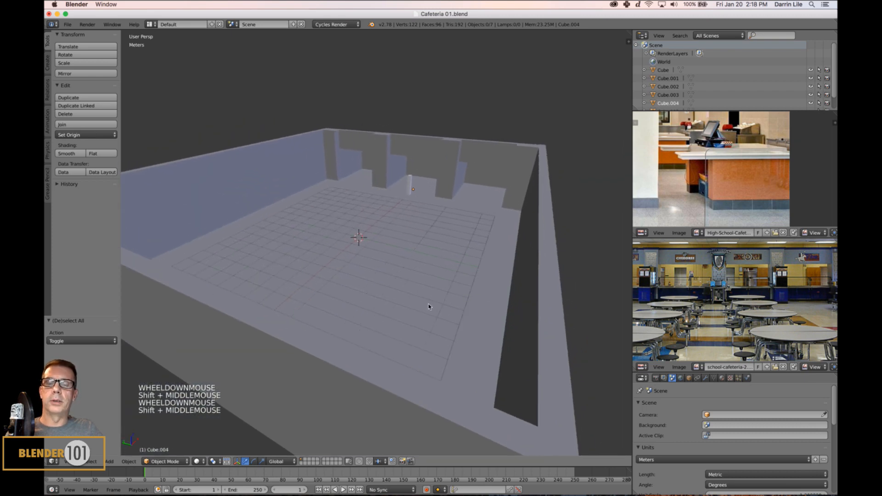
scroll(429, 305, "down", 1)
scroll(429, 306, "up", 2)
middle_click_drag(431, 307, 444, 314, "shift")
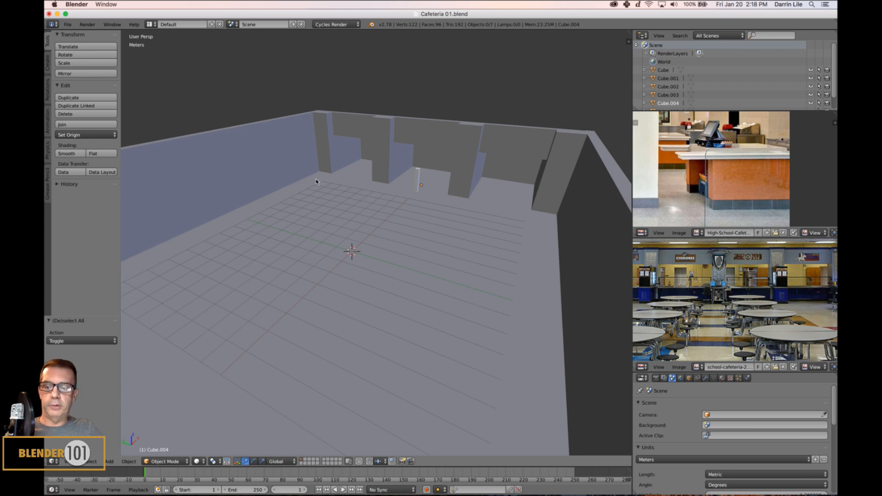
middle_click_drag(417, 210, 364, 302)
scroll(414, 212, "up", 4)
scroll(357, 311, "up", 2)
middle_click(365, 296, "shift")
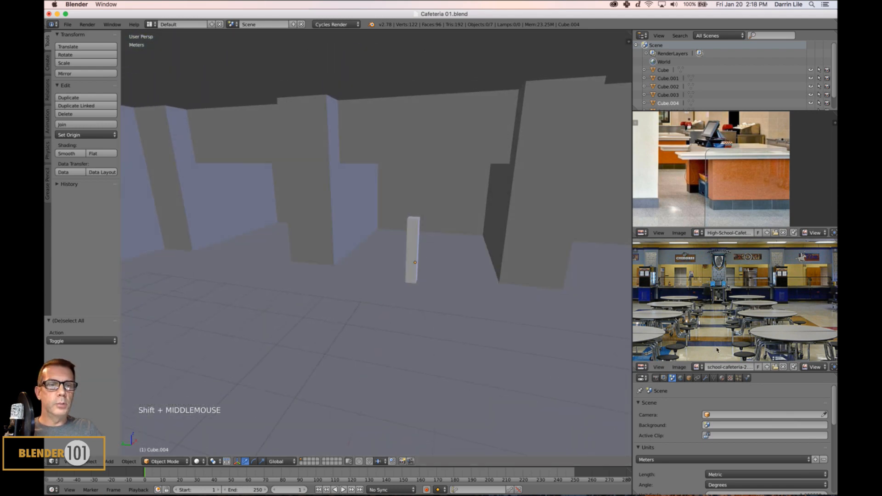
Snap the 3D cursor midway between the lower side faces of the two piers flanking the leftmost alcove
middle_click_drag(288, 276, 502, 307, "shift")
scroll(503, 303, "up", 3)
middle_click_drag(503, 306, 505, 312)
right_click(493, 277)
key("Tab")
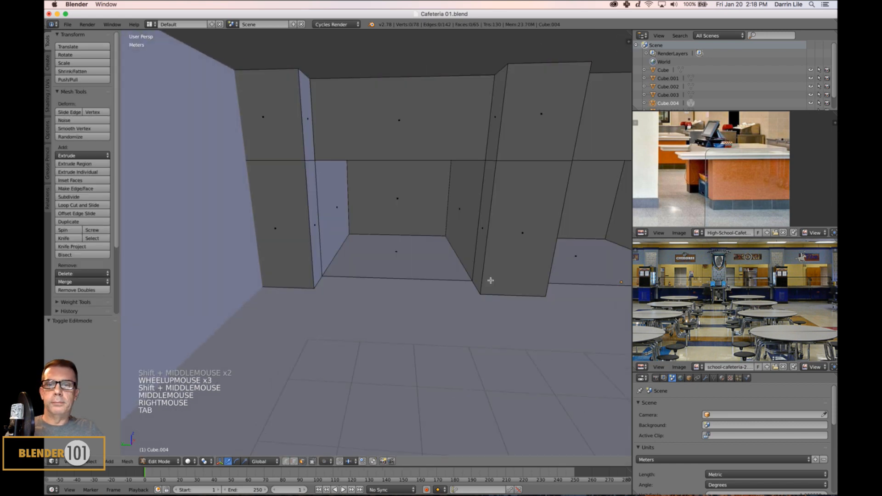
middle_click_drag(493, 276, 492, 284)
right_click(475, 211)
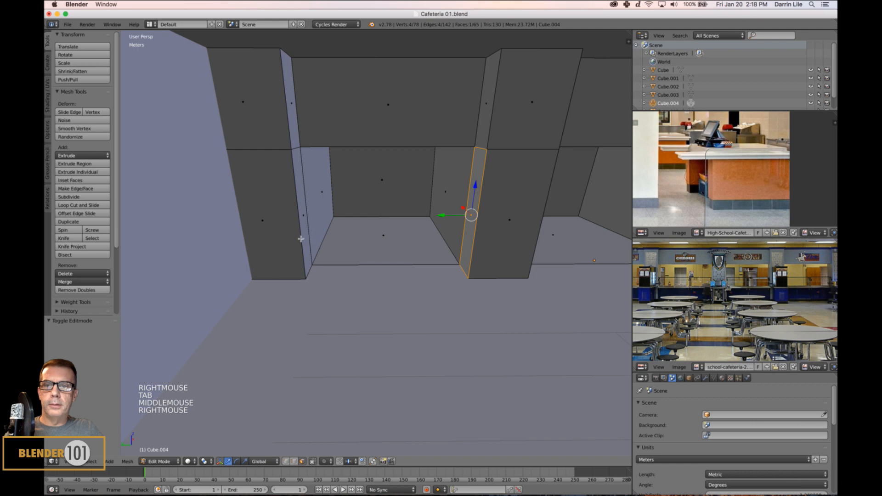
right_click(301, 240, "shift")
middle_click_drag(301, 239, 450, 295)
key("shift+s")
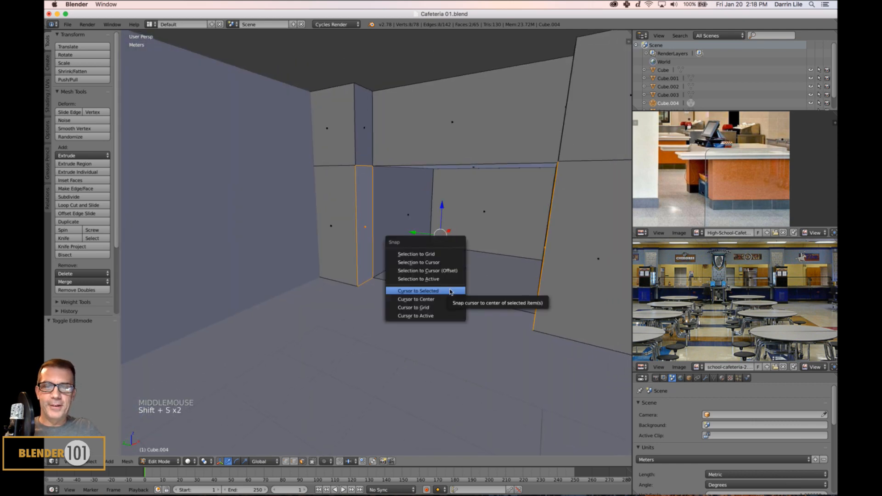
left_click(453, 294)
key("a")
key("Tab")
Add a cube with a 1 m radius at the 3D cursor in the leftmost alcove's opening
middle_click_drag(455, 301, 476, 307)
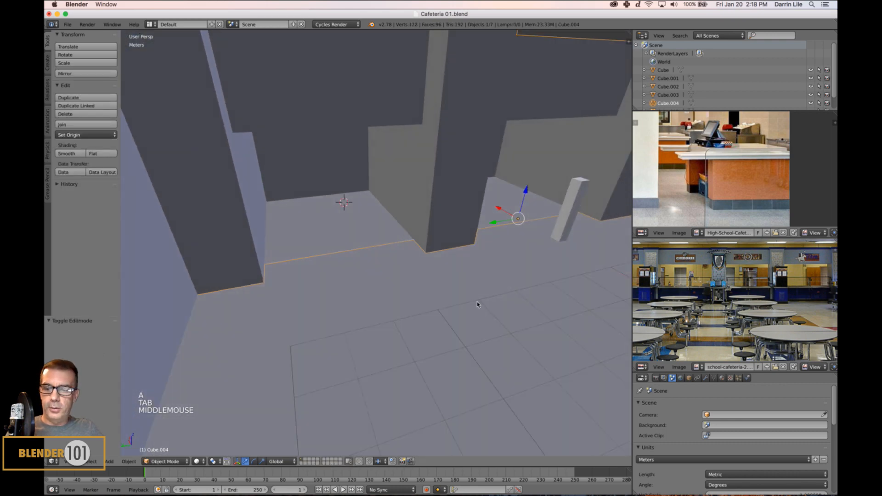
key("shift+a")
mouse_move(477, 304)
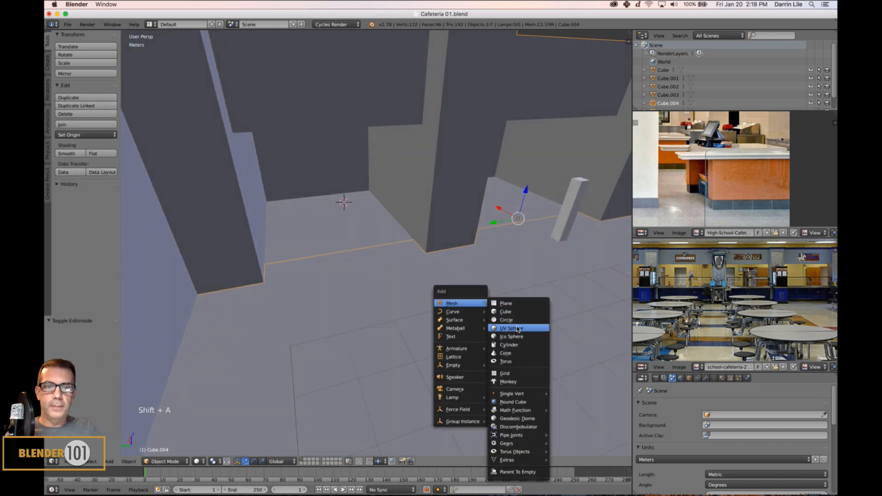
left_click(518, 312)
middle_click_drag(411, 276, 418, 291)
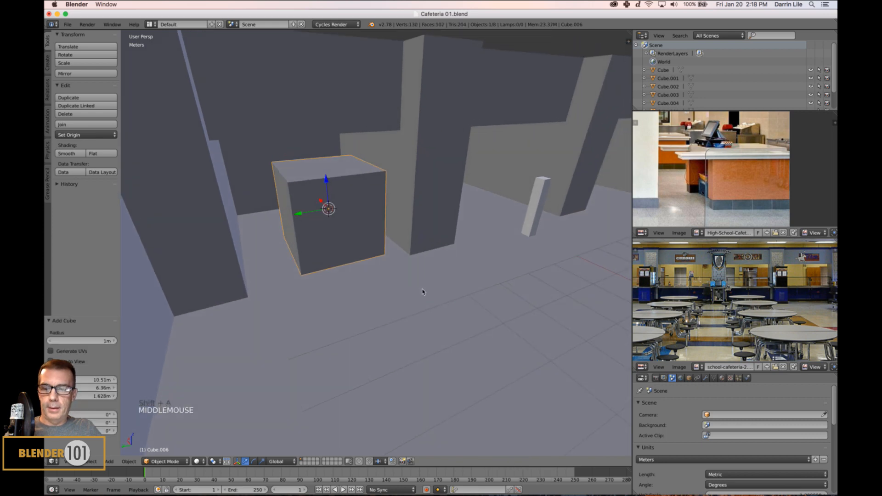
Scale down the new cube in the leftmost alcove and lower it about 1.26 m along Z
key("s")
left_click(406, 278)
left_click_drag(326, 183, 325, 228)
scroll(383, 283, "up", 1)
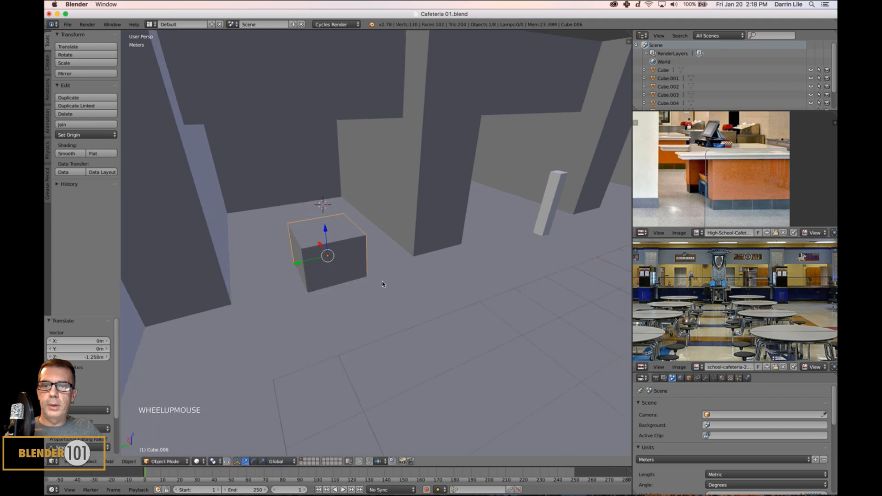
Inspect the cube's bottom face from below the floor and raise the cube about 37 cm along Z
middle_click_drag(383, 283, 368, 230)
scroll(390, 288, "down", 5)
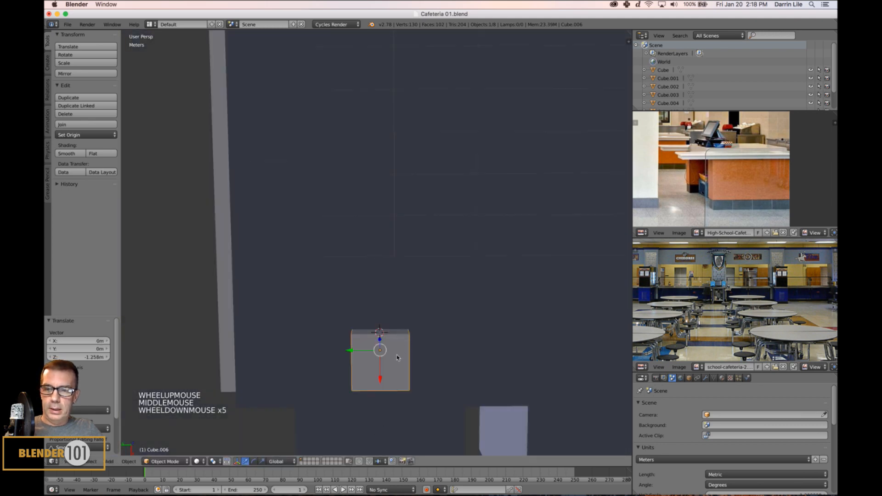
key("Tab")
right_click(396, 363)
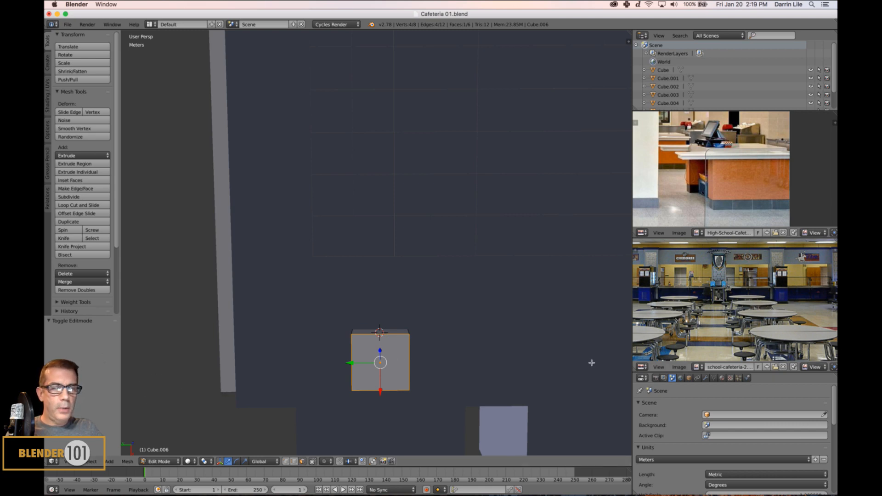
key("Tab")
middle_click_drag(458, 335, 457, 369)
left_click_drag(362, 246, 361, 238)
scroll(360, 238, "up", 3)
middle_click_drag(360, 239, 422, 274, "shift")
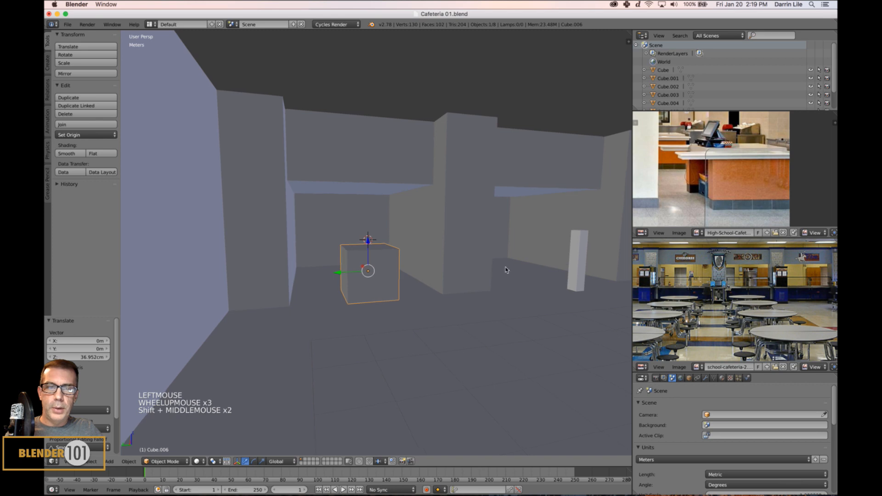
Move the narrow upright block about 6.36 m along Y to stand in front of the cube for scale
middle_click_drag(504, 266, 555, 271, "shift")
right_click(557, 274)
left_click_drag(543, 266, 336, 266)
scroll(335, 266, "up", 3)
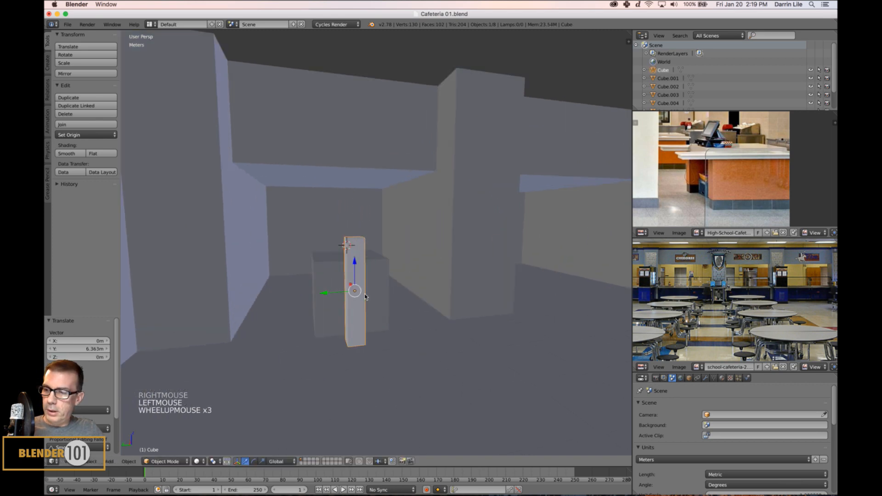
key("KP_Decimal")
scroll(363, 298, "down", 5)
middle_click_drag(363, 298, 357, 310)
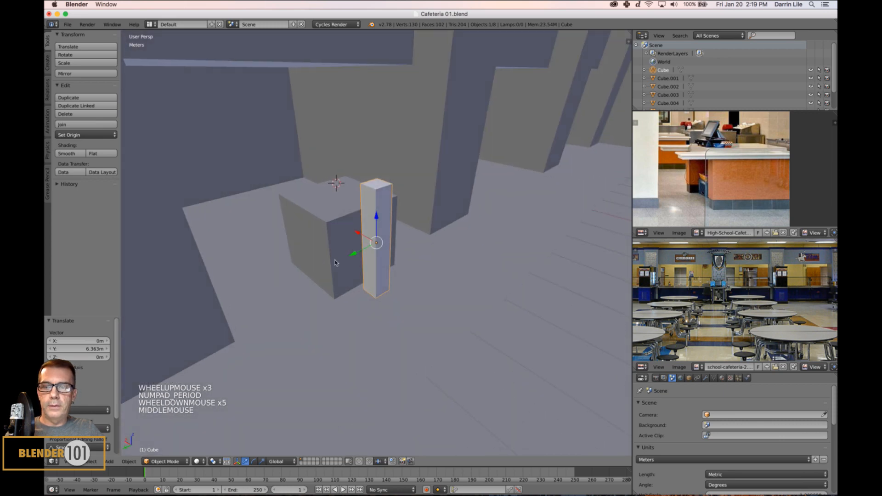
Turn on the Wire display option for all objects in the scene at once, leaving nothing selected
key("a")
key("a")
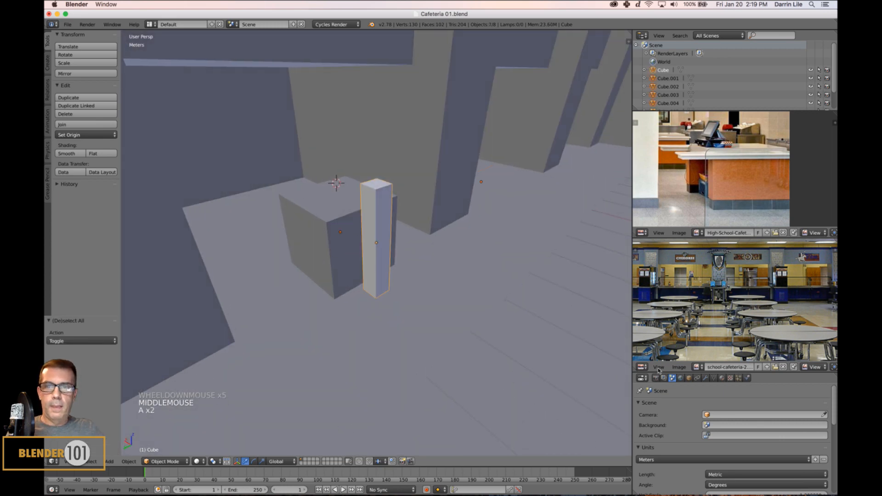
left_click(689, 378)
scroll(683, 409, "down", 19)
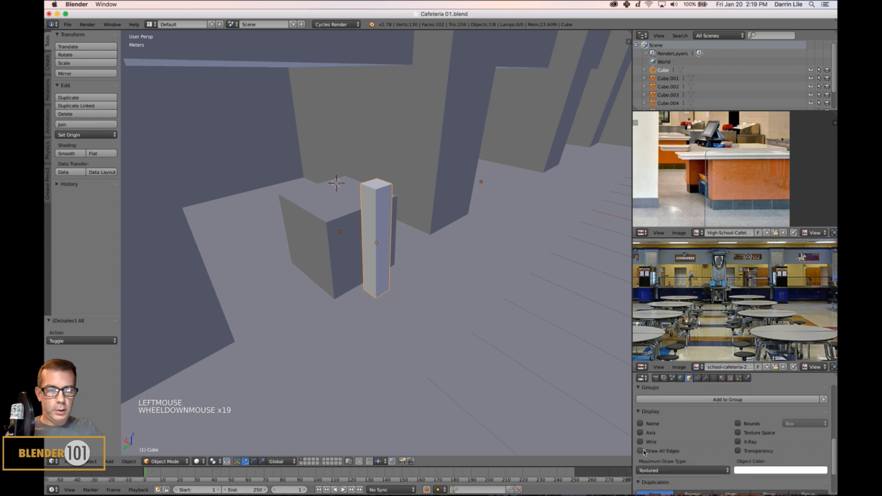
left_click(641, 441, "alt")
key("a")
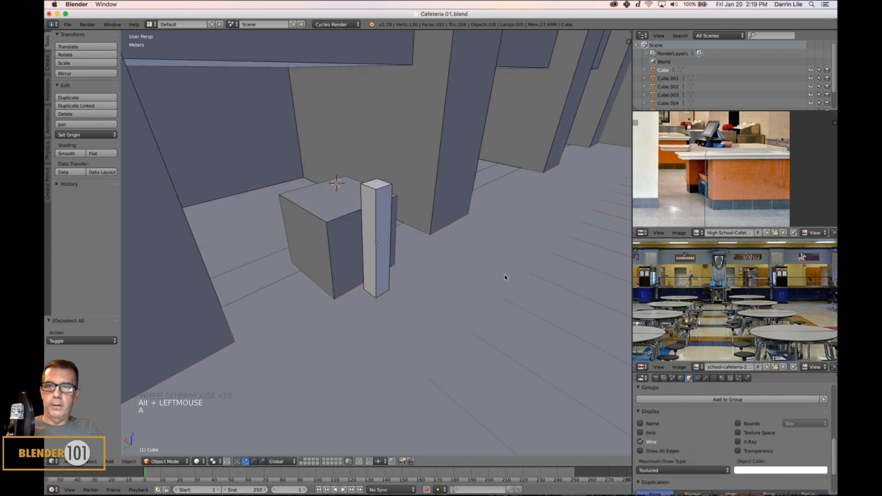
Lower the cube's top face about 48 cm along Z toward counter height and fine-tune its level against the upright block
middle_click_drag(504, 274, 341, 280)
right_click(342, 280)
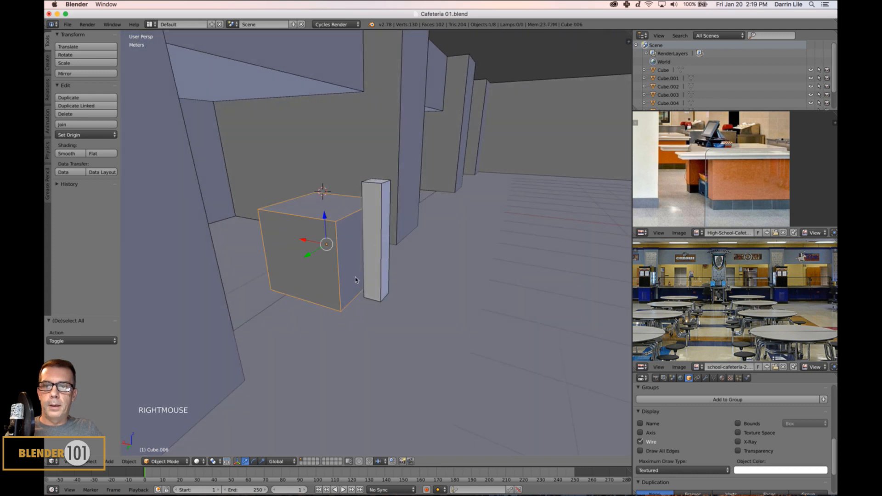
key("Tab")
right_click(333, 191)
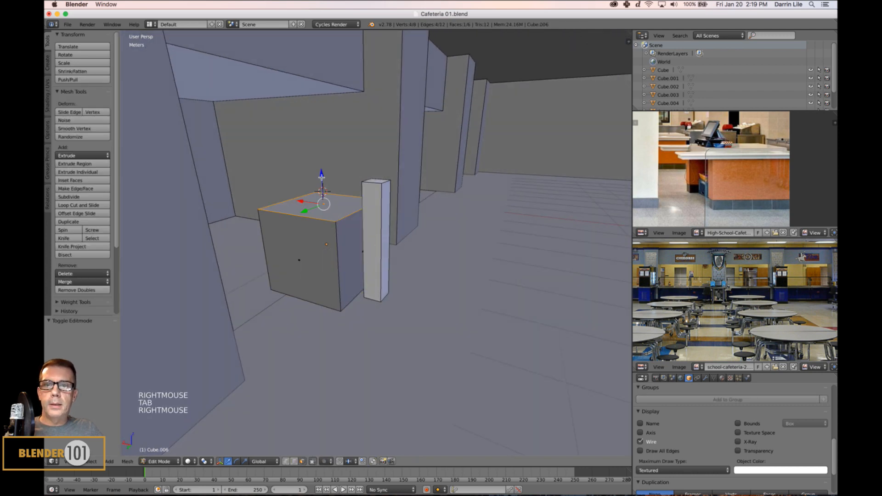
left_click_drag(321, 176, 319, 207)
middle_click_drag(319, 206, 343, 232)
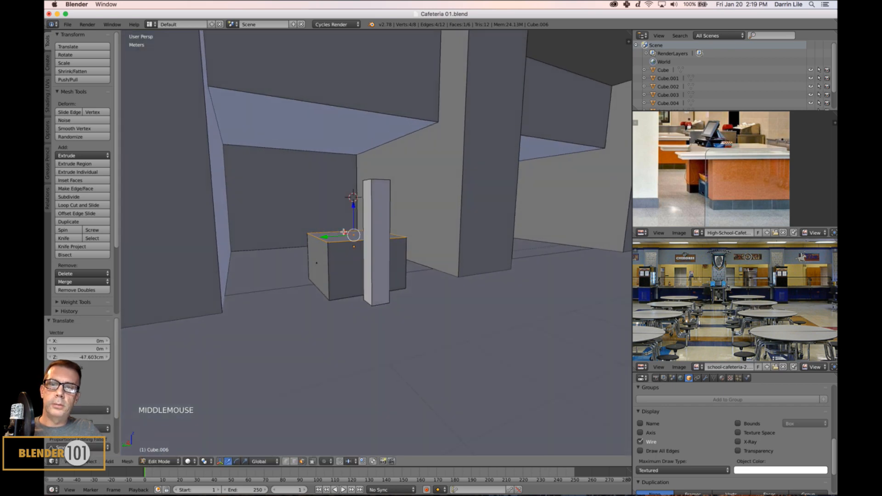
left_click_drag(350, 210, 356, 211)
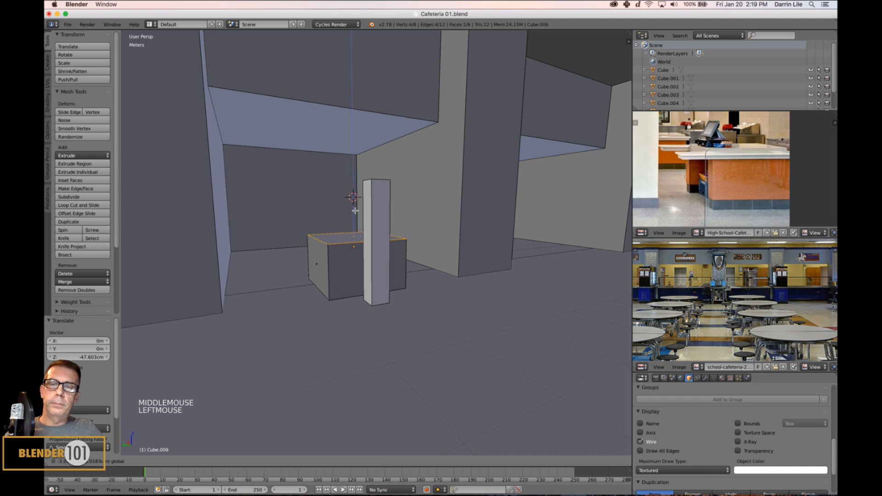
left_click(355, 210)
Push the counter block's front face about 34 cm inward along X to make the block shallower
scroll(331, 277, "up", 2)
middle_click_drag(331, 278, 354, 277)
right_click(354, 278)
left_click_drag(334, 280, 310, 280)
middle_click_drag(309, 281, 351, 301)
scroll(356, 297, "up", 2)
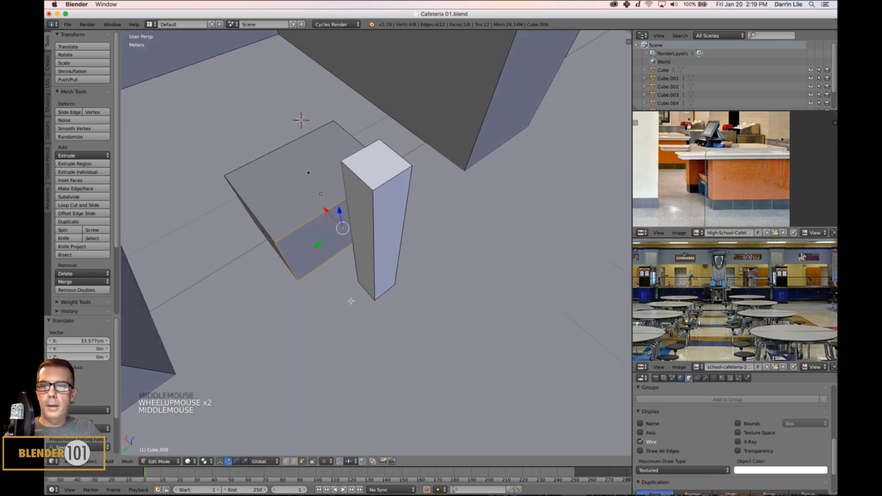
Stretch the counter block along Y by a factor of about 3.1 so it spans the opening between the first two columns
scroll(354, 294, "down", 3)
key("Tab")
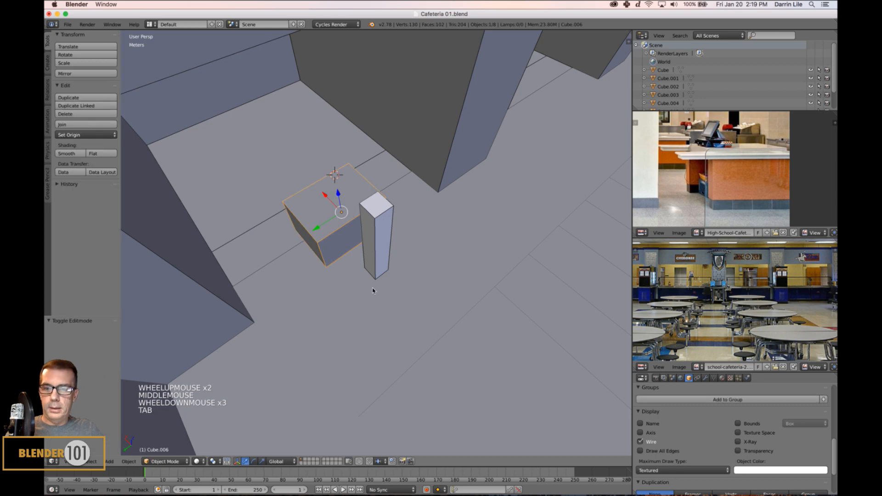
key("s")
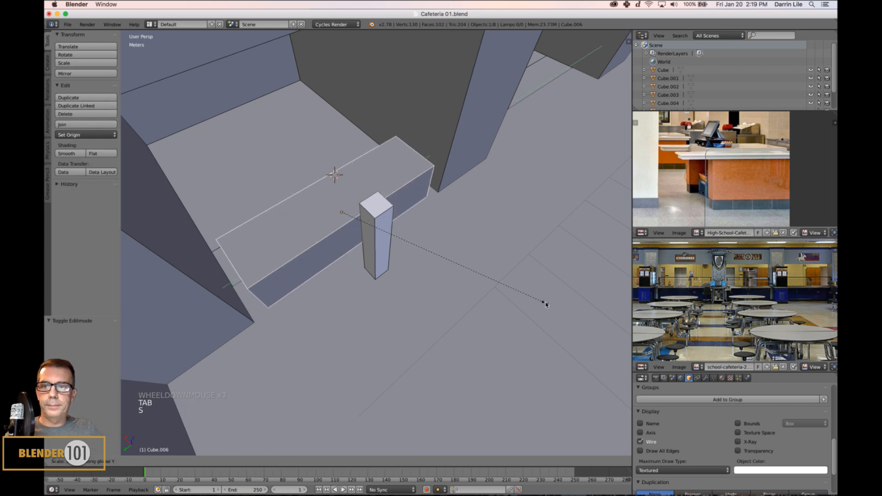
left_click(569, 334)
middle_click_drag(569, 333, 542, 299)
middle_click_drag(395, 296, 462, 307)
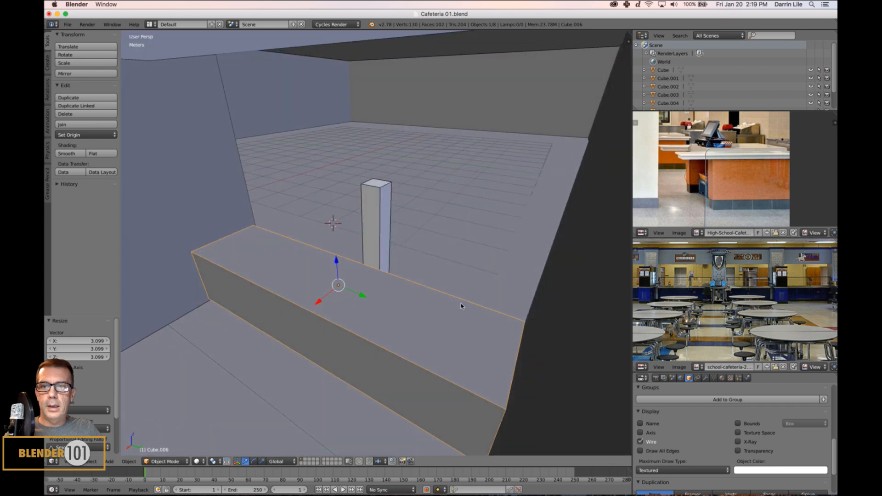
Move the counter's back face inward along X in Edit Mode to make the counter slightly shallower
key("Tab")
right_click(341, 369)
left_click_drag(280, 355, 294, 347)
key("a")
key("Tab")
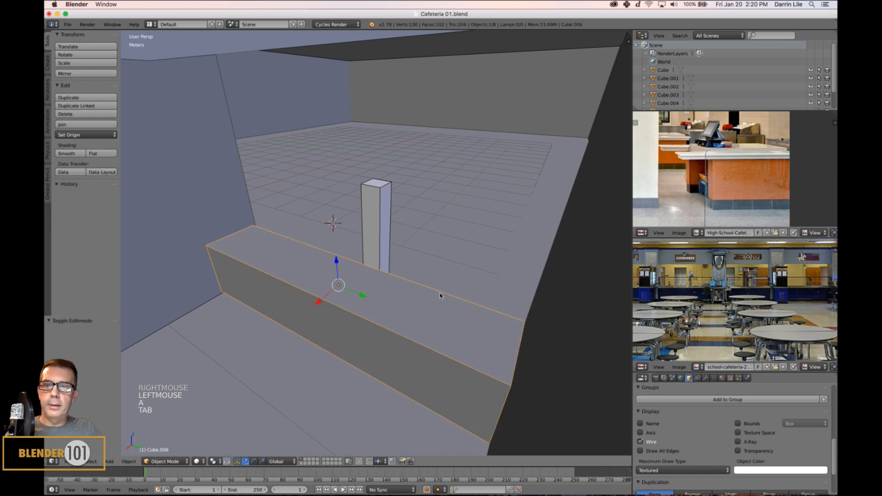
Duplicate the counter and move the copy about -6.2 m along Y into the second opening
middle_click_drag(307, 350, 354, 313)
scroll(376, 292, "up", 1)
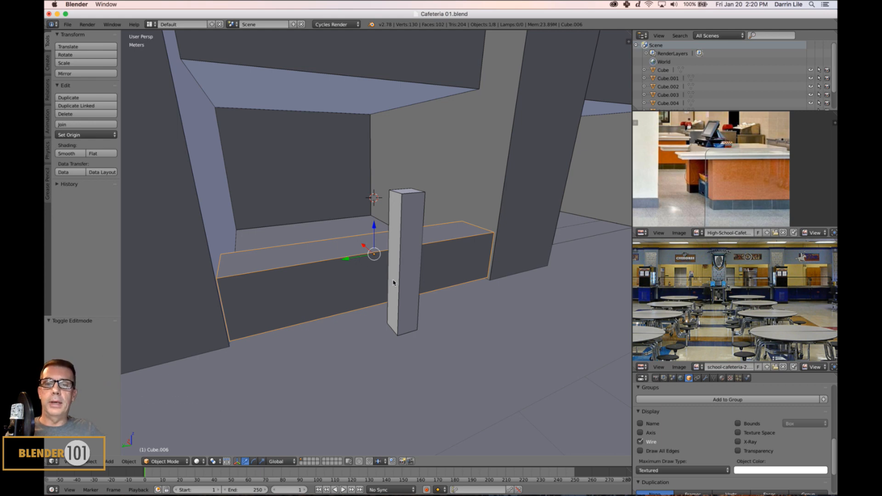
scroll(393, 282, "down", 3)
middle_click_drag(392, 282, 419, 312, "shift")
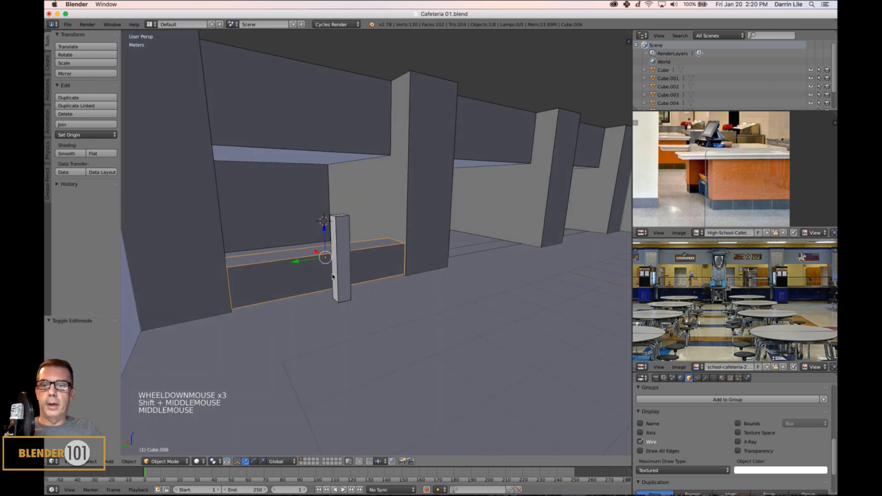
middle_click_drag(296, 278, 297, 282)
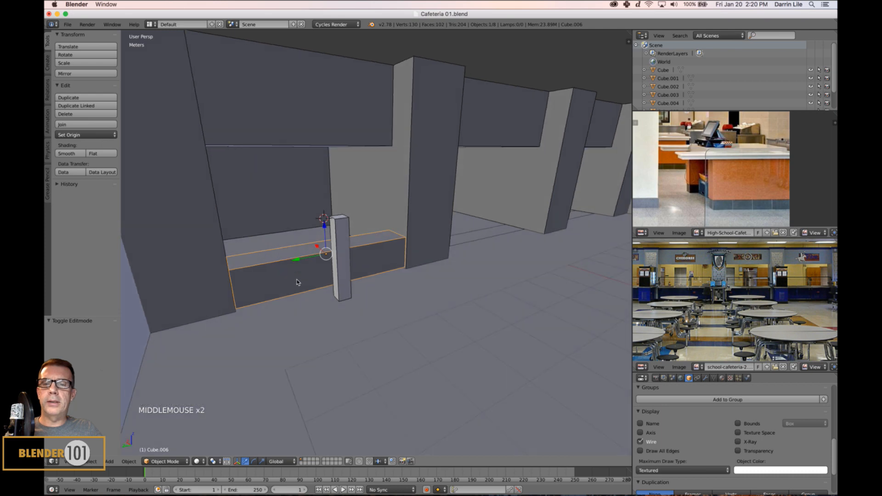
middle_click_drag(448, 301, 399, 313, "shift")
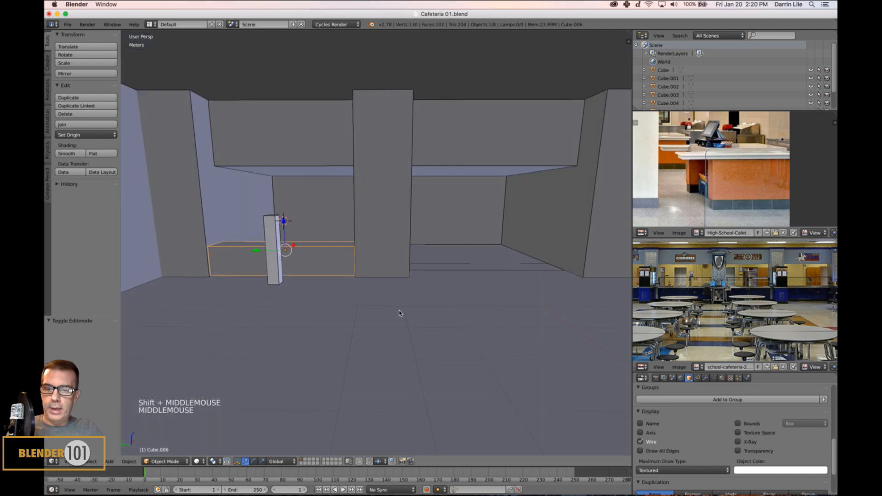
key("shift+d")
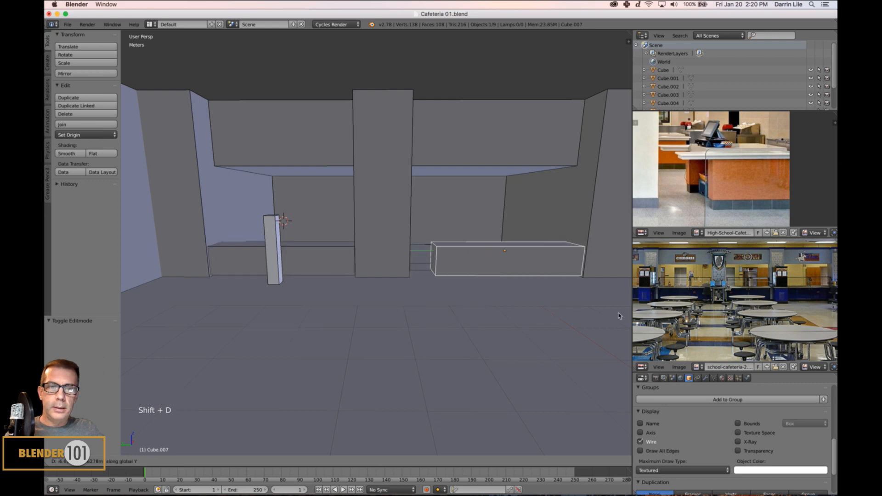
left_click(594, 322)
Scale the second counter along Y by about 1.18 and shift it about -5 cm along Y to fill its opening
middle_click_drag(593, 322, 481, 327, "shift")
key("s")
key("s")
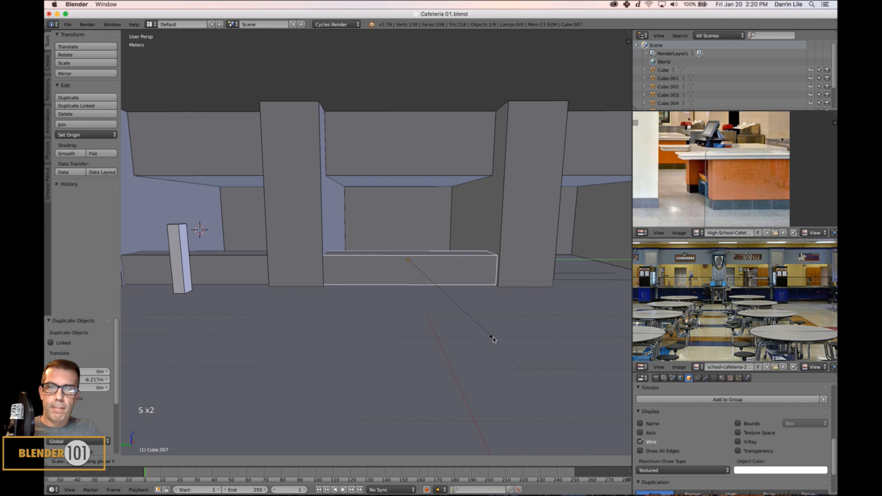
left_click(493, 339)
left_click_drag(380, 263, 379, 260)
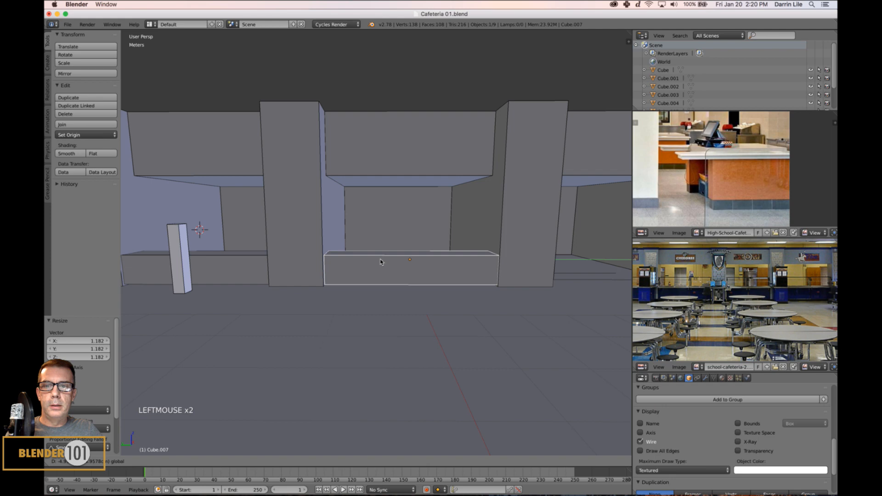
left_click(380, 261)
Duplicate the second counter and move the copy about -6.1 m along Y into the third opening
scroll(382, 266, "down", 1)
middle_click_drag(473, 305, 368, 292, "shift")
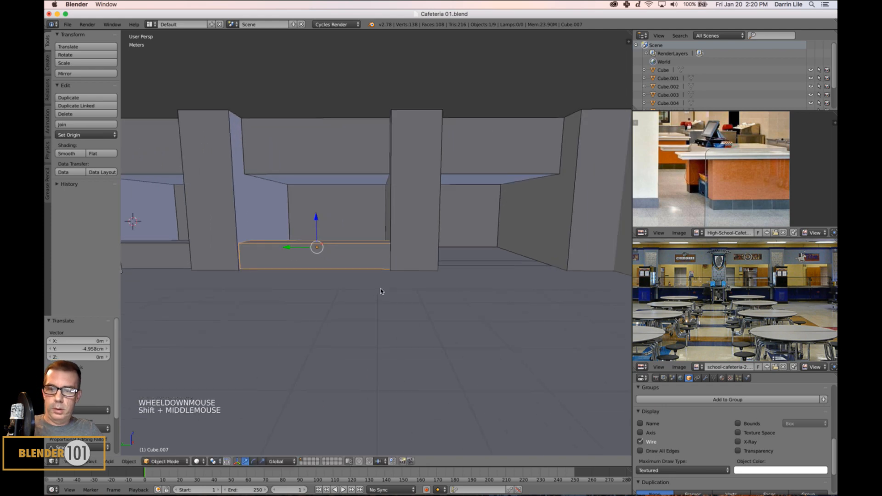
key("shift+d")
left_click(559, 288)
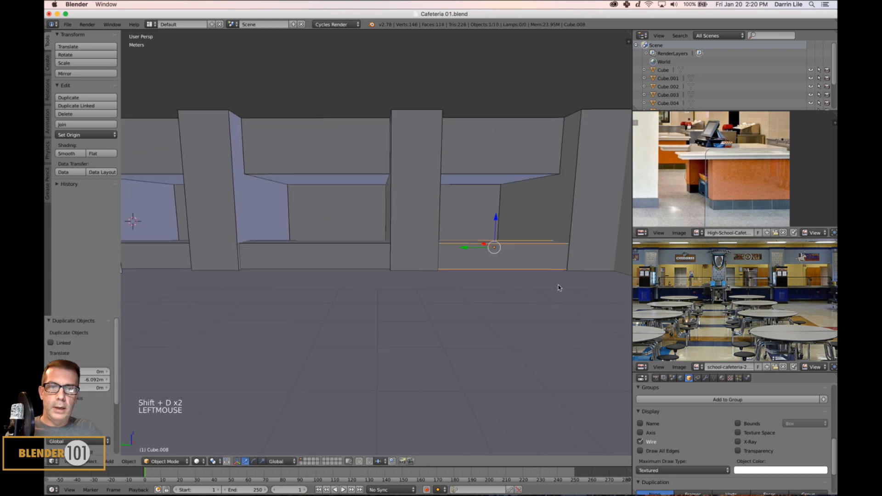
Scale the third counter along Y by about 0.86, shift it about -13.6 cm along Y, and fine-tune its length to fit between the columns
middle_click_drag(559, 288, 441, 310, "shift")
scroll(441, 309, "up", 2)
key("s")
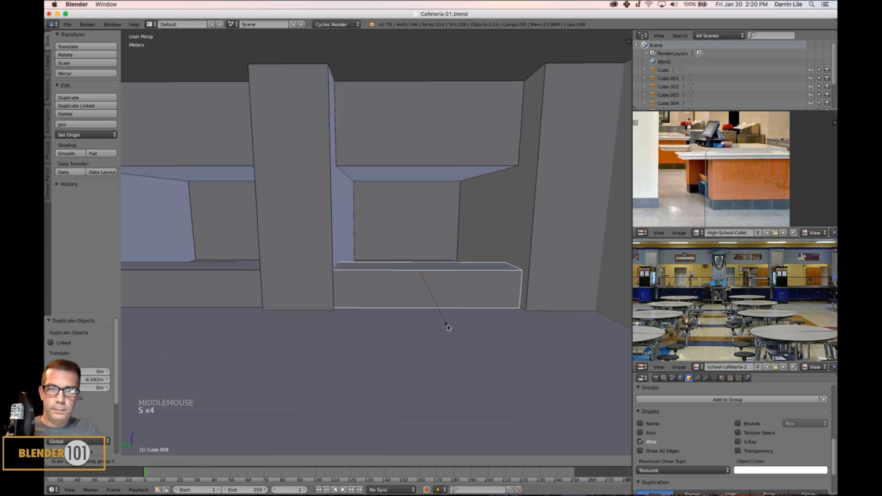
left_click(444, 325)
left_click(391, 275)
key("g")
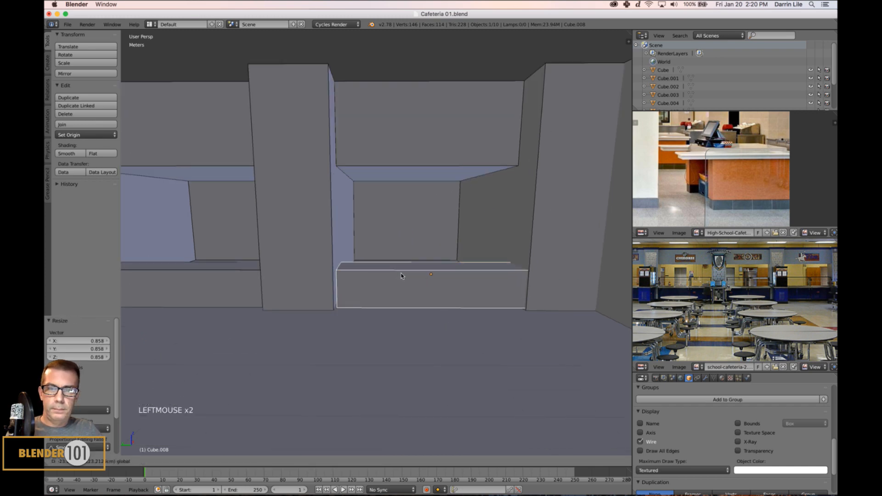
left_click(398, 276)
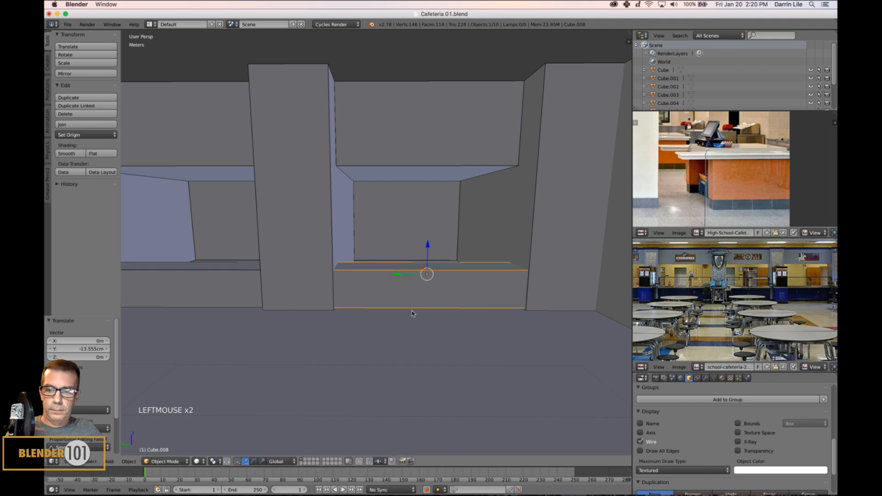
key("s")
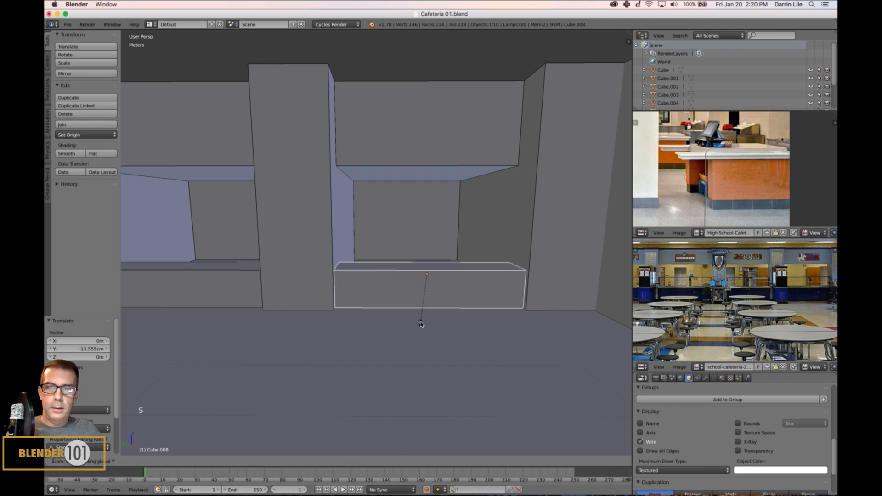
left_click(420, 323)
key("a")
Compare the row of three counters with the serving area in the cafeteria reference photo
scroll(382, 332, "down", 3)
middle_click_drag(285, 316, 385, 296, "shift")
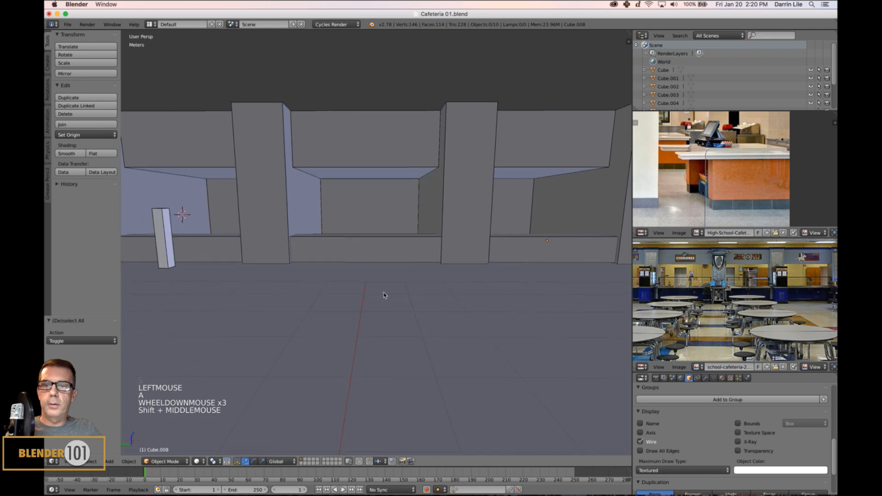
scroll(365, 294, "down", 2)
scroll(736, 340, "up", 2)
middle_click_drag(727, 324, 781, 358)
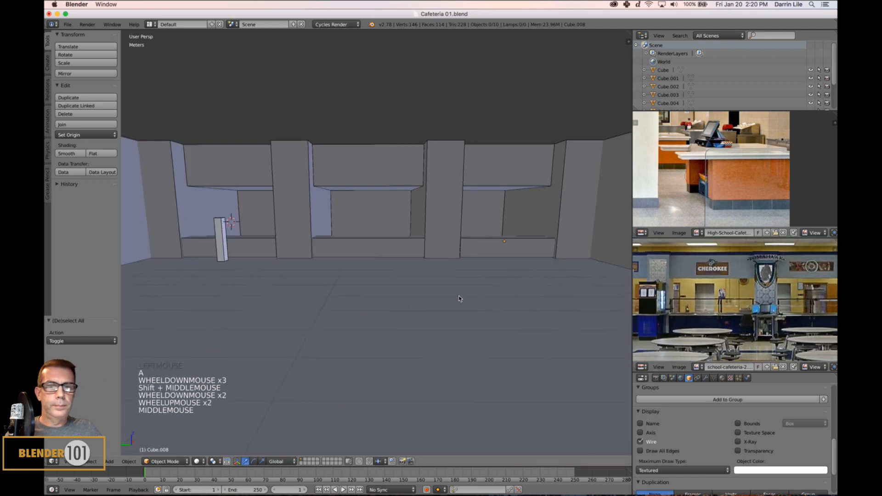
scroll(380, 299, "up", 3)
middle_click_drag(380, 299, 522, 327, "shift")
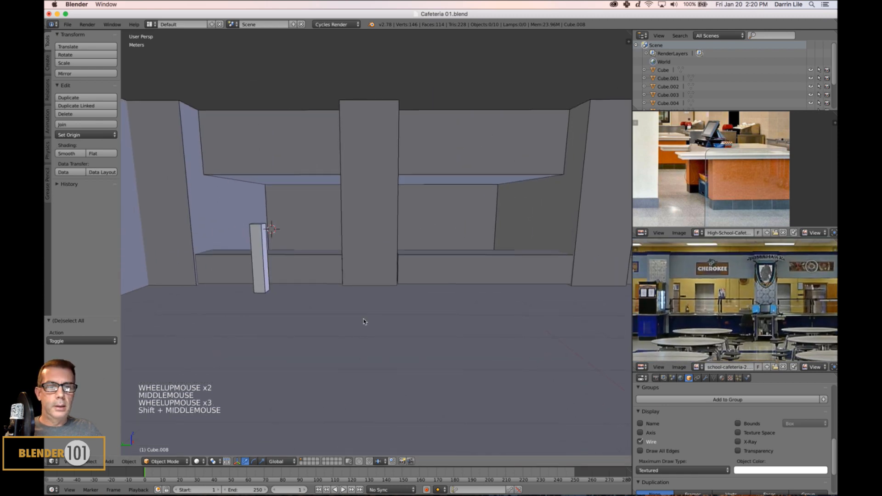
Select all three counters, raise them about 9.8 cm along Z, and deselect them
middle_click_drag(364, 322, 322, 299)
right_click(294, 285)
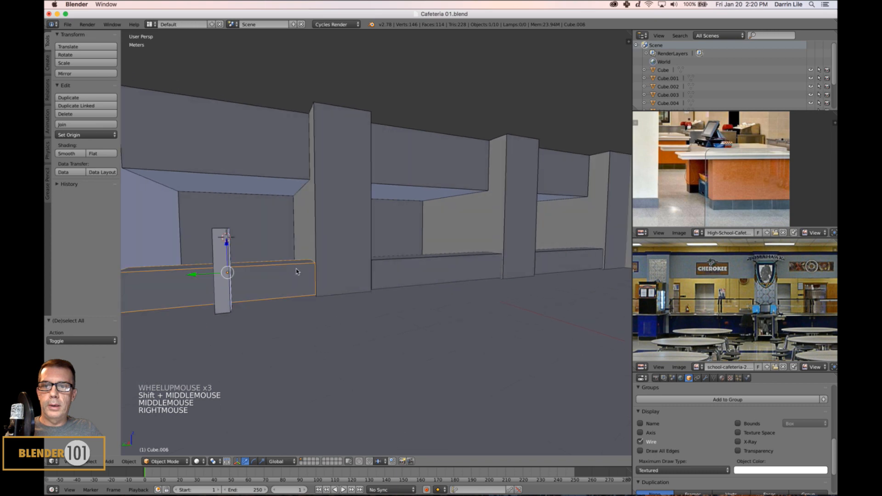
right_click(418, 269, "shift")
right_click(579, 266, "shift")
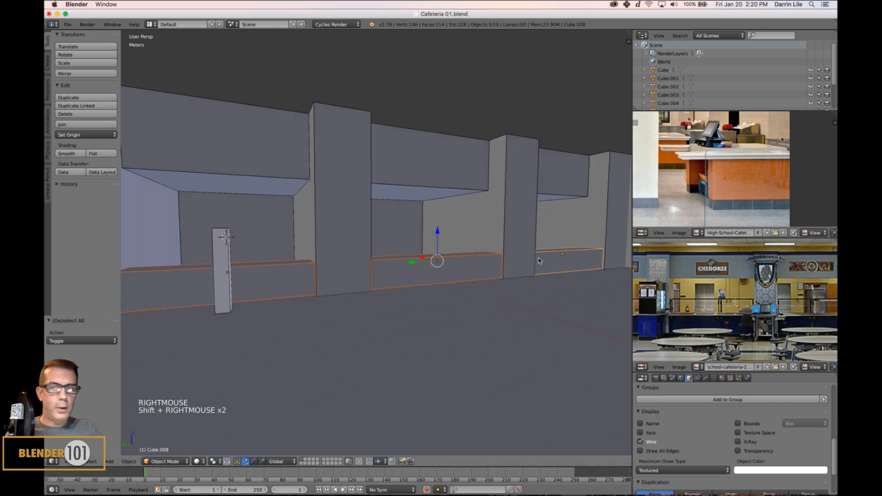
left_click_drag(438, 233, 437, 230)
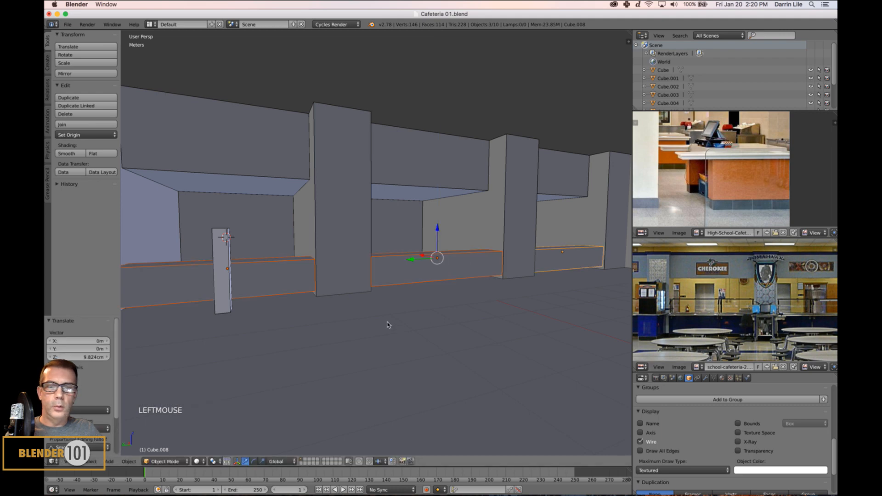
mouse_move(388, 325)
middle_mouse_down("shift")
mouse_move(366, 319)
mouse_move(374, 318)
mouse_move(386, 323)
mouse_move(364, 328)
mouse_move(445, 315)
mouse_move(395, 335)
middle_mouse_up("shift")
key("a")
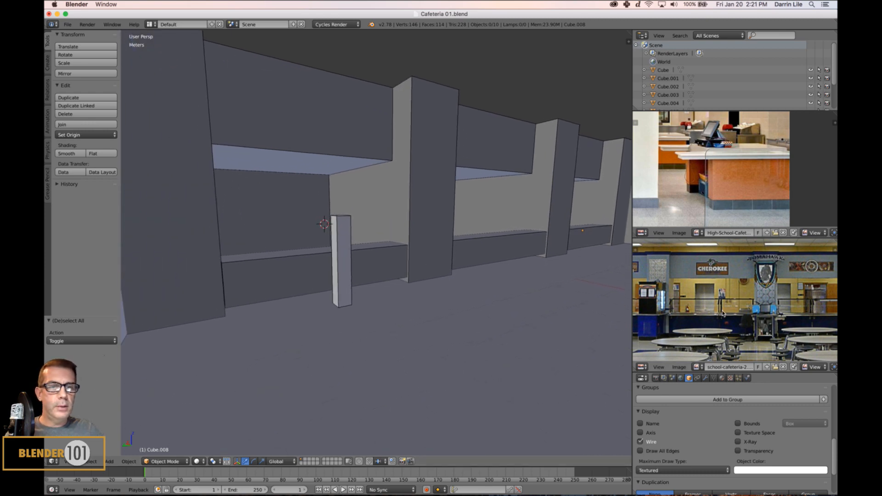
Move the first counter's back face about -23 cm along X in Edit Mode, using the enlarged reference photo as a guide
scroll(404, 308, "up", 3)
middle_click_drag(257, 310, 380, 310)
scroll(324, 316, "down", 2)
scroll(736, 298, "up", 4)
scroll(378, 298, "up", 3)
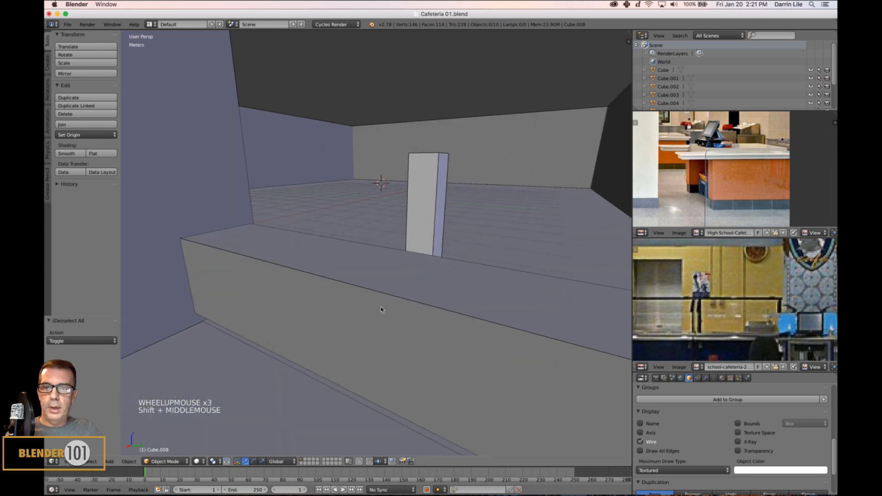
key("Tab")
key("Tab")
right_click(369, 340)
key("Tab")
right_click(369, 341)
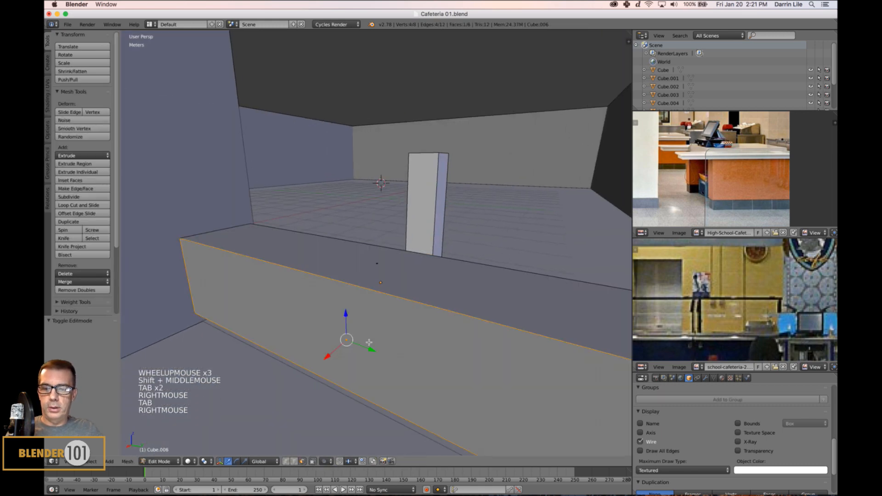
left_click_drag(328, 357, 349, 349)
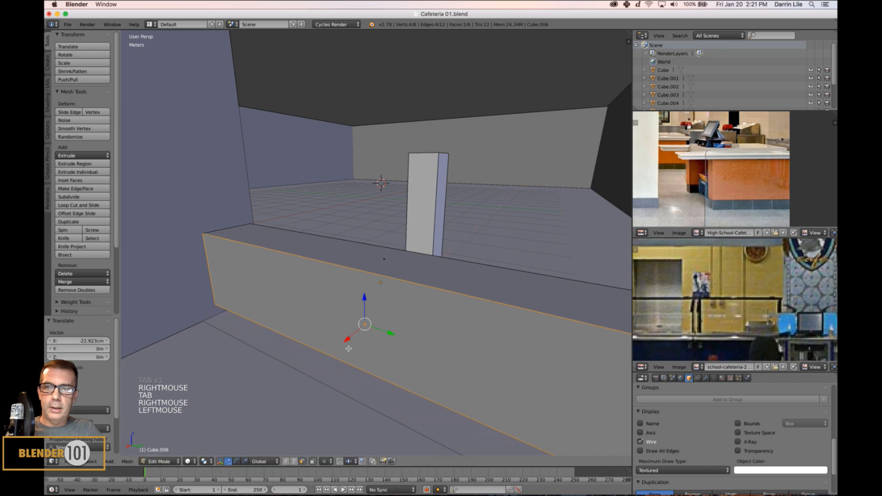
Add one horizontal loop cut near the top edge of the first counter and switch to face selection
key("ctrl+r")
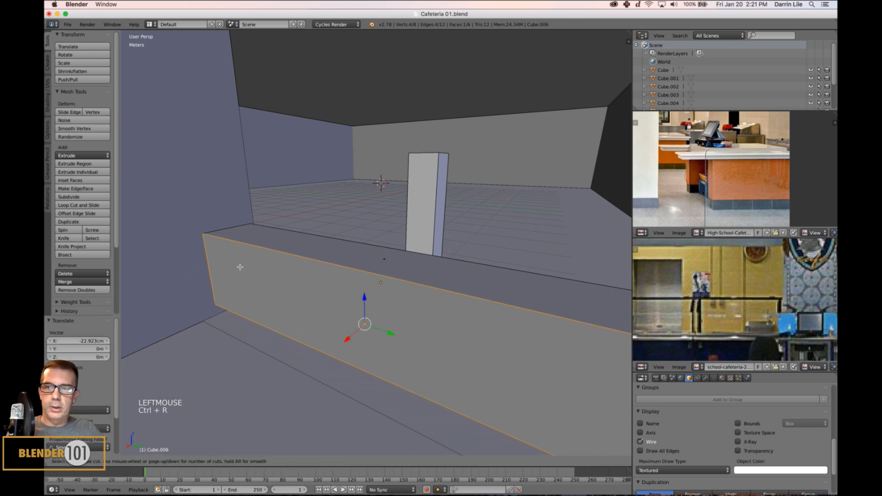
left_click(212, 264)
left_click(212, 244)
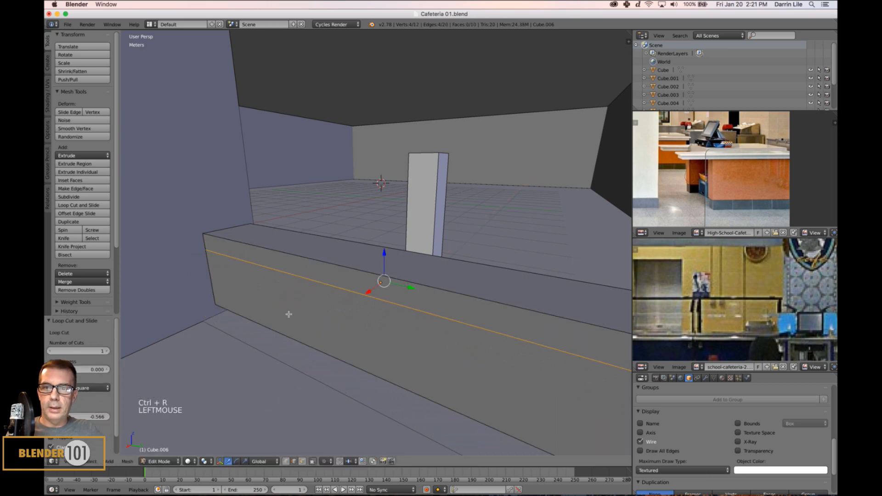
key("Tab")
key("Tab")
key("ctrl+Tab")
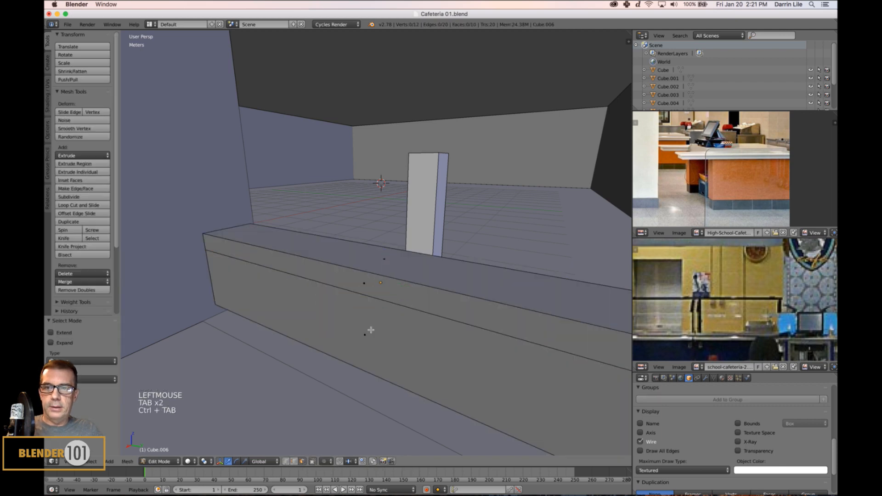
Extrude the lower back face of the first counter about 39 cm along X to form a step, and return to Object Mode
right_click(374, 336)
key("e")
key("e")
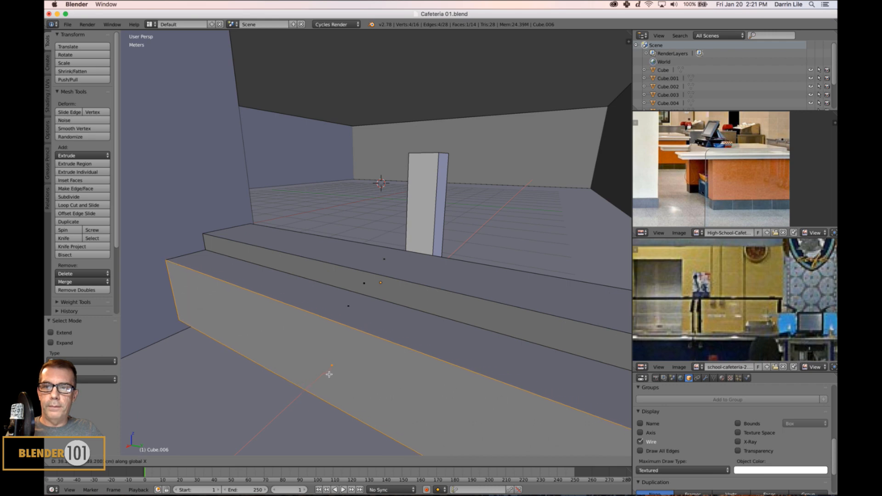
left_click(328, 373)
key("a")
key("Tab")
Examine the stepped first counter from the front and from above, alongside the neighbouring counters
middle_click_drag(454, 323, 436, 308)
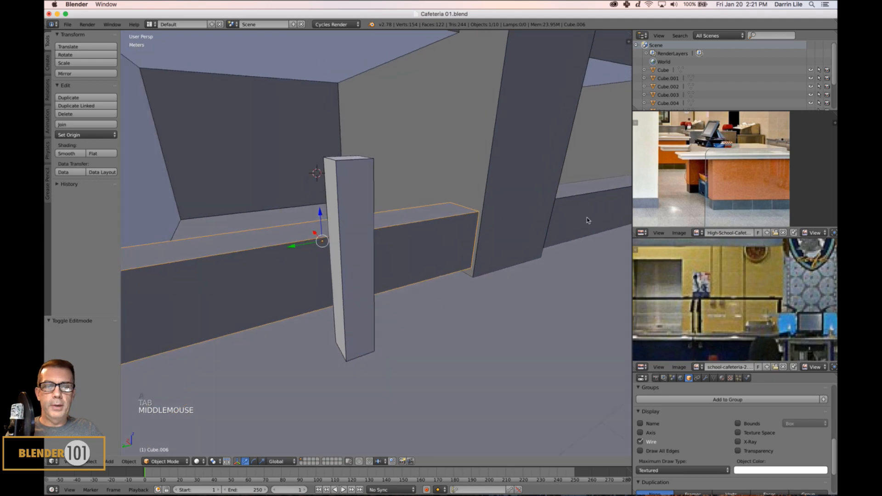
scroll(587, 220, "down", 4)
middle_click_drag(490, 225, 444, 259, "shift")
scroll(479, 222, "down", 1, "shift")
scroll(478, 222, "up", 2)
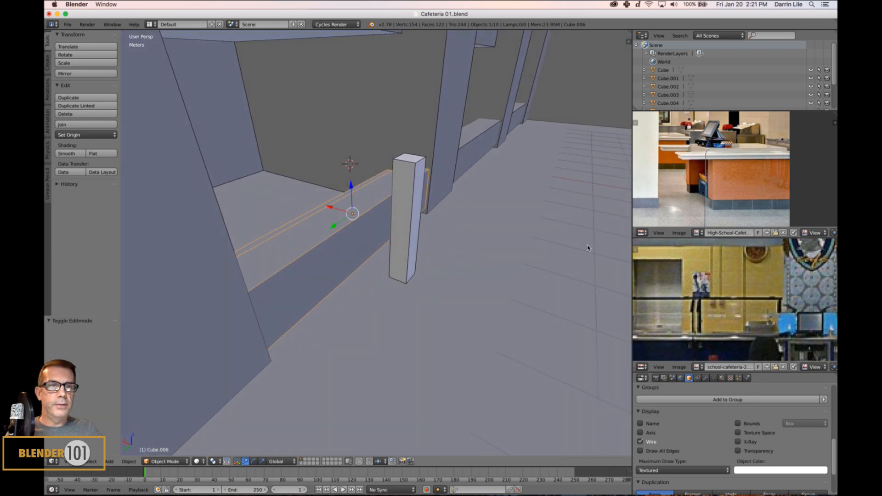
scroll(374, 255, "up", 2)
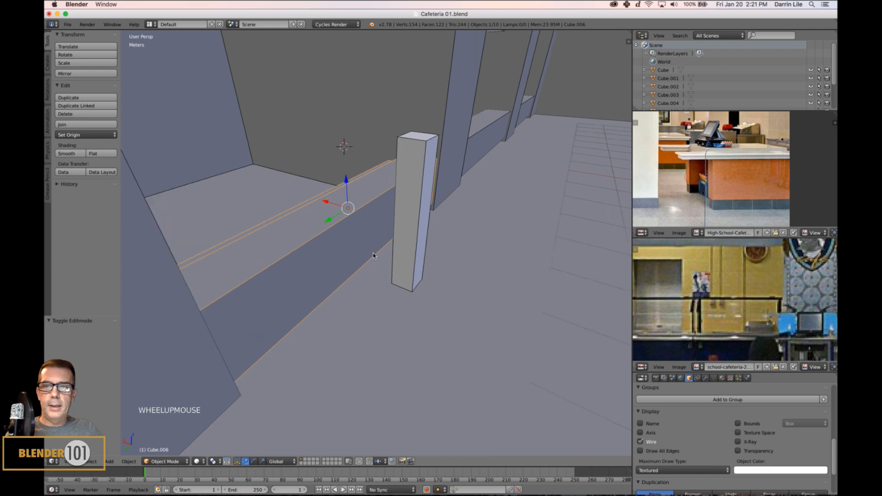
middle_click_drag(374, 256, 301, 226, "shift")
right_click(299, 225)
right_click(317, 234)
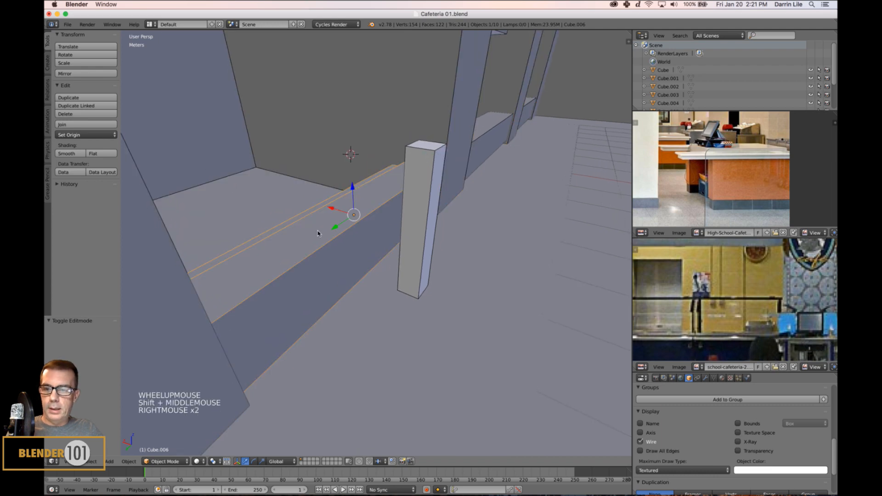
Lower the top face of the first counter's step about 7.4 cm along Z in Edit Mode
key("Tab")
right_click(357, 215)
middle_click_drag(357, 215, 359, 186)
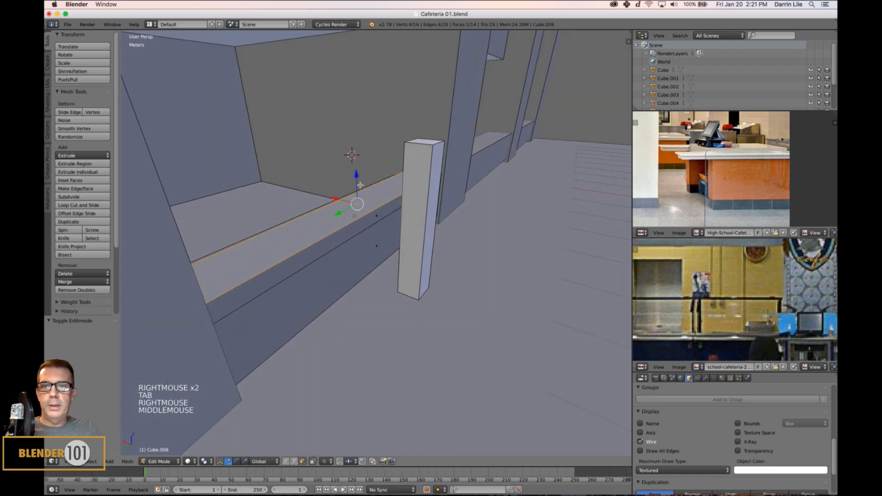
left_click_drag(358, 178, 357, 193)
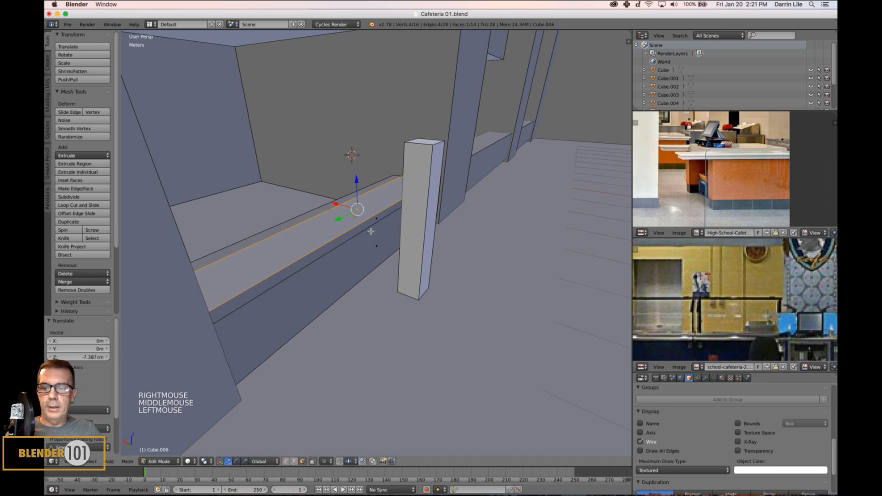
key("Tab")
key("Tab")
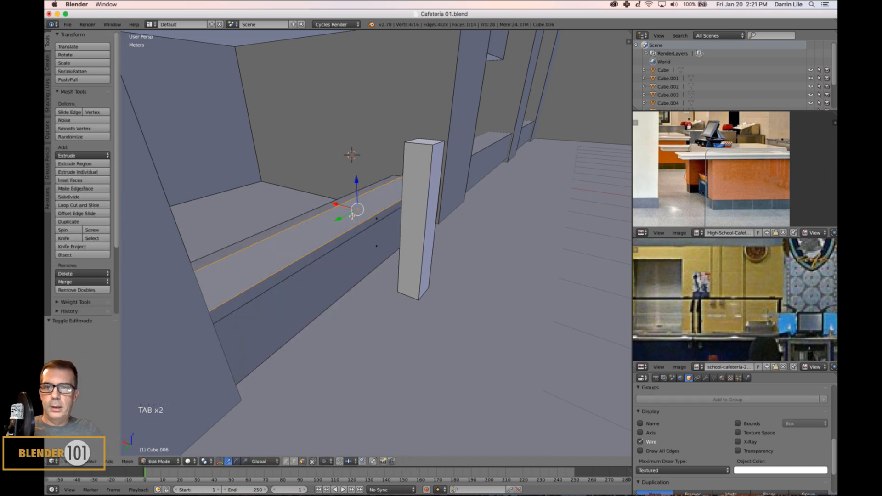
Snap the 3D cursor to the selected top face of the counter's step, and return to Object Mode with everything deselected
key("shift+s")
left_click(360, 219)
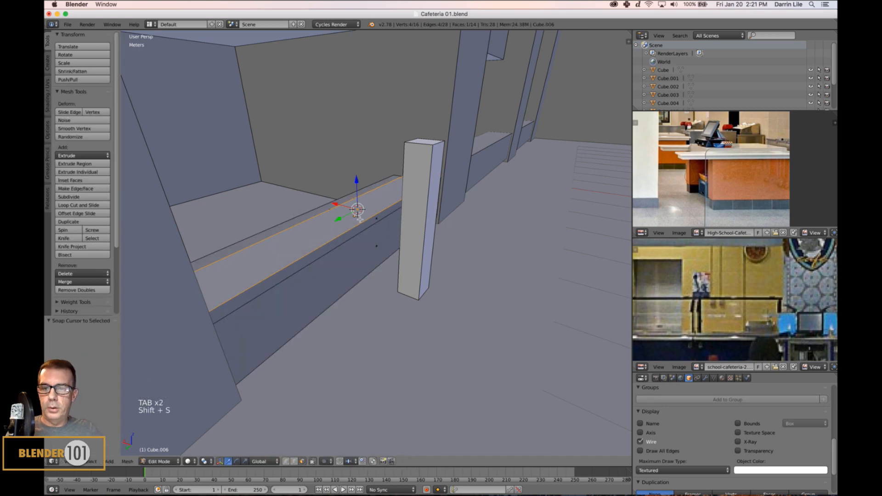
key("a")
key("Tab")
key("a")
middle_click_drag(405, 249, 496, 263)
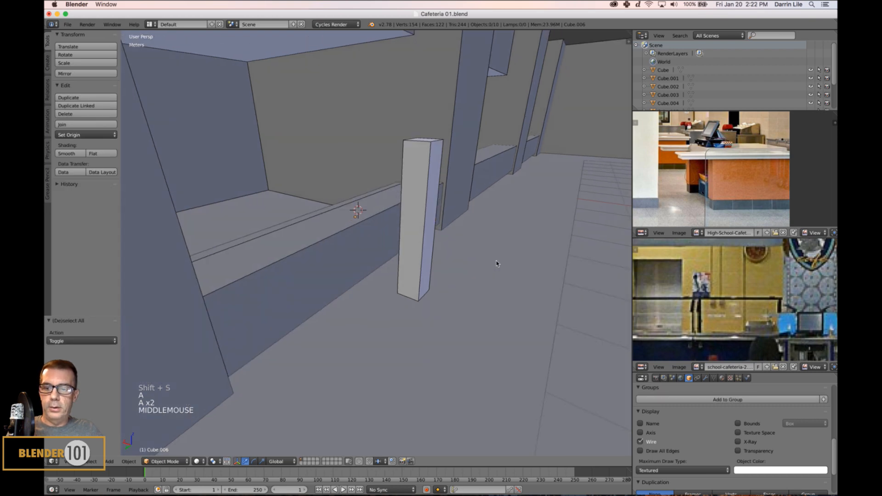
Add a cube at the 3D cursor, scale it uniformly by about 0.256, and flatten it along Z by about 0.144
key("shift+a")
mouse_move(496, 263)
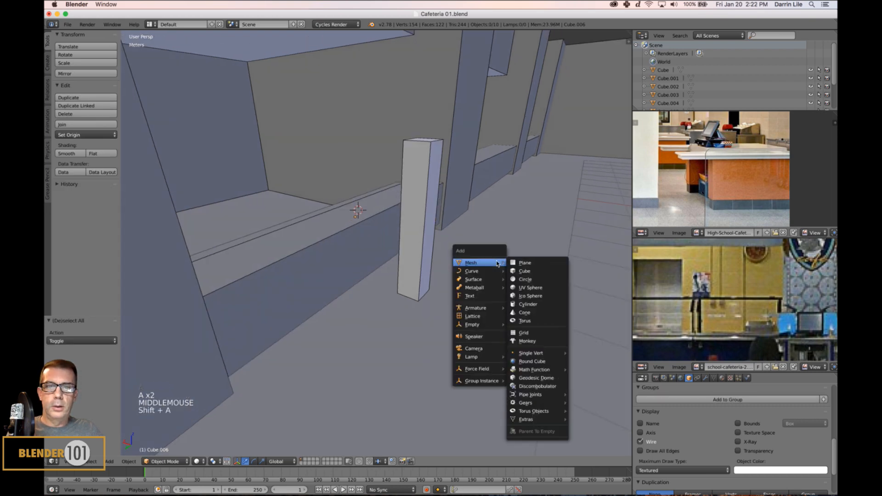
left_click(529, 270)
key("s")
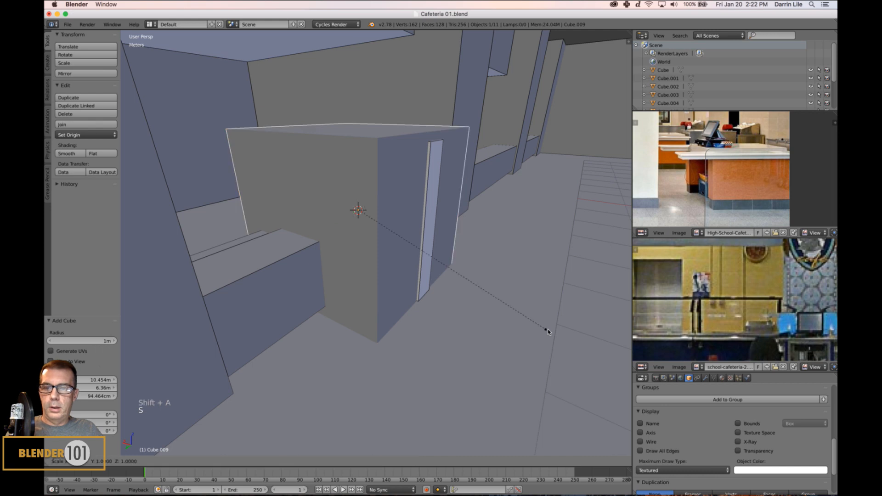
left_click(415, 224)
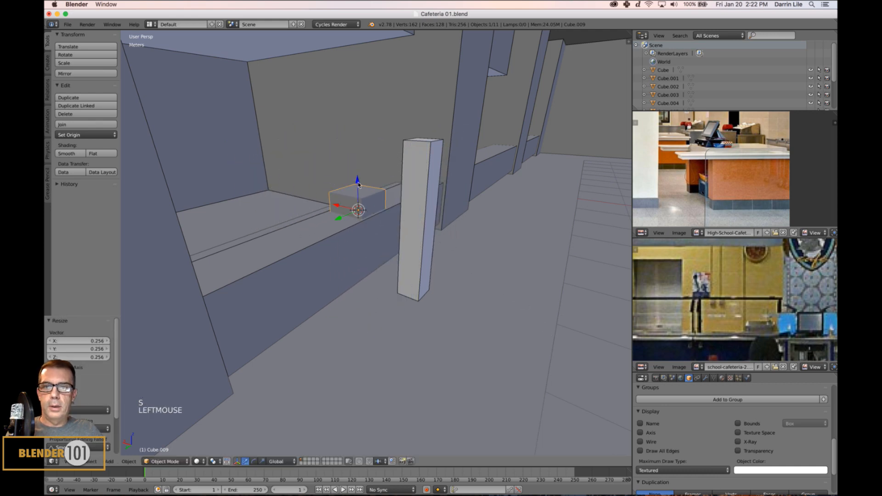
key("s")
key("z")
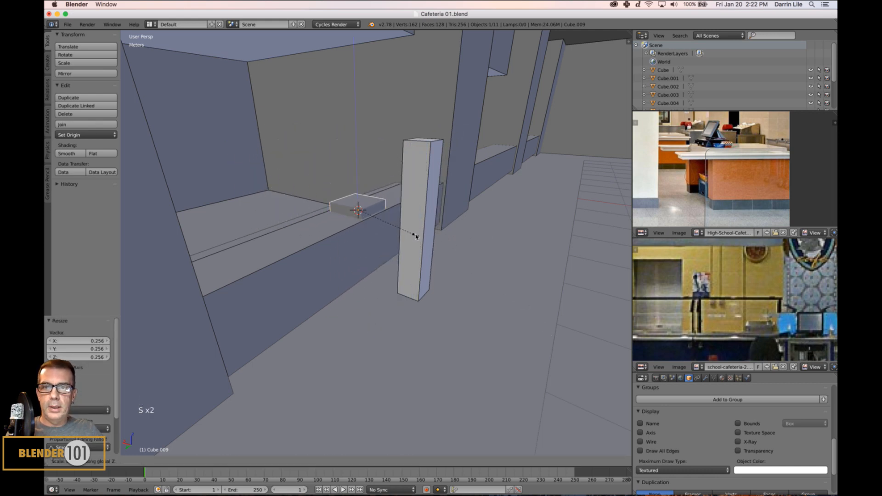
left_click(374, 222)
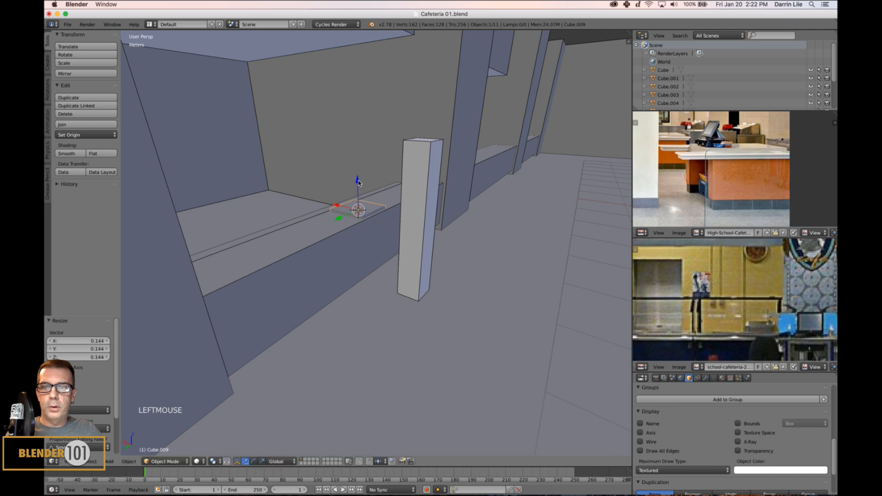
Move the slab about -15.9 cm along X, thin it along Z by about 0.576, and raise it about 1.8 cm
left_click_drag(335, 205, 345, 216)
scroll(346, 216, "up", 4)
middle_click_drag(406, 213, 417, 242, "ctrl")
key("s")
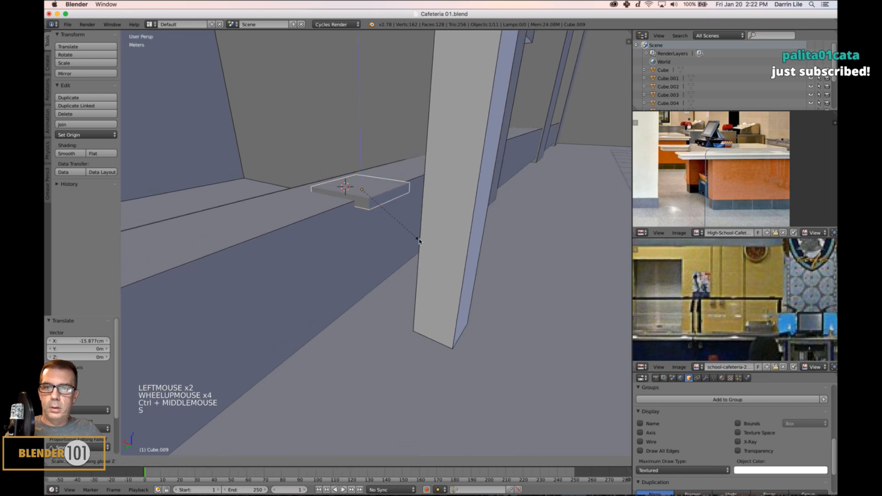
left_click(397, 214)
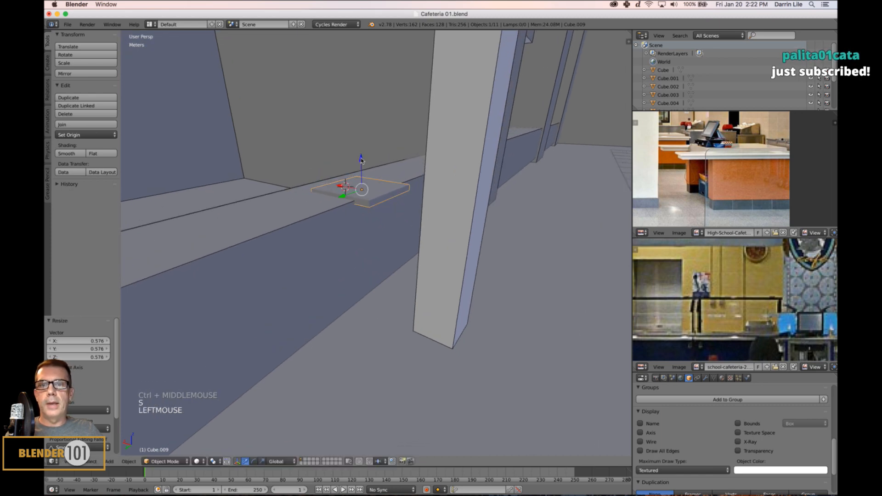
left_click_drag(361, 160, 363, 158)
scroll(363, 158, "down", 4)
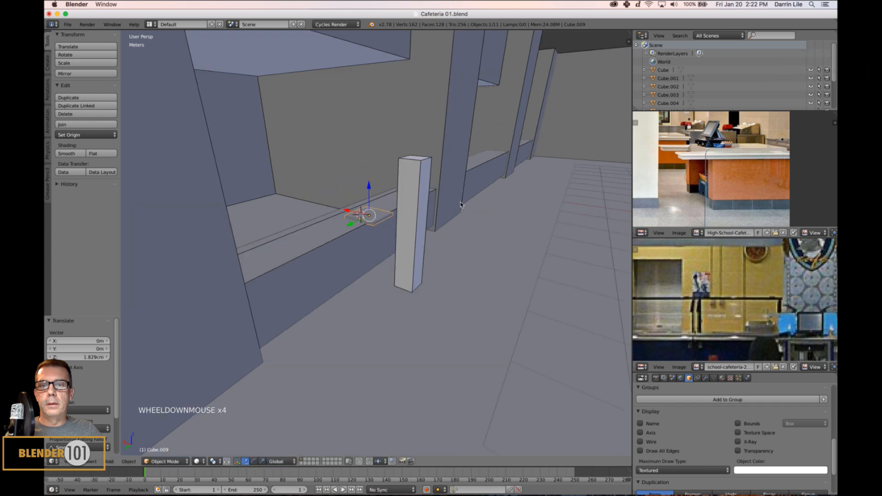
Scale the slab along Y to run the full length of the first counter's step, and deselect it
middle_click_drag(363, 158, 473, 258)
key("s")
key("s")
key("y")
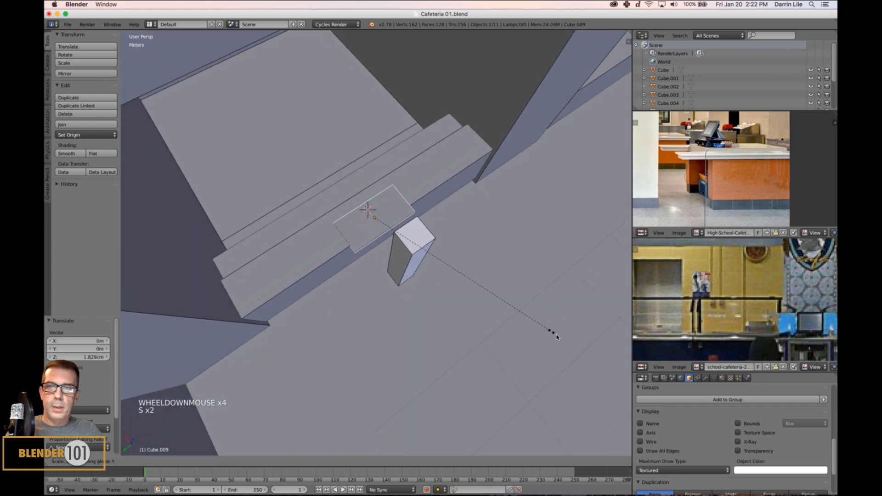
left_click(500, 416)
scroll(449, 341, "up", 1)
middle_click_drag(448, 340, 451, 317)
key("a")
Examine the counter and railing in the school cafeteria reference photo and compare them with the modelled first counter
scroll(394, 292, "down", 1)
scroll(395, 292, "down", 2)
middle_click_drag(395, 291, 390, 266)
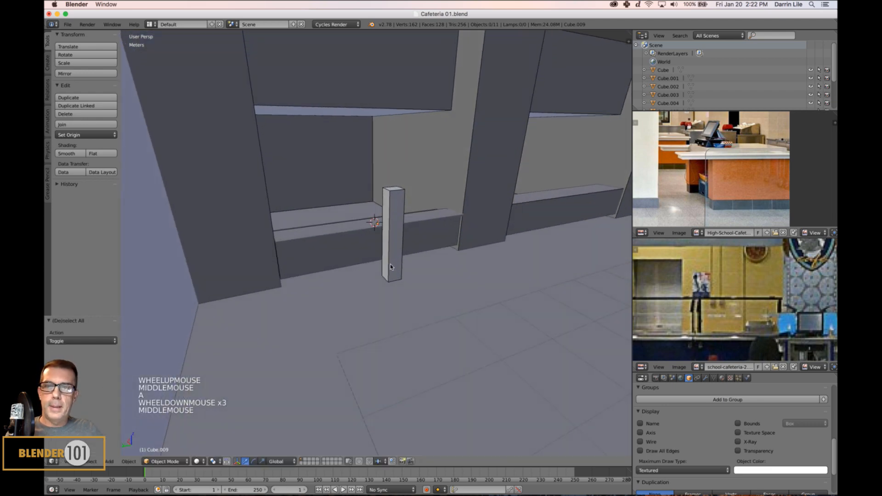
middle_click_drag(735, 304, 759, 305)
scroll(751, 314, "up", 3)
scroll(751, 314, "down", 1)
scroll(750, 313, "down", 2)
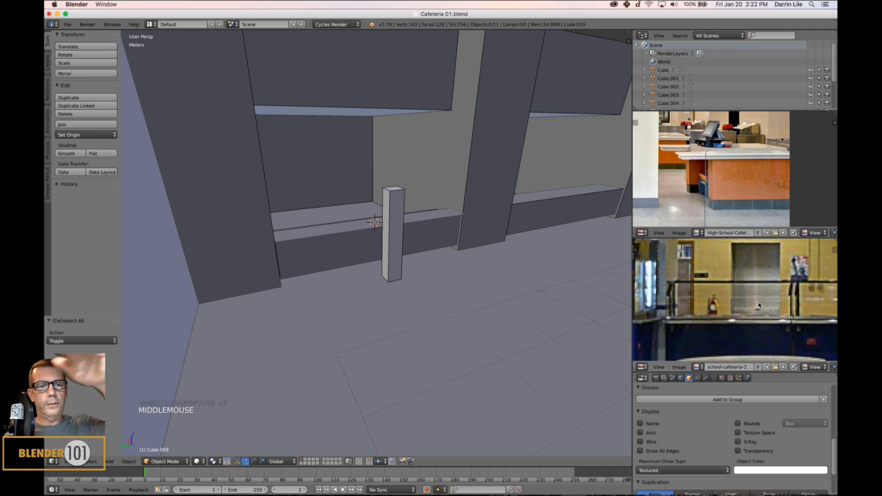
middle_click_drag(490, 330, 501, 335)
middle_click_drag(620, 326, 386, 305)
scroll(450, 292, "up", 2)
scroll(399, 299, "up", 3)
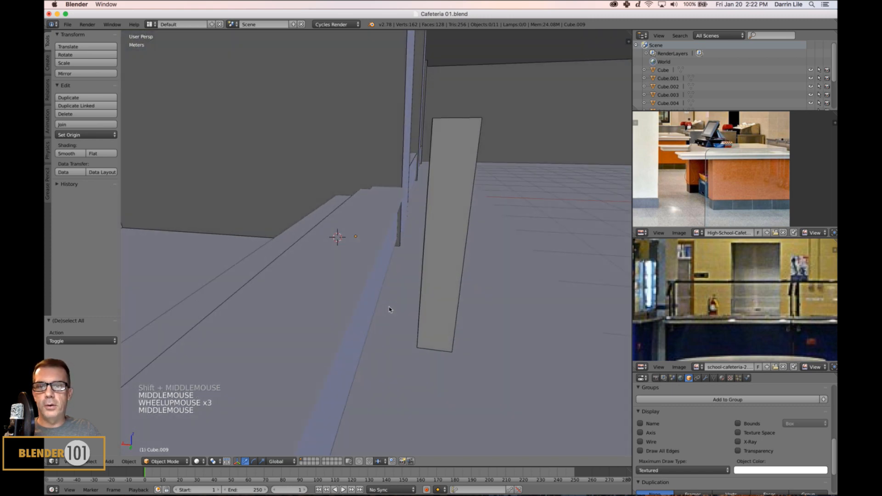
Move the slab's back face slightly inward along X in Edit Mode, and return to Object Mode
right_click(307, 297)
middle_click_drag(317, 299, 340, 301)
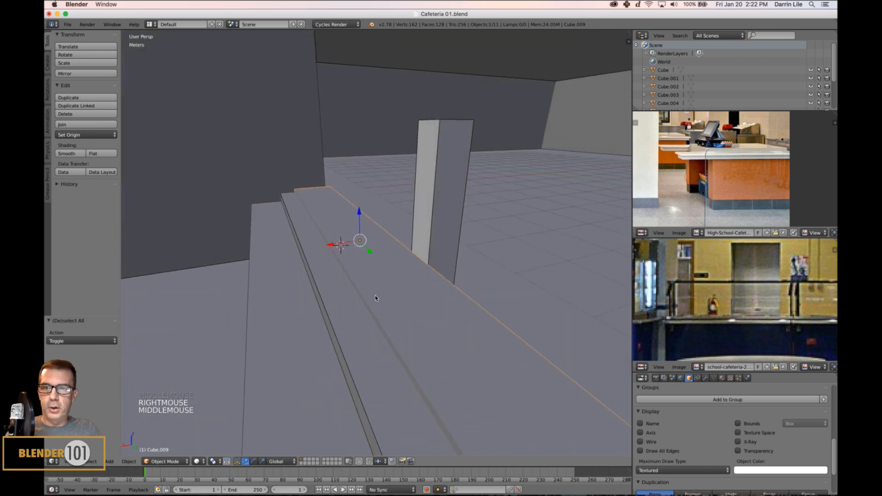
key("Tab")
right_click(357, 296)
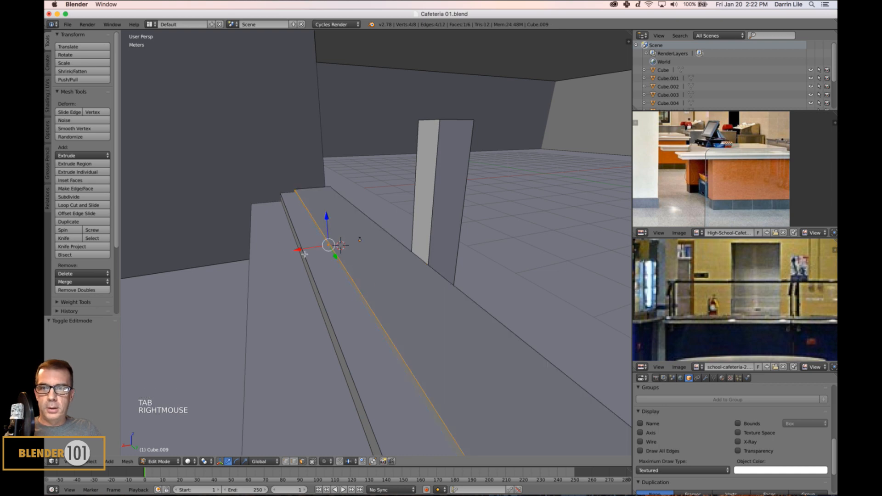
left_click_drag(305, 254, 308, 254)
key("a")
key("Tab")
mouse_move(429, 301)
middle_mouse_down()
mouse_move(444, 302)
mouse_move(425, 300)
middle_mouse_up()
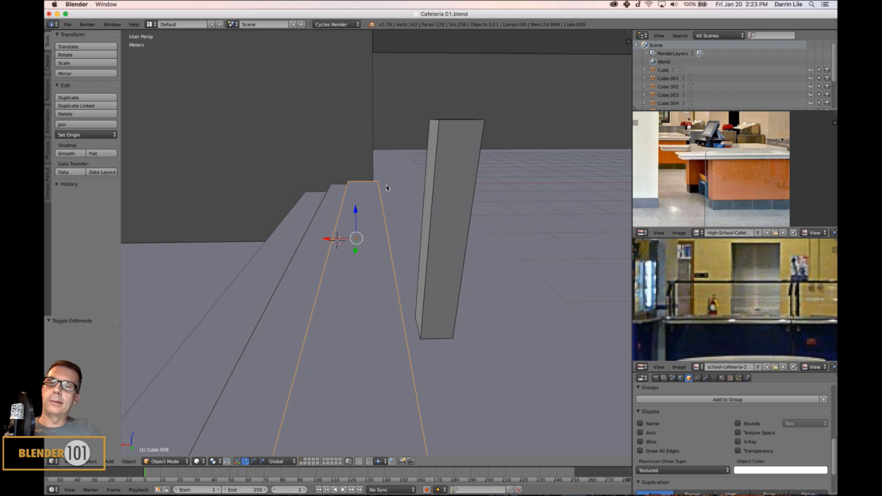
Add a cylinder at the 3D cursor with 16 vertices and no end caps
left_click(47, 63)
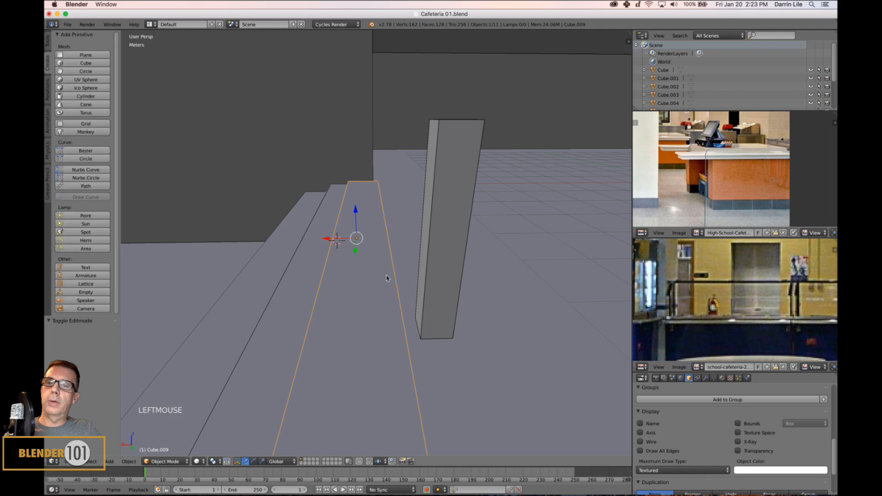
middle_click_drag(389, 278, 505, 306)
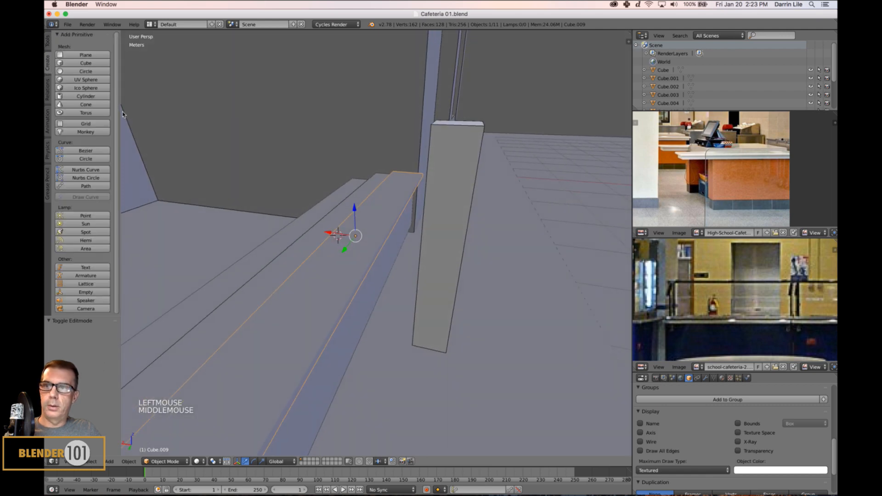
left_click(102, 97)
scroll(473, 266, "down", 3)
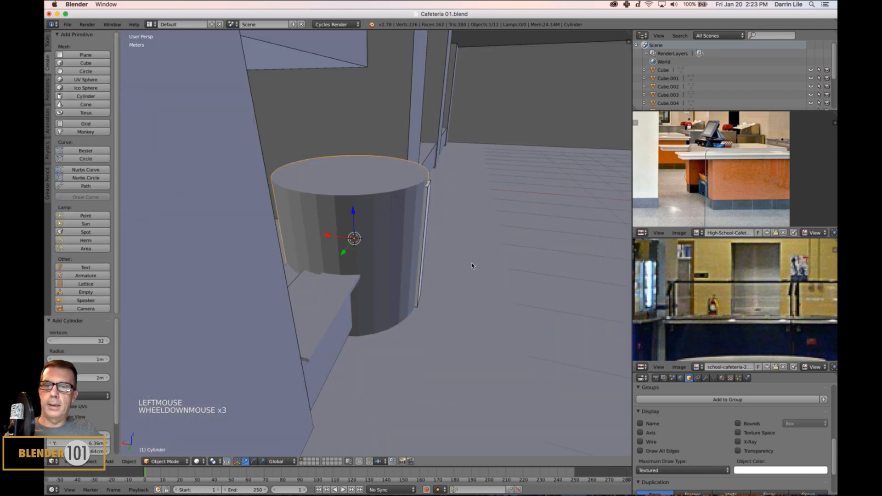
left_click(83, 398)
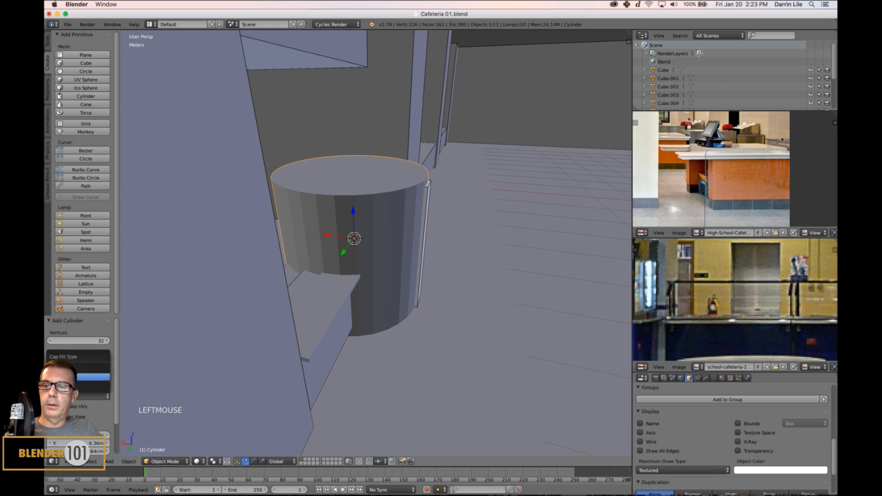
left_click(93, 377)
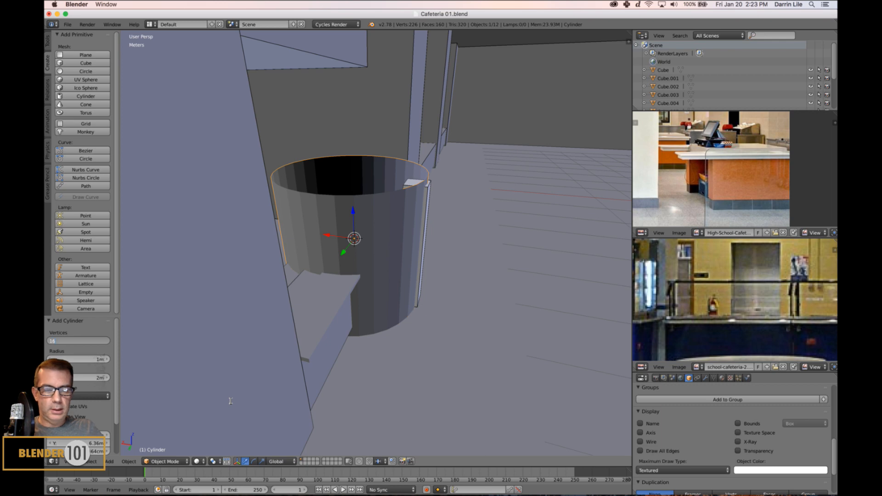
key("Return")
middle_click_drag(441, 249, 437, 256)
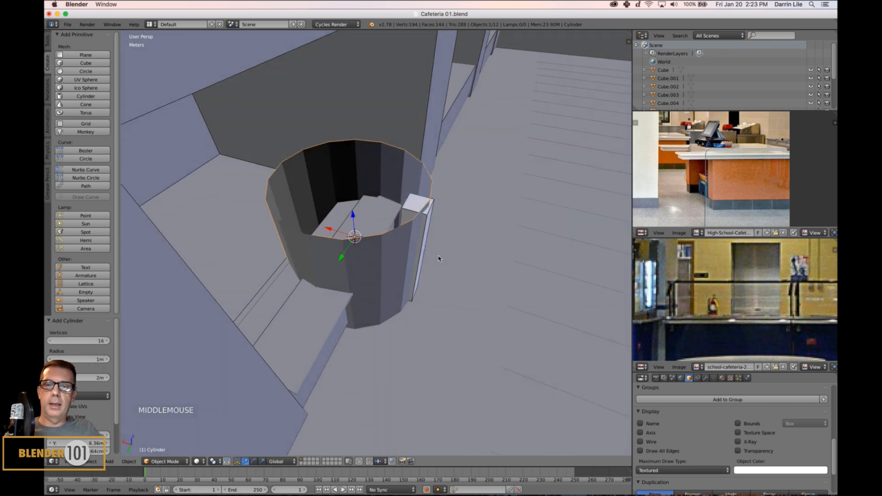
Move the cylinder about -2.04 m along X to clear the front of the counter
scroll(437, 257, "down", 1)
left_click_drag(331, 230, 467, 309)
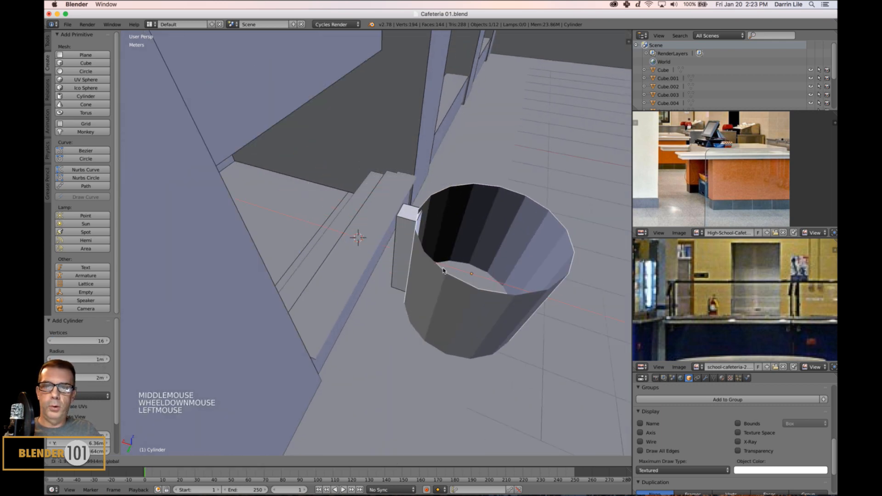
scroll(468, 308, "down", 1)
mouse_move(467, 309)
middle_mouse_down()
mouse_move(468, 295)
mouse_move(455, 298)
middle_mouse_up()
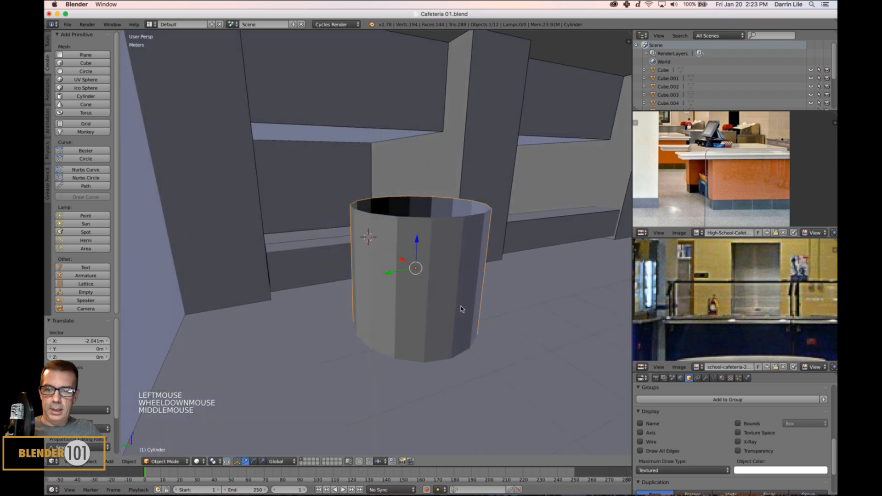
Rotate the cylinder 90° about the X axis to lie parallel to the counter
key("r")
key("x")
key("9")
key("0")
key("Return")
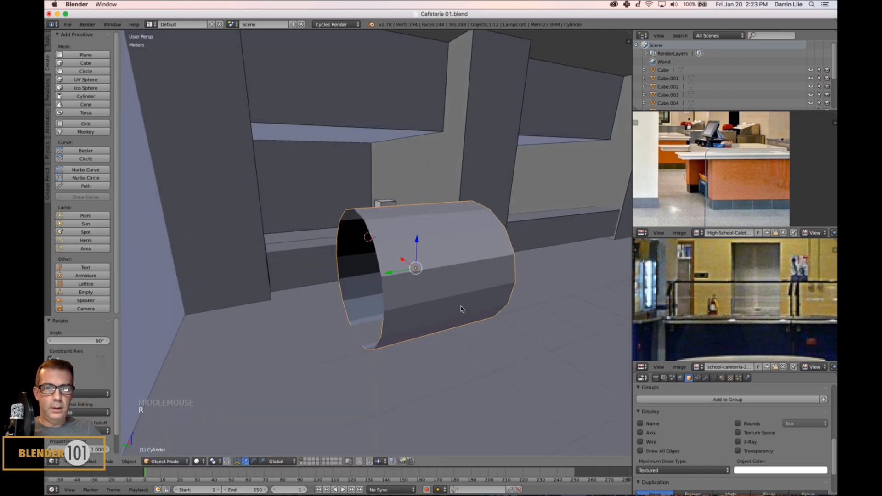
scroll(461, 309, "down", 3)
middle_click_drag(462, 309, 438, 321)
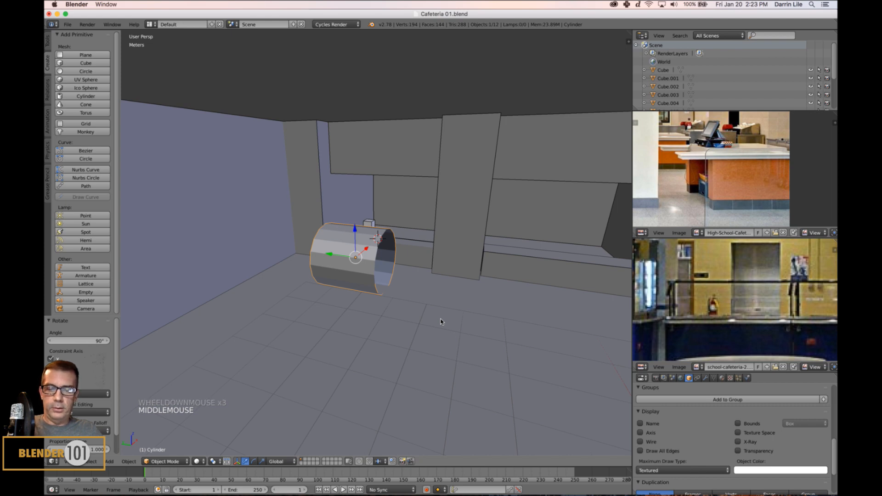
Isolate the cylinder by hiding all other objects, view its open end, and unhide everything
key("shift+h")
scroll(441, 321, "up", 4)
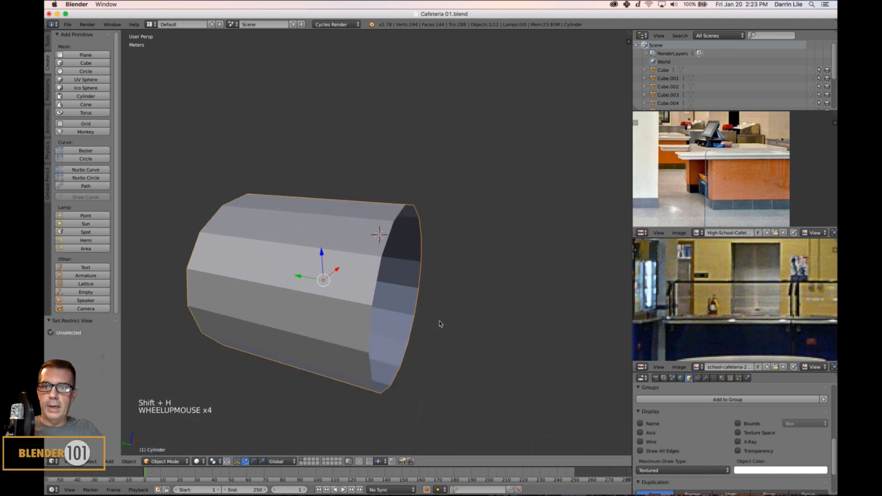
middle_click_drag(437, 323, 479, 311, "shift")
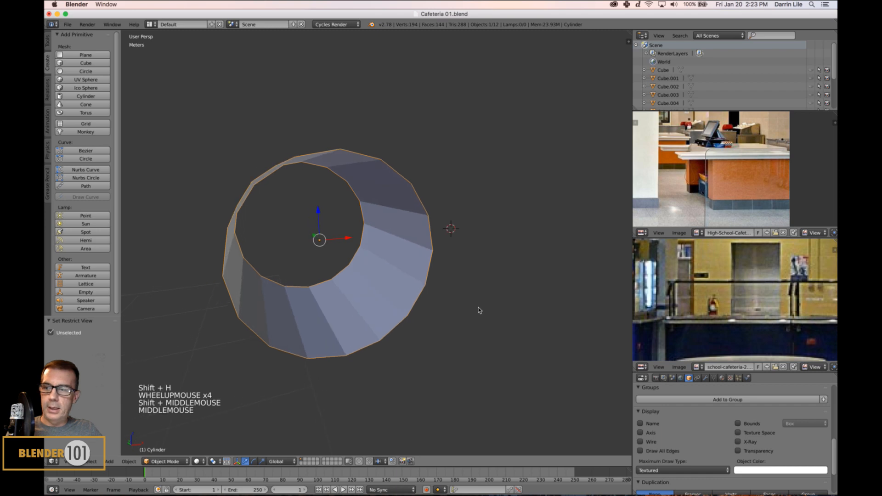
key("KP_3")
middle_click_drag(358, 326, 420, 345)
key("Tab")
key("Tab")
key("alt+h")
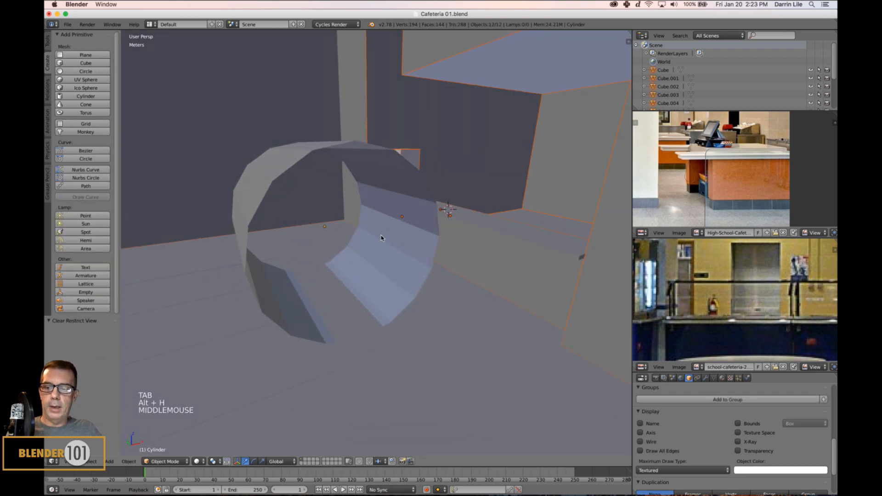
Delete twelve adjacent faces of the cylinder, keeping only a curved strip of four faces
right_click(391, 250)
right_click(387, 269)
key("Tab")
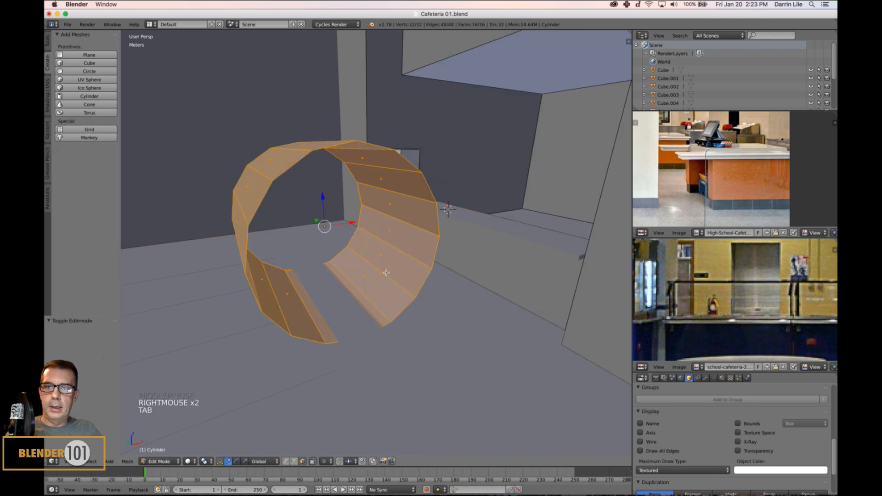
mouse_move(387, 269)
middle_mouse_down()
mouse_move(396, 279)
mouse_move(377, 271)
middle_mouse_up()
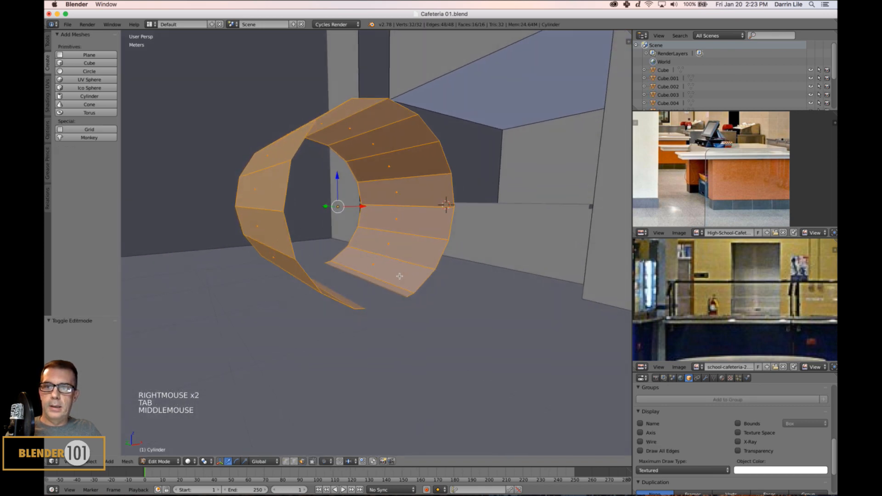
right_click(278, 227)
right_click(306, 277, "shift")
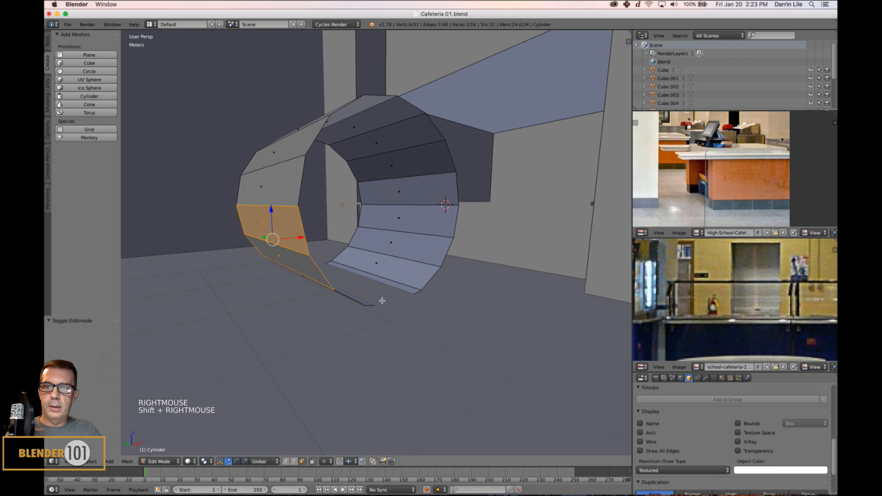
middle_click_drag(382, 301, 375, 311)
right_click(289, 324, "shift")
right_click(314, 323, "shift")
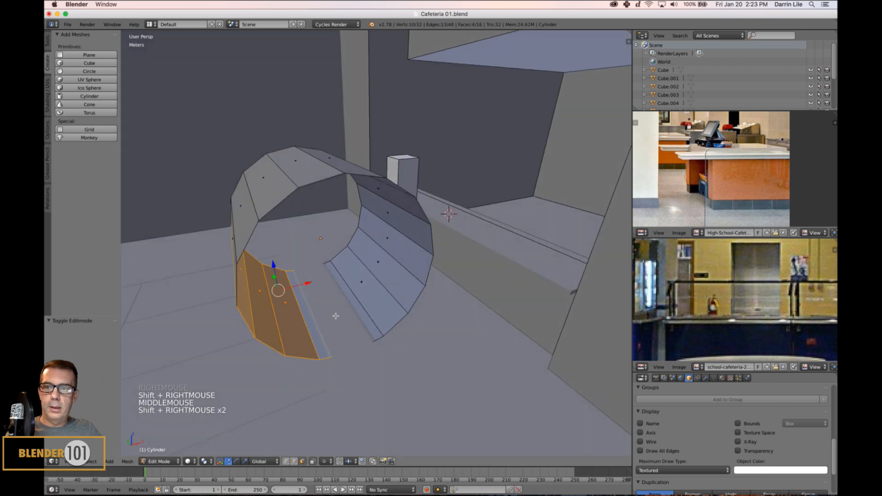
right_click(345, 313, "shift")
right_click(368, 301, "shift")
right_click(385, 282, "shift")
right_click(390, 245, "shift")
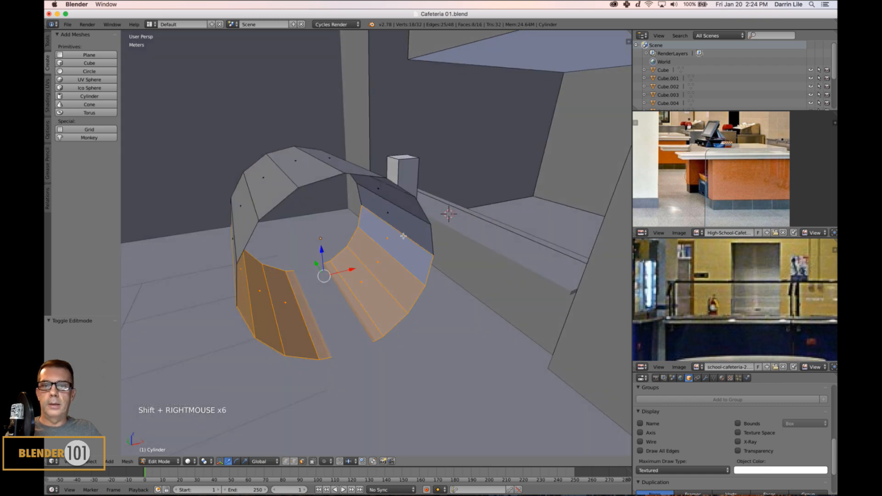
right_click(394, 212, "shift")
right_click(400, 196, "shift")
middle_click_drag(401, 195, 354, 218)
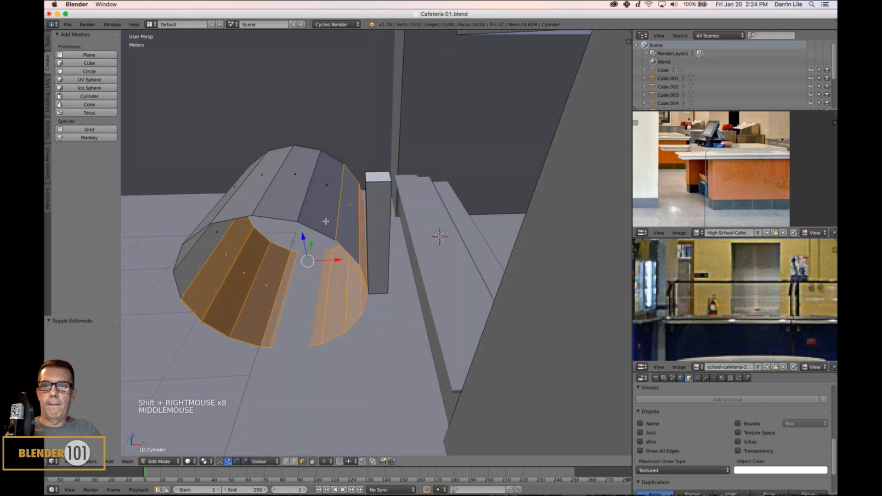
right_click(325, 221, "shift")
right_click(285, 207, "shift")
key("x")
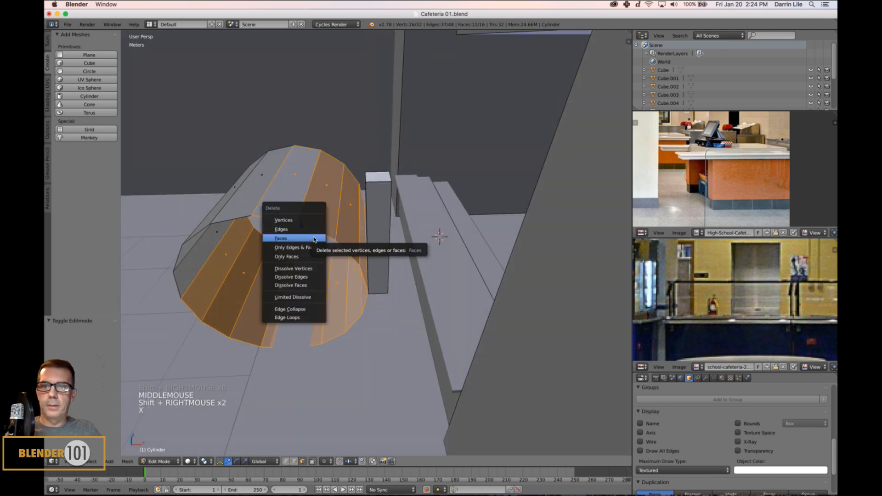
left_click(294, 238)
middle_click_drag(315, 270, 364, 299)
key("Tab")
scroll(448, 256, "down", 3)
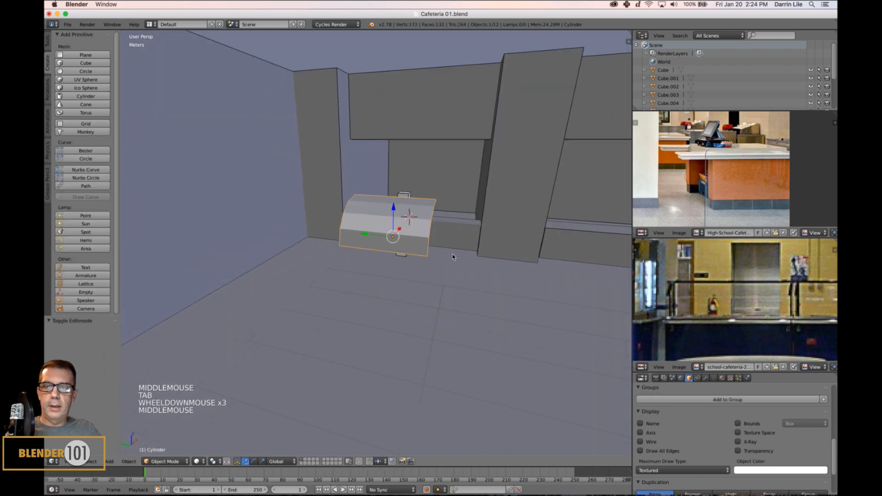
Scale the curved strip by about 0.542 along X and by about 0.684 uniformly
middle_click_drag(449, 256, 394, 243)
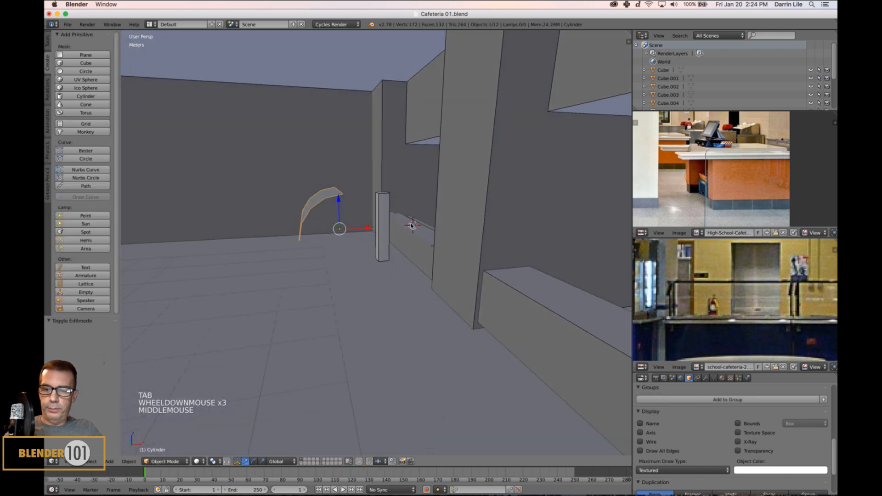
key("s")
key("s")
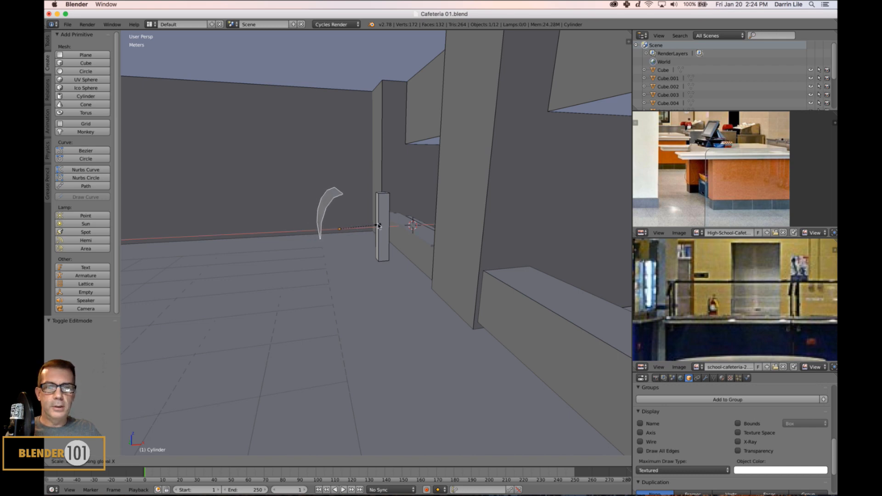
left_click(378, 225)
mouse_move(379, 226)
middle_mouse_down()
mouse_move(380, 244)
mouse_move(368, 236)
middle_mouse_up()
key("s")
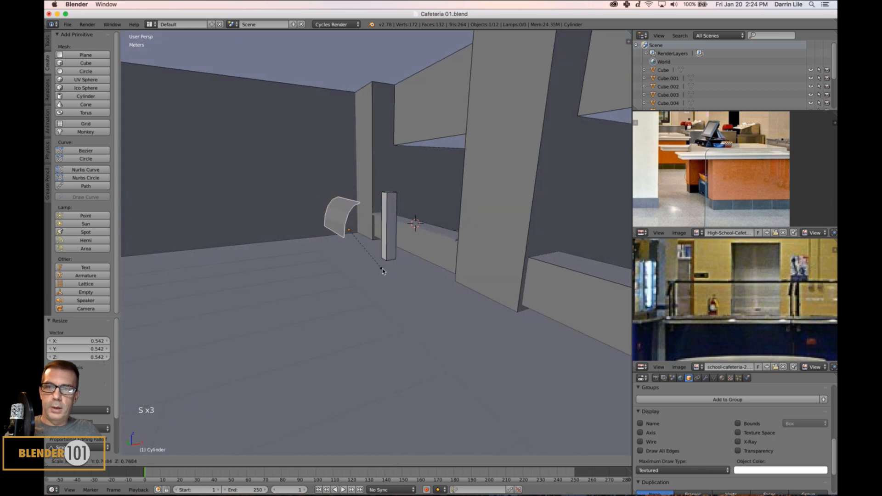
left_click(379, 267)
scroll(386, 258, "up", 3)
middle_click_drag(386, 259, 368, 239)
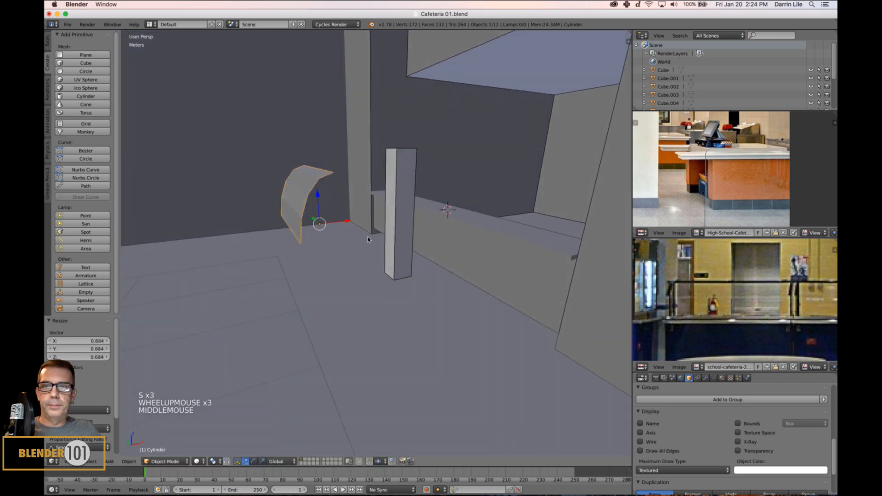
Move the curved strip about 2.41 m along X onto the serving counter
left_click(341, 221)
left_click_drag(339, 231, 485, 196)
key("KP_Decimal")
scroll(363, 296, "down", 5)
middle_click_drag(363, 296, 394, 315)
scroll(374, 339, "up", 1)
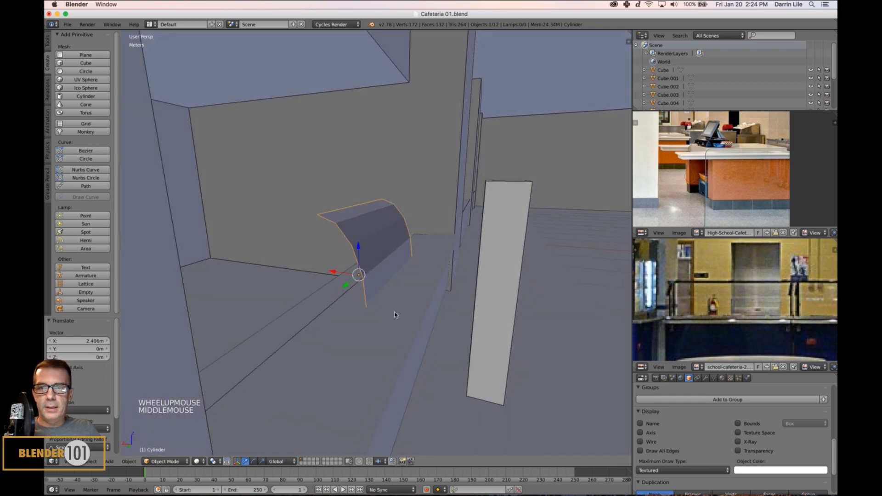
Shift the curved strip about 6.1 cm farther along X over the counter
key("g")
key("x")
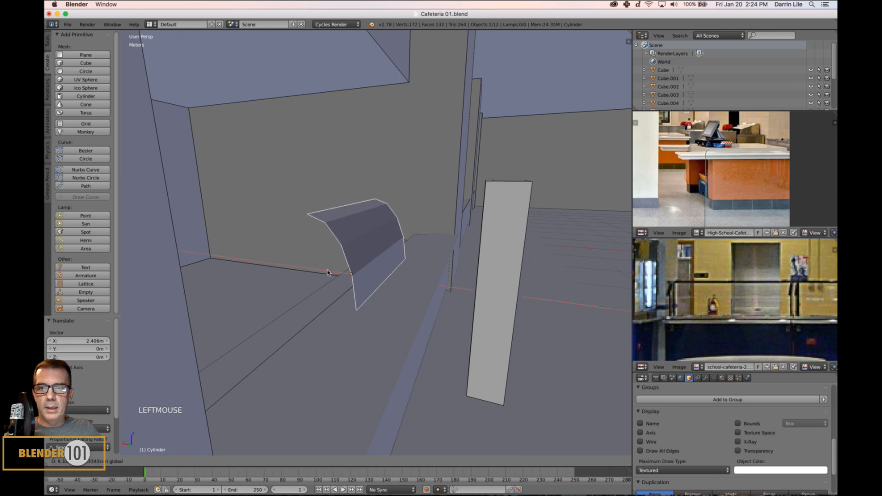
left_click(330, 272)
scroll(395, 324, "down", 2)
middle_click_drag(395, 325, 367, 334)
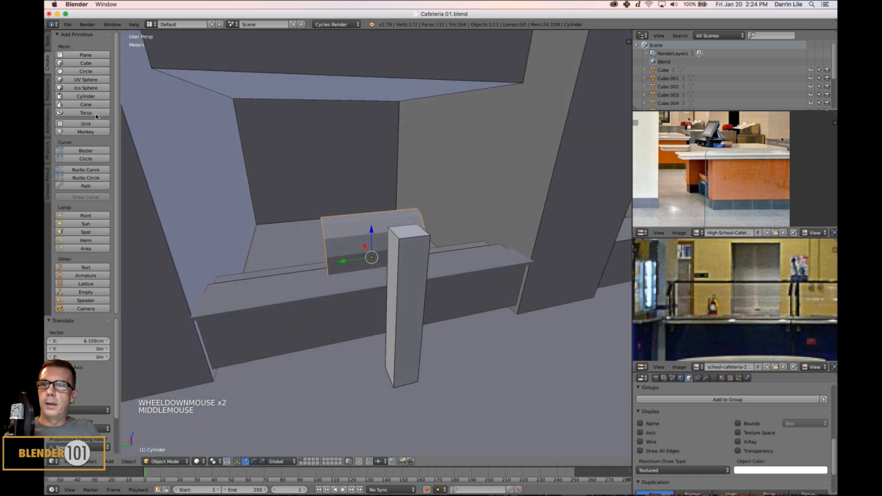
Scale the curved strip down slightly and move it about -9.5 cm along X
middle_click_drag(380, 278, 383, 271)
key("s")
key("s")
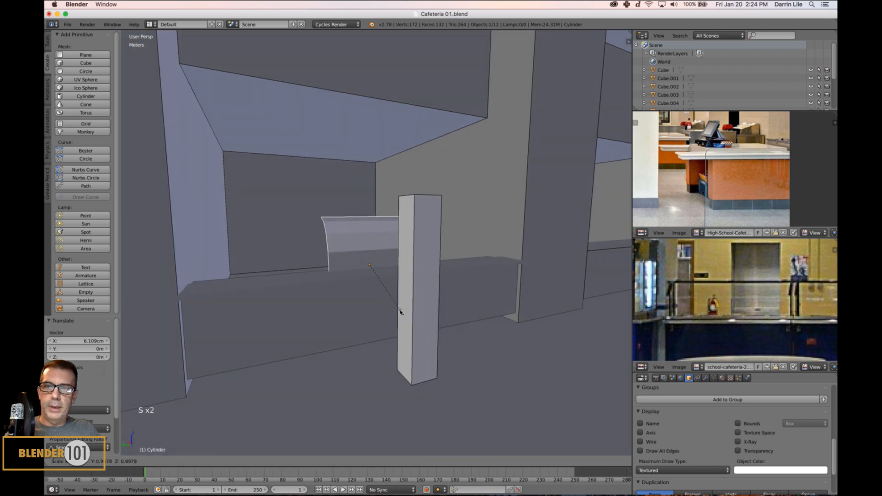
left_click(392, 305)
middle_click_drag(392, 305, 390, 298)
left_click_drag(344, 254, 349, 264)
middle_click_drag(450, 299, 389, 305)
scroll(429, 296, "down", 2)
Check the counter in the school-cafeteria reference photo and move the curved strip about 90 cm along Y
scroll(693, 294, "down", 2)
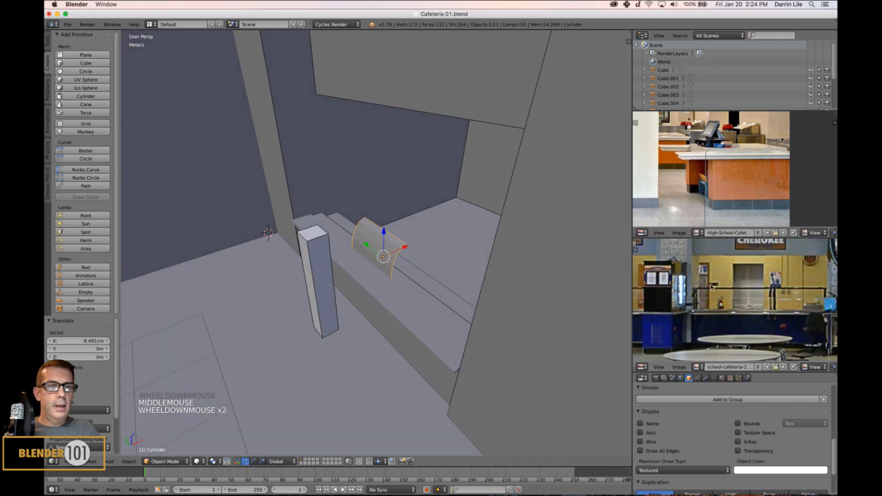
middle_click_drag(694, 284, 653, 297)
scroll(694, 292, "down", 2)
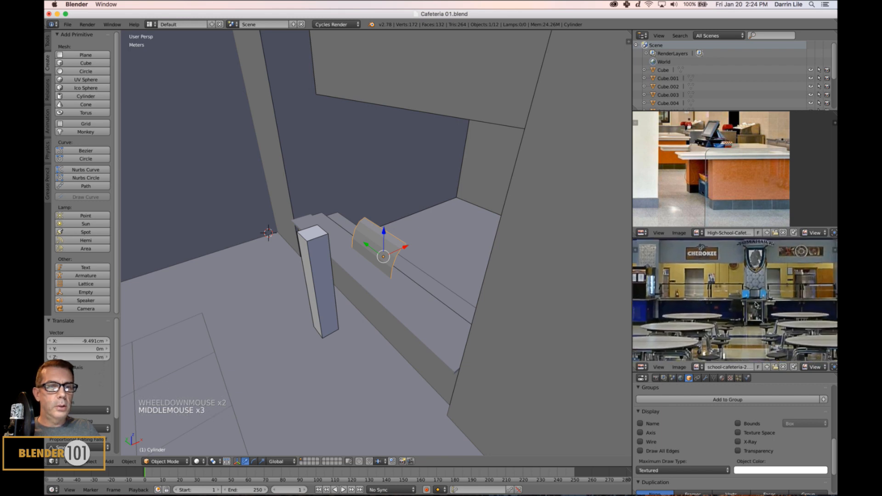
middle_click_drag(800, 312, 759, 312)
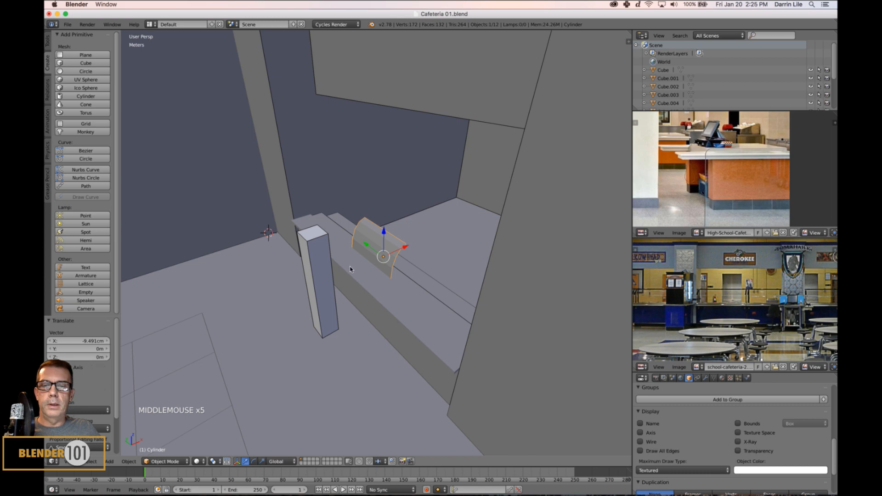
middle_click_drag(350, 269, 373, 277)
left_click_drag(352, 247, 312, 244)
middle_click_drag(312, 244, 315, 242)
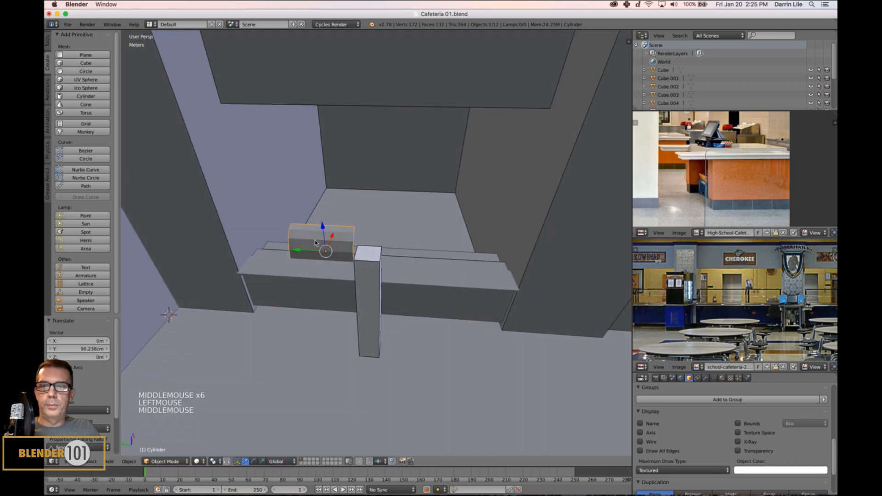
Set the curved strip's origin to its geometry
left_click(47, 41)
left_click(70, 137)
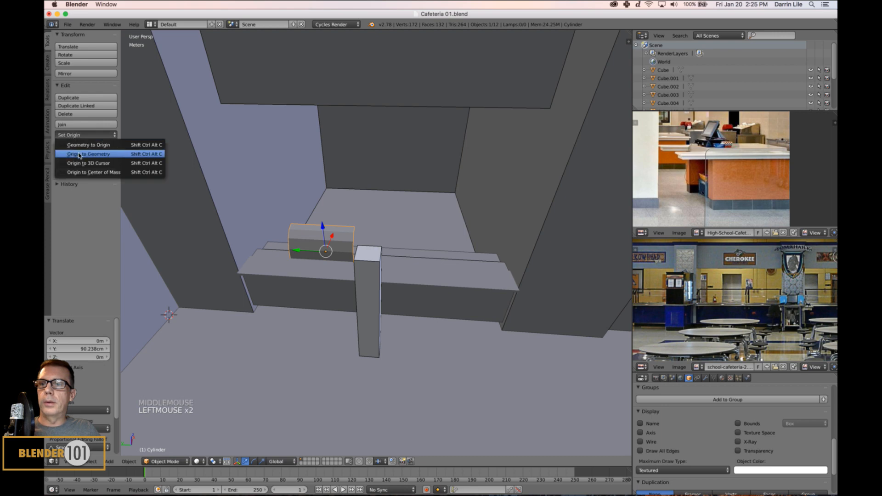
left_click(79, 154)
Stretch the curved strip by about 1.779 along Y and move it about 25 cm along Y
middle_click_drag(362, 271, 360, 272)
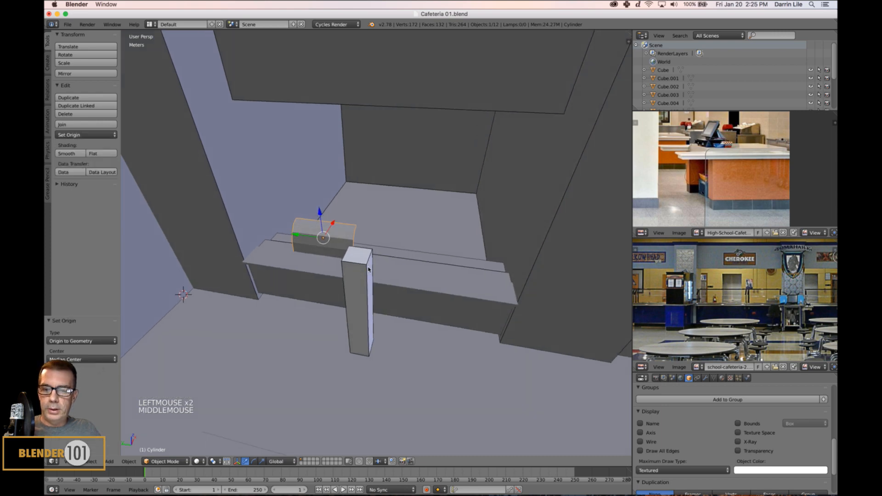
key("s")
key("s")
left_click(362, 266)
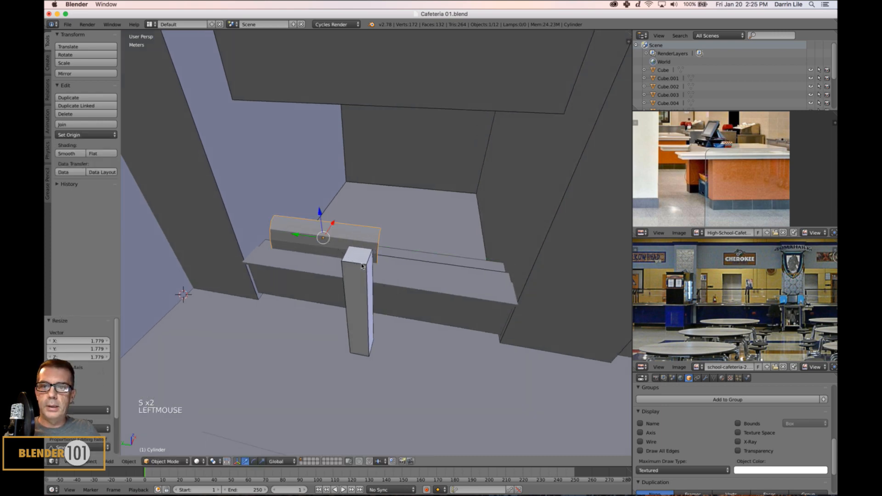
left_click_drag(294, 239, 282, 233)
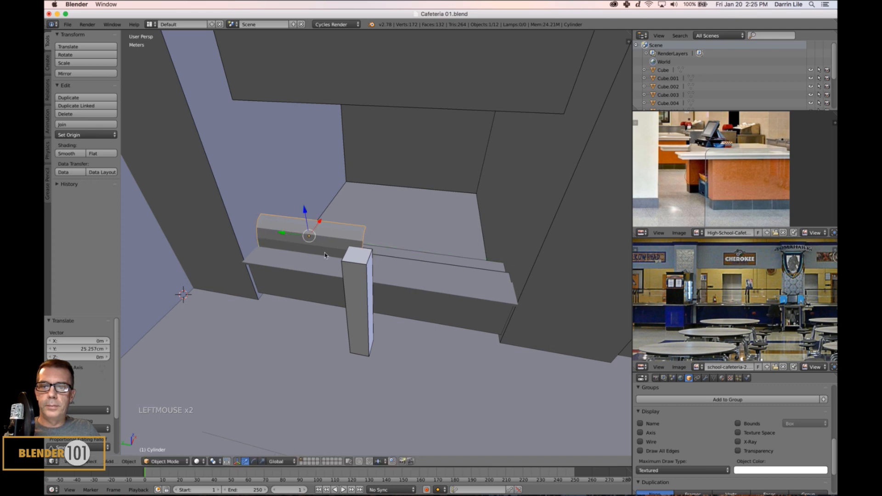
Center the strip along the counter by moving it about -1.09 m along Y, and stretch it by about 2.217 along Y
scroll(317, 244, "up", 3)
middle_click_drag(316, 244, 333, 256)
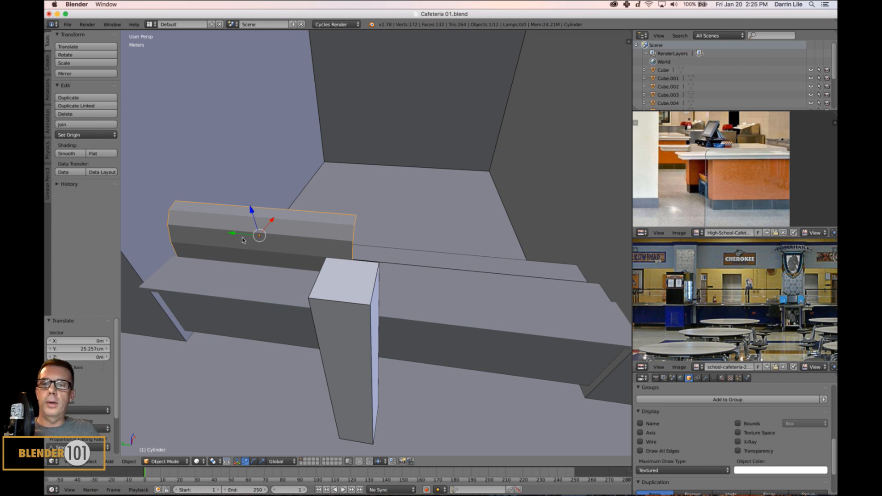
left_click_drag(242, 240, 355, 247)
middle_click_drag(356, 248, 449, 301)
key("s")
key("y")
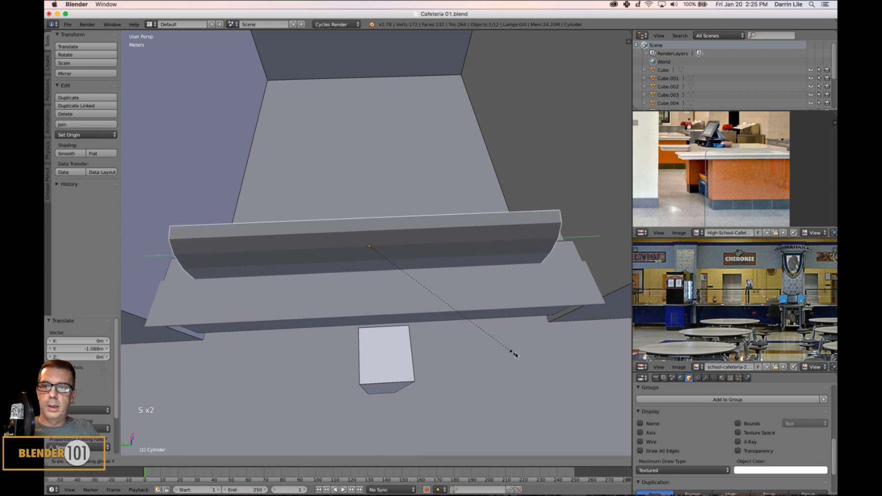
left_click(541, 373)
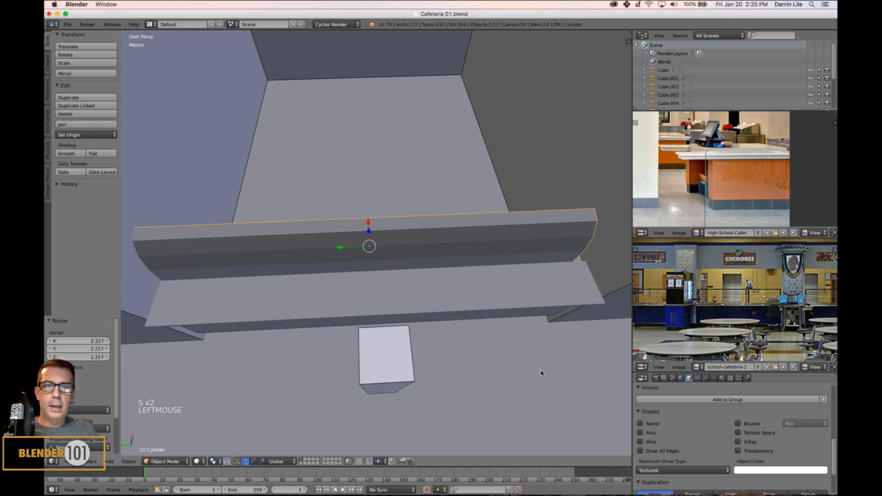
Fit the strip to the counter's ends: shift it about -8.1 cm along Y, scale it by about 1.024 along Y, and shift it about 1.2 cm back
left_click_drag(339, 248, 354, 253)
key("s")
key("s")
key("s")
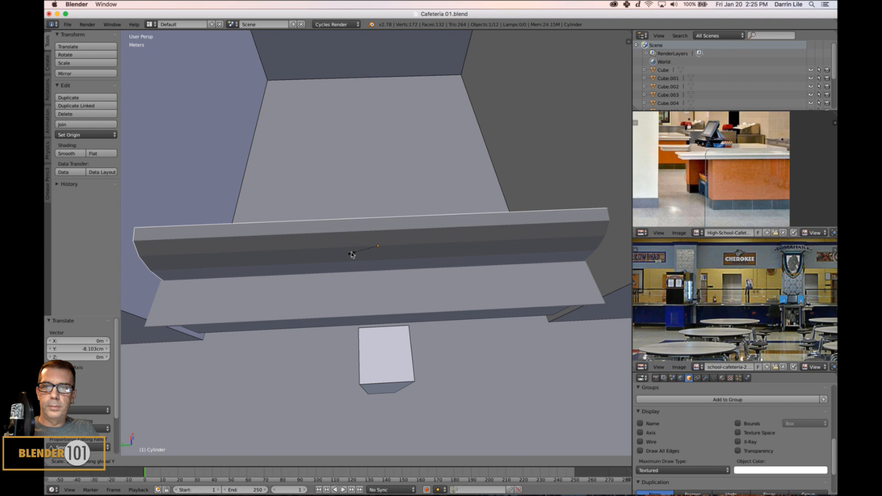
left_click(351, 249, "shift")
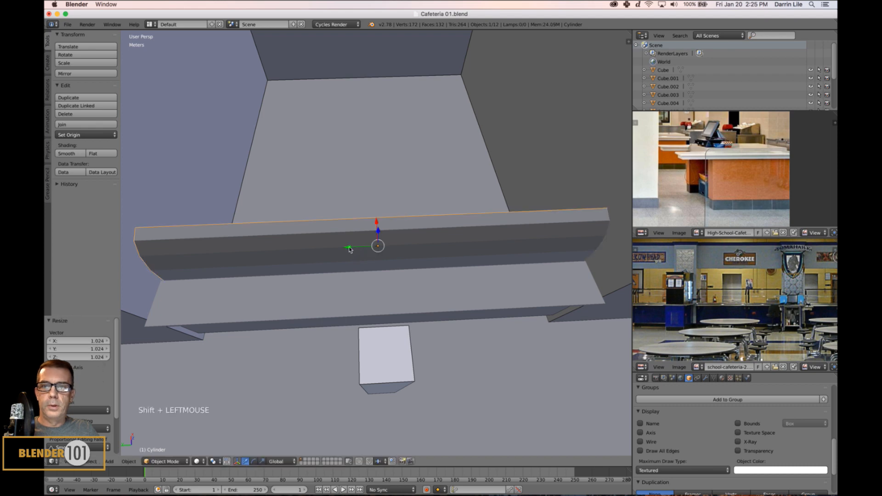
left_click(349, 248)
Examine how the guard above the serving counter is divided and supported in the school-cafeteria reference photo
middle_click_drag(347, 252, 524, 302)
scroll(399, 284, "down", 1)
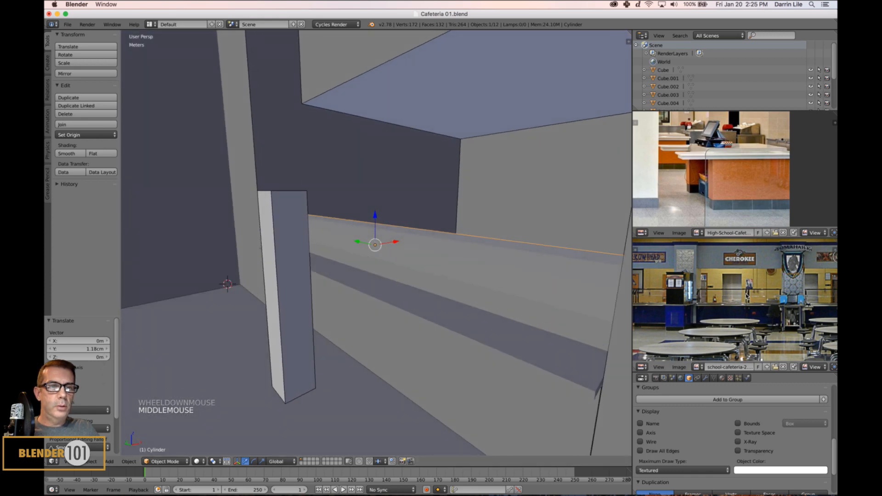
scroll(717, 303, "down", 2)
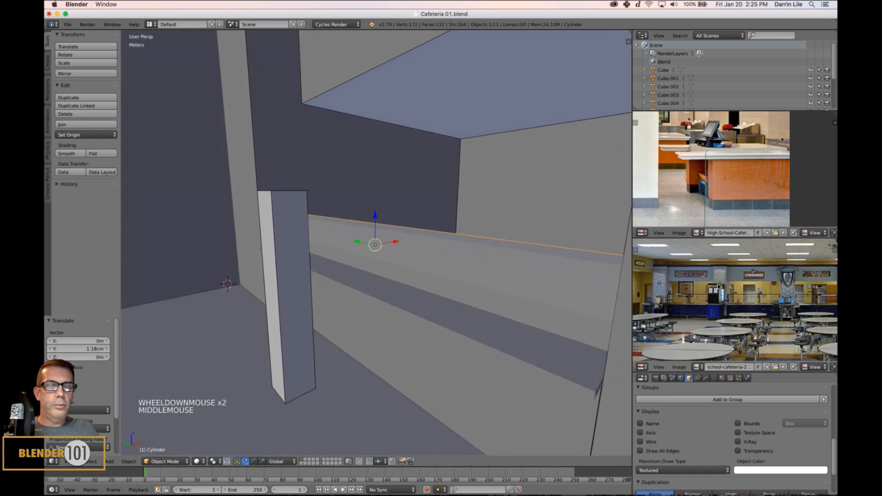
scroll(662, 285, "up", 4)
middle_click_drag(670, 309, 721, 304)
middle_click_drag(794, 303, 687, 288)
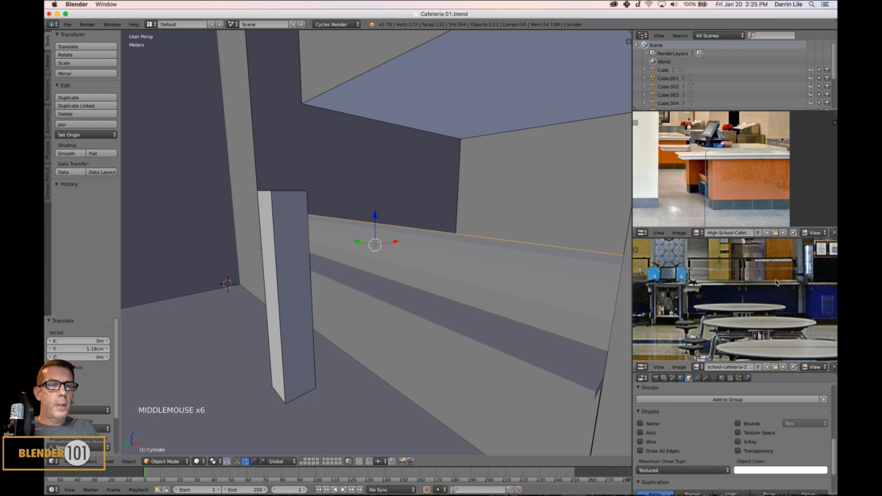
scroll(770, 289, "up", 3)
middle_click_drag(769, 289, 752, 295)
scroll(753, 286, "down", 2)
Add four evenly spaced loop cuts across the length of the curved guard
middle_click_drag(408, 276, 449, 282)
middle_click_drag(317, 305, 421, 282, "shift")
key("Tab")
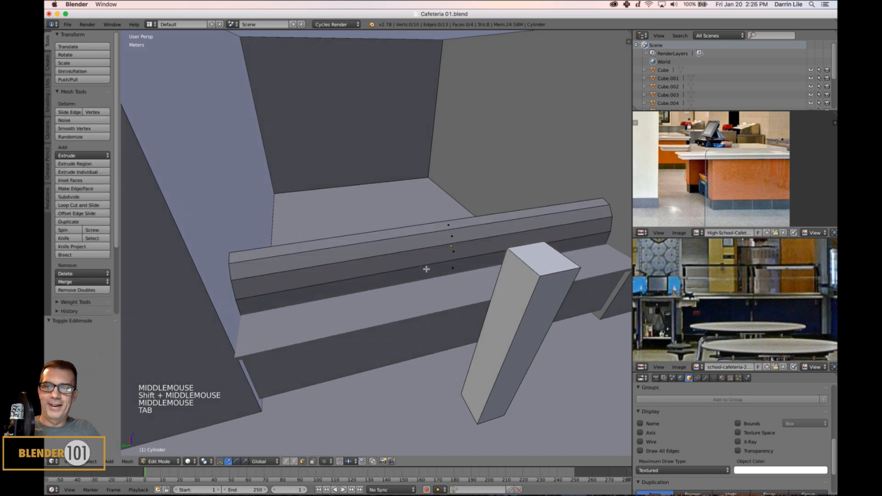
key("ctrl+r")
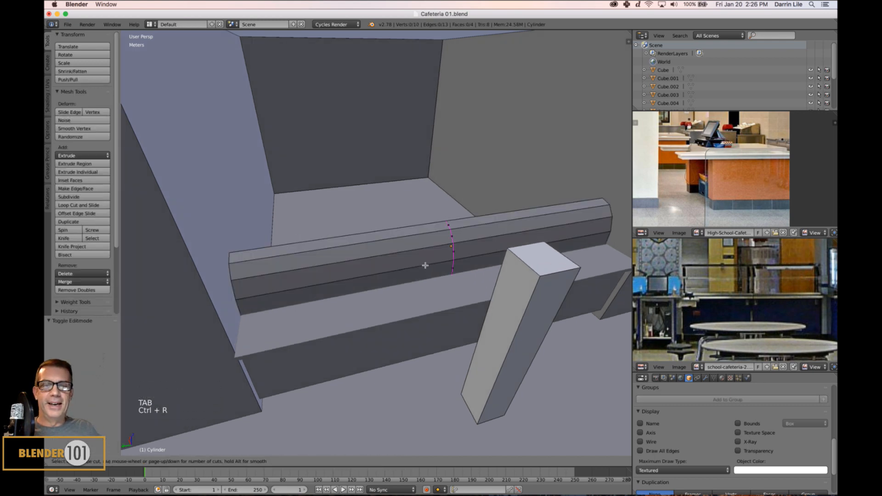
scroll(425, 265, "up", 1)
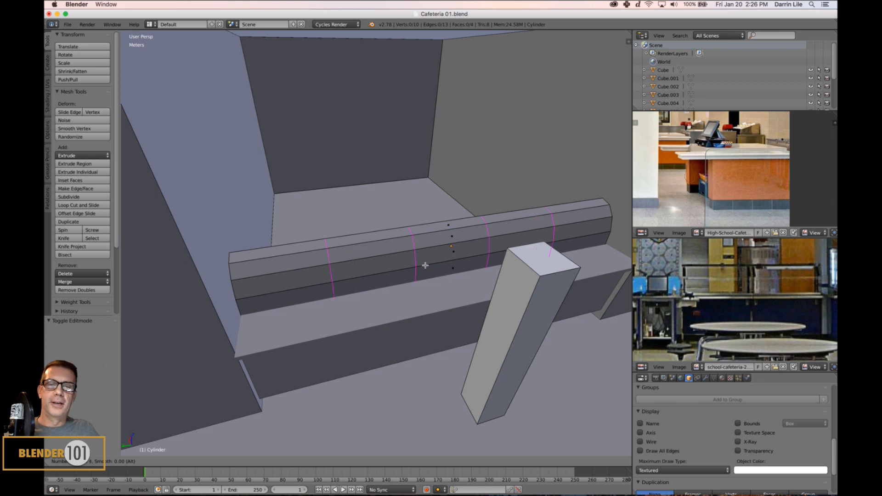
left_click(425, 265)
right_click(425, 265)
Spread the four new edge loops toward the guard's ends by scaling them about 1.642 along Y
key("s")
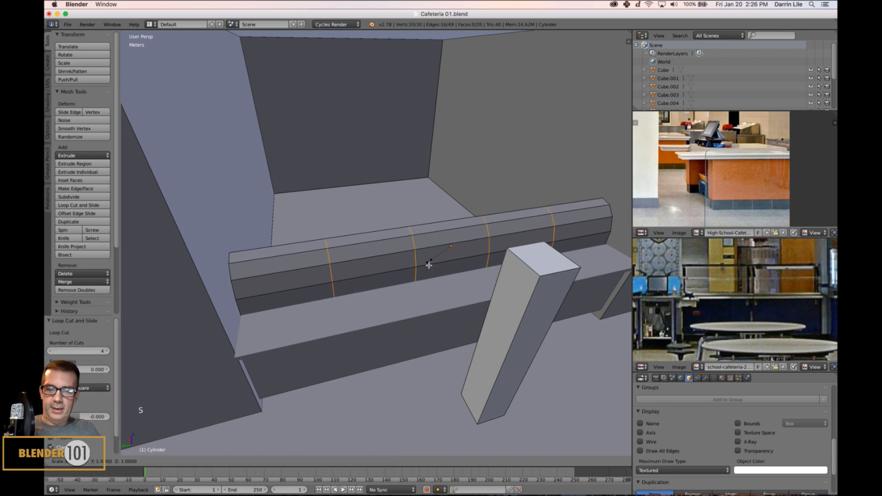
key("y")
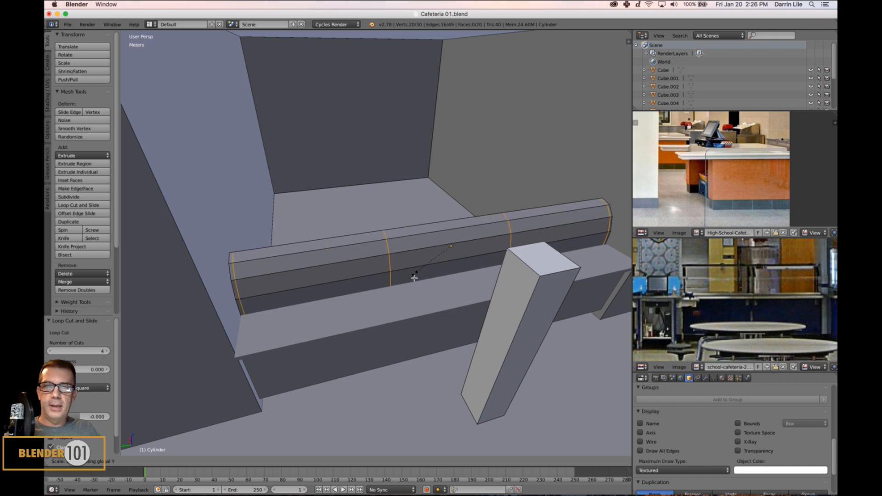
left_click(414, 278, "shift")
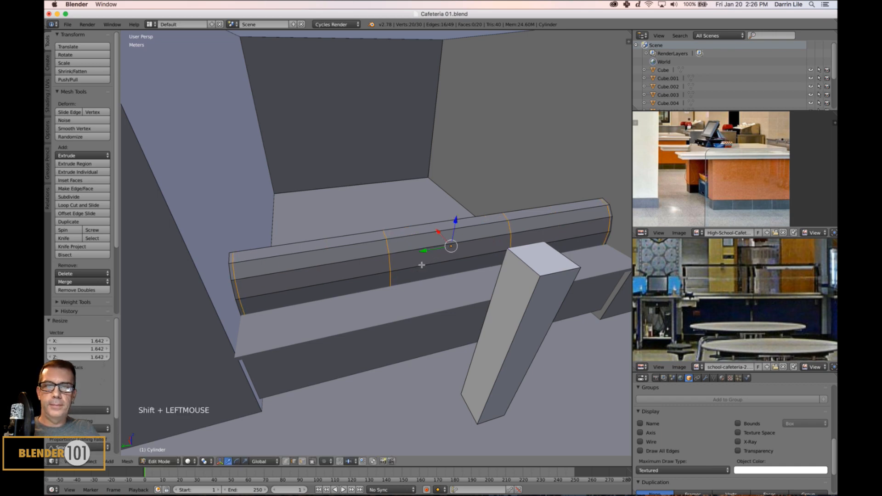
Bring the two middle edge loops together at the guard's center by scaling them to about 0.032 along Y
right_click(508, 246, "alt")
right_click(387, 260, "alt+shift")
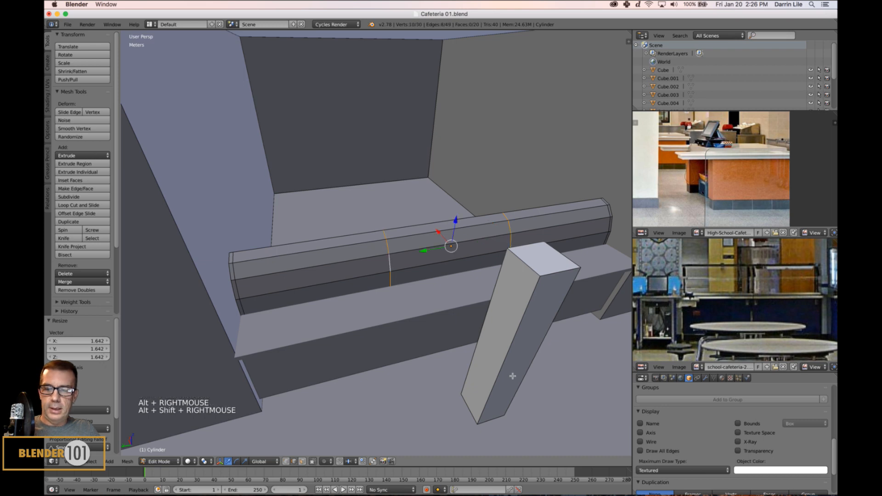
key("s")
key("y")
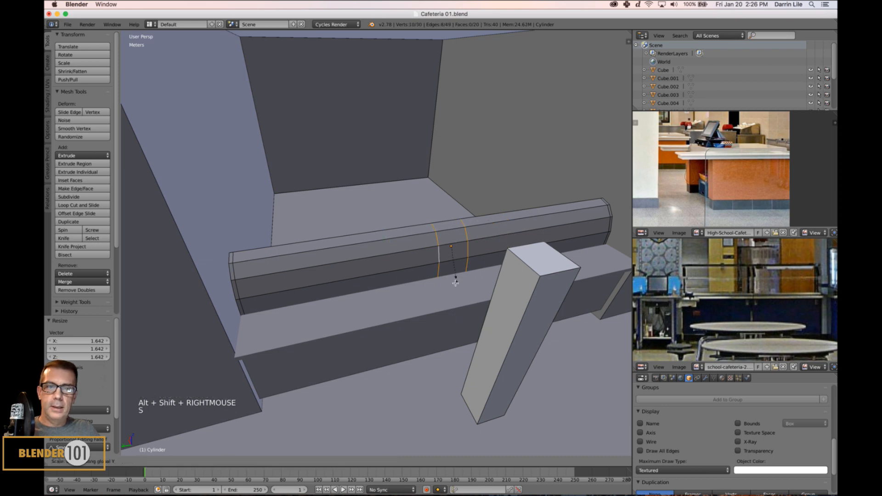
left_click(454, 254)
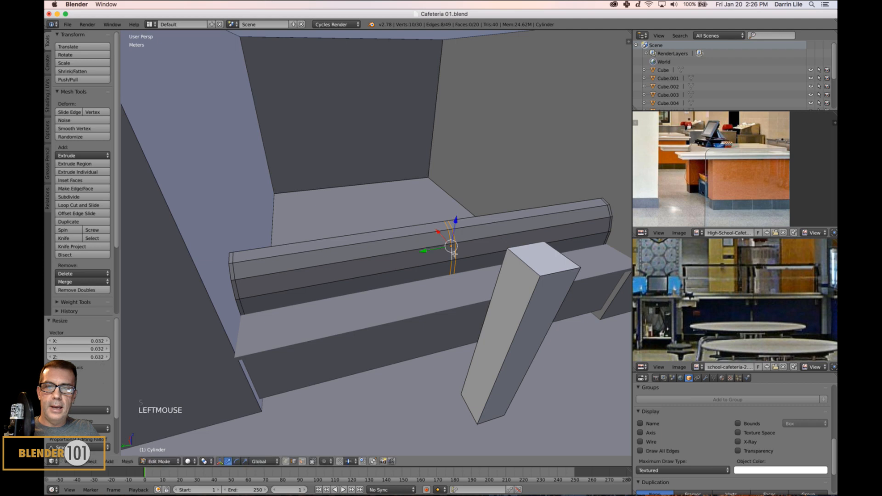
In face selection mode, select the narrow curved face strips at the guard's near end and its center
key("ctrl+Tab")
left_click(303, 267)
right_click(231, 260)
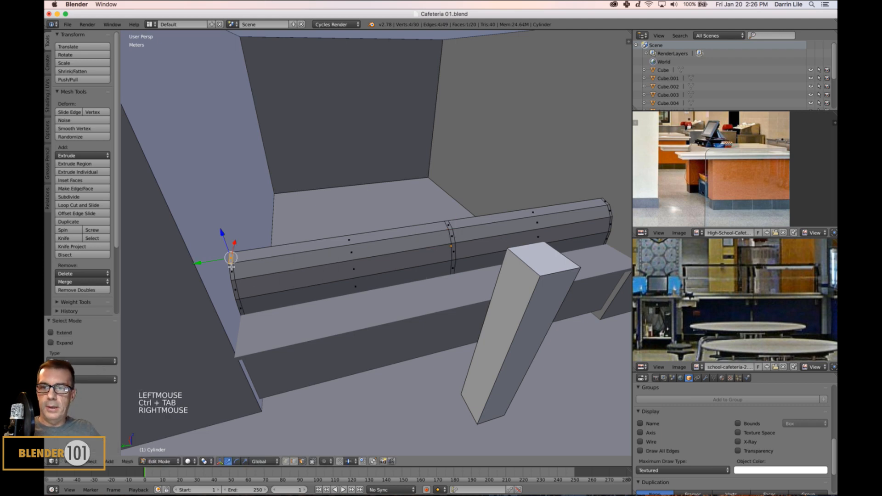
right_click(242, 311, "ctrl")
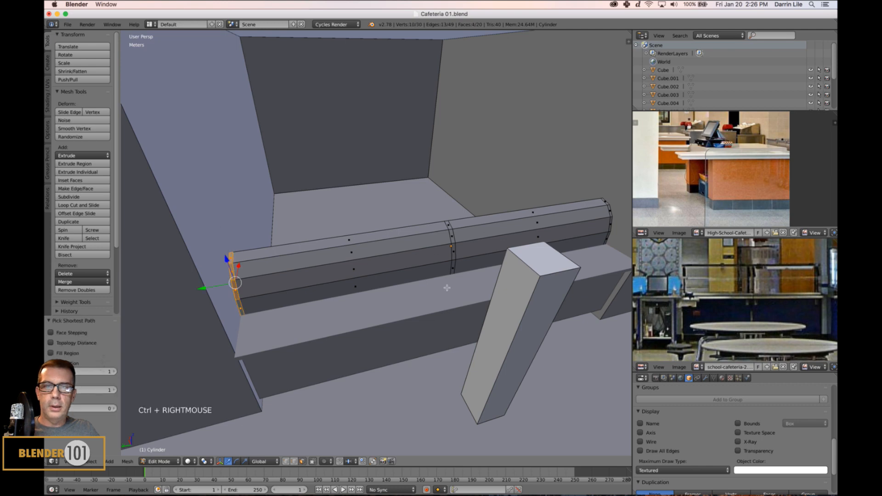
middle_click_drag(447, 288, 475, 285)
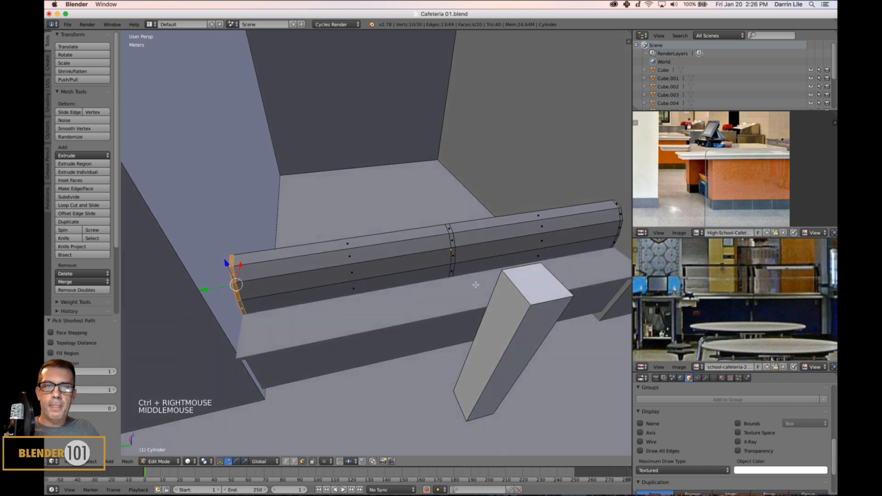
right_click(449, 233, "shift")
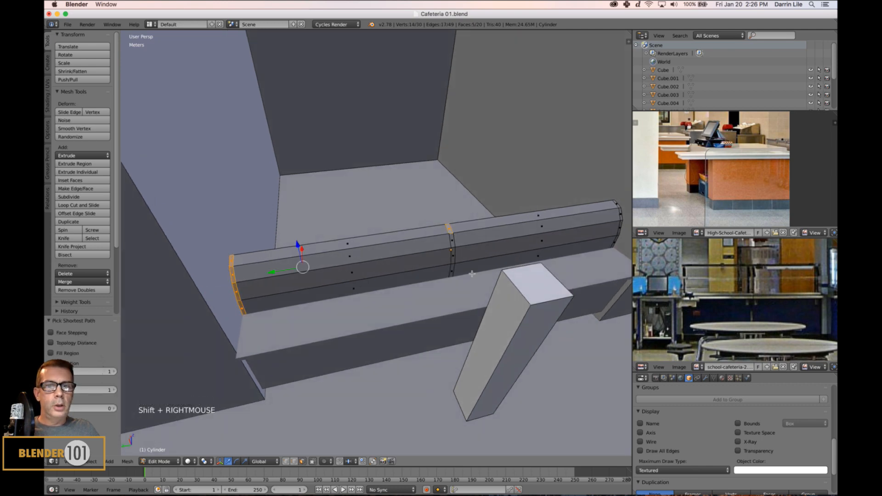
middle_click_drag(449, 233, 459, 270)
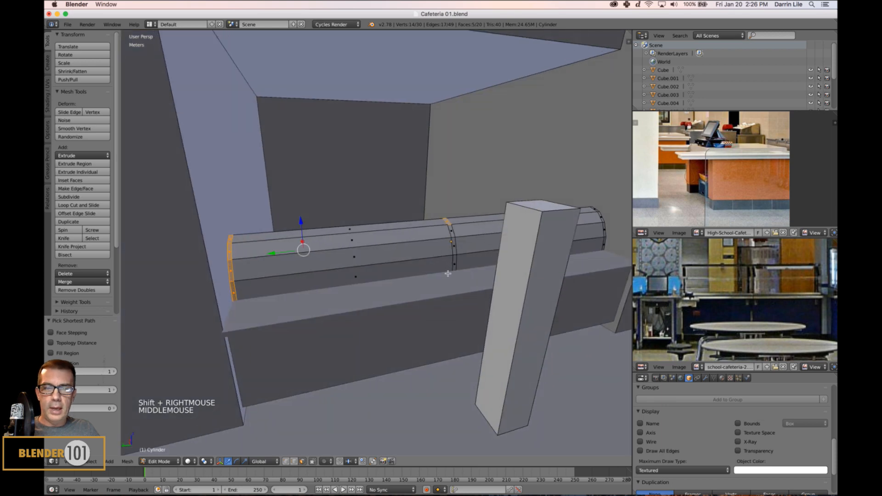
right_click(455, 267, "ctrl")
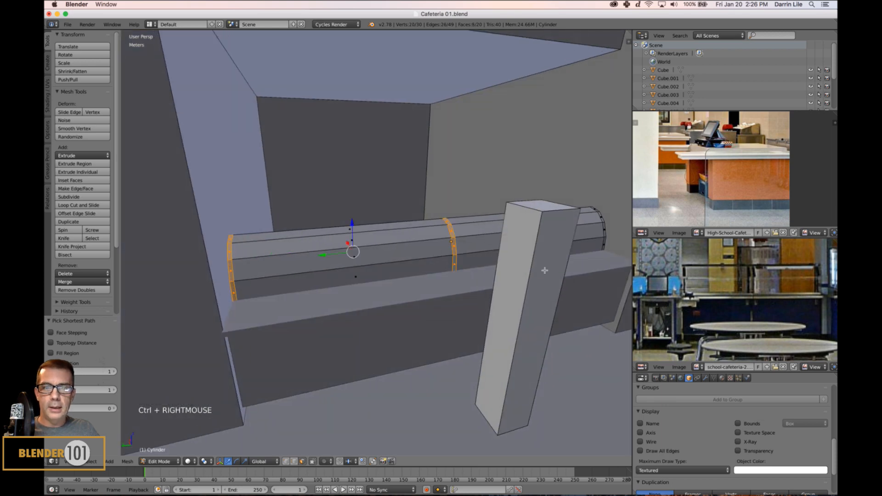
Add the narrow face strip at the guard's far end to the selection
middle_click_drag(544, 270, 440, 245)
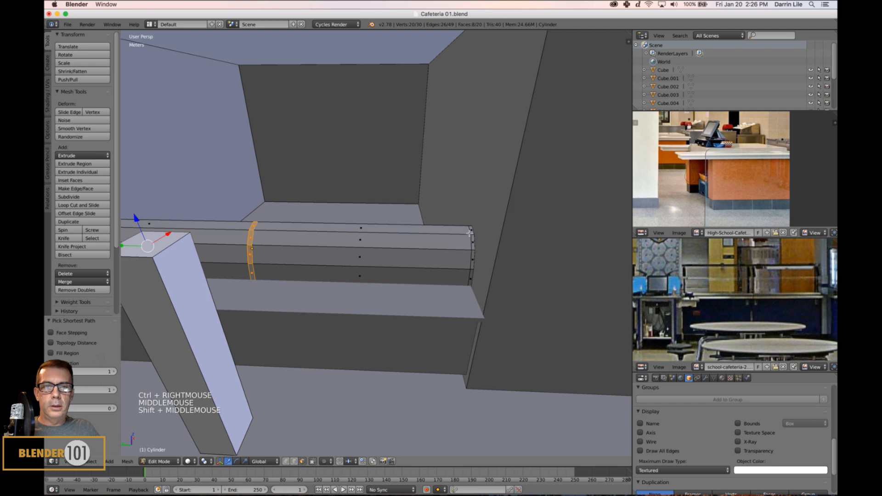
right_click(469, 233, "shift")
right_click(471, 283, "ctrl")
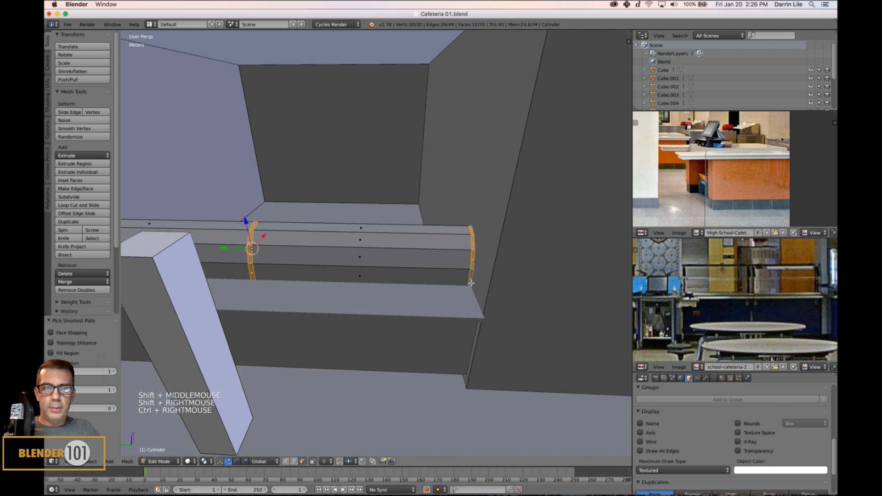
middle_click_drag(471, 283, 404, 292)
scroll(365, 286, "down", 2)
scroll(414, 282, "down", 2)
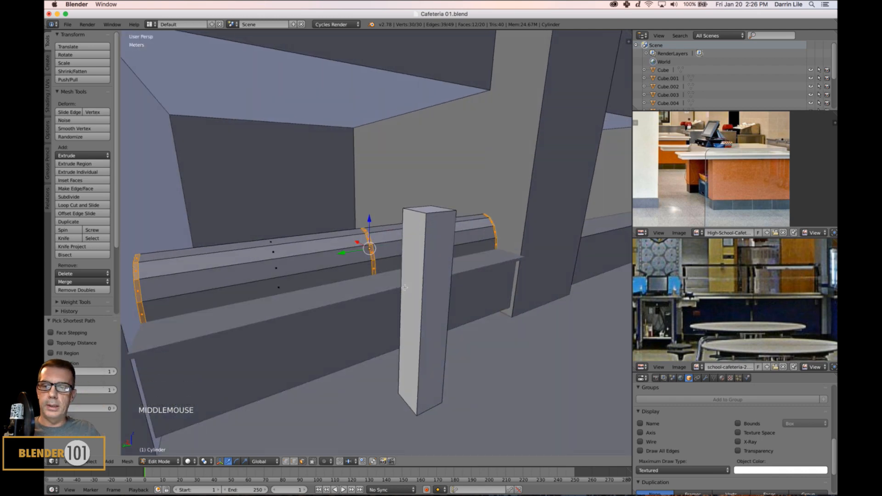
Set the pivot point to Individual Origins and extrude the three selected strips about 3.8 cm with Y locked to form raised bands
left_click(206, 461)
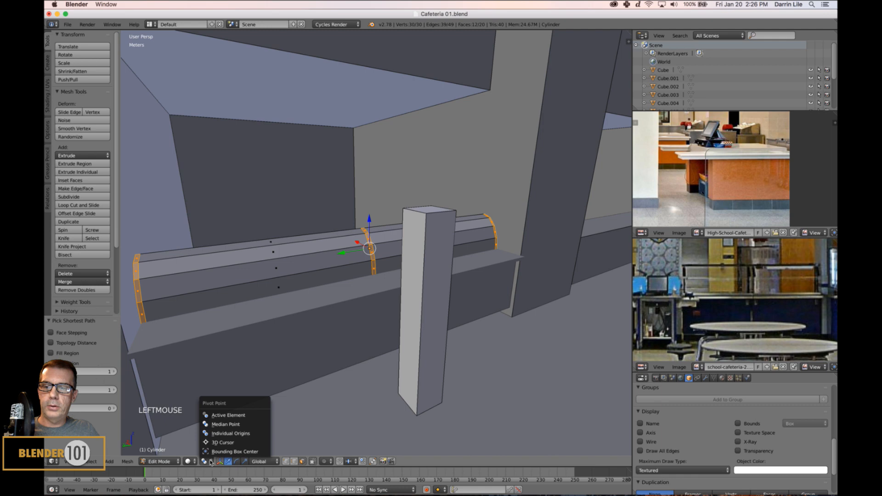
left_click(231, 434)
middle_click_drag(369, 361, 371, 366)
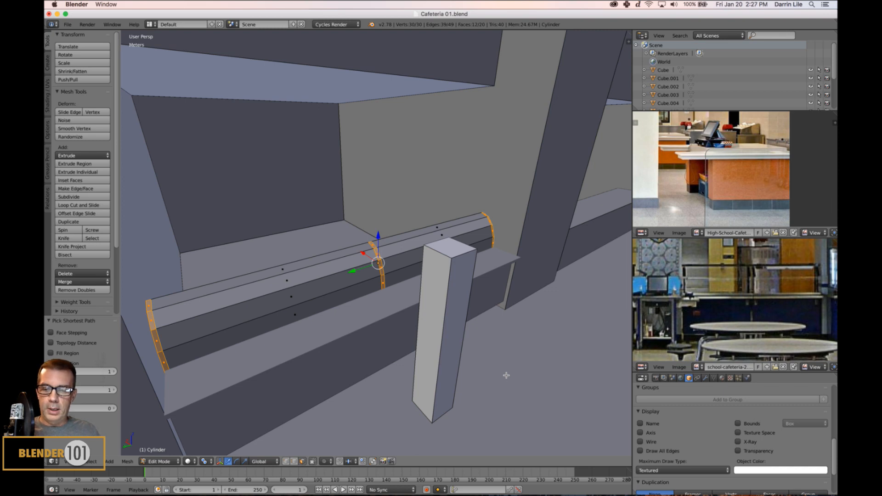
key("e")
key("shift+y")
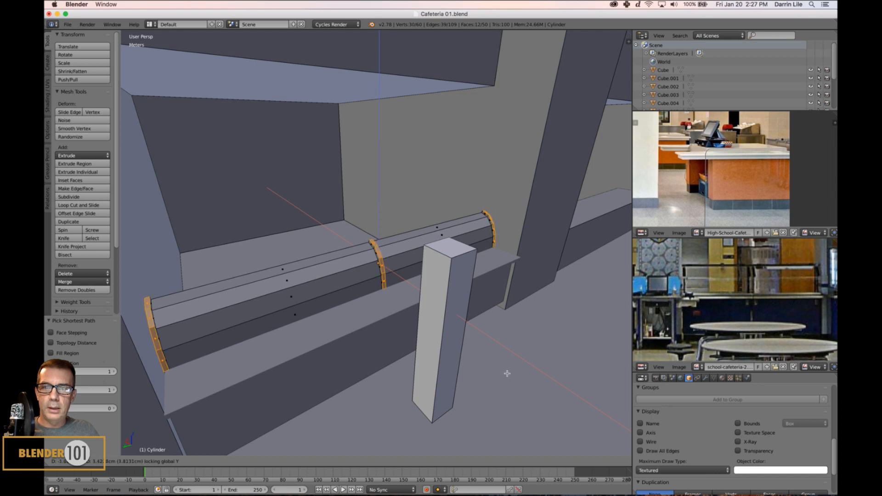
left_click(507, 374)
key("a")
key("Tab")
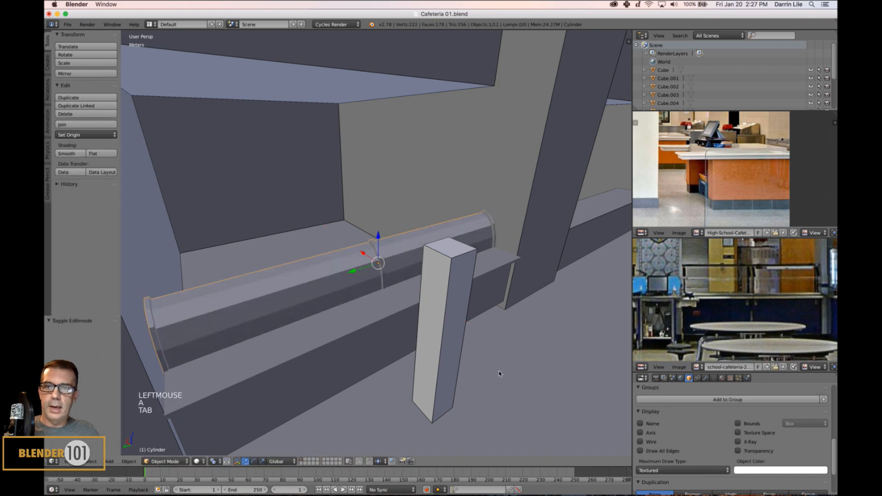
Apply smooth shading to the whole guard
middle_click_drag(502, 374, 449, 366)
scroll(474, 375, "up", 2)
scroll(452, 331, "down", 2)
middle_click_drag(452, 335, 420, 325)
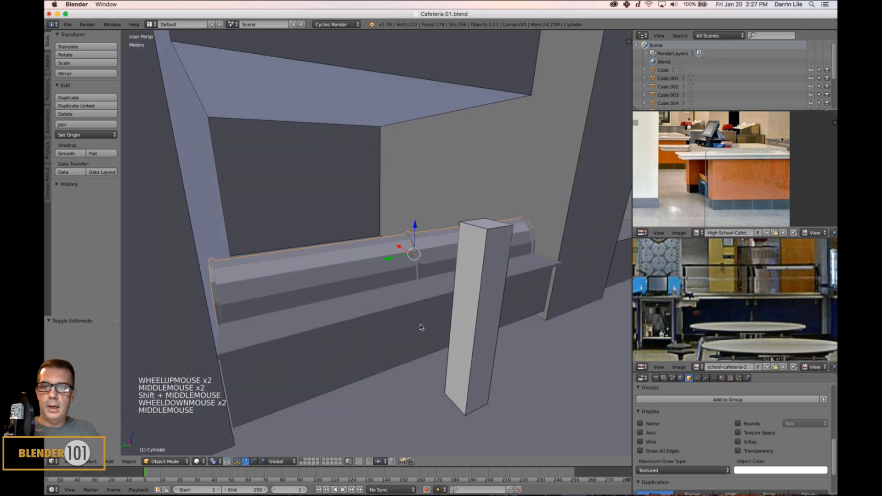
left_click(66, 153)
Select the edge loops where the first curved panel meets its end and center bands, and apply Edge Split to them
mouse_move(330, 262)
middle_mouse_down()
mouse_move(346, 283)
mouse_move(358, 277)
middle_mouse_up()
key("Tab")
scroll(357, 276, "up", 3)
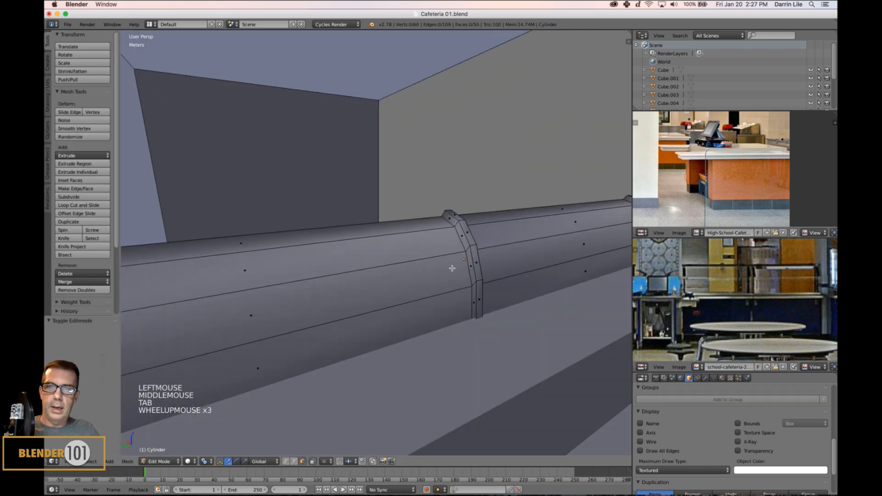
middle_click_drag(453, 269, 442, 278, "shift")
key("ctrl+Tab")
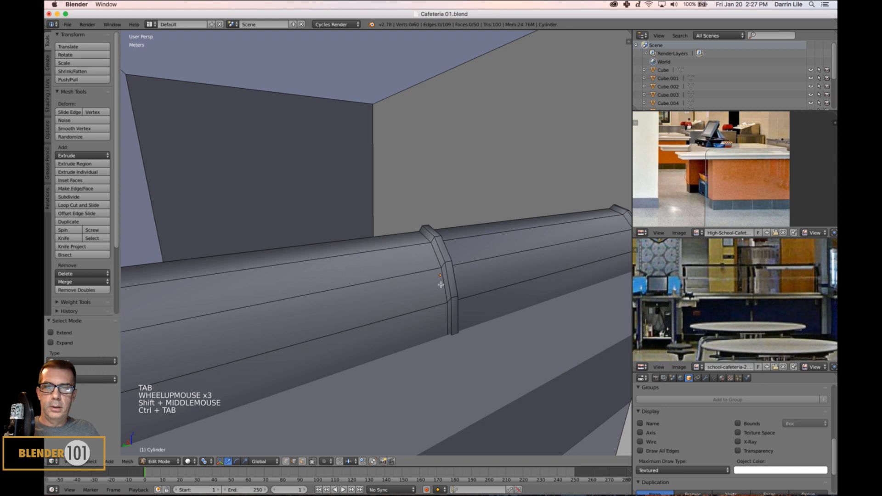
right_click(441, 285)
scroll(441, 284, "down", 1)
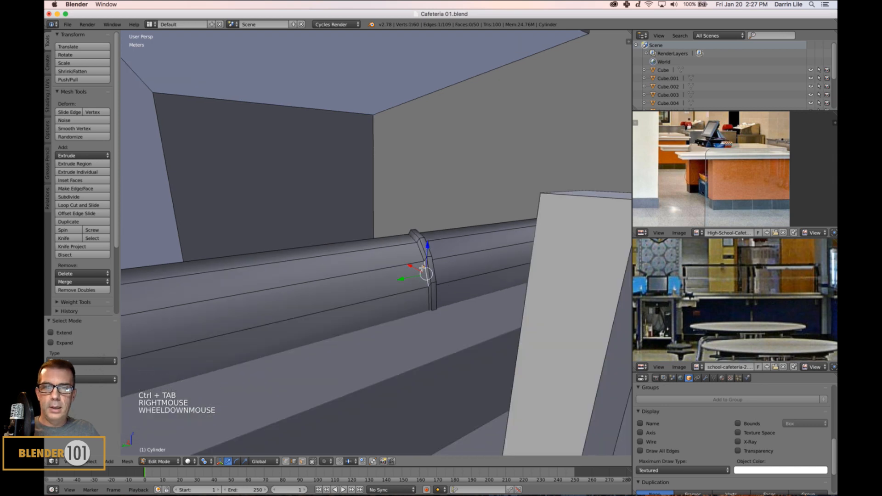
right_click(422, 269, "alt")
middle_click_drag(422, 269, 435, 281)
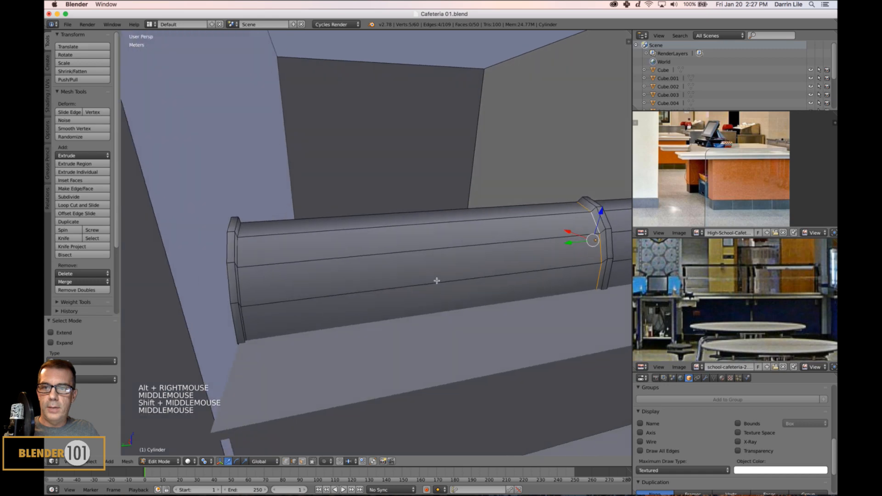
right_click(239, 254, "alt+shift")
key("ctrl+e")
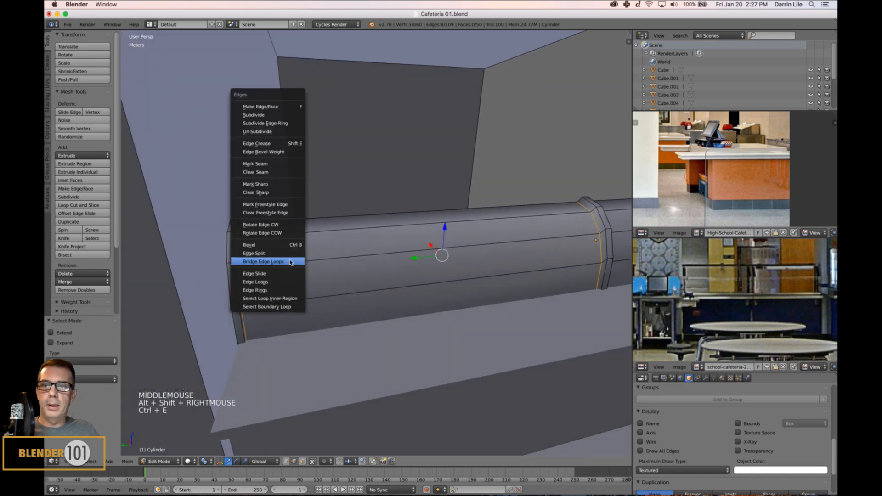
left_click(275, 254)
Select the linked faces of the separated panel and scale them by about 1.004 along Y
middle_click_drag(451, 283, 447, 285)
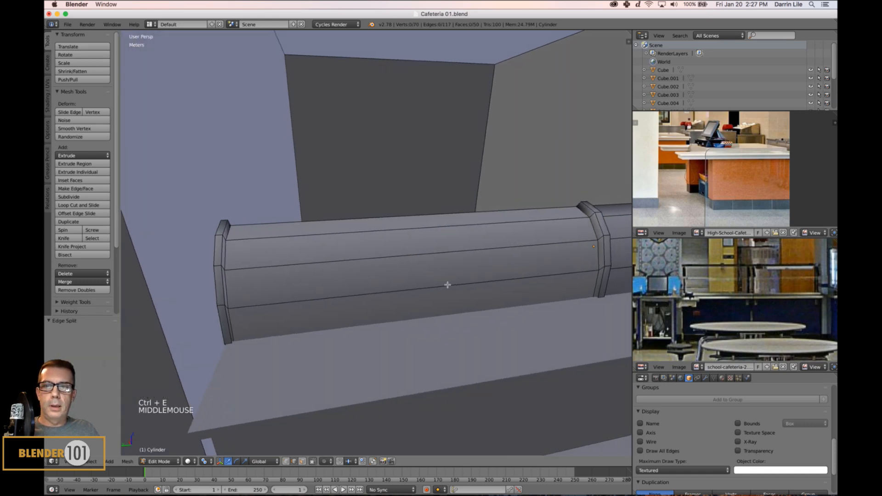
key("l")
key("l")
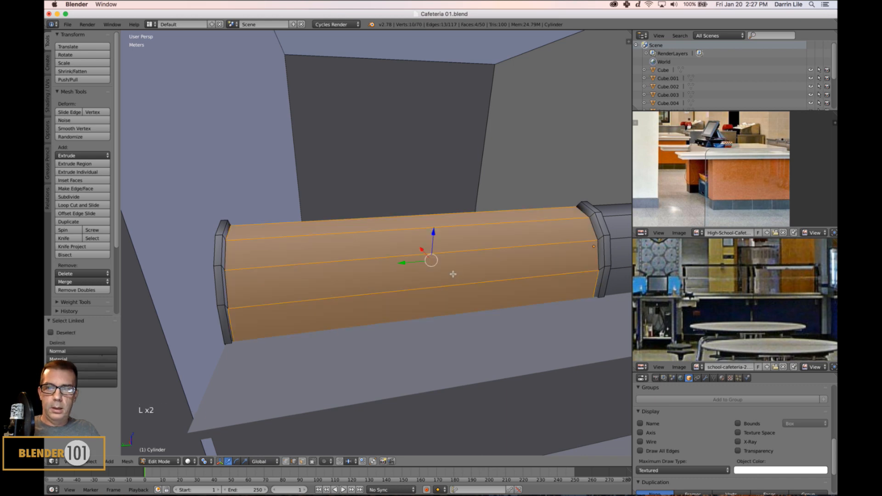
key("s")
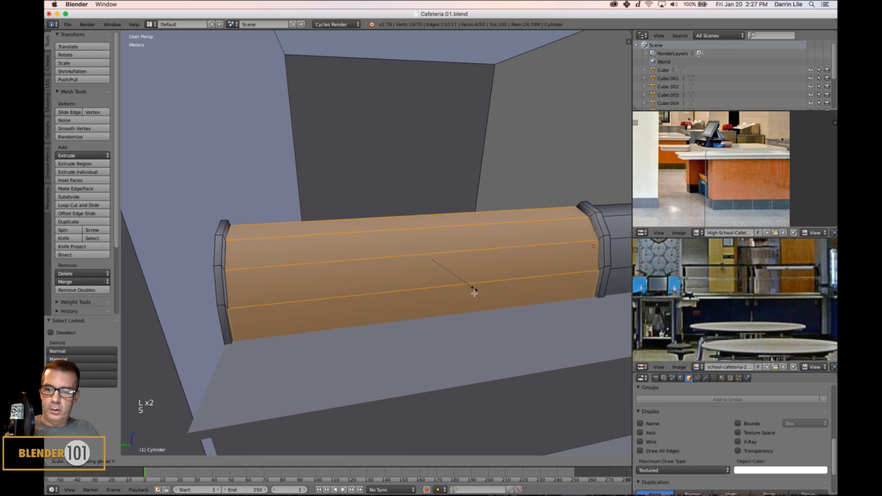
left_click(473, 292)
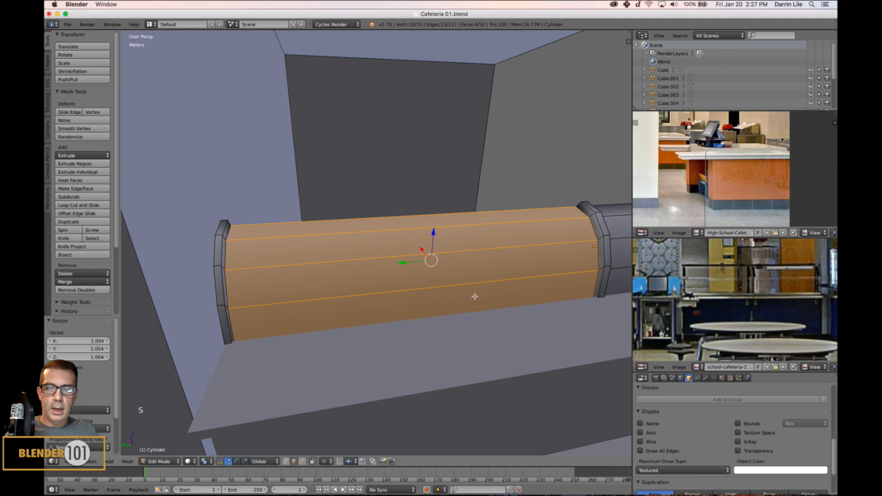
Select the edge loops where the guard's second curved panel meets its center and end bands, and apply Edge Split to them
key("Tab")
scroll(480, 298, "down", 3)
middle_click_drag(484, 301, 424, 286, "shift")
scroll(445, 299, "up", 3)
right_click(423, 286)
key("Tab")
key("Tab")
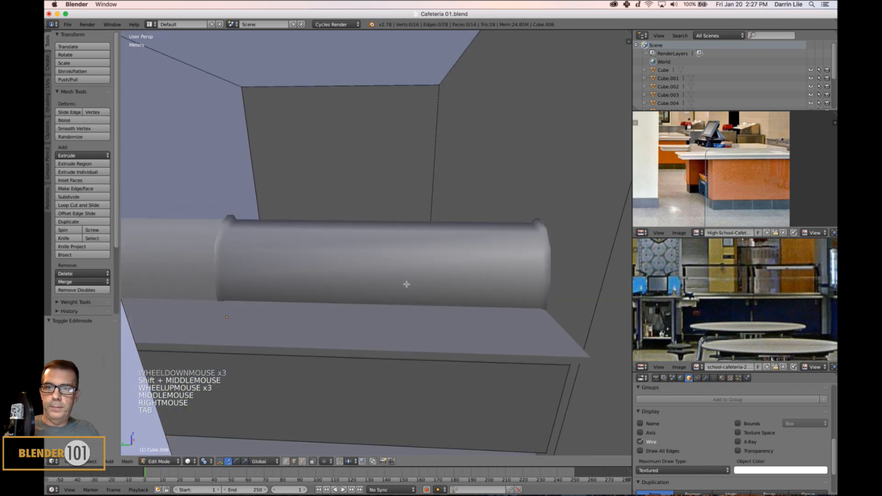
right_click(412, 269)
key("Tab")
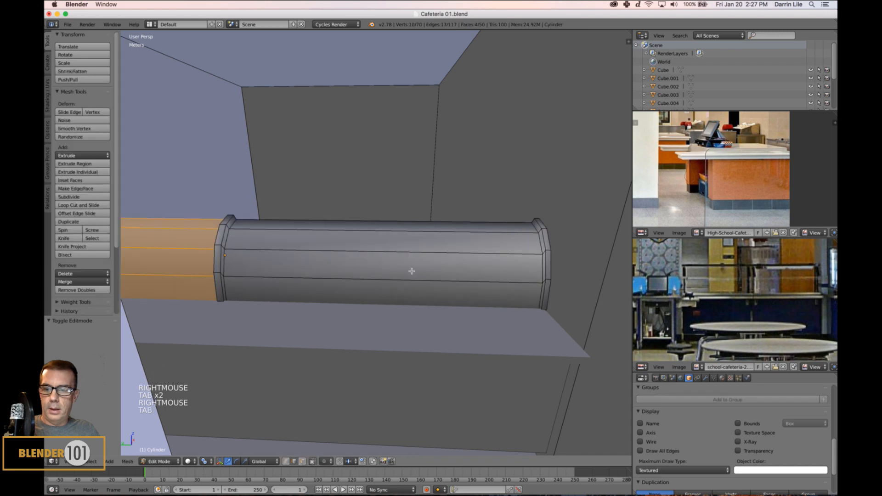
key("a")
key("a")
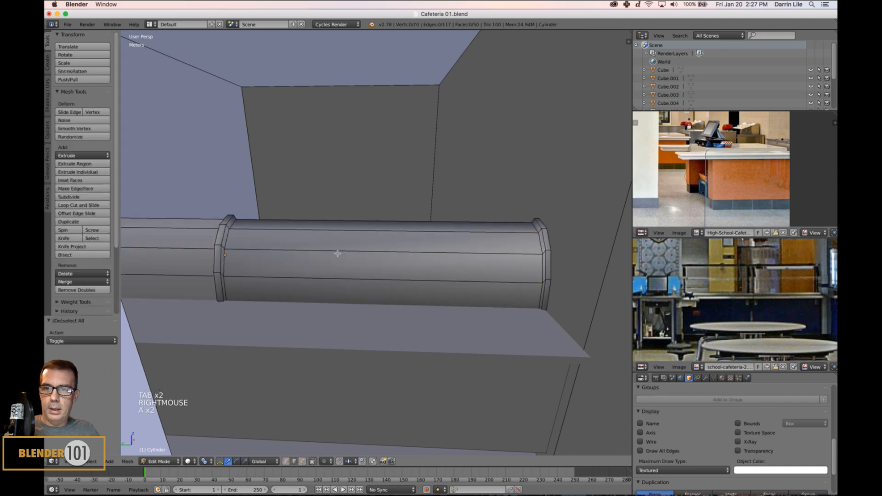
right_click(227, 244, "alt")
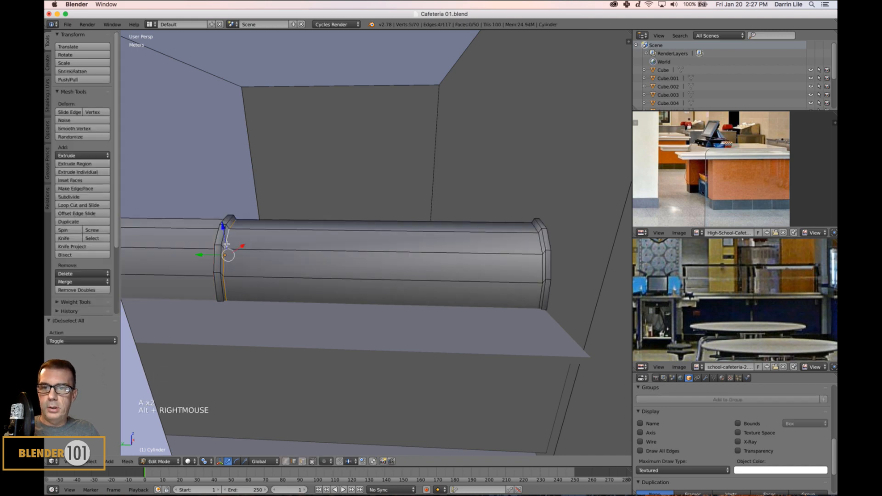
right_click(538, 251, "alt+shift")
key("ctrl+e")
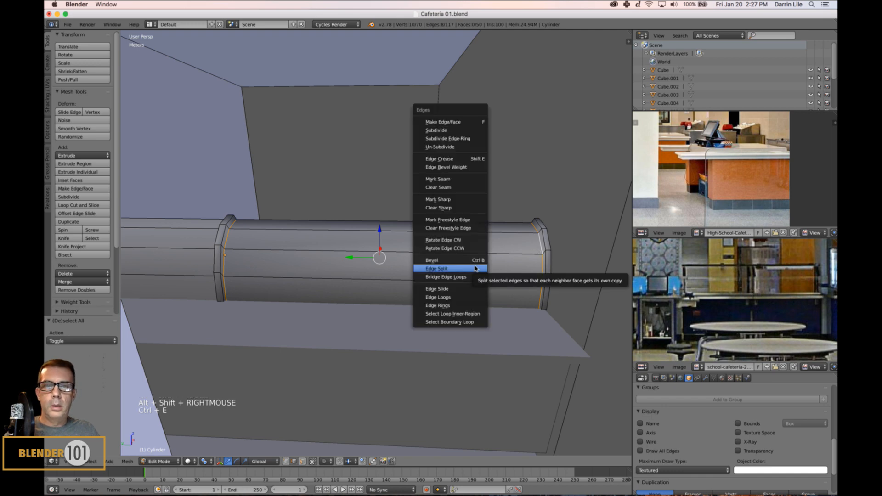
left_click(471, 273)
Select the linked faces of the second separated panel, scale them slightly along Y, and return to Object Mode
key("l")
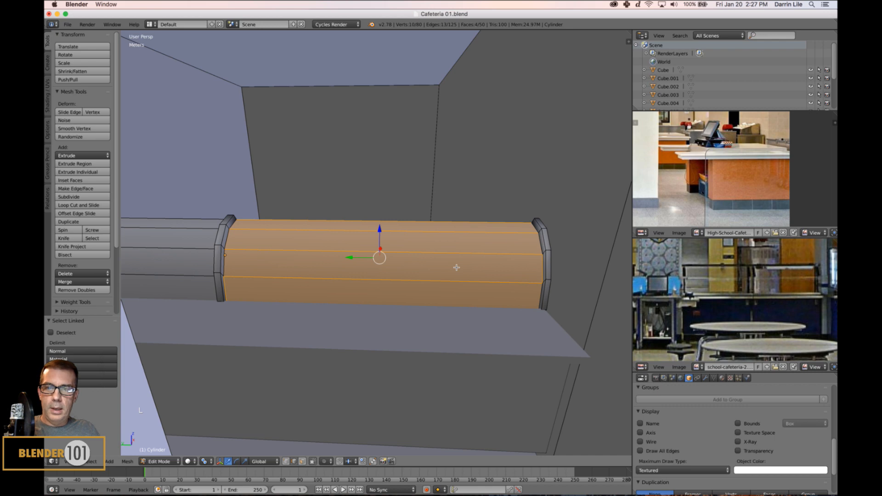
key("s")
key("y")
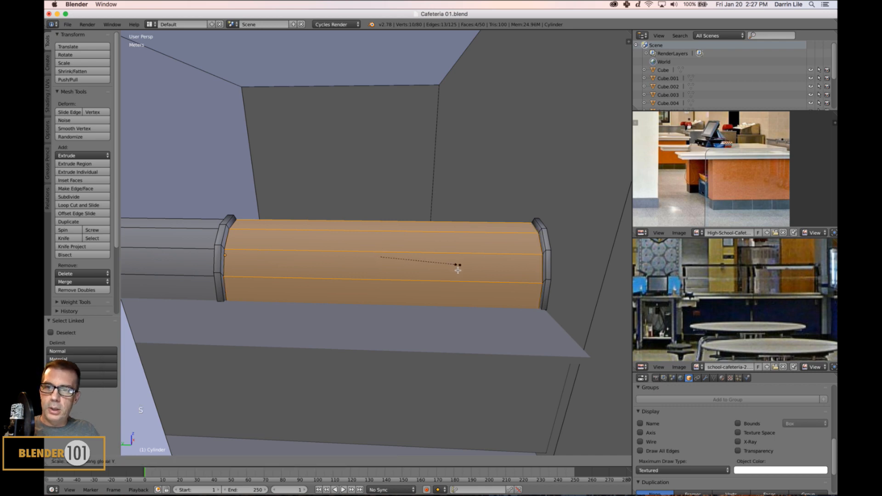
left_click(458, 275, "shift")
key("a")
key("Tab")
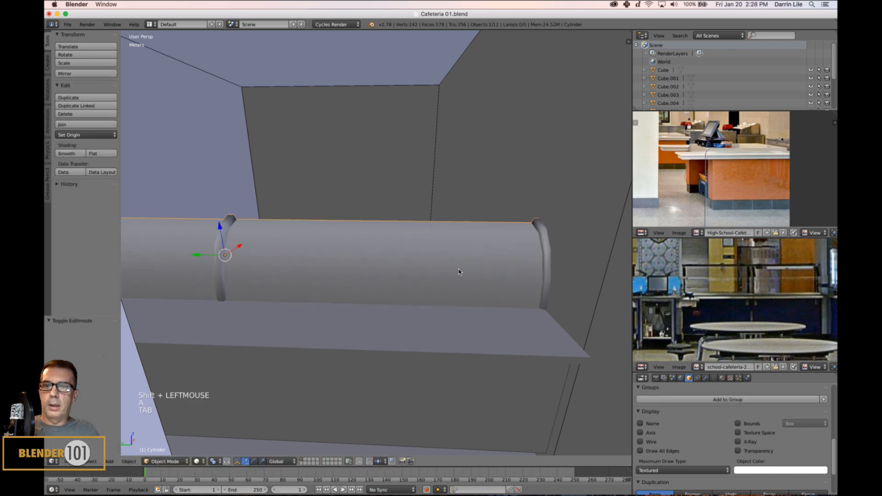
Examine the guard's separated panels and raised bands from both ends of the serving opening
scroll(461, 272, "down", 4)
mouse_move(423, 282)
middle_mouse_down()
mouse_move(441, 278)
mouse_move(413, 288)
mouse_move(417, 296)
mouse_move(435, 278)
middle_mouse_up()
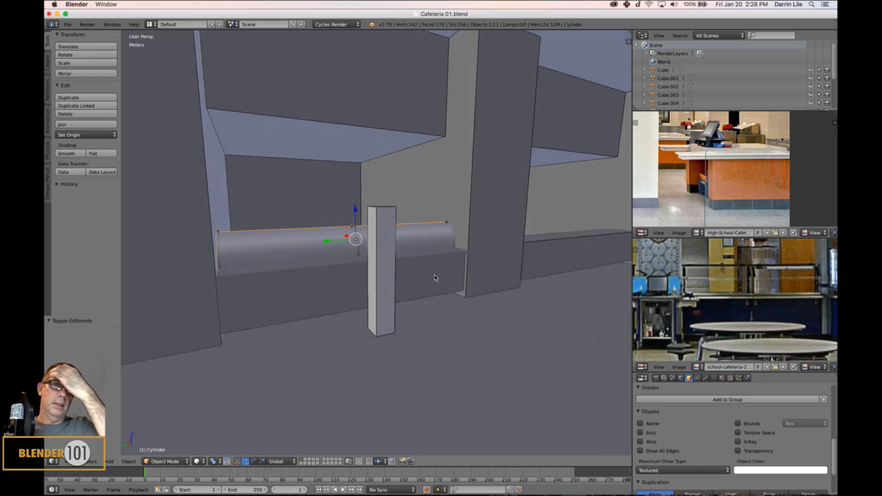
scroll(406, 259, "up", 3)
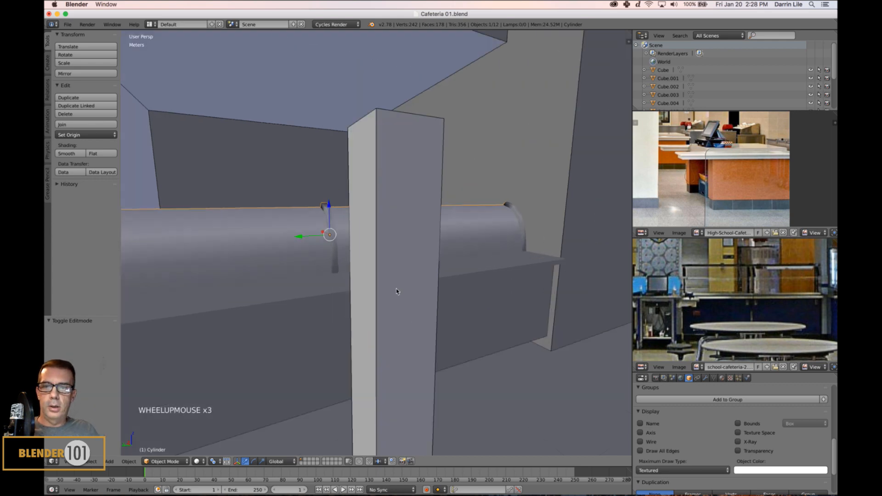
mouse_move(398, 290)
middle_mouse_down("shift")
mouse_move(427, 268)
mouse_move(413, 288)
mouse_move(385, 296)
middle_mouse_up("shift")
scroll(412, 287, "down", 2)
key("s")
key("s")
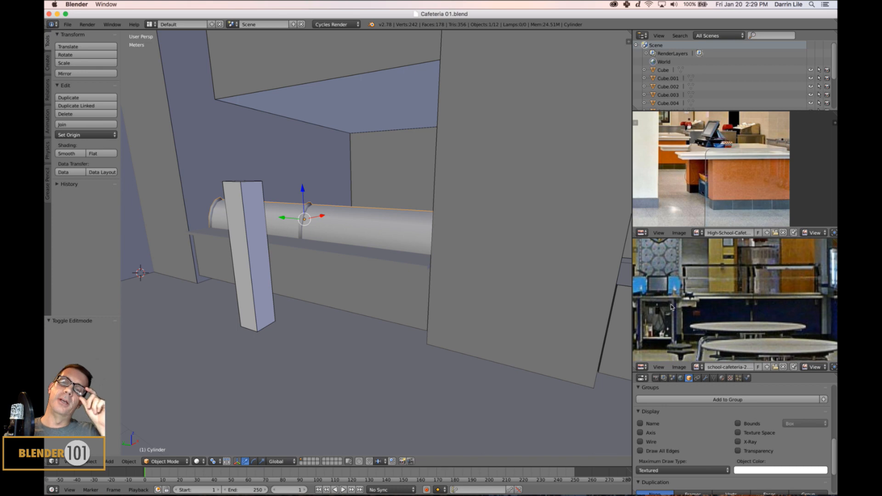
Select the upright block in front of the counter and inspect the guard and countertop around it using walk navigation
right_click(240, 244)
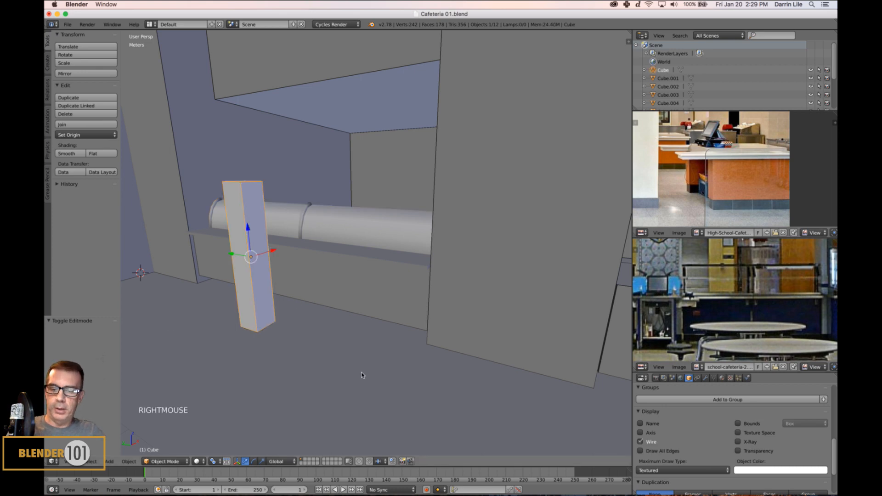
key("shift+f")
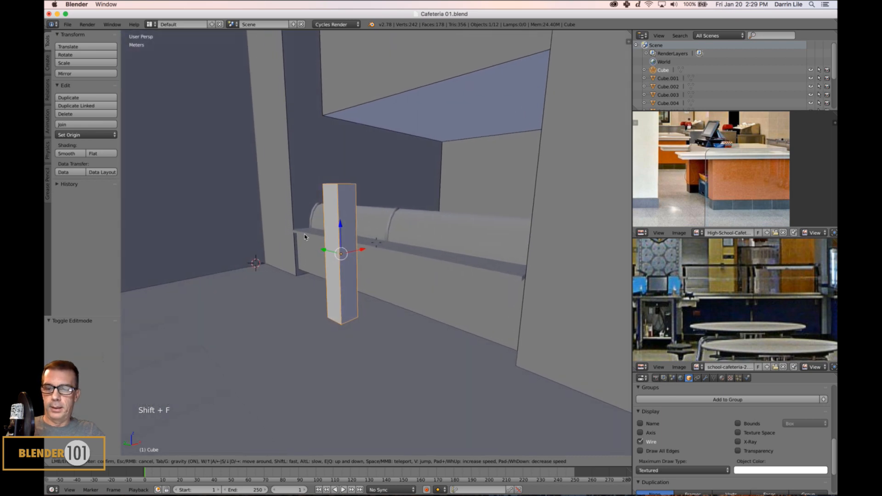
key("w")
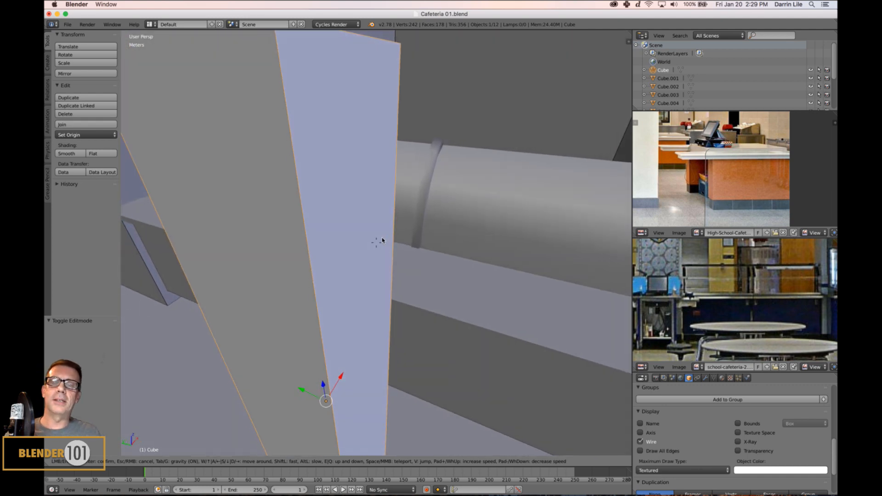
key("w")
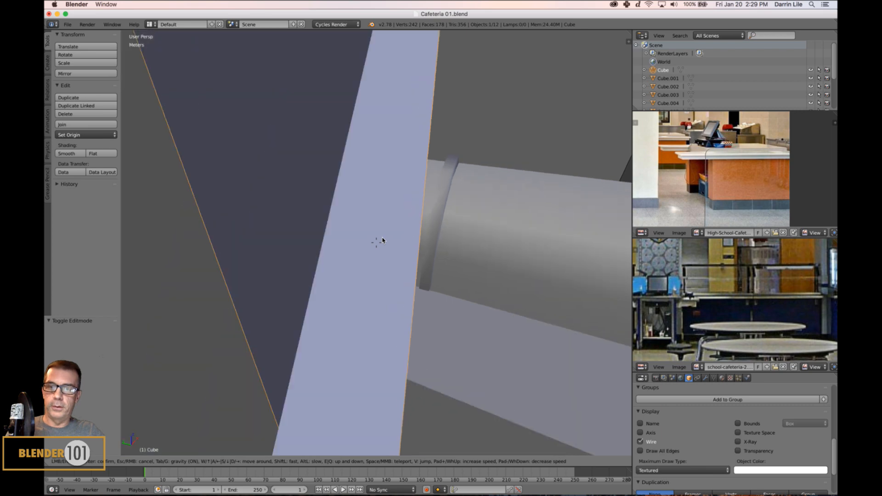
key("s")
key("s")
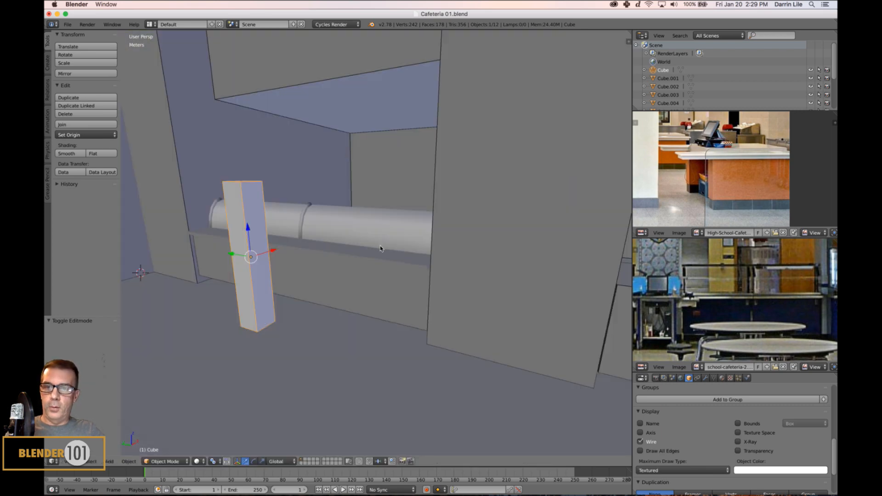
middle_click(374, 250)
middle_click_drag(374, 257, 448, 309, "shift")
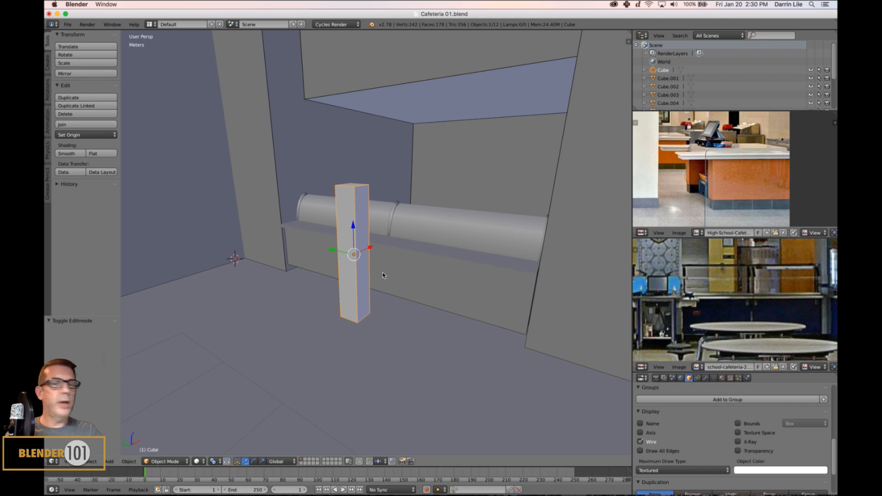
middle_click_drag(414, 350, 430, 331, "shift")
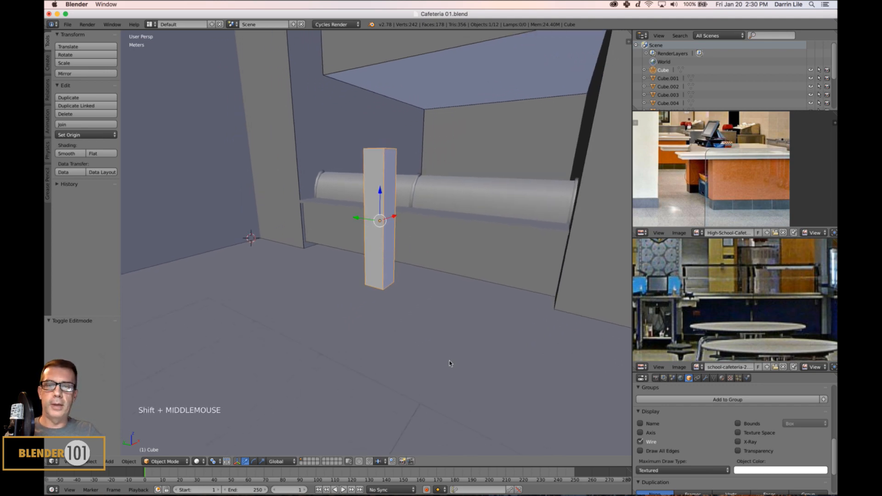
middle_click_drag(450, 364, 447, 352, "shift")
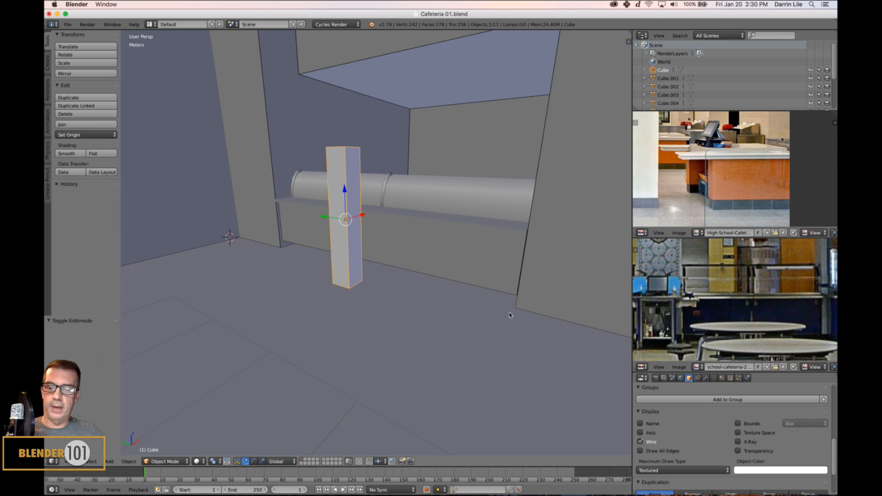
Compare the serving wall and the counter base below the guard with the cafeteria reference photo
middle_click_drag(510, 312, 473, 310)
right_click(487, 256)
scroll(513, 299, "up", 2)
scroll(489, 308, "down", 1)
scroll(502, 326, "down", 3)
key("a")
scroll(380, 311, "down", 2)
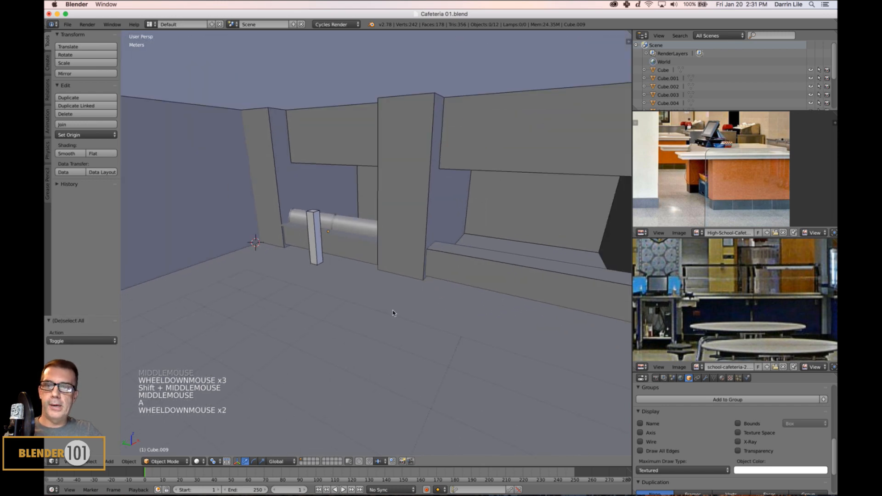
middle_click_drag(398, 311, 397, 309)
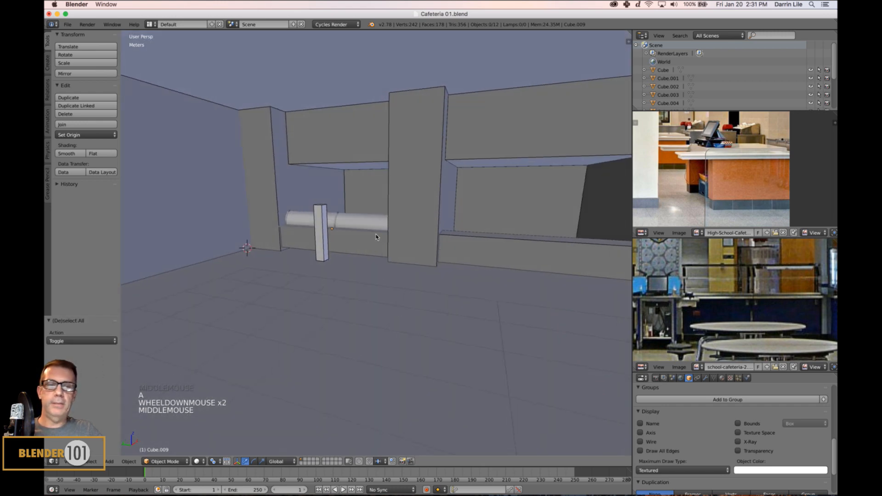
scroll(686, 307, "down", 3)
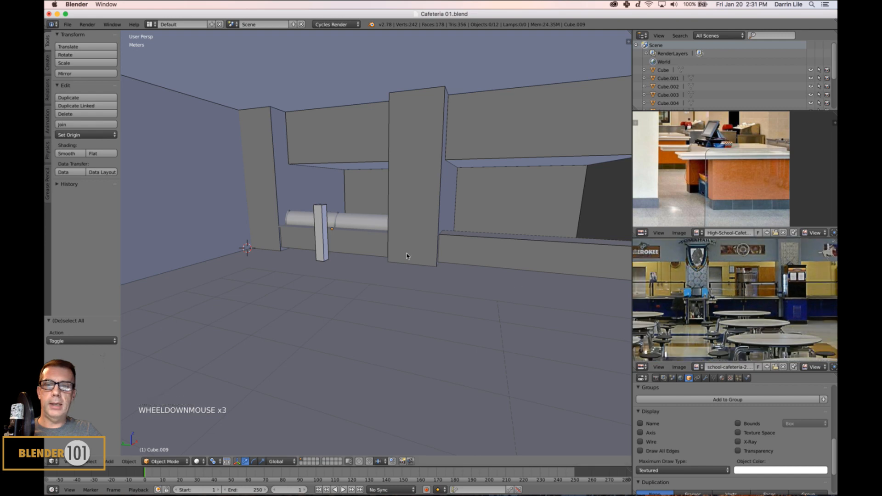
middle_click_drag(406, 256, 381, 239)
scroll(365, 270, "up", 3)
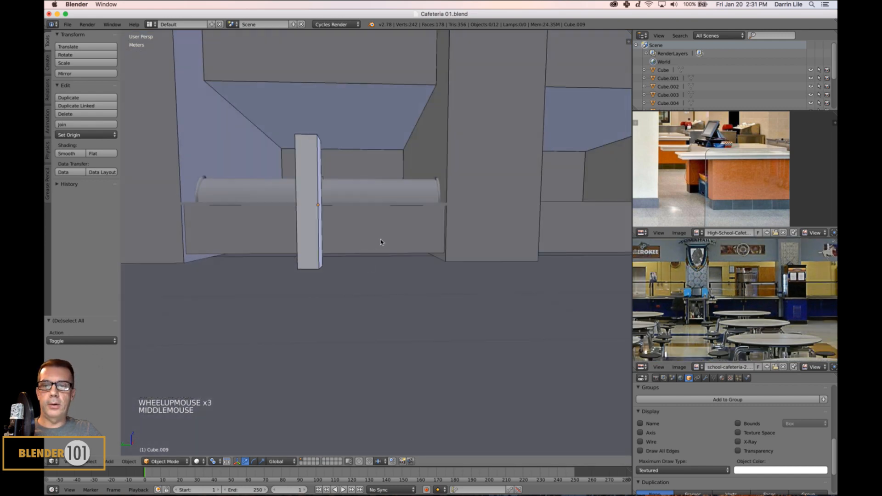
right_click(381, 240)
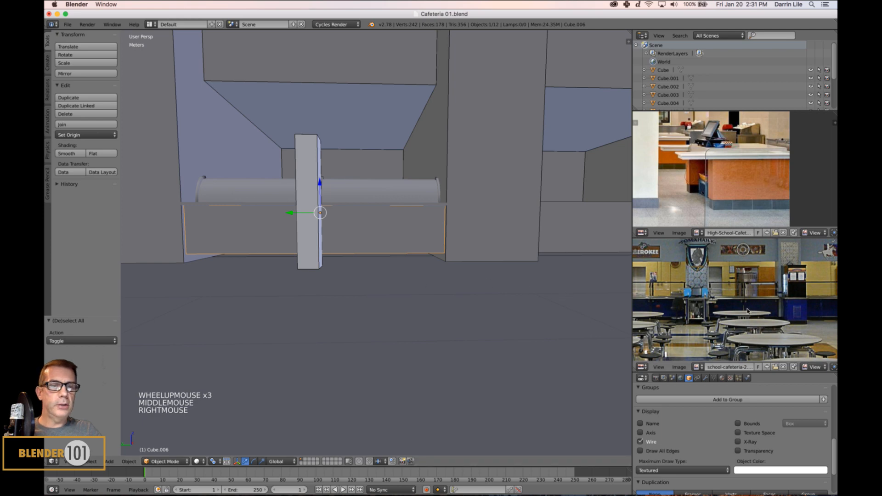
mouse_move(748, 310)
middle_mouse_down()
mouse_move(735, 324)
mouse_move(754, 316)
middle_mouse_up()
scroll(735, 324, "up", 3)
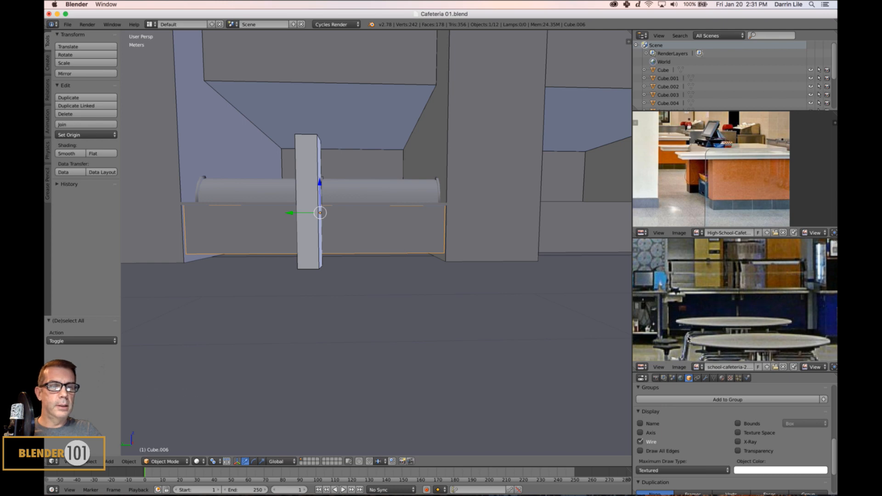
scroll(687, 338, "down", 3)
middle_click_drag(688, 339, 698, 354)
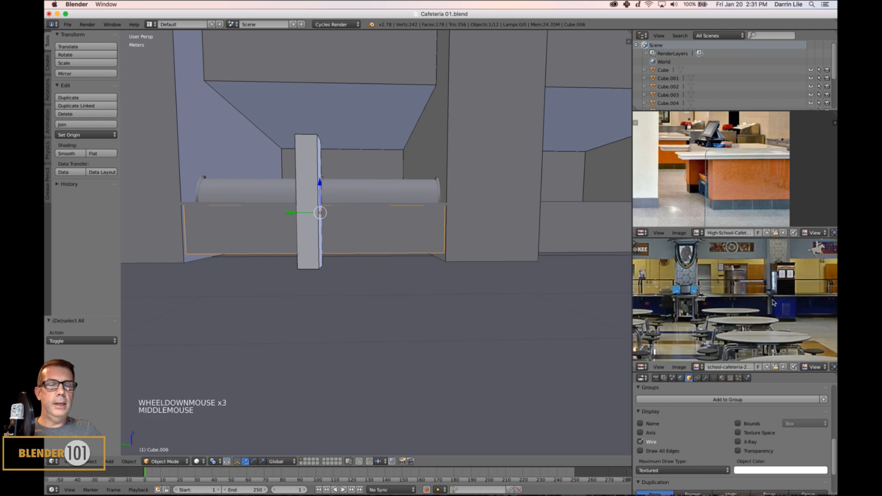
middle_click_drag(541, 282, 510, 275)
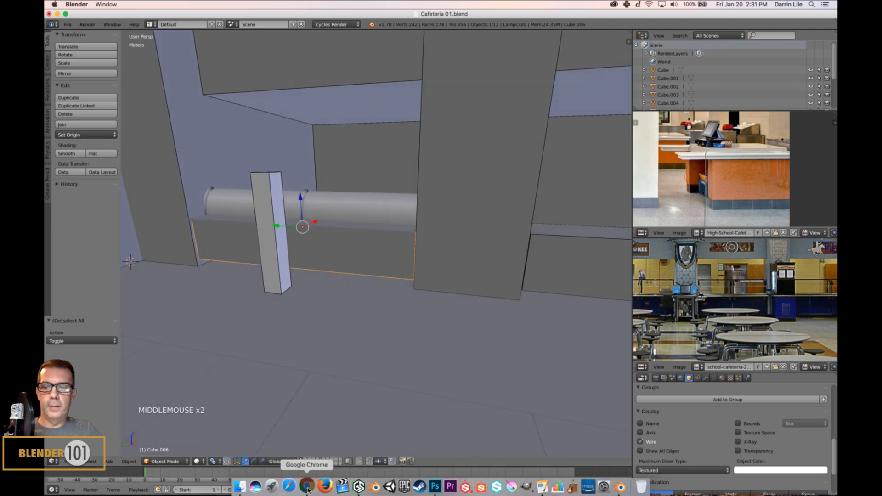
Switch to Google Chrome and search Google for "cafeteria cart"
left_click(305, 486)
left_click(232, 63)
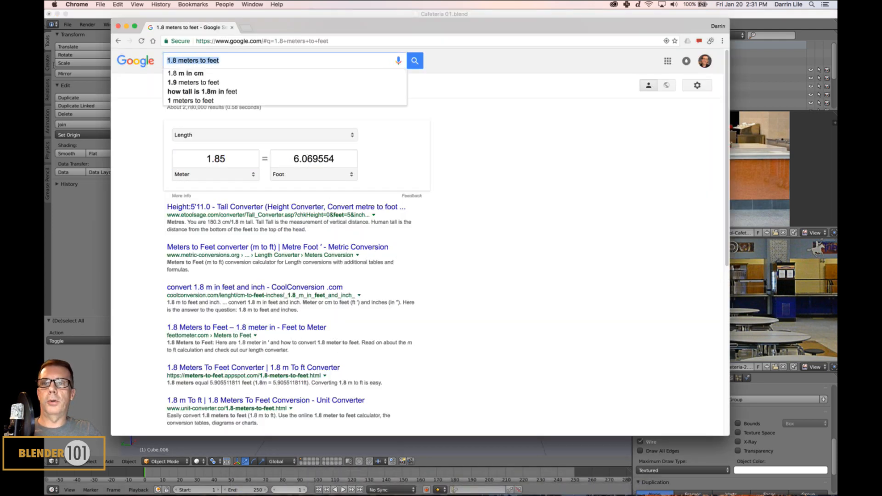
type("caf")
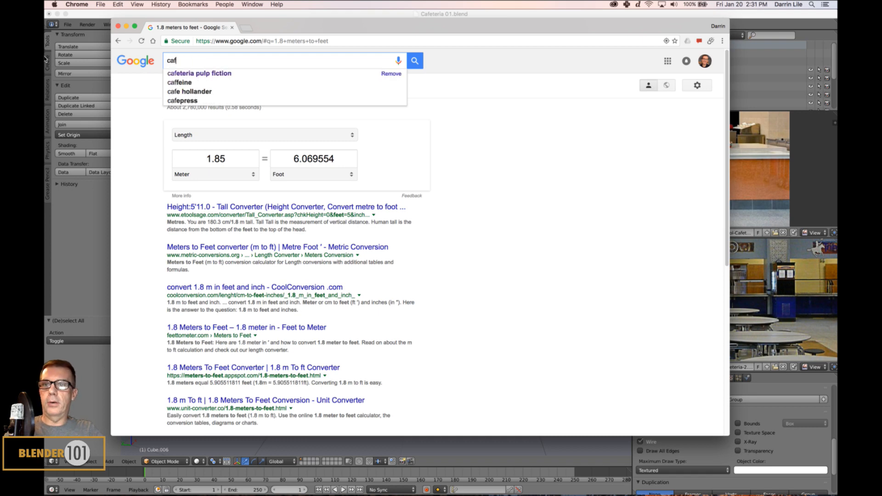
type("ete")
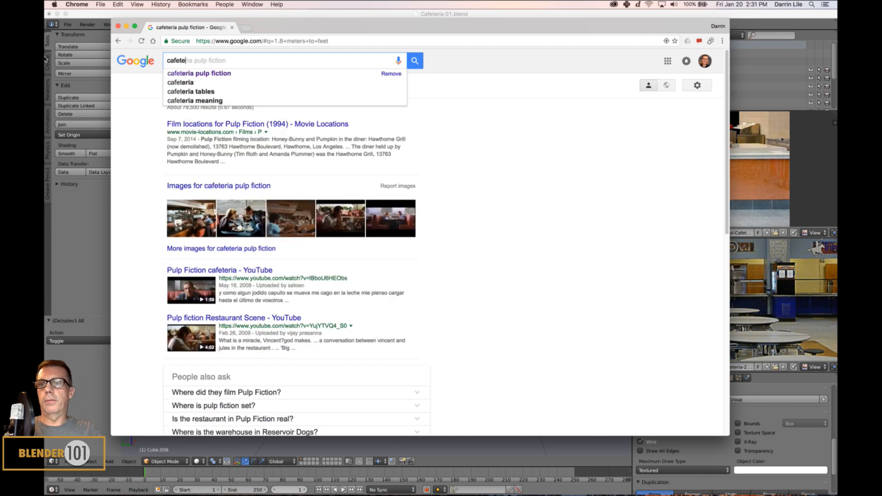
type("ria cart")
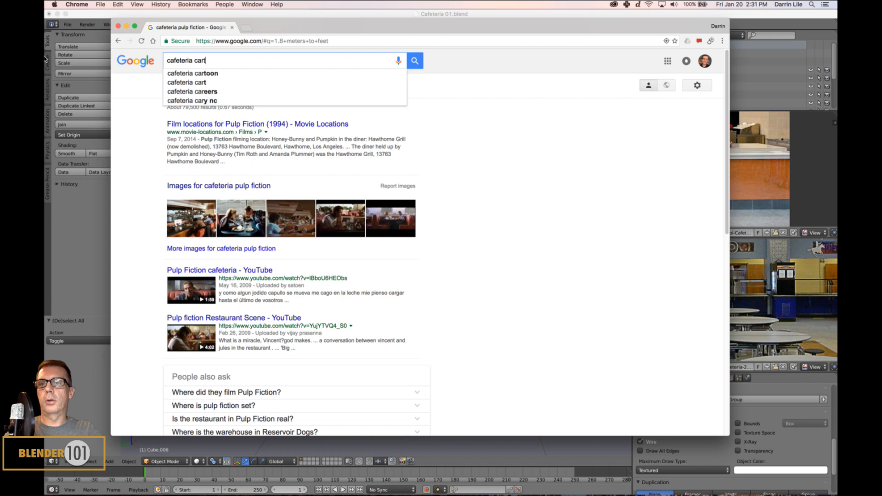
key("Return")
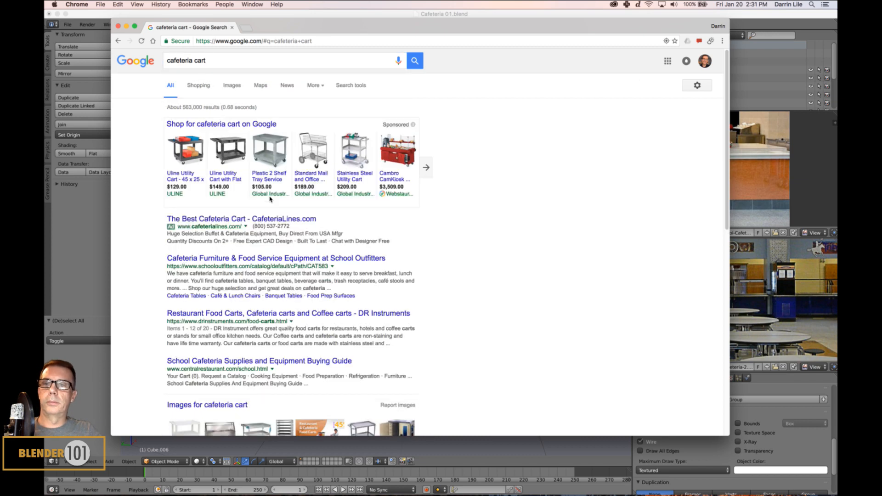
Look through the cart results and refine the search to "cafeteria serving cart"
scroll(358, 276, "down", 2)
scroll(359, 276, "down", 3)
scroll(275, 184, "up", 5)
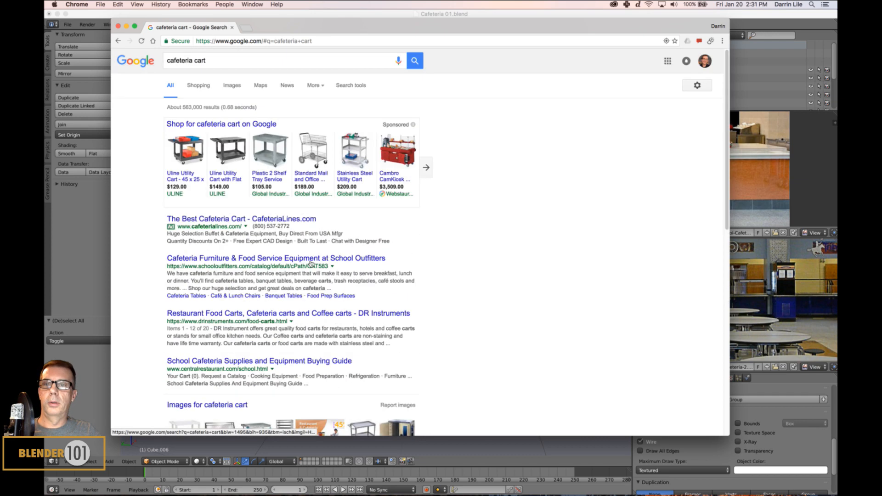
left_click(195, 67)
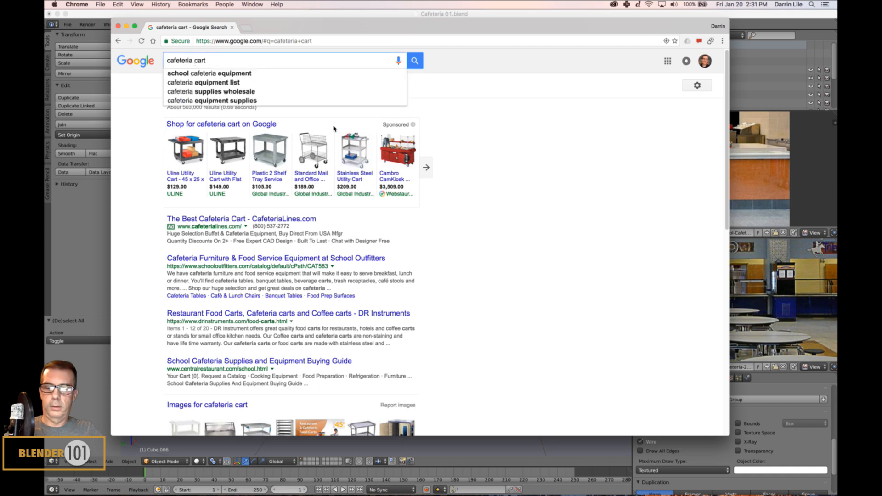
type("serving")
key("Return")
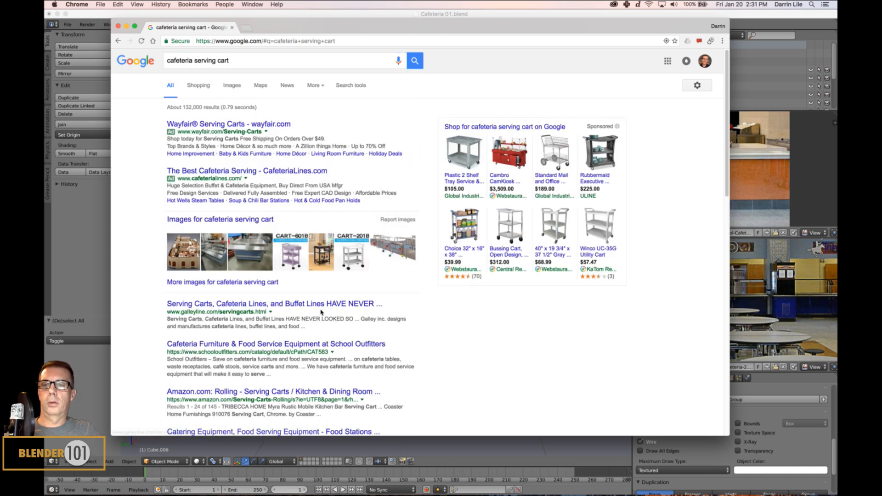
Browse the image results for "cafeteria serving cart" for a usable counter reference
left_click(232, 86)
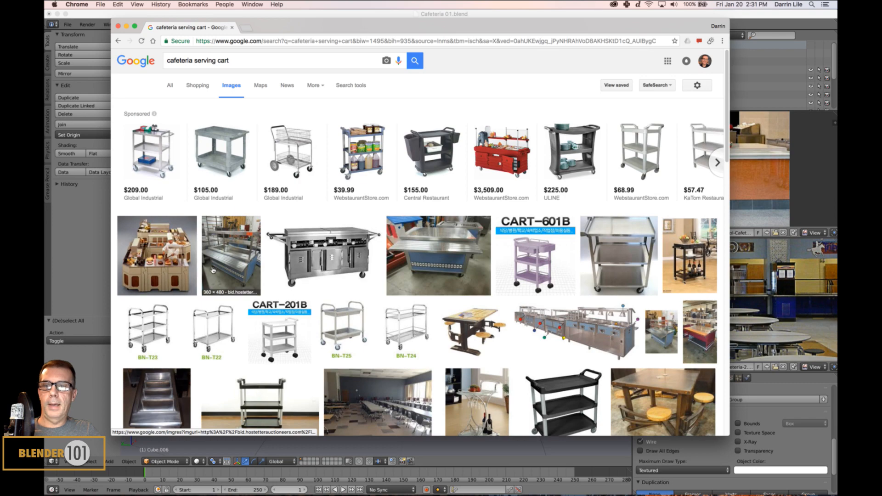
scroll(275, 313, "down", 5)
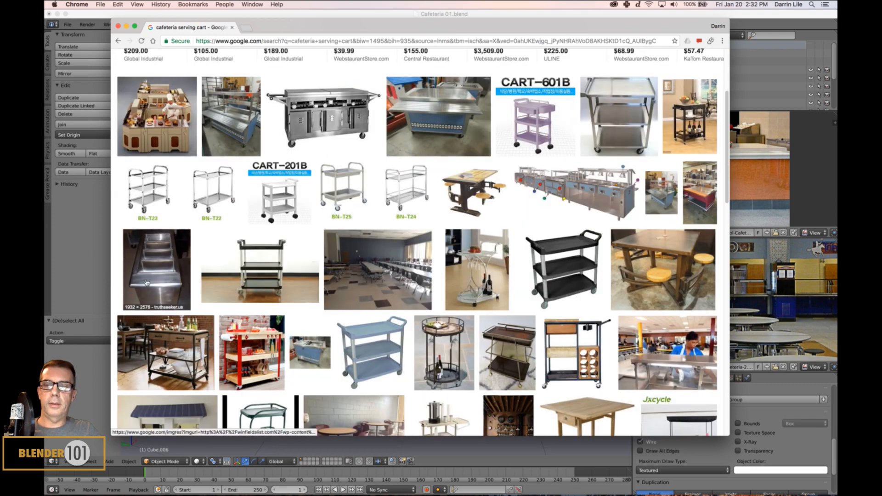
scroll(147, 282, "down", 2)
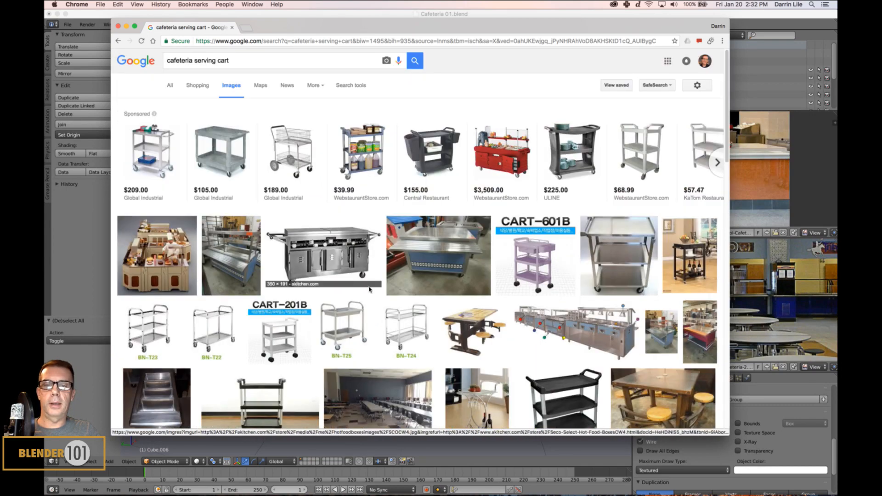
scroll(369, 290, "down", 5)
scroll(296, 238, "up", 5)
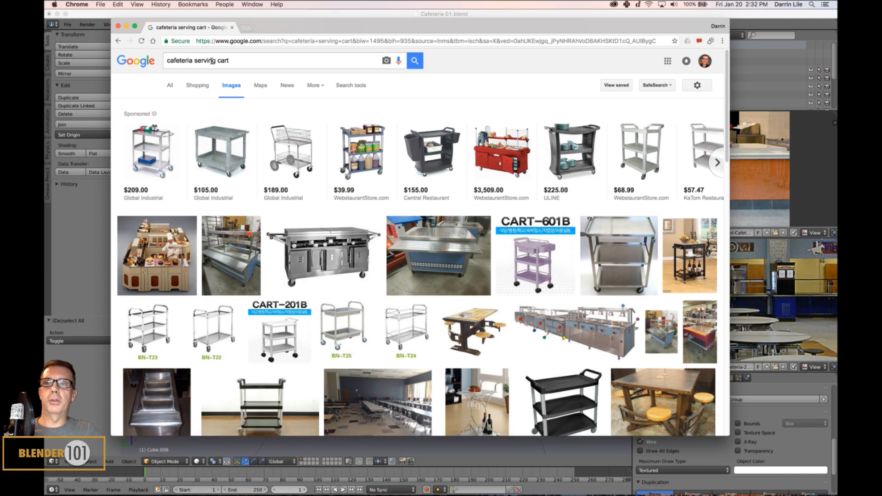
Search Google Images for "cafeteria tray slide" and open the photo of metal rails on a red counter
left_click_drag(230, 65, 196, 65)
type("tray")
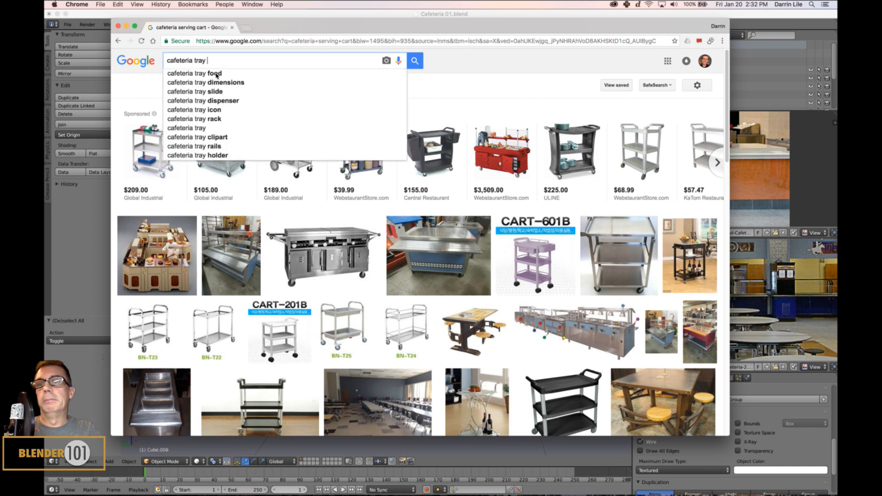
left_click(204, 95)
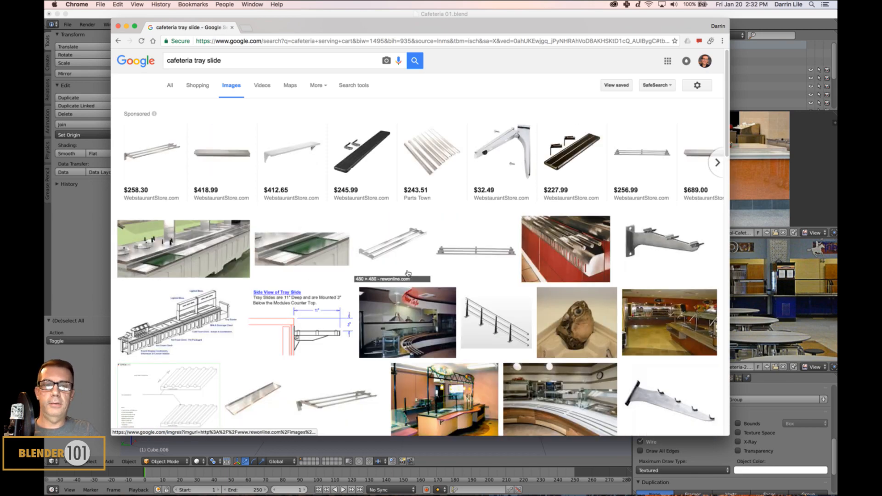
left_click(578, 252)
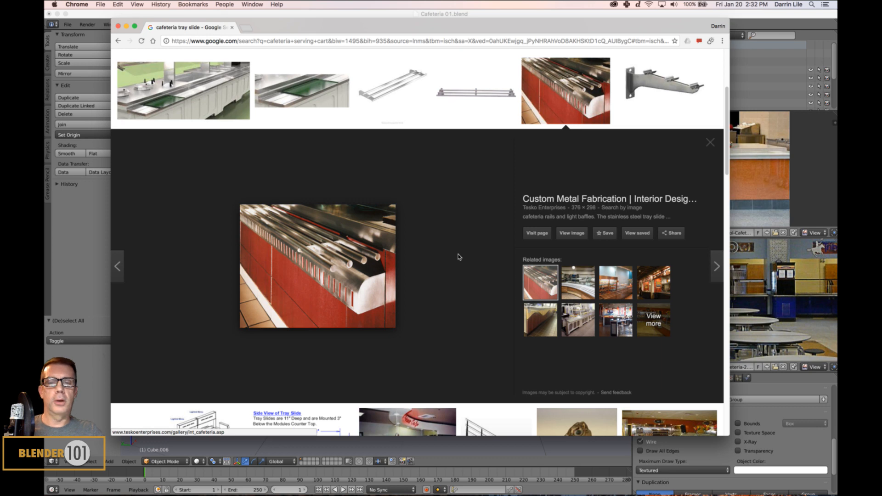
Switch to Blender, select the ledge along the counter front and compare it with the counter edge in the school cafeteria photo
left_click(499, 13)
left_click_drag(500, 8, 504, 7)
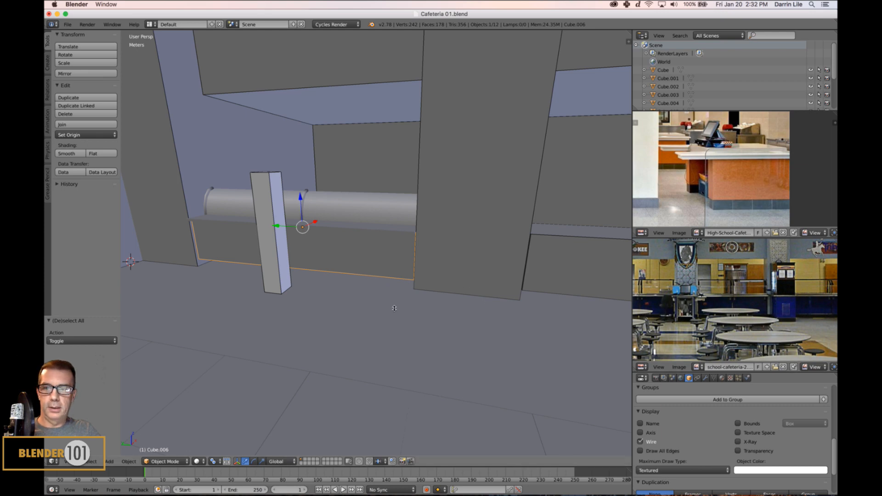
middle_click_drag(324, 305, 365, 299)
scroll(374, 294, "up", 2)
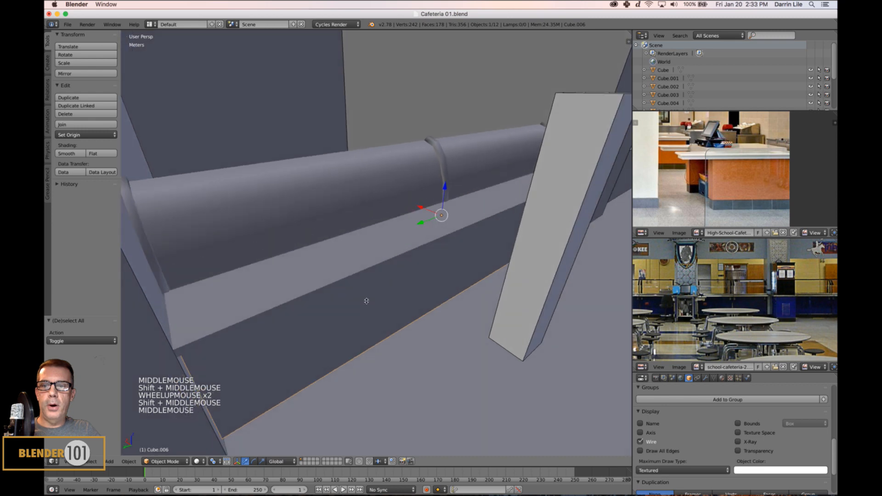
right_click(325, 279)
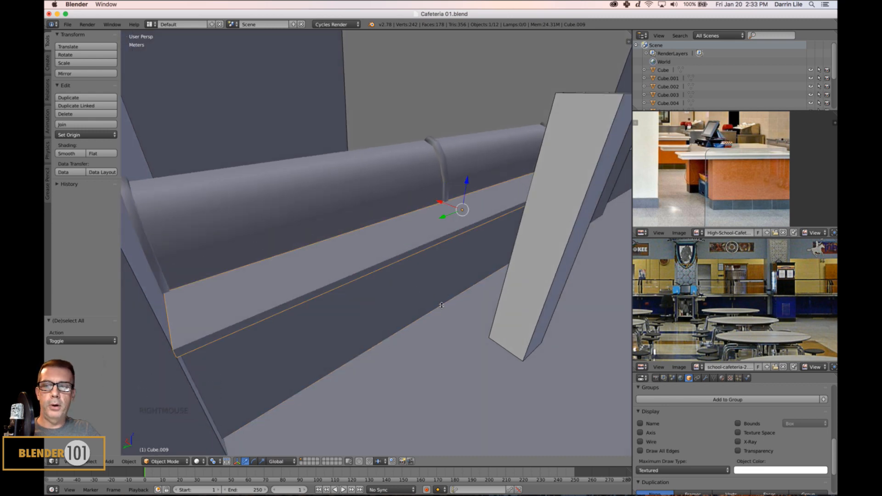
middle_click_drag(440, 303, 749, 302)
scroll(700, 304, "up", 4)
scroll(748, 301, "up", 3)
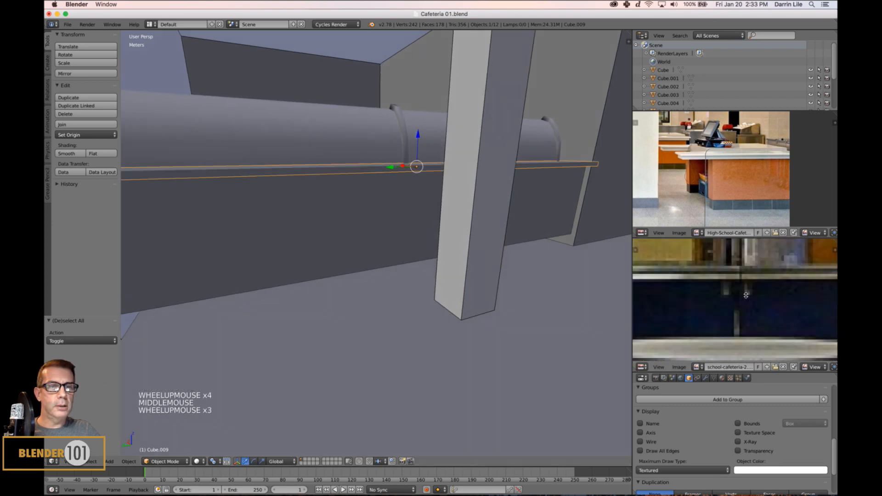
Switch to Google Chrome and save the full-size red counter photo in the Cafeteria folder as "tray slide"
key("super+Tab")
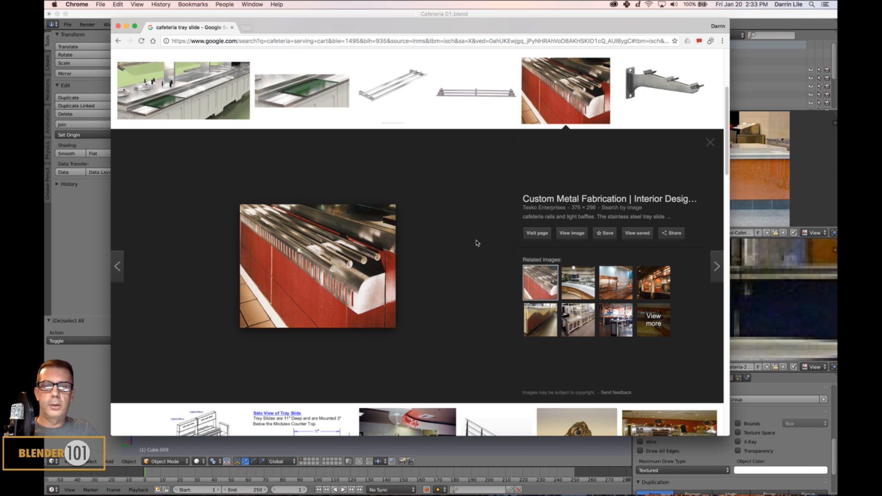
left_click(562, 233)
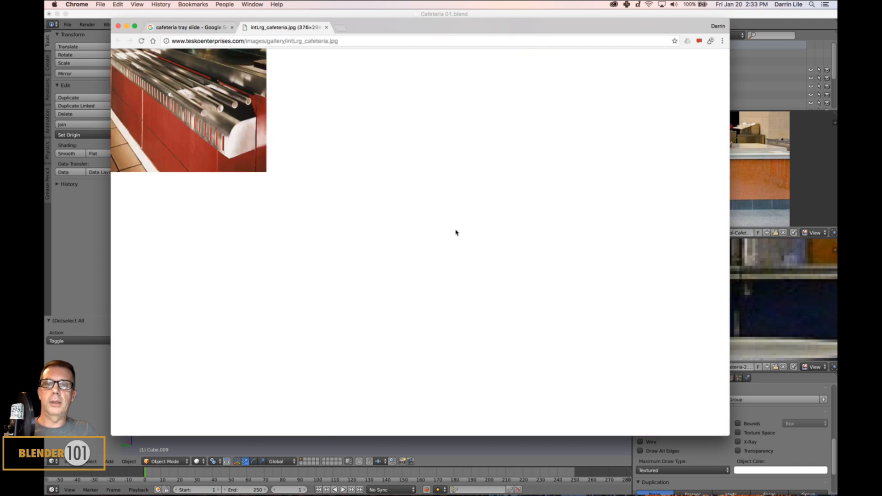
right_click(238, 124)
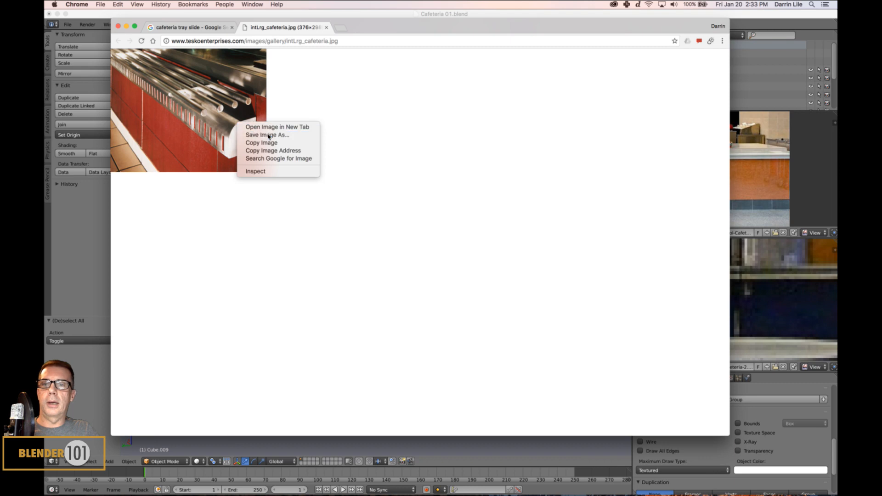
left_click(269, 136)
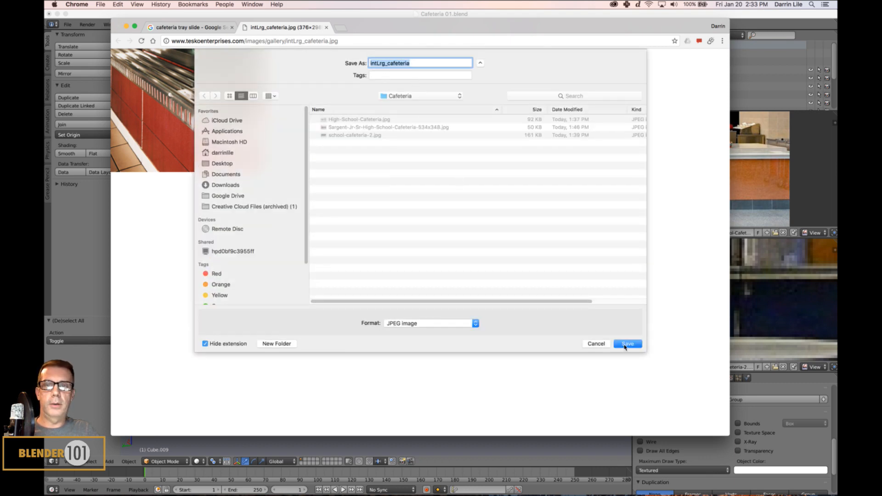
type("tra")
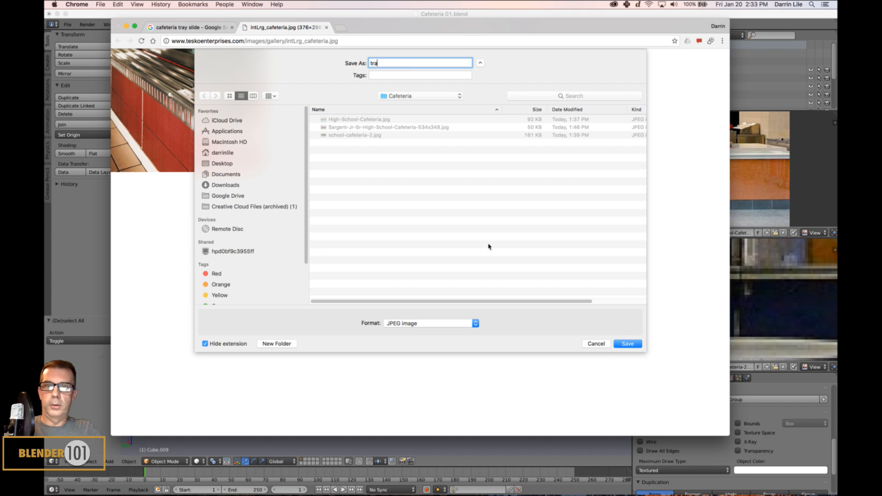
type("y slide")
key("Return")
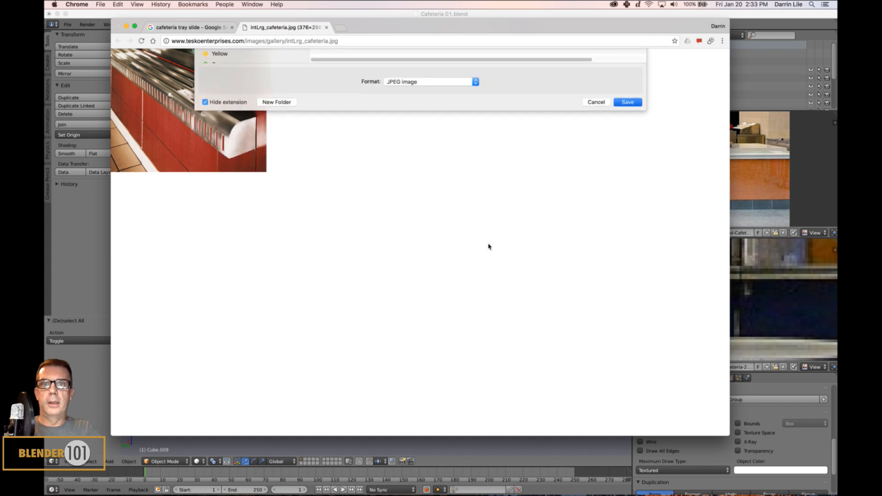
Switch to Blender and load tray slide.jpg in place of the High-School-Cafeteria reference image, framing its metal rails
key("super+Tab")
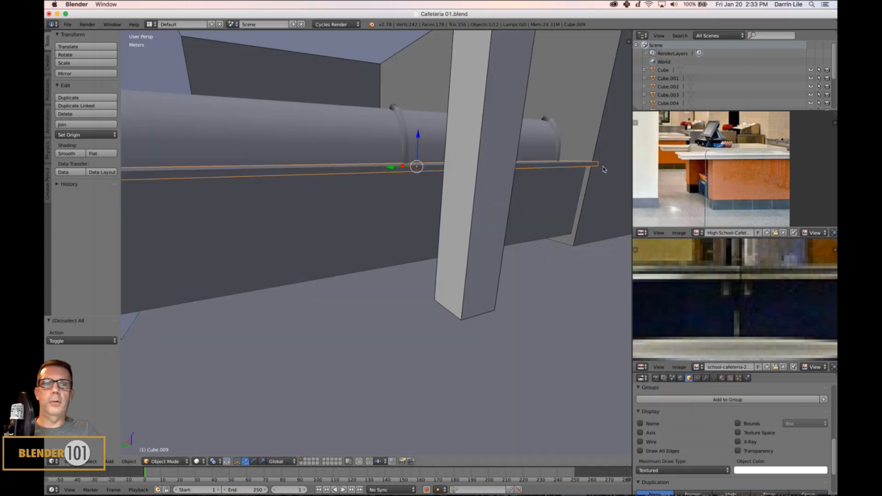
scroll(741, 308, "down", 5)
middle_click_drag(741, 308, 742, 300)
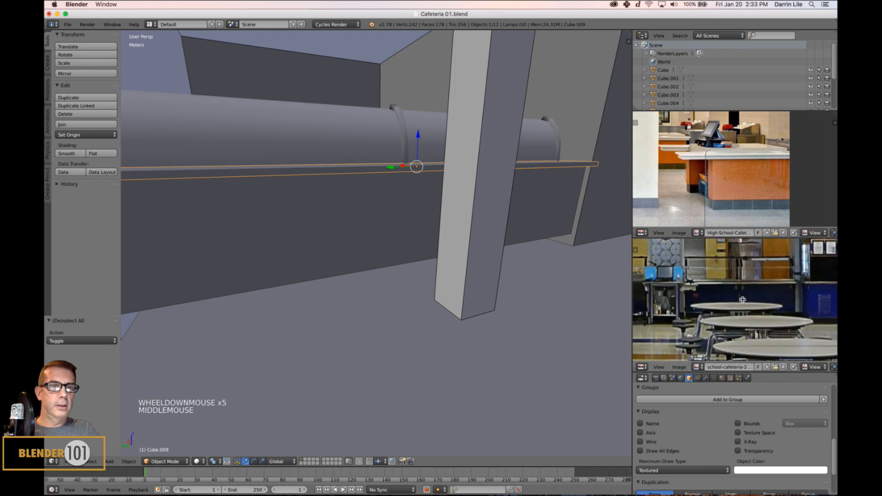
left_click(679, 233)
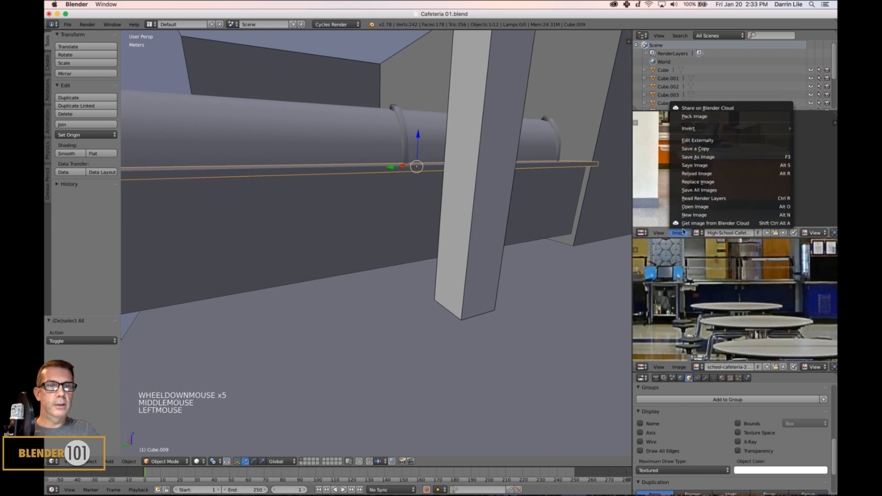
left_click(688, 208)
left_click(184, 98)
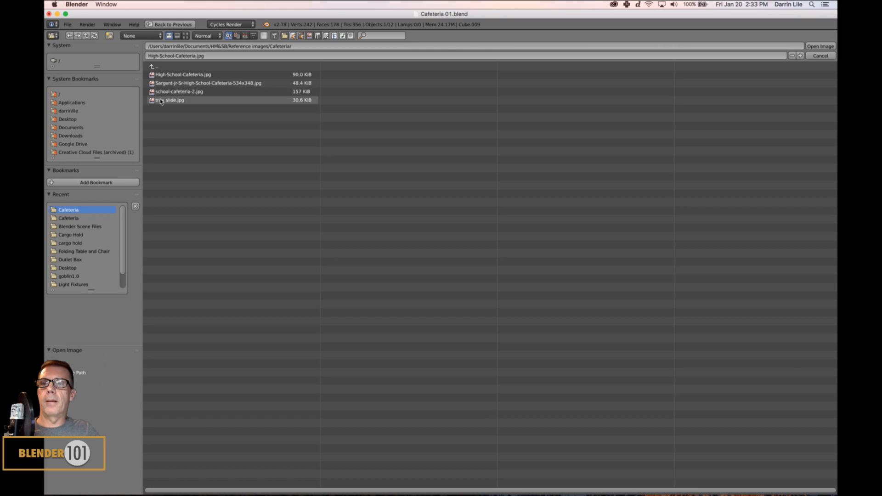
double_click(184, 98)
scroll(707, 177, "down", 2)
middle_click_drag(708, 177, 754, 205)
scroll(751, 184, "up", 3)
middle_click(751, 186)
scroll(763, 202, "down", 1)
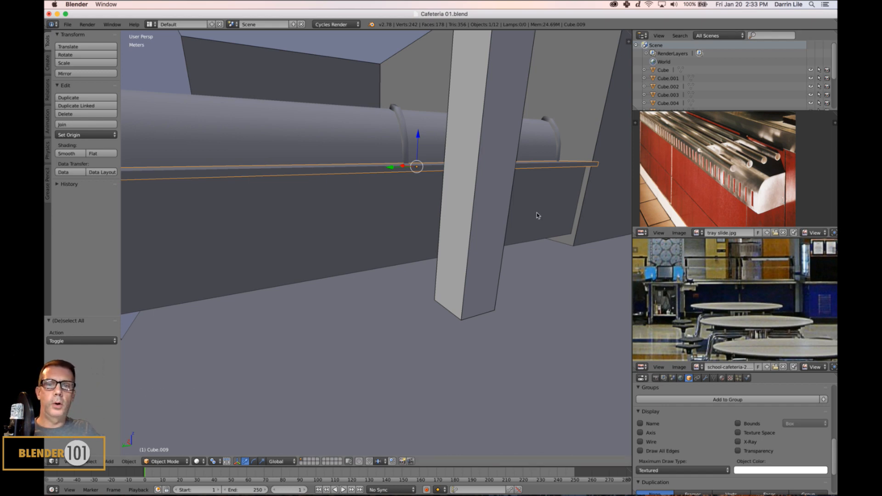
Compare the counter with the tray slide photo and delete the flat ledge along the counter front
scroll(441, 214, "down", 2)
middle_click_drag(441, 214, 429, 233)
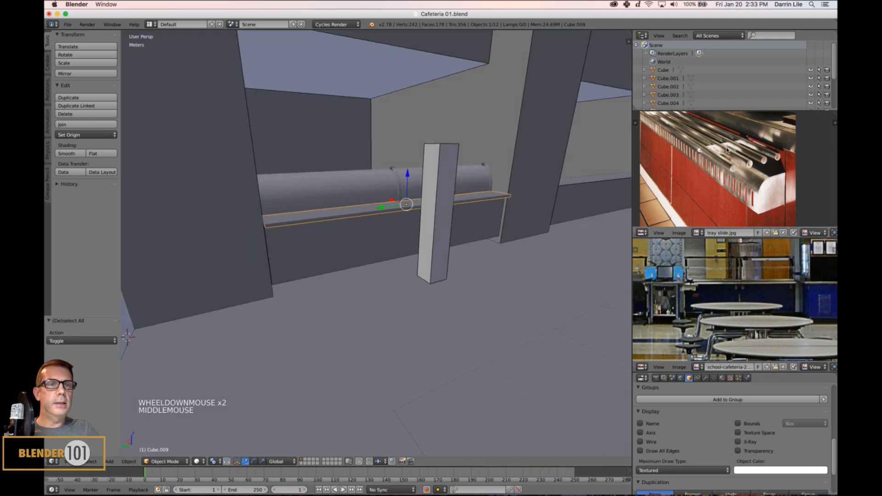
scroll(703, 155, "up", 2)
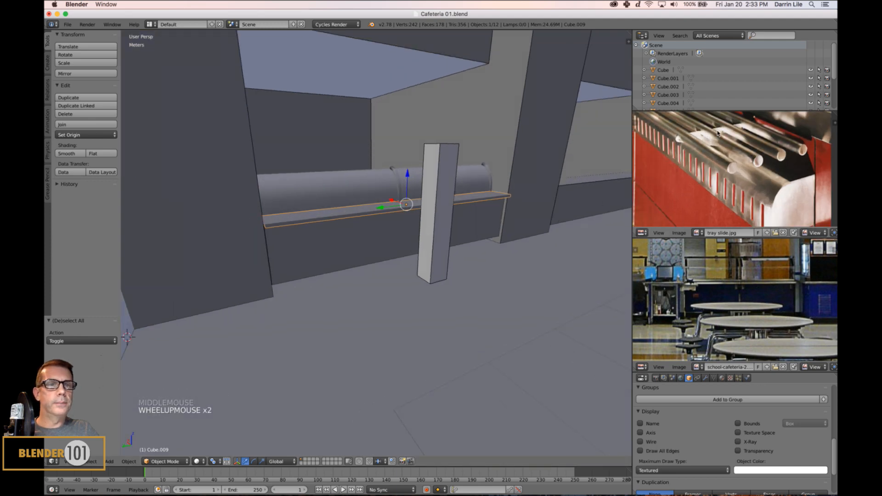
scroll(707, 147, "down", 2)
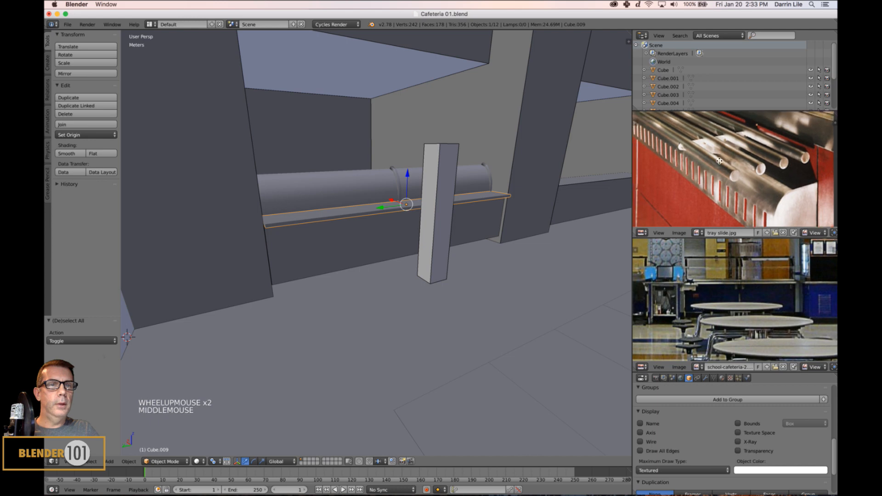
middle_click_drag(349, 221, 293, 221)
middle_click_drag(546, 299, 454, 283, "shift")
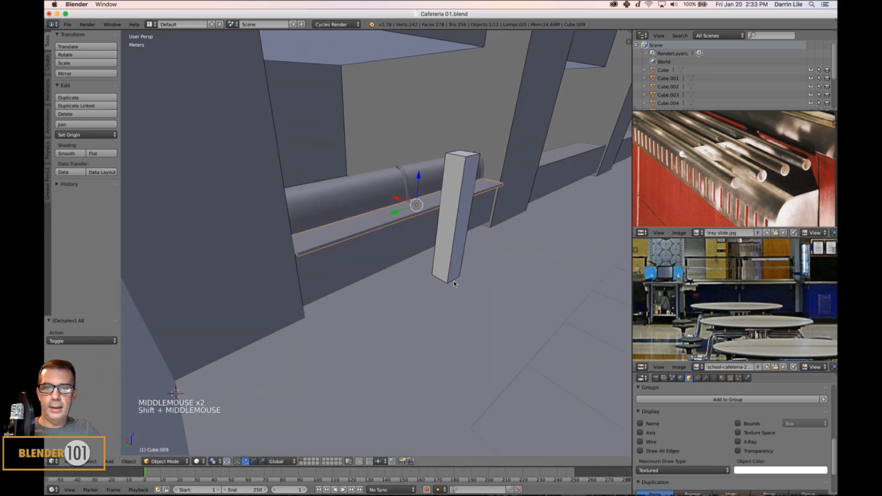
key("x")
left_click(316, 247)
middle_click_drag(322, 248, 410, 258)
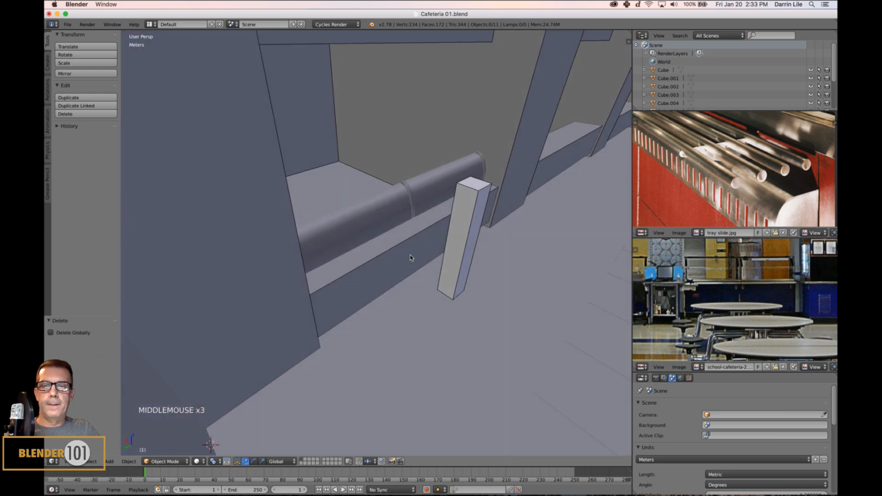
Move the counter base below the guard -12.187 cm along the X axis and keep it selected
right_click(394, 224)
left_click_drag(387, 187, 394, 192)
middle_click_drag(394, 192, 485, 262)
scroll(418, 258, "up", 3)
scroll(482, 263, "down", 2)
right_click(439, 210)
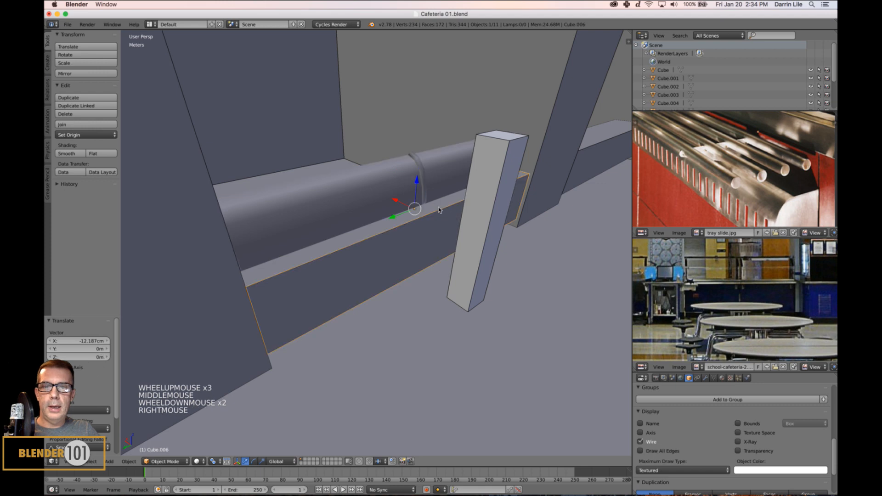
key("shift+a")
mouse_move(443, 244)
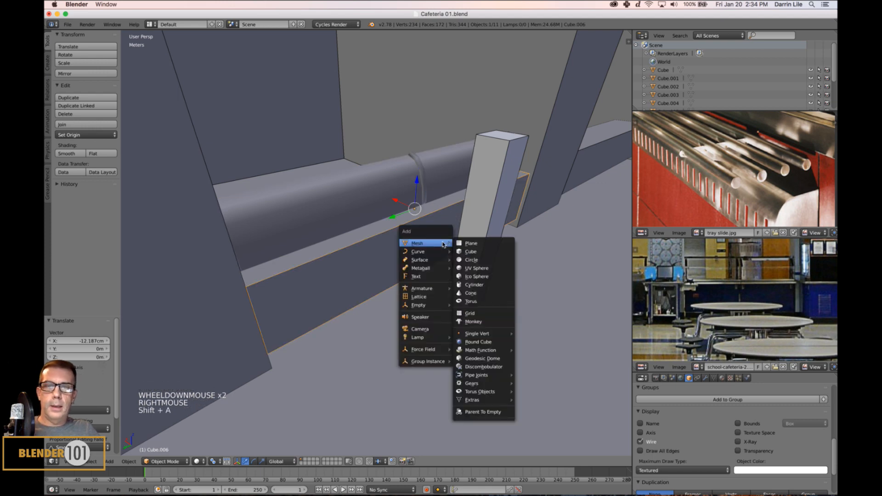
left_click(482, 285)
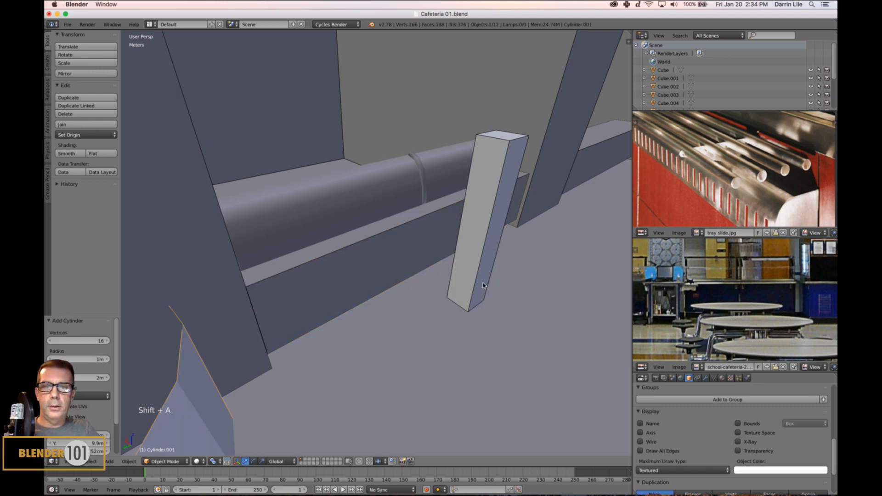
scroll(453, 280, "down", 5)
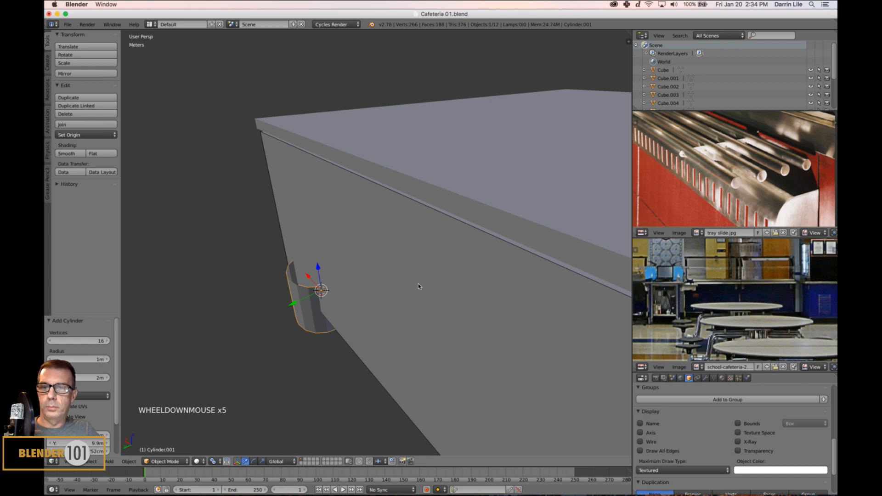
key("super+z")
Snap the 3D cursor to the selected counter base
scroll(444, 294, "up", 4)
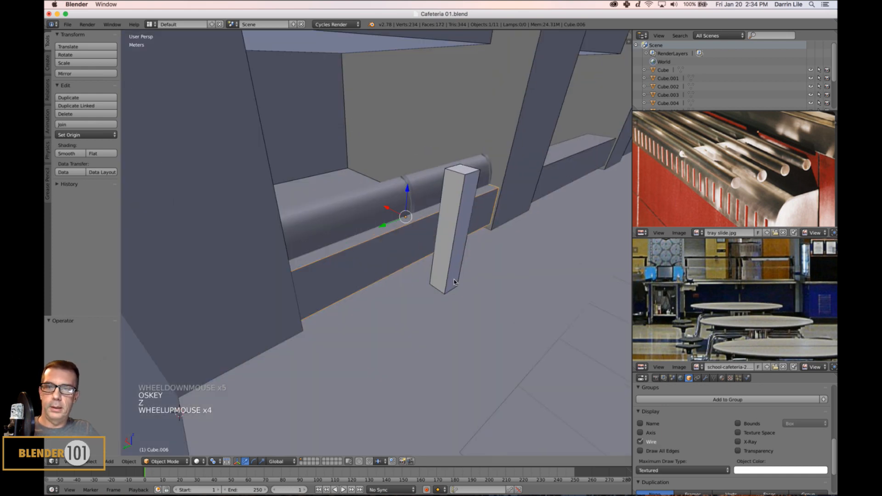
middle_click_drag(444, 294, 451, 274)
key("shift+s")
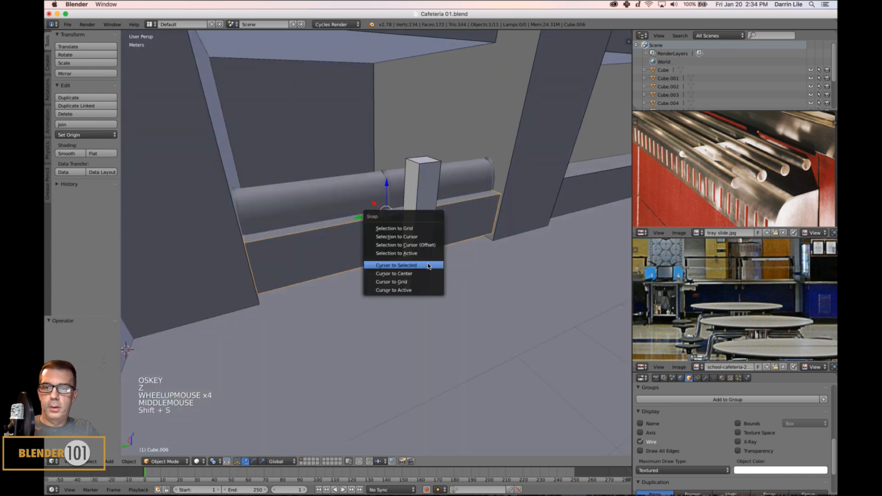
left_click(423, 265)
scroll(424, 265, "up", 1)
middle_click_drag(423, 265, 424, 265)
Add a mesh cylinder at the 3D cursor with filled end caps and 12 vertices
key("shift+a")
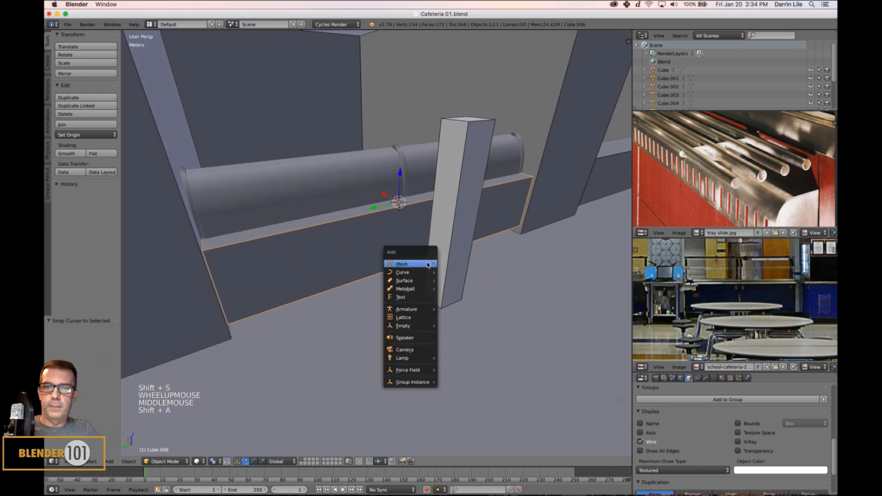
mouse_move(424, 265)
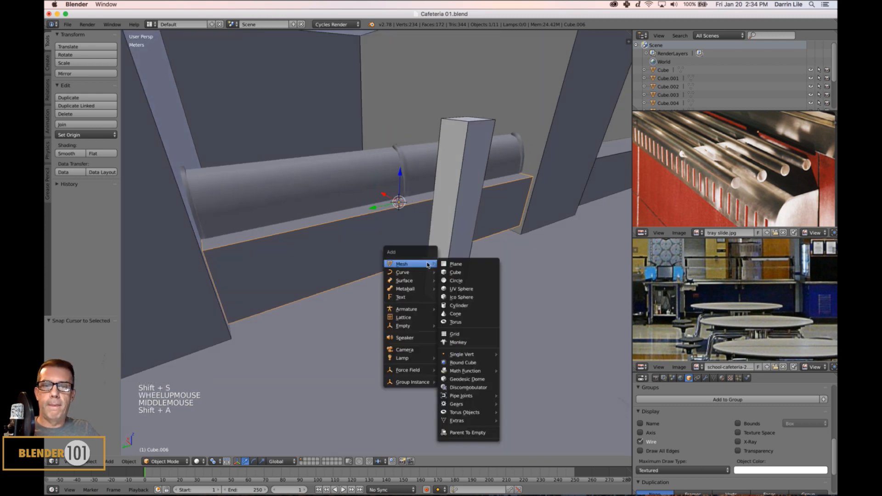
left_click(466, 305)
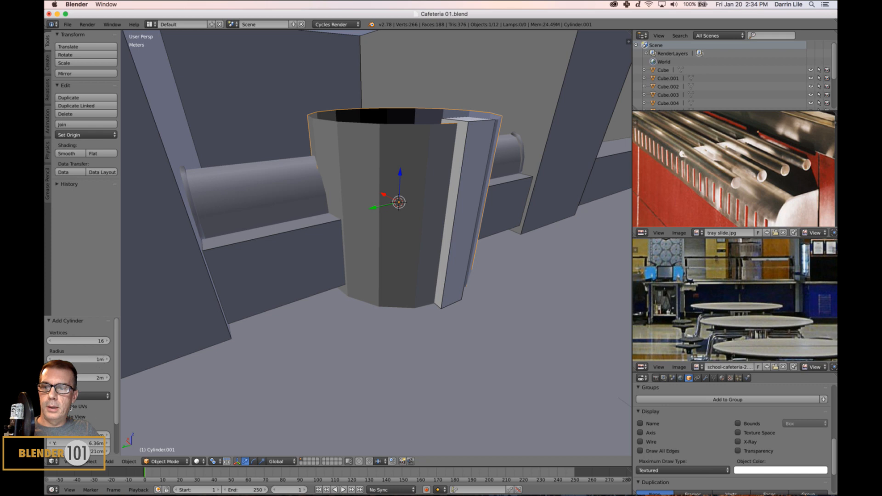
left_click(83, 396)
left_click(76, 368)
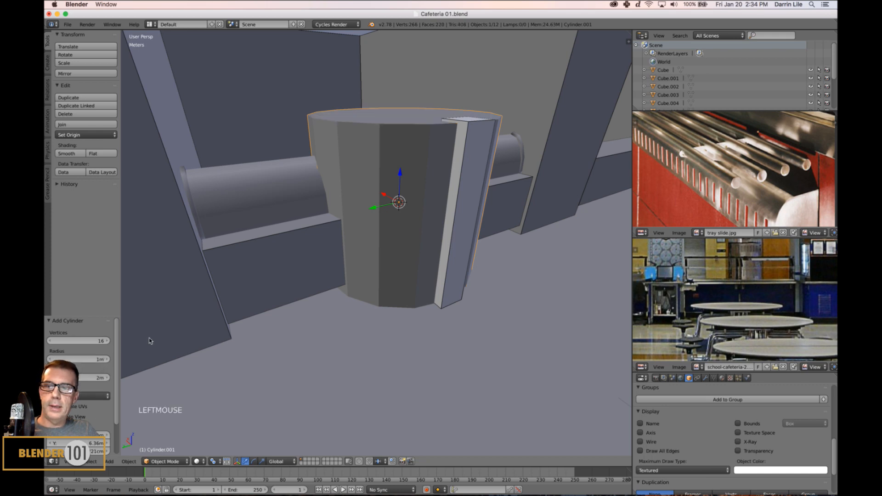
left_click(78, 341)
type("12")
key("Return")
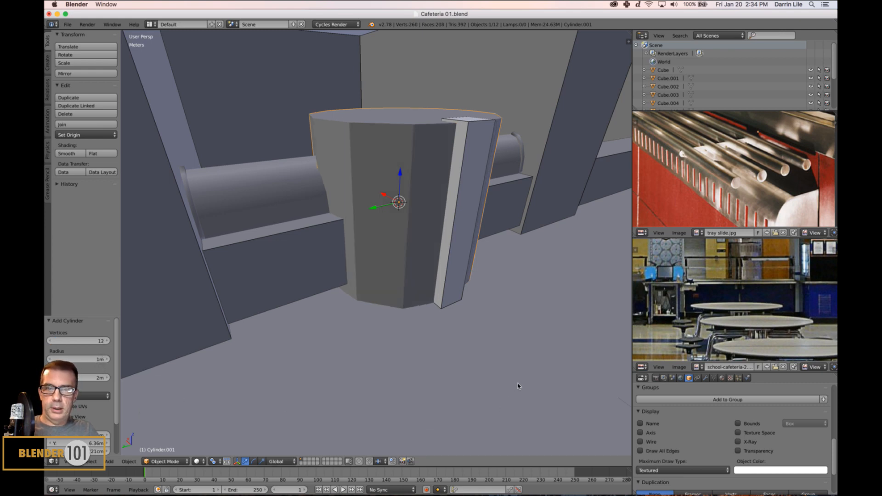
Rotate the cylinder 90° about the X axis so it lies along the counter, and scale it down uniformly
key("r")
key("x")
key("9")
key("0")
key("Return")
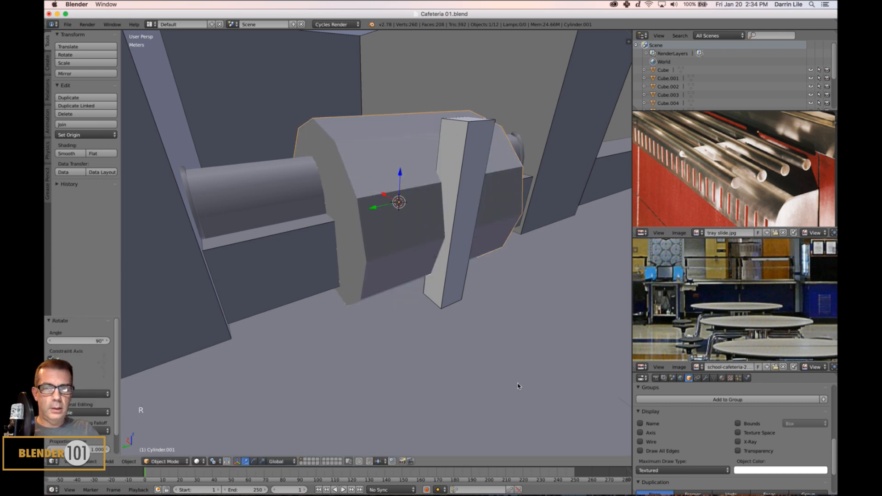
key("s")
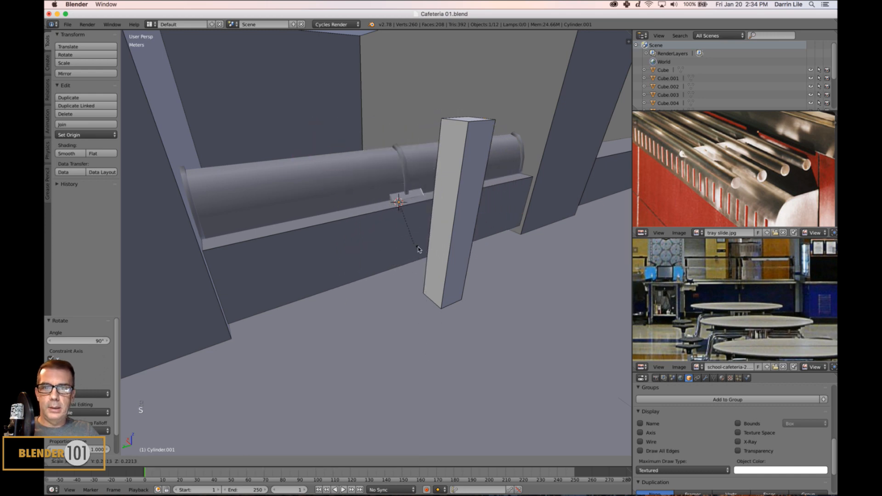
left_click(412, 239)
Move the cylinder -42.677 cm along the X axis and thin it into a rod by scaling all axes except Y
left_click_drag(383, 194, 394, 220)
scroll(443, 247, "up", 3)
middle_click_drag(443, 246, 456, 298, "shift")
middle_click_drag(505, 317, 466, 309, "shift")
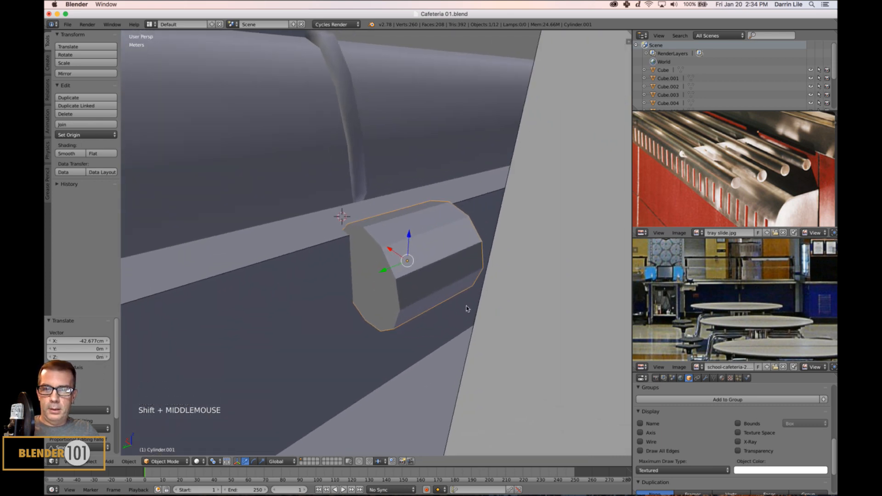
key("s")
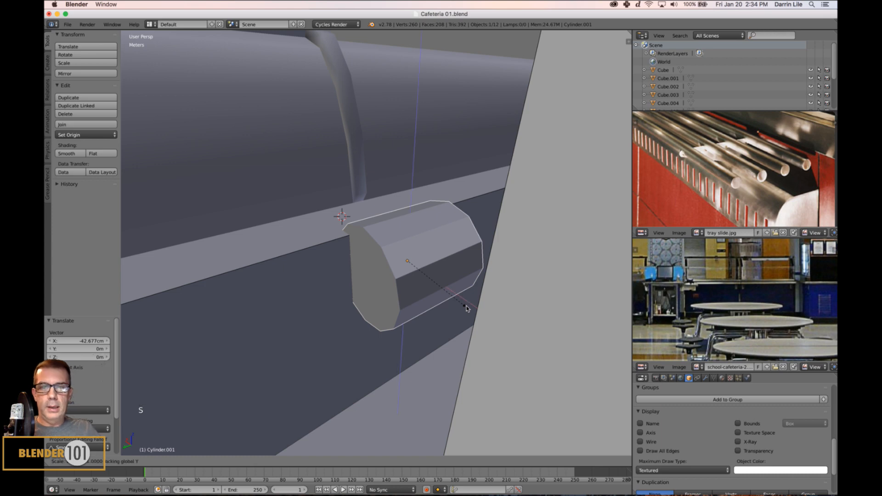
left_click(408, 268)
Raise the rod 16.702 cm and move it 16.607 cm along the X axis onto the counter's top surface
left_click_drag(411, 237, 410, 189)
middle_click_drag(410, 189, 415, 232)
key("KP_Decimal")
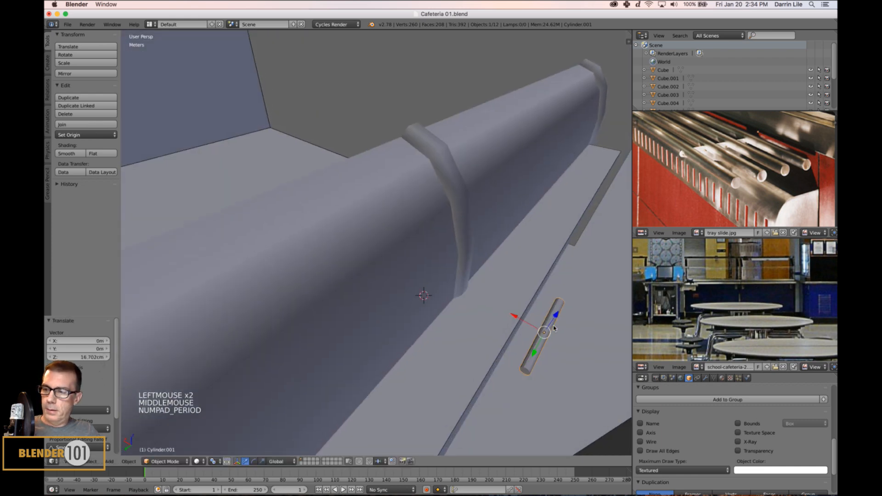
scroll(541, 319, "down", 3)
middle_click_drag(511, 309, 458, 303)
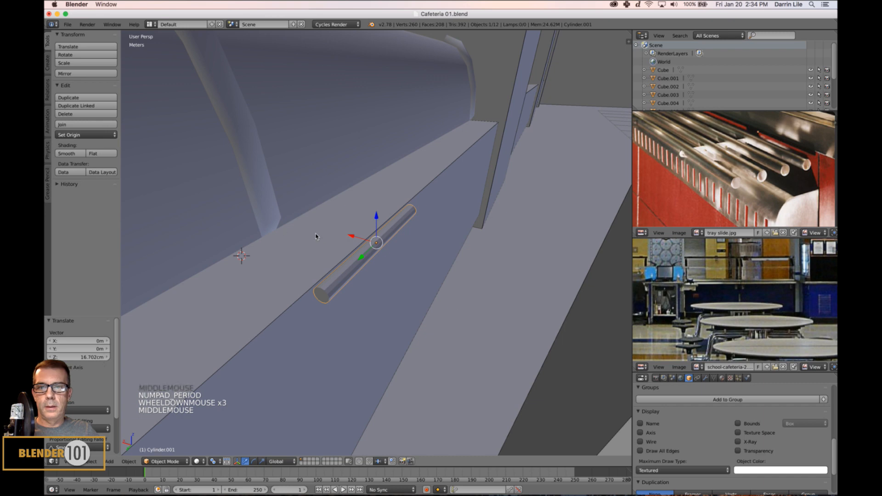
left_click_drag(350, 235, 269, 236)
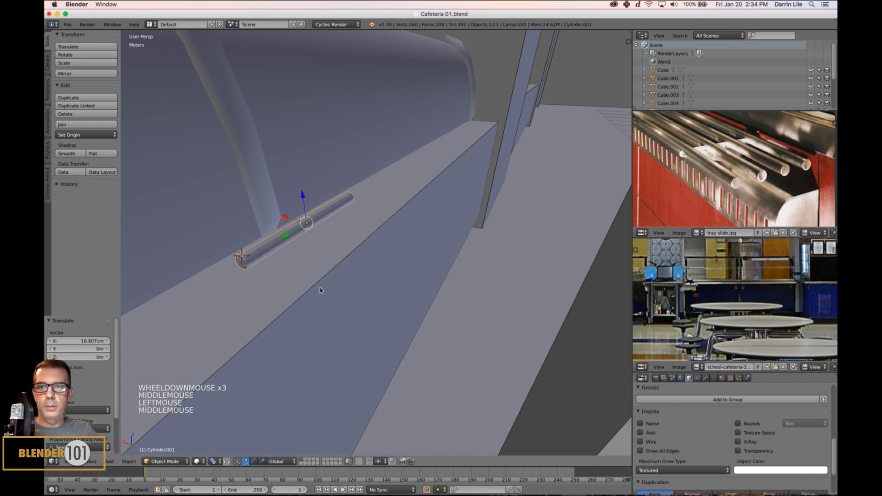
Lower the rod 3.228 cm and move it -10.884 cm along the X axis to the counter's front edge
middle_click_drag(270, 235, 305, 214)
left_click_drag(290, 214, 286, 234)
middle_click_drag(286, 235, 301, 263)
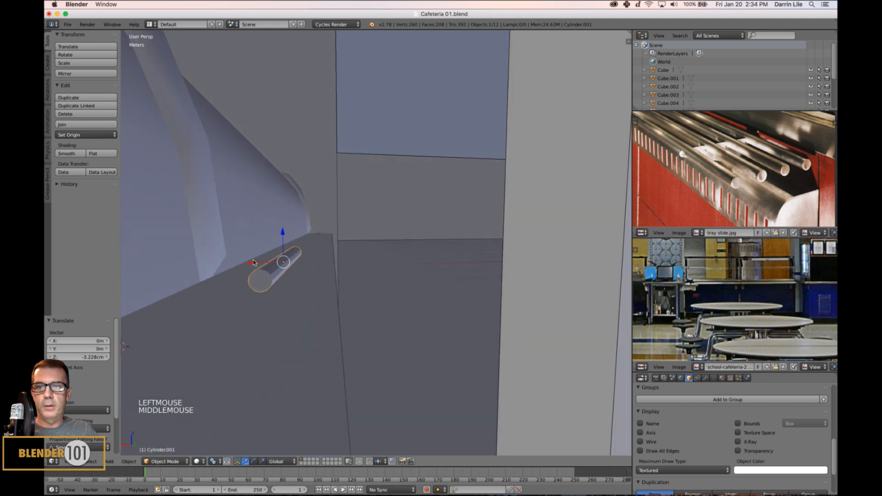
left_click_drag(253, 262, 313, 279)
Examine the whole tray slide photo and compare it with the rod's position in front of the counter and guard
scroll(807, 171, "down", 2)
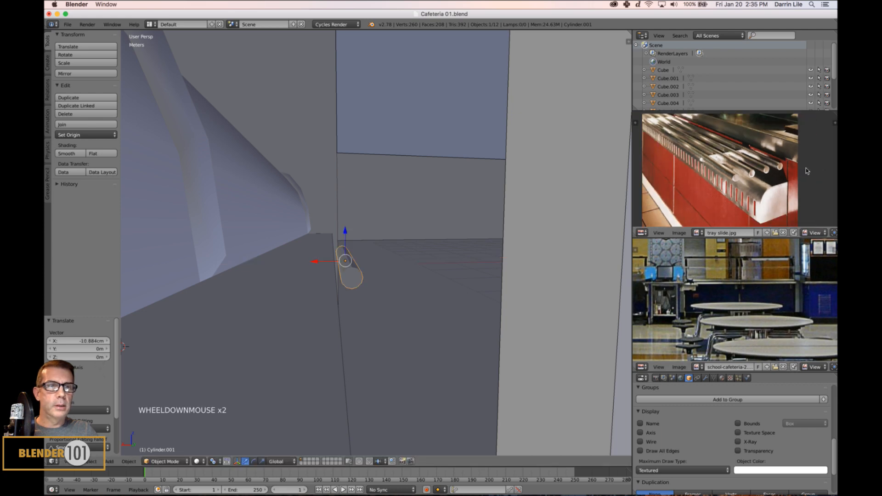
scroll(792, 170, "down", 2)
middle_click_drag(792, 170, 773, 175)
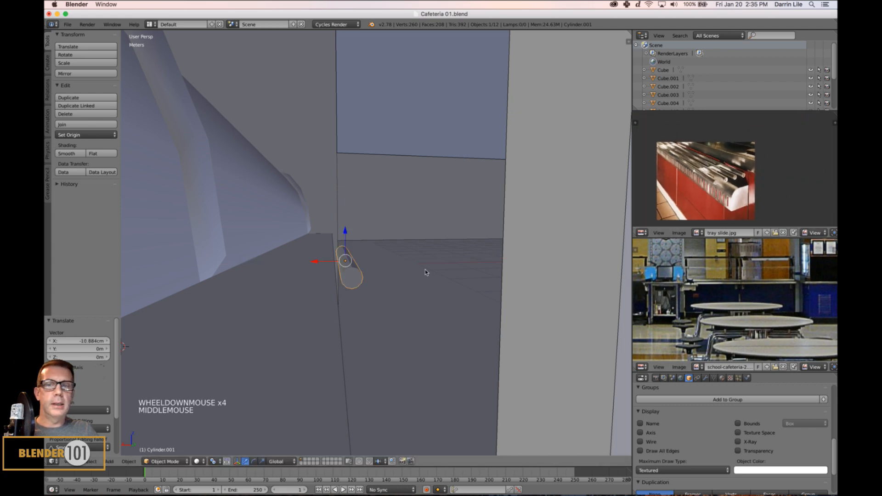
scroll(378, 282, "down", 1)
scroll(380, 284, "up", 3)
scroll(384, 282, "down", 3)
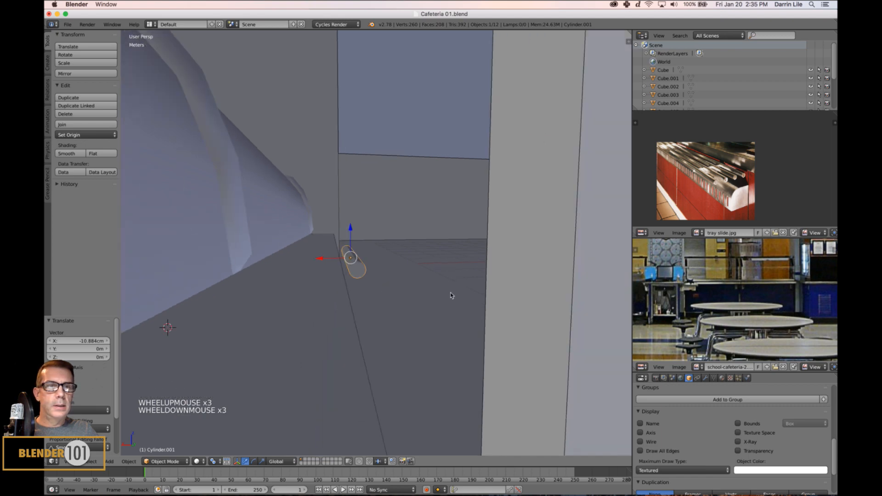
middle_click_drag(384, 305, 331, 309)
scroll(338, 302, "down", 2)
scroll(332, 310, "down", 2)
right_click(272, 221)
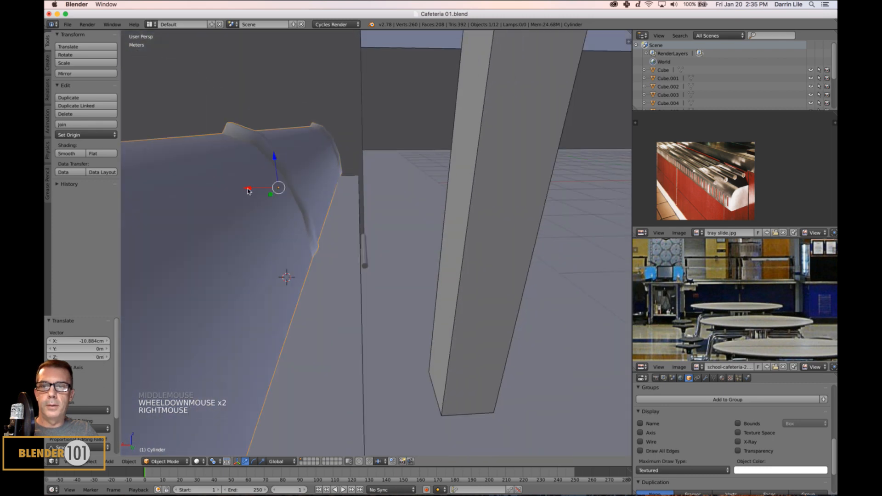
mouse_move(260, 189)
left_mouse_down()
mouse_move(271, 195)
mouse_move(260, 197)
left_mouse_up()
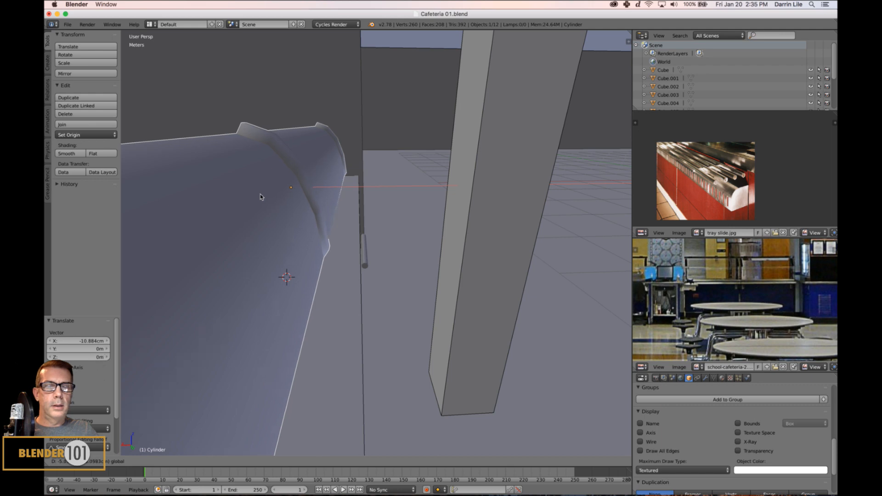
left_click_drag(260, 197, 260, 197)
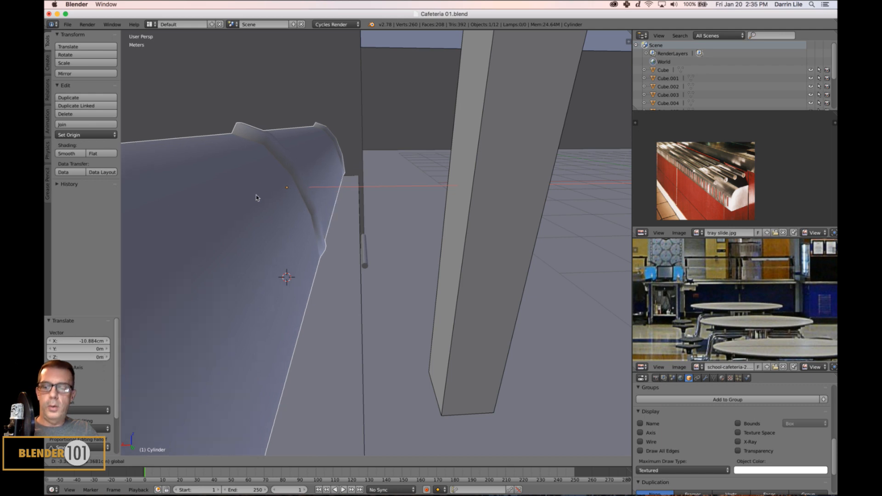
key("super+z")
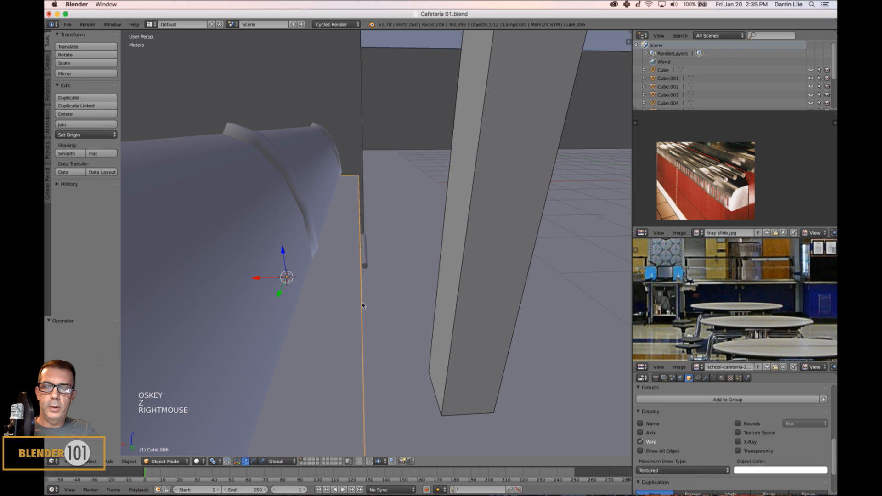
Shift the counter base below the guard slightly along the X axis
scroll(340, 298, "down", 4)
scroll(316, 282, "up", 3)
left_click_drag(279, 273, 265, 274)
middle_click_drag(265, 274, 344, 316)
scroll(349, 323, "down", 2)
Extrude the lower front face of the counter base 16.892 cm outward in face select mode
key("Tab")
key("ctrl+Tab")
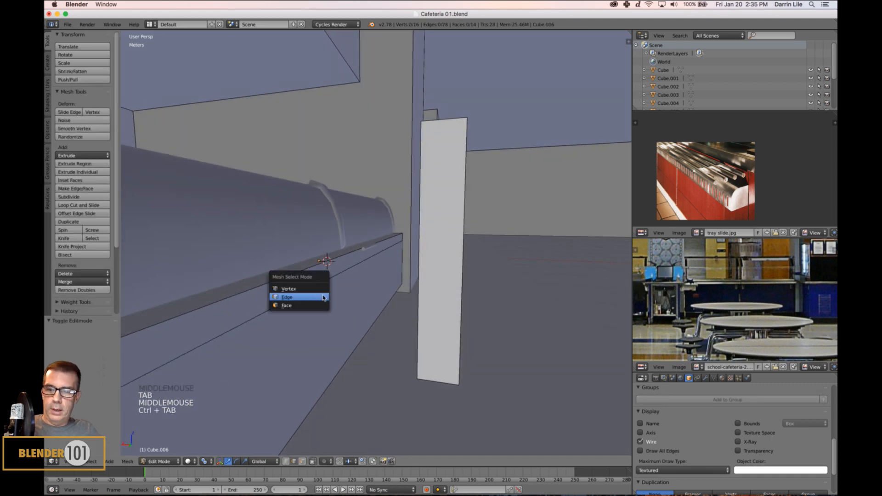
key("ctrl+Tab")
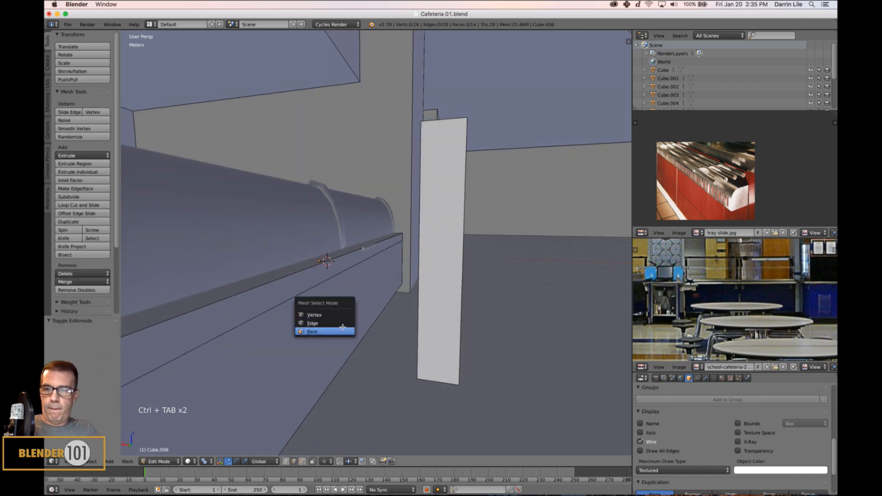
left_click(342, 329)
right_click(343, 327)
scroll(402, 354, "down", 1)
middle_click_drag(402, 354, 403, 358)
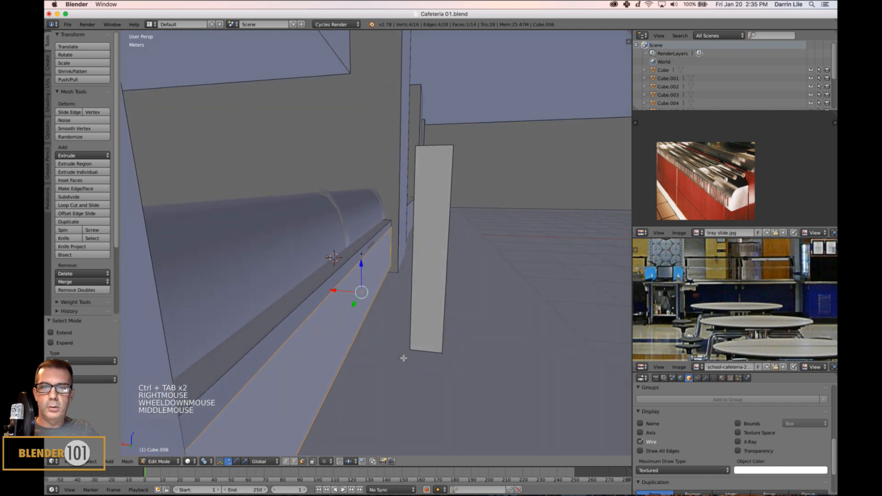
key("e")
key("e")
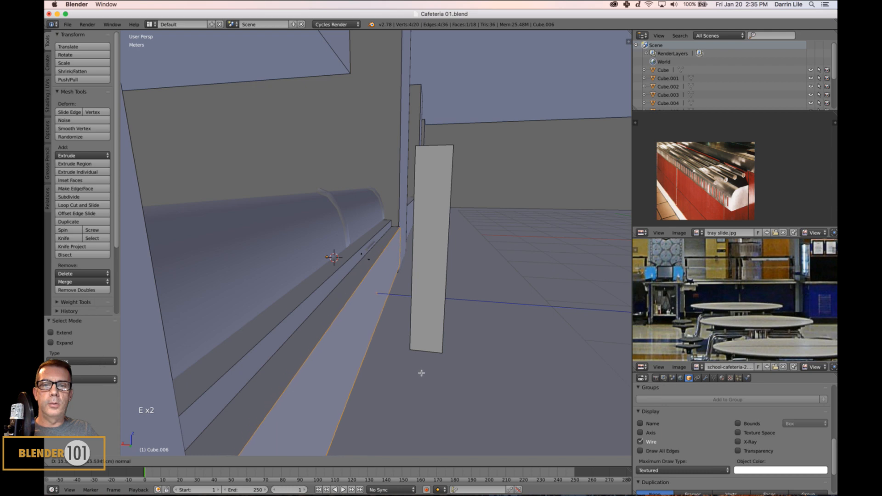
left_click(423, 375)
middle_click(431, 372)
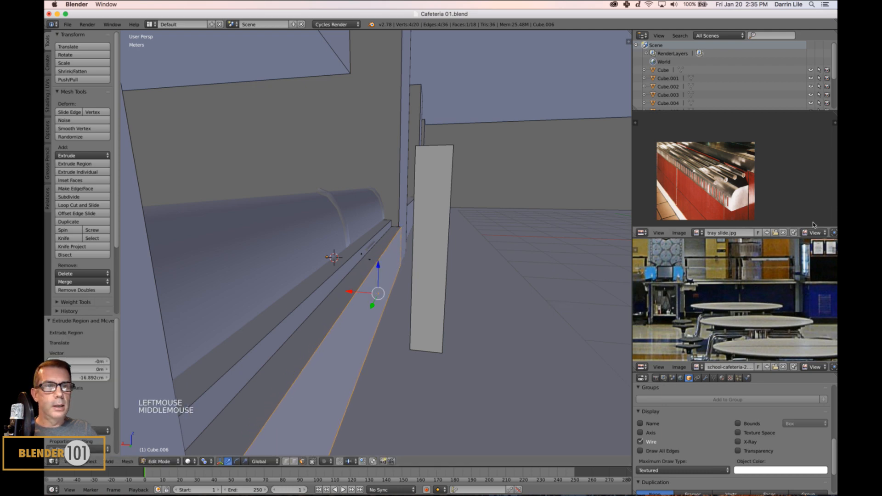
Select the upper front edge of the extruded section, and apply the counter base's scale in Object Mode
scroll(740, 187, "up", 2)
middle_click_drag(740, 187, 755, 179)
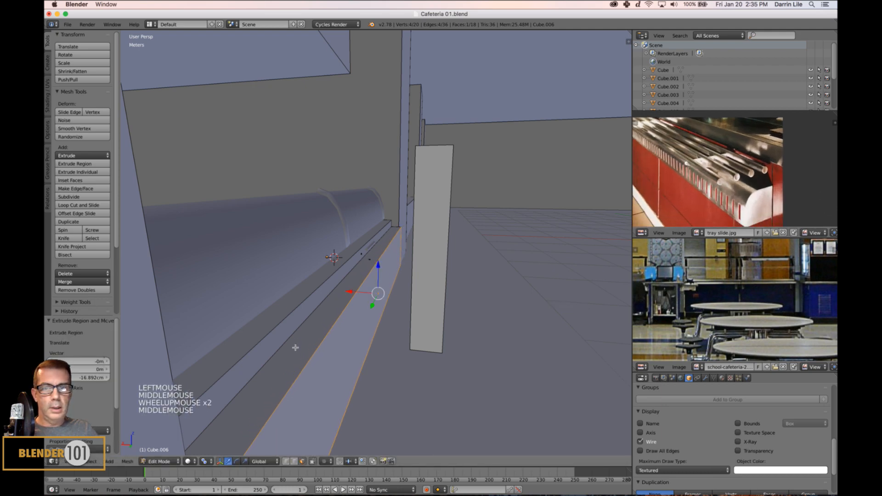
middle_click_drag(363, 366, 383, 314, "shift")
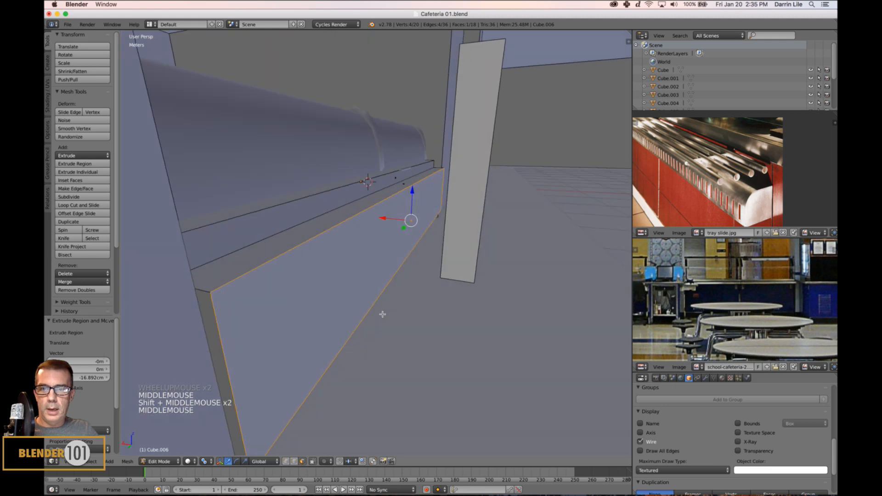
key("ctrl+Tab")
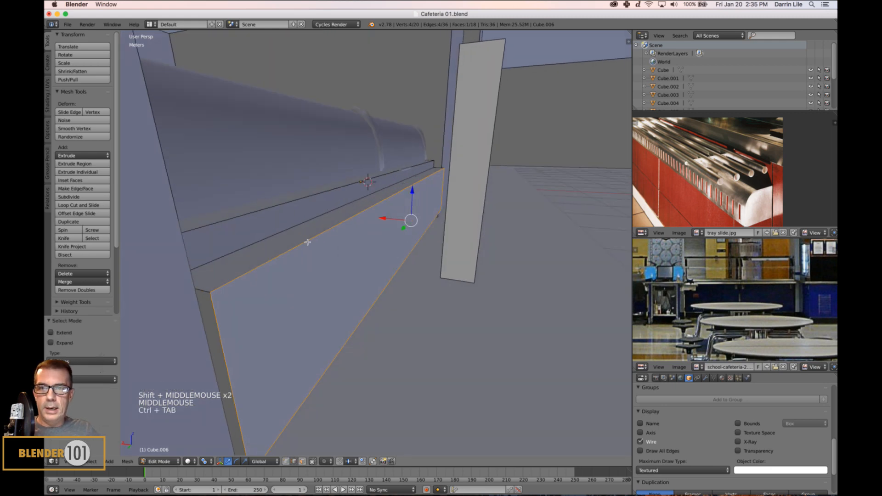
right_click(307, 242, "alt")
key("Tab")
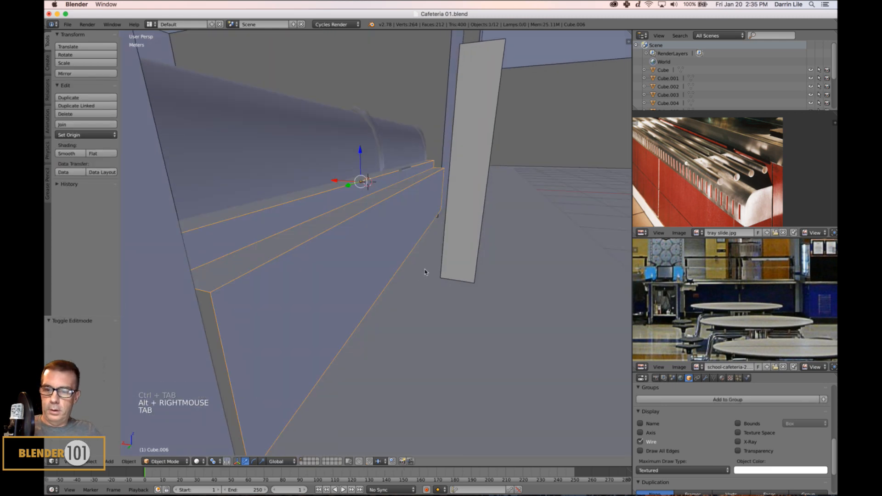
key("ctrl+a")
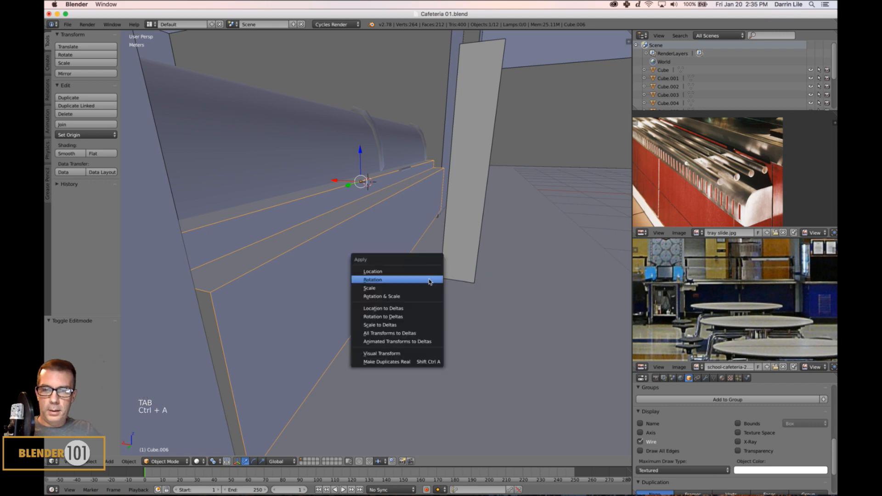
left_click(401, 288)
Bevel the upper front edge of the extruded section by an amount of 0.062 with 3 segments
key("Tab")
middle_click_drag(339, 252, 339, 250)
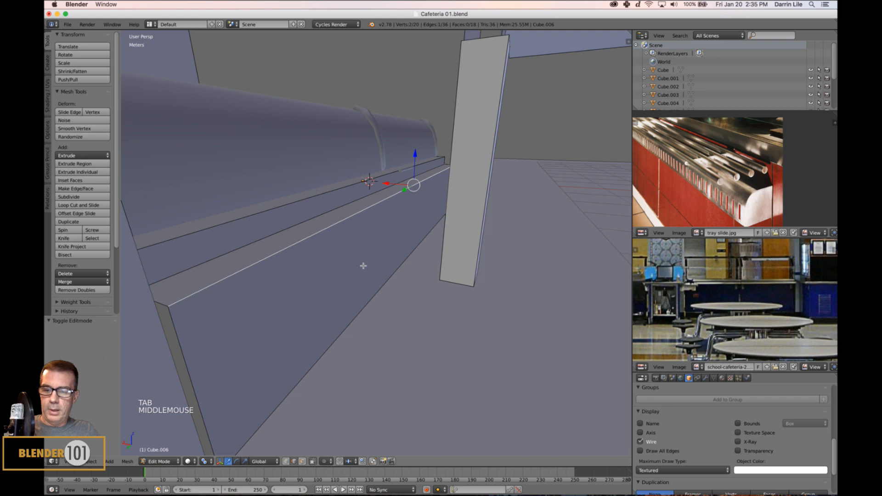
key("ctrl+b")
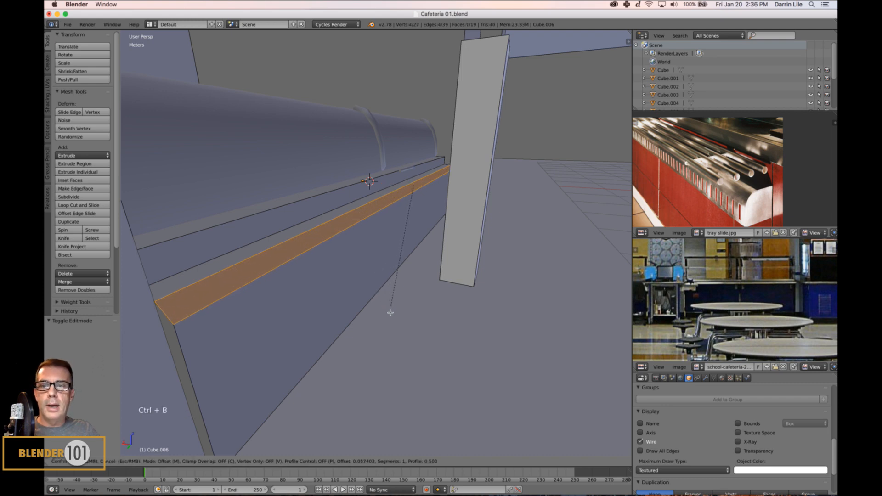
left_click(335, 287, "shift")
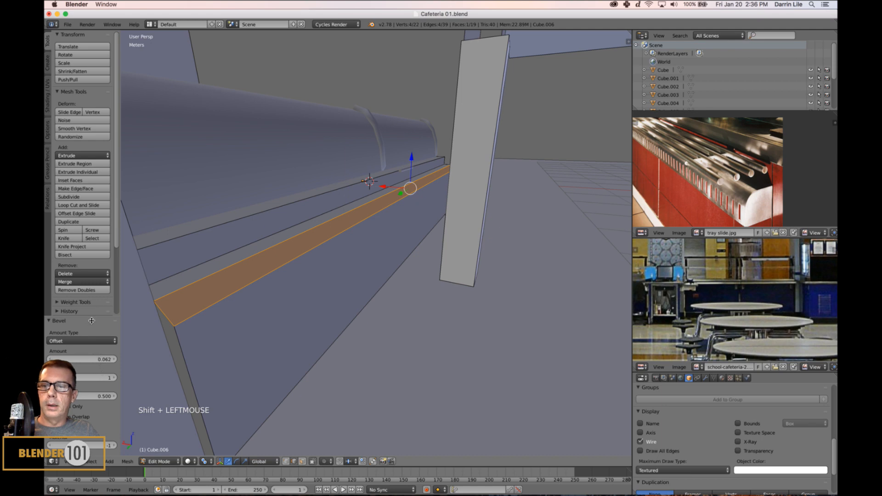
left_click_drag(91, 321, 84, 109)
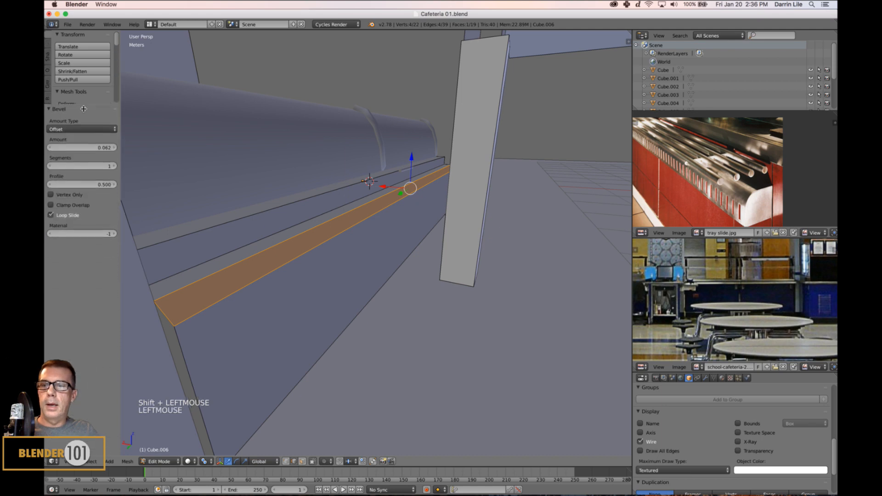
left_click(114, 167)
left_click(114, 167)
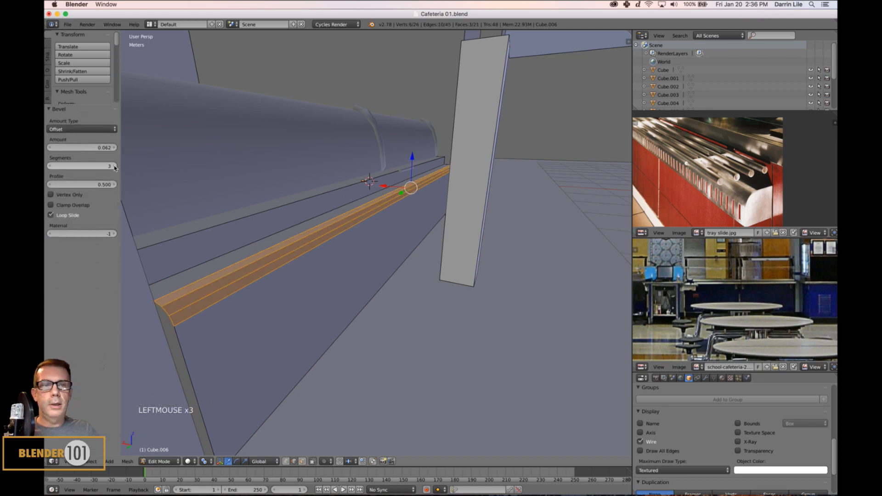
Raise the bevel's segment count by one, clear the selection, and return to Object Mode
left_click(114, 167)
key("a")
key("Tab")
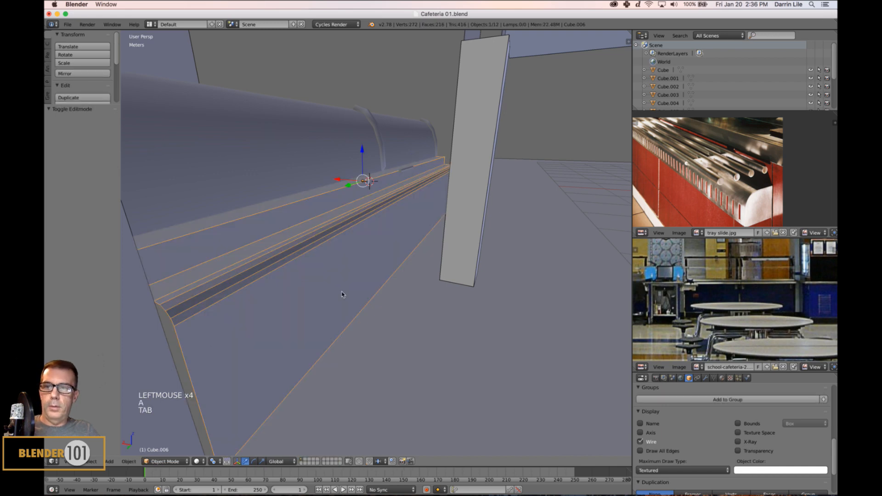
middle_click_drag(350, 292, 357, 295)
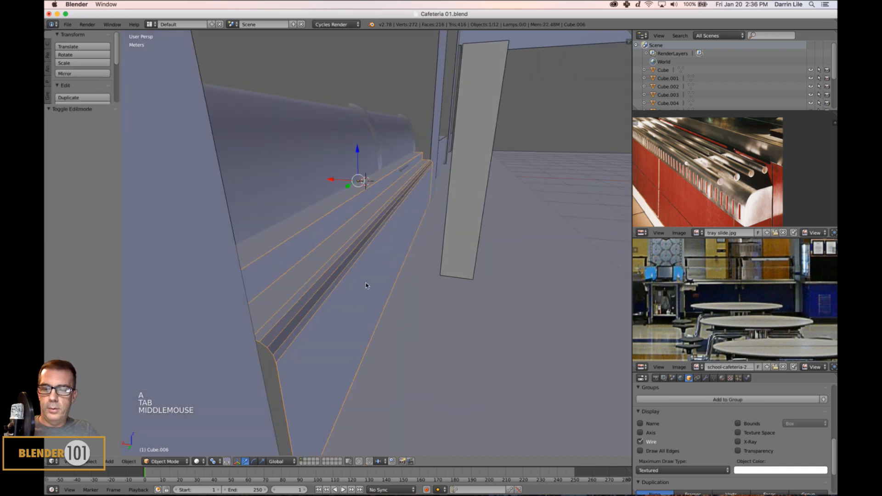
Select the short tray rail cylinder, lower it slightly along the Z axis, and shift it 5.007 cm along X
middle_click_drag(402, 220, 381, 196, "shift")
scroll(395, 220, "up", 2)
right_click(372, 201)
left_click_drag(371, 167, 370, 177)
middle_click_drag(370, 177, 349, 213)
left_click_drag(343, 212, 335, 213)
middle_click_drag(335, 213, 358, 226)
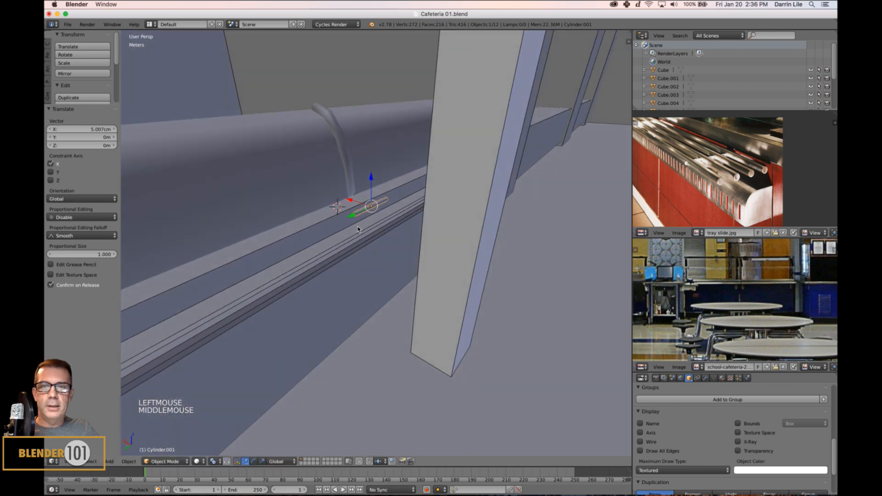
Scale the rail cylinder up uniformly by a factor of about 1.352
scroll(372, 227, "up", 2)
key("s")
key("s")
key("s")
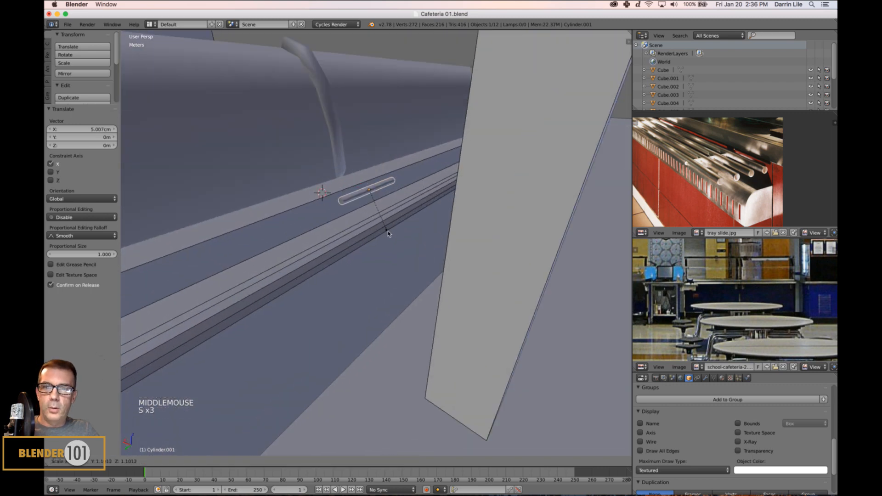
left_click(393, 243)
key("s")
key("s")
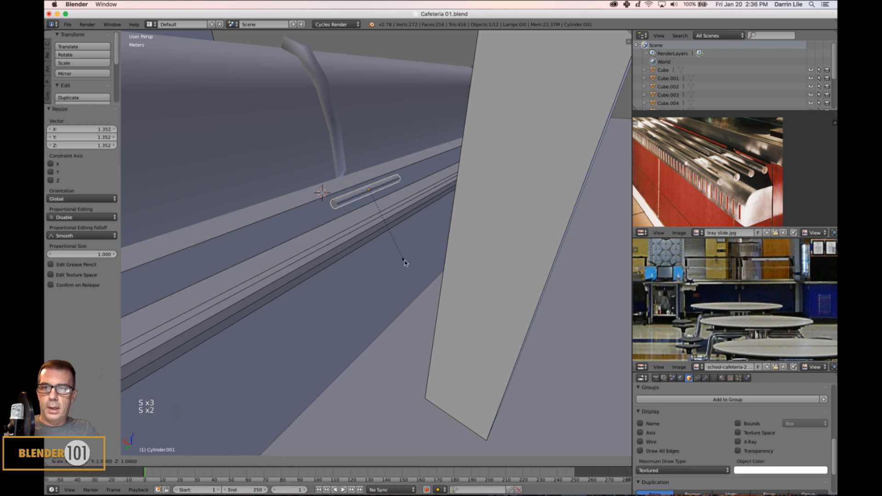
left_click(401, 258)
Rescale the rail cylinder once more and lower it 1.003 cm along the Z axis
scroll(402, 257, "down", 3)
middle_click_drag(403, 241, 392, 207)
key("s")
key("s")
left_click(410, 257)
left_click_drag(372, 187, 368, 188)
Scale the rail along the Y axis by a factor of 11.173 so it spans the counter's length
middle_click_drag(368, 187, 463, 277)
scroll(445, 244, "down", 2)
scroll(467, 255, "up", 3)
scroll(467, 268, "down", 3)
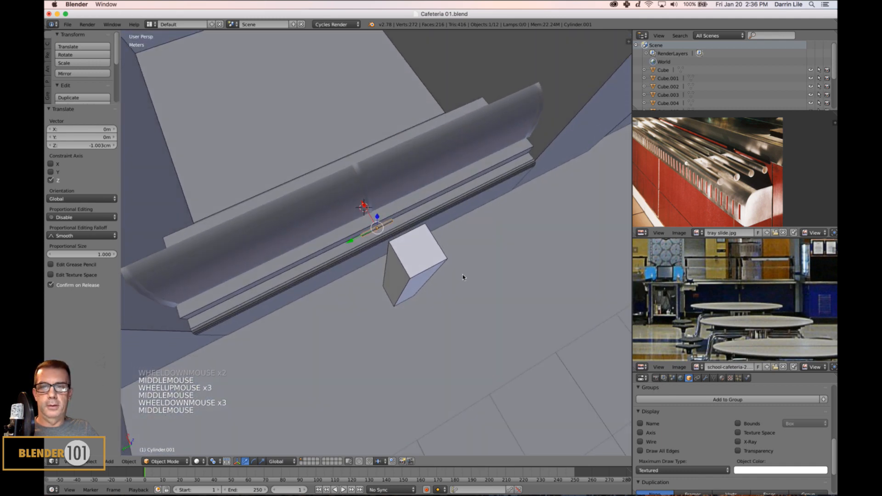
key("s")
key("y")
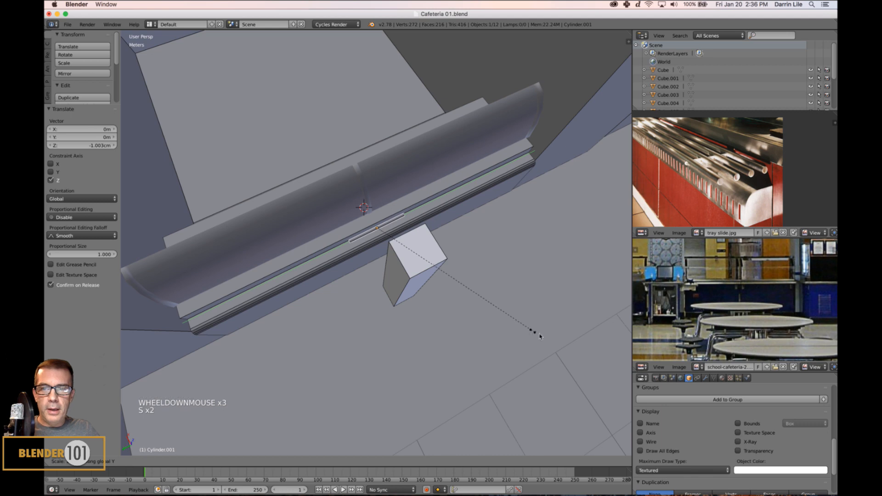
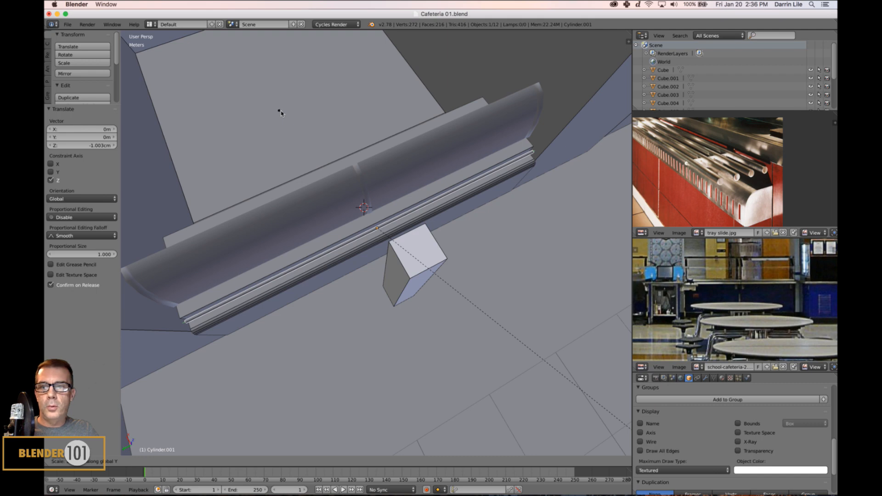
left_click(281, 113)
Lower the lengthened rail 6.97 mm along the Z axis toward the counter ledge
middle_click_drag(274, 109, 384, 290)
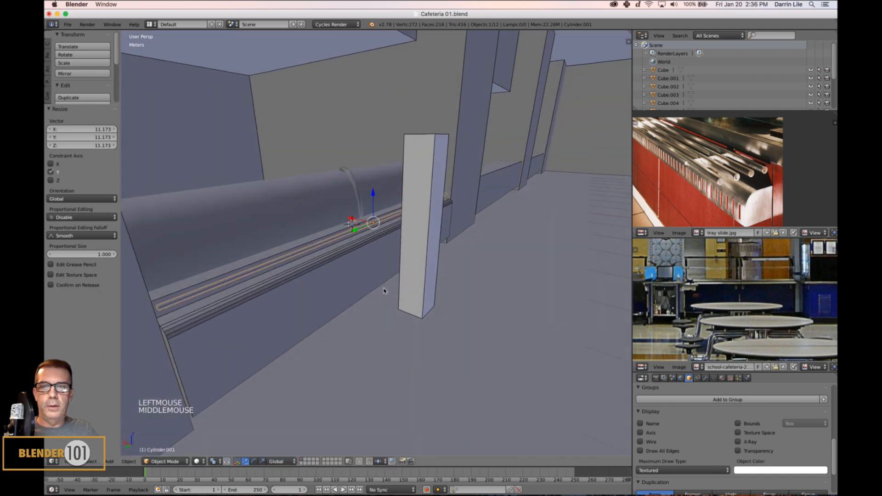
scroll(384, 290, "up", 2)
middle_click_drag(370, 253, 388, 236)
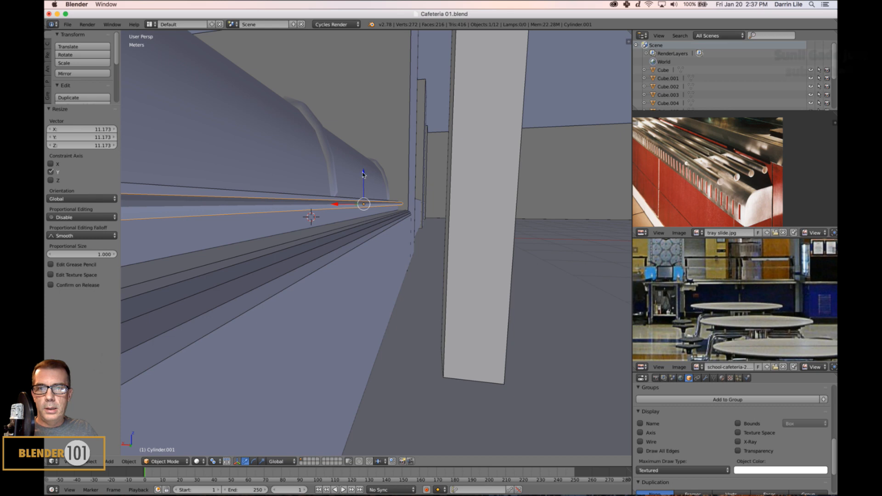
left_click_drag(363, 175, 362, 176)
scroll(370, 198, "down", 1)
middle_click_drag(370, 197, 377, 207)
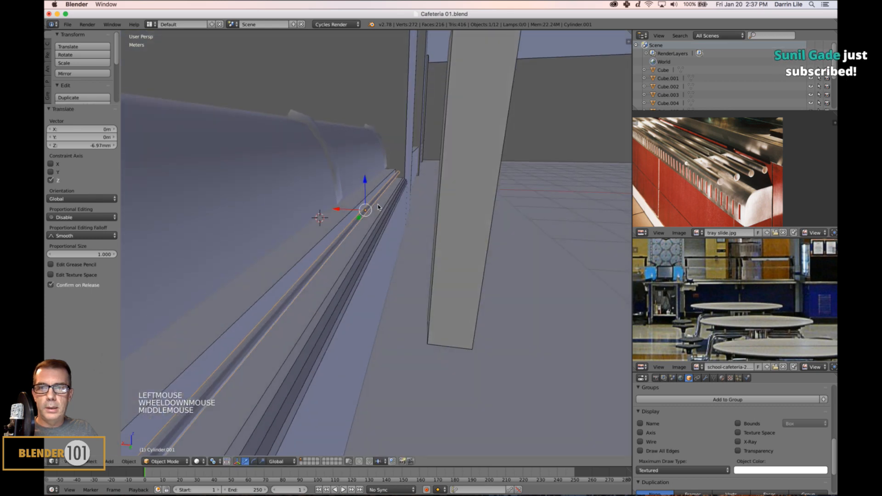
Duplicate the rail twice along the X axis, offsetting the copies by -6.457 cm and -5.714 cm
scroll(383, 220, "down", 1)
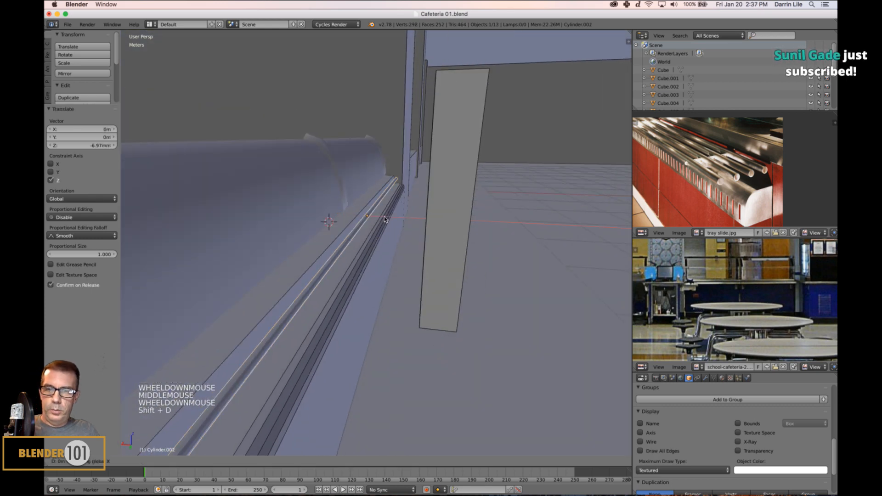
key("shift+d")
key("x")
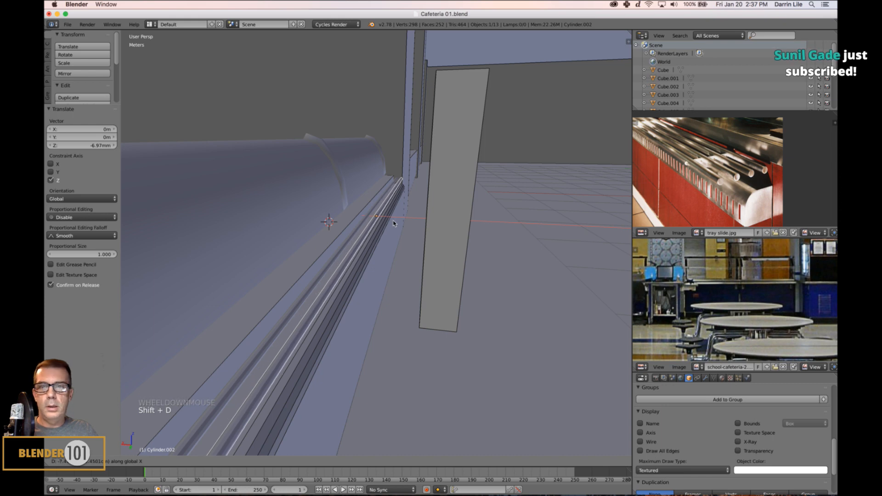
left_click(392, 223)
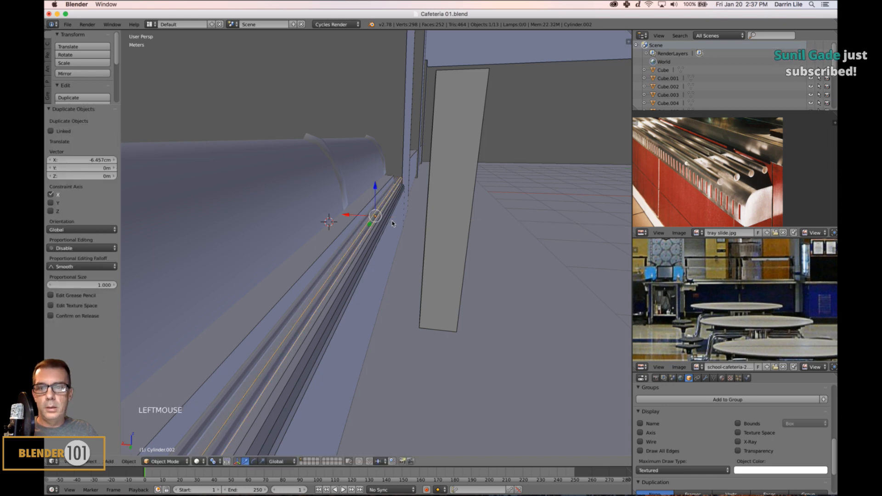
key("shift+d")
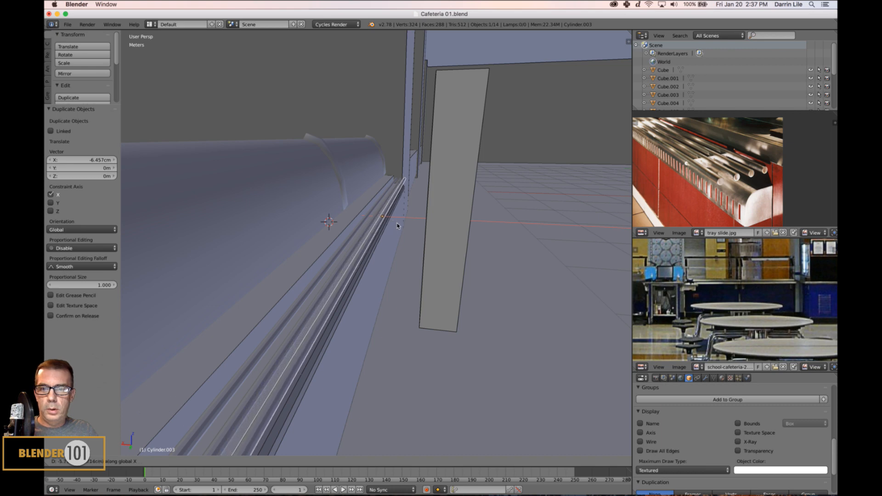
left_click(399, 229)
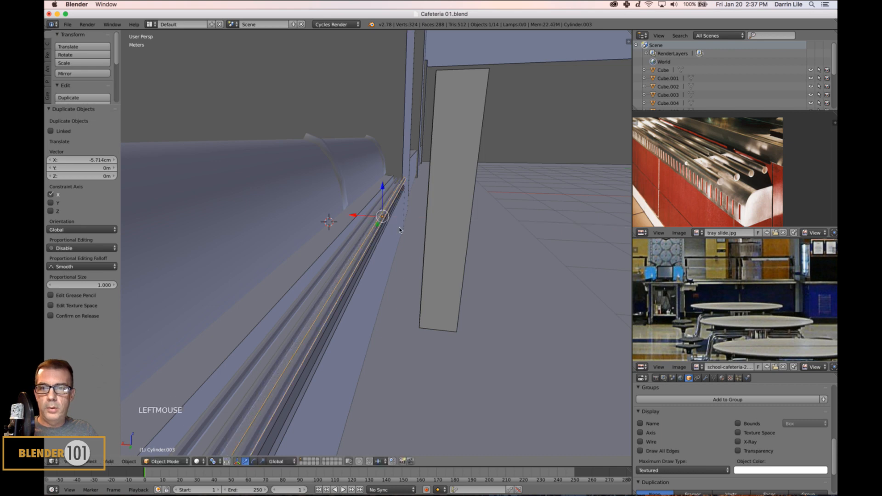
Delete both duplicated rails, keeping only the original
key("x")
left_click(380, 243)
right_click(355, 247)
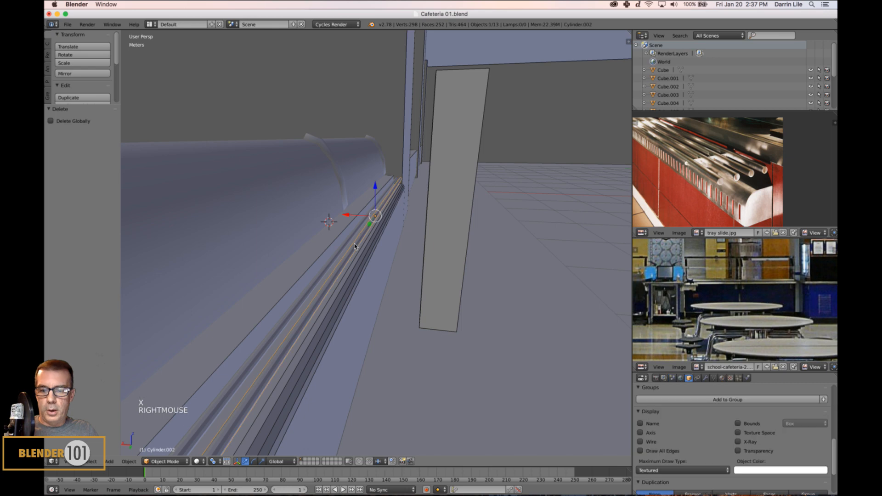
key("x")
key("x")
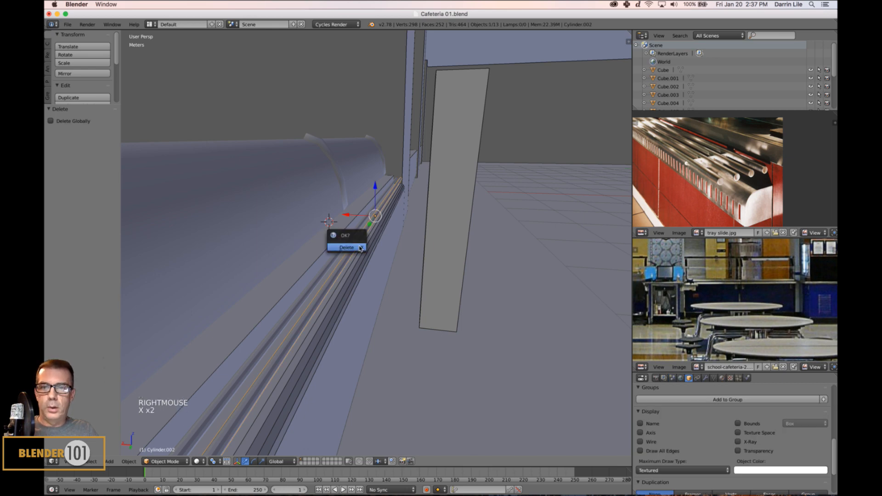
left_click(360, 247)
Select the original rail, enable its Wire display option, and clear the selection
middle_click_drag(368, 217, 392, 231)
right_click(363, 224)
scroll(374, 242, "down", 2)
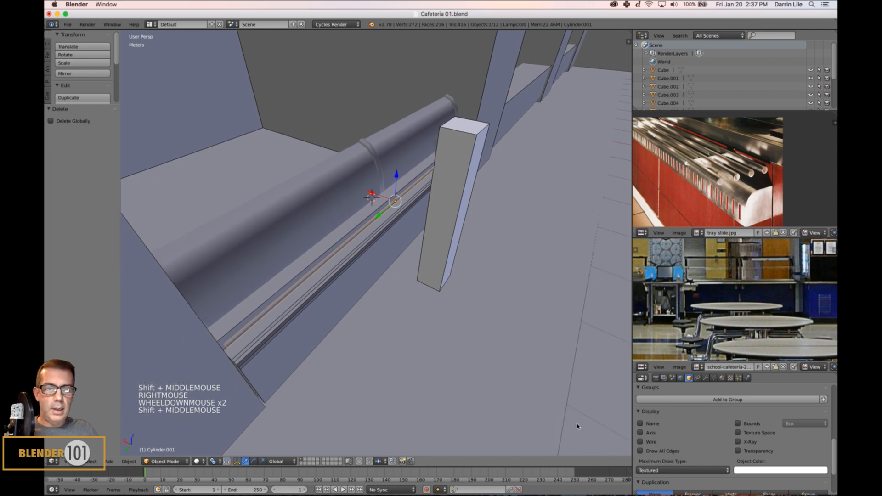
left_click(644, 442)
key("a")
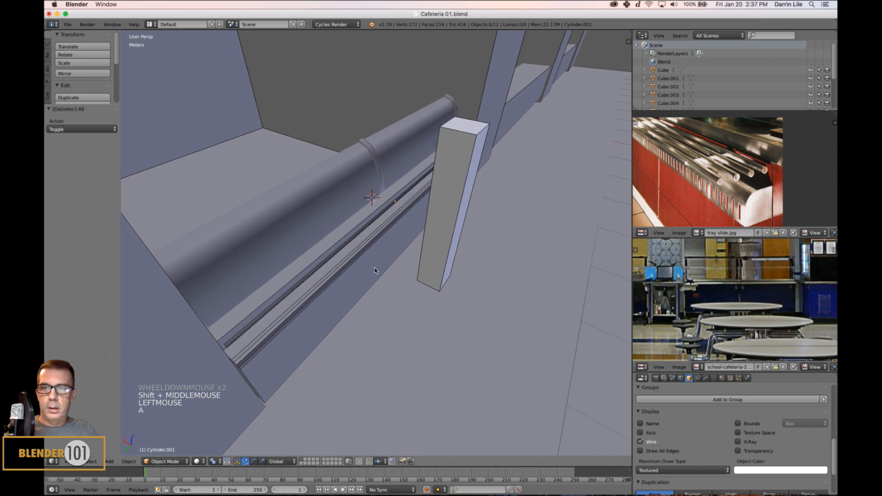
middle_click_drag(375, 271, 402, 284)
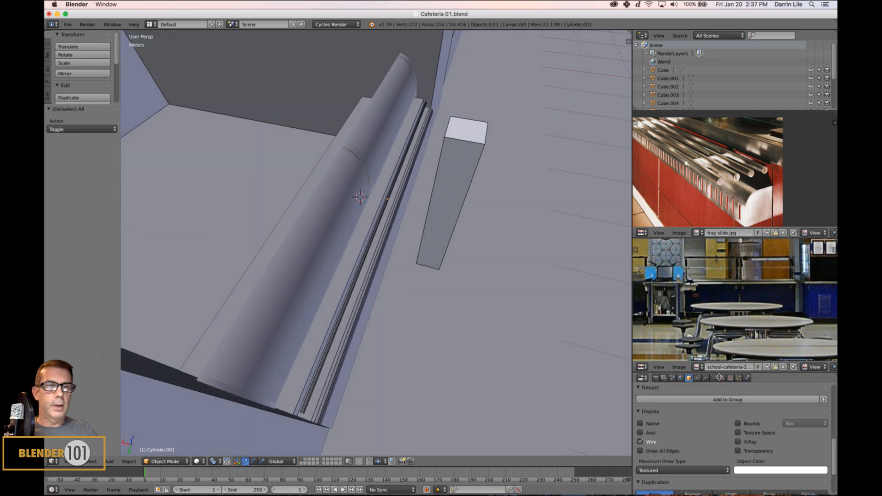
Enlarge the properties area and add an Array modifier to the rail
left_click_drag(719, 375, 720, 362)
left_click(708, 348)
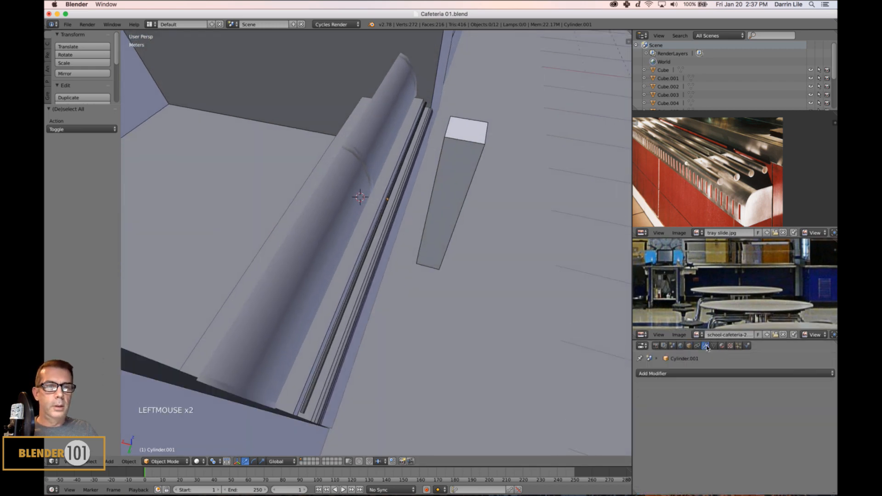
left_click(685, 373)
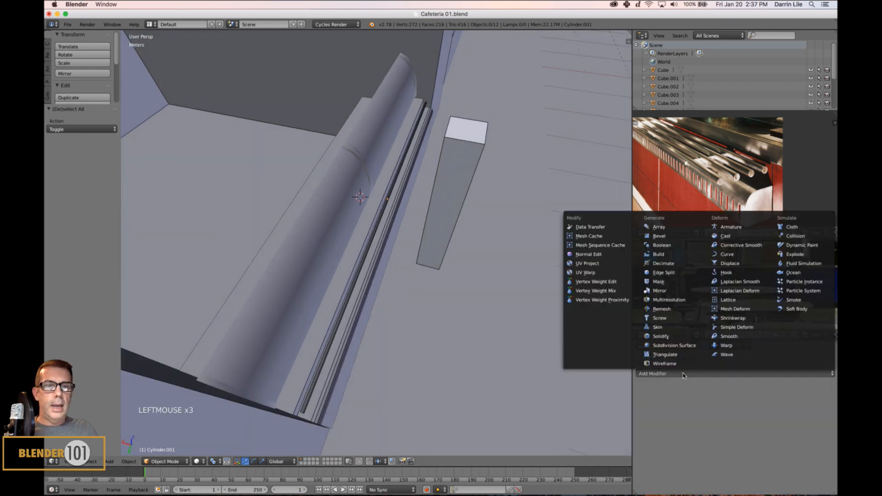
left_click(658, 227)
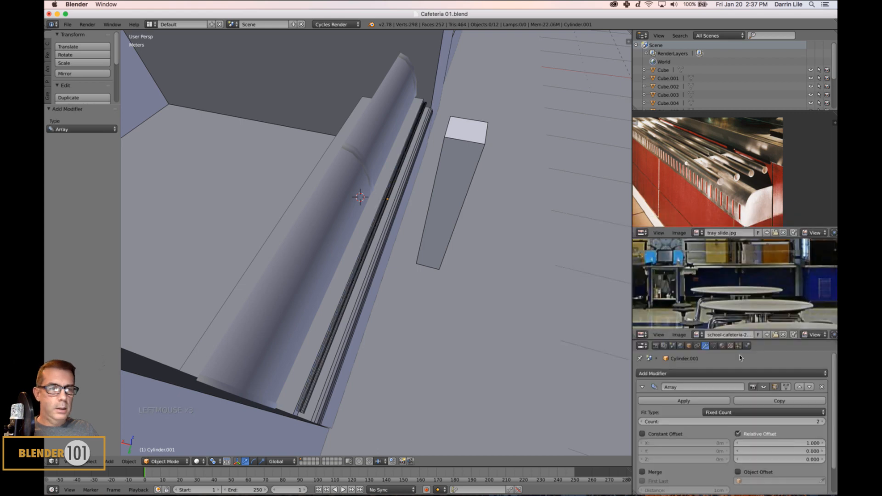
Set the rail array's relative X offset to -1.800 and its count to 4
middle_click_drag(365, 320, 492, 258)
scroll(473, 258, "up", 2)
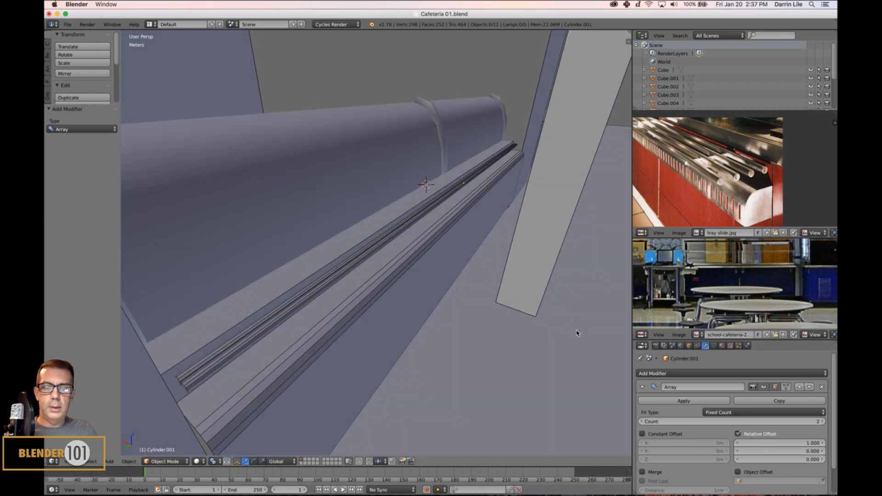
left_click_drag(807, 444, 763, 444)
middle_click_drag(473, 381, 539, 375)
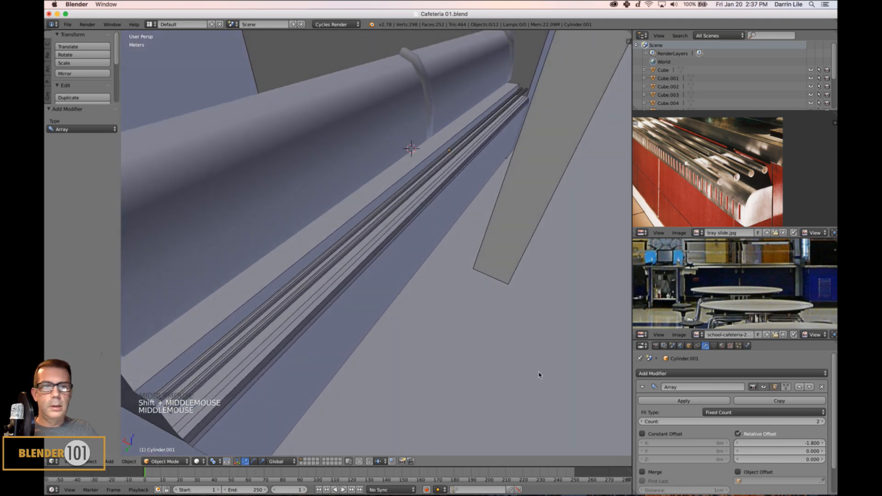
left_click(822, 422)
left_click(822, 421)
mouse_move(499, 411)
middle_mouse_down()
mouse_move(498, 400)
mouse_move(507, 401)
middle_mouse_up()
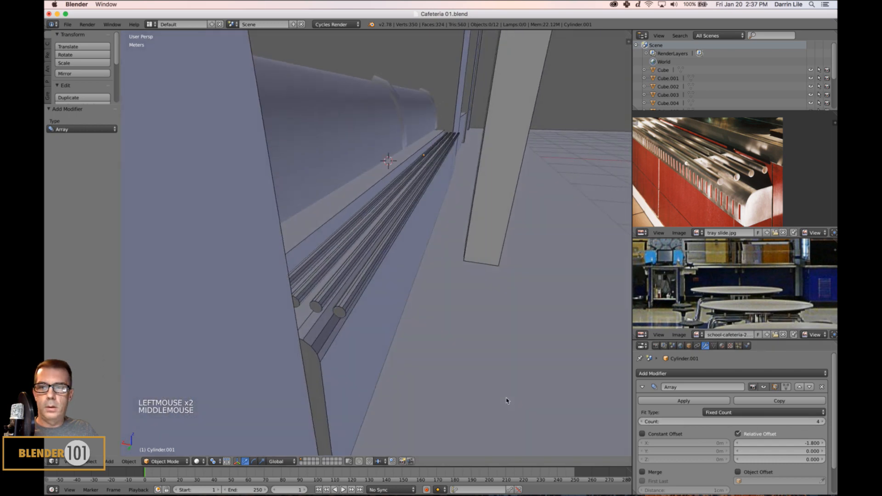
Widen the spacing between the arrayed rails by setting the relative X offset to -2.200
left_click(824, 443)
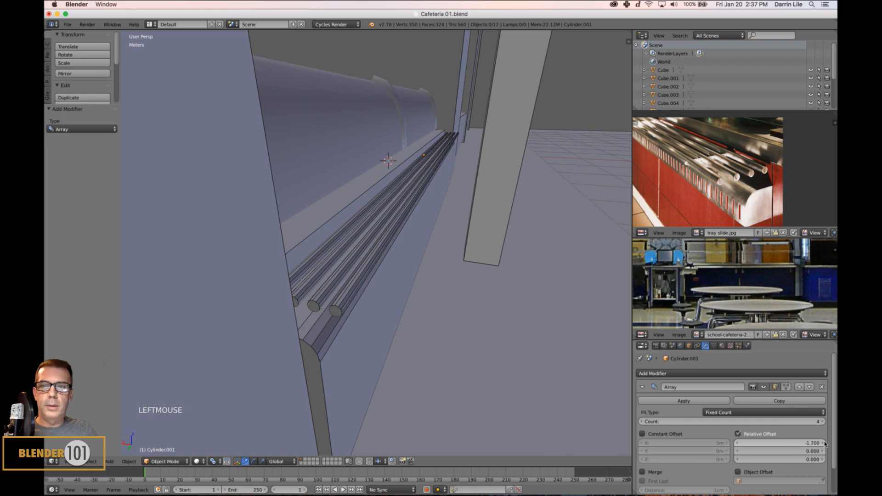
left_click(737, 443)
left_click(738, 443)
left_click(737, 443)
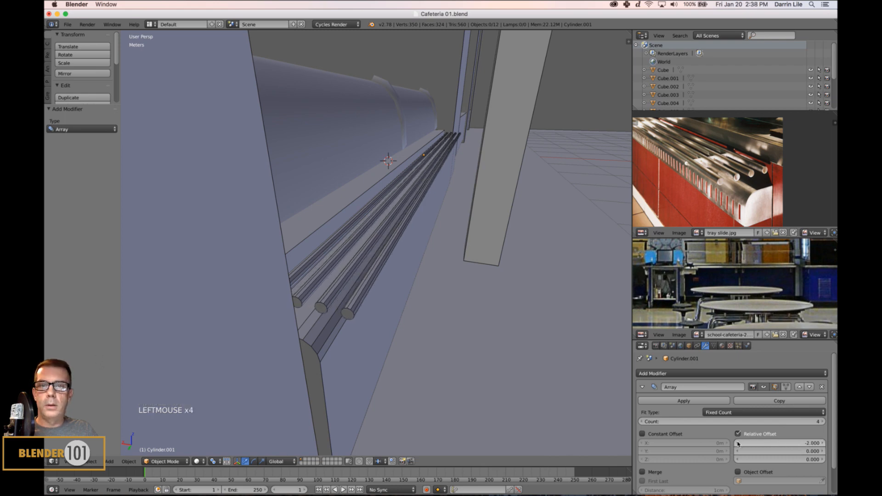
left_click(738, 444)
left_click(738, 443)
middle_click_drag(632, 363, 433, 321)
Save the cafeteria file, overwriting the existing version
scroll(603, 365, "down", 3)
middle_click_drag(496, 317, 504, 260, "shift")
key("super+s")
key("super+s")
left_click(450, 311)
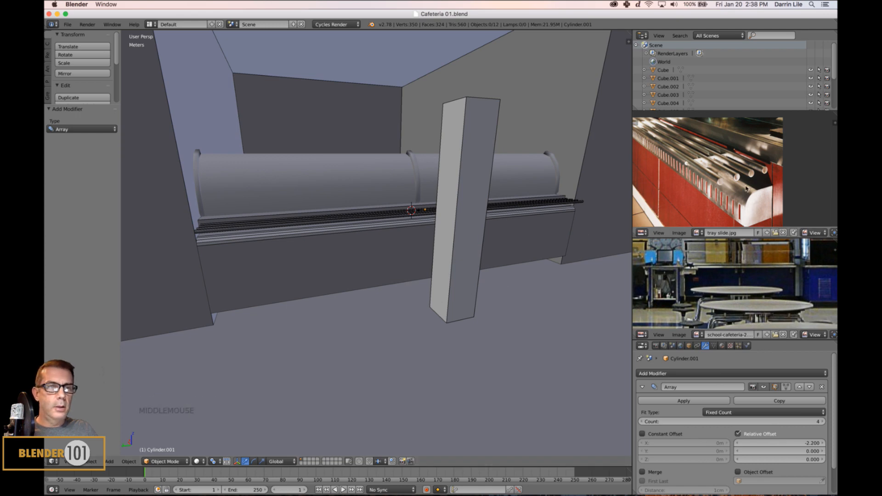
Check the rail ends in the tray slide reference, snap the 3D cursor to the arrayed rails, and center the view on them
scroll(739, 163, "up", 3)
middle_click_drag(739, 167, 746, 175)
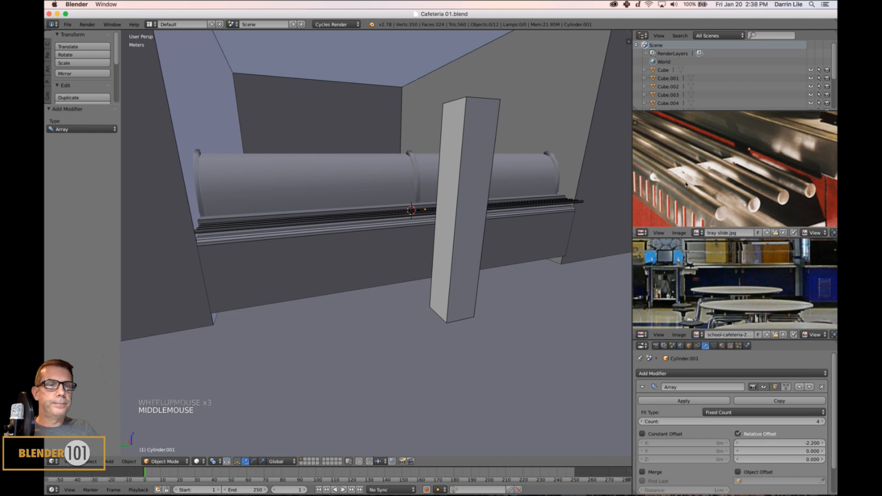
middle_click_drag(329, 283, 479, 233)
scroll(328, 281, "up", 2)
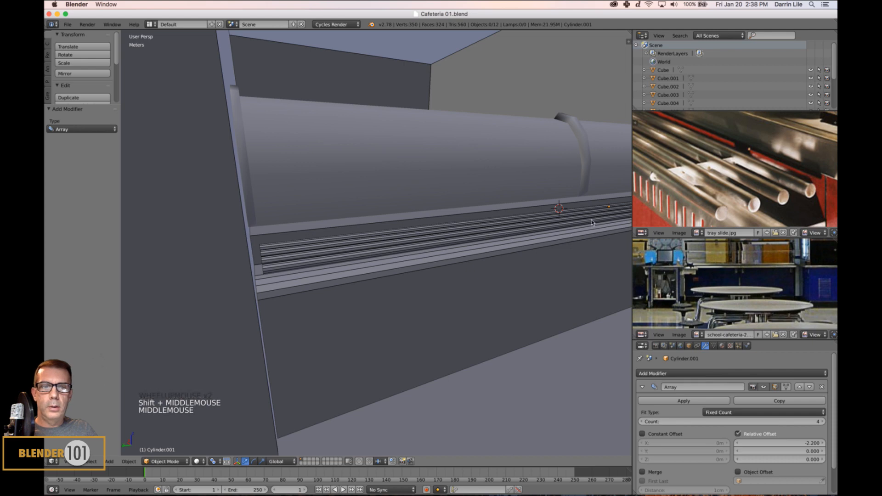
right_click(290, 244)
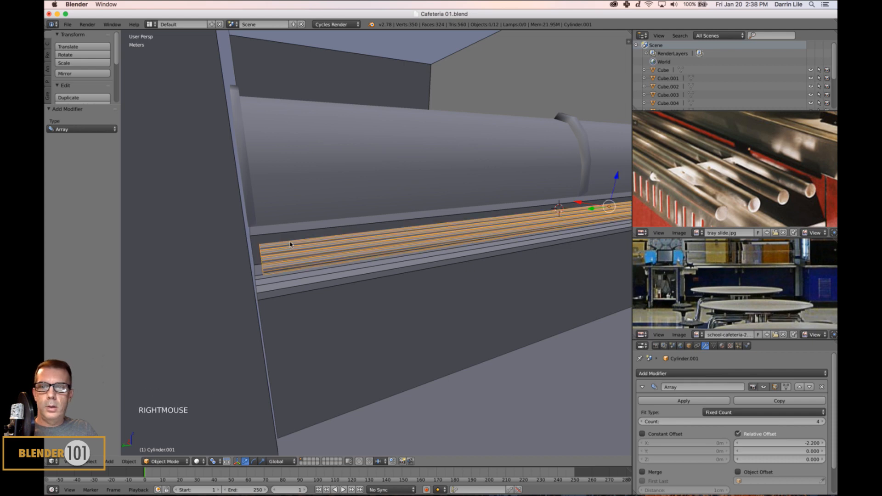
key("shift+s")
left_click(520, 332)
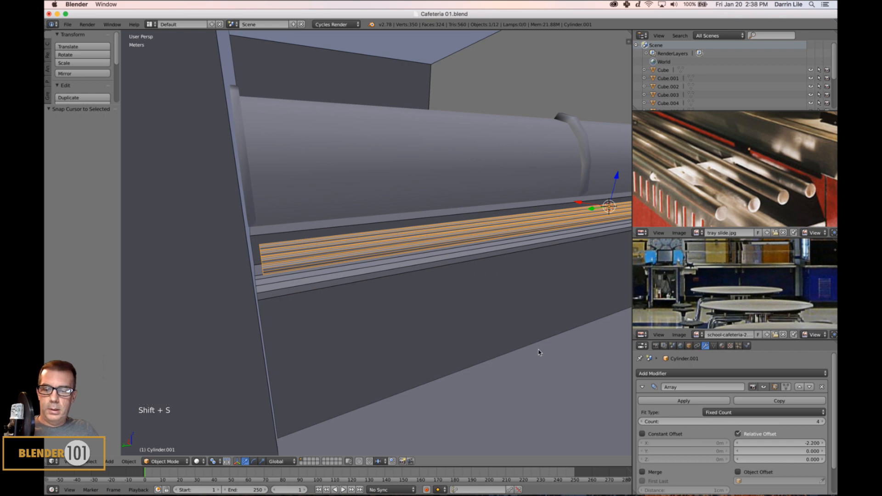
key("KP_Decimal")
scroll(384, 245, "down", 3)
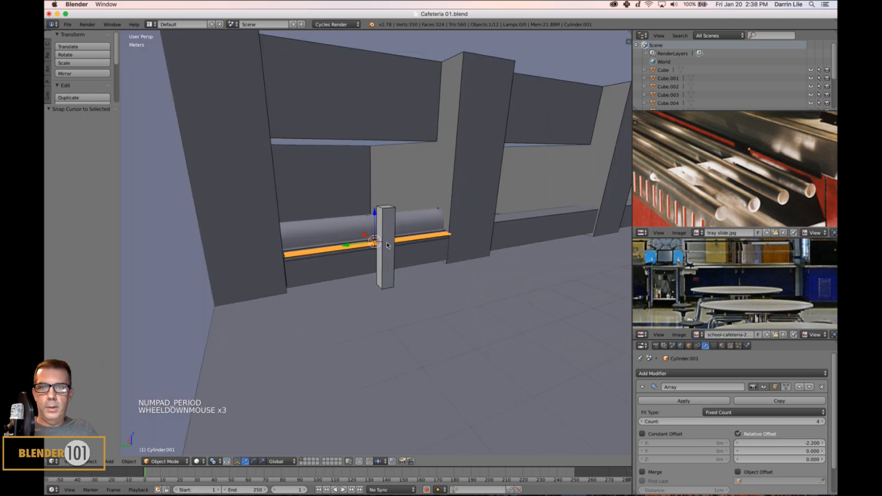
Move the tall reference block -6.787 m along the Y axis so it stands clear of the tray slide rails
right_click(386, 269)
left_click_drag(359, 255, 478, 256)
scroll(478, 256, "up", 4)
middle_click_drag(349, 248, 466, 299, "shift")
scroll(415, 288, "up", 5)
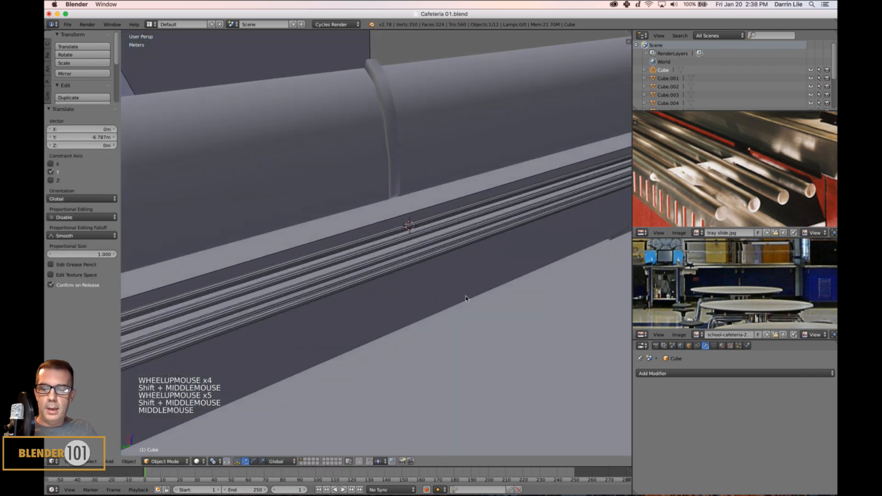
Add a cube at the 3D cursor on the rails and scale it down uniformly to 0.138
key("shift+a")
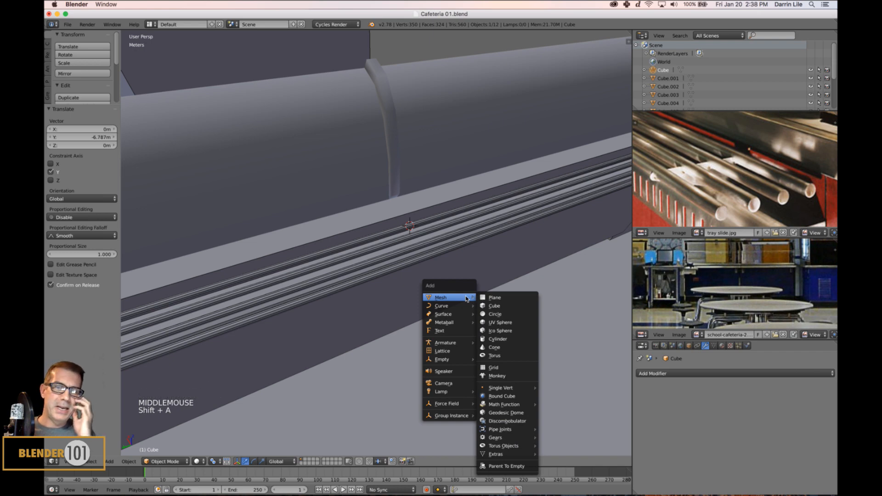
left_click(495, 306)
scroll(491, 312, "down", 4)
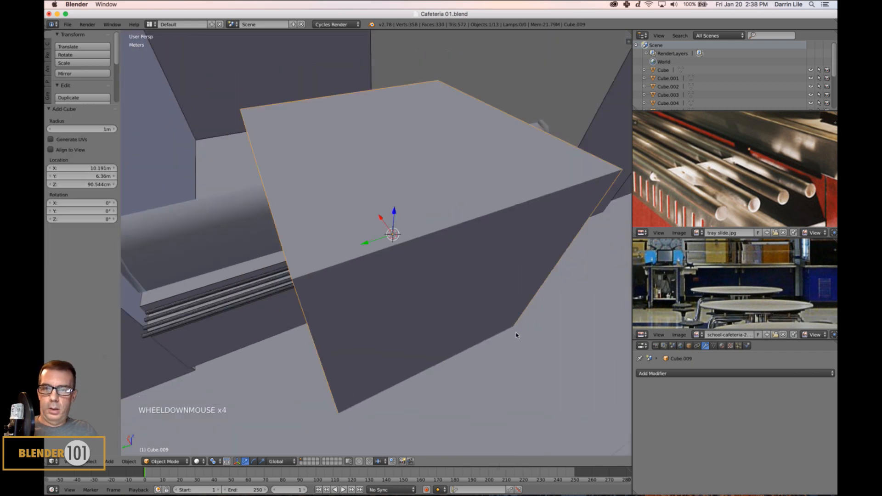
key("s")
left_click(440, 264)
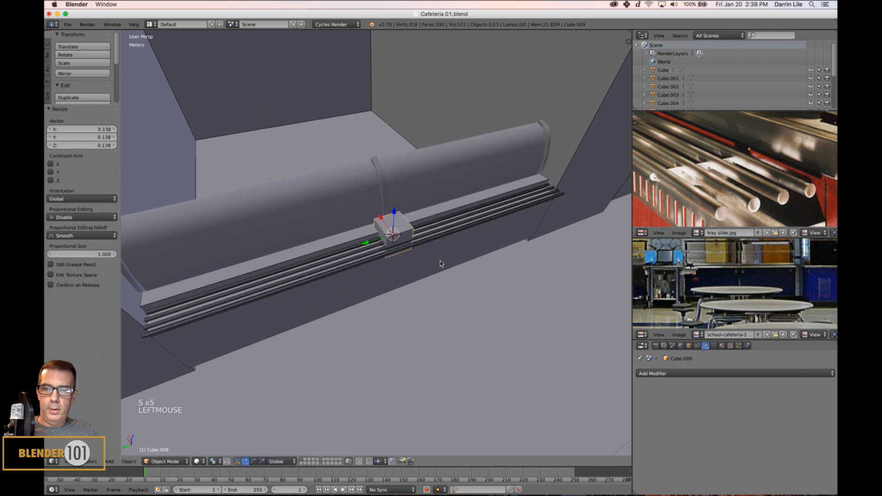
Flatten the small cube along Y to about 0.05 of its thickness and move it along X in front of the rails
key("s")
key("s")
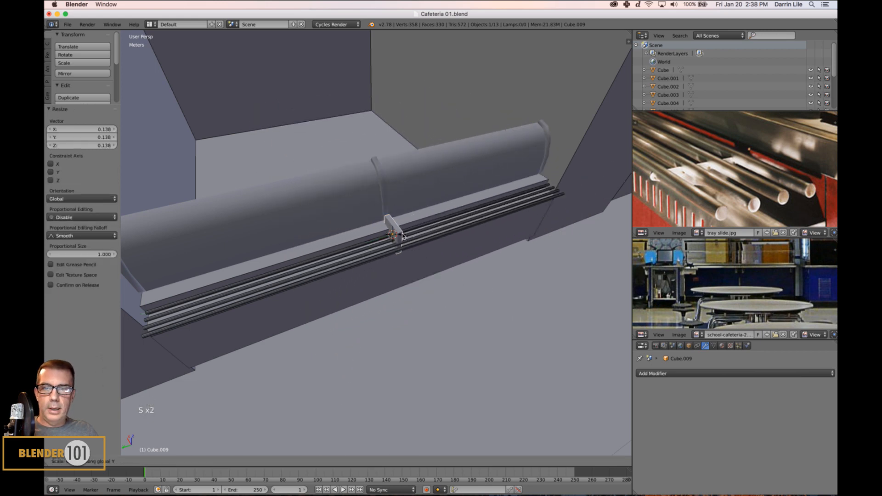
left_click(393, 235)
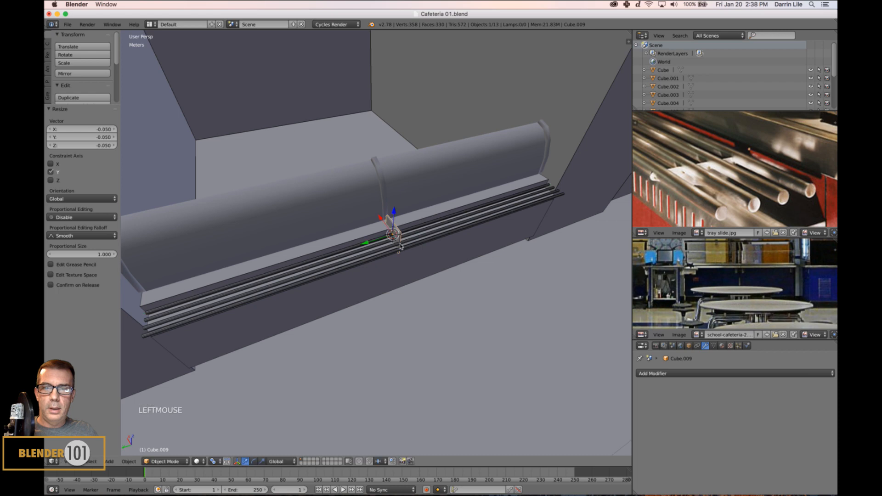
scroll(413, 267, "up", 3)
middle_click_drag(420, 291, 426, 288)
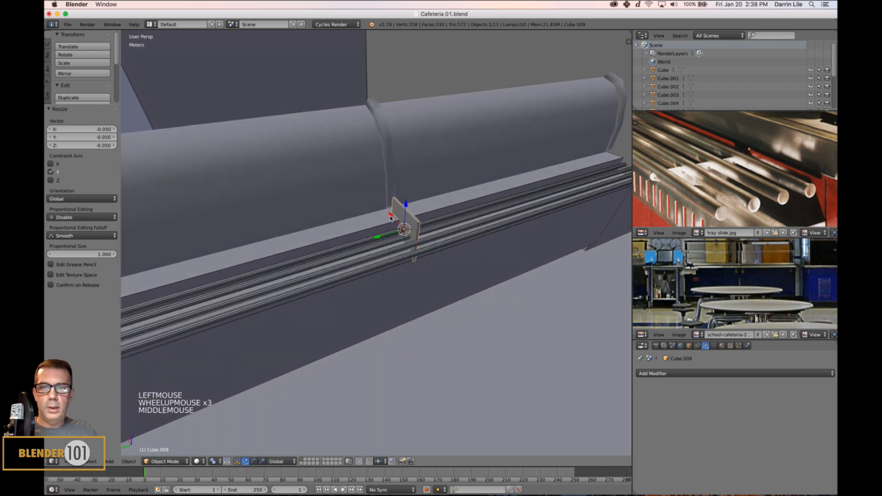
left_click_drag(390, 216, 434, 262)
Dissolve the plate's lower outer edge to turn it into a triangular support bracket
middle_click_drag(434, 264, 481, 325, "shift")
scroll(445, 294, "up", 3)
key("Tab")
right_click(465, 327)
key("x")
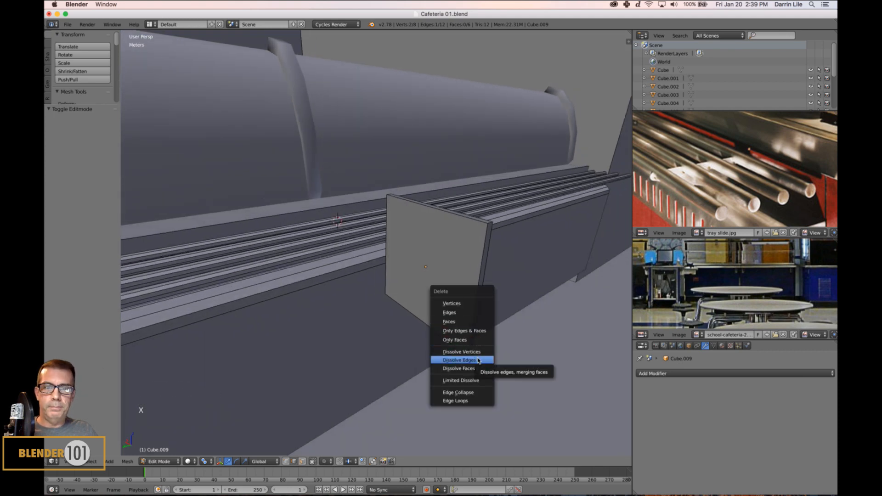
left_click(478, 360)
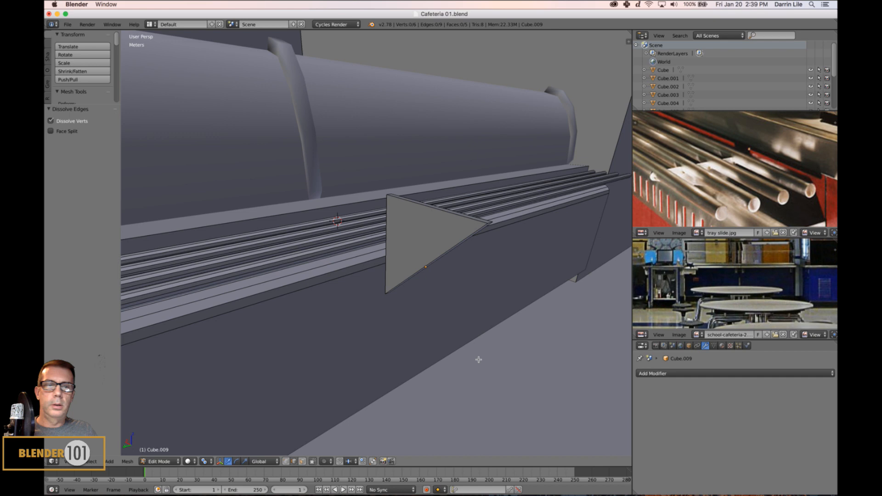
Raise the bracket's bottom edge along Z to make the triangle shallower
mouse_move(478, 359)
middle_mouse_down()
mouse_move(485, 350)
mouse_move(476, 351)
middle_mouse_up()
right_click(384, 280)
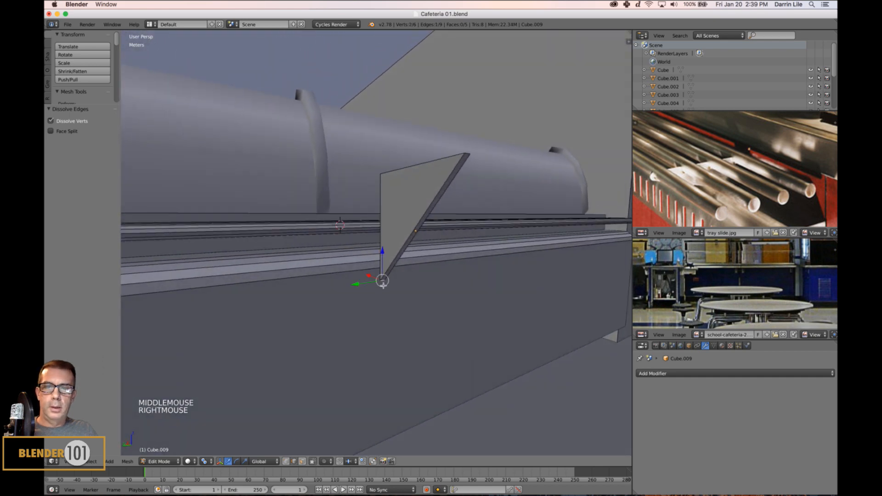
left_click_drag(385, 256, 381, 192)
middle_click_drag(381, 192, 445, 219)
key("Tab")
Snap the 3D cursor to the bracket's vertical back face, using face selection
key("Tab")
scroll(445, 219, "up", 4)
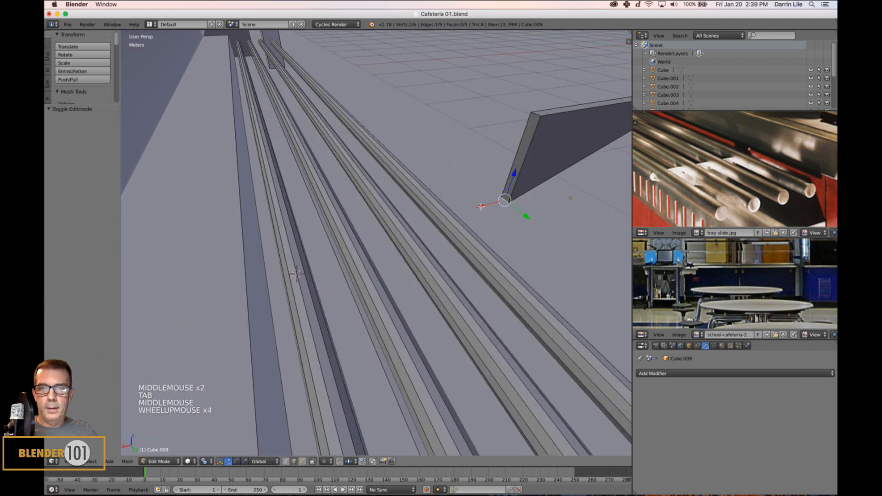
key("ctrl+Tab")
right_click(511, 173)
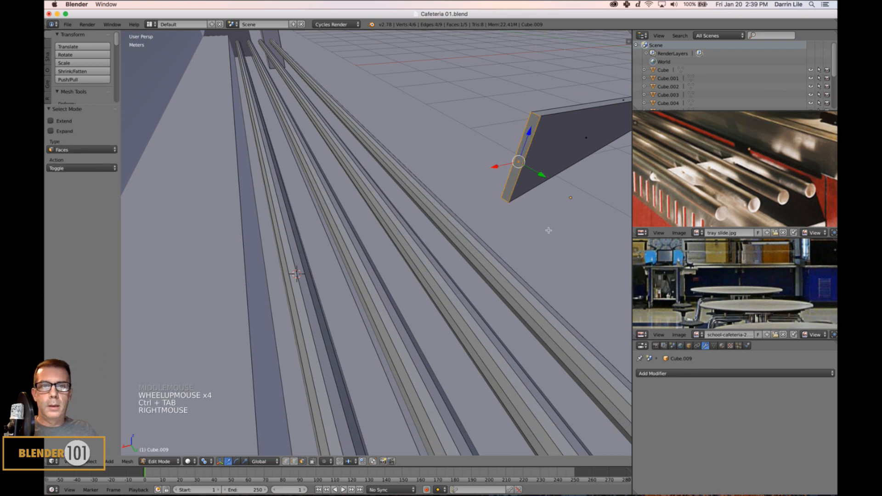
key("shift+s")
left_click(548, 233)
key("a")
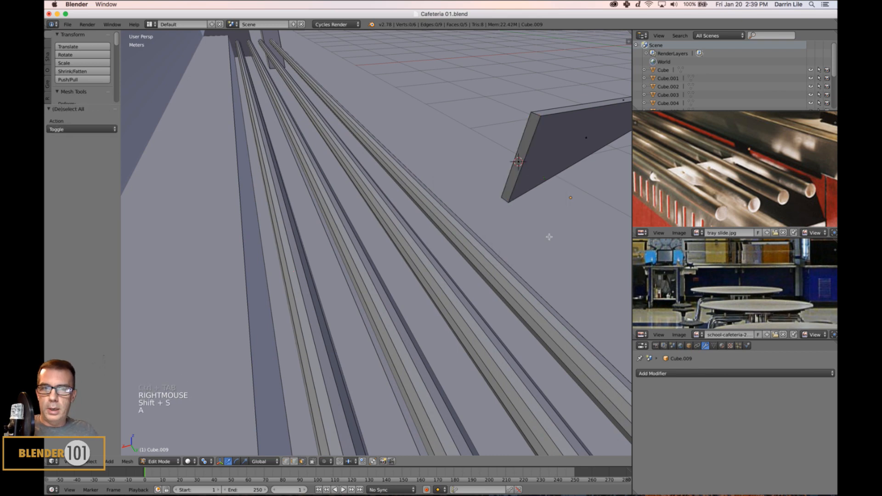
Set the bracket's origin to the 3D cursor in Object Mode
key("Tab")
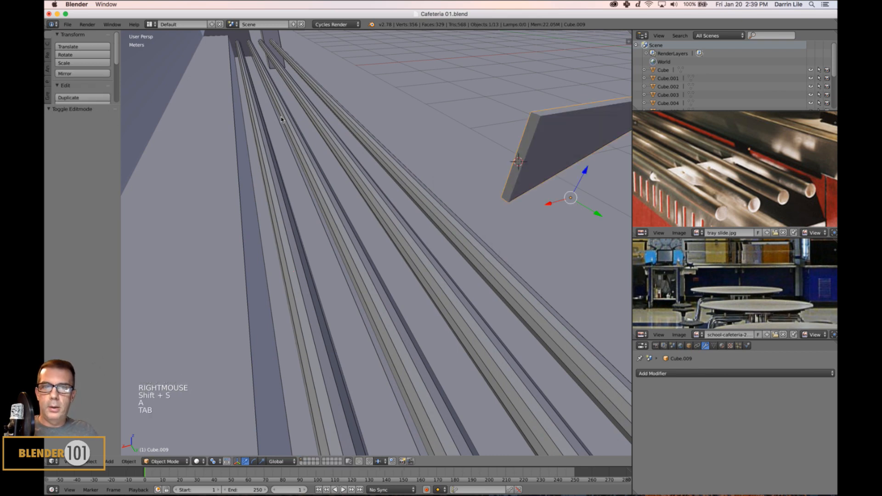
left_click(77, 107)
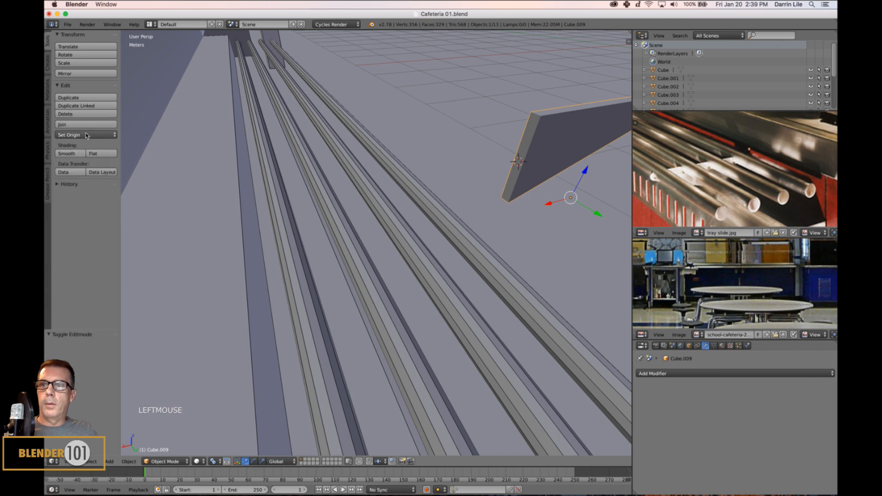
left_click(86, 135)
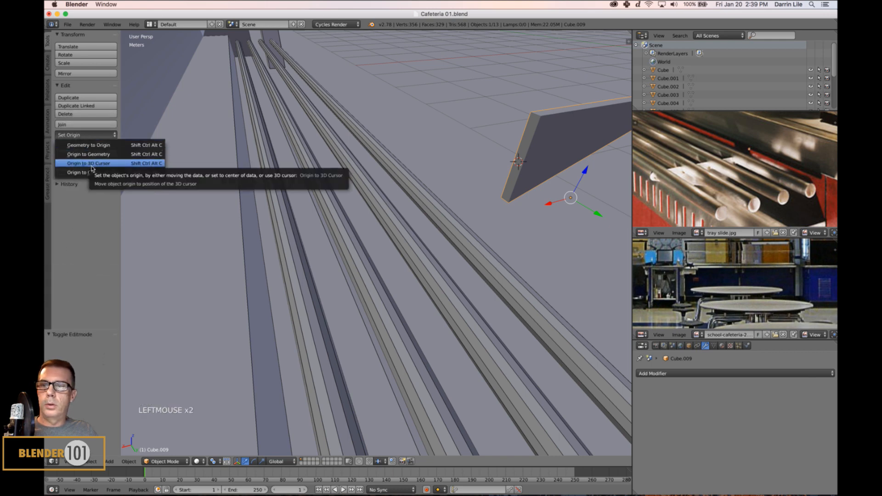
left_click(91, 164)
Move the bracket along X toward the counter front and lower it along Z beneath the rails
middle_click_drag(477, 250, 525, 183)
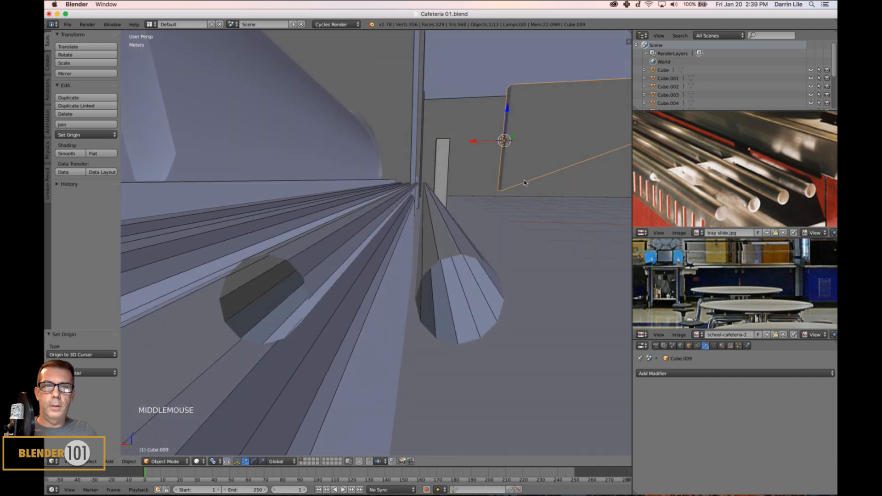
left_click_drag(476, 143, 248, 144)
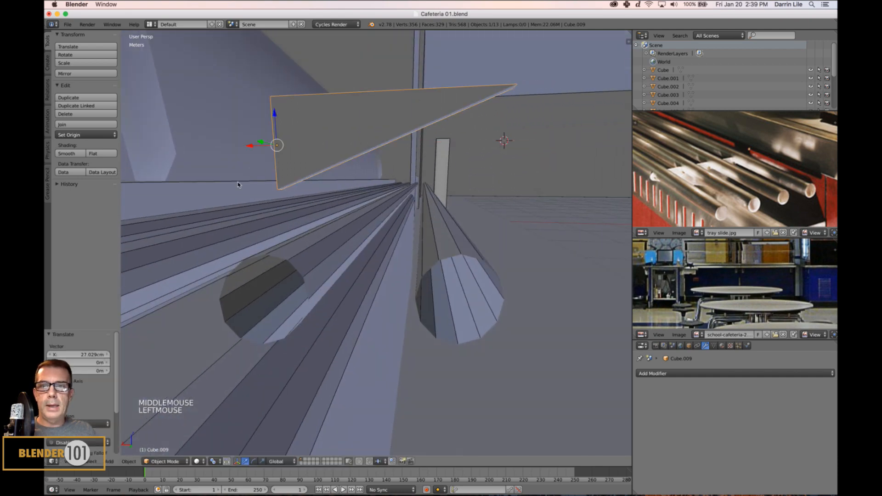
scroll(241, 188, "down", 3)
middle_click_drag(242, 187, 255, 206)
left_click_drag(299, 199, 272, 202)
left_click_drag(301, 167, 300, 225)
Select the bracket's long face that extends inside the counter, in Edit Mode
middle_click_drag(300, 225, 405, 235)
scroll(356, 211, "up", 2)
key("Tab")
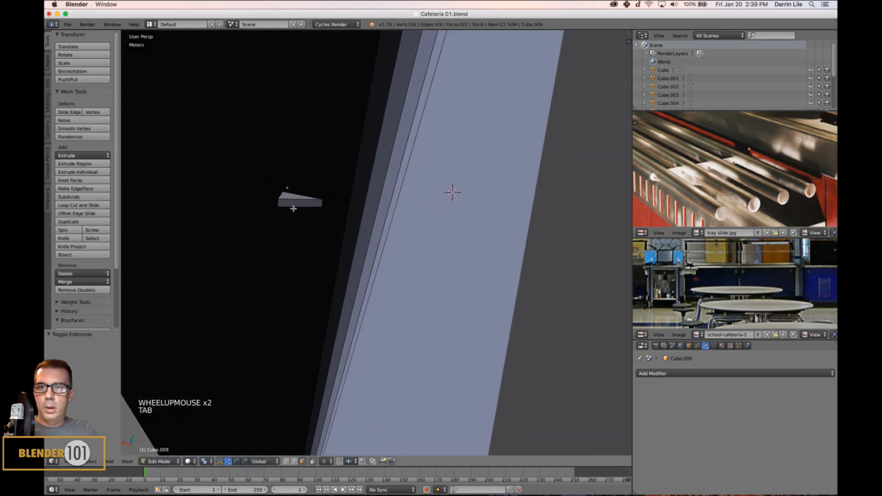
right_click(278, 208)
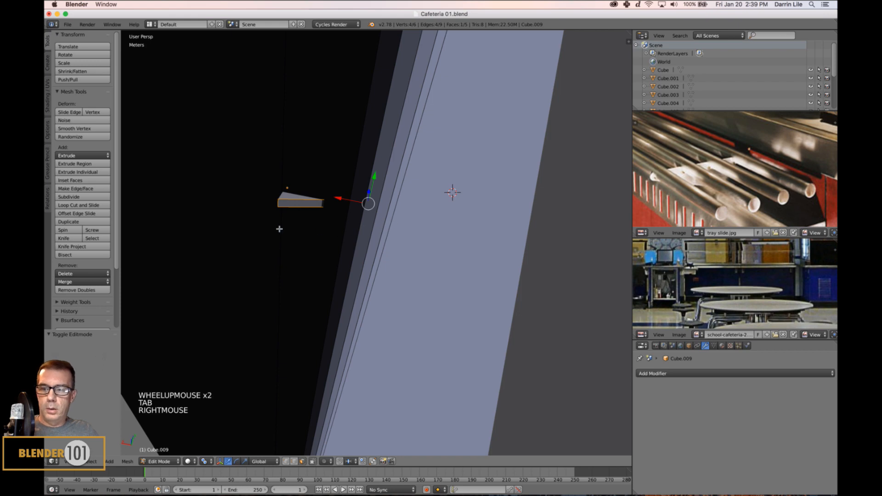
Switch to edge selection and raise the support bracket's lower rear edge about 3 cm along Z
key("ctrl+Tab")
left_click(273, 211)
right_click(278, 204)
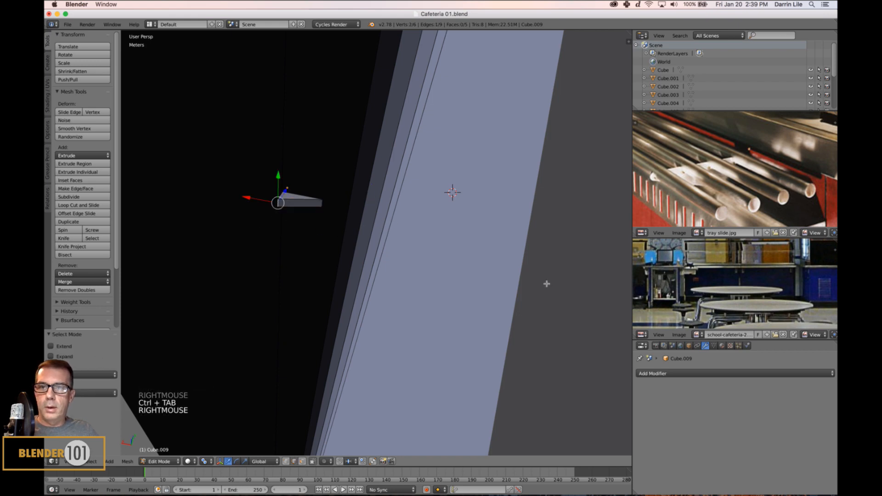
middle_click_drag(545, 282, 492, 296)
scroll(379, 310, "up", 2)
middle_click_drag(379, 311, 365, 207, "shift")
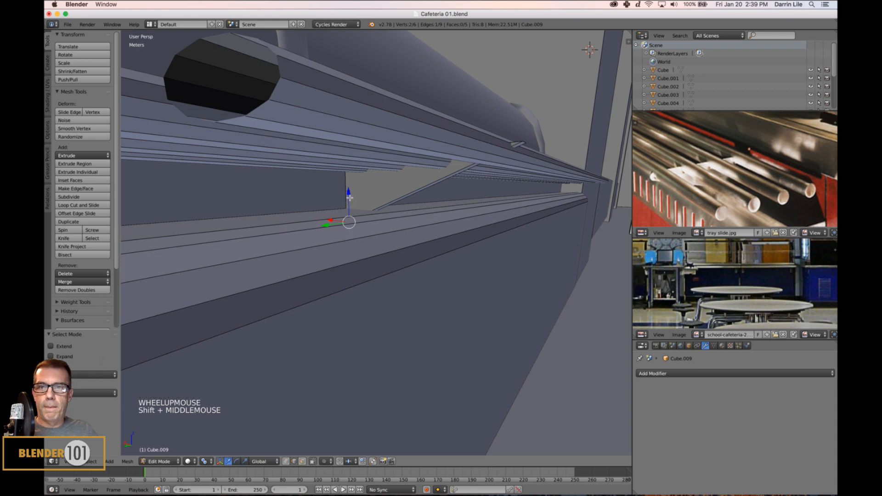
left_click_drag(350, 197, 349, 179)
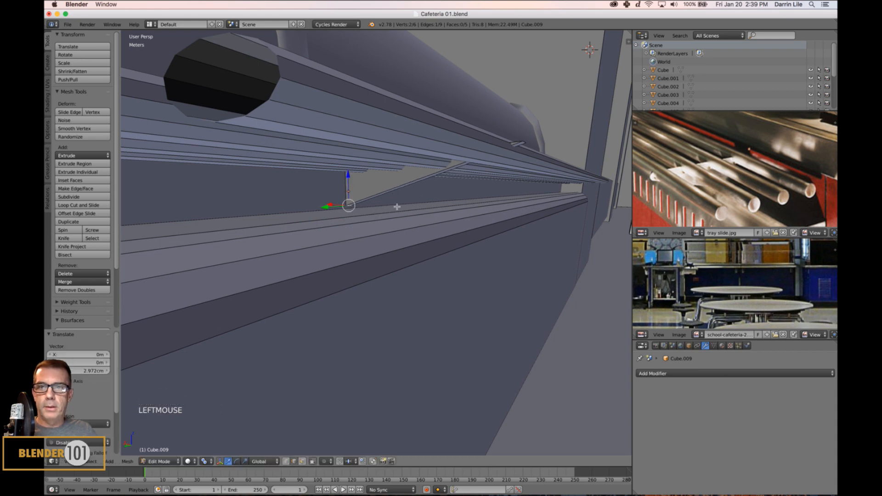
mouse_move(459, 216)
middle_mouse_down()
mouse_move(443, 231)
mouse_move(445, 222)
mouse_move(459, 240)
mouse_move(447, 216)
middle_mouse_up()
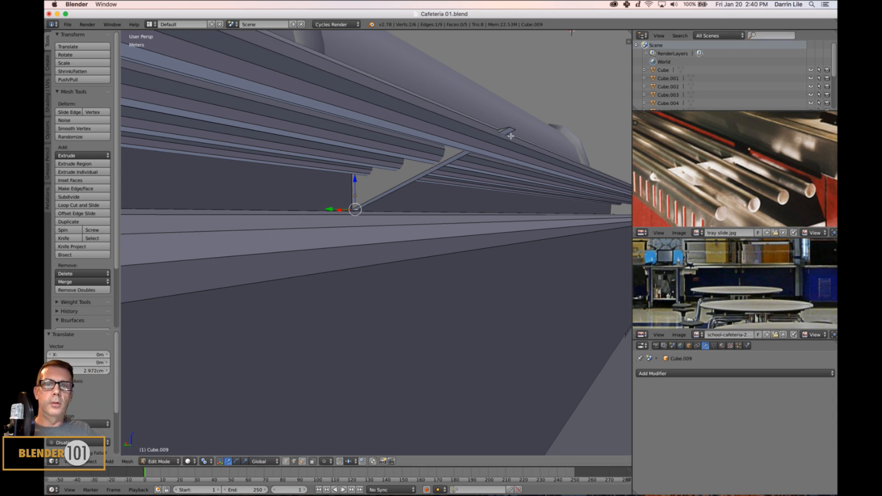
Select the edge at the bracket's outer tip under the tray rails and apply the bracket's scale in Object Mode
middle_click_drag(511, 136, 507, 182)
right_click(496, 198)
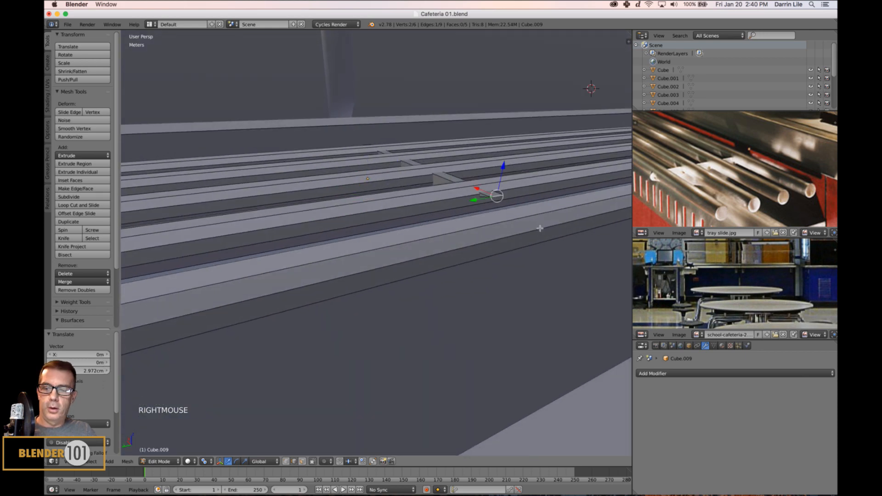
middle_click_drag(540, 229, 441, 232, "shift")
scroll(429, 241, "up", 3)
scroll(372, 238, "down", 2)
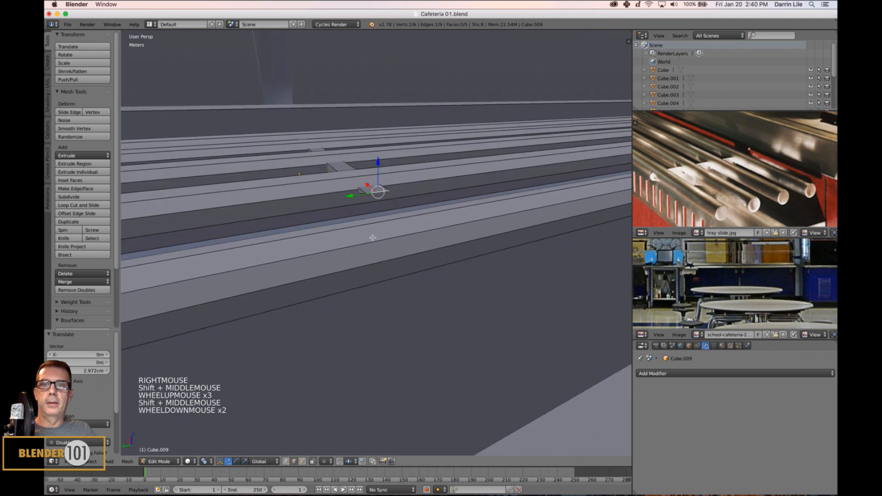
middle_click_drag(372, 237, 449, 271, "shift")
scroll(405, 230, "down", 3)
scroll(446, 250, "up", 1)
scroll(430, 257, "up", 2)
scroll(437, 263, "down", 1)
key("Tab")
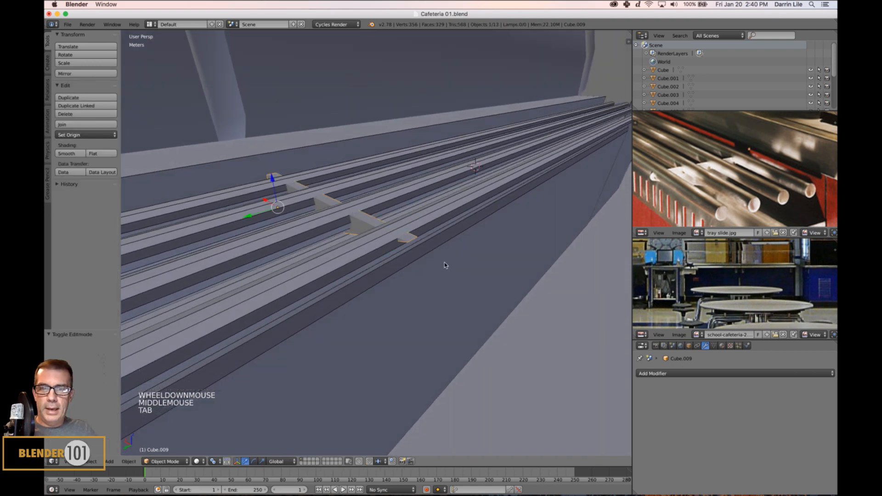
key("ctrl+a")
left_click(445, 264)
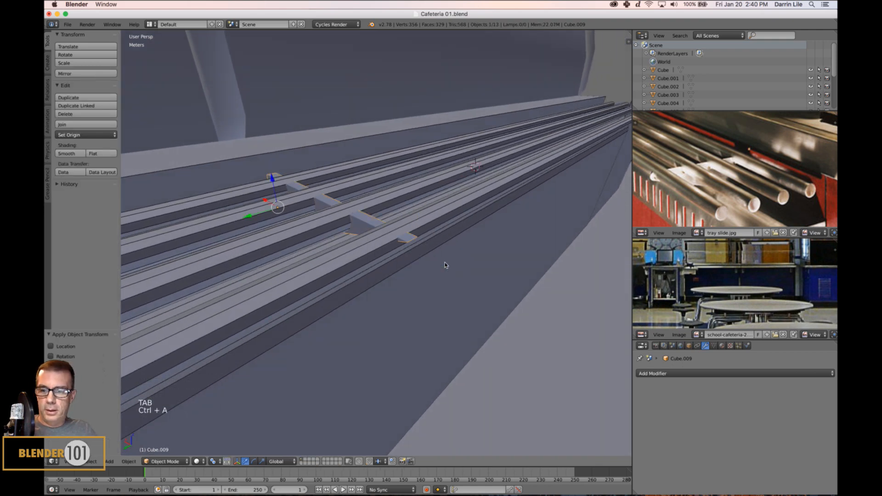
key("Tab")
middle_click_drag(436, 271, 476, 269)
scroll(435, 266, "up", 2)
scroll(419, 270, "down", 1)
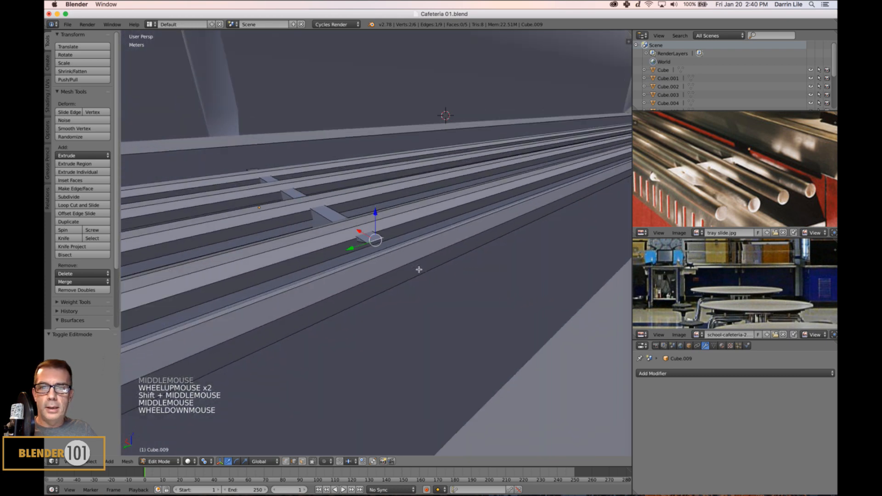
middle_click_drag(419, 269, 422, 270)
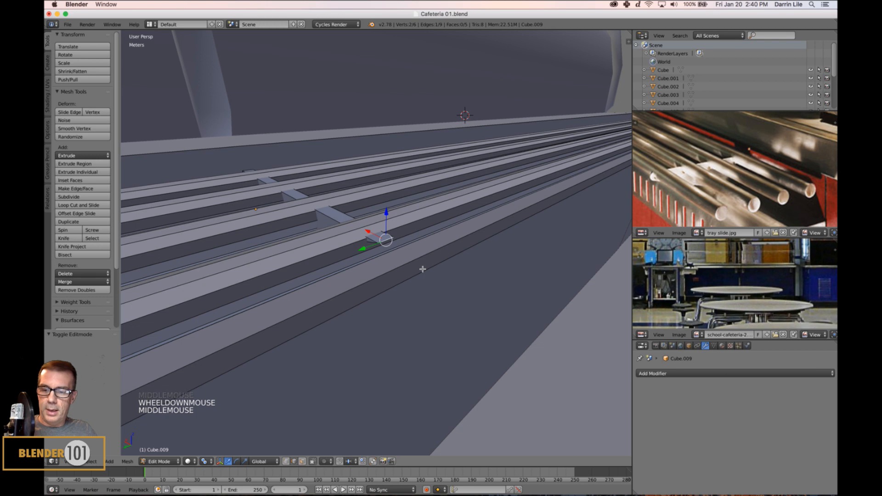
key("ctrl+b")
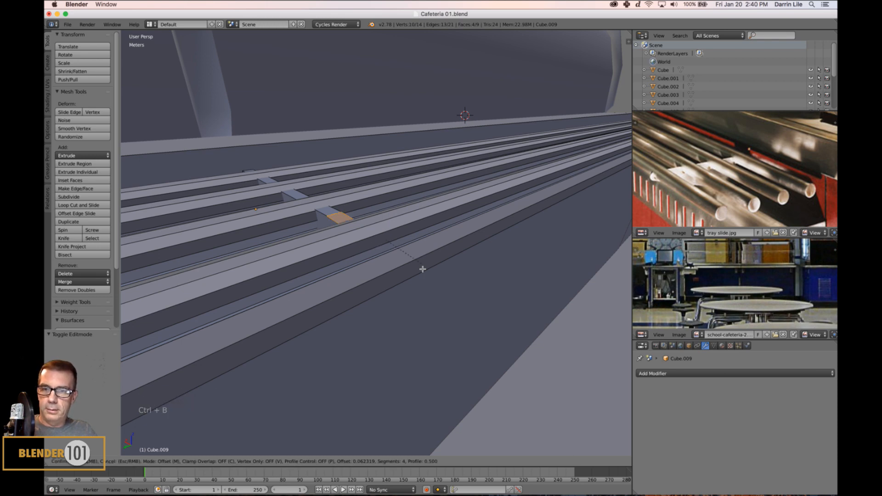
key("Escape")
Switch to wireframe display and bevel the bracket's outer tip edge with 4 segments and an offset of about 0.015
key("z")
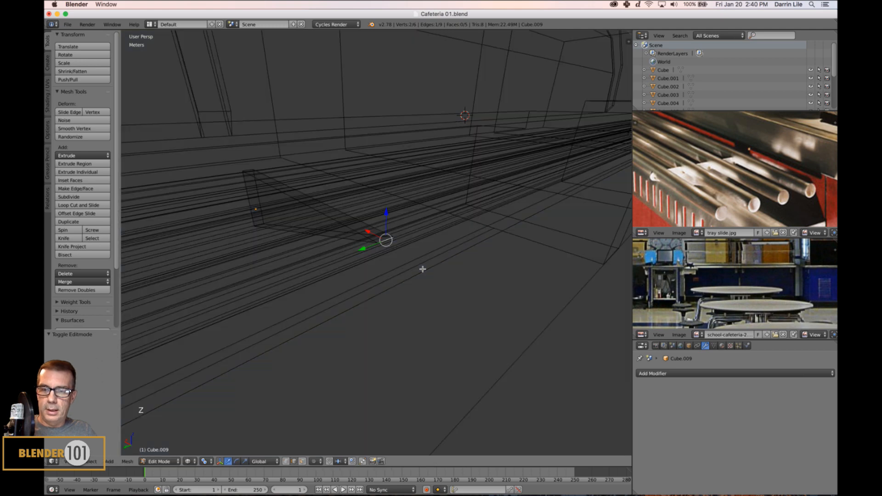
key("ctrl+b")
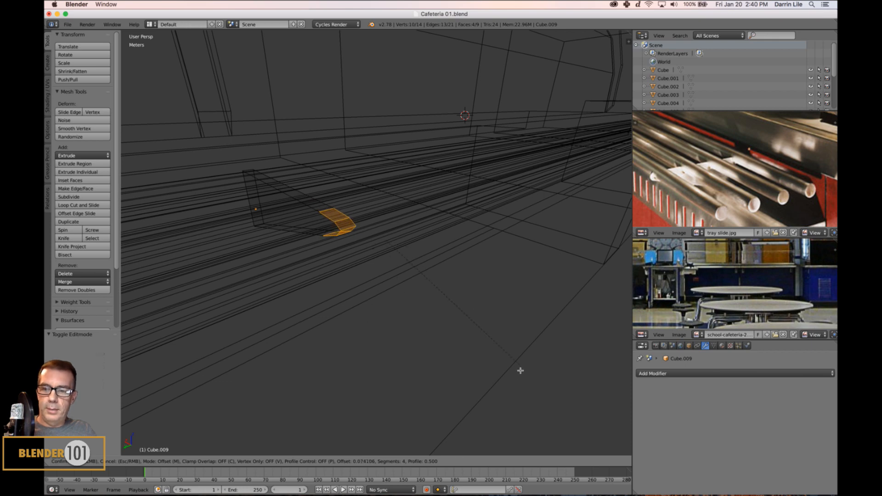
key("Escape")
scroll(483, 344, "down", 2)
middle_click_drag(481, 344, 509, 371)
scroll(519, 331, "up", 3)
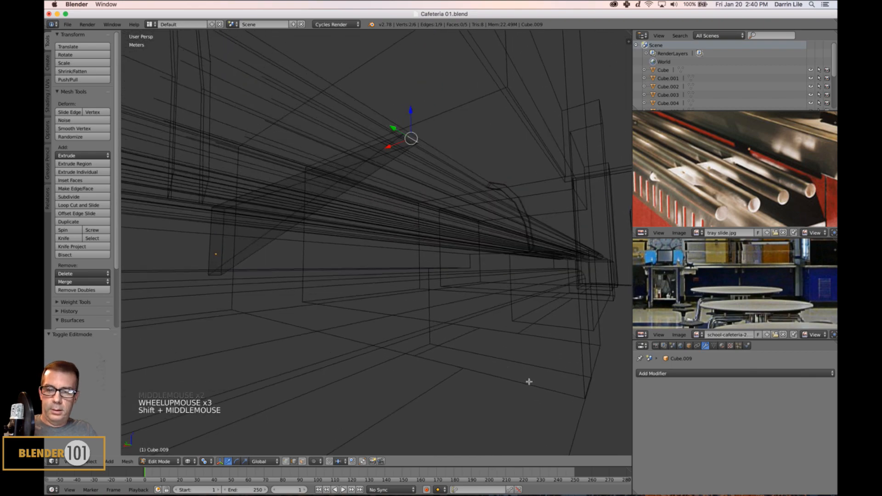
key("ctrl+b")
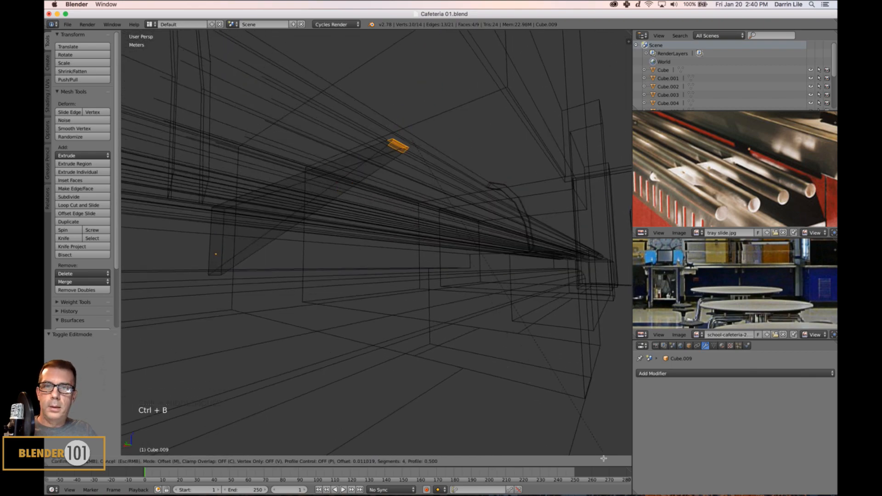
left_click(628, 63, "shift")
Scale the beveled tip along Z by about 2.37 and return to Object Mode with solid shading
mouse_move(471, 162)
middle_mouse_down()
mouse_move(470, 175)
mouse_move(480, 173)
middle_mouse_up()
key("s")
key("z")
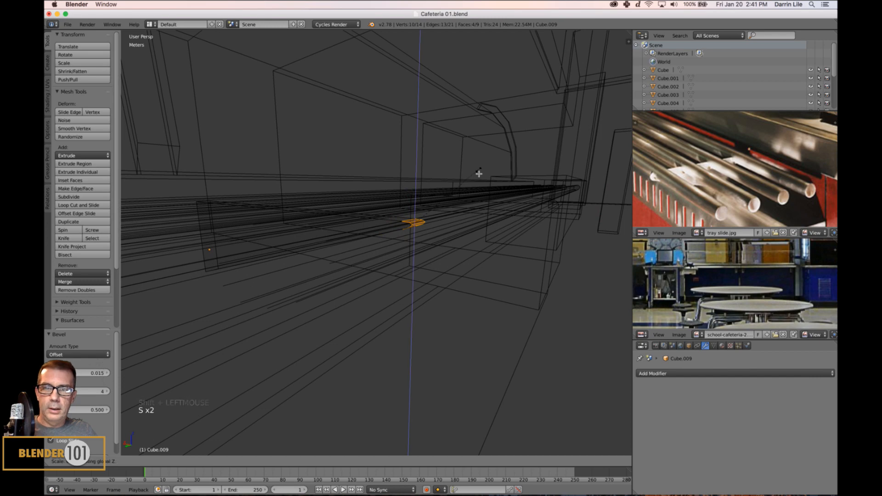
left_click(534, 83)
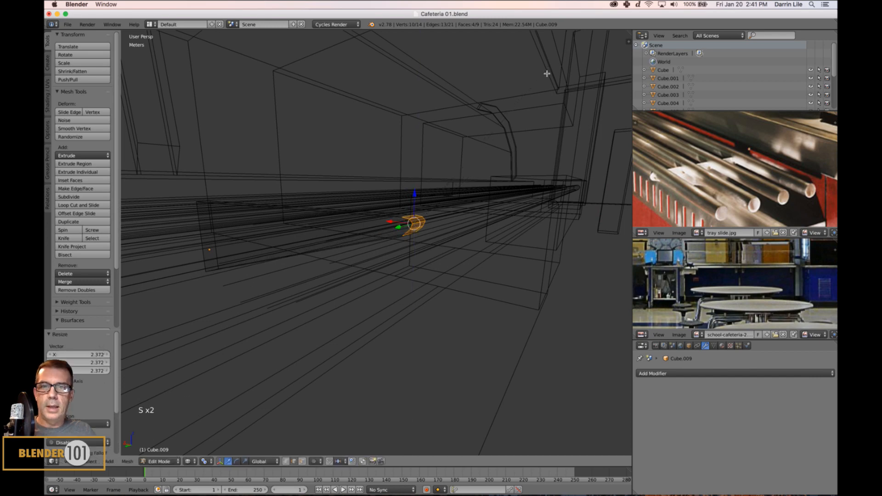
mouse_move(546, 73)
middle_mouse_down()
mouse_move(473, 191)
mouse_move(452, 197)
mouse_move(465, 192)
mouse_move(460, 216)
mouse_move(455, 197)
mouse_move(414, 280)
middle_mouse_up()
key("Tab")
scroll(450, 199, "down", 2)
key("z")
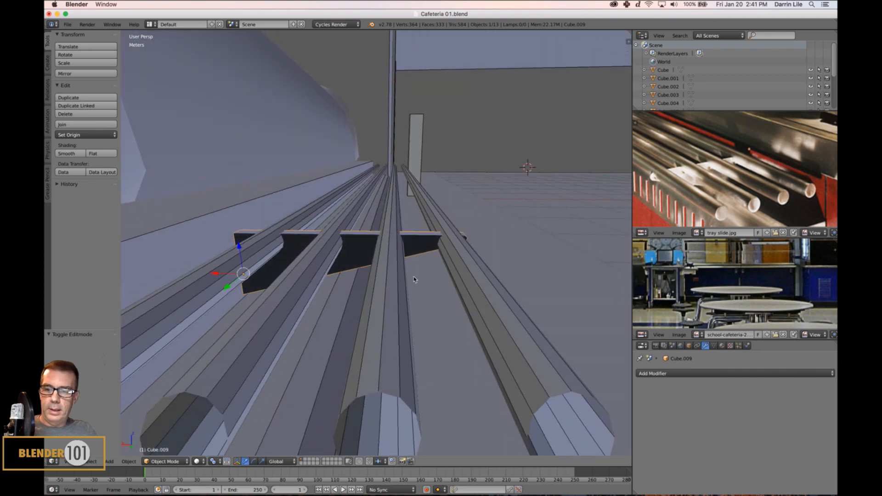
Scale the whole bracket by about 1.04 along X and about 0.92 along Z
key("s")
key("x")
left_click(408, 277)
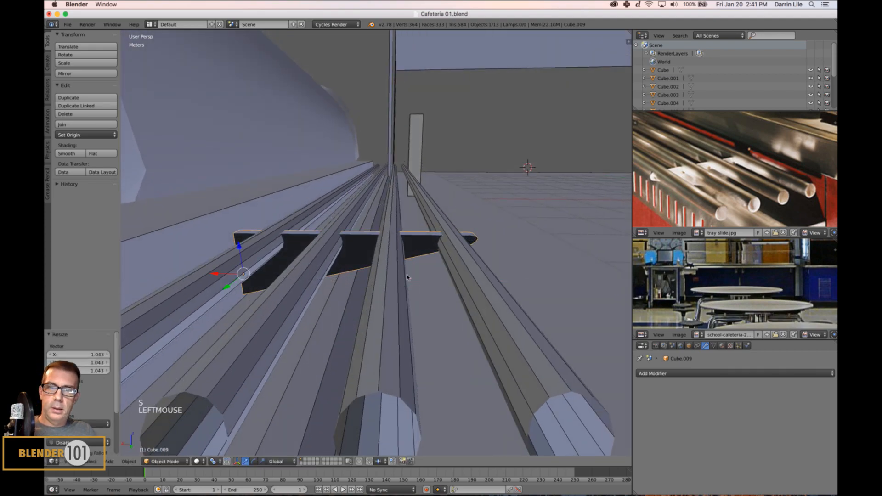
key("s")
key("z")
left_click(384, 258)
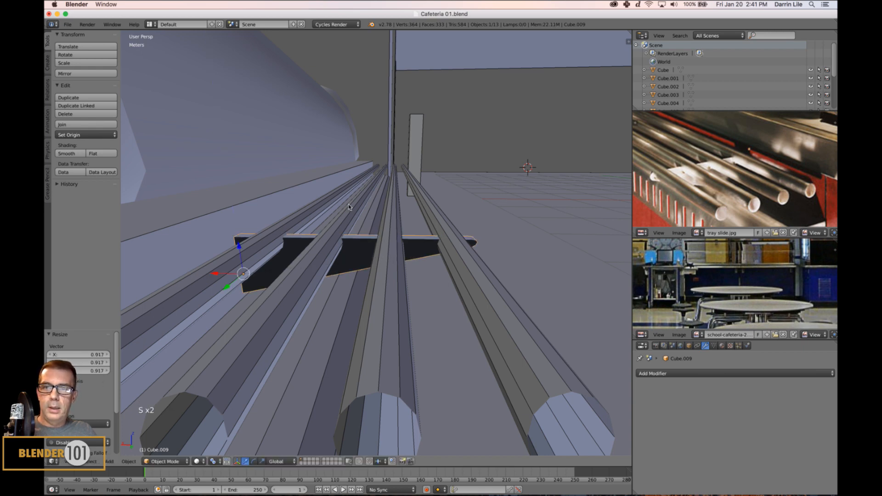
Lower the bracket slightly along Z beneath the tray rails and deselect it
left_click(236, 240)
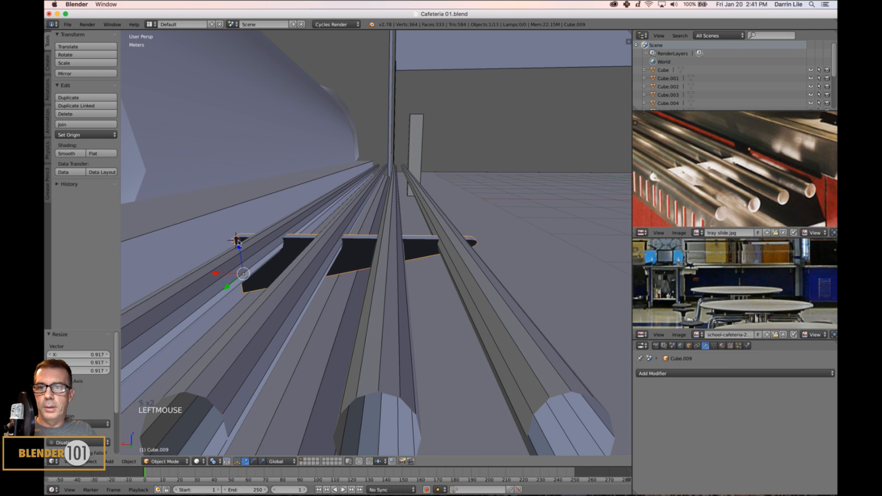
left_click_drag(238, 247, 237, 252)
scroll(444, 252, "down", 3)
middle_click_drag(444, 252, 407, 239)
scroll(322, 248, "up", 1)
key("a")
scroll(387, 232, "down", 4)
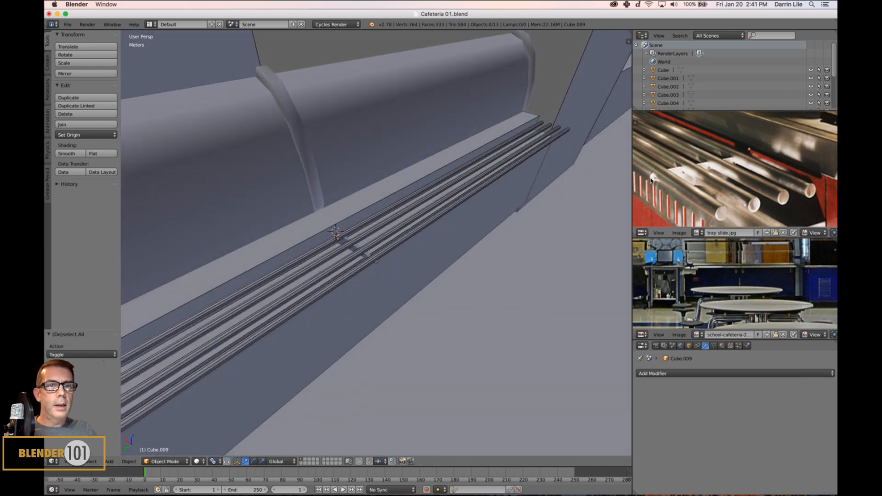
Duplicate the middle bracket and move the copy about 2.05 m along Y to one end of the tray rails
scroll(652, 179, "up", 2)
middle_click_drag(651, 179, 683, 187)
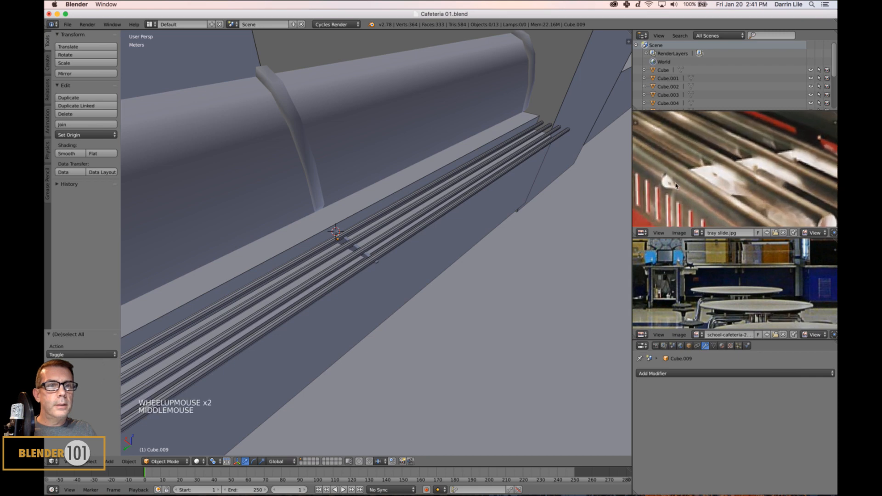
middle_click_drag(475, 244, 365, 252)
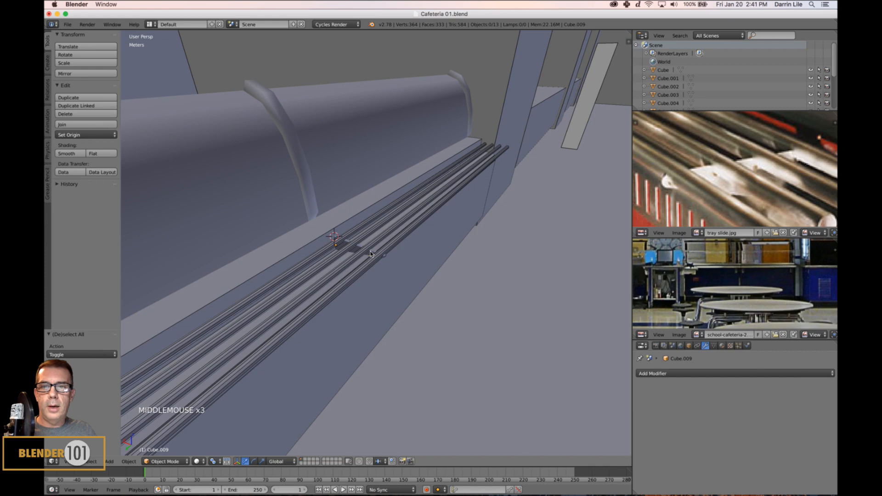
right_click(370, 253)
scroll(454, 256, "down", 4)
middle_click_drag(454, 256, 432, 254)
scroll(450, 255, "down", 3)
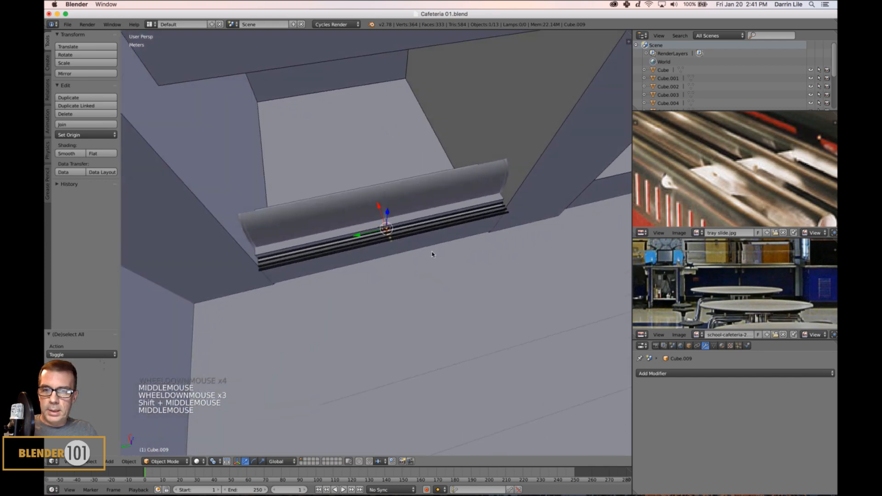
key("shift+d")
key("y")
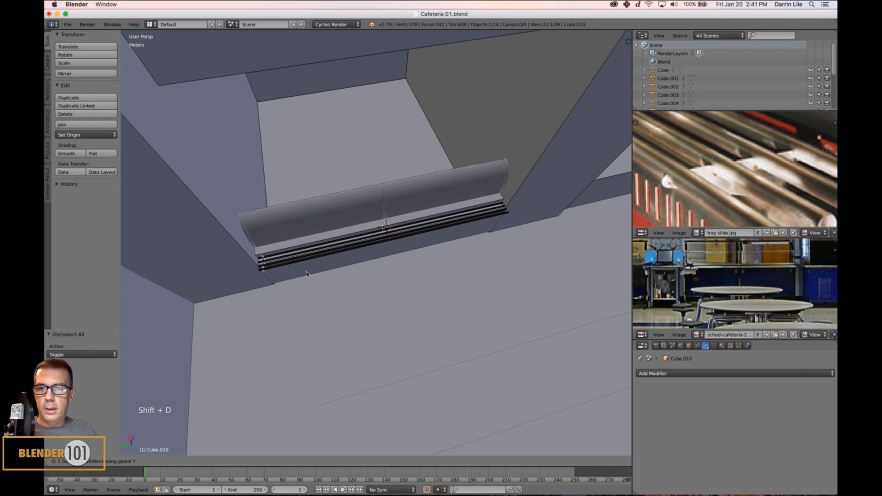
left_click(306, 274)
Duplicate the end bracket, move the copy about -4.1 m along Y to the opposite end of the rails, and deselect it
key("shift+d")
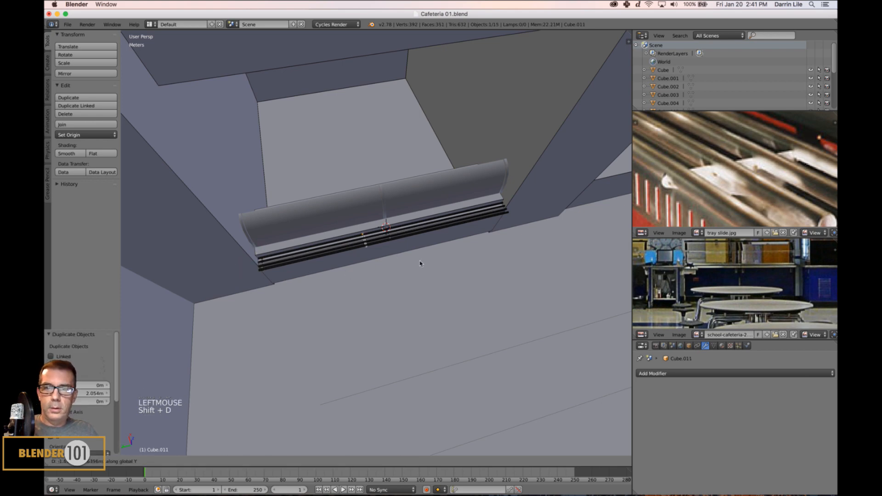
left_click(548, 256)
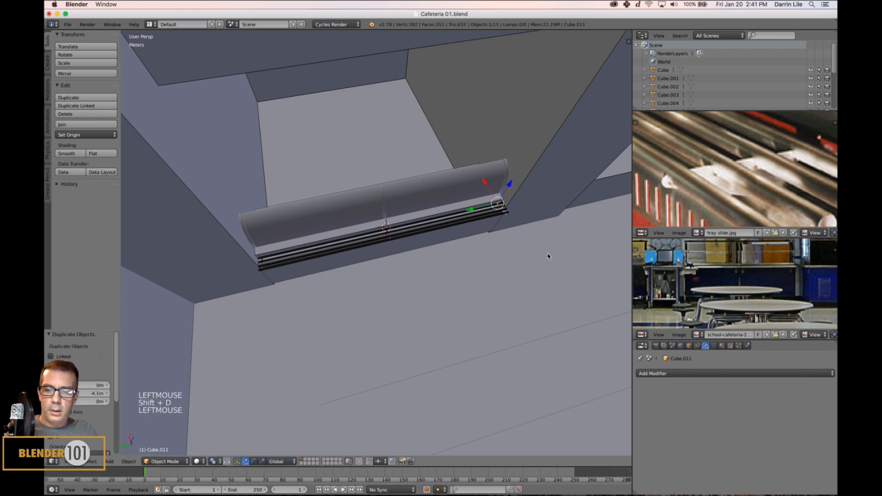
key("a")
middle_click_drag(548, 256, 446, 271)
scroll(442, 263, "up", 3)
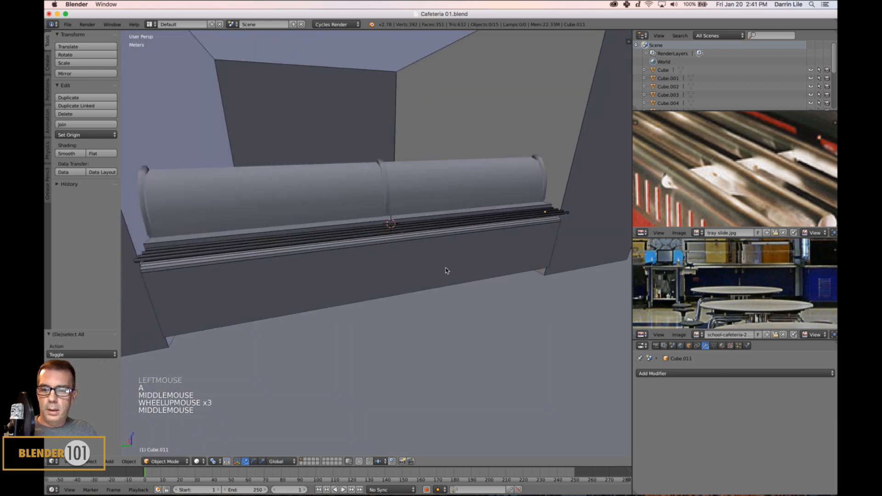
Place the 3D cursor above the serving counter, clear of the tray rails
left_click(434, 147)
scroll(401, 173, "down", 2)
mouse_move(401, 173)
middle_mouse_down()
mouse_move(376, 186)
mouse_move(393, 184)
middle_mouse_up()
scroll(407, 203, "up", 3)
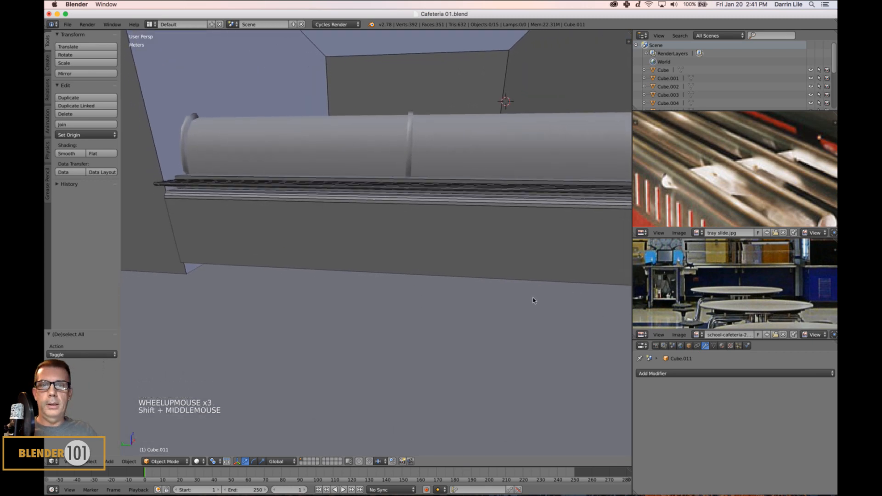
middle_click_drag(533, 301, 493, 305)
scroll(492, 305, "down", 2)
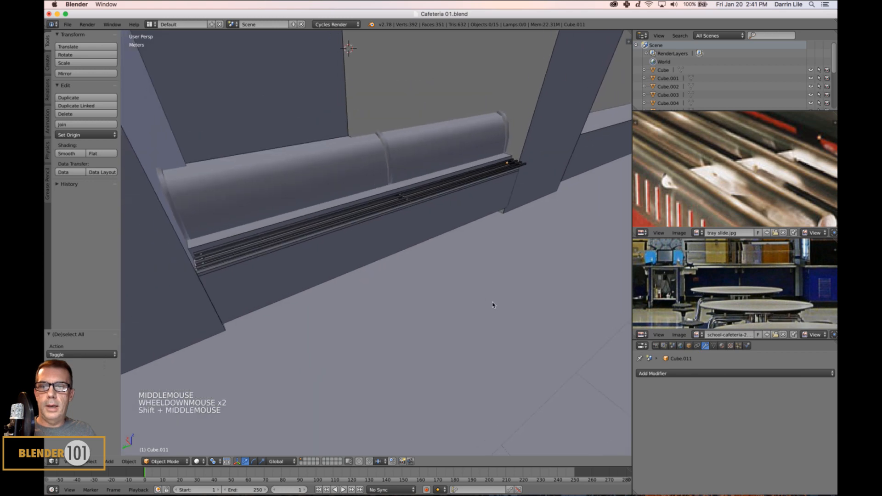
Turn off the Wire display for all objects in the scene and deselect everything
key("a")
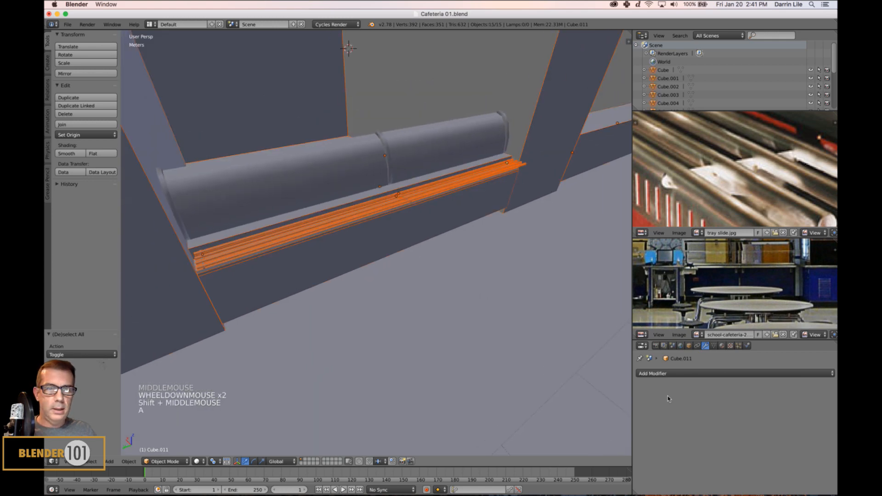
left_click(689, 345)
scroll(653, 430, "down", 6)
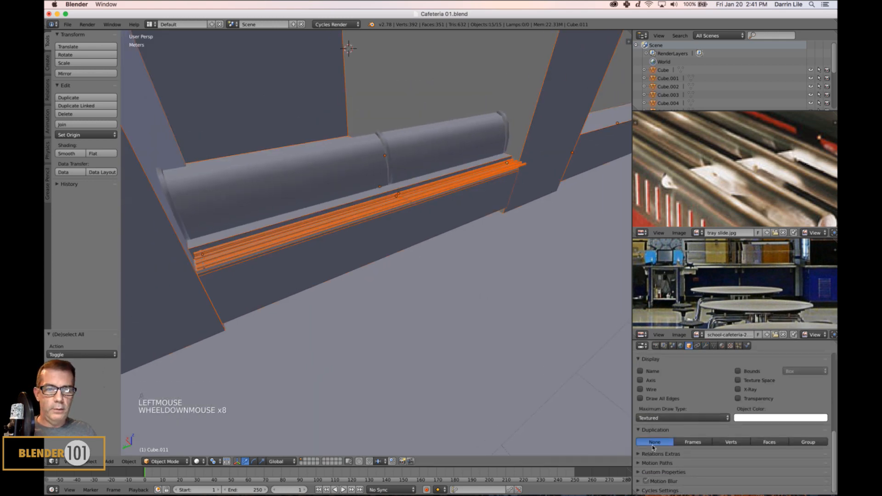
left_click(641, 390, "alt")
left_click(642, 389, "alt")
key("a")
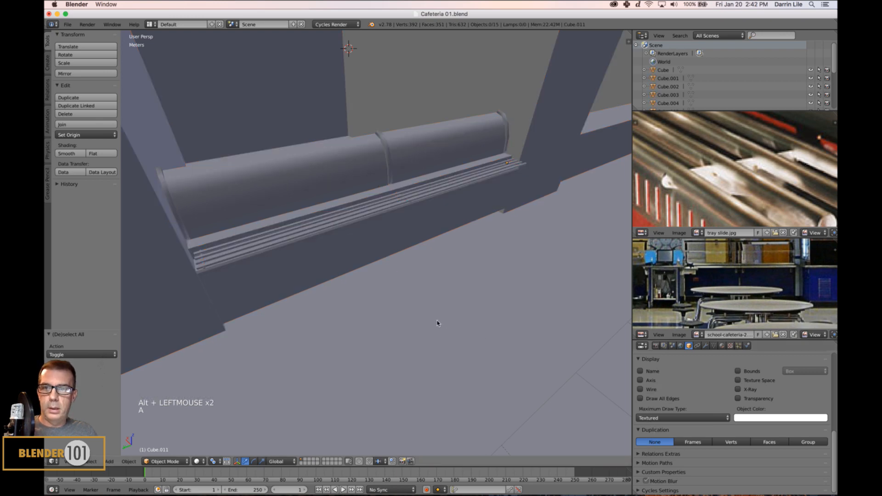
scroll(435, 312, "down", 2)
middle_click_drag(434, 305, 430, 314)
scroll(454, 322, "up", 1)
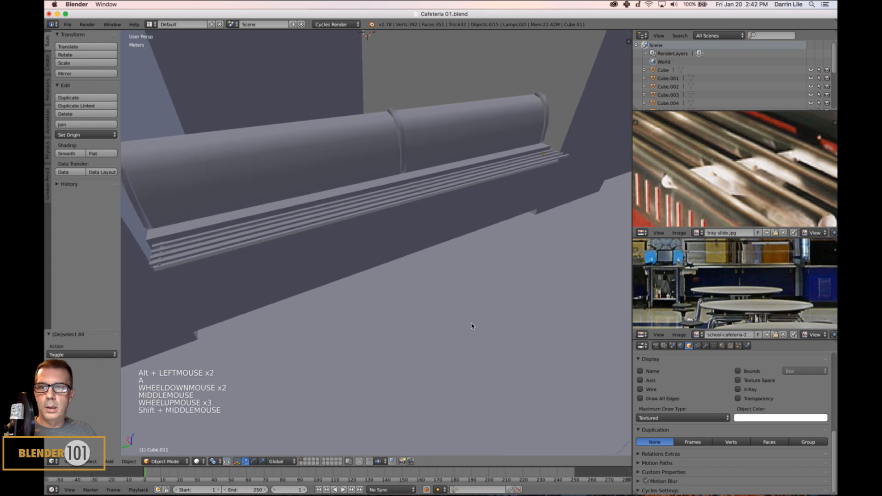
Examine the finished serving counter, tray rails and curved guard from the room side, framing the view on the counter body
middle_click_drag(473, 325, 377, 288, "shift")
scroll(484, 316, "down", 1)
scroll(467, 305, "down", 7)
scroll(362, 254, "up", 1)
middle_click_drag(362, 254, 473, 264)
scroll(366, 269, "down", 2)
scroll(366, 270, "down", 1)
scroll(467, 272, "up", 7)
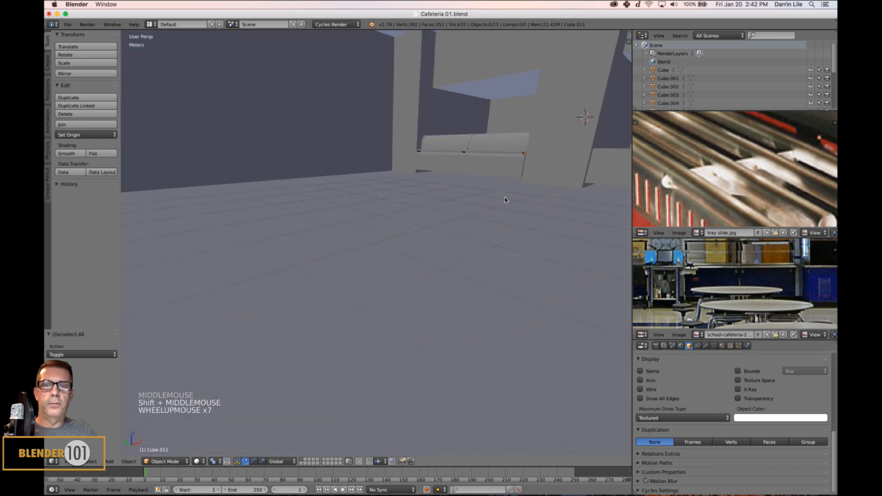
middle_click_drag(504, 198, 483, 191, "shift")
right_click(482, 190)
key("KP_Decimal")
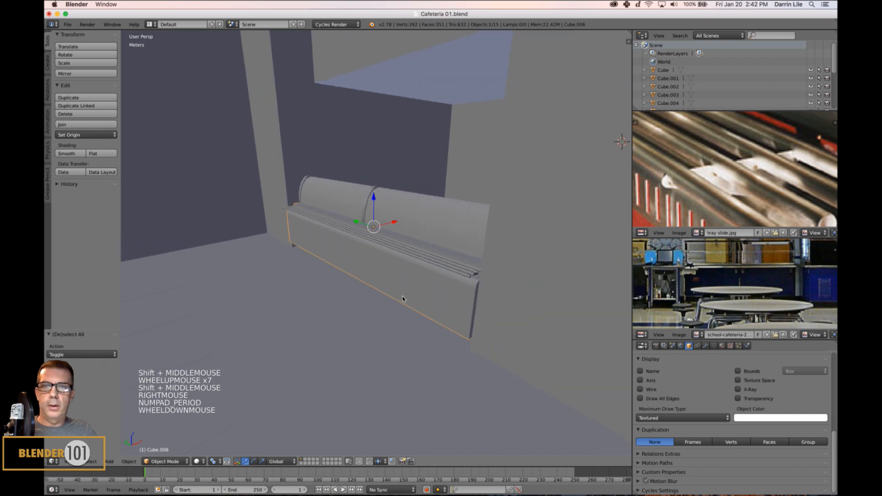
scroll(399, 312, "down", 1)
key("a")
mouse_move(400, 312)
middle_mouse_down()
mouse_move(395, 321)
mouse_move(418, 321)
mouse_move(388, 323)
middle_mouse_up()
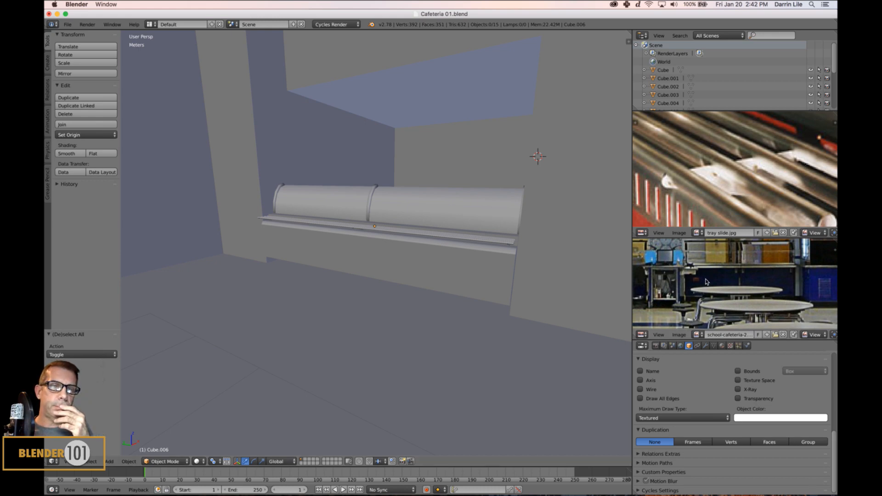
Move the riser face between the counter's two top levels about -20.7 cm along X to widen the lower ledge
middle_click_drag(479, 290, 413, 274)
scroll(426, 263, "up", 4)
right_click(395, 228)
scroll(407, 276, "down", 2)
key("Tab")
key("Tab")
mouse_move(351, 259)
middle_mouse_down()
mouse_move(368, 252)
mouse_move(359, 260)
middle_mouse_up()
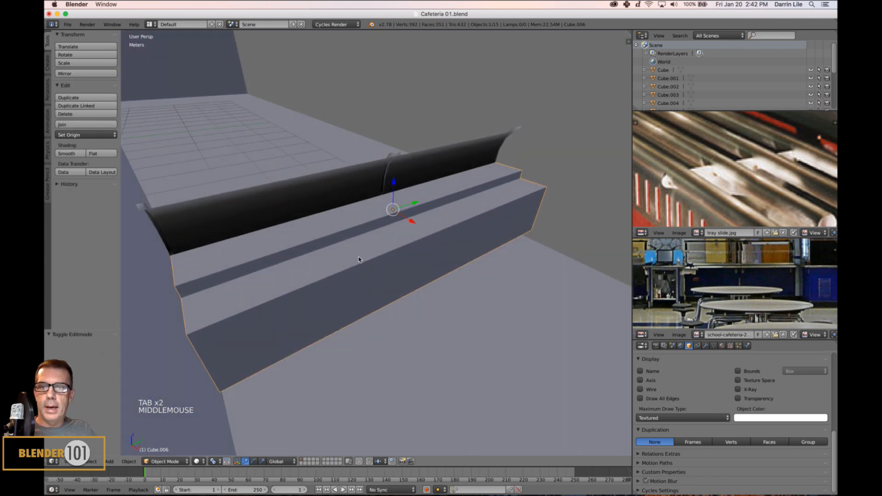
key("Tab")
key("ctrl+Tab")
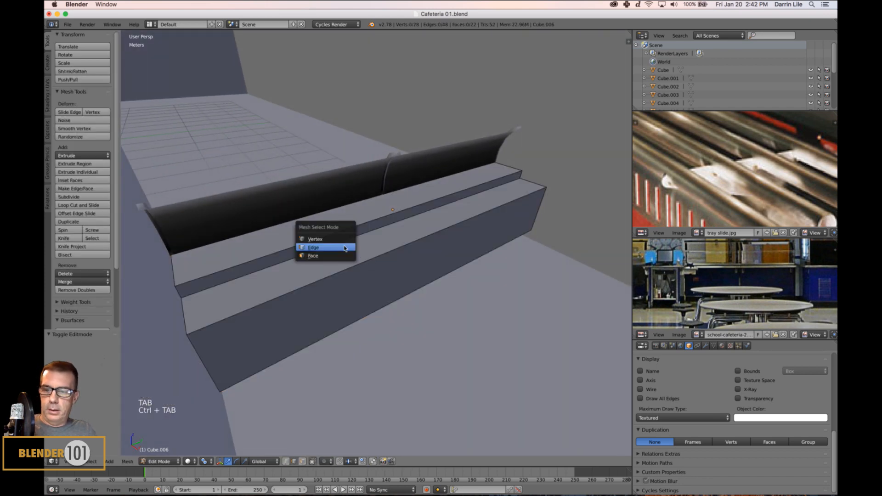
left_click(345, 248)
right_click(352, 241)
left_click_drag(430, 233, 381, 248)
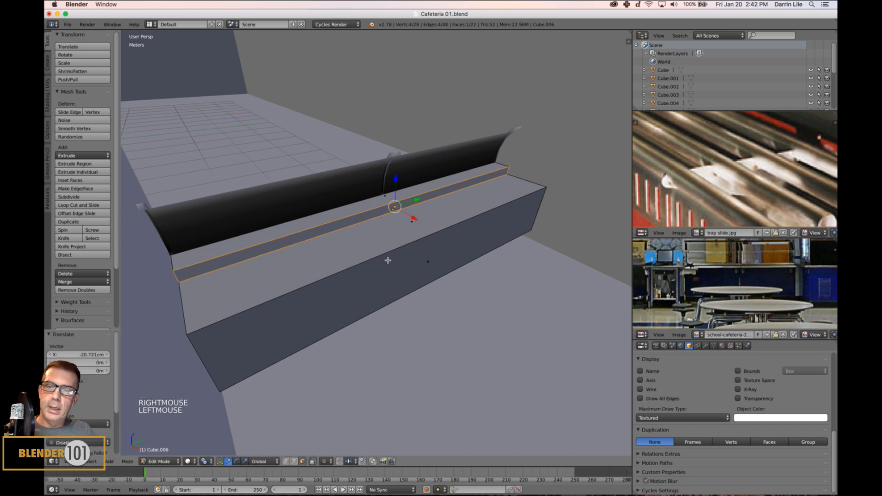
mouse_move(387, 261)
middle_mouse_down()
mouse_move(374, 256)
mouse_move(385, 261)
middle_mouse_up()
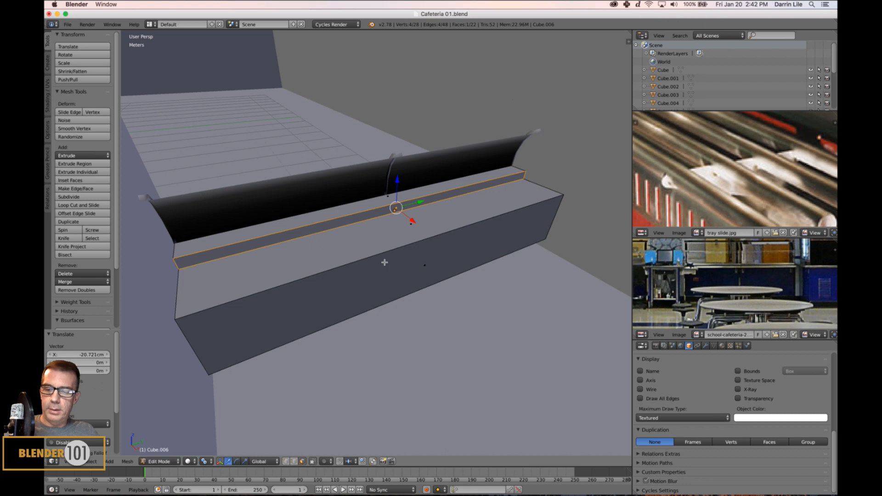
Add eight evenly spaced loop cuts across the length of the counter
key("ctrl+r")
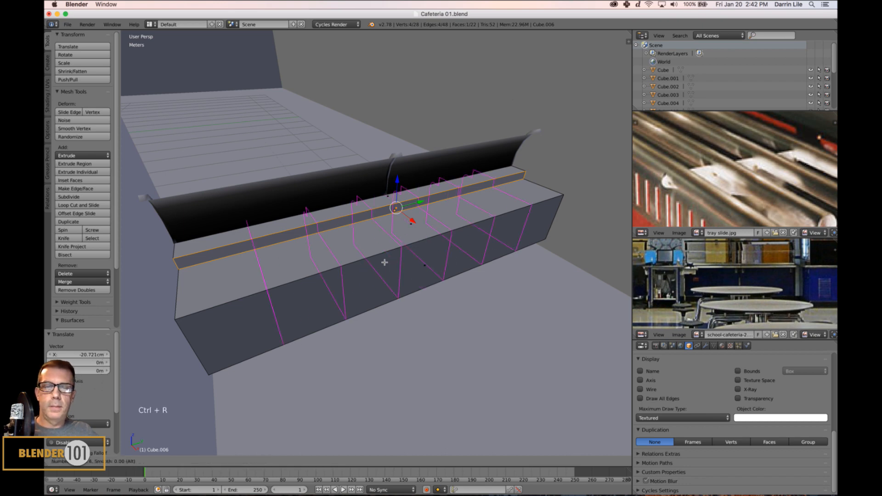
scroll(384, 262, "up", 2)
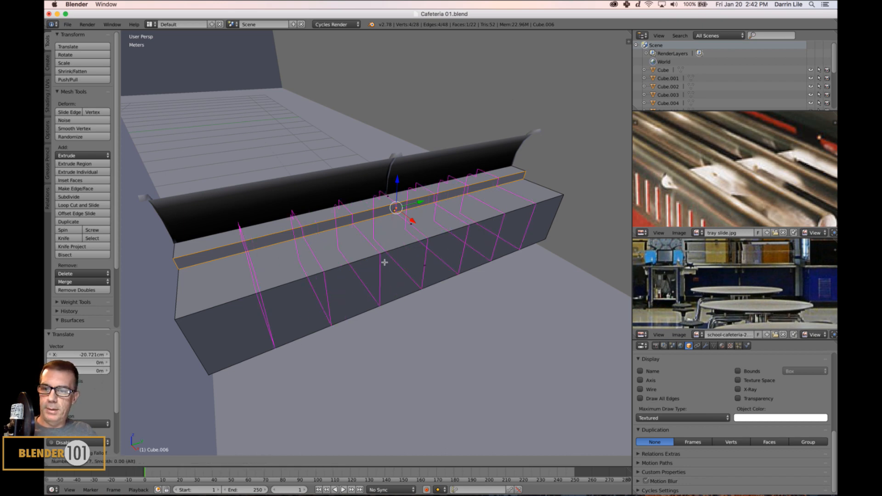
scroll(384, 262, "up", 1)
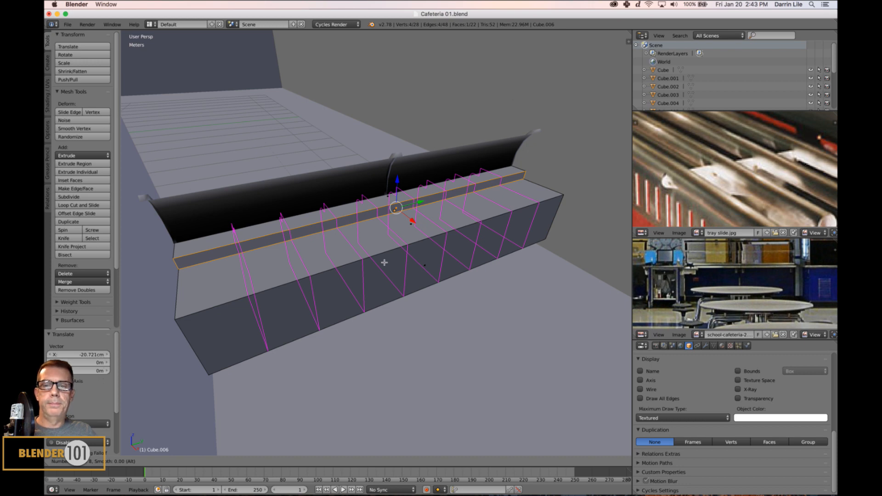
left_click(385, 263)
left_click(384, 262)
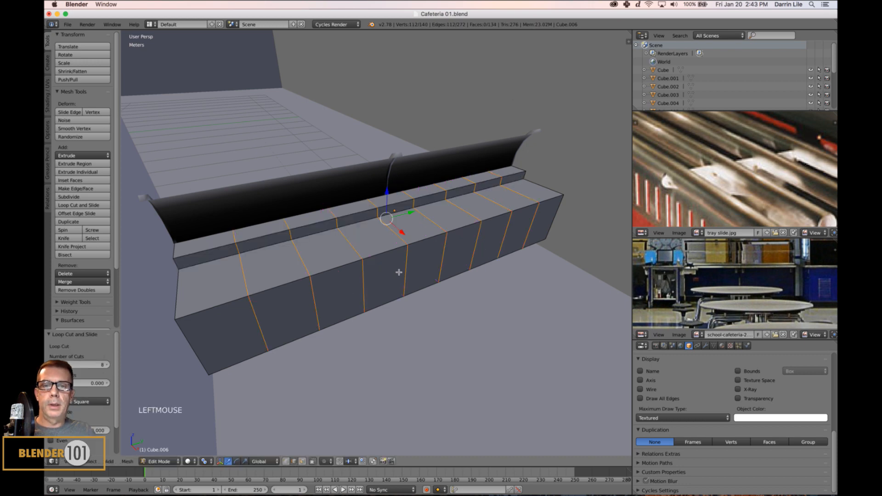
key("s")
key("s")
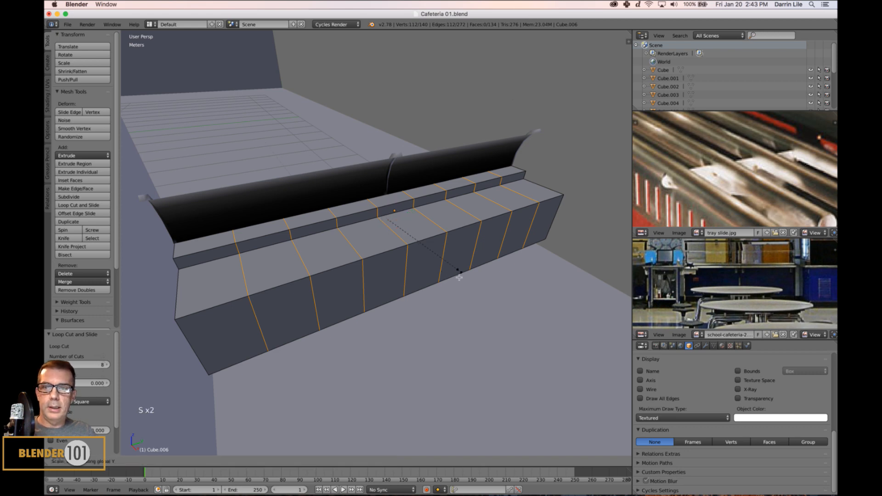
right_click(495, 309)
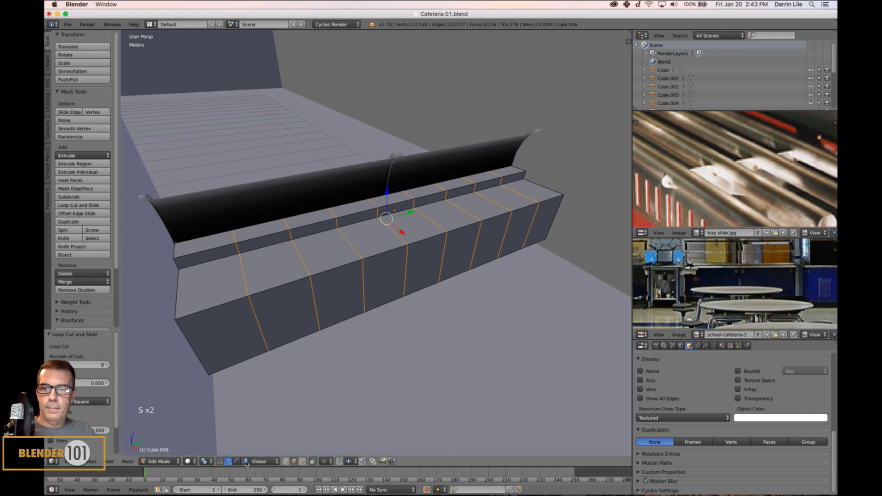
Set the pivot point to Median Point and scale the eight loop cuts by 1.217 along Y to spread them toward the ends
left_click(190, 461)
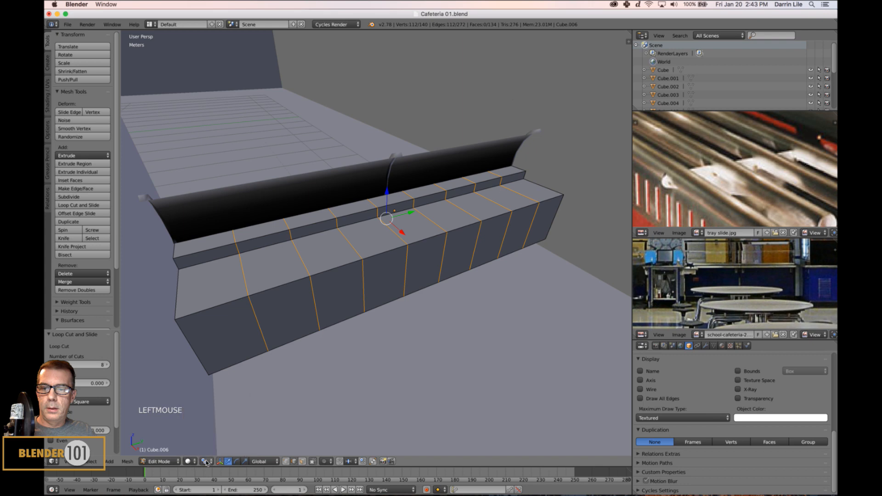
left_click(205, 462)
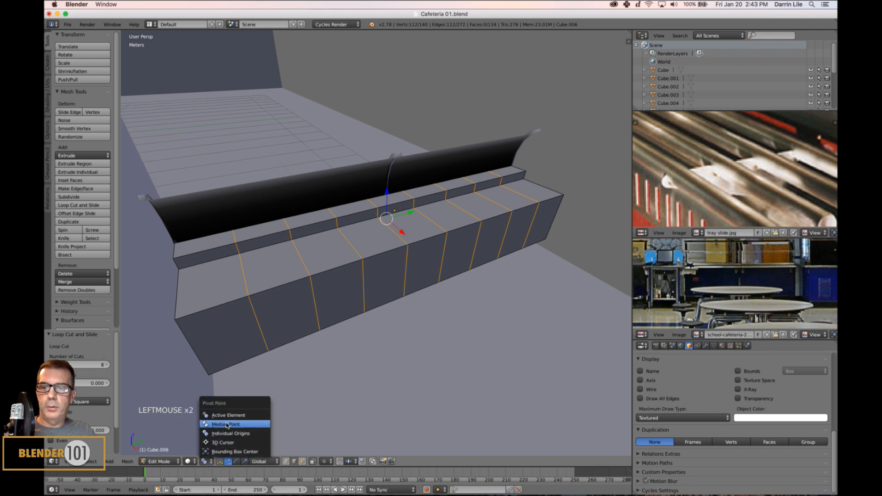
key("s")
key("s")
key("s")
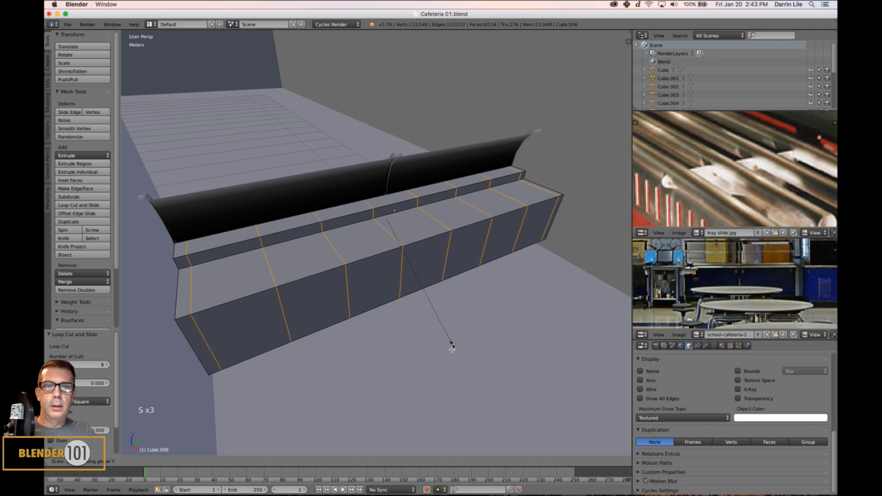
left_click(449, 347)
middle_click_drag(449, 348, 428, 351)
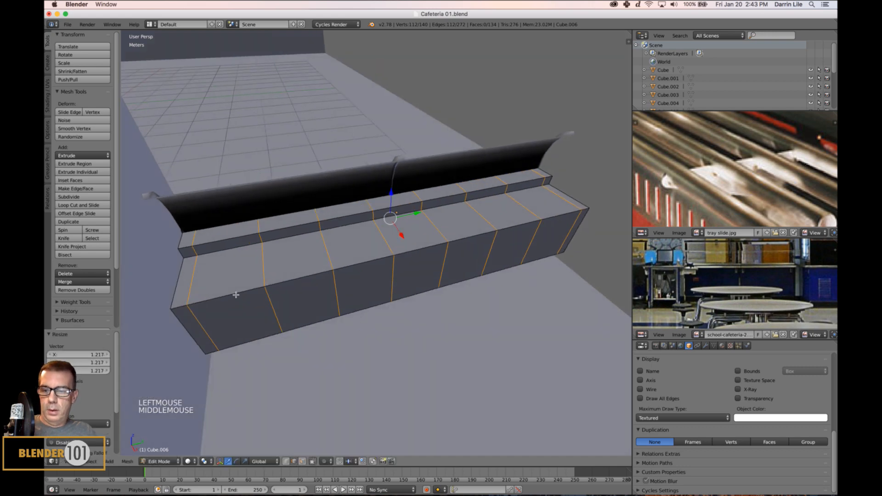
Select the seven large top faces of the lower ledge, leaving out the narrow face at each end
key("ctrl+Tab")
right_click(237, 287)
right_click(301, 261, "shift")
right_click(355, 251, "shift")
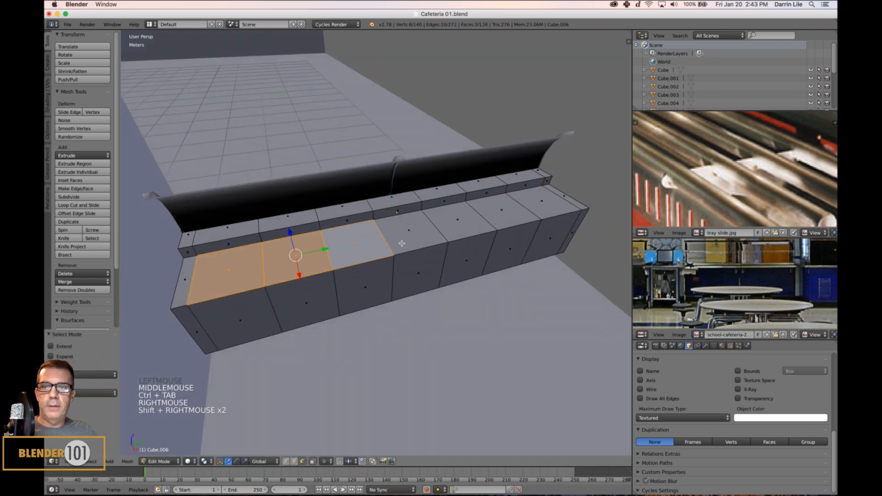
right_click(402, 243, "shift")
right_click(449, 226, "shift")
right_click(490, 221, "shift")
right_click(546, 204, "shift")
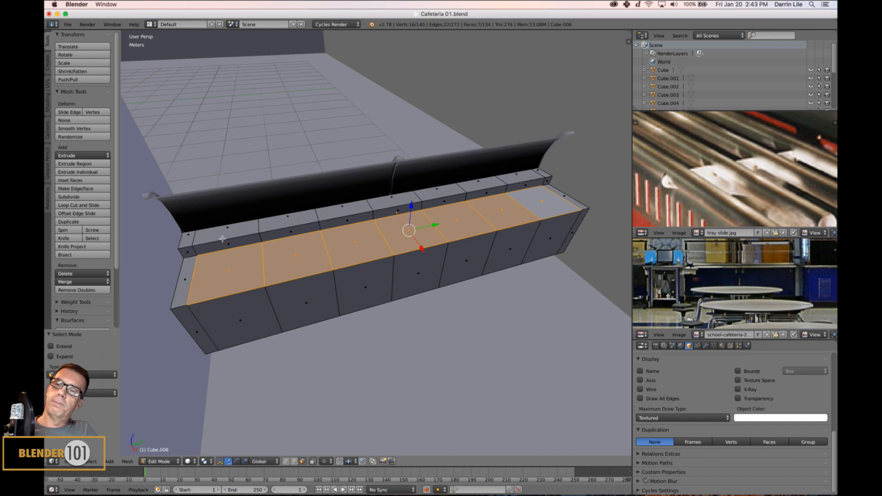
mouse_move(308, 286)
middle_mouse_down()
mouse_move(327, 270)
mouse_move(310, 271)
middle_mouse_up()
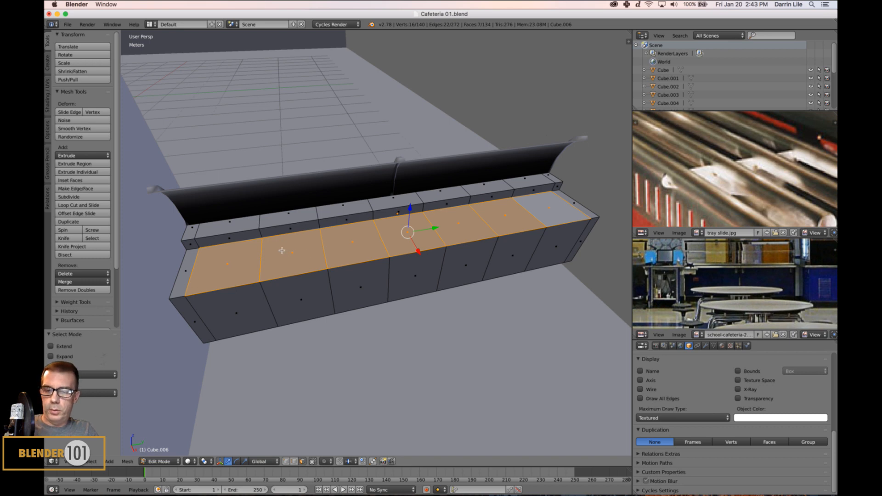
Add two lengthwise loop cuts along the lower ledge and scale them to about 0.203 along X to bring them close together
key("ctrl+r")
scroll(329, 248, "up", 1)
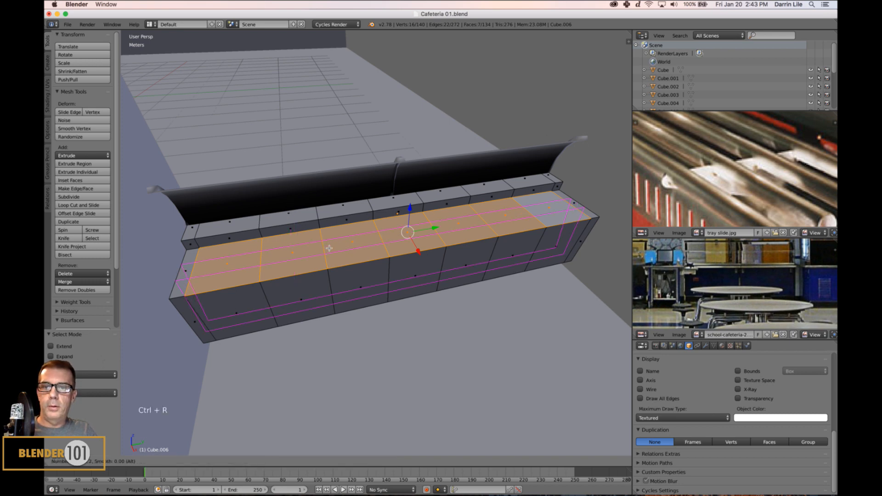
left_click(333, 248)
middle_click_drag(448, 290, 461, 296)
key("s")
key("x")
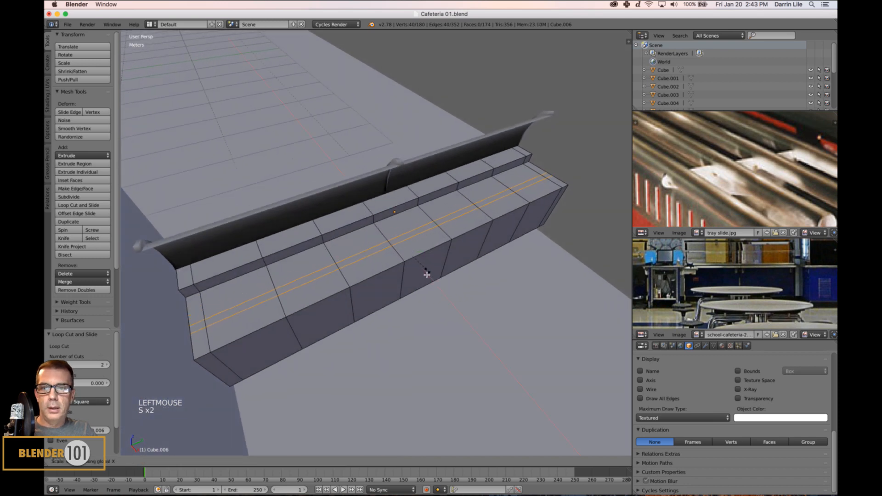
left_click(421, 267)
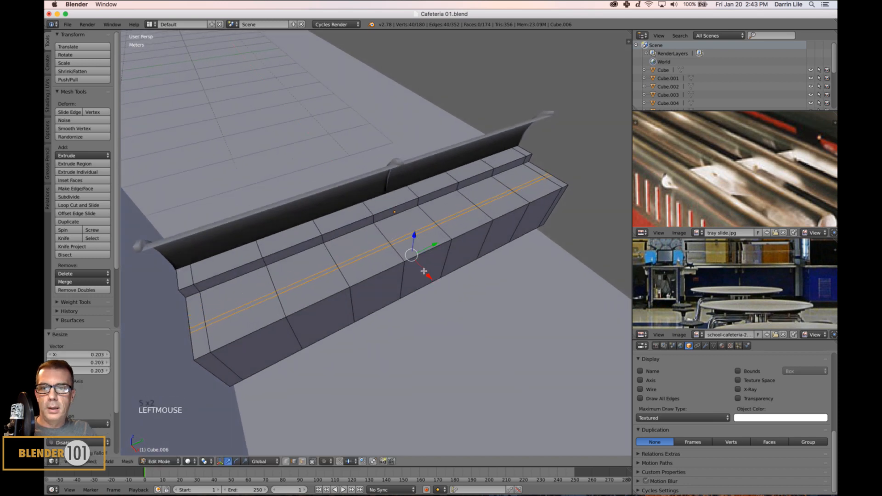
mouse_move(421, 269)
middle_mouse_down()
mouse_move(441, 260)
mouse_move(425, 273)
middle_mouse_up()
Shift the pair of lengthwise loop cuts about -4.1 cm along X on the ledge
key("Tab")
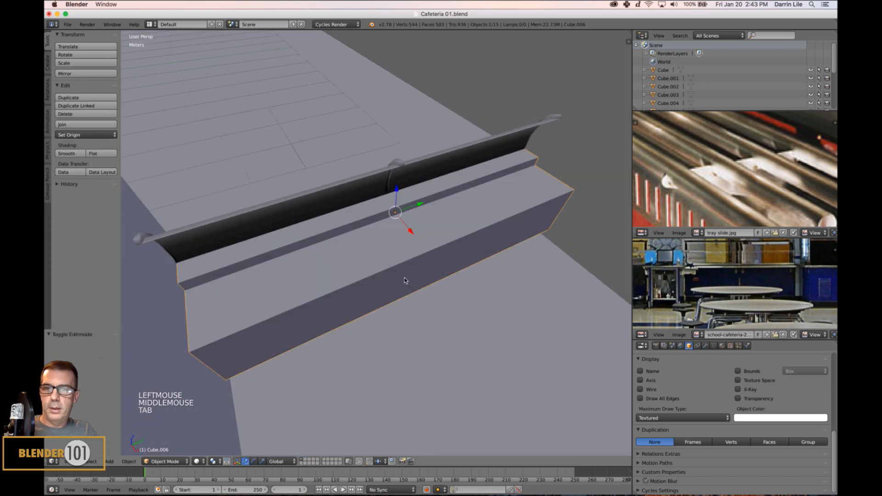
key("Tab")
key("g")
key("x")
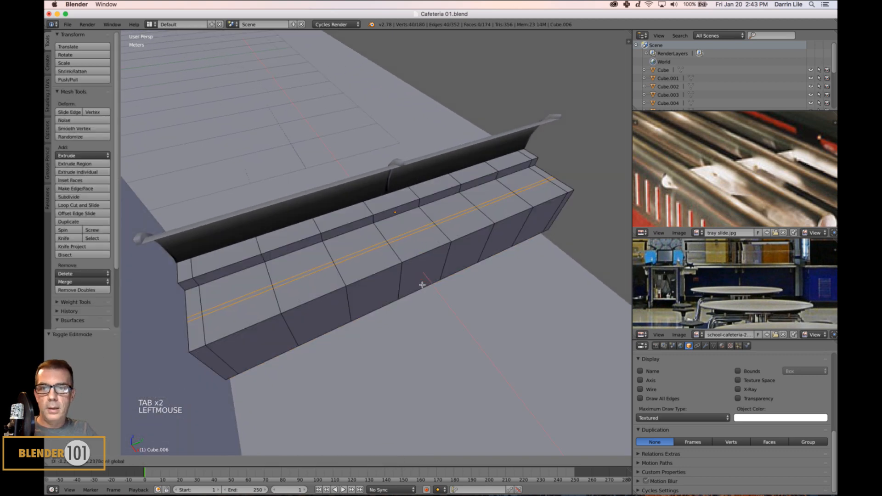
left_click(421, 286)
Select the seven faces on each side of the narrow divider along the ledge's top, leaving out the end faces
key("ctrl+Tab")
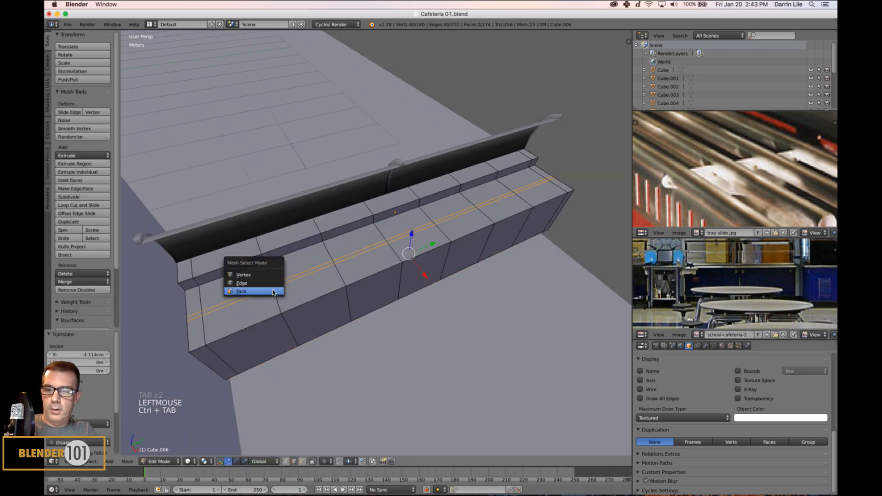
left_click(259, 291)
right_click(234, 290)
right_click(298, 264, "shift")
right_click(352, 243, "shift")
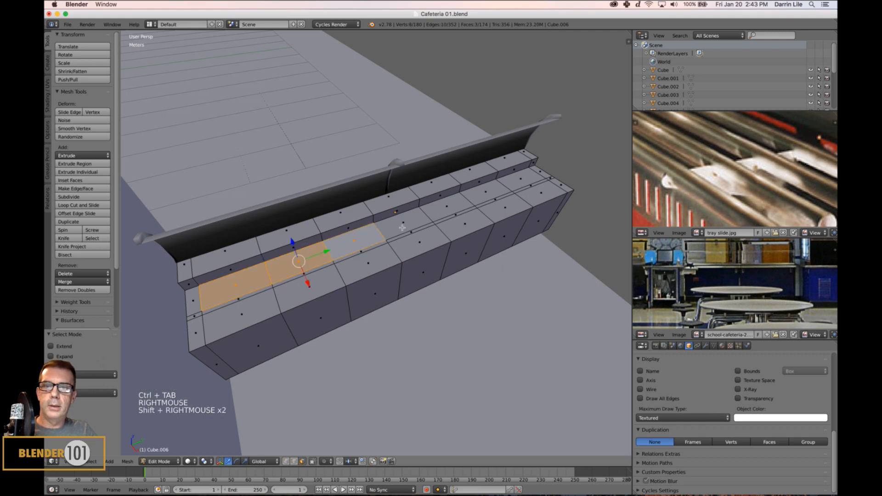
right_click(403, 225, "shift")
right_click(447, 207, "shift")
right_click(501, 189, "shift")
right_click(523, 183, "shift")
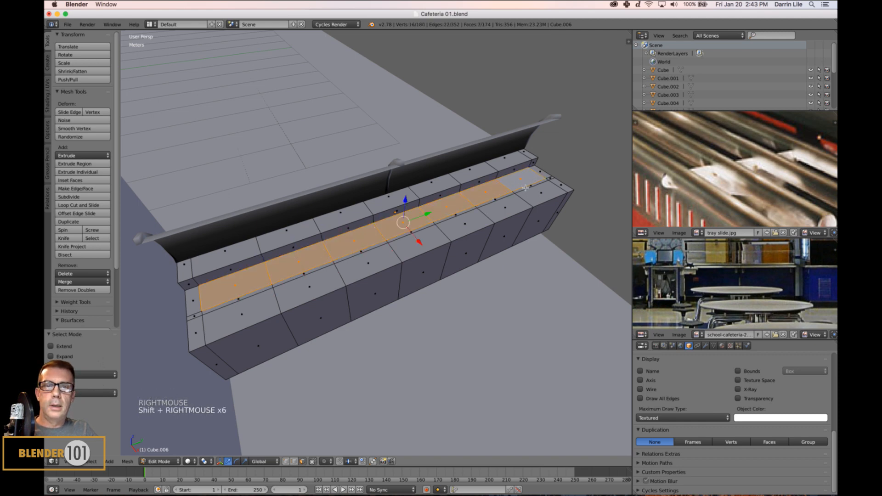
right_click(535, 203, "shift")
right_click(512, 211, "shift")
right_click(463, 228, "shift")
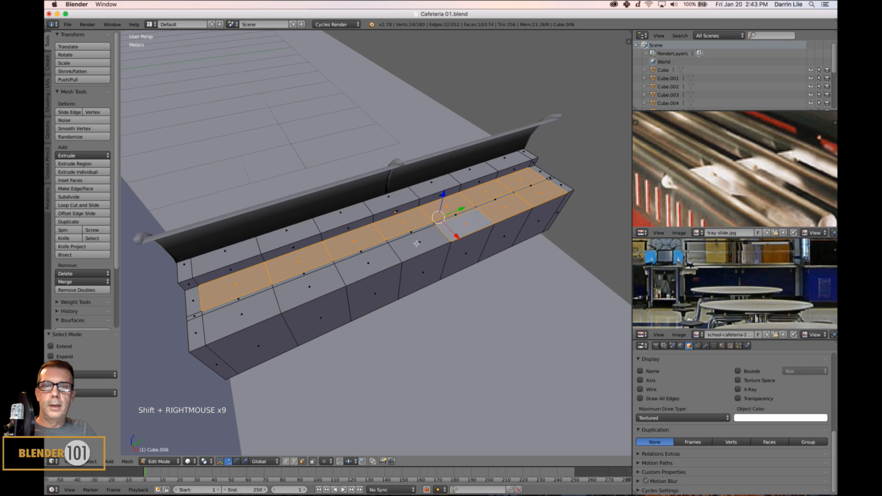
right_click(417, 243, "shift")
right_click(363, 266, "shift")
right_click(311, 291, "shift")
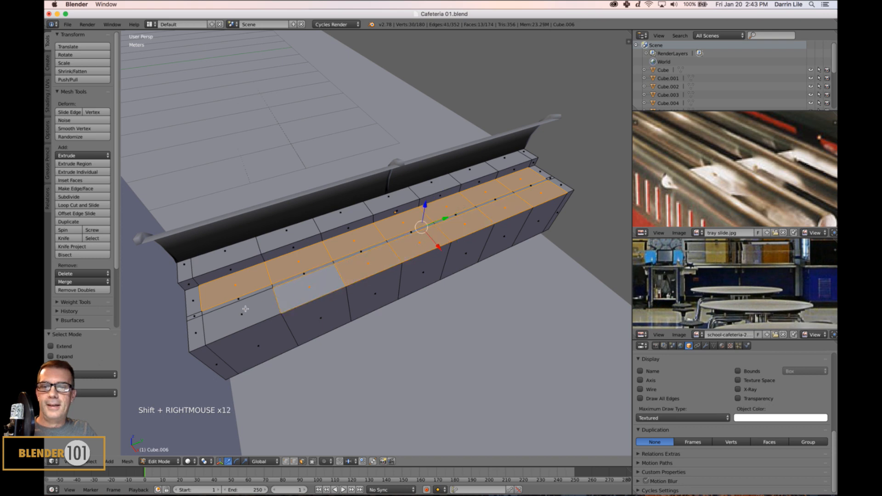
right_click(245, 313, "shift")
middle_click_drag(382, 305, 388, 301)
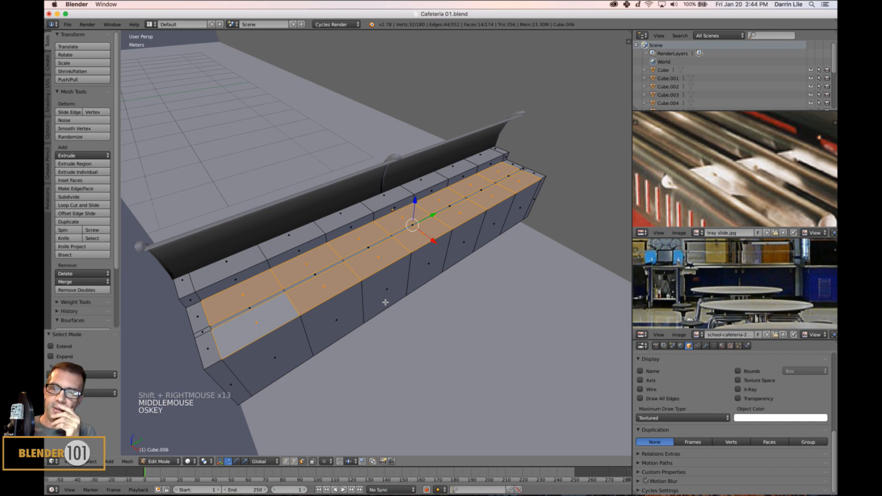
Undo the two-row face selection and the lengthwise loop cuts, back to the selection of the ledge's seven undivided top faces
key("super+z")
key("a")
key("super+z")
key("super+z")
key("super+z")
key("super+z")
key("super+z")
key("super+z")
key("super+z")
key("super+z")
key("super+z")
key("super+z")
key("super+z")
key("super+z")
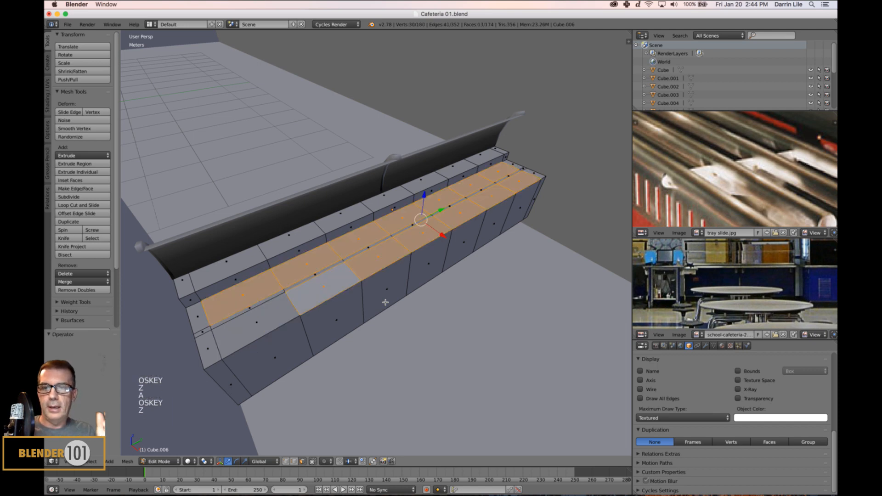
key("super+z")
key("super+z")
key("super+z")
key("super+z")
key("super+z")
key("super+z")
key("super+z")
key("super+z")
key("super+z")
key("super+z")
key("super+z")
key("super+z")
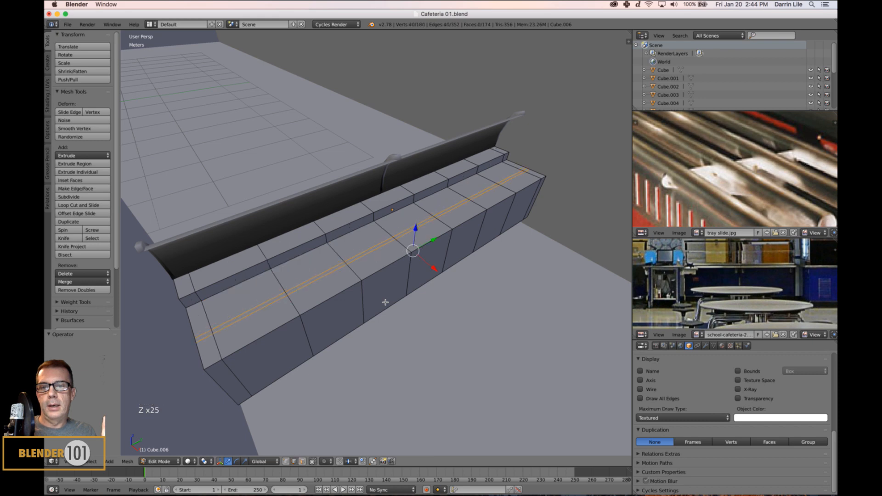
key("super+z")
key("super+z")
key("super+z")
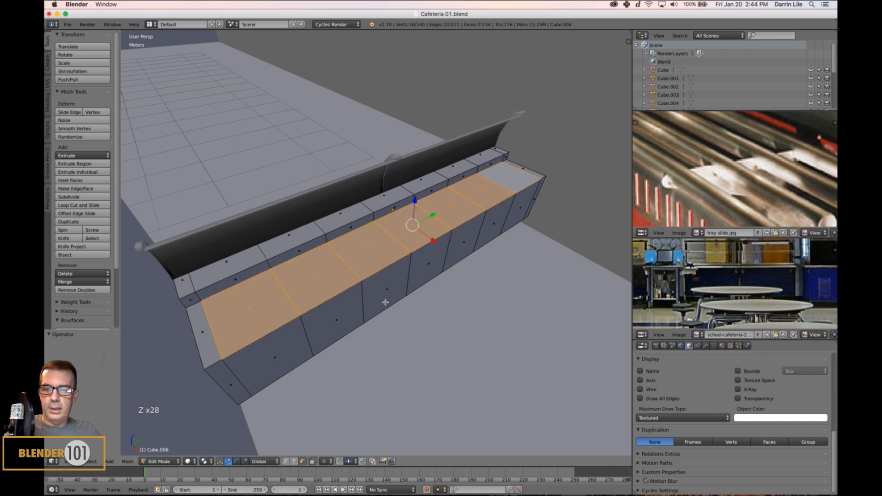
Add a single lengthwise loop cut centred along the top of the counter's lower ledge
key("ctrl+r")
left_click(336, 275)
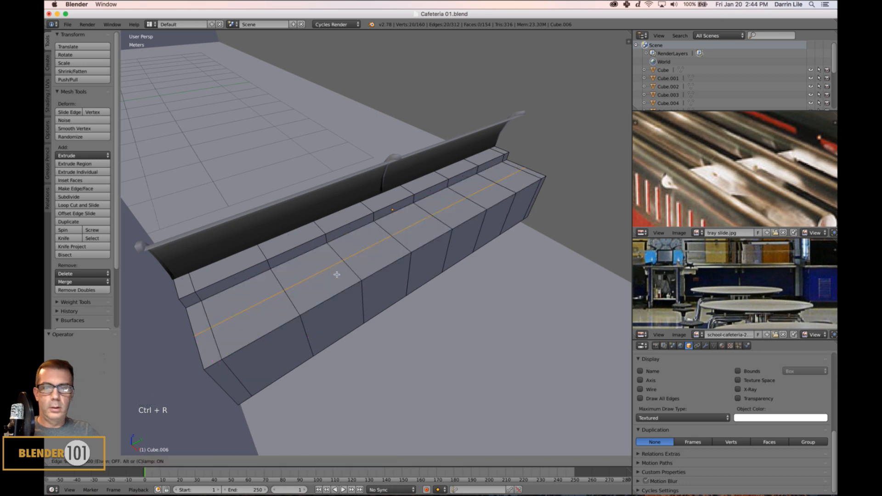
right_click(336, 274)
Select the fourteen faces in two rows along the ledge's top in face mode, leaving out the end faces
key("ctrl+Tab")
left_click(345, 268)
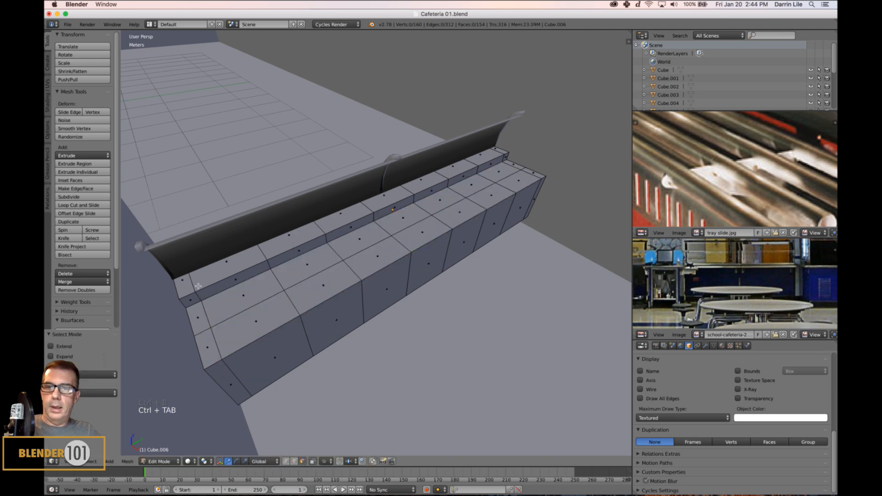
right_click(256, 332)
right_click(249, 299, "shift")
right_click(298, 268, "shift")
right_click(318, 287, "shift")
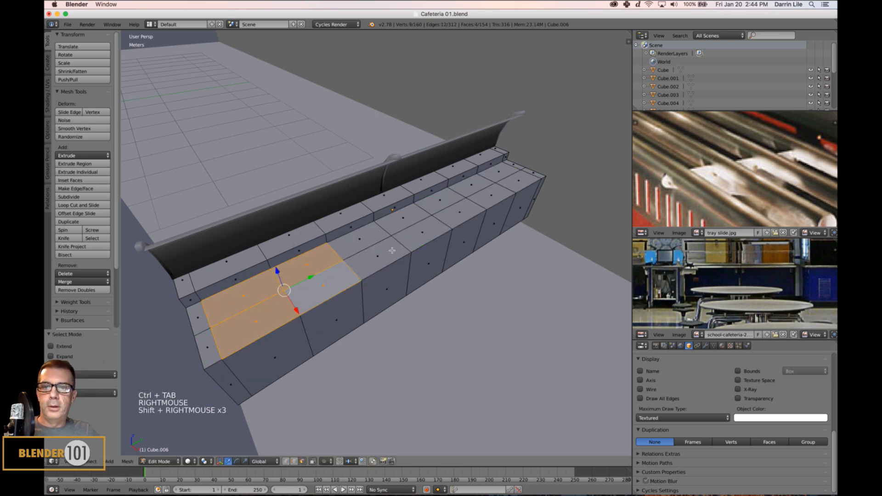
right_click(390, 252, "shift")
right_click(363, 238, "shift")
right_click(406, 219, "shift")
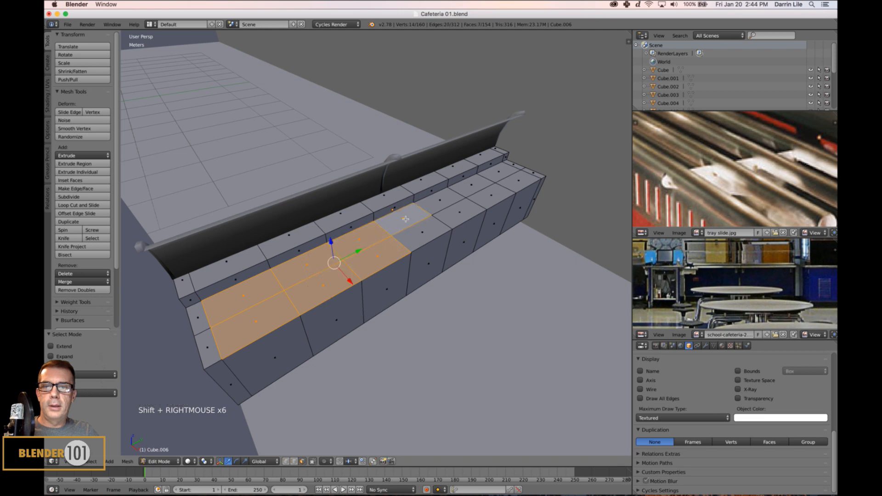
right_click(406, 219, "shift")
right_click(413, 225, "shift")
right_click(430, 233, "shift")
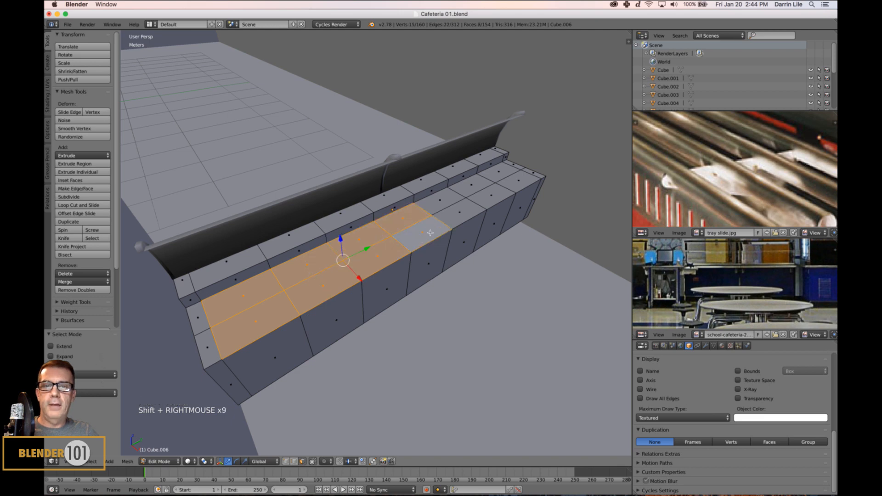
right_click(453, 215, "shift")
right_click(440, 201, "shift")
right_click(472, 186, "shift")
right_click(492, 196, "shift")
right_click(515, 184, "shift")
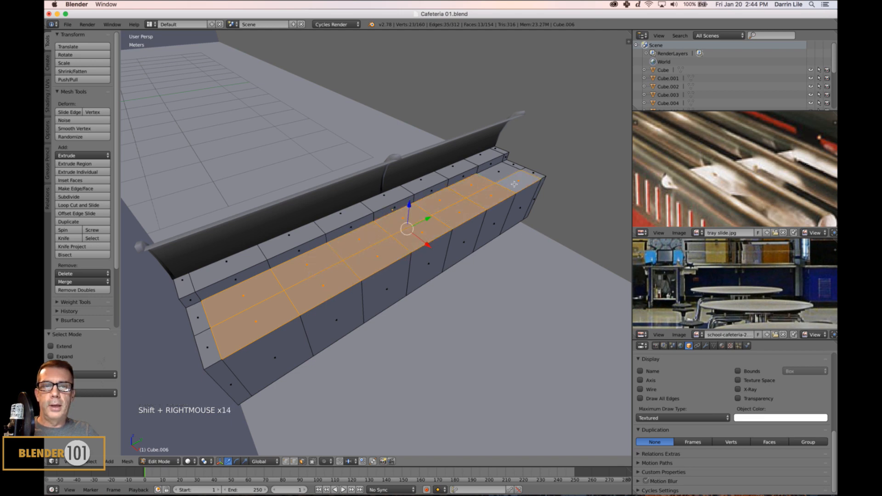
right_click(493, 178, "shift")
Extrude the fourteen selected ledge faces as individual faces, leaving them in place with zero offset
middle_click_drag(476, 367, 469, 357, "shift")
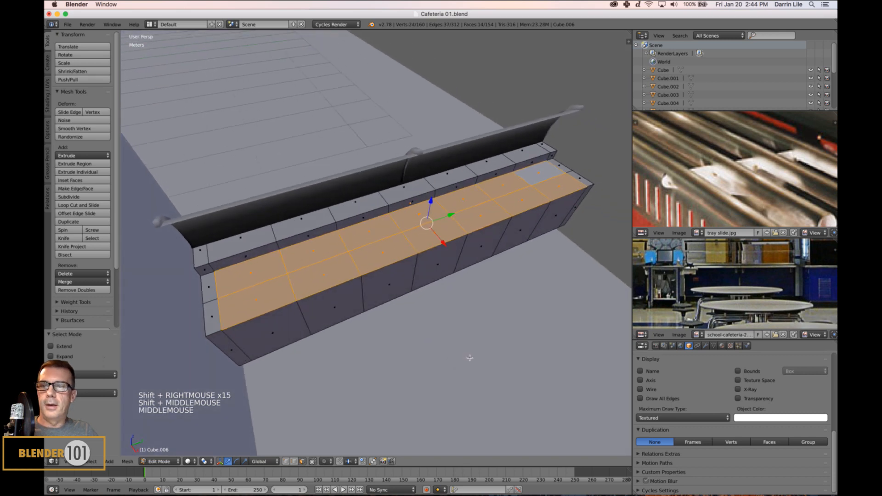
left_click(101, 156)
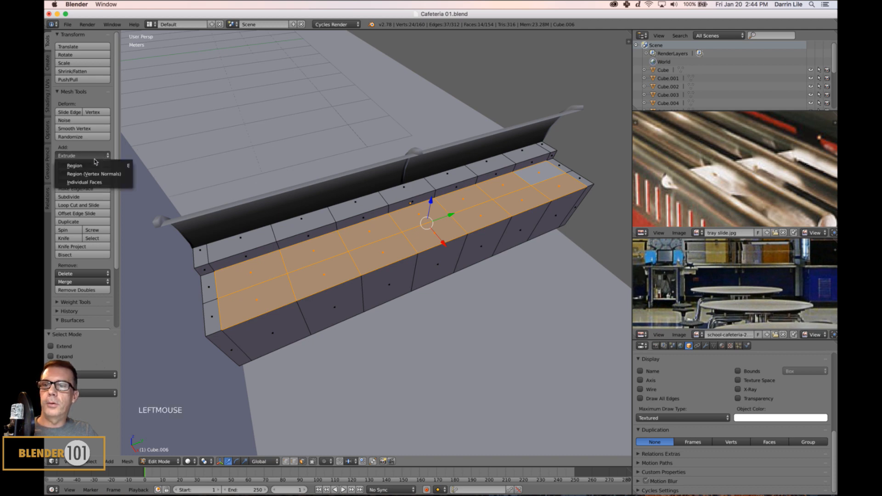
left_click(97, 182)
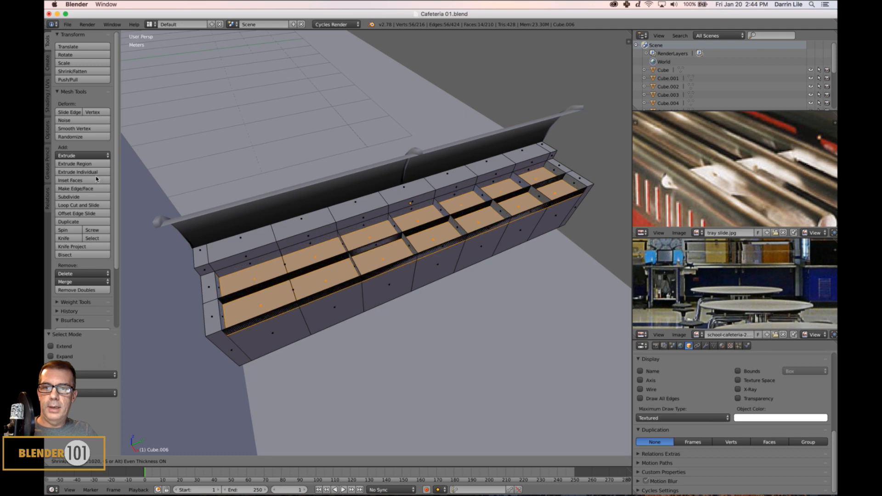
right_click(96, 180)
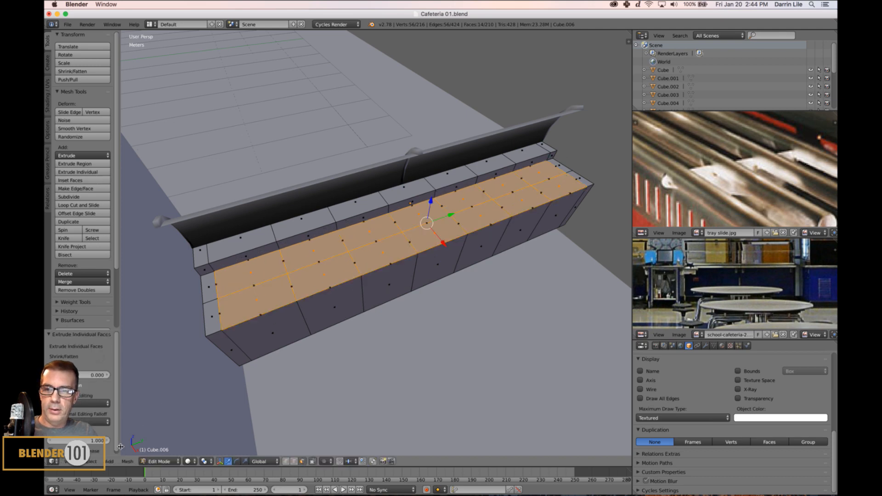
Scale the extruded faces around their individual origins to about 0.852, and again to about 0.86 along X
left_click(205, 461)
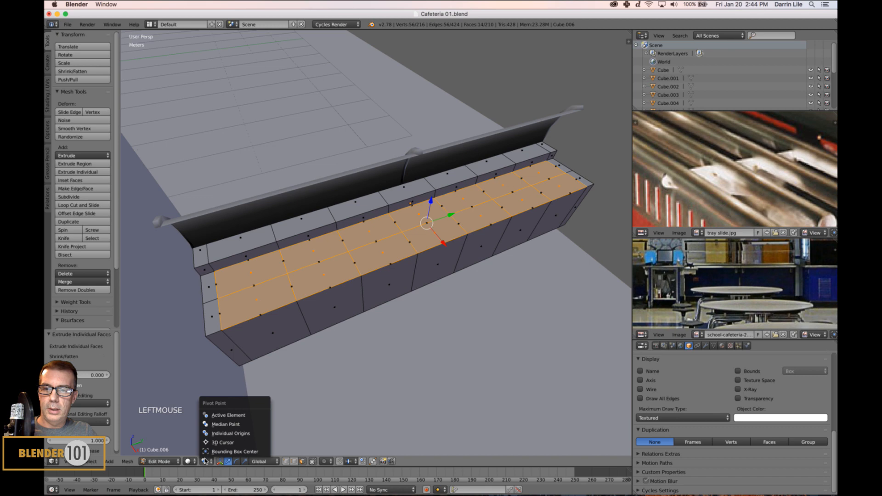
left_click(222, 433)
key("s")
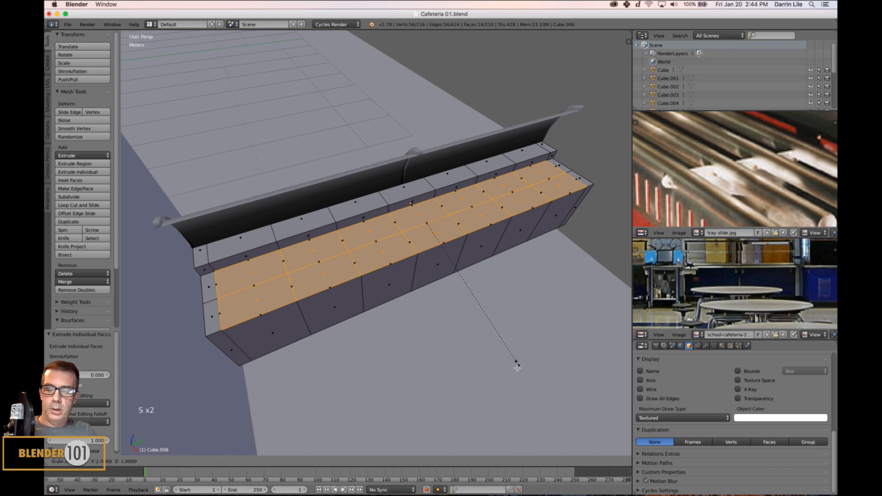
left_click(494, 353)
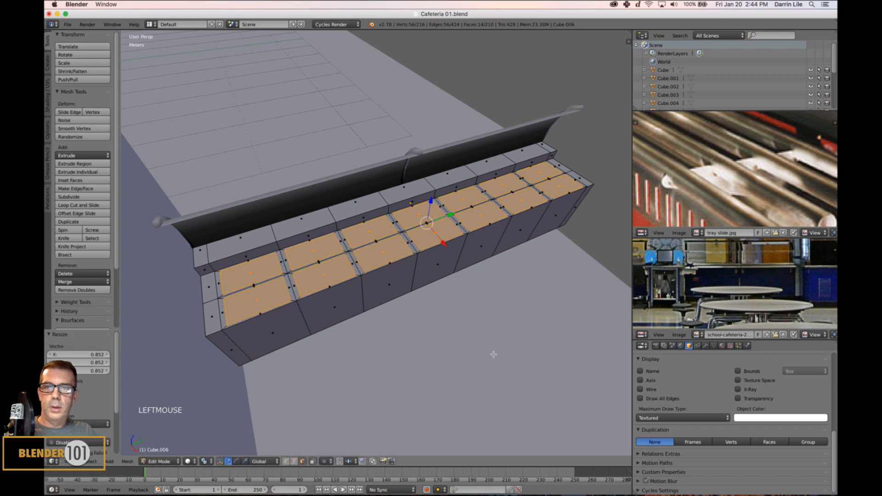
key("s")
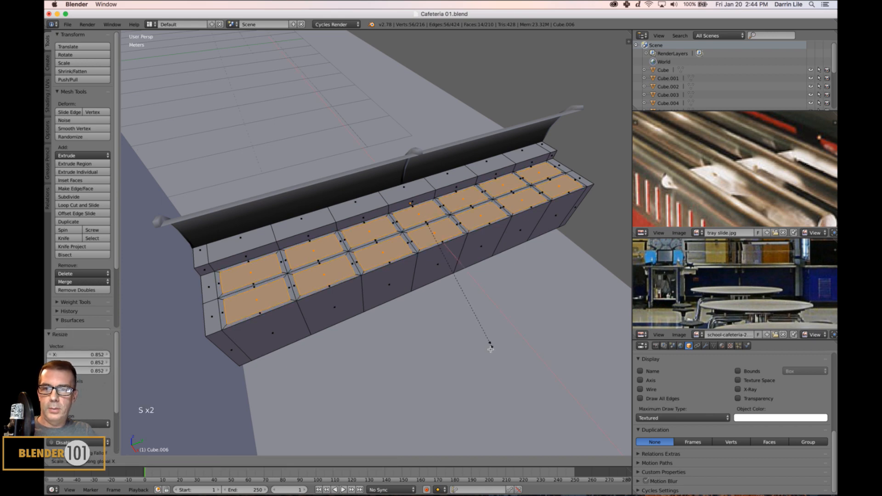
left_click(484, 345)
Extrude the fourteen inset faces about 11.7 cm down into the counter as food wells, and return to Object Mode
middle_click_drag(485, 345, 468, 345)
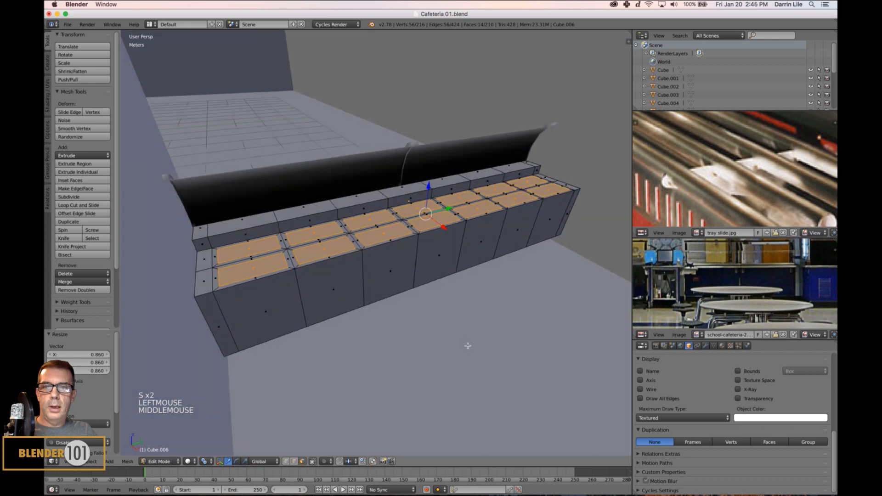
key("e")
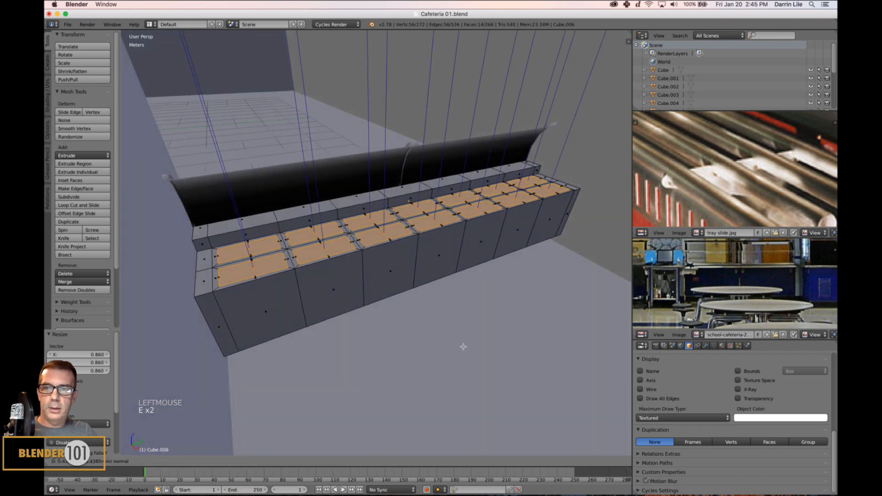
left_click(465, 355)
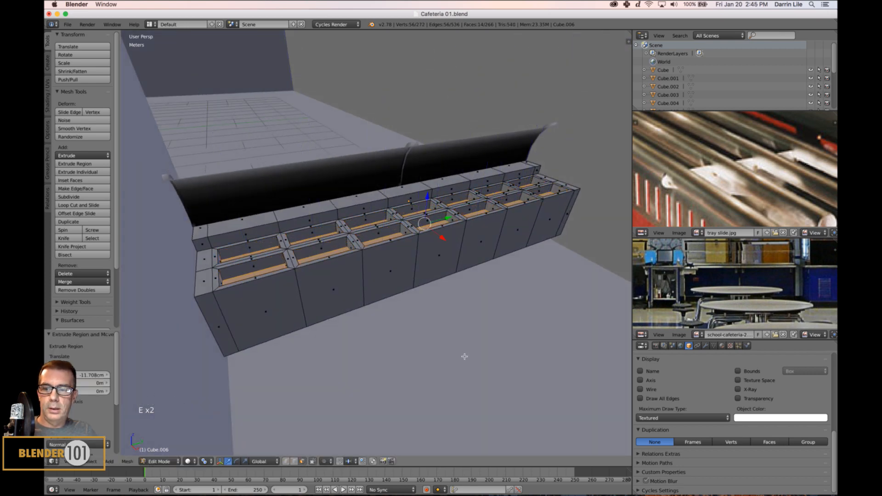
key("a")
key("Tab")
Inspect the serving counter and its wells from above and from the front, and compare them with the cafeteria reference photo
mouse_move(418, 344)
middle_mouse_down()
mouse_move(426, 355)
mouse_move(370, 345)
mouse_move(343, 356)
mouse_move(413, 335)
mouse_move(426, 341)
mouse_move(429, 325)
mouse_move(431, 350)
middle_mouse_up()
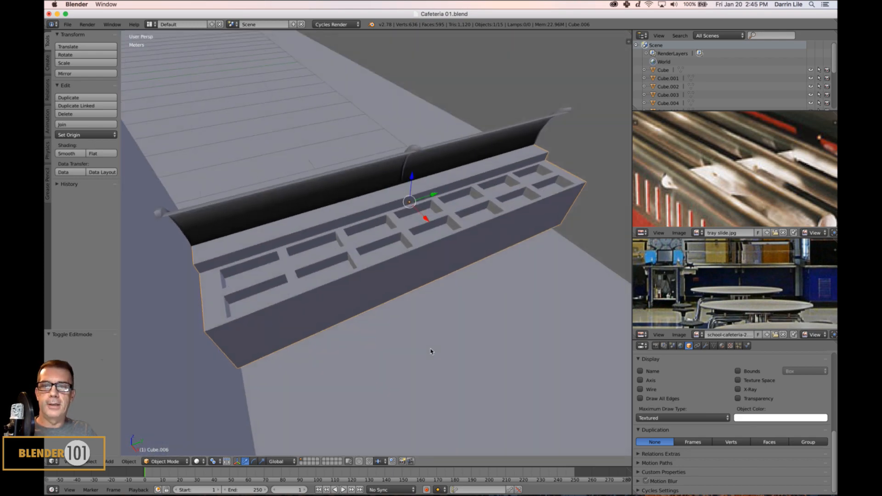
scroll(398, 342, "up", 2)
scroll(398, 343, "down", 5)
scroll(357, 343, "up", 2)
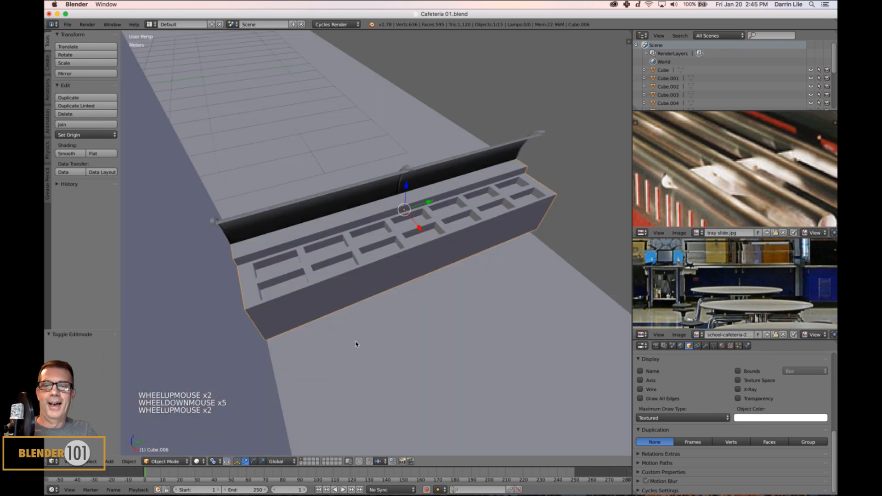
middle_click_drag(356, 343, 399, 321)
key("s")
key("s")
middle_click_drag(758, 304, 753, 268)
scroll(723, 275, "up", 4)
middle_click_drag(786, 299, 727, 310)
scroll(752, 294, "down", 2)
scroll(737, 301, "down", 3)
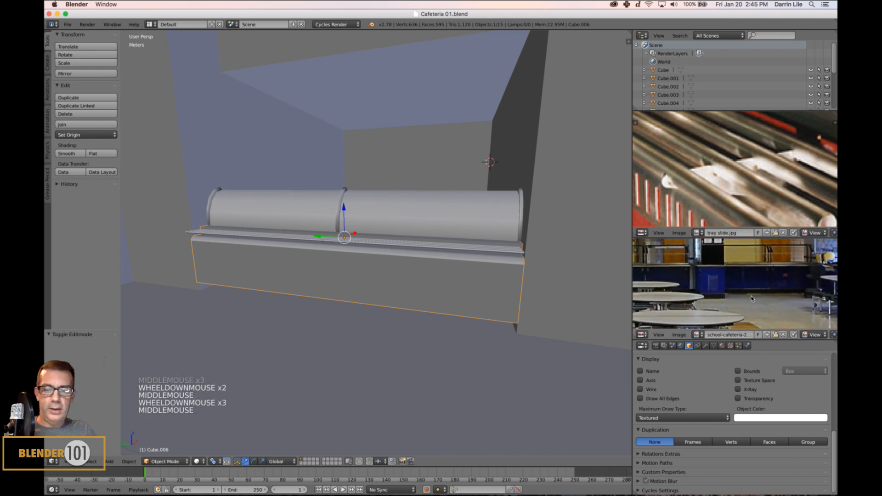
key("s")
key("s")
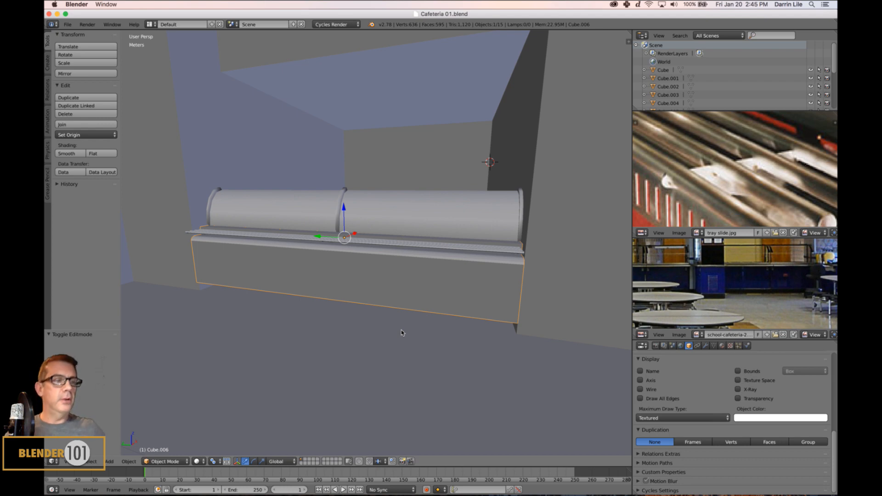
mouse_move(418, 299)
middle_mouse_down()
mouse_move(421, 309)
mouse_move(393, 292)
mouse_move(354, 303)
mouse_move(339, 286)
mouse_move(414, 287)
mouse_move(410, 278)
mouse_move(431, 302)
middle_mouse_up()
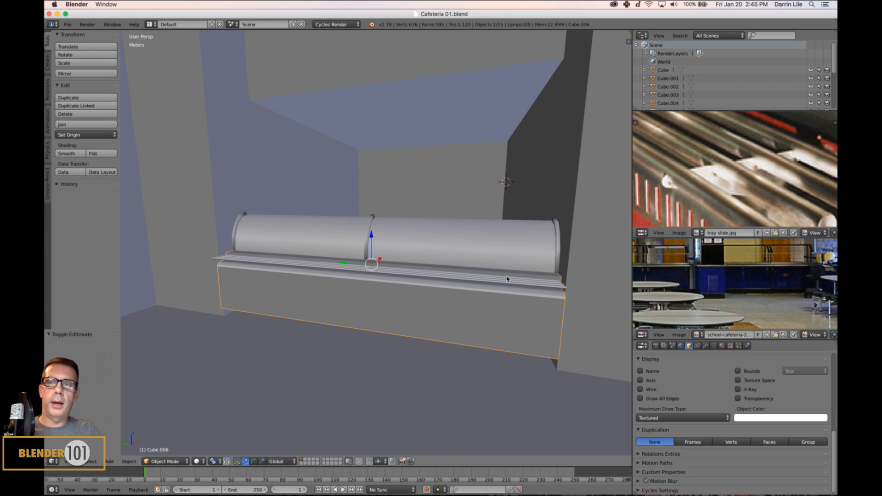
middle_click_drag(507, 278, 451, 304)
scroll(467, 321, "up", 3)
scroll(459, 331, "down", 2)
scroll(449, 305, "down", 2)
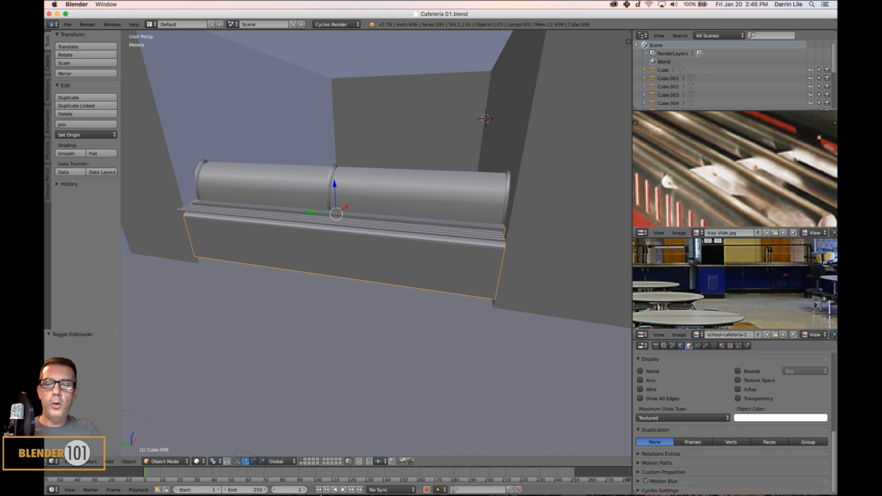
Switch to Chrome, close the tray slide image, and run a Google image search for "cafeteria counter"
left_click(306, 486)
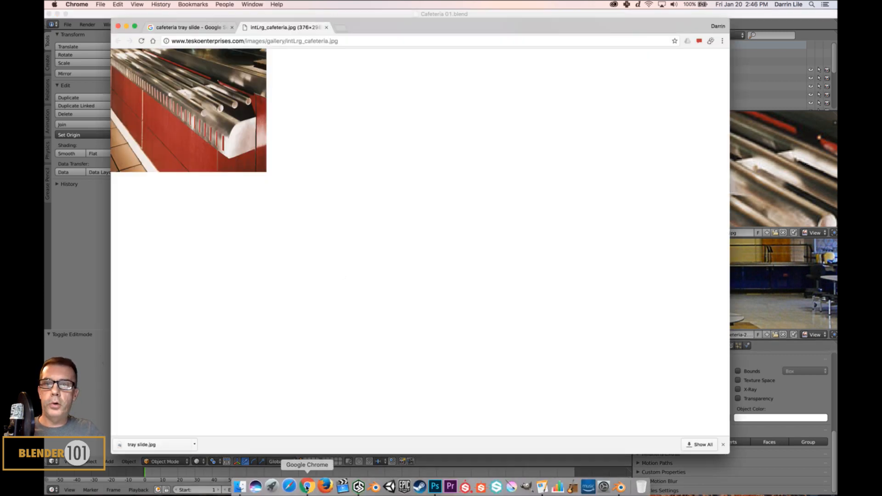
left_click(326, 28)
left_click(268, 42)
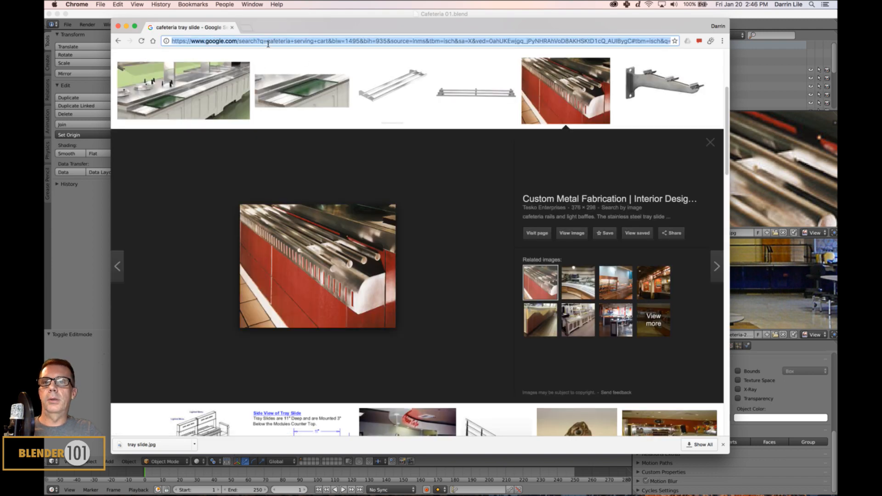
type("ca")
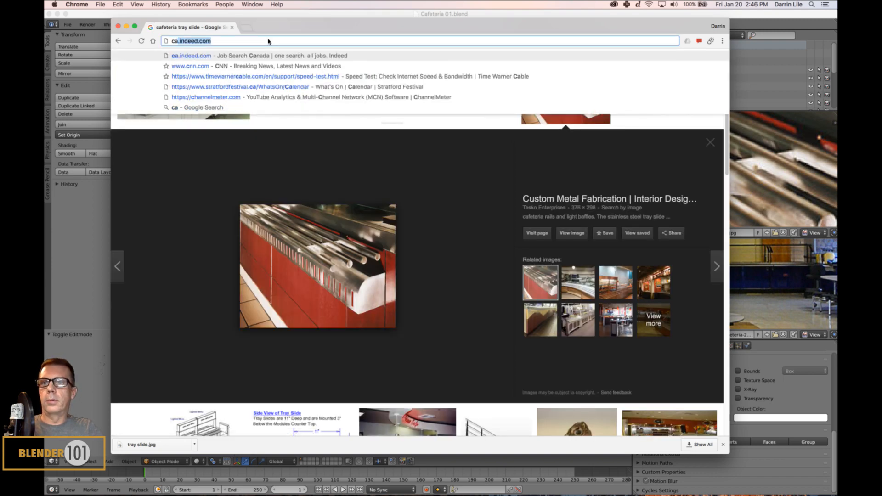
type("feteria counter")
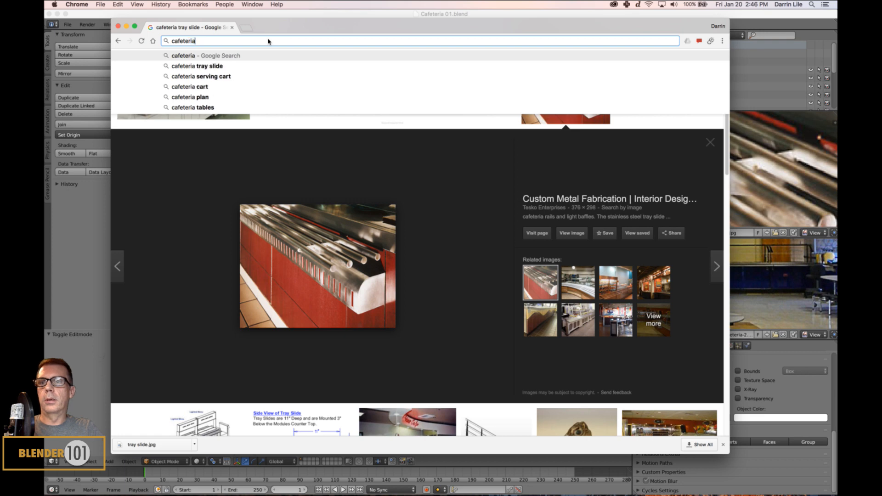
key("Return")
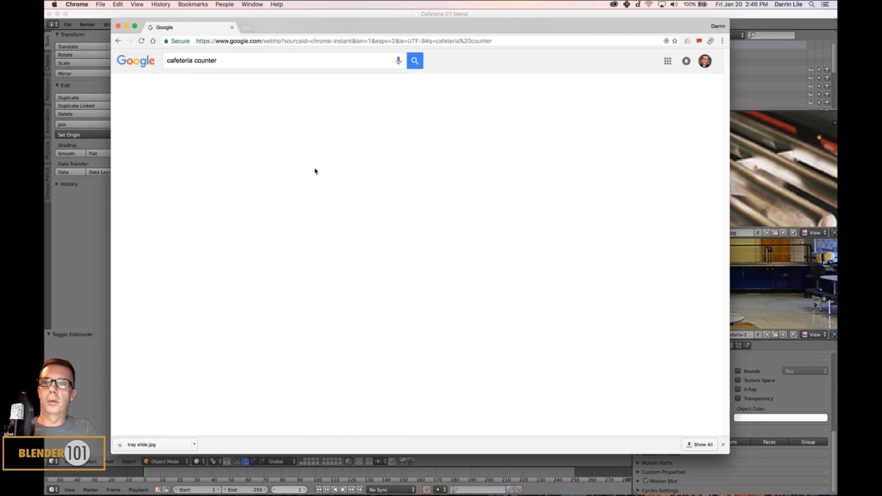
left_click(205, 95)
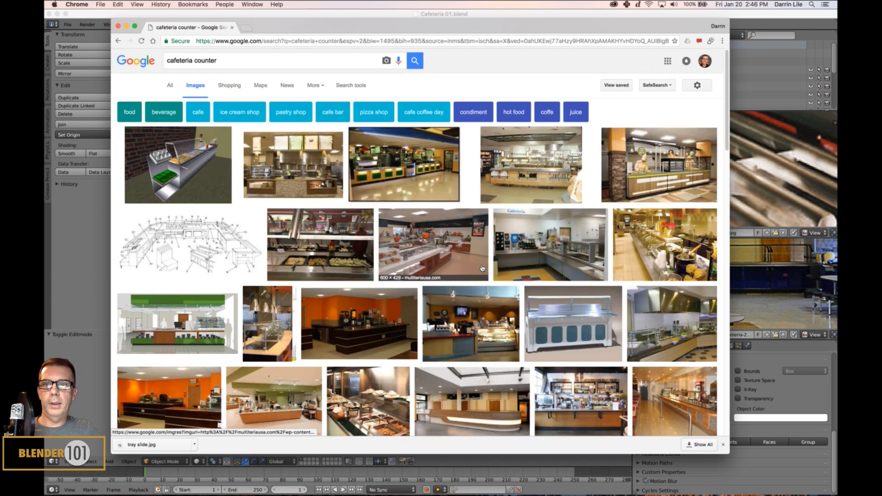
Examine the enlarged photos of serving counters and a buffet unit for reference on the counter's front and wells
left_click(573, 324)
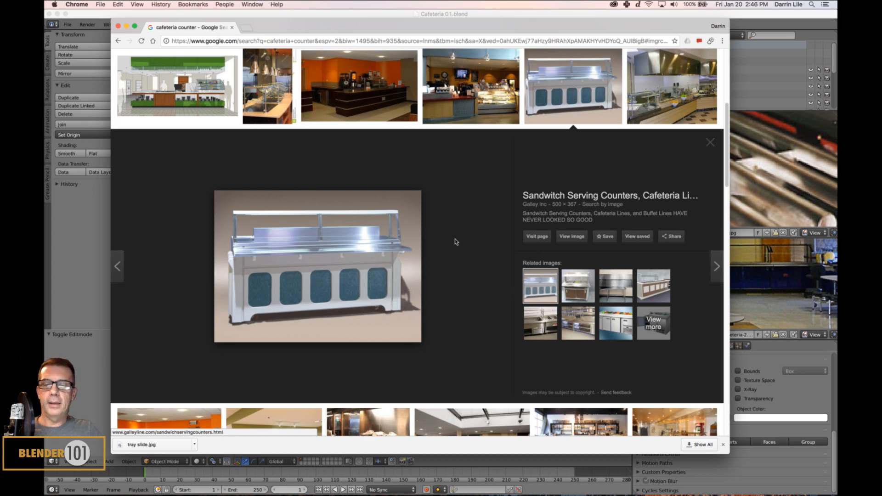
left_click(710, 149)
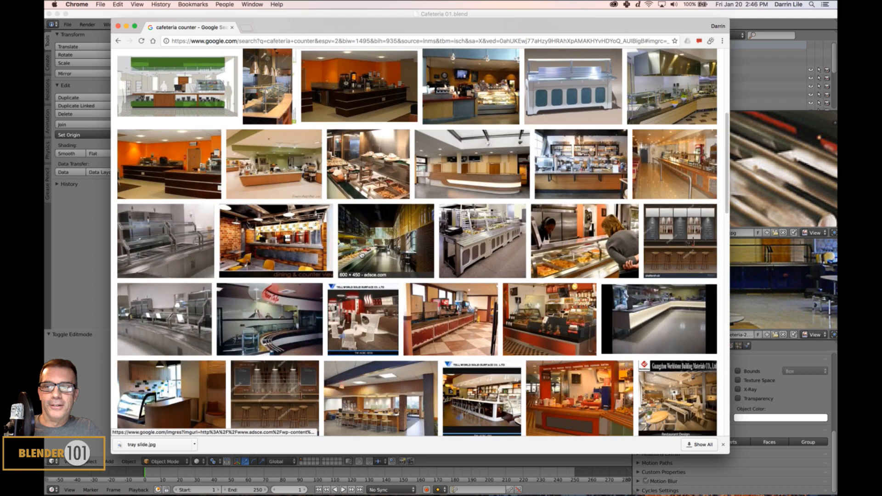
left_click(444, 261)
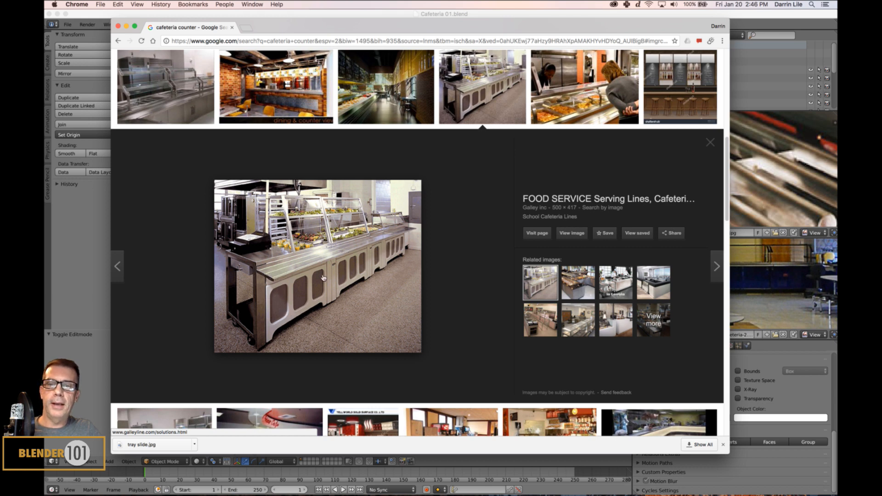
left_click(580, 287)
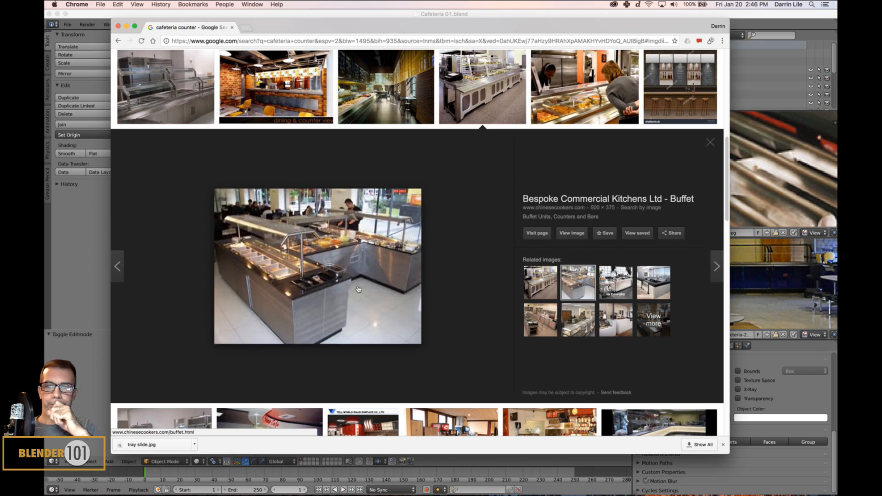
scroll(342, 276, "up", 1)
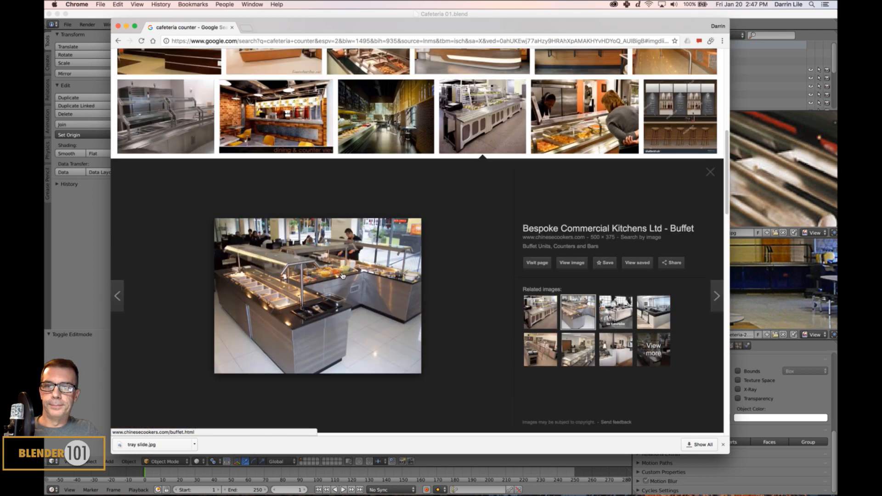
scroll(342, 276, "down", 1)
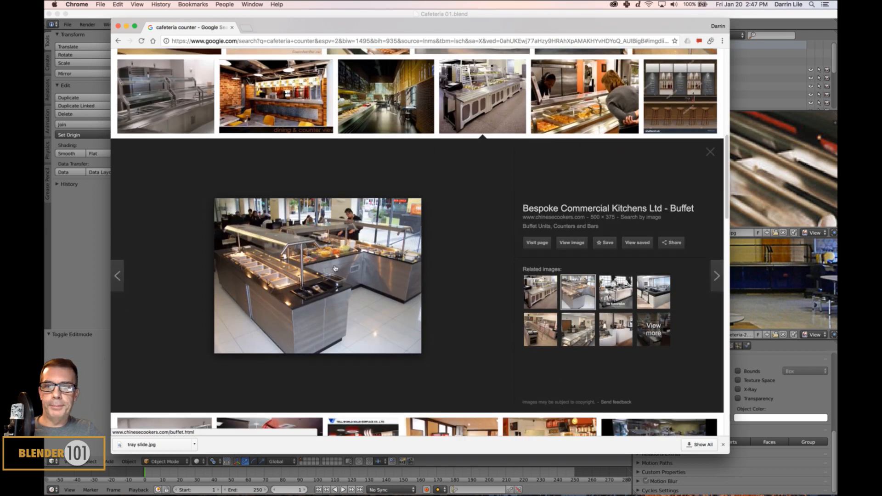
Look through the "cafeteria counter" image results and examine the enlarged corporate cafeteria photo for counter construction details
left_click(710, 151)
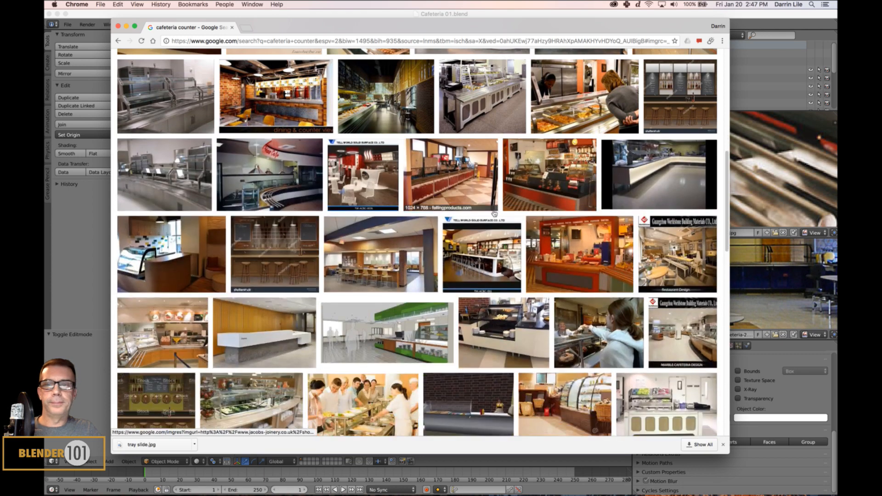
scroll(408, 246, "up", 9)
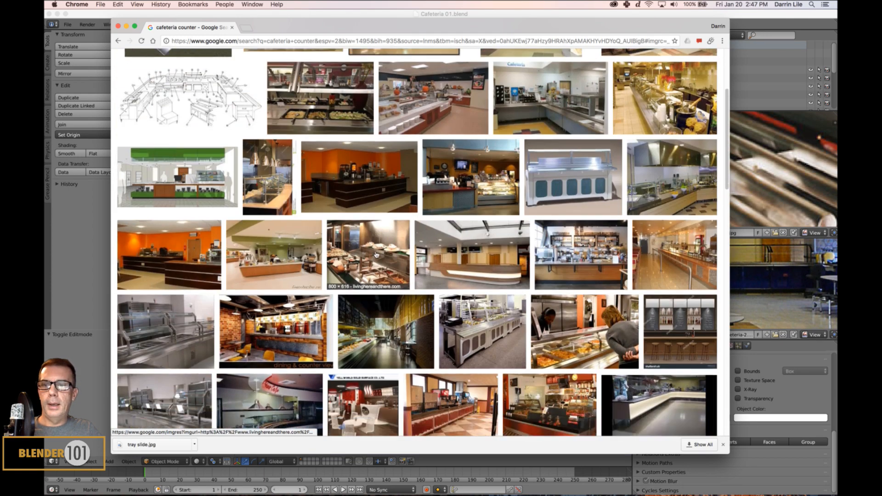
scroll(376, 253, "down", 2)
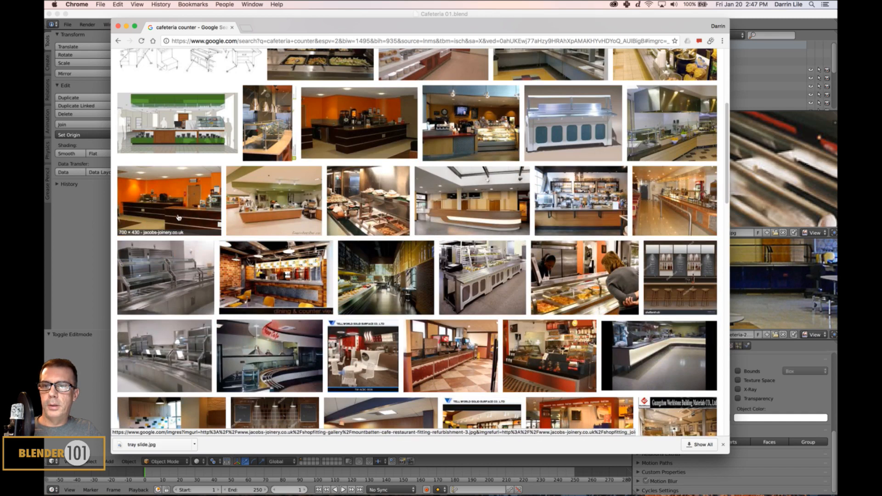
scroll(345, 116, "up", 2)
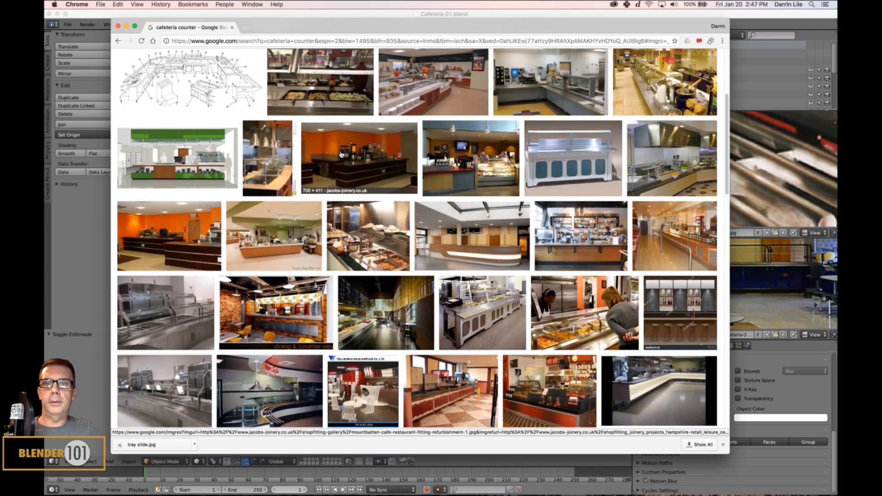
scroll(344, 148, "up", 2)
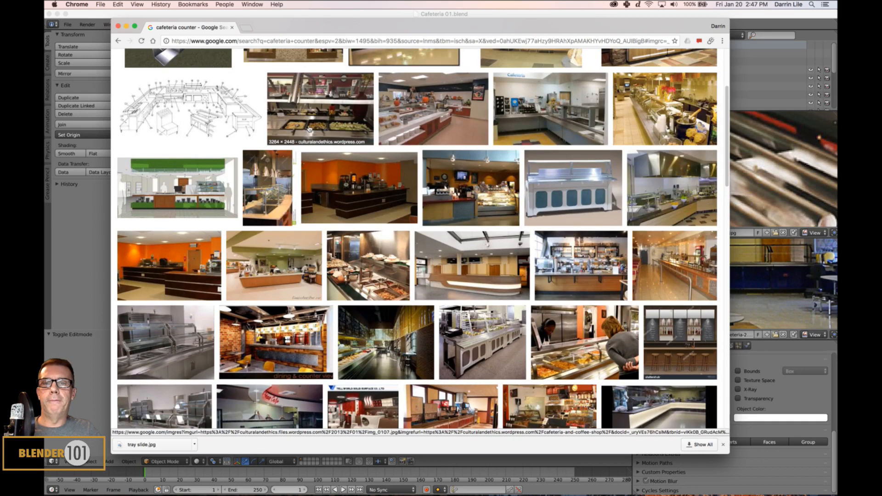
scroll(351, 129, "up", 1)
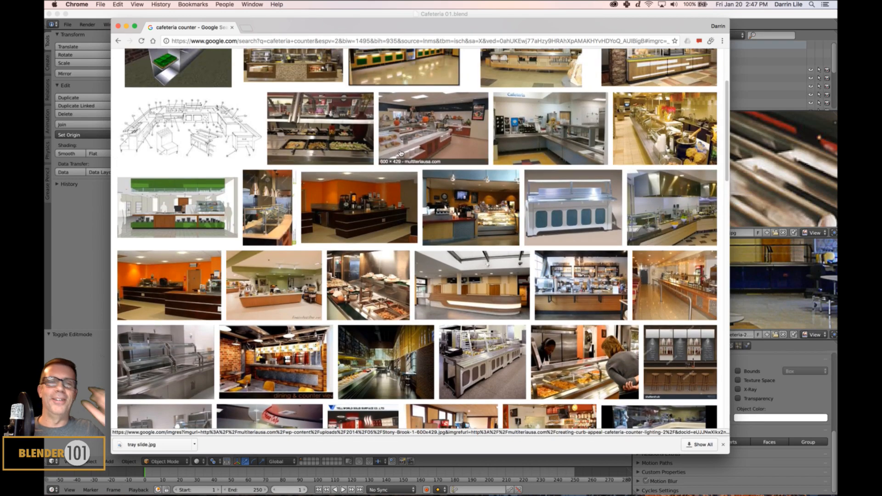
scroll(401, 166, "up", 2)
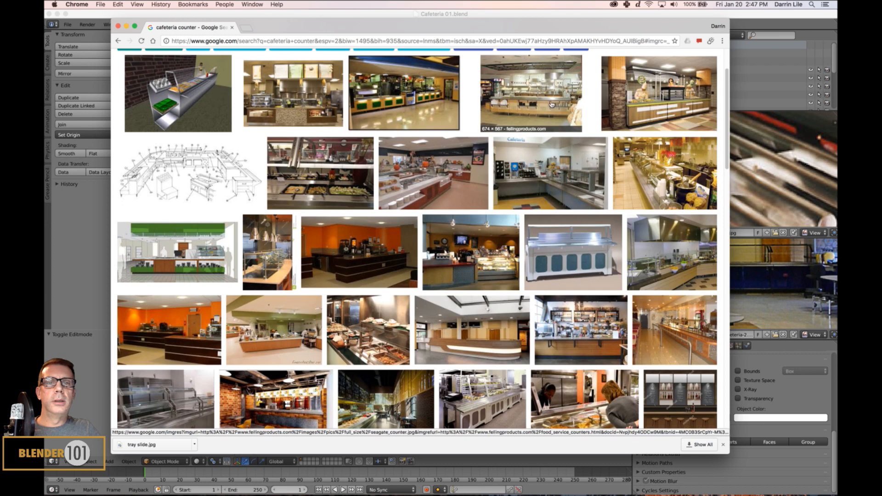
left_click(543, 105)
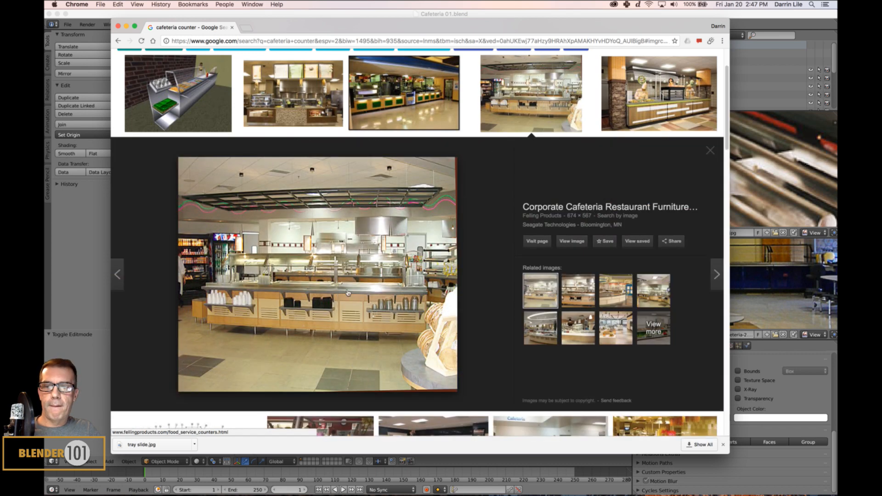
scroll(383, 250, "down", 10)
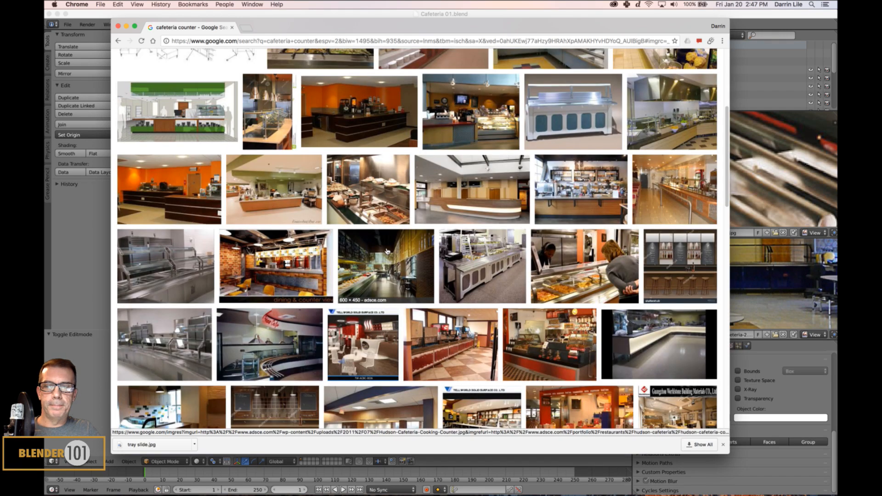
scroll(386, 252, "up", 1)
scroll(387, 251, "up", 5)
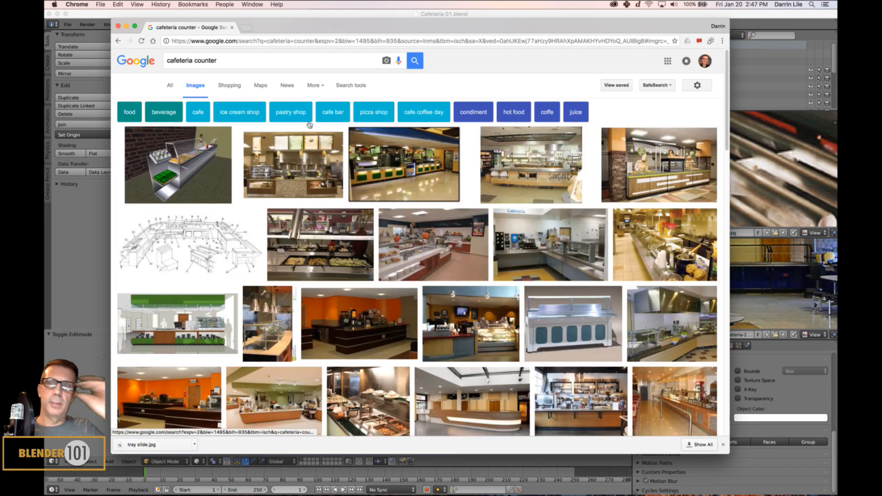
Run an image search for "rolling cafeteria counter" and look through the results for a wheeled serving counter
left_click(168, 65)
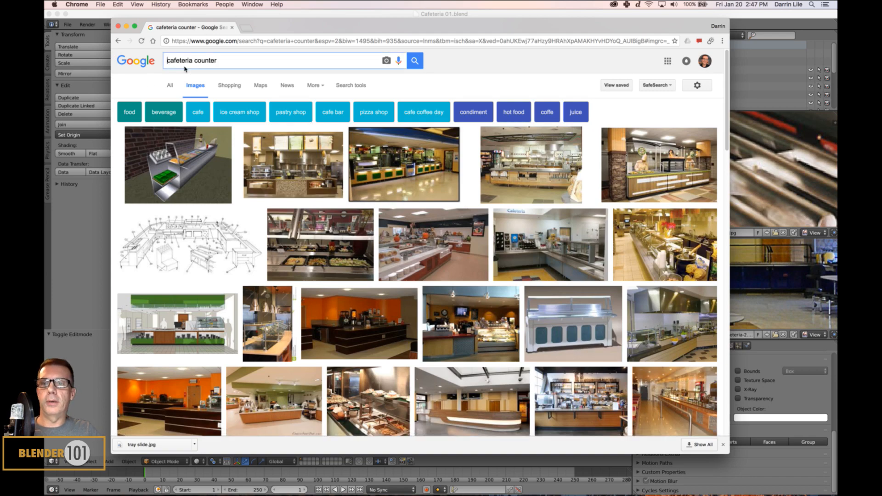
type("rolling")
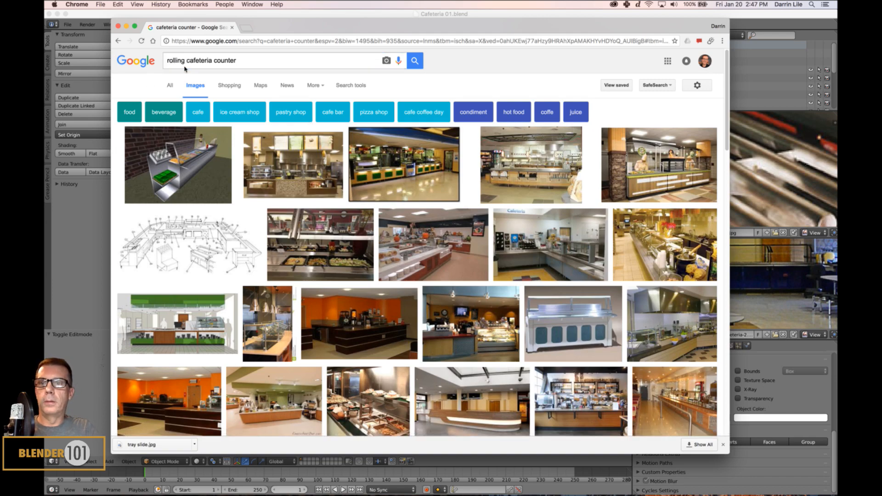
key("Return")
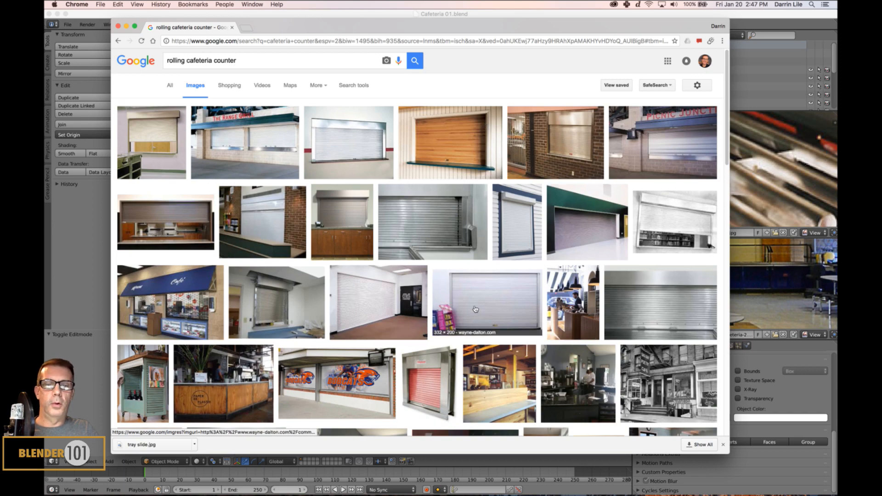
scroll(466, 316, "down", 5)
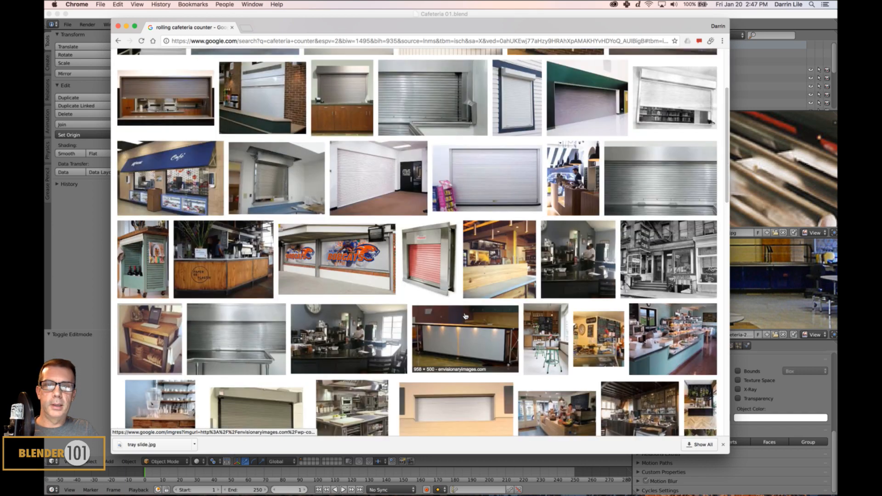
scroll(465, 316, "down", 4)
scroll(466, 316, "down", 4)
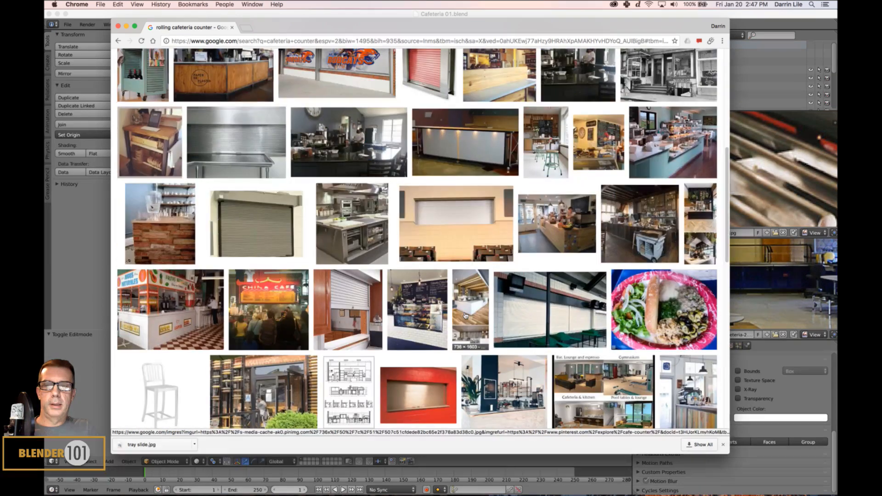
scroll(466, 316, "up", 10)
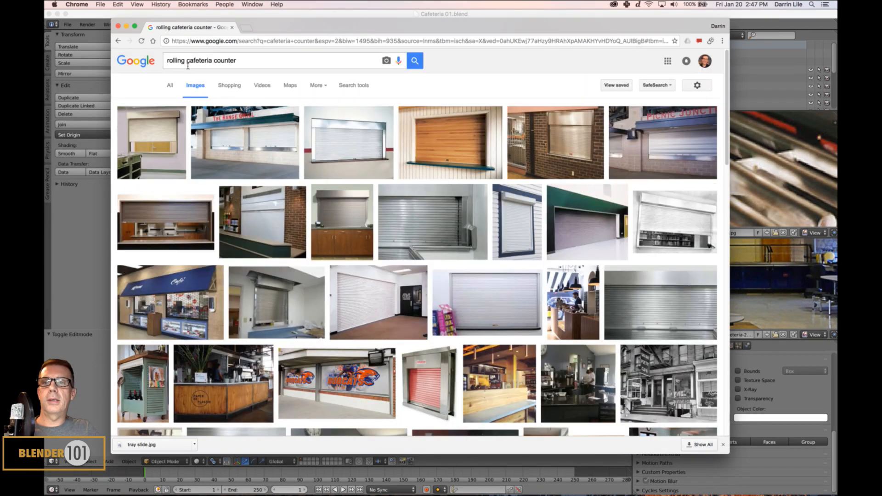
Search images for "cafeteria counter" again, view the Miners' Colfax Medical Center photo at full size, and close it
left_click_drag(188, 66, 162, 59)
key("BackSpace")
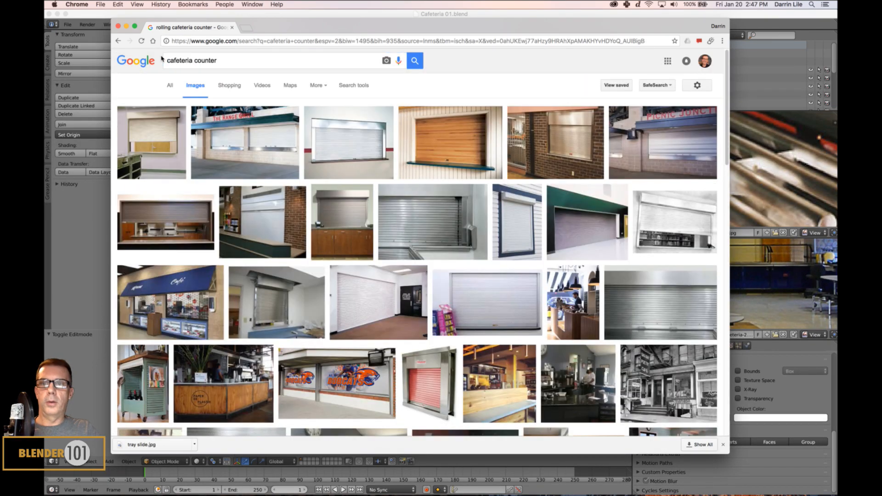
key("Return")
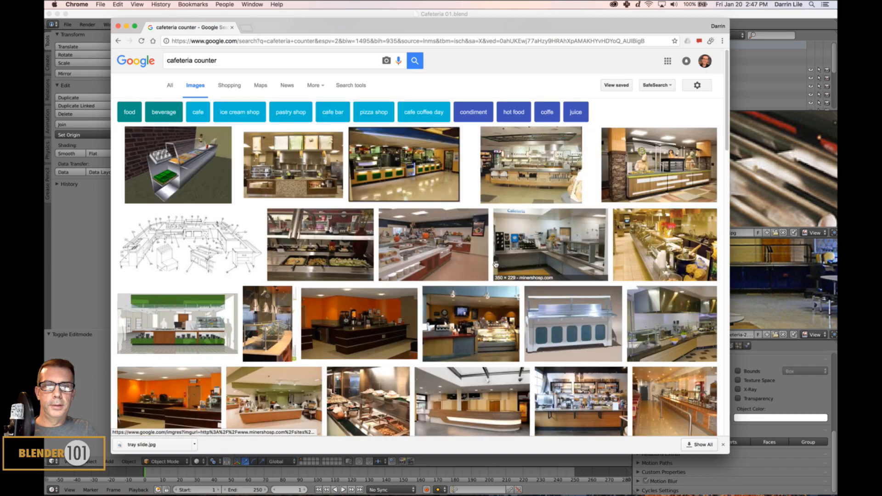
left_click(554, 260)
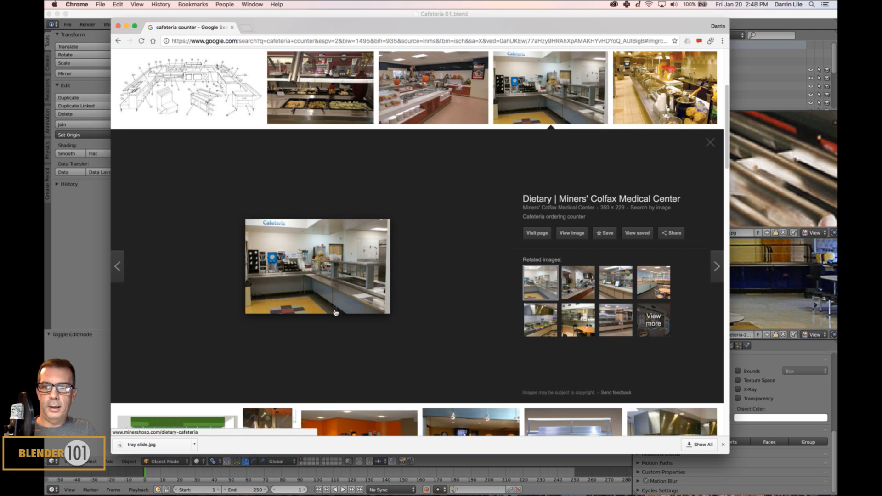
left_click(572, 233)
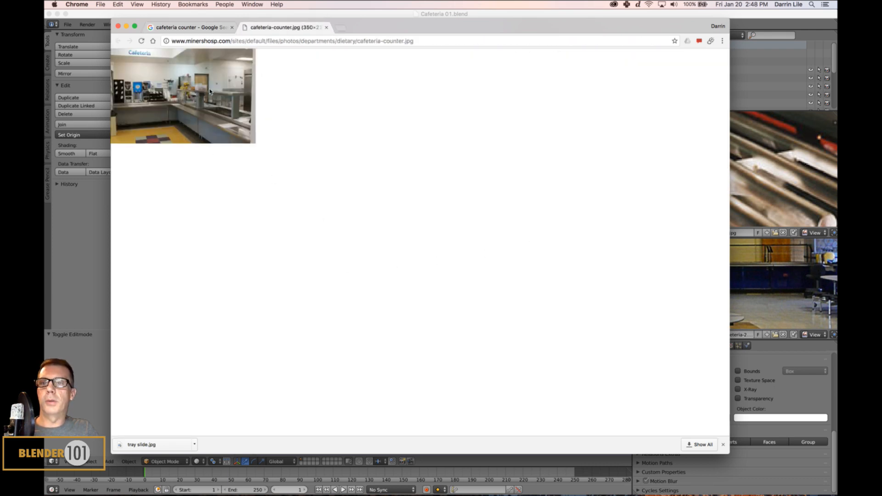
left_click(326, 28)
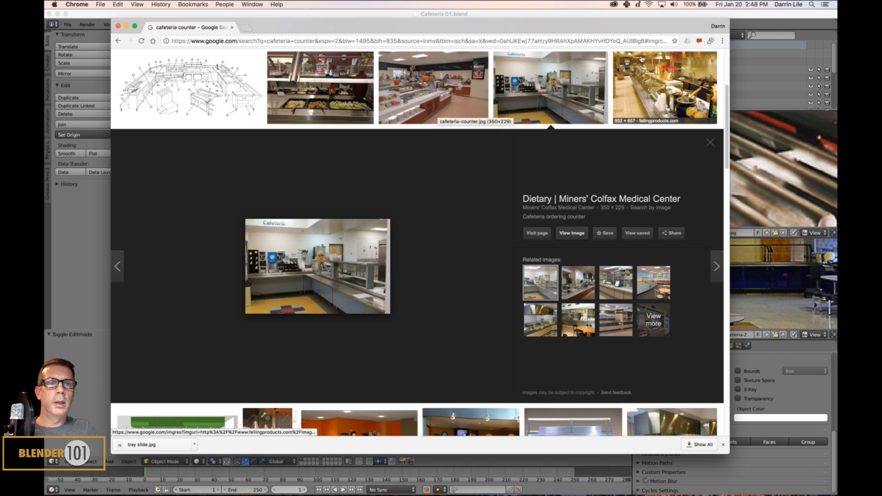
Switch to Blender and examine the counter base in the school cafeteria photo and the modelled serving counter within the room
left_click(739, 16)
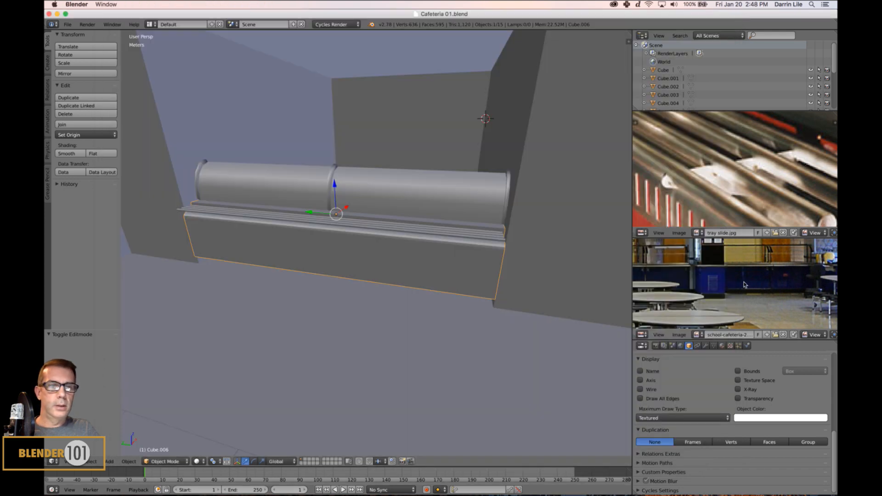
scroll(745, 291, "up", 3)
middle_click_drag(748, 295, 734, 300)
scroll(745, 302, "up", 2)
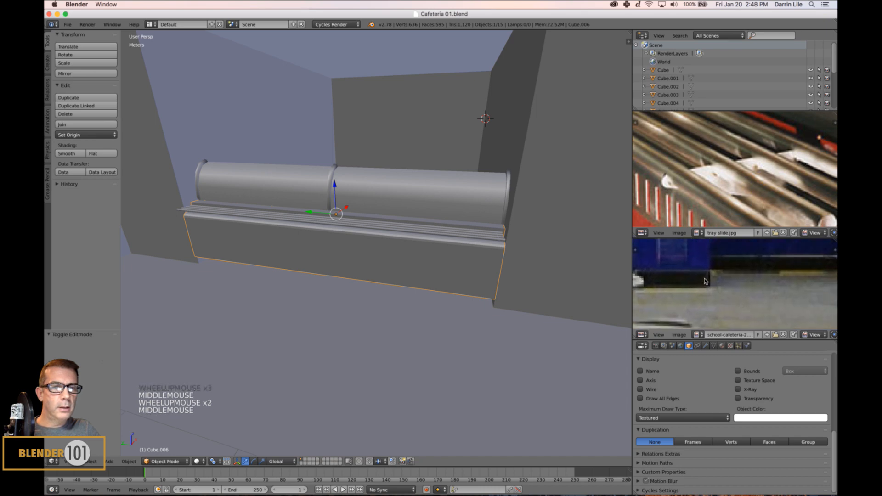
middle_click_drag(323, 291, 363, 270, "shift")
scroll(363, 270, "down", 3)
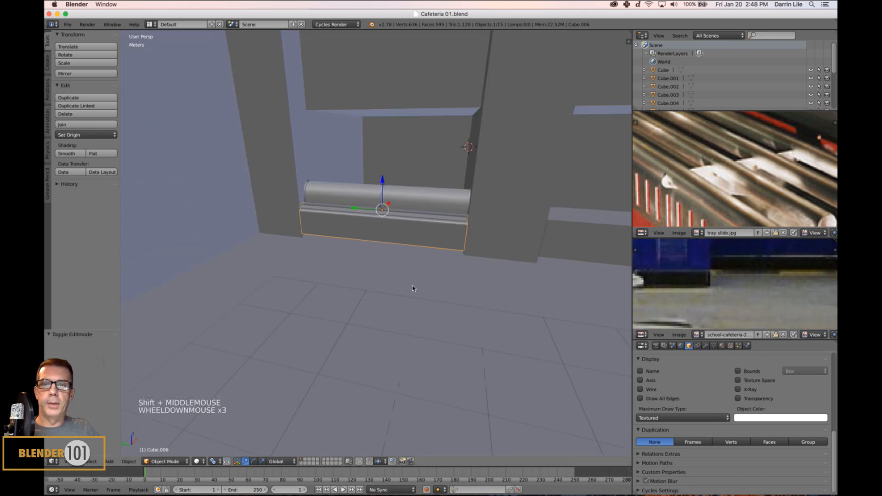
middle_click_drag(413, 291, 380, 294, "shift")
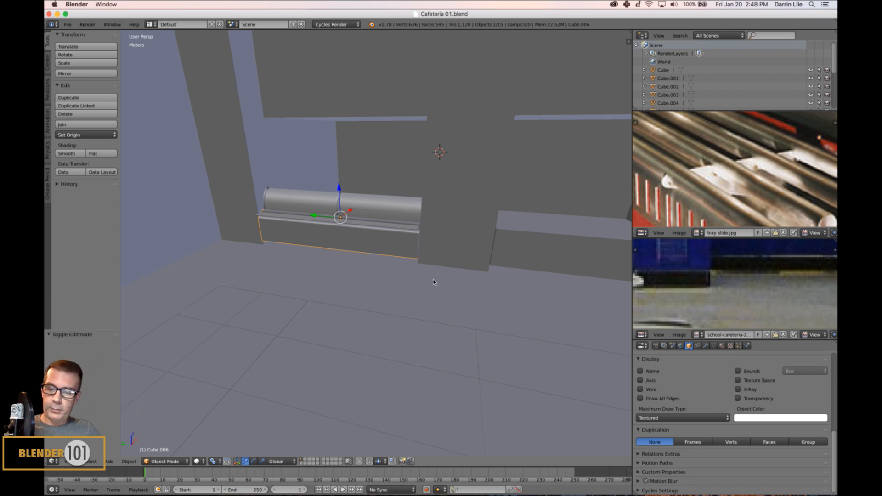
Reset the 3D cursor to the scene origin and switch to an empty layer
key("shift+c")
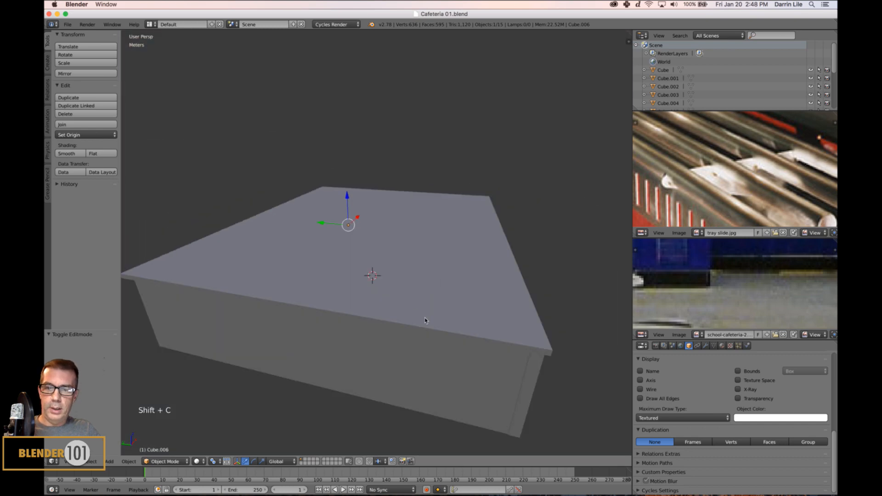
left_click(306, 463)
scroll(384, 302, "up", 4)
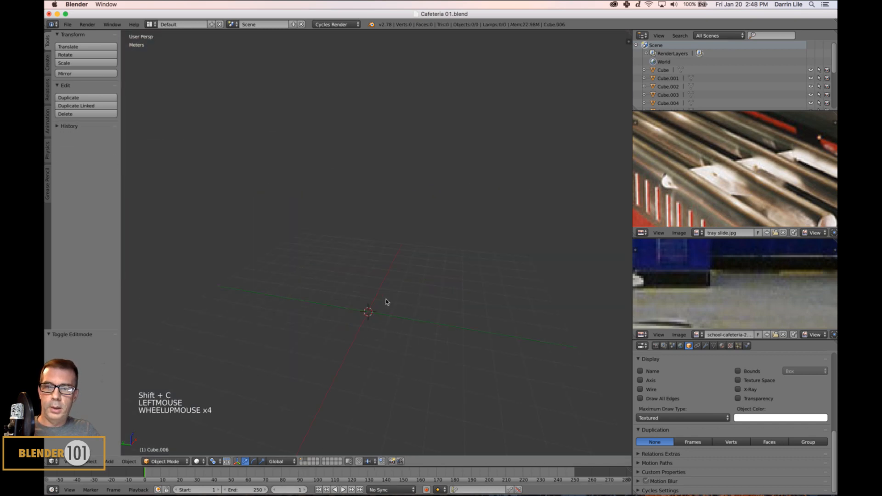
middle_click_drag(388, 302, 354, 174, "shift")
scroll(393, 264, "up", 3)
scroll(423, 212, "up", 4)
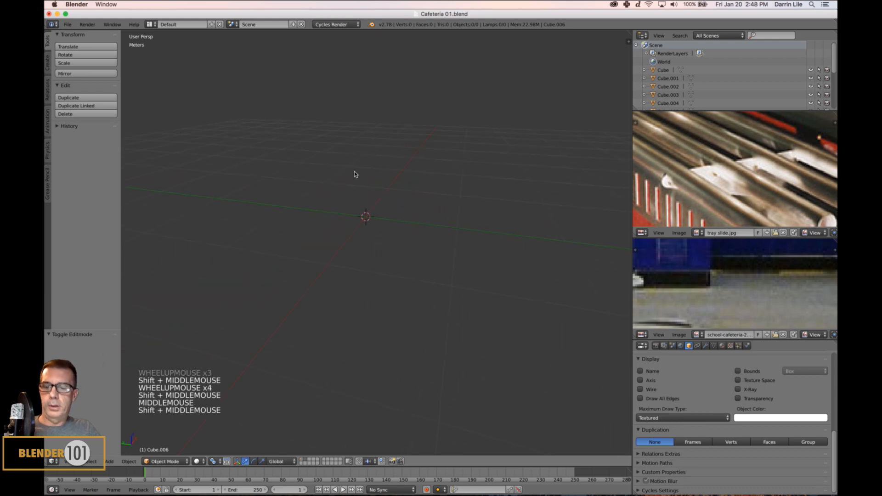
Add a mesh cylinder with 8 vertices at the 3D cursor
key("shift+a")
mouse_move(355, 174)
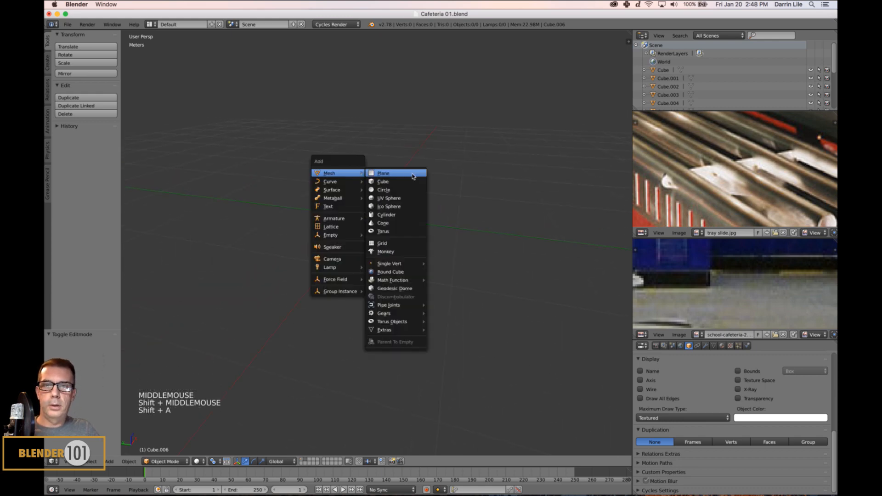
left_click(407, 214)
scroll(406, 230, "down", 2)
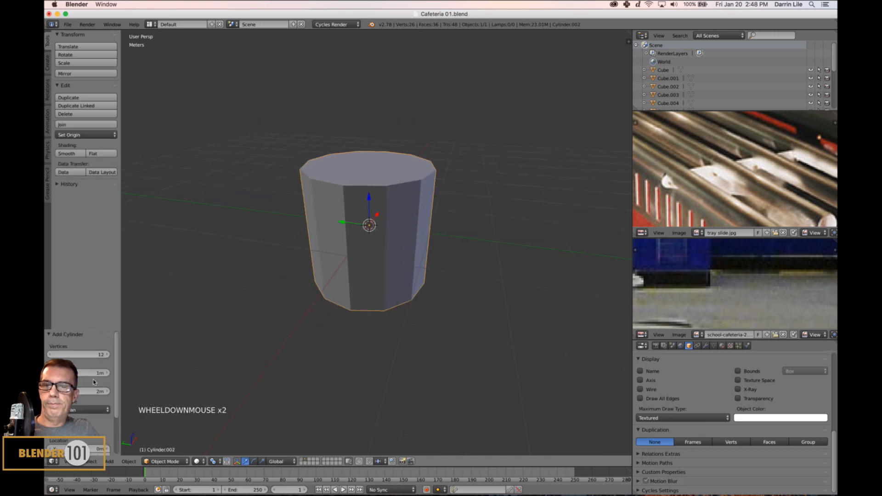
left_click(78, 354)
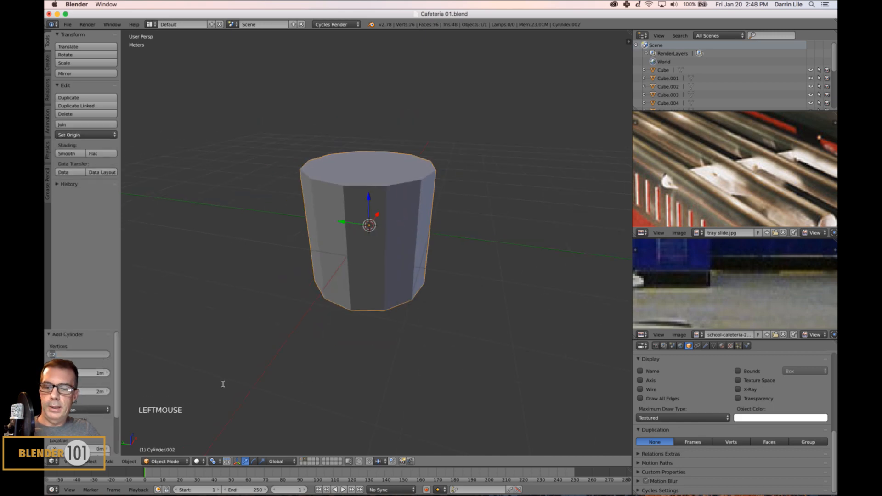
type("8")
key("Return")
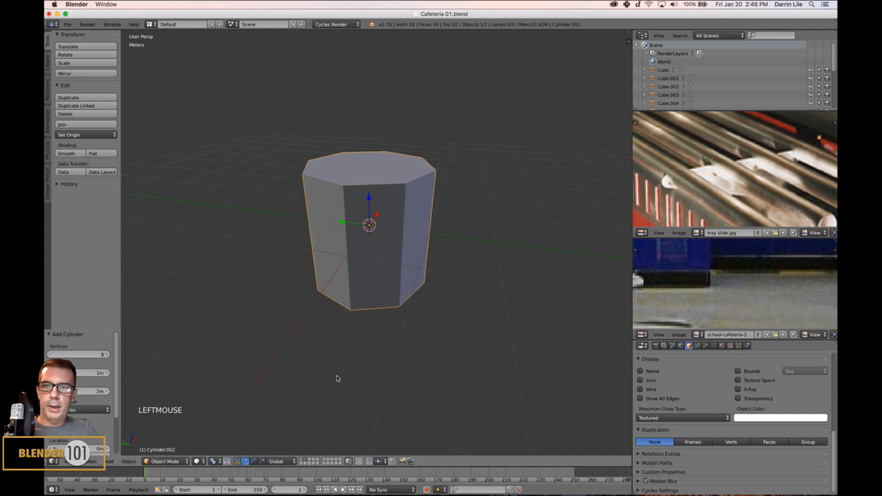
Delete the top cap faces of the eight-sided cylinder in Edit Mode
key("Tab")
middle_click_drag(415, 256, 418, 269)
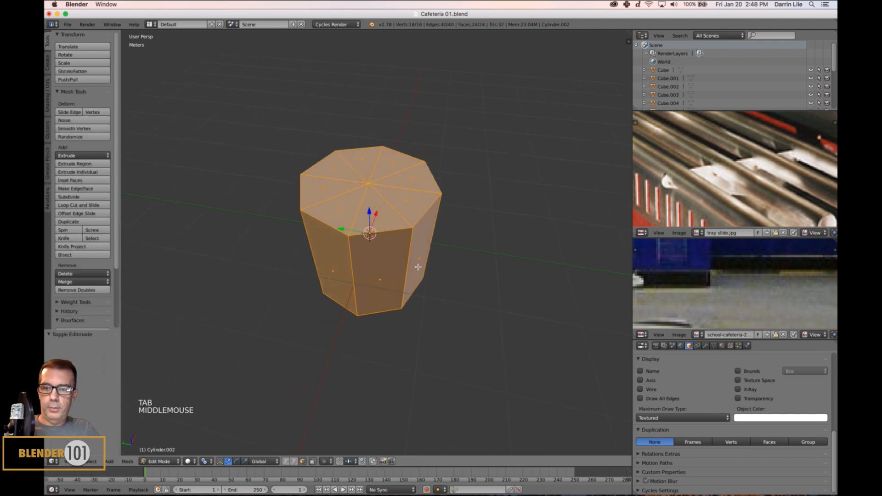
key("a")
left_click(375, 183)
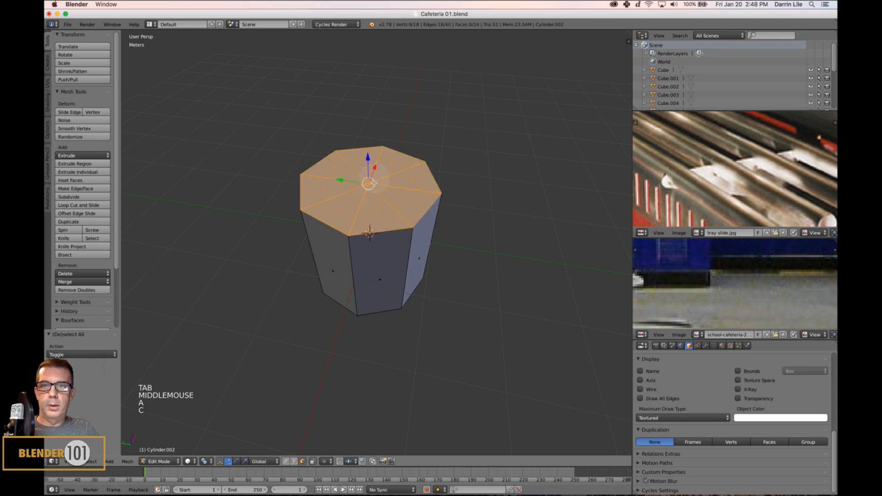
right_click(443, 275)
key("x")
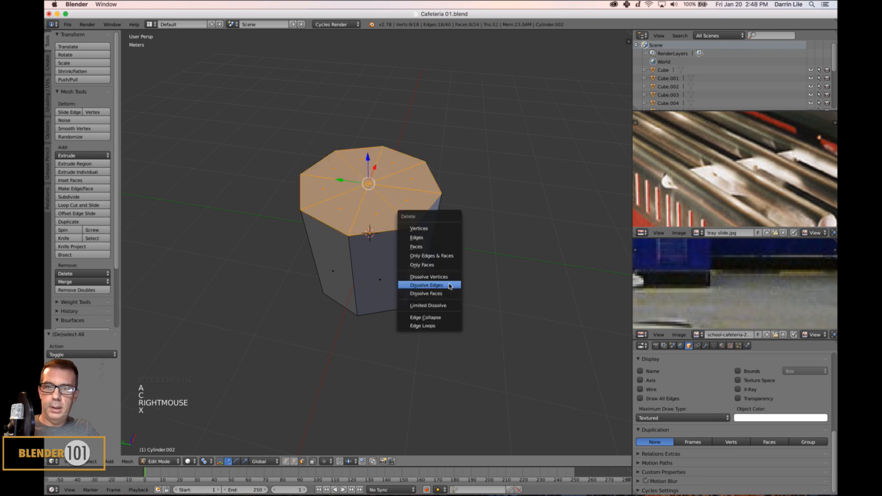
left_click(418, 247)
Delete the faces of the cylinder's bottom cap, leaving only the side walls
middle_click_drag(471, 298, 416, 313)
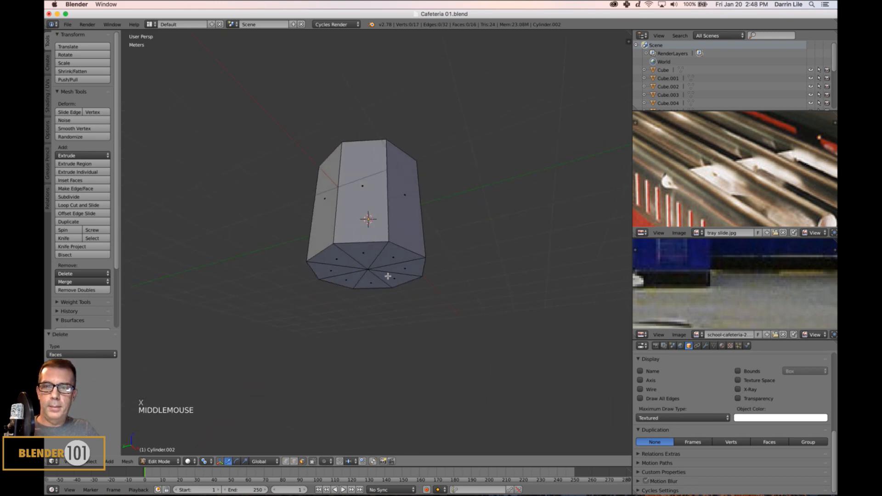
middle_click_drag(388, 276, 393, 270)
key("c")
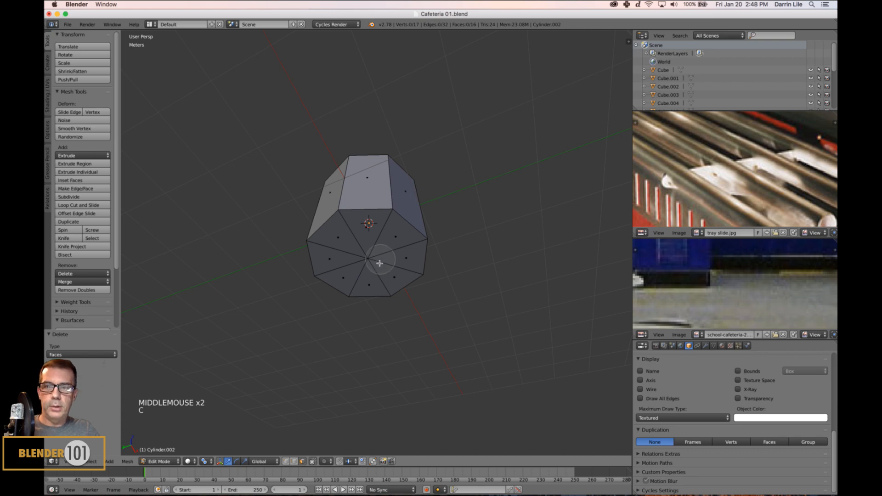
left_click(368, 259)
right_click(437, 320)
key("x")
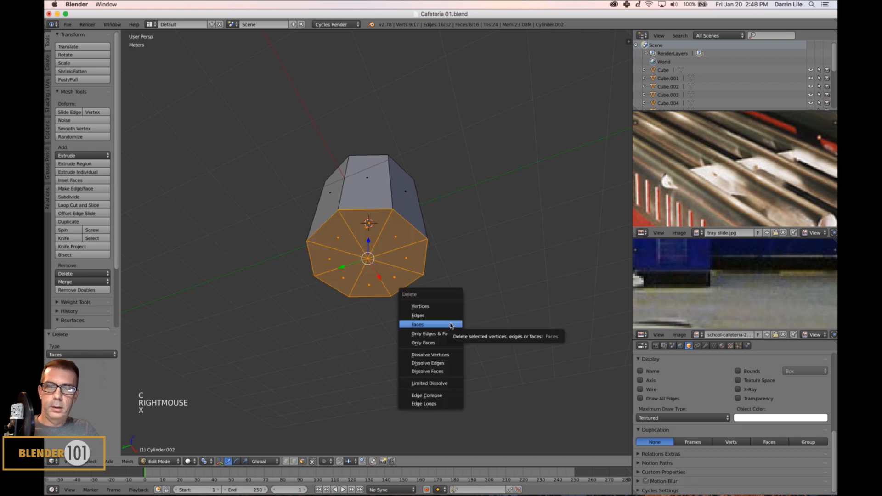
left_click(450, 325)
Leave Edit Mode and scale the whole open cylinder uniformly down by a factor of about 0.19
middle_click_drag(441, 310, 444, 344)
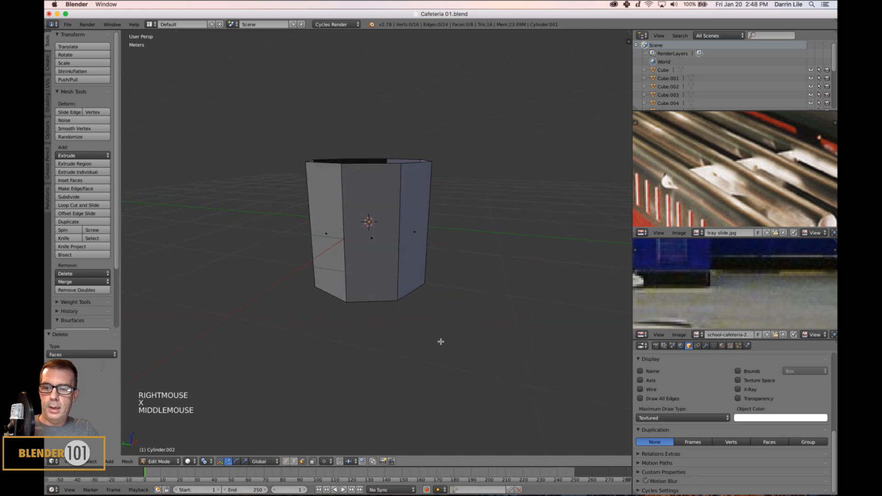
key("Tab")
scroll(440, 340, "down", 3)
key("s")
key("s")
key("s")
key("s")
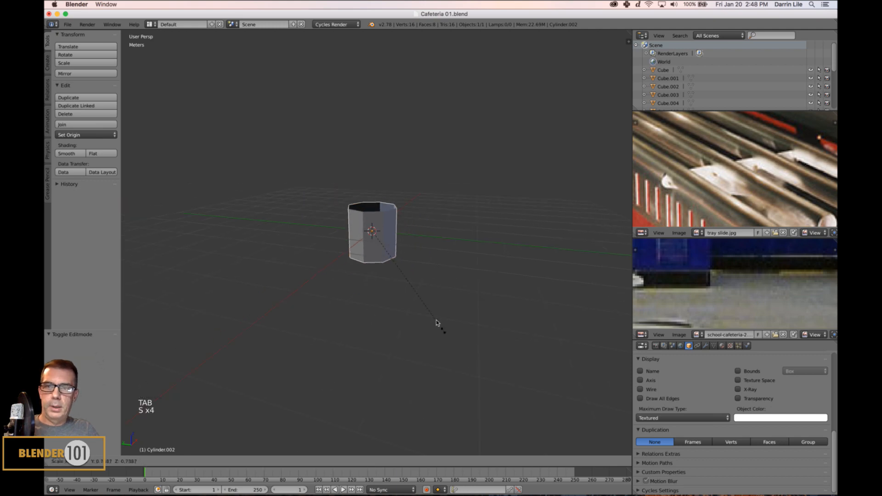
left_click(386, 263)
scroll(400, 258, "up", 5)
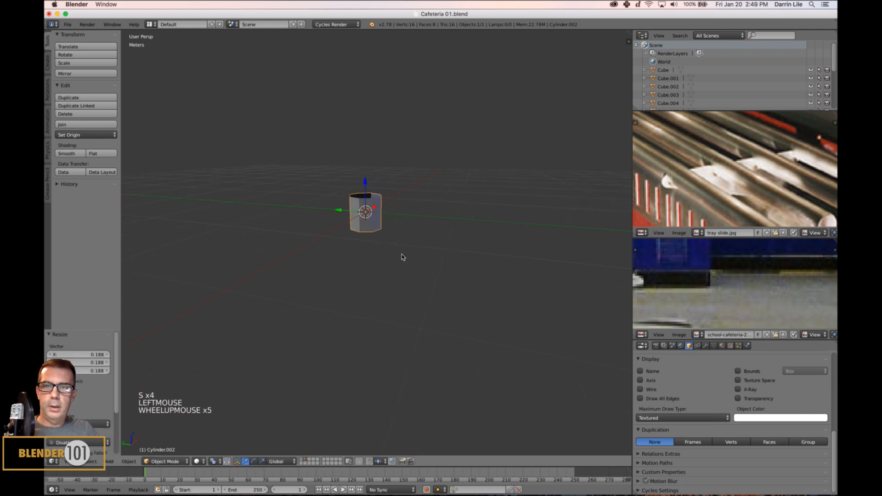
Stretch the cylinder along Z by a factor of about 4.89 and raise it about 93.6 cm to stand at the origin
middle_click_drag(404, 256, 407, 255, "shift")
key("s")
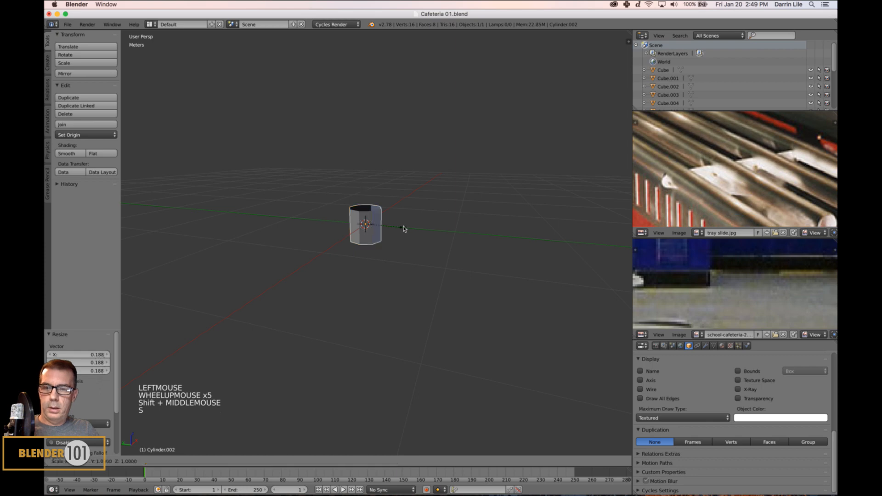
left_click(435, 325)
scroll(436, 325, "down", 3)
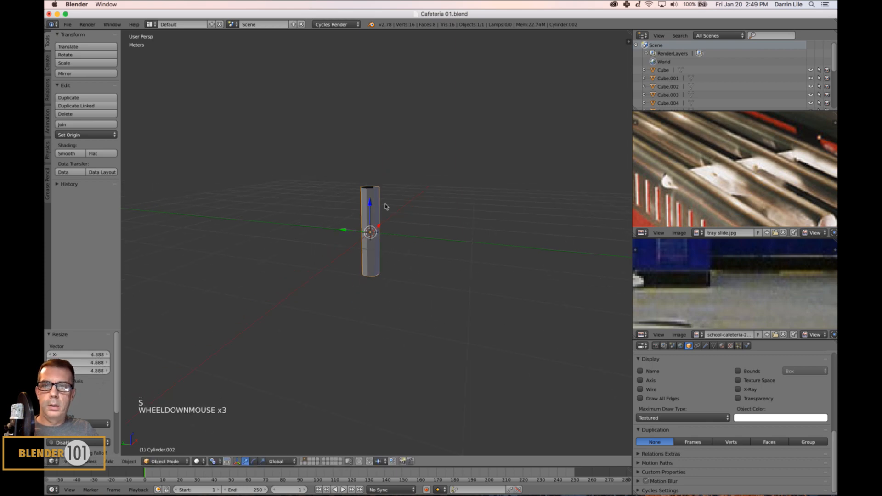
left_click_drag(370, 206, 373, 160)
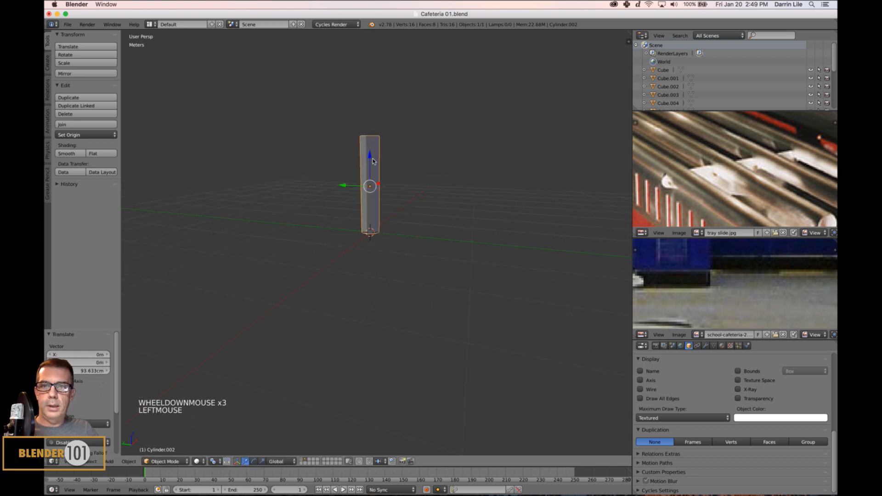
Select the cylinder's top edge loop in edge select mode and scale it outward by about 2.17 to taper the leg
key("Tab")
middle_click_drag(463, 192, 398, 195)
key("ctrl+Tab")
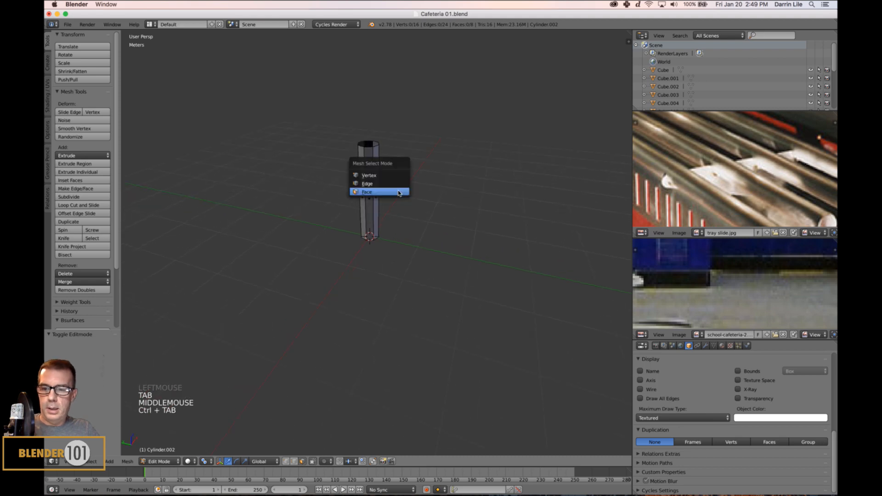
left_click(380, 183)
right_click(366, 153, "alt")
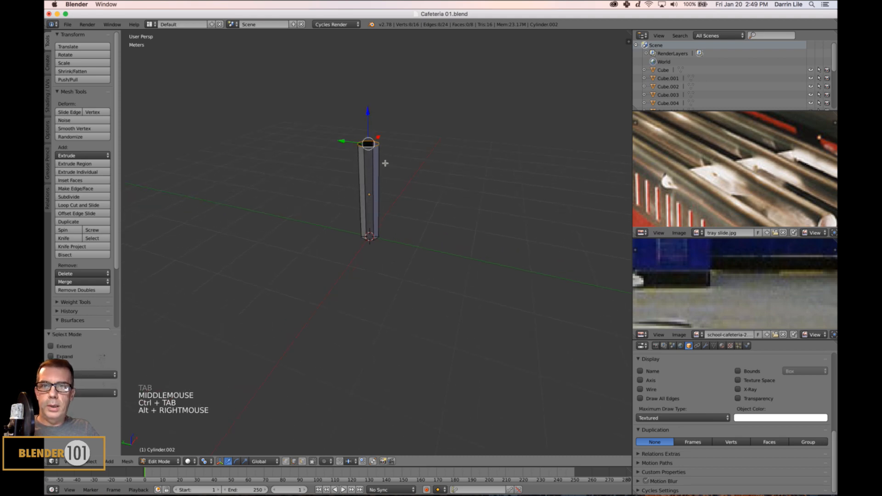
key("s")
left_click(456, 290)
scroll(456, 293, "up", 2)
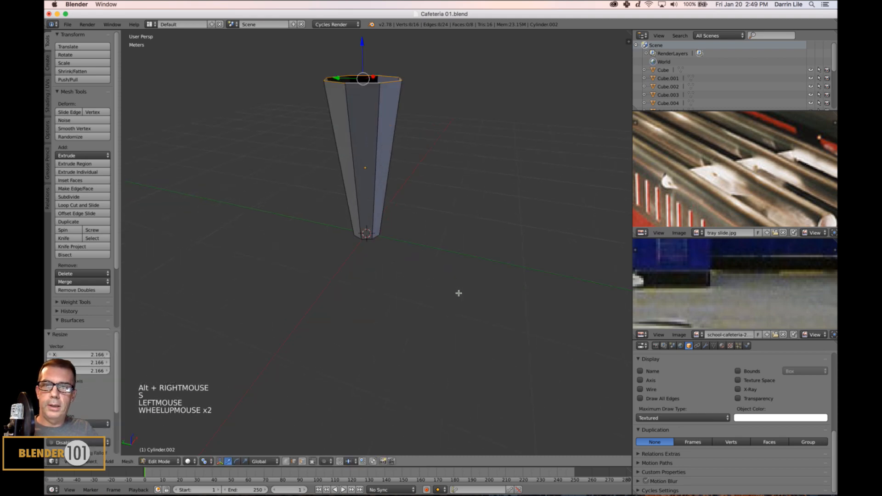
middle_click_drag(457, 293, 452, 305, "shift")
key("Tab")
Select the leg's bottom edge loop and raise it about 14 cm along Z
mouse_move(411, 329)
middle_mouse_down()
mouse_move(412, 309)
mouse_move(410, 316)
middle_mouse_up()
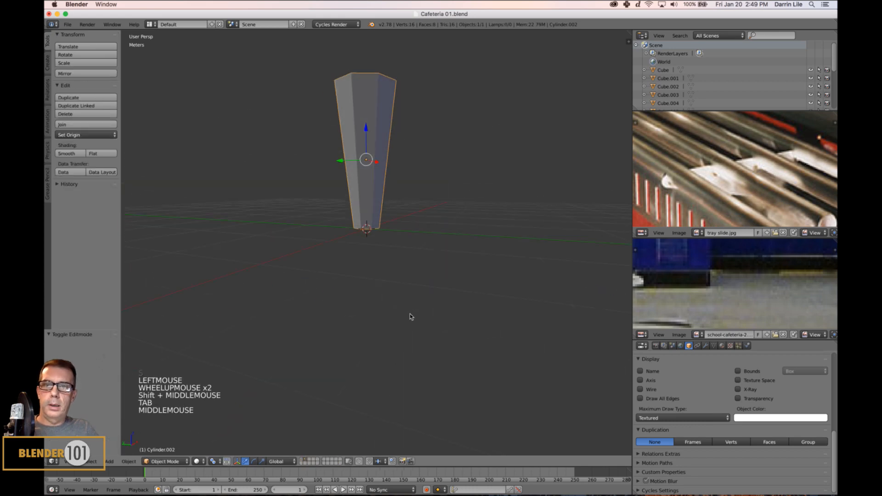
key("Tab")
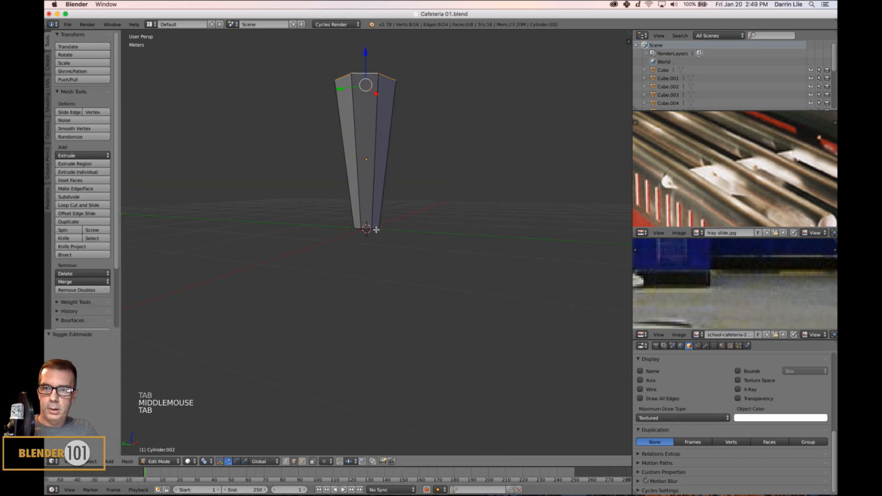
right_click(381, 217, "alt")
left_click_drag(366, 202, 366, 191)
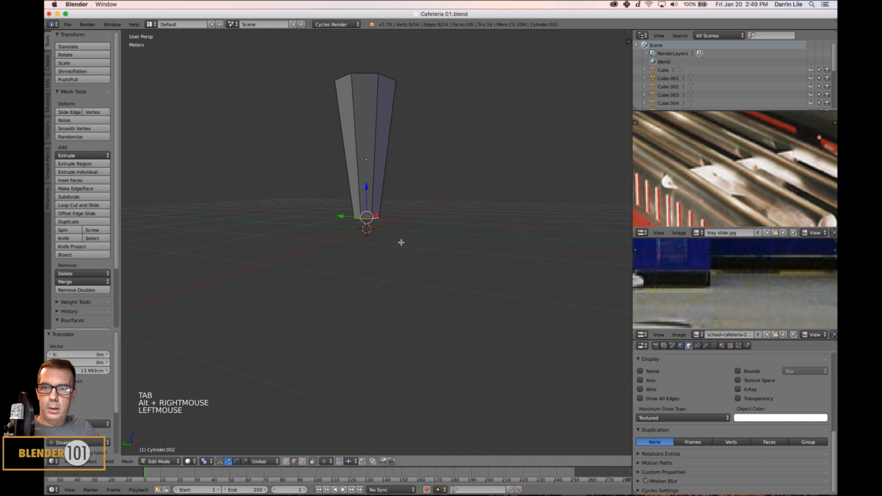
Extrude the leg's bottom edge loop in place and scale the new loop inward by about 0.63
scroll(402, 242, "up", 3)
middle_click_drag(401, 242, 399, 229, "shift")
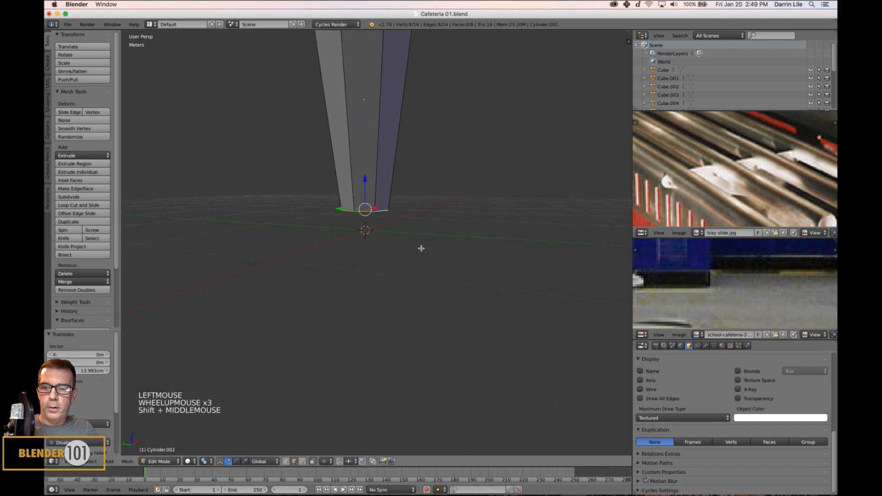
key("e")
key("s")
key("s")
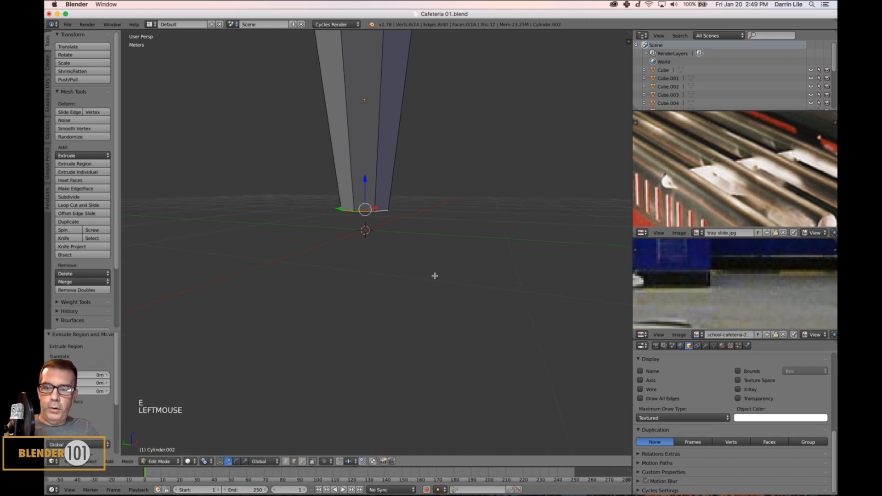
left_click(402, 260)
Extrude the inset loop downward to form a short straight neck beneath the tapered leg
key("e")
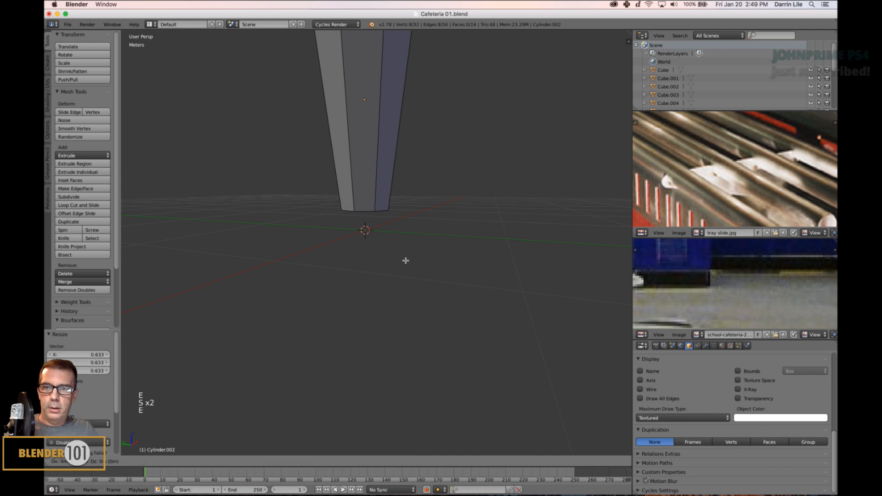
left_click(406, 258)
left_click_drag(370, 188, 363, 197)
key("s")
key("s")
key("s")
left_click(443, 278)
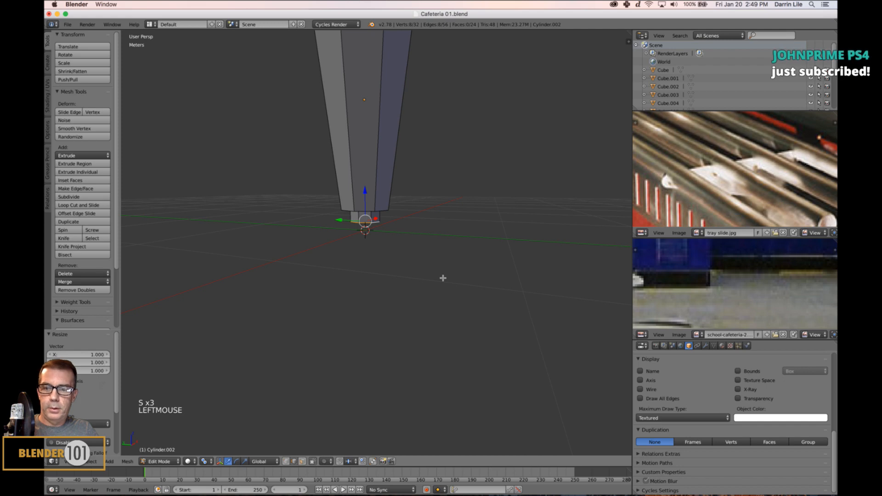
Extrude the neck's lower loop in place and scale it outward into a flange wider than the leg's lower end
key("e")
key("e")
key("s")
key("s")
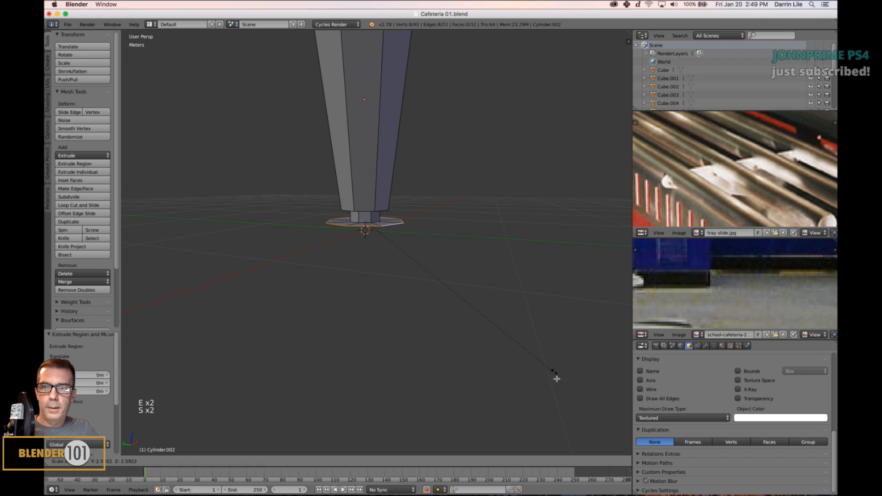
left_click(566, 386)
Extrude the flange's outer loop down about 8.4 cm to form a thick octagonal foot, and leave Edit Mode
key("e")
key("e")
left_click(566, 386)
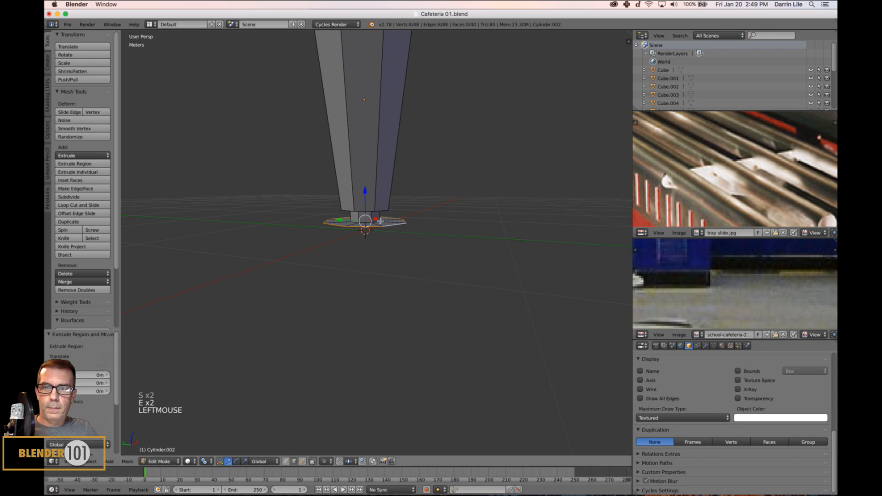
left_click_drag(365, 194, 365, 205)
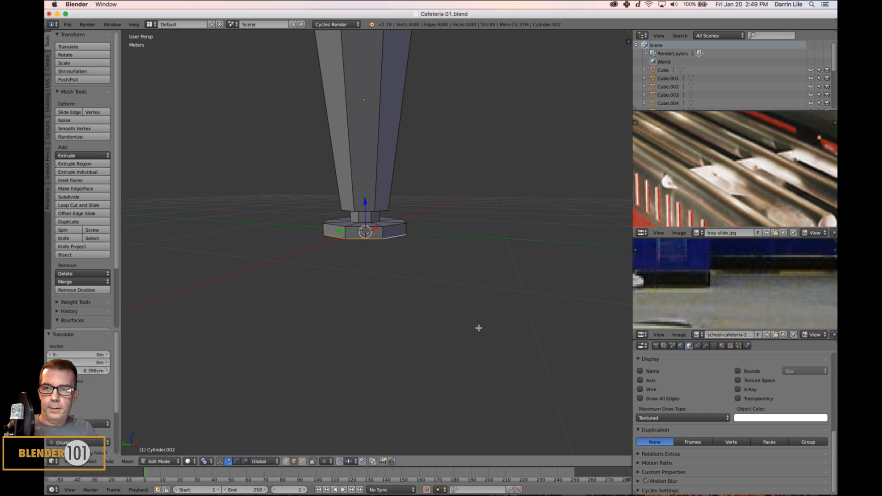
scroll(474, 324, "down", 5)
key("Tab")
Examine the finished leg and its foot against the tray slide and school cafeteria reference photos
scroll(419, 262, "down", 2)
middle_click_drag(419, 262, 421, 277)
scroll(418, 272, "up", 5)
scroll(423, 272, "down", 2)
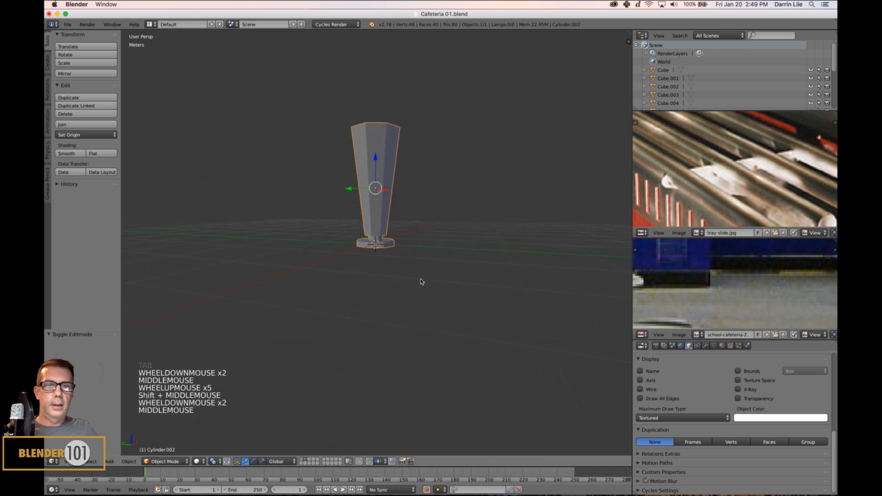
scroll(756, 192, "down", 5)
middle_click_drag(748, 194, 749, 193)
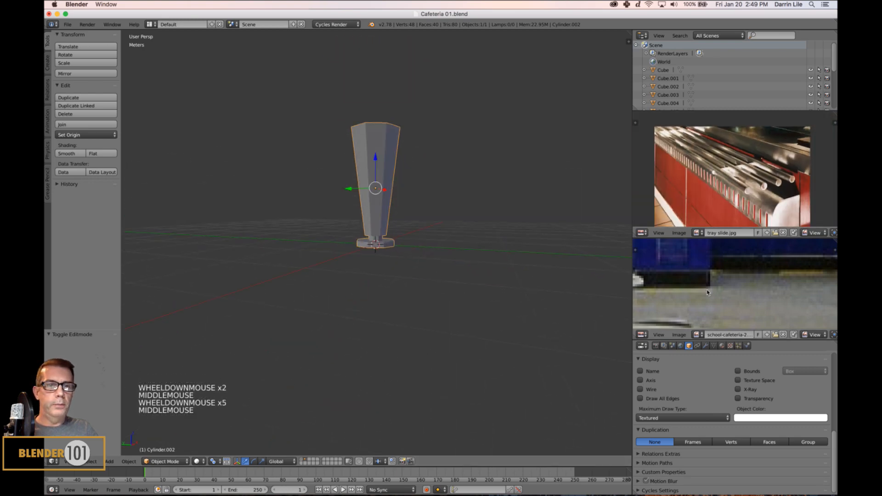
middle_click_drag(705, 287, 712, 295)
mouse_move(453, 279)
middle_mouse_down("shift")
mouse_move(444, 304)
mouse_move(443, 288)
mouse_move(433, 296)
mouse_move(431, 255)
mouse_move(450, 268)
middle_mouse_up("shift")
scroll(451, 284, "down", 1)
scroll(445, 285, "up", 3)
scroll(433, 296, "up", 3)
scroll(430, 254, "up", 2)
scroll(431, 254, "up", 1)
scroll(440, 263, "down", 3)
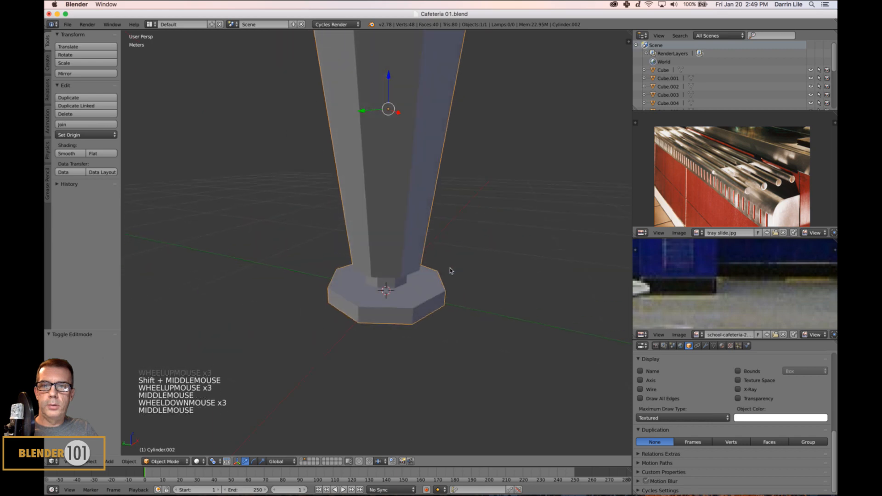
scroll(450, 268, "down", 5)
key("Tab")
key("Tab")
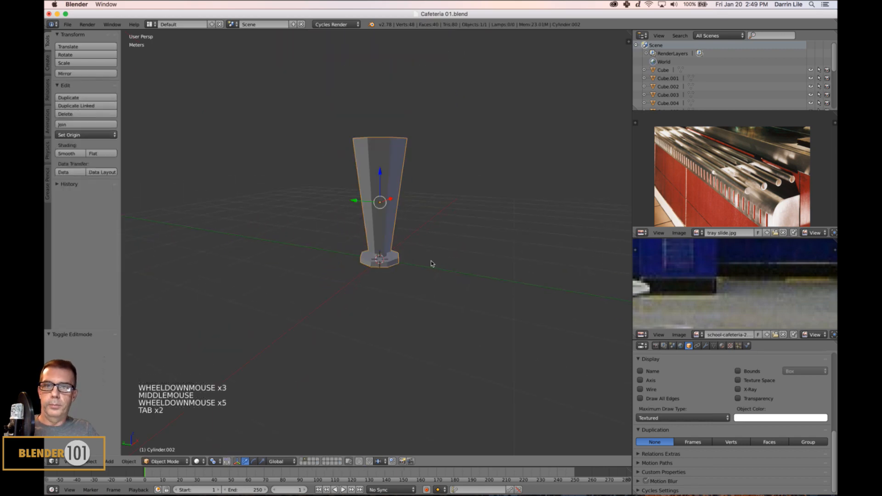
Apply smooth shading to the leg and inspect it from several angles and distances
left_click(68, 153)
scroll(301, 252, "down", 4)
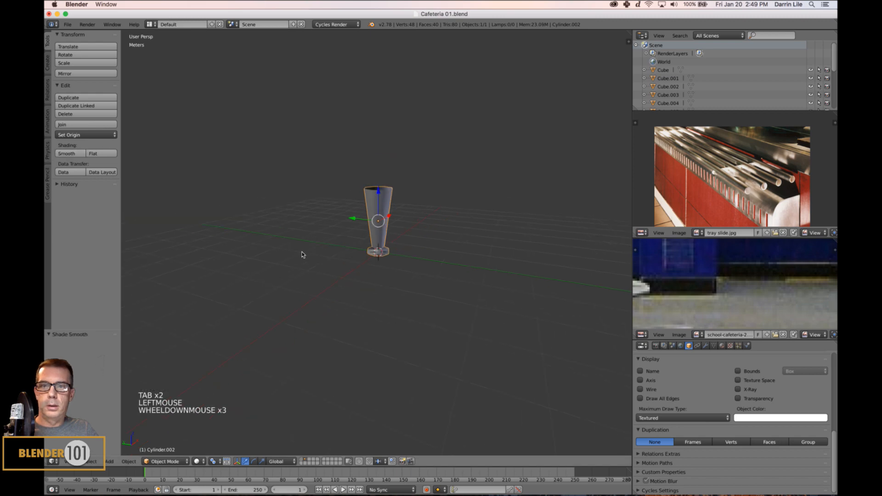
middle_click_drag(301, 252, 430, 285)
scroll(423, 277, "up", 5)
scroll(434, 281, "down", 5)
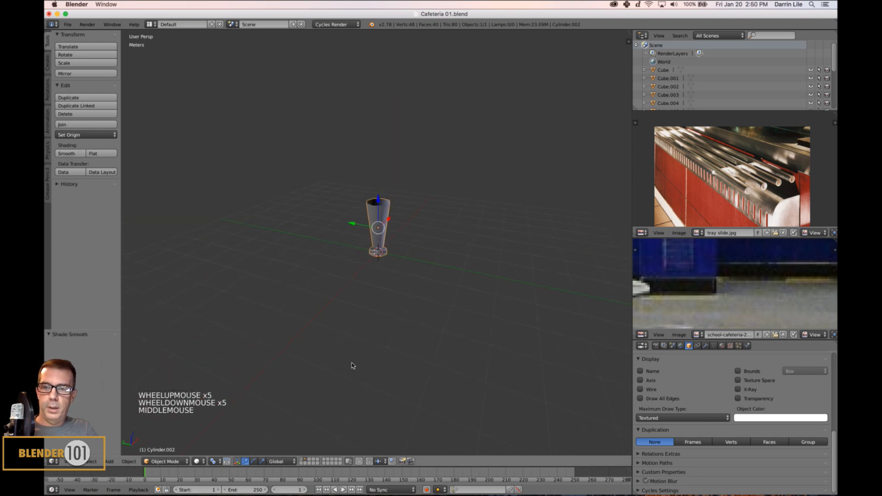
Show the room layer with the leg and, in right orthographic wireframe view, raise the leg about 2.6 cm onto the floor line
left_click(302, 458, "shift")
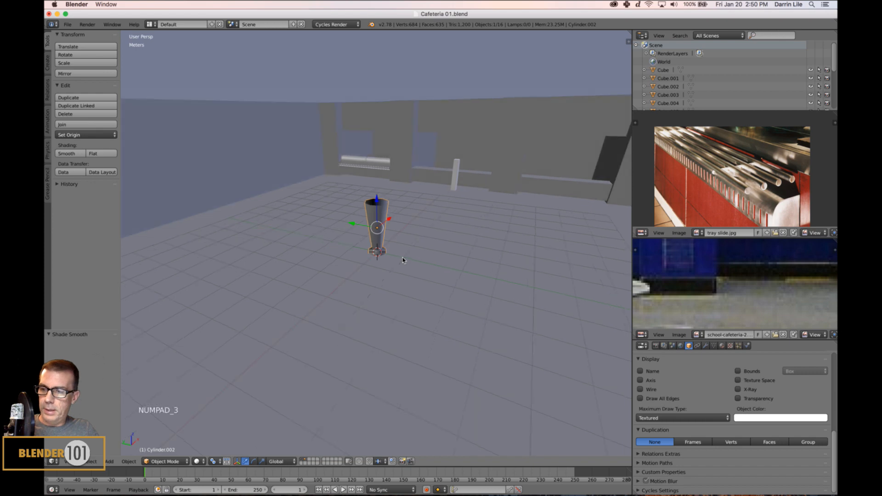
key("KP_3")
key("KP_5")
scroll(403, 257, "up", 7)
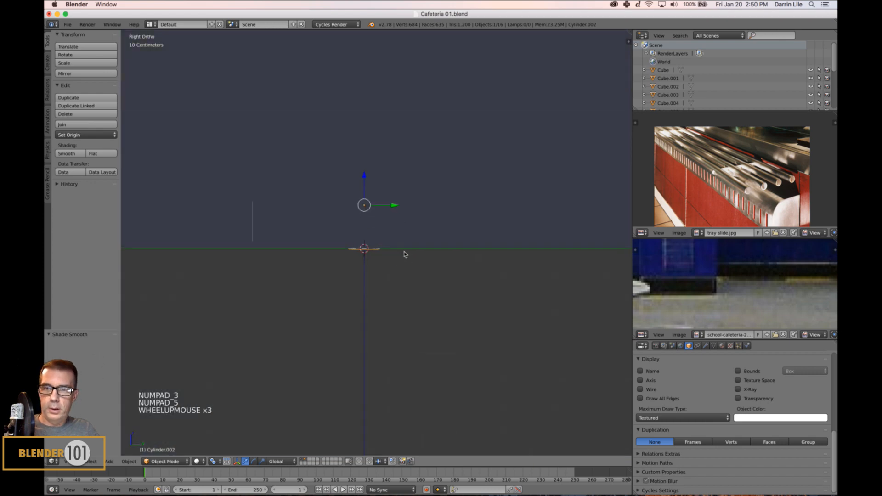
mouse_move(403, 253)
middle_mouse_down("shift")
mouse_move(385, 264)
mouse_move(413, 258)
middle_mouse_up("shift")
key("z")
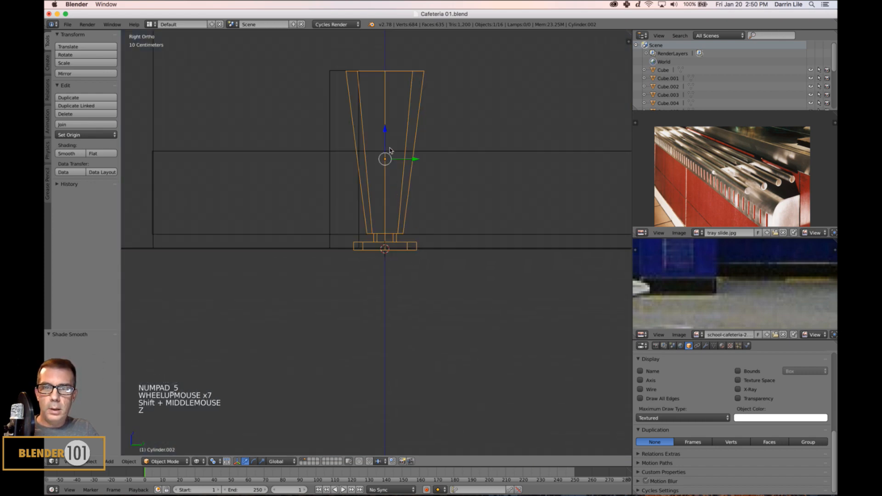
left_click_drag(386, 130, 386, 127)
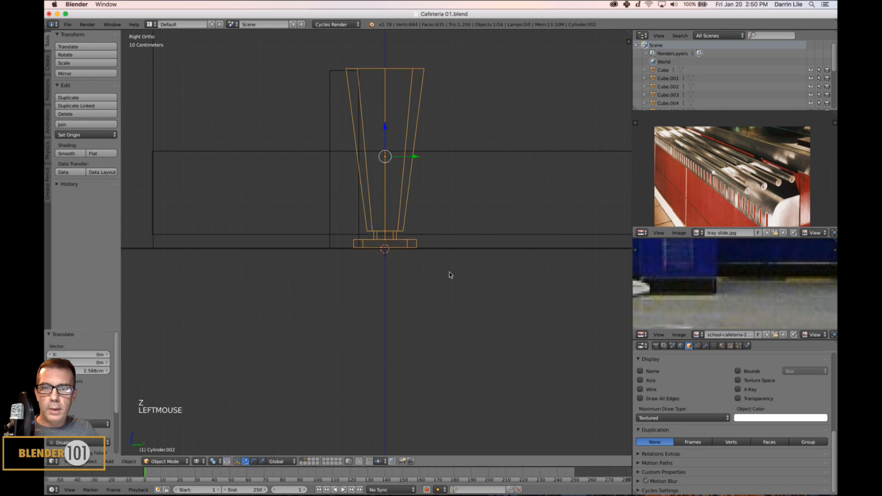
Snap the 3D cursor to the selected bottom edge loop of the leg's foot, and leave Edit Mode
scroll(450, 275, "up", 4)
key("Tab")
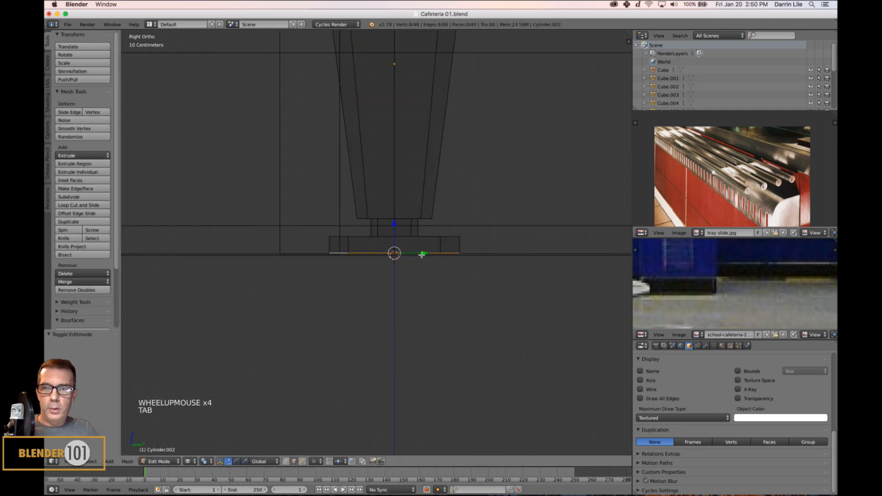
middle_click_drag(448, 299, 455, 301)
key("shift+s")
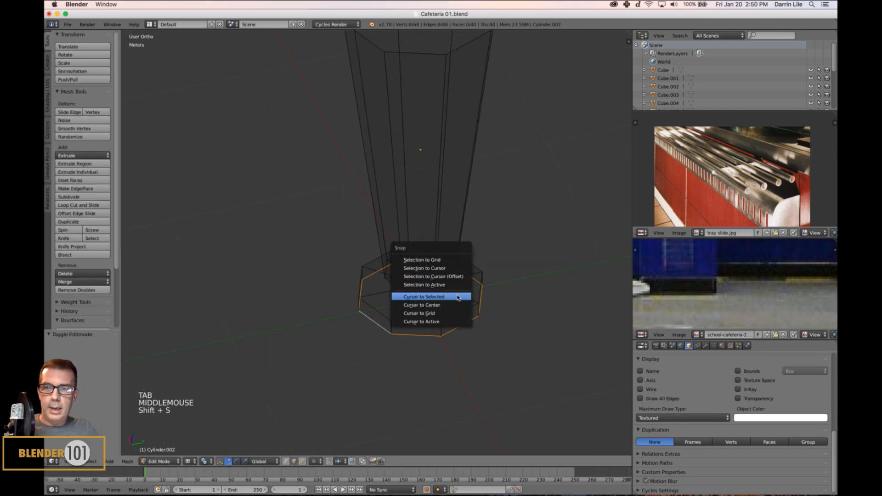
left_click(457, 297)
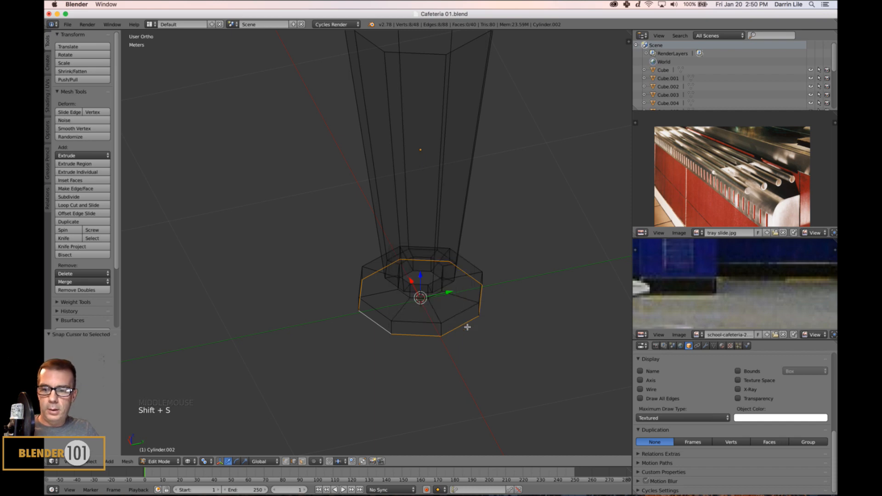
key("Tab")
Set the leg's origin to the 3D cursor at the base of its foot
key("z")
mouse_move(468, 324)
middle_mouse_down()
mouse_move(449, 326)
mouse_move(442, 346)
mouse_move(480, 334)
middle_mouse_up()
scroll(462, 307, "down", 4)
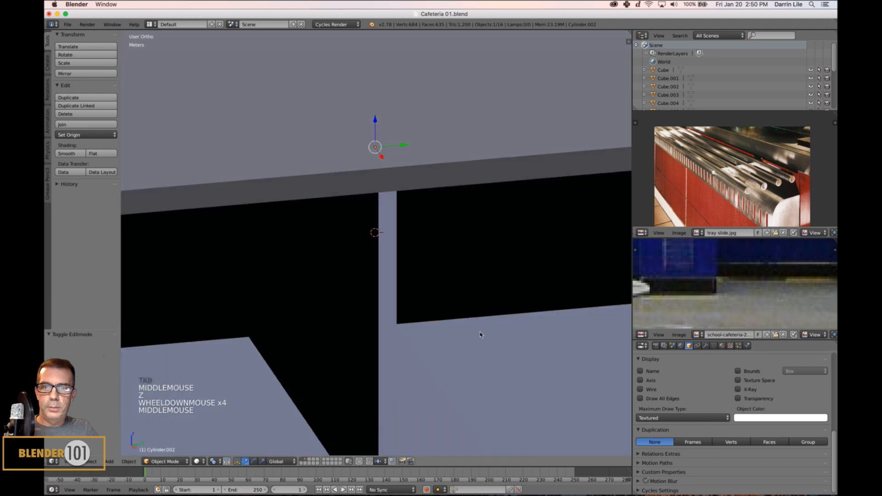
scroll(480, 335, "up", 4)
key("KP_5")
key("KP_Decimal")
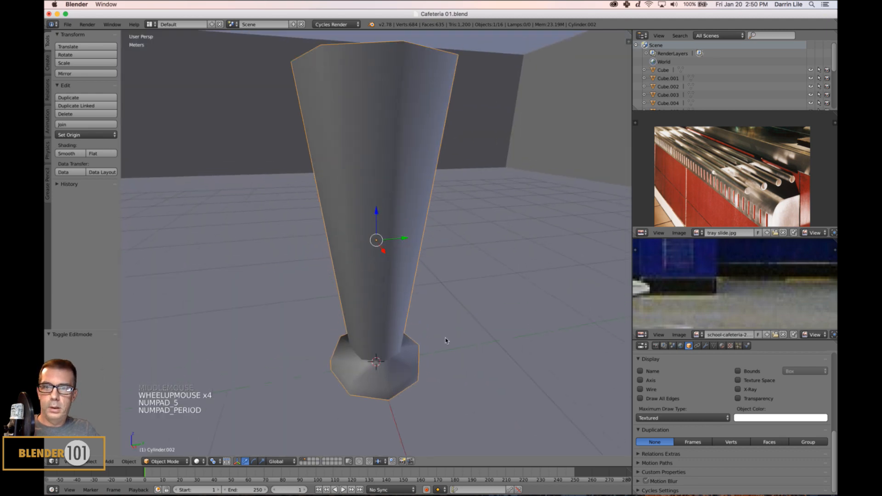
scroll(445, 341, "down", 2)
middle_click_drag(445, 341, 441, 340)
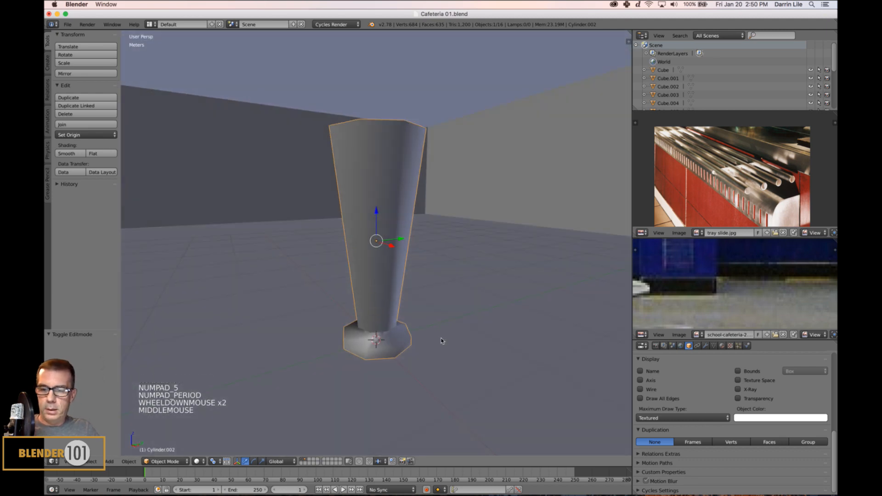
left_click(76, 134)
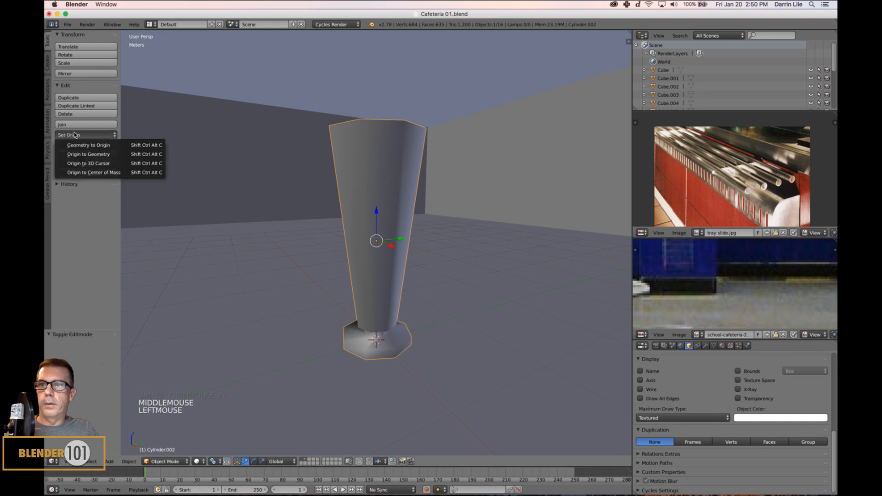
left_click(82, 164)
Hide the room's ceiling so the leg and serving counter can be reached from above
scroll(366, 269, "down", 8)
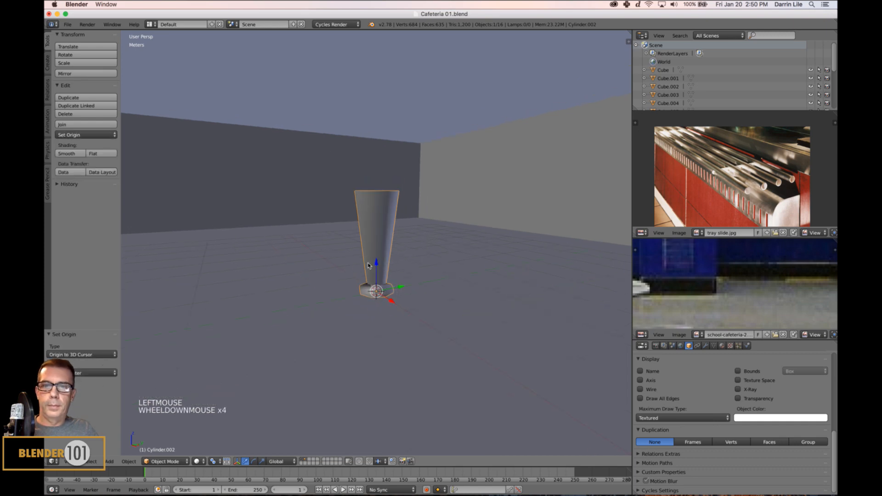
middle_click_drag(385, 269, 449, 297)
scroll(437, 273, "down", 3)
scroll(388, 291, "up", 4)
scroll(393, 289, "down", 5)
right_click(419, 299)
key("h")
scroll(423, 298, "up", 4)
Move the leg across the floor toward the serving counter, about 9.18 m in X and 7.74 m in Y, with Z locked
right_click(450, 274)
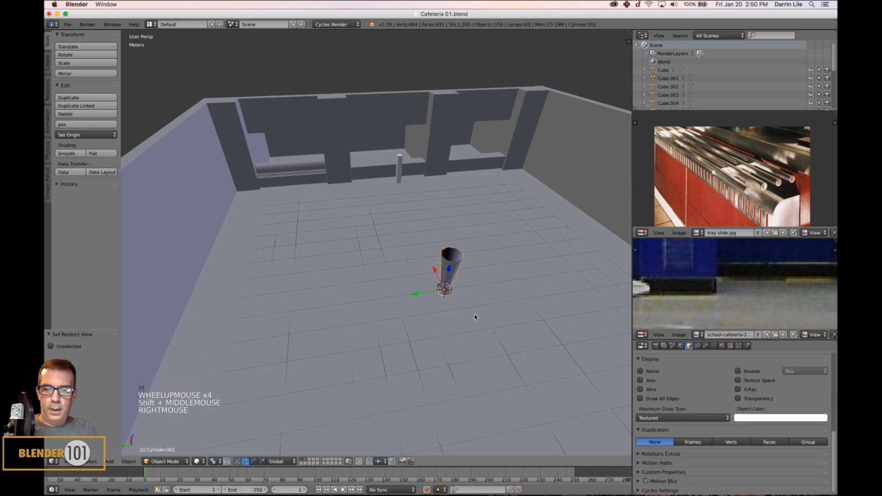
key("g")
key("g")
key("shift+z")
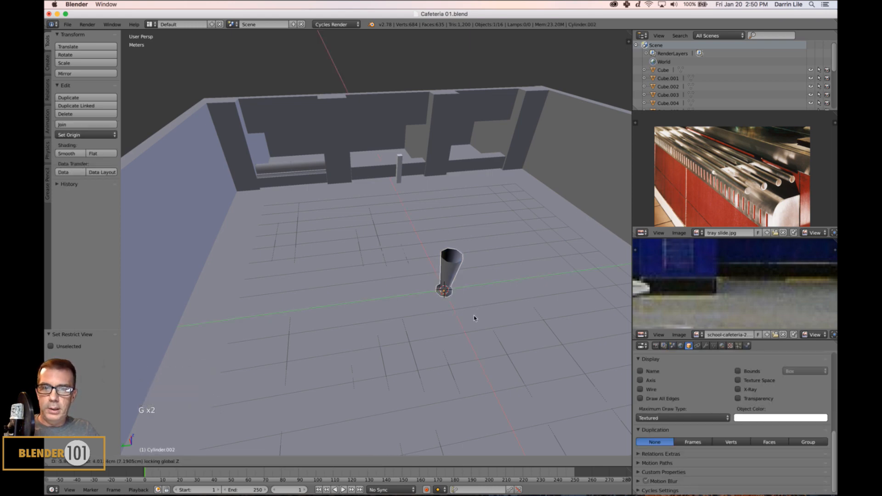
left_click(301, 221)
Scale the leg down uniformly to about 0.141 of its size
key("KP_Decimal")
middle_click_drag(452, 304, 490, 301)
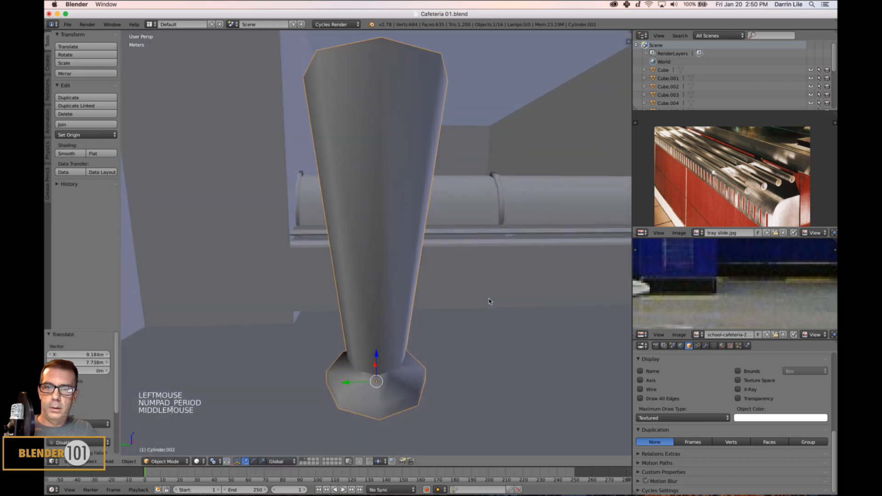
key("s")
key("s")
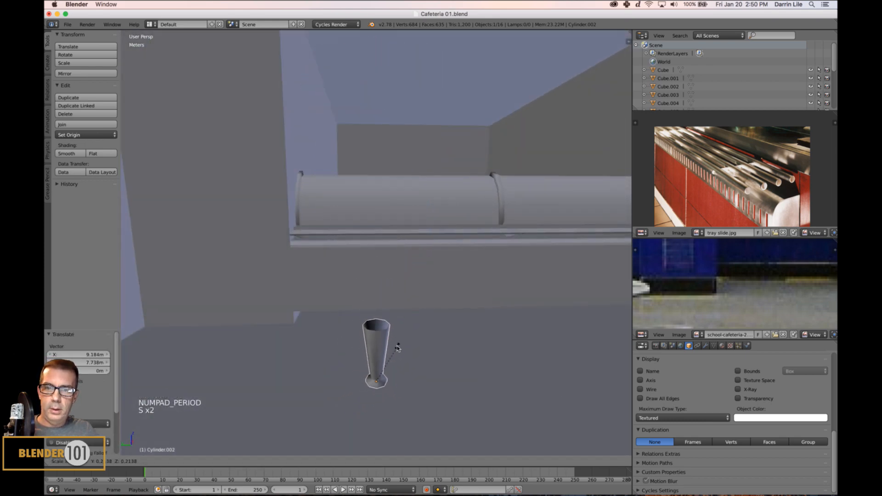
left_click(390, 358)
In right orthographic wireframe view, move the leg about -2.99 m along Y toward the far end of the counter
key("KP_3")
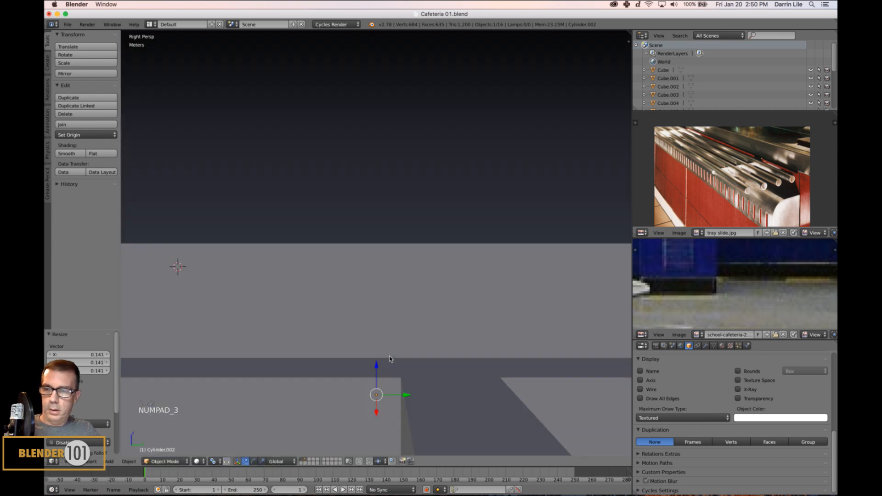
key("KP_1")
key("KP_5")
key("z")
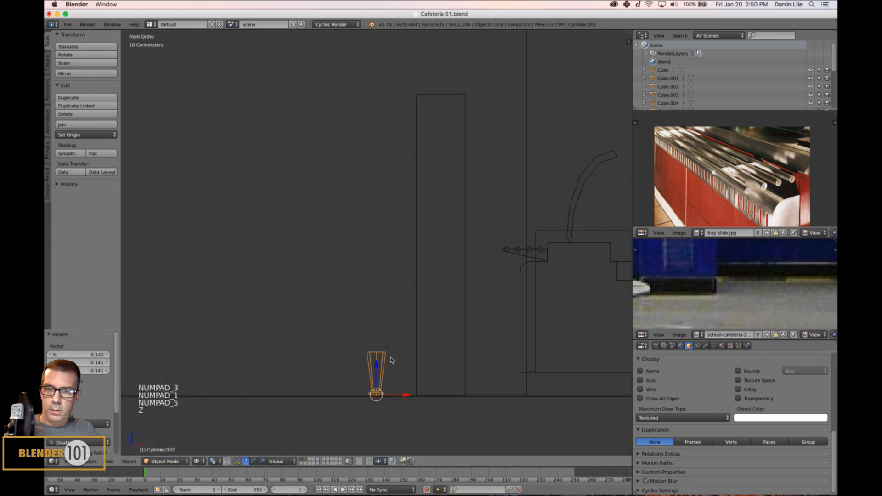
scroll(400, 363, "up", 2)
middle_click_drag(405, 365, 309, 236, "shift")
scroll(309, 284, "down", 2)
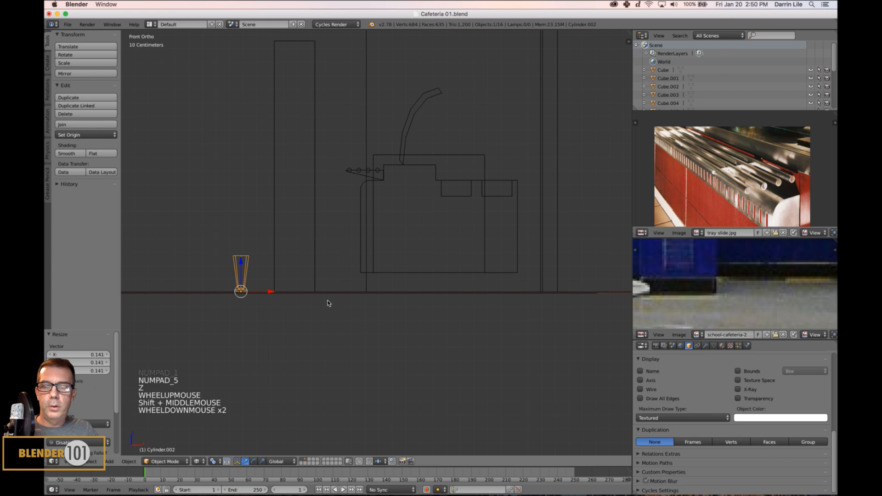
middle_click_drag(329, 303, 410, 301, "shift")
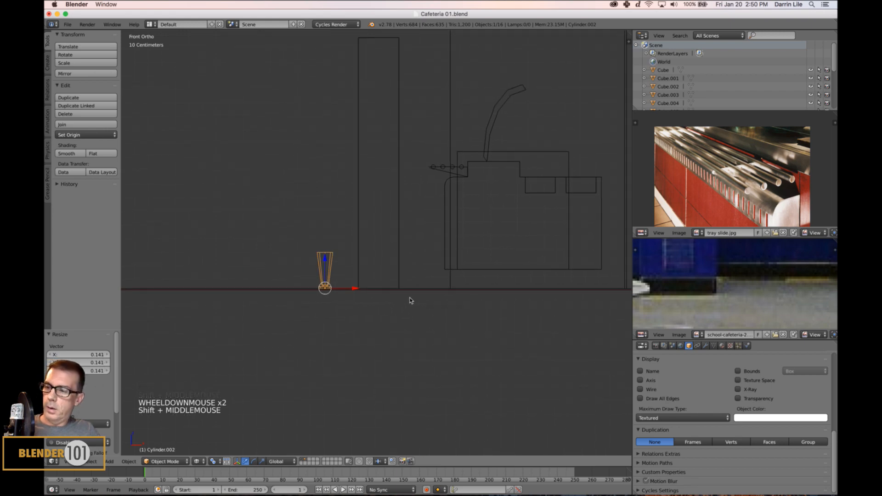
key("KP_1")
key("KP_3")
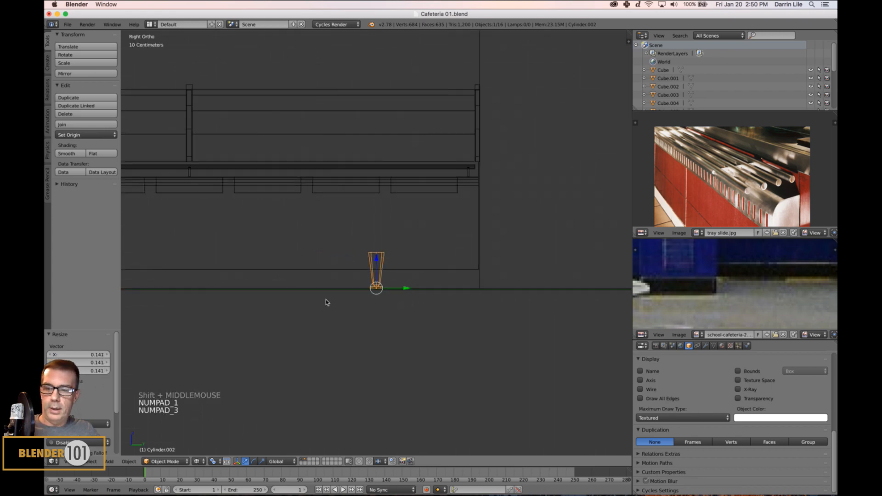
middle_click_drag(311, 299, 528, 294, "shift")
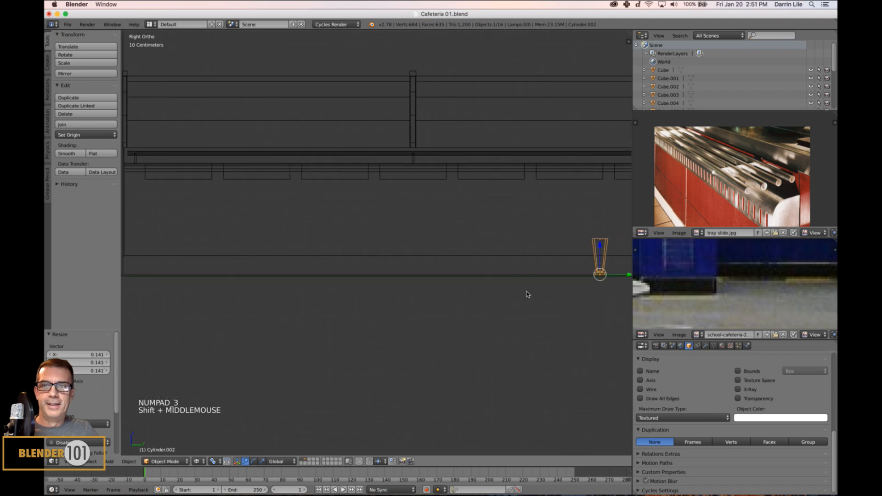
left_click_drag(629, 275, 230, 304)
Scale the leg down to about 0.53 so it fits between the floor and the counter's underside
middle_click_drag(230, 305, 311, 299, "shift")
scroll(451, 276, "up", 3)
middle_click_drag(451, 276, 404, 312, "shift")
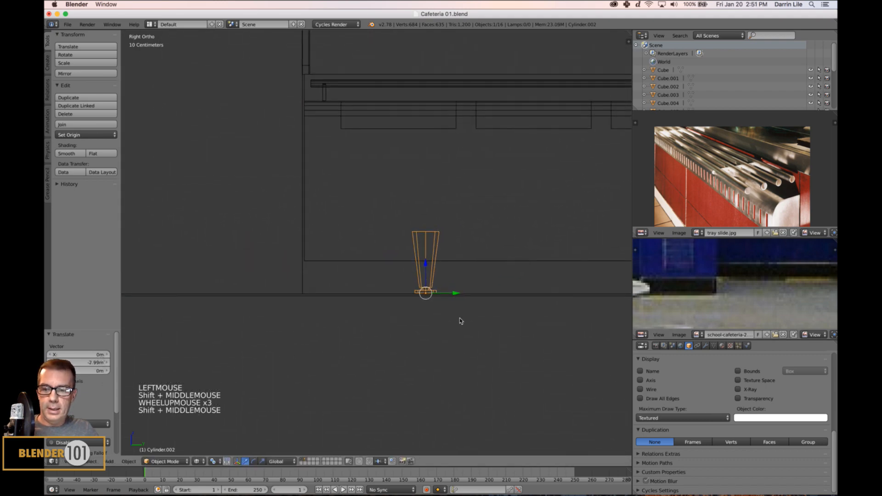
key("s")
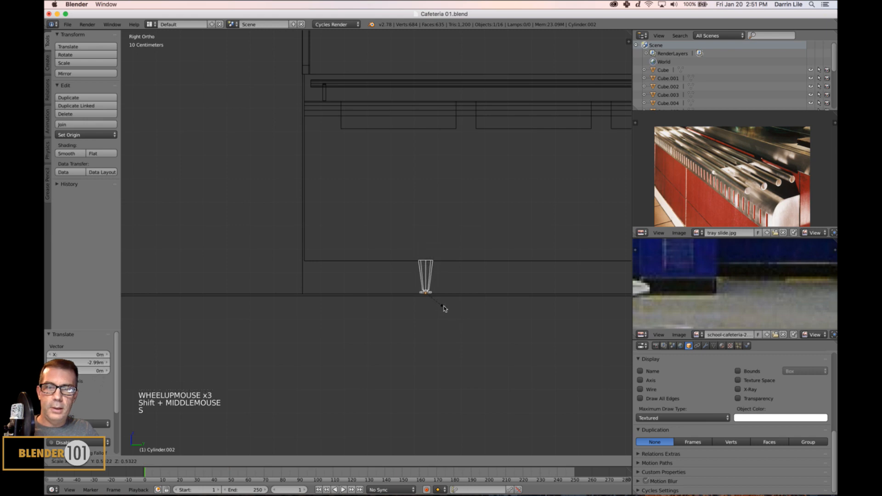
left_click(443, 307)
Move the leg about -41.1 cm along Y to the counter's end and check its scale against the underside
left_click_drag(455, 296, 361, 300)
key("s")
key("s")
key("s")
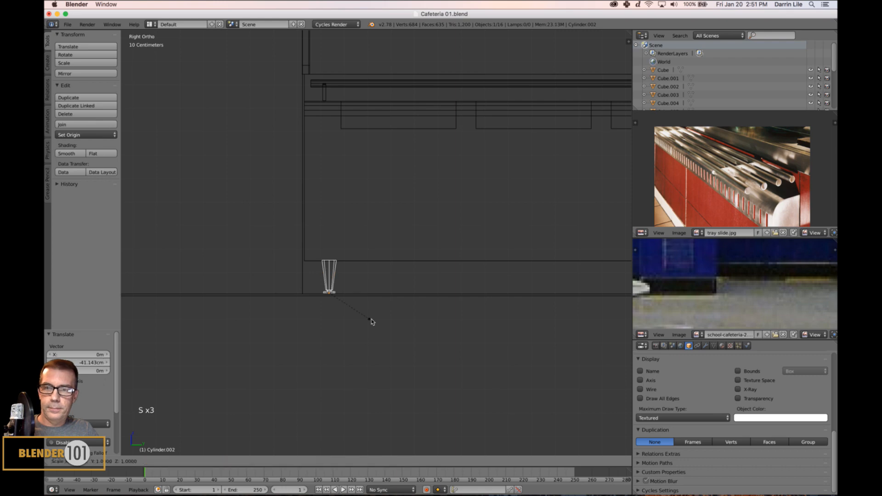
left_click(372, 322)
In shaded perspective view, move the leg about 96 cm along X under the counter's front corner
scroll(373, 321, "down", 3)
key("z")
middle_click_drag(439, 321, 525, 285)
key("KP_5")
scroll(434, 317, "down", 5)
scroll(452, 316, "up", 3)
left_click_drag(514, 282, 421, 290)
Hide the floor plane to expose the leg beneath the counter
middle_click_drag(420, 289, 369, 228)
scroll(473, 291, "up", 4)
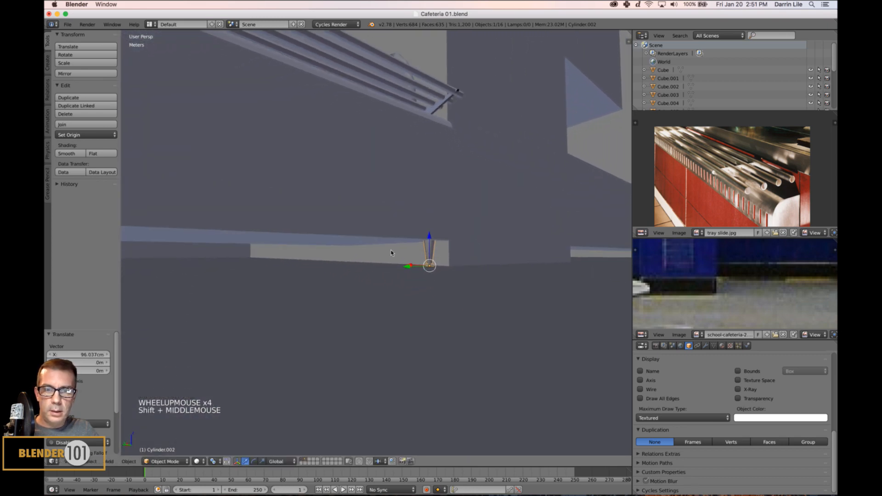
right_click(484, 306)
scroll(508, 333, "down", 5)
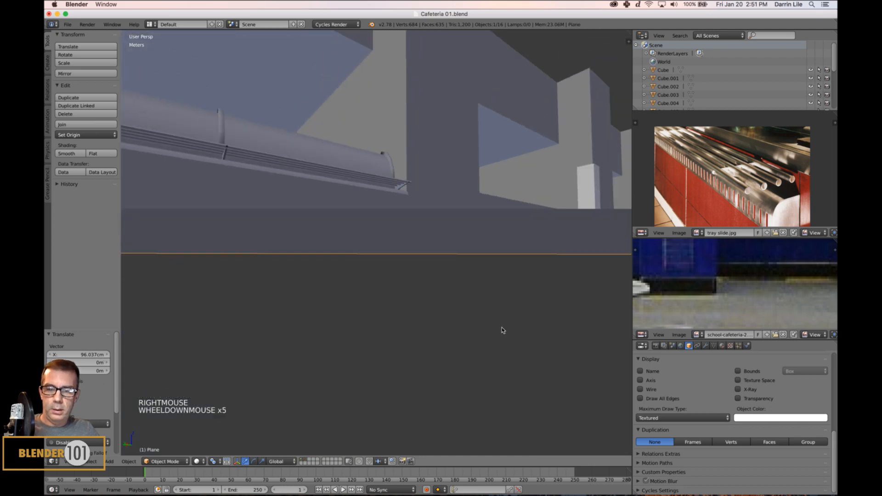
key("h")
scroll(457, 315, "up", 5)
middle_click_drag(457, 315, 504, 306)
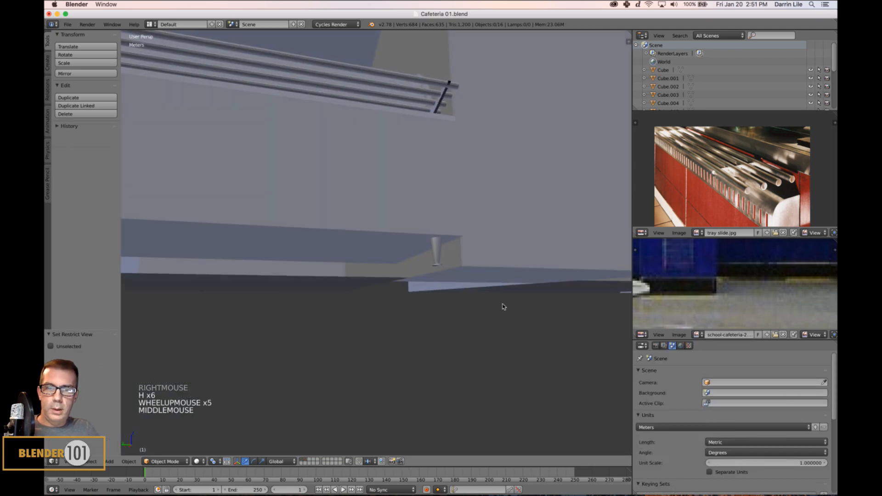
Shift the leg about 6.7 cm along Y, inward from the counter's end, and check its placement
right_click(440, 253)
left_click_drag(413, 266, 398, 268)
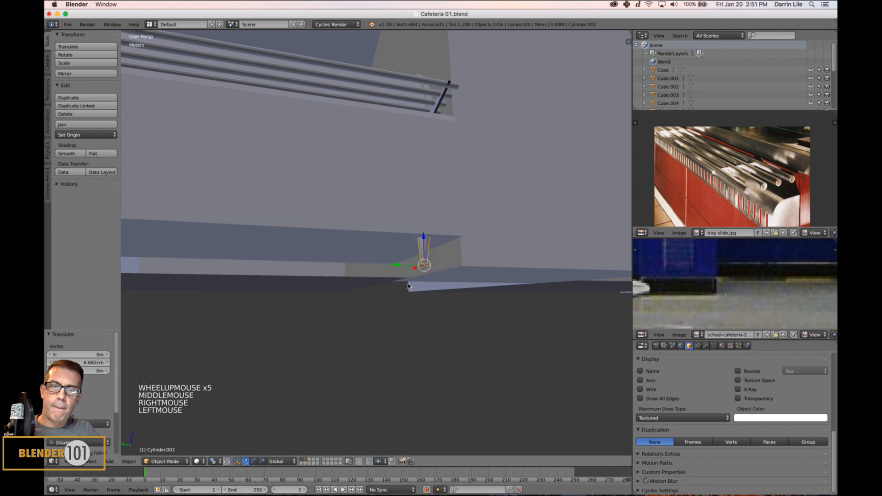
middle_click_drag(398, 268, 502, 317)
scroll(398, 290, "down", 4)
scroll(510, 317, "down", 2)
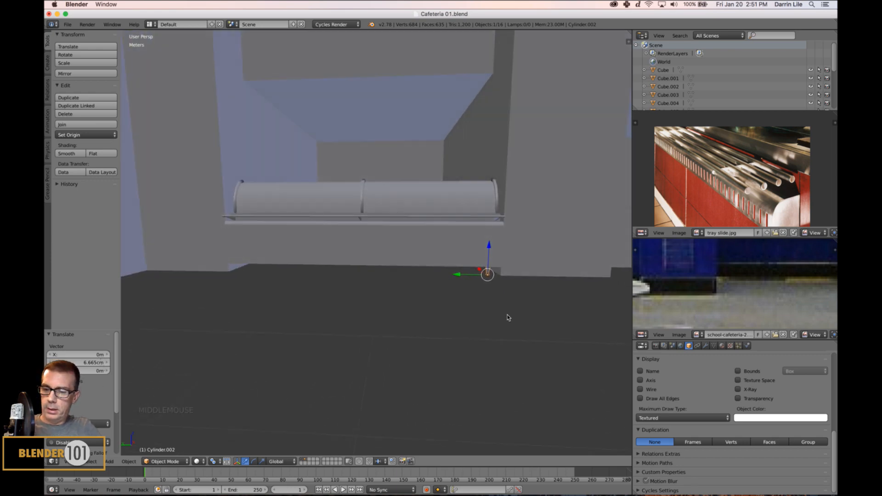
In left orthographic wireframe view, duplicate the leg about 3.9 m along Y to the counter's opposite end
key("KP_3")
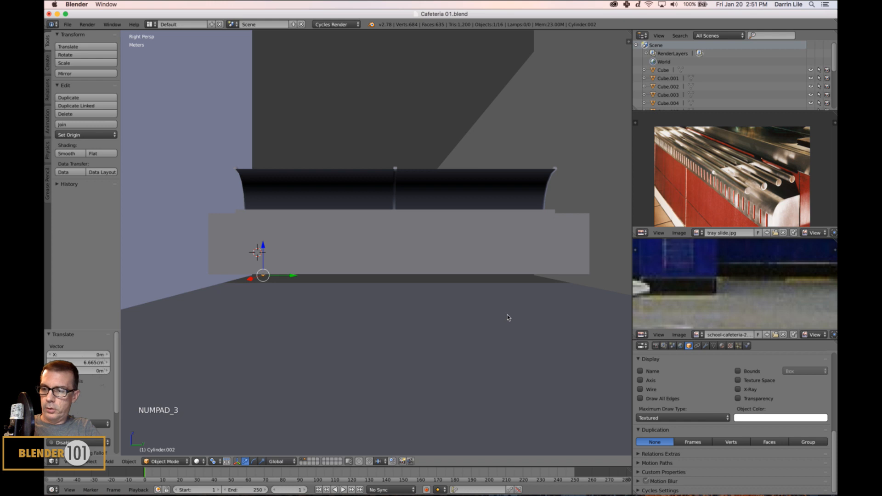
key("ctrl+KP_3")
key("KP_5")
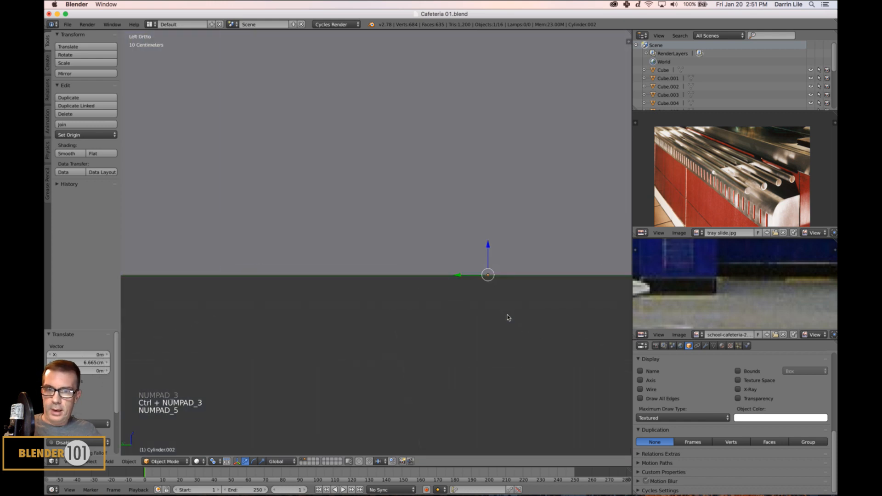
key("z")
scroll(507, 317, "up", 3)
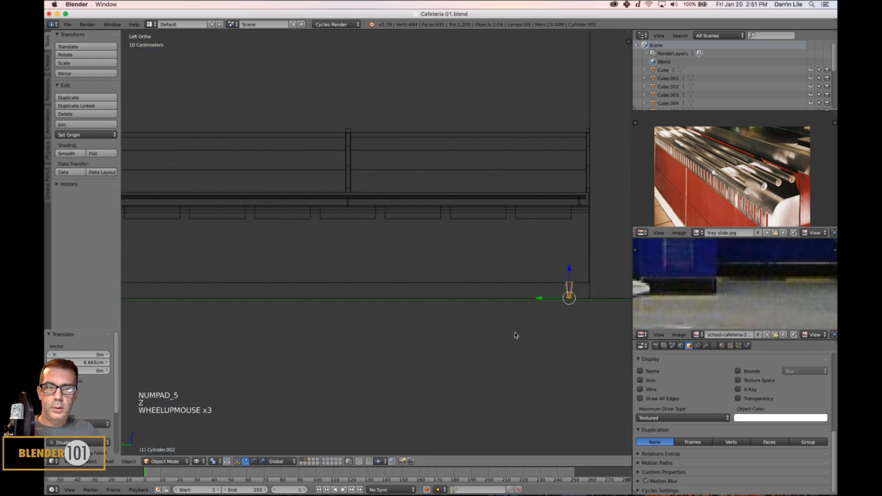
scroll(515, 335, "down", 2)
middle_click_drag(487, 338, 513, 336, "shift")
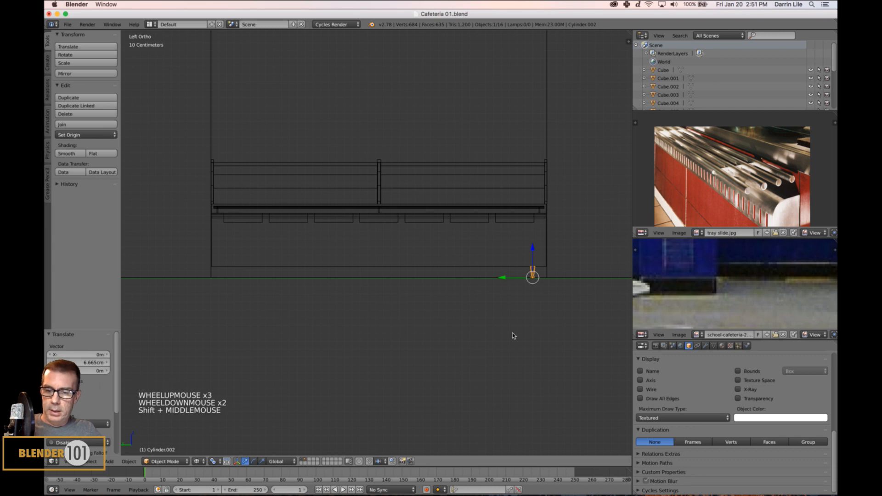
key("shift+d")
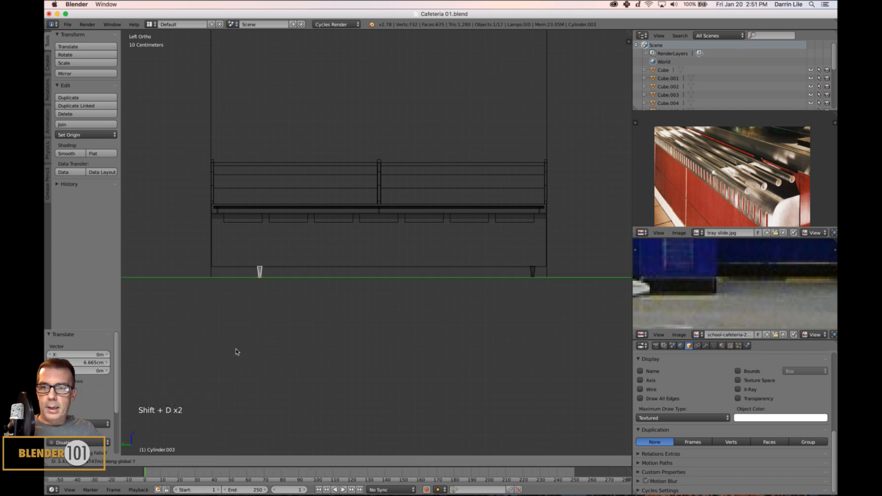
left_click(206, 356)
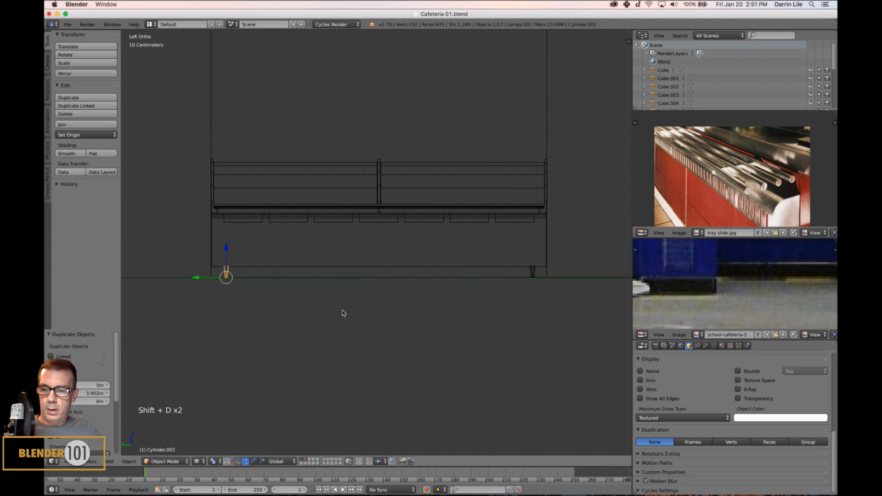
In top orthographic view, duplicate both front legs along X to the counter's back side and clear the selection
key("KP_7")
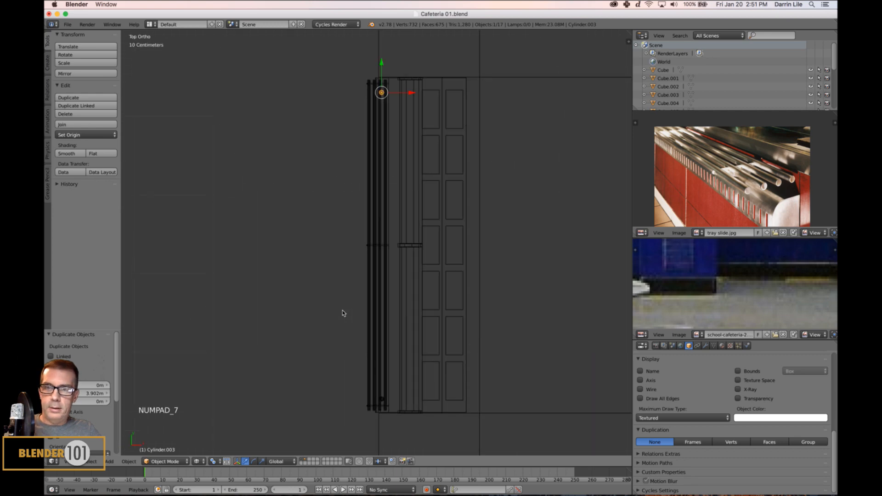
right_click(382, 401, "shift")
middle_click_drag(535, 318, 490, 302, "shift")
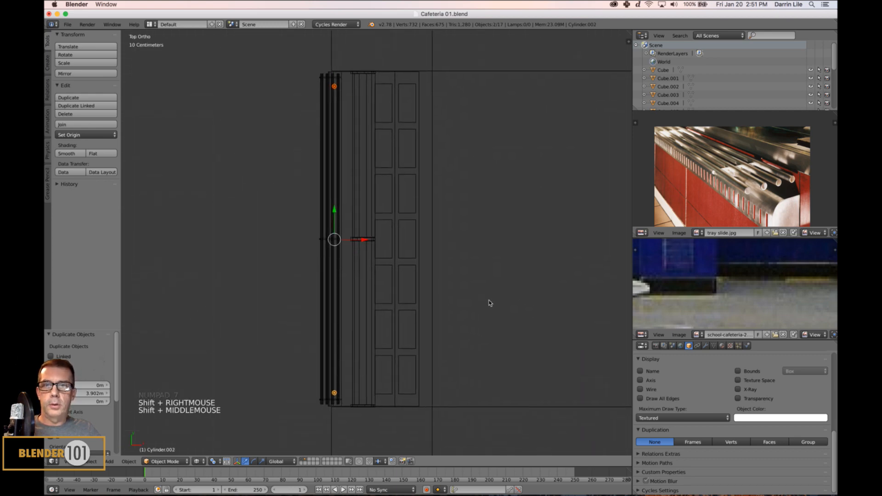
key("shift+d")
key("x")
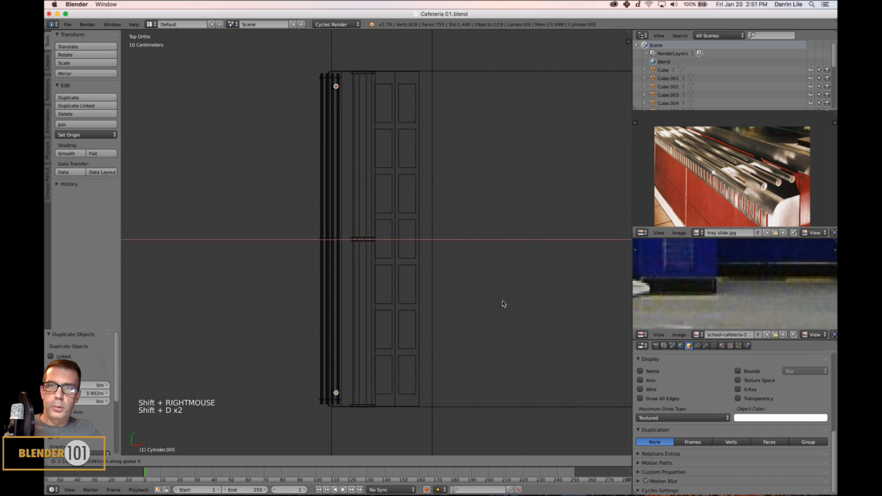
left_click(569, 305)
key("a")
In shaded perspective view, check the legs beneath the counter and examine the front panels in both reference photos
scroll(552, 309, "down", 4)
key("z")
mouse_move(550, 310)
middle_mouse_down()
mouse_move(390, 335)
mouse_move(419, 305)
mouse_move(422, 323)
mouse_move(515, 356)
middle_mouse_up()
key("KP_5")
scroll(422, 322, "up", 3)
mouse_move(497, 348)
middle_mouse_down()
mouse_move(487, 353)
mouse_move(505, 348)
middle_mouse_up()
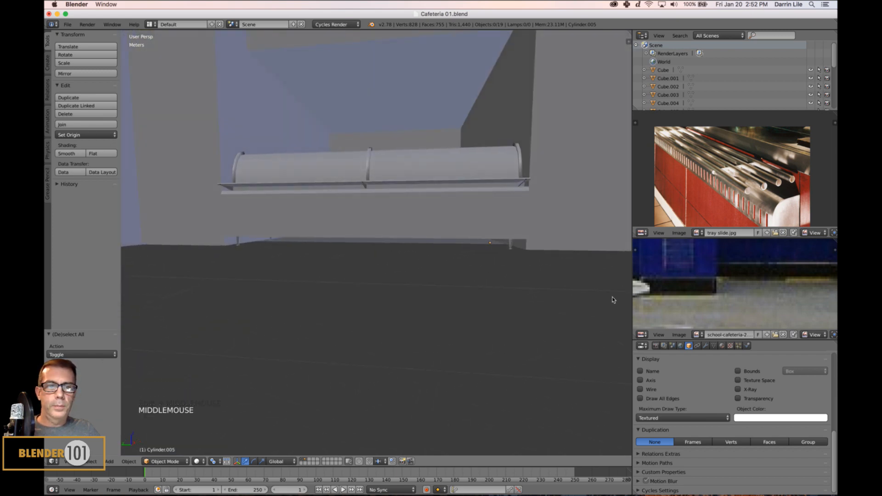
scroll(735, 280, "down", 2)
middle_click_drag(735, 281, 719, 293, "shift")
scroll(730, 308, "down", 1)
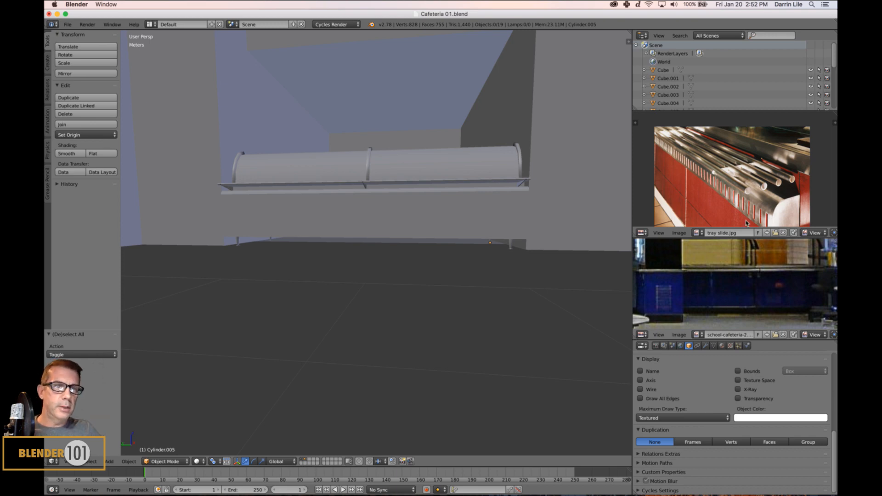
scroll(746, 224, "down", 2)
middle_click_drag(747, 223, 751, 191)
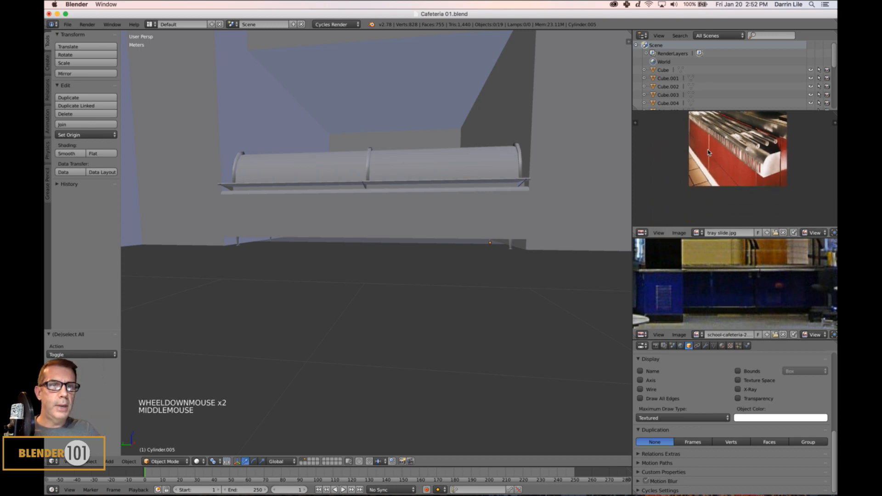
Open the counter body's mesh for editing and switch to face selection
middle_click_drag(433, 292, 426, 273)
right_click(441, 251)
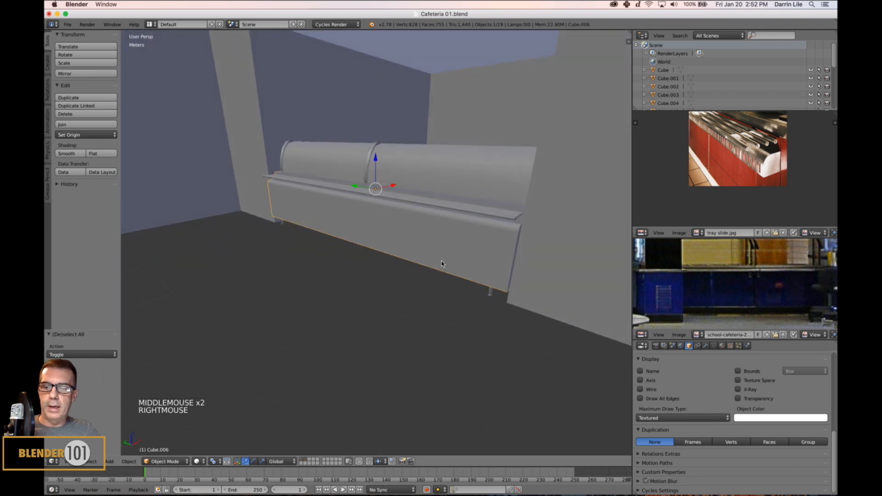
key("Tab")
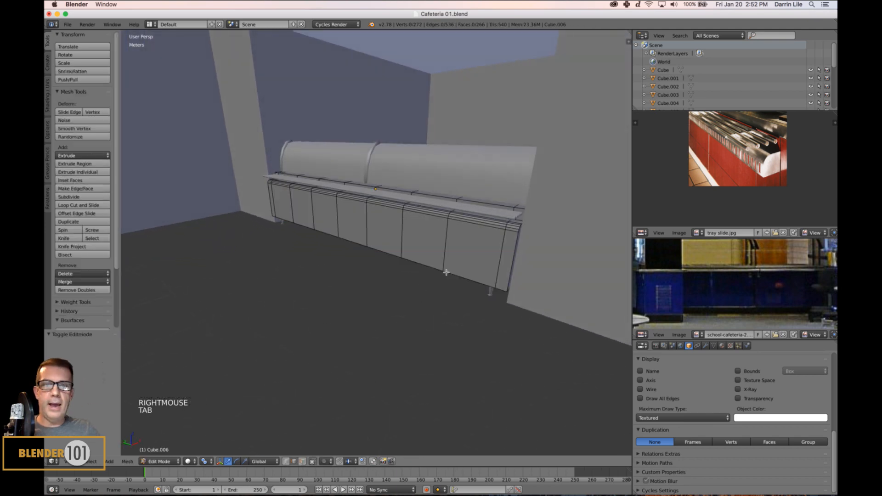
middle_click_drag(447, 293, 466, 290)
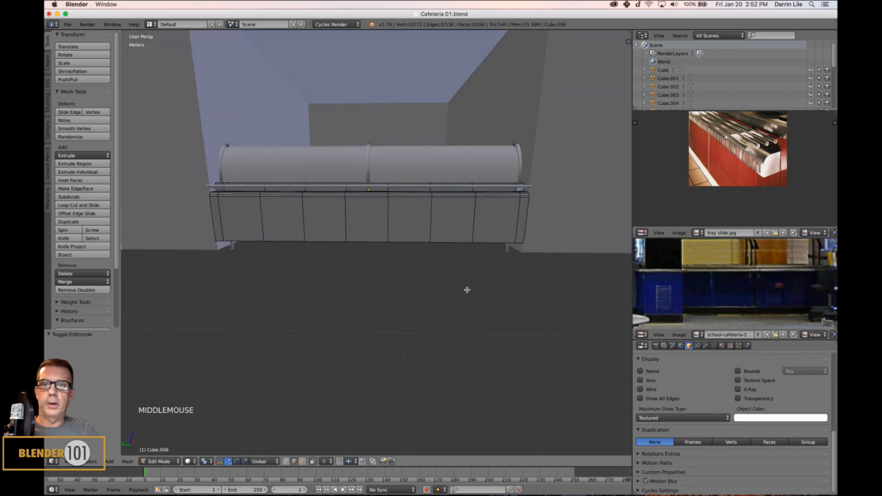
middle_click_drag(396, 279, 409, 278, "shift")
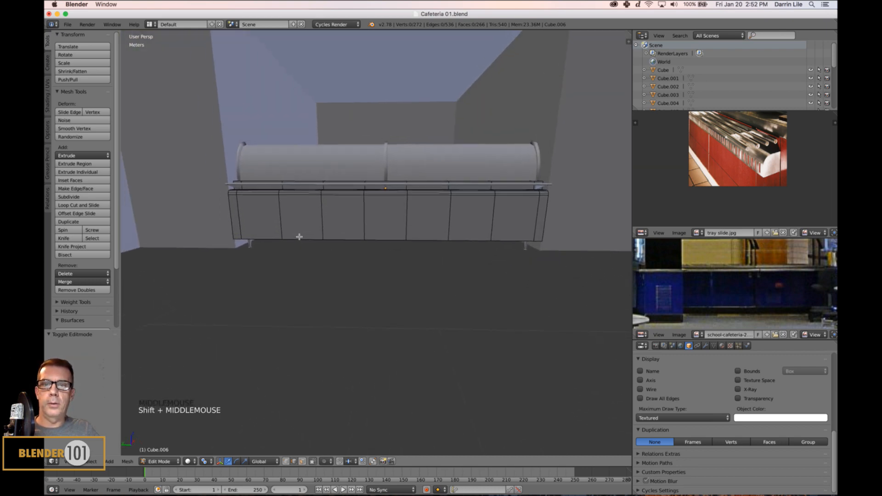
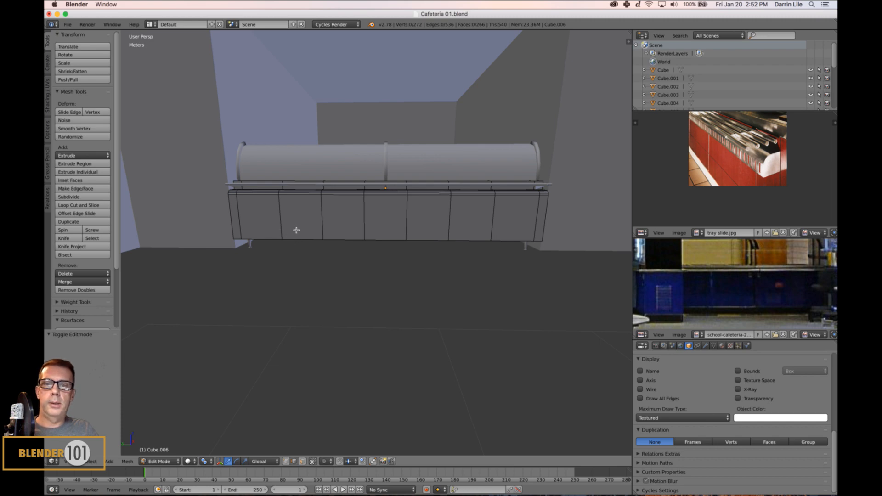
key("ctrl+Tab")
left_click(296, 229)
right_click(297, 229)
right_click(379, 222, "shift")
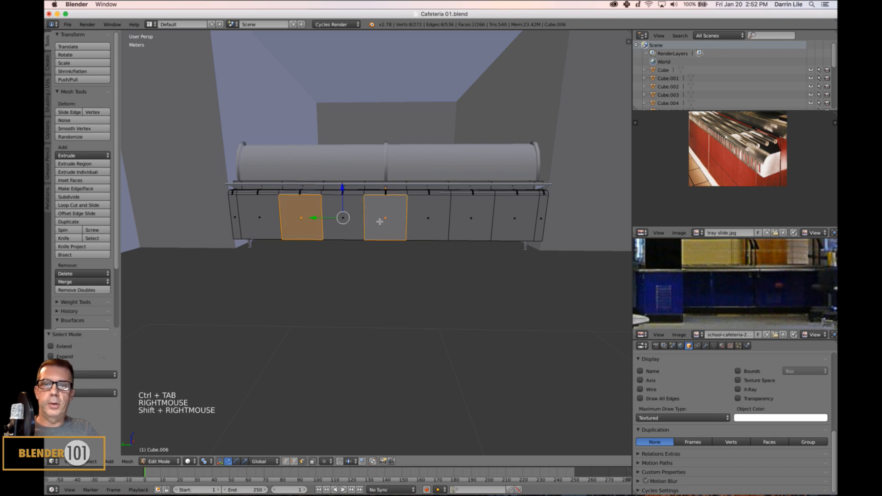
right_click(480, 223, "shift")
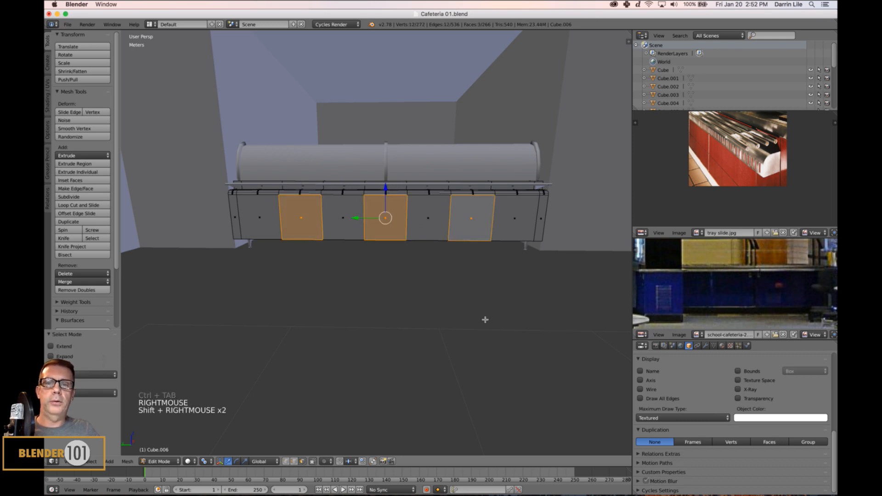
Select four alternate front panel faces of the counter, including the large panels nearest both ends
right_click(509, 217)
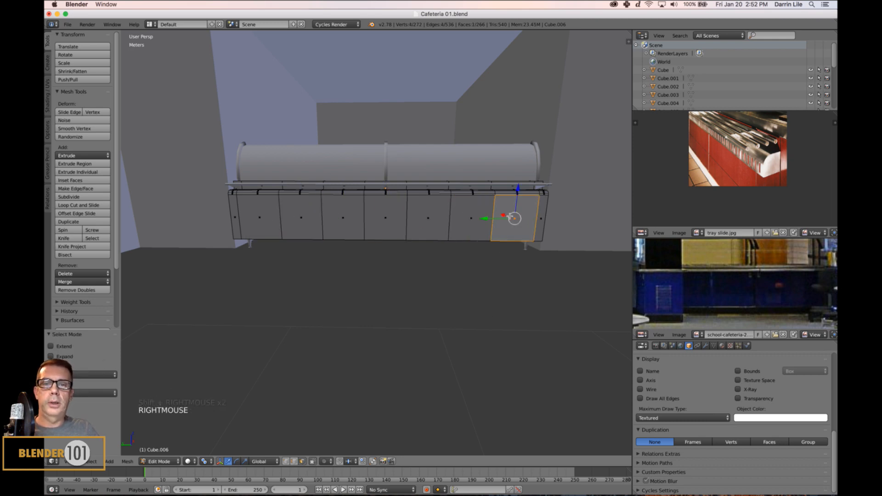
right_click(428, 224, "shift")
right_click(345, 225, "shift")
right_click(264, 226, "shift")
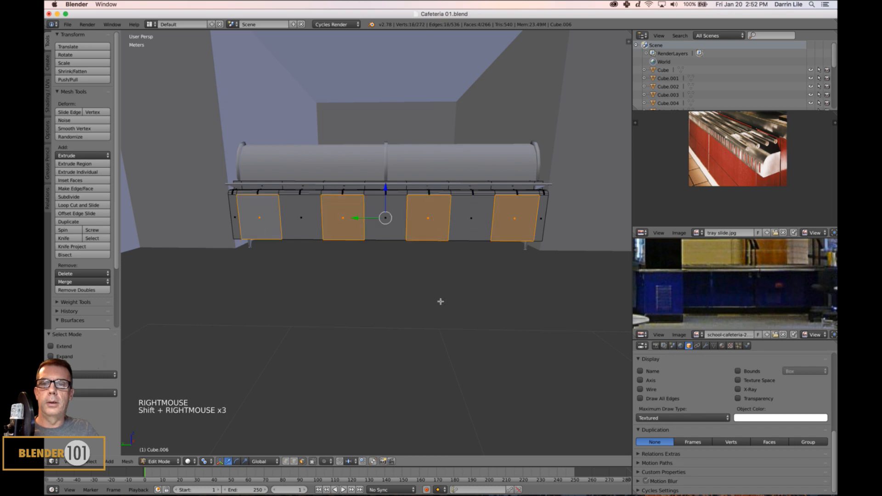
Try extruding the four alternate front panels slightly outward, and undo back past the extrusion
middle_click_drag(465, 291, 454, 289)
scroll(454, 290, "up", 2)
middle_click_drag(533, 274, 423, 313, "shift")
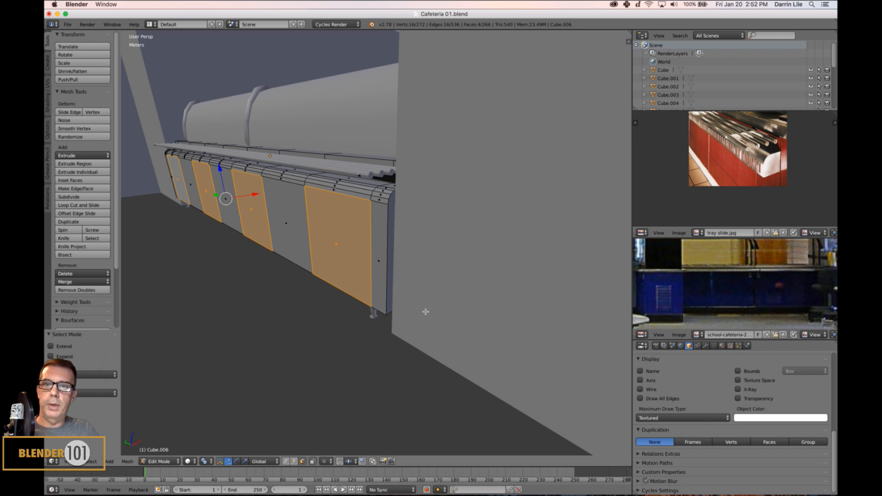
key("e")
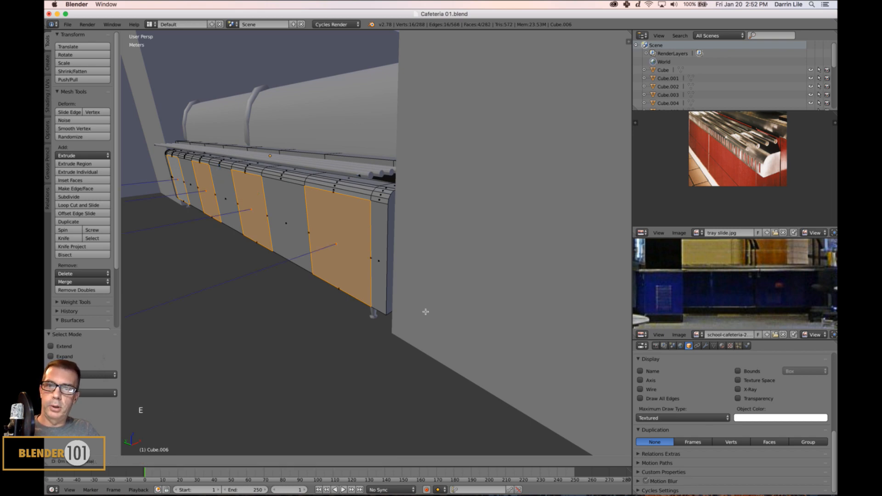
left_click(428, 310)
middle_click_drag(428, 310, 383, 296)
key("super+z")
key("super+z")
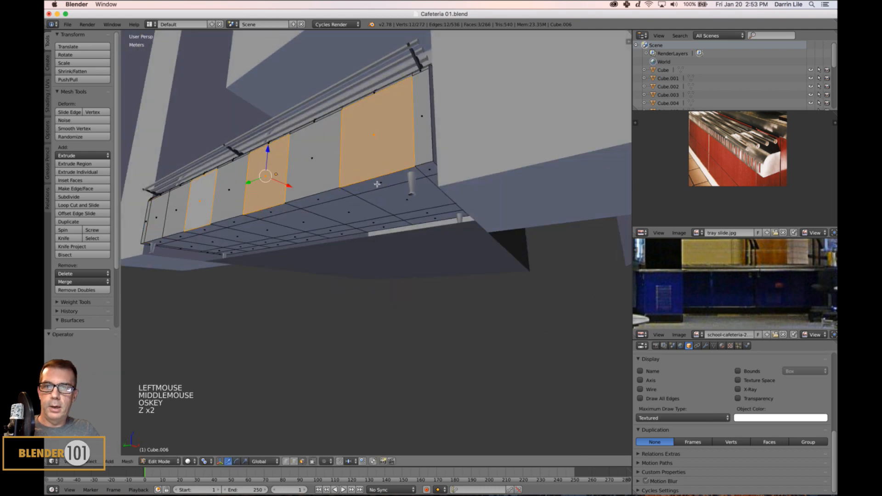
Extrude the three selected front panels slightly outward, leave mesh editing and check the counter's front
middle_click_drag(434, 241, 487, 285)
key("e")
key("e")
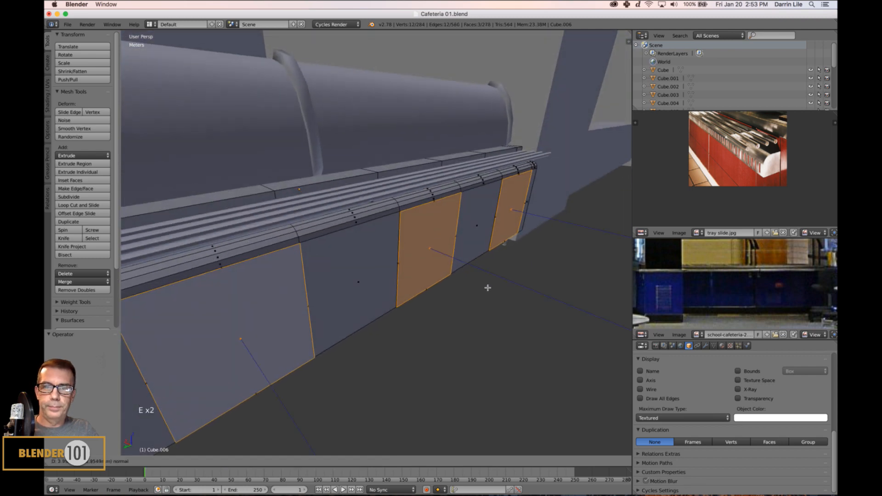
left_click(489, 290)
key("a")
key("Tab")
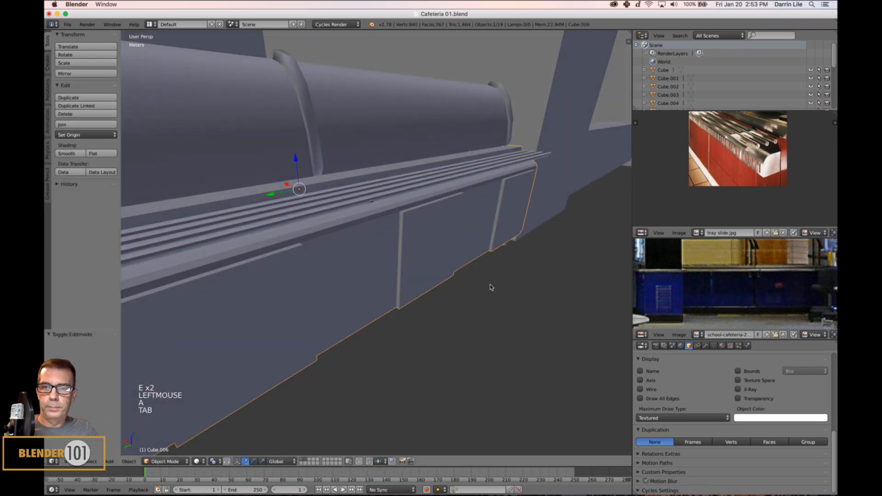
scroll(495, 287, "down", 3)
middle_click_drag(495, 286, 455, 283)
middle_click_drag(346, 270, 400, 284, "shift")
scroll(351, 270, "up", 1)
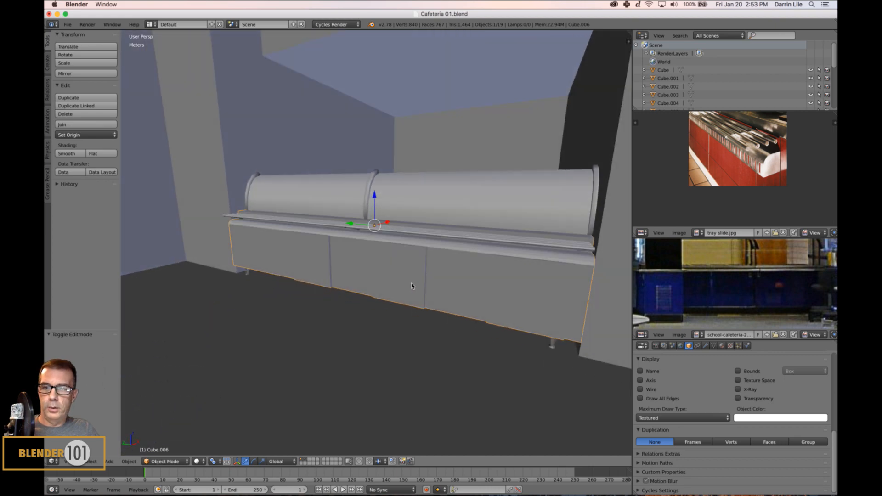
Enable wire display for all objects in the scene at once, and clear the selection
key("a")
key("a")
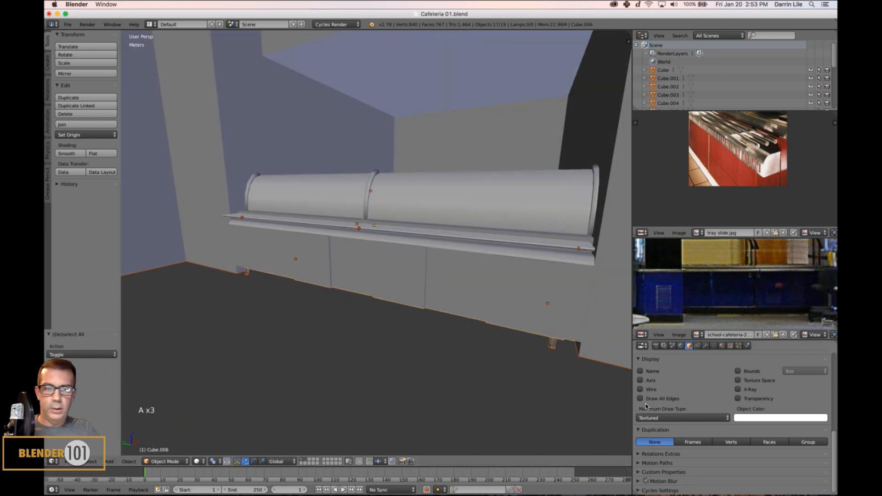
left_click(640, 390, "alt")
key("a")
scroll(335, 289, "down", 3)
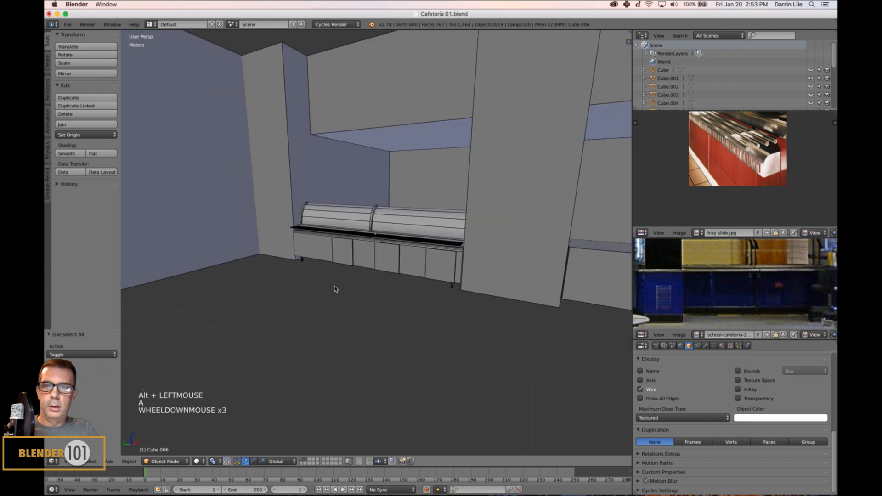
Reopen the counter body's mesh and undo the three-panel extrusion along with its last face selection
middle_click_drag(335, 289, 389, 289)
scroll(357, 283, "up", 4)
key("Tab")
key("Tab")
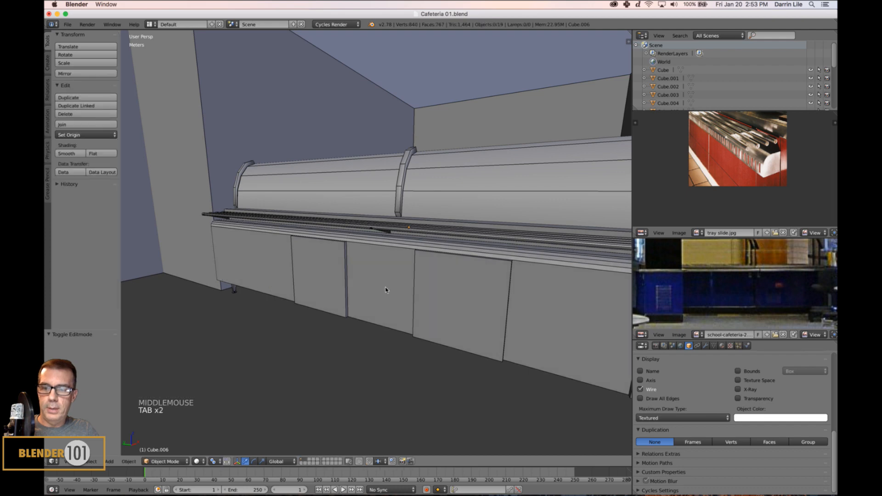
key("Tab")
key("super")
key("z")
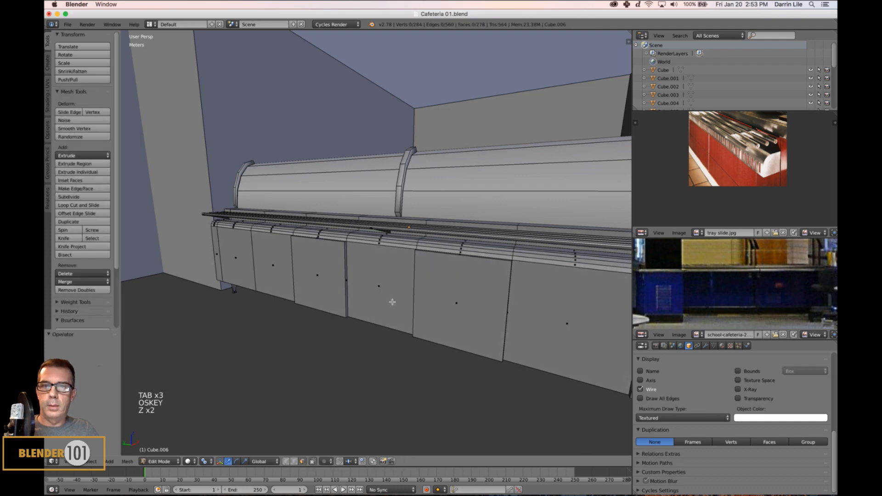
key("super+z")
key("super+z")
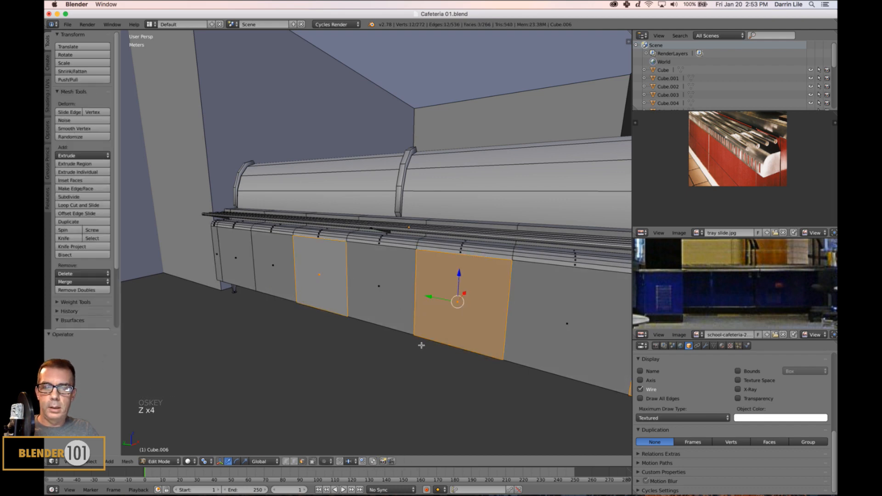
key("super+z")
Add the two missing alternate panels to the selection, extrude all four slightly outward, and leave mesh editing
scroll(419, 344, "down", 4)
middle_click_drag(415, 332, 425, 330)
scroll(404, 317, "up", 3)
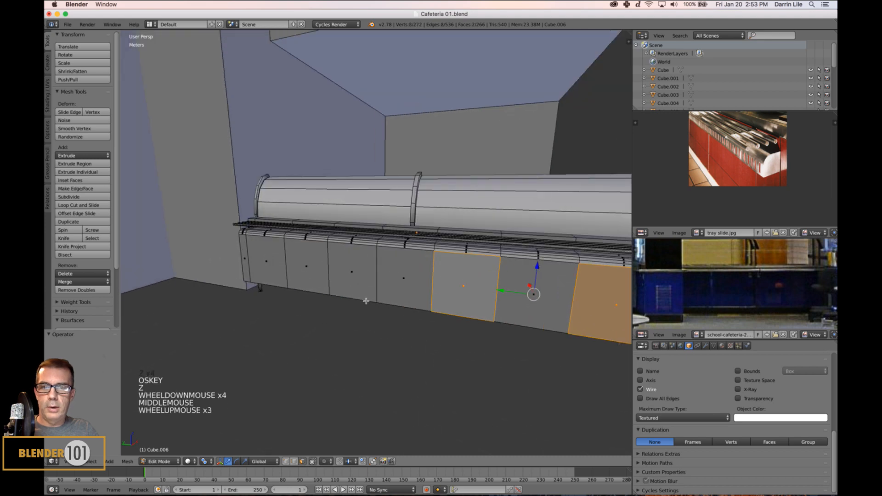
right_click(357, 291, "shift")
right_click(280, 270, "shift")
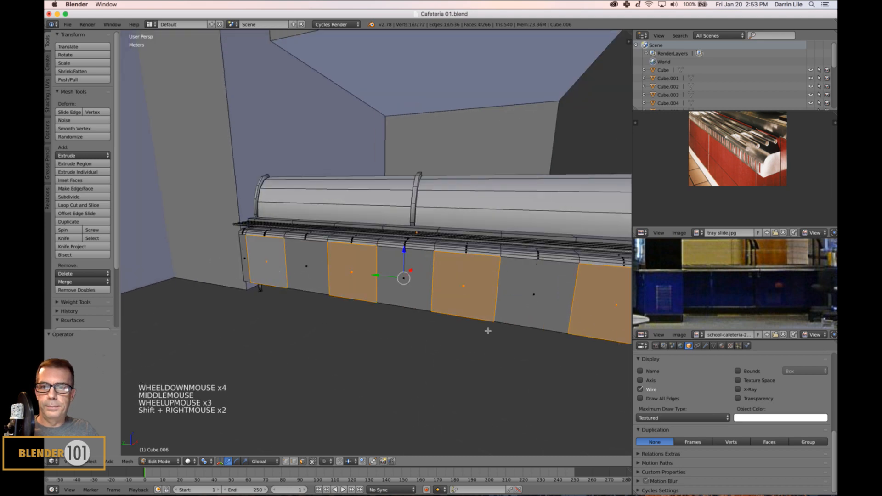
middle_click_drag(488, 331, 471, 319)
key("e")
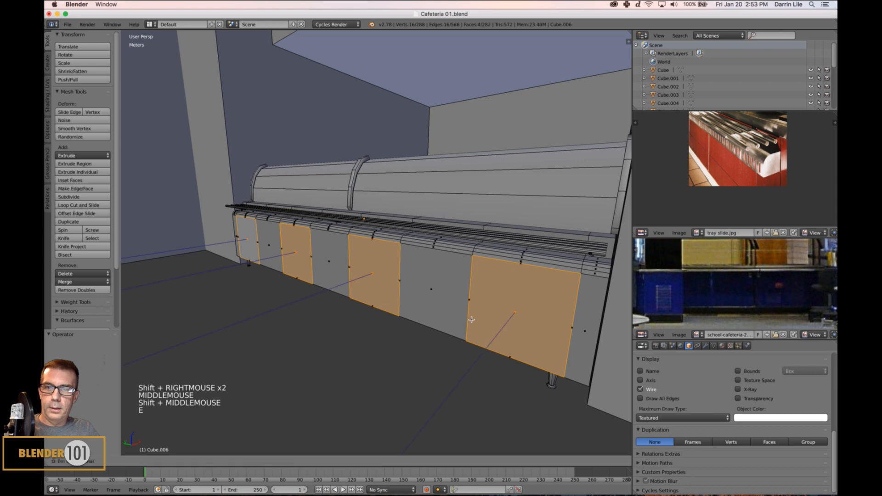
left_click(450, 335)
key("a")
key("Tab")
scroll(387, 333, "down", 2)
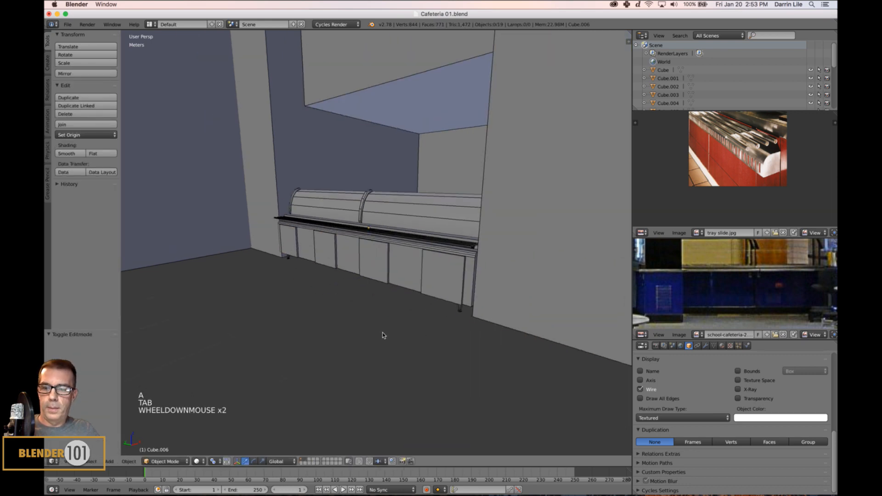
Examine the counter's raised door panels from several angles, up close and from across the cafeteria
key("a")
key("a")
middle_click_drag(381, 335, 424, 298)
scroll(435, 319, "up", 2)
scroll(409, 311, "down", 2)
scroll(326, 284, "down", 2)
middle_click_drag(325, 284, 379, 295, "shift")
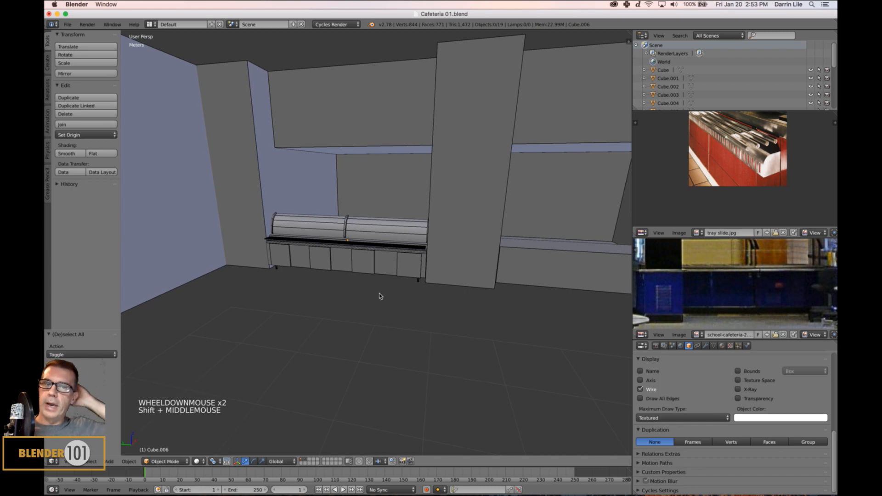
scroll(379, 296, "up", 4)
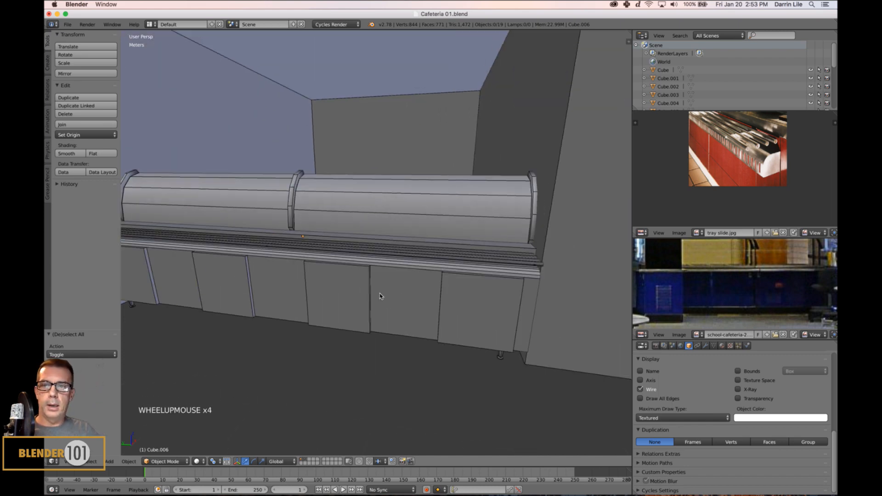
middle_click_drag(378, 295, 354, 328)
middle_click_drag(434, 340, 378, 349)
scroll(405, 319, "up", 2)
middle_click_drag(404, 319, 473, 309)
scroll(478, 302, "down", 5)
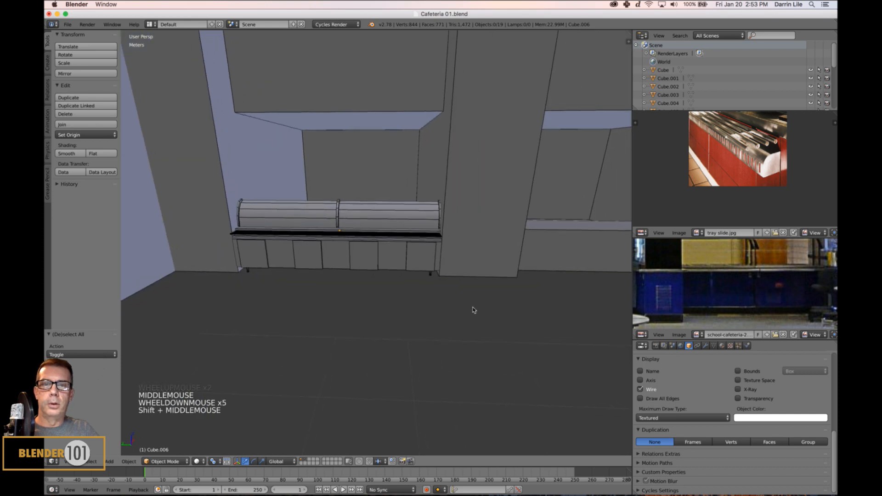
scroll(478, 267, "down", 3)
middle_click_drag(478, 268, 414, 290, "shift")
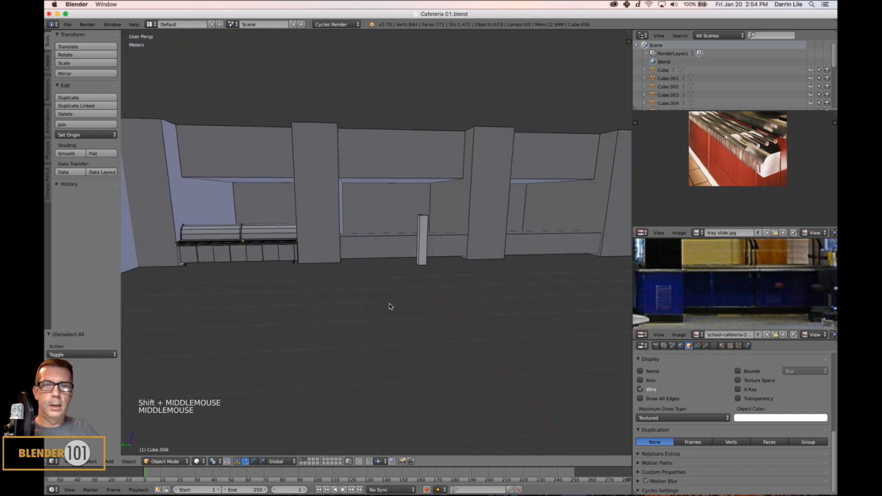
middle_click_drag(357, 298, 434, 281, "shift")
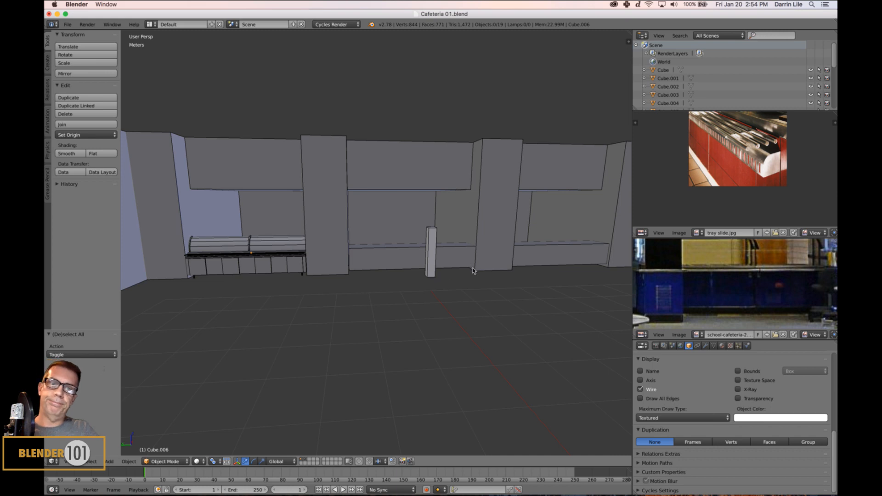
Select the counter's curved hood with its braces, the counter body and the tray slide rails together
middle_click_drag(431, 290, 500, 295, "shift")
scroll(390, 295, "up", 2)
scroll(395, 279, "down", 2)
scroll(374, 286, "up", 3)
scroll(494, 295, "up", 3)
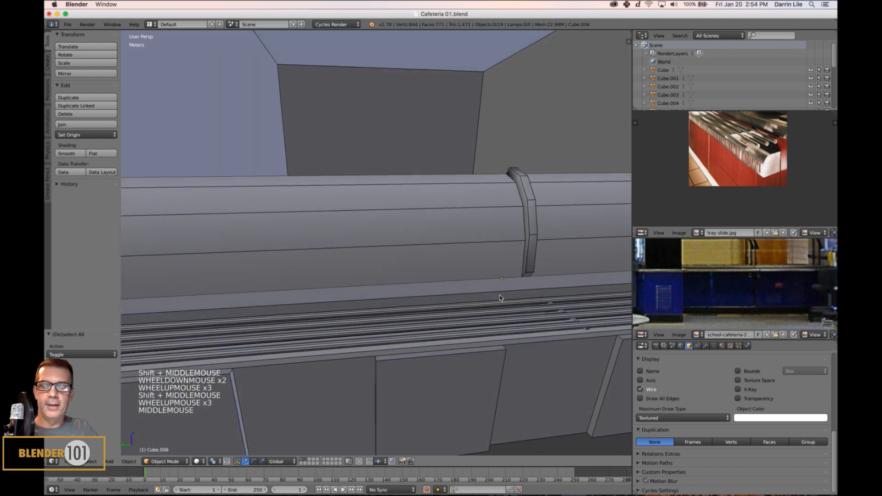
right_click(521, 259)
right_click(522, 290, "shift")
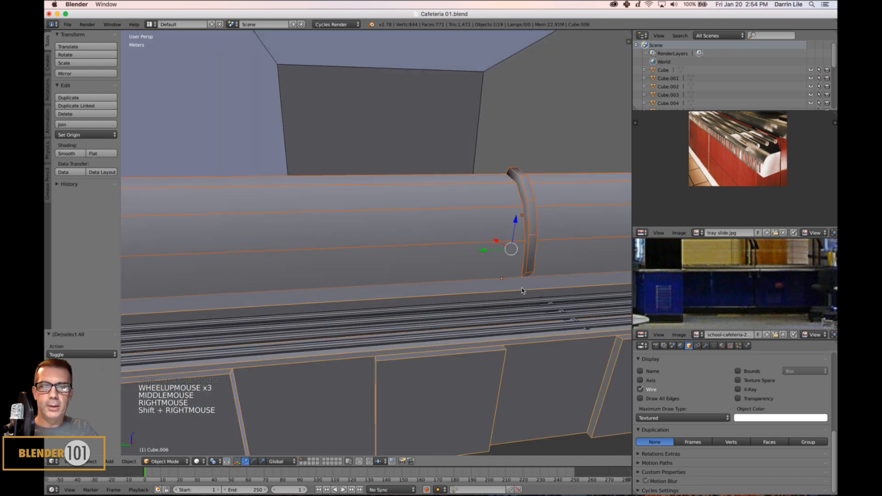
right_click(499, 312, "shift")
Add all four legs beneath the counter to the selection of hood, body and tray slide
scroll(499, 316, "down", 2)
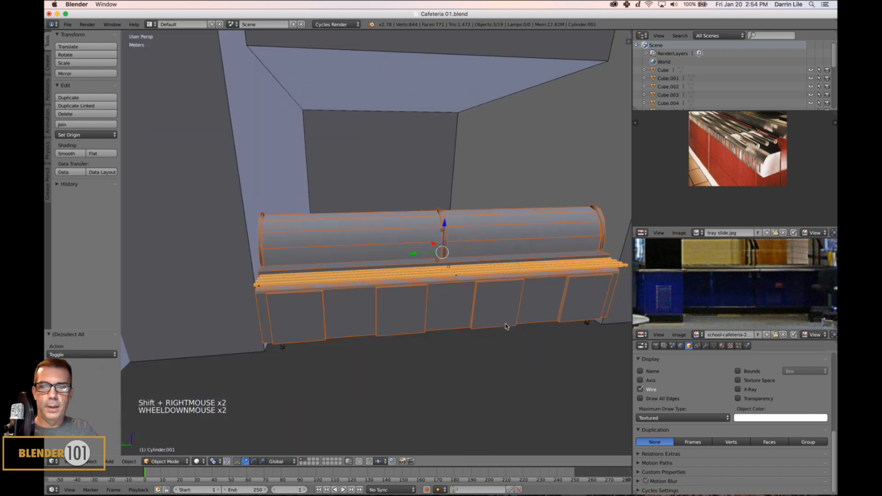
middle_click_drag(500, 334, 478, 321, "shift")
scroll(478, 321, "up", 2)
scroll(477, 323, "down", 1)
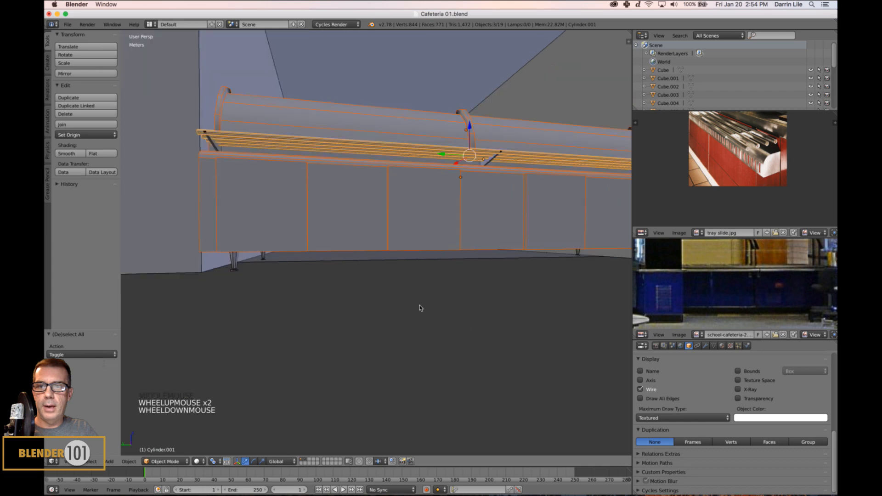
right_click(234, 263, "shift")
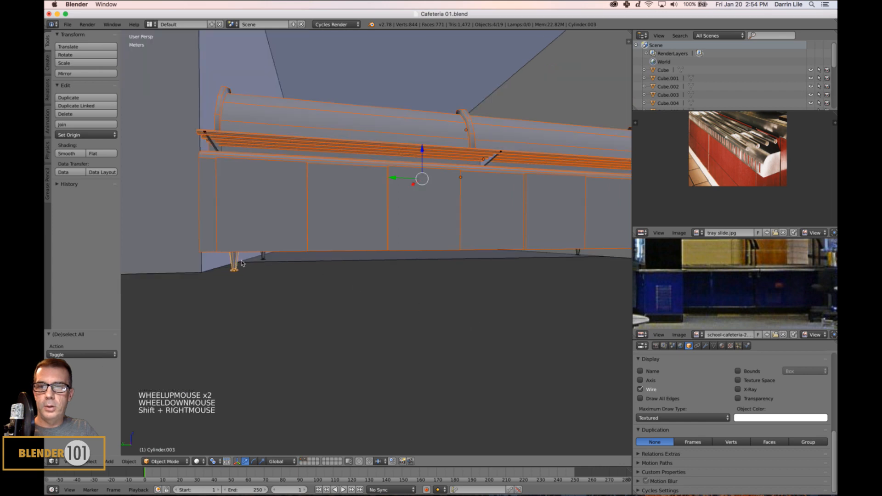
right_click(264, 255, "shift")
scroll(348, 290, "down", 5)
middle_click_drag(448, 291, 409, 304, "shift")
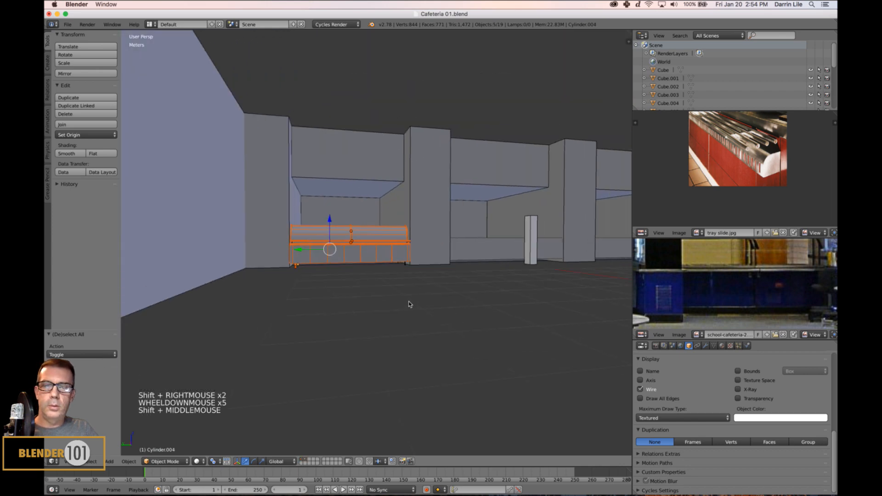
scroll(459, 307, "up", 4)
middle_click_drag(471, 308, 458, 304)
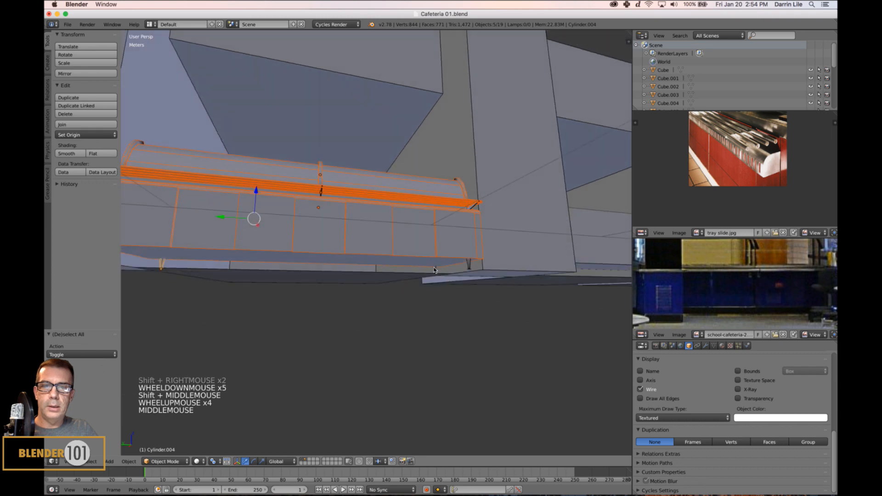
right_click(434, 270, "shift")
right_click(468, 263, "shift")
scroll(479, 284, "down", 3)
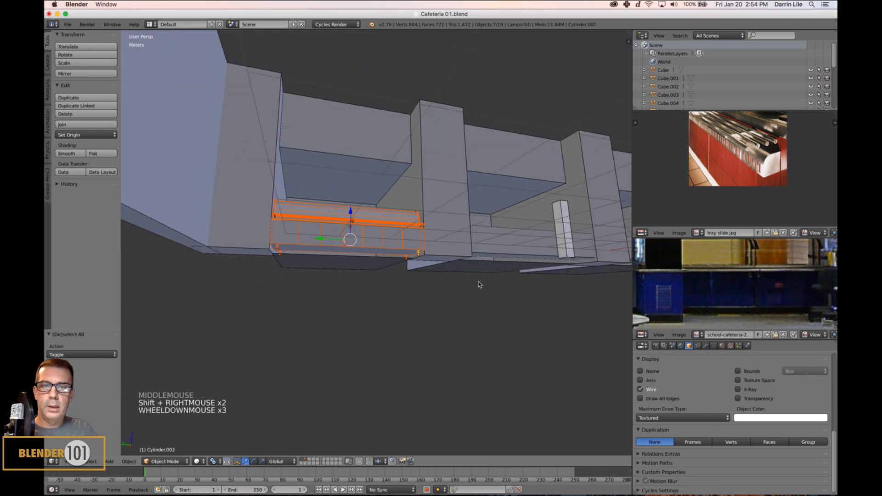
Duplicate the complete counter assembly and move the copy about -6.24 m along Y into the middle bay
middle_click_drag(479, 284, 409, 278)
scroll(526, 291, "down", 2)
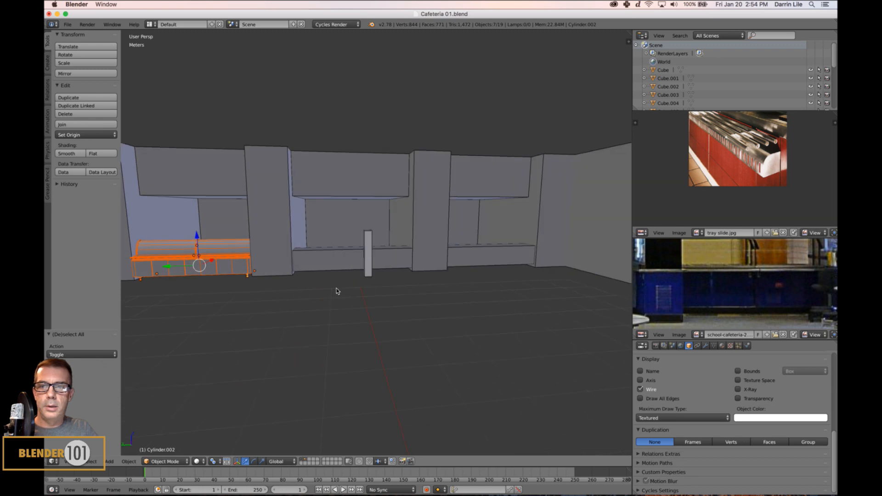
key("shift+d")
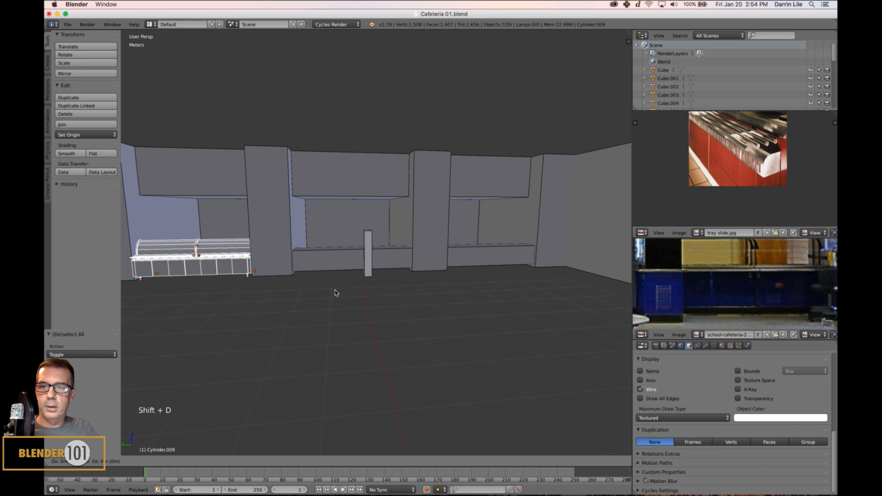
left_click(335, 291)
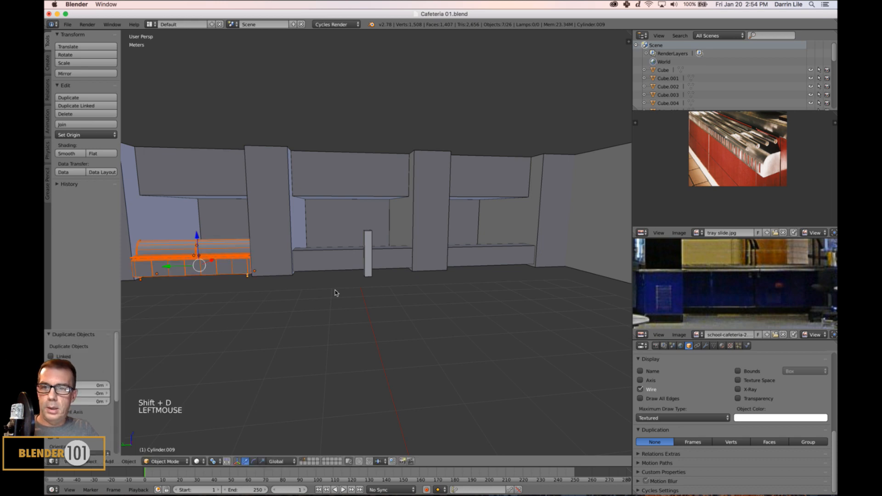
left_click_drag(170, 262, 322, 282)
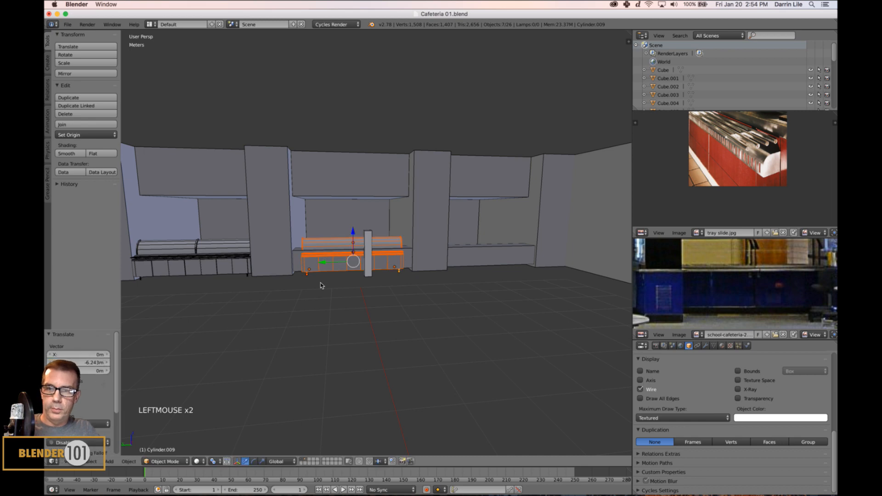
Duplicate the middle counter about -6.21 m along Y into the third bay, and nudge the copy about -3.4 cm along Y
key("shift+d")
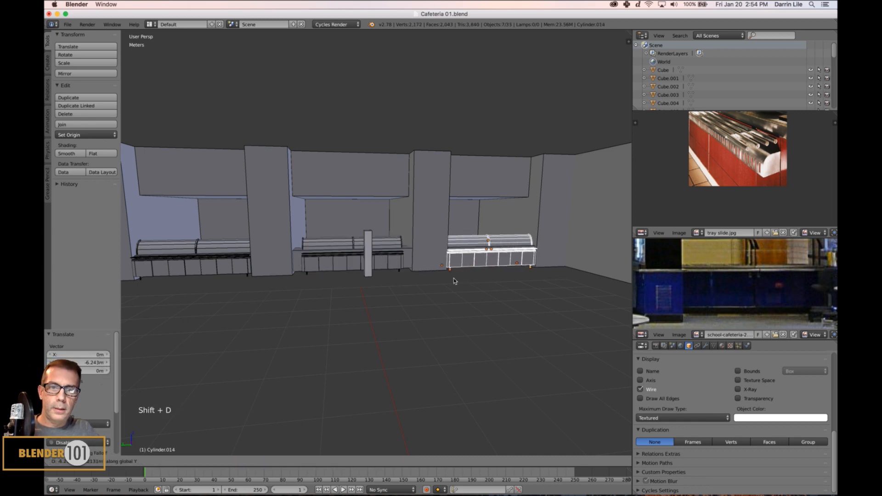
left_click(453, 278)
middle_click_drag(453, 278, 406, 265)
scroll(449, 276, "up", 3)
left_click(406, 262)
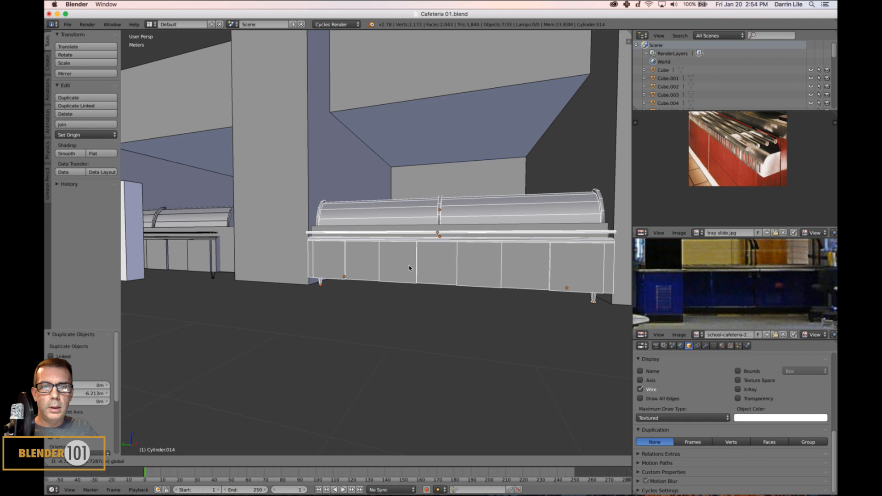
left_click(408, 267)
Open the serving wall's mesh for editing and select the four lower side faces flanking the middle bay
scroll(308, 255, "down", 2)
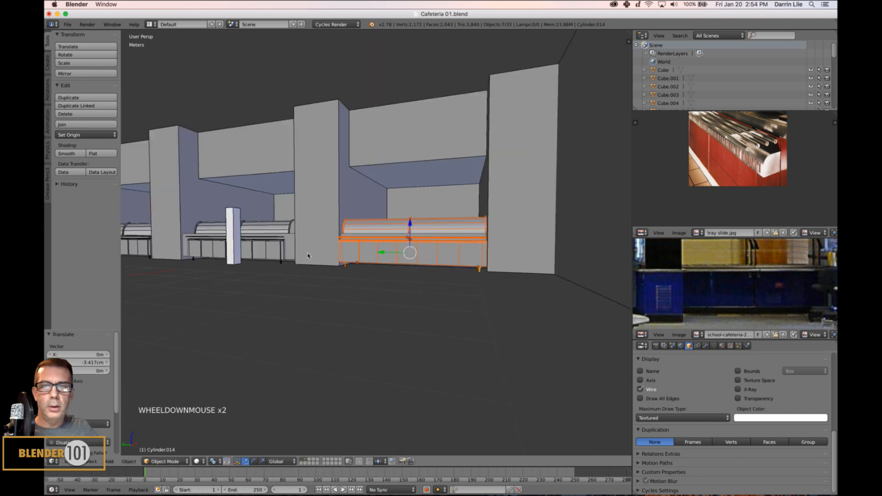
middle_click_drag(289, 261, 353, 266, "shift")
mouse_move(437, 274)
middle_mouse_down()
mouse_move(451, 271)
mouse_move(443, 272)
middle_mouse_up()
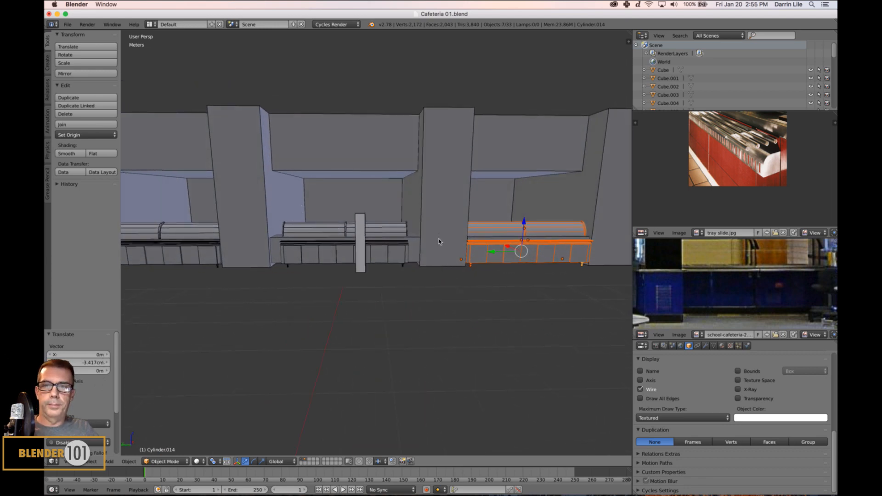
right_click(417, 211)
key("Tab")
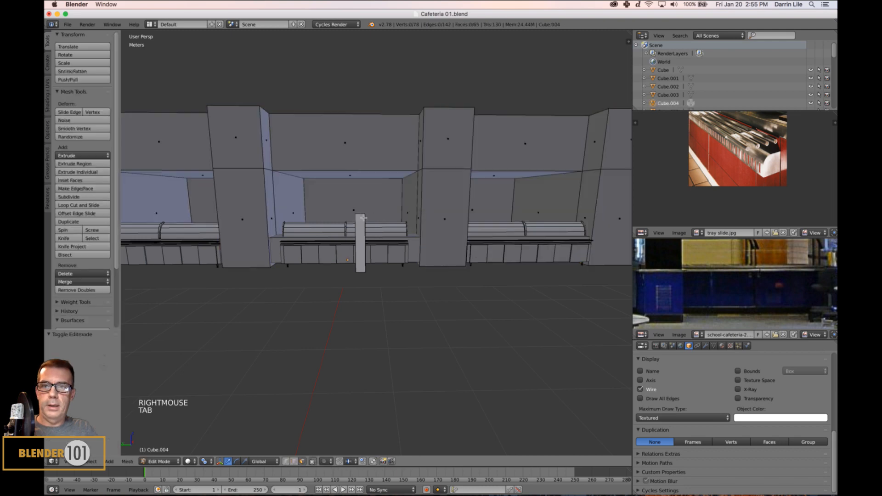
right_click(299, 215)
right_click(270, 224, "shift")
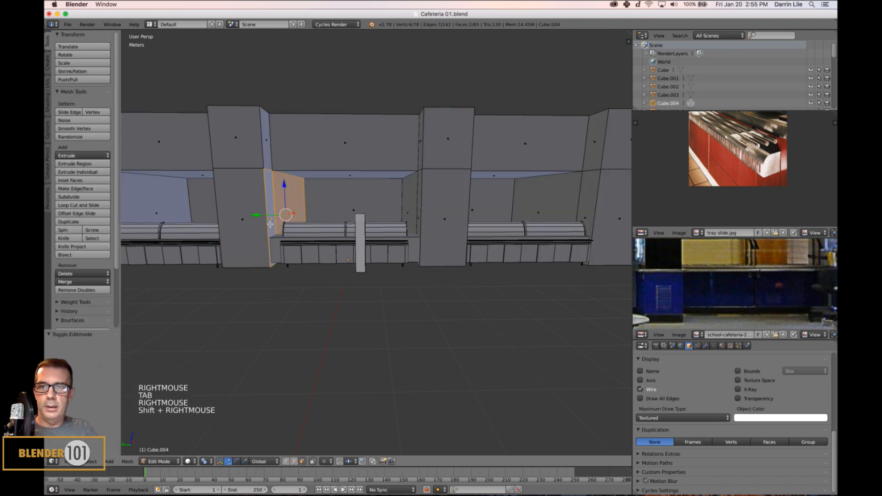
right_click(410, 207, "shift")
right_click(421, 213, "shift")
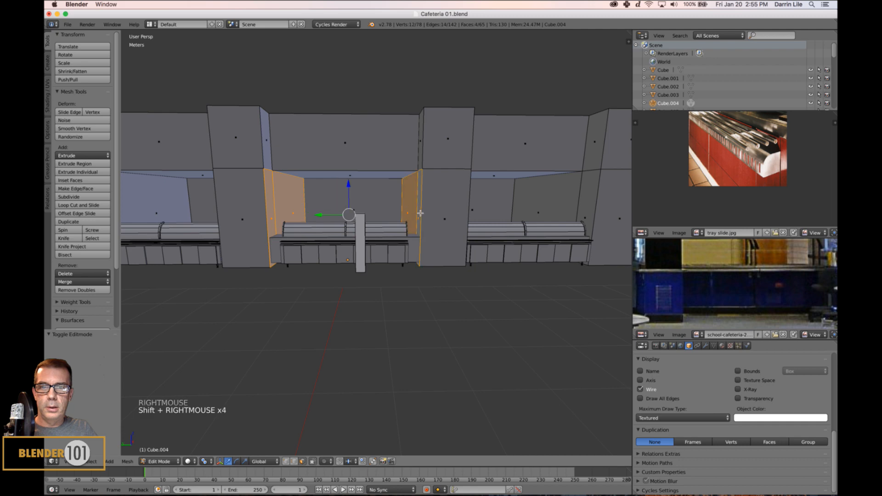
middle_click_drag(420, 214, 434, 285)
scroll(412, 234, "up", 2)
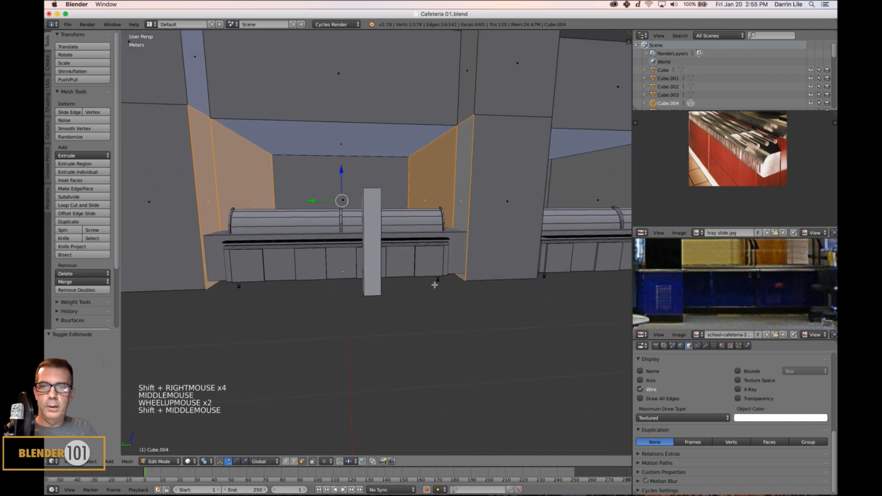
Leave mesh editing and delete the old placeholder counter block behind the new middle counter
key("Tab")
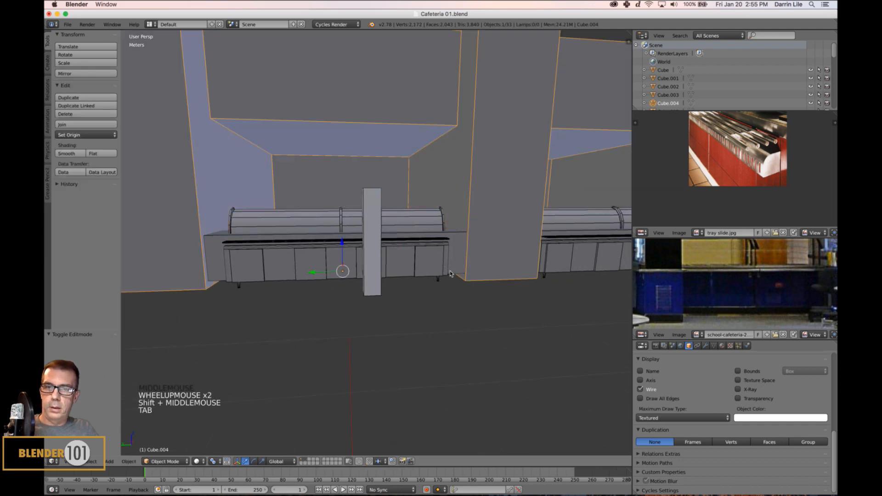
right_click(460, 251)
middle_click_drag(522, 269, 405, 310)
key("x")
left_click(505, 278)
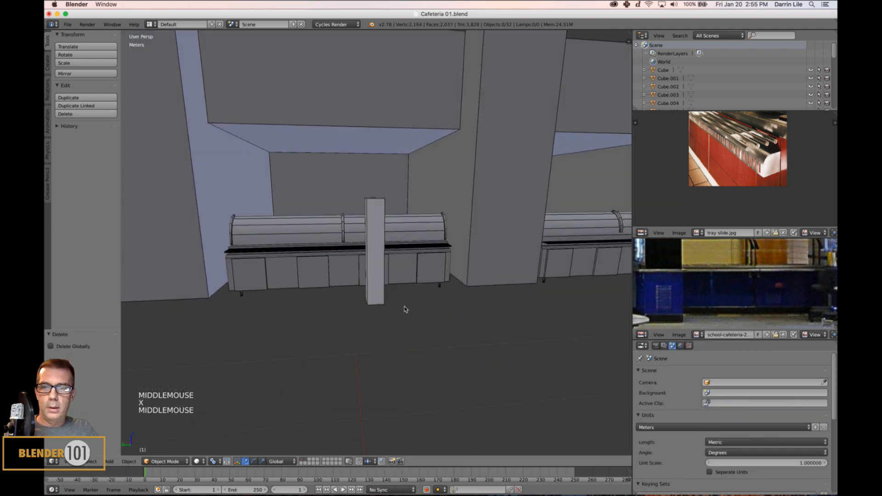
Reopen the serving wall's mesh and add the two upper side faces of the middle bay to the selection
right_click(457, 205)
key("Tab")
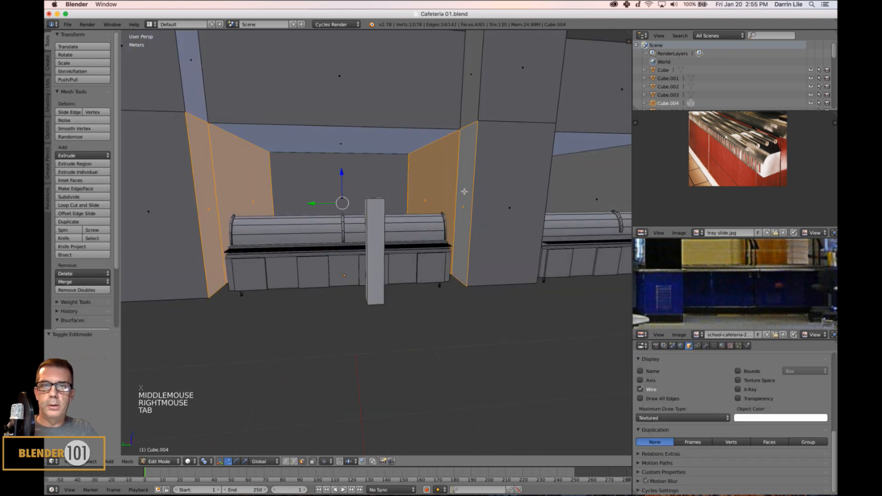
middle_click_drag(458, 215, 478, 88)
right_click(478, 87, "shift")
right_click(199, 86, "shift")
scroll(349, 212, "down", 1)
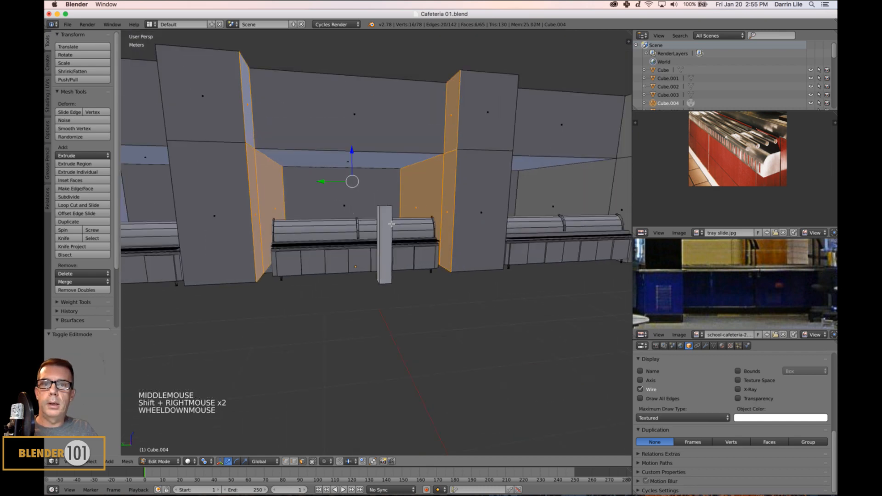
middle_click_drag(391, 224, 394, 223)
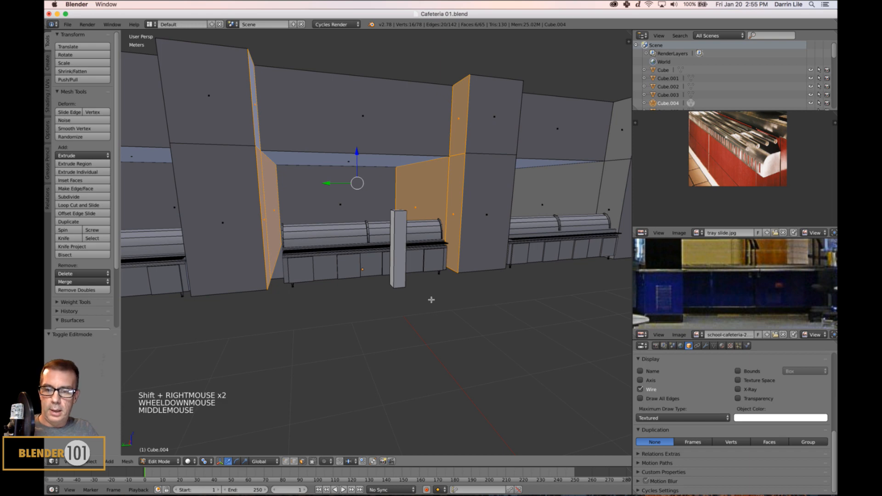
key("s")
key("y")
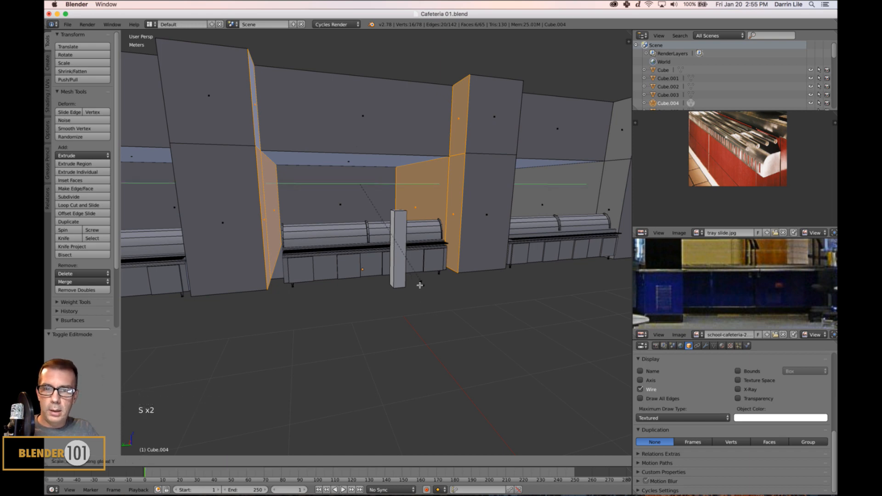
right_click(419, 285)
Set the pivot point to Median Point and scale the middle bay's side faces to about 0.869 along Y
left_click(205, 462)
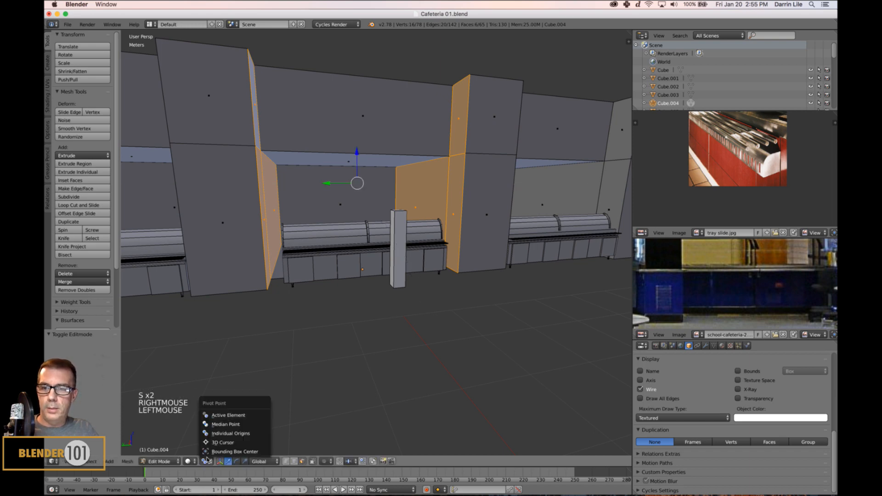
left_click(226, 425)
key("s")
key("s")
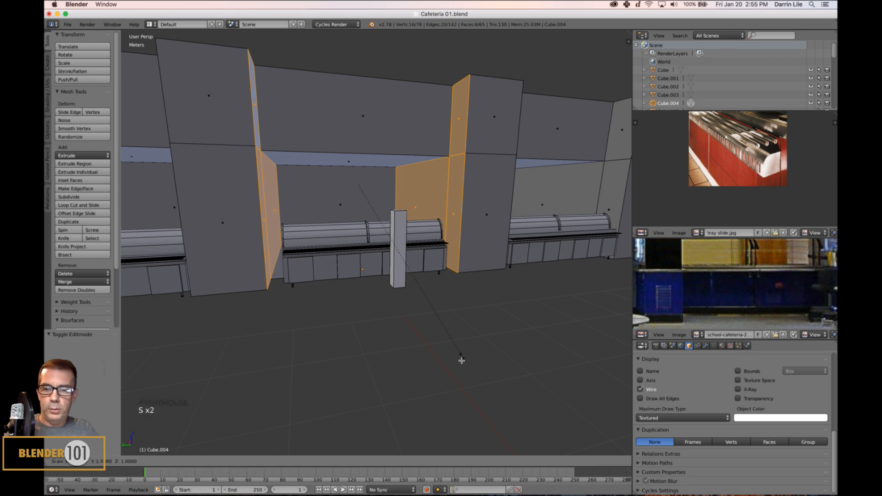
key("y")
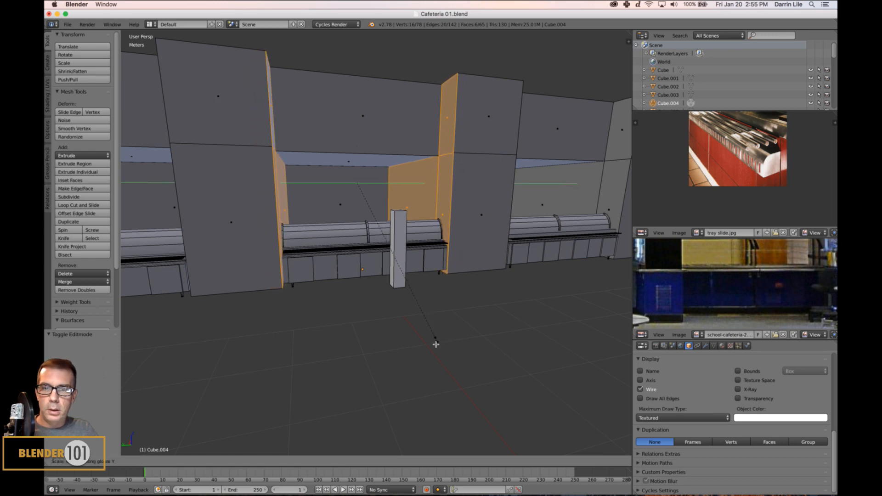
left_click(476, 325)
Select the third bay's three side faces on its pillar side, shift them slightly along Y to meet the counter's end, and leave mesh editing
middle_click_drag(477, 325, 450, 323, "shift")
scroll(472, 319, "down", 3)
scroll(451, 323, "up", 4)
middle_click_drag(530, 313, 489, 341, "shift")
middle_click_drag(489, 341, 473, 340)
right_click(371, 260)
right_click(399, 216, "shift")
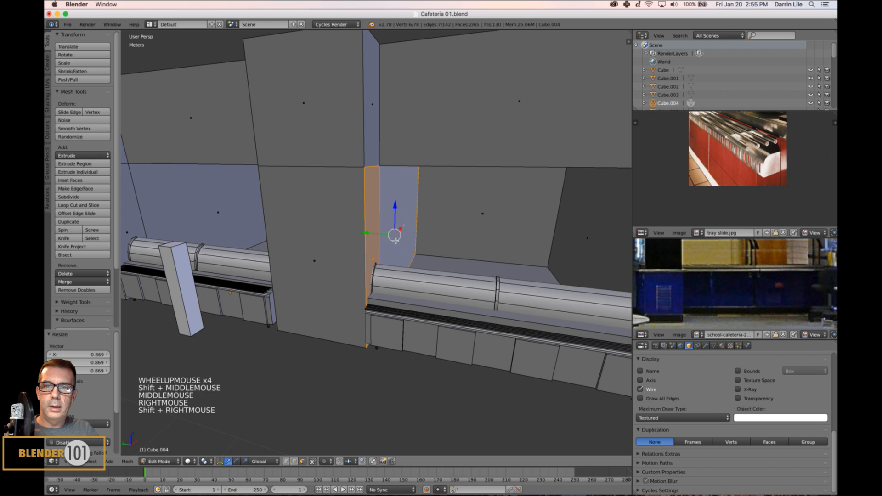
right_click(363, 121, "shift")
left_click_drag(363, 205, 362, 211)
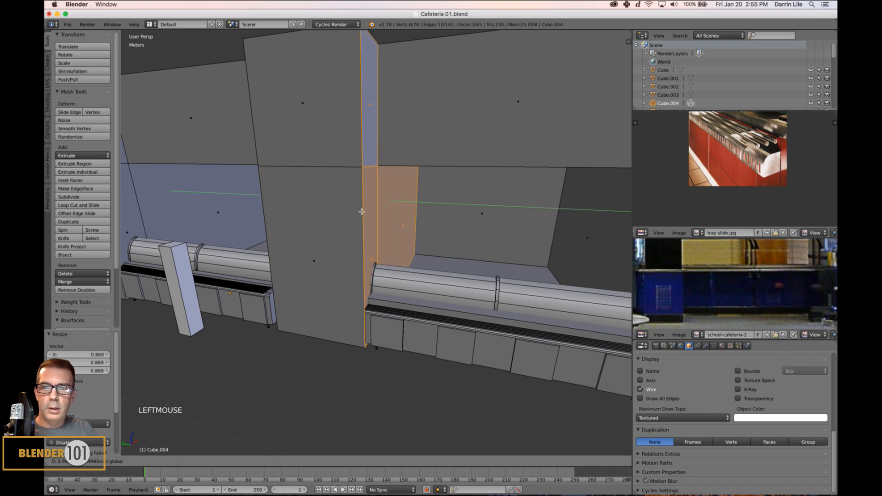
scroll(388, 197, "down", 3)
key("a")
key("Tab")
Move the tall reference box about -4.25 m along Y, from the middle counter to in front of the third counter
middle_click_drag(351, 319, 419, 300, "shift")
key("a")
scroll(388, 311, "down", 1)
right_click(387, 250)
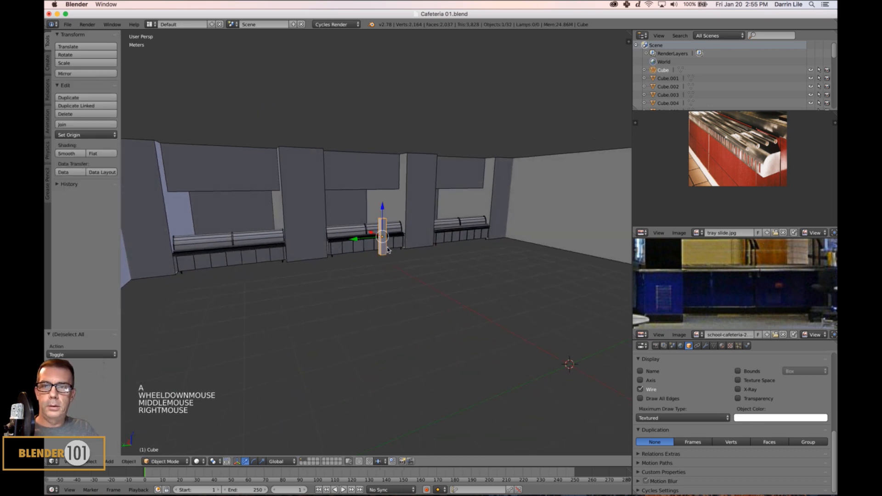
left_click_drag(353, 239, 425, 257)
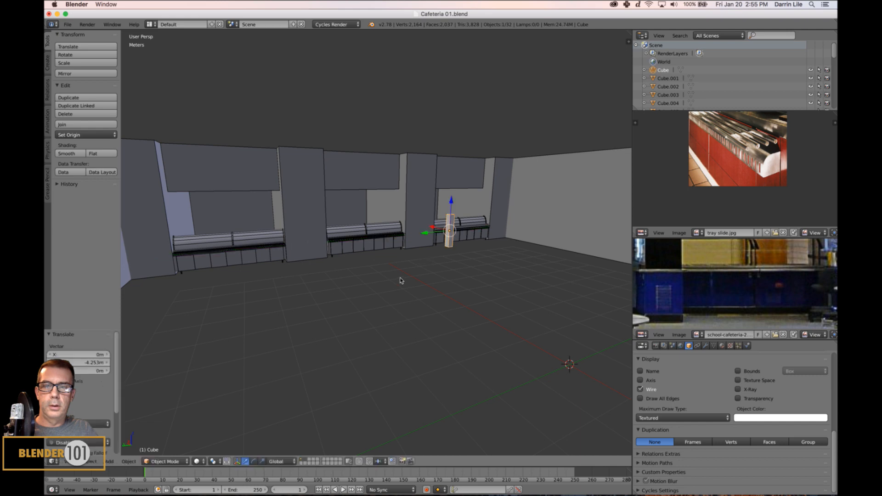
Examine the area above the blue counters in the school cafeteria reference photo
middle_click_drag(400, 280, 460, 295, "shift")
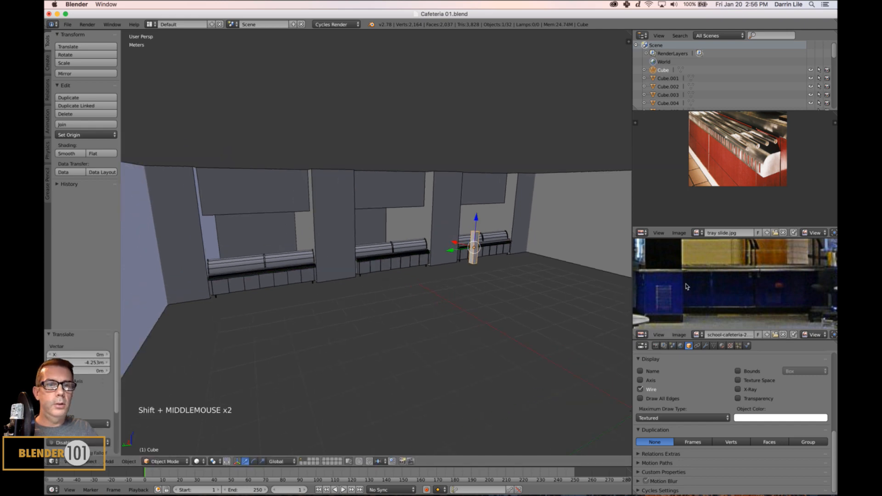
scroll(686, 287, "down", 3)
middle_click_drag(686, 286, 732, 304)
scroll(694, 285, "up", 3)
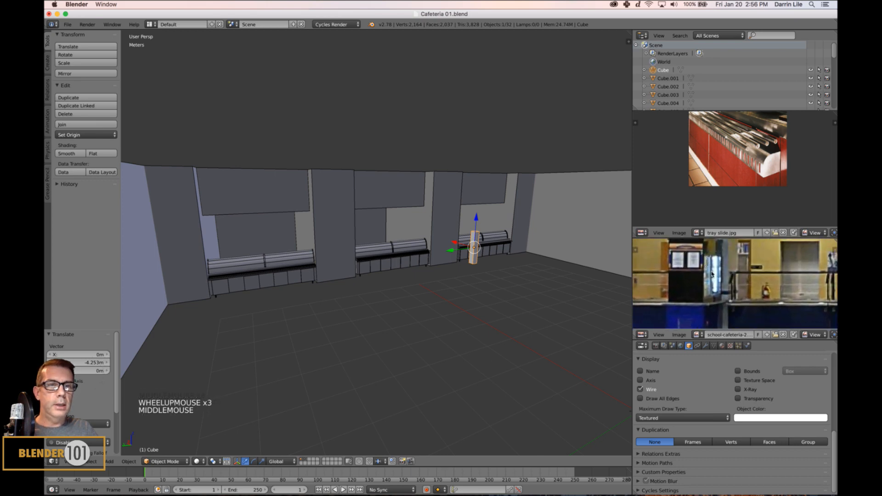
Examine the counter fronts and the dining area around them in the school cafeteria reference photo
middle_click_drag(758, 277, 653, 276)
middle_click_drag(753, 313, 721, 280)
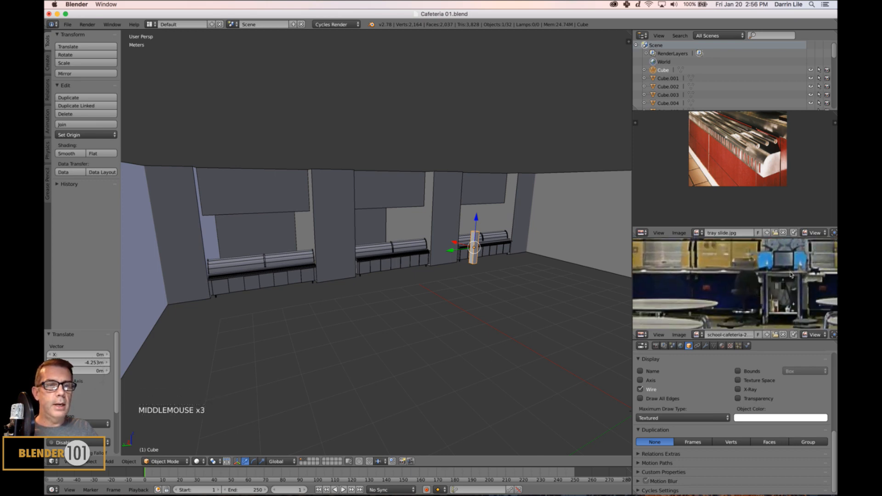
middle_click_drag(785, 271, 677, 274)
scroll(680, 276, "down", 4)
middle_click_drag(809, 283, 770, 285)
middle_click_drag(541, 295, 541, 294)
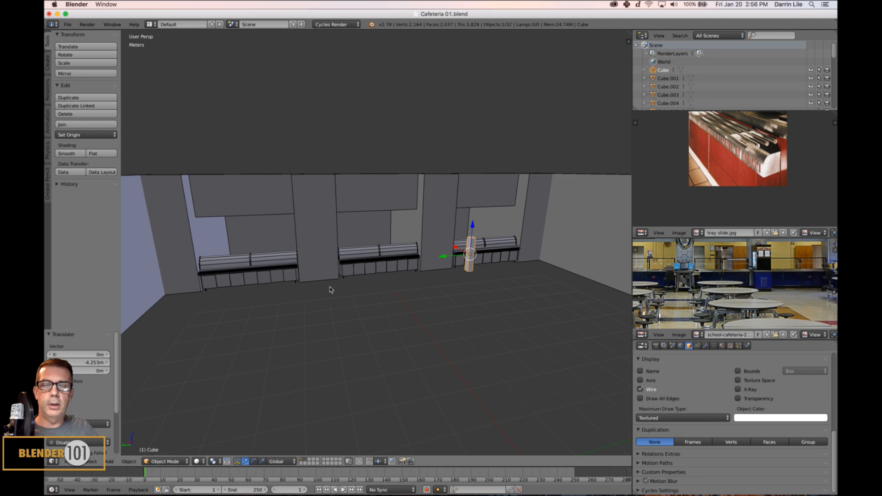
middle_click_drag(486, 307, 528, 292, "shift")
scroll(496, 289, "up", 1)
key("s")
key("s")
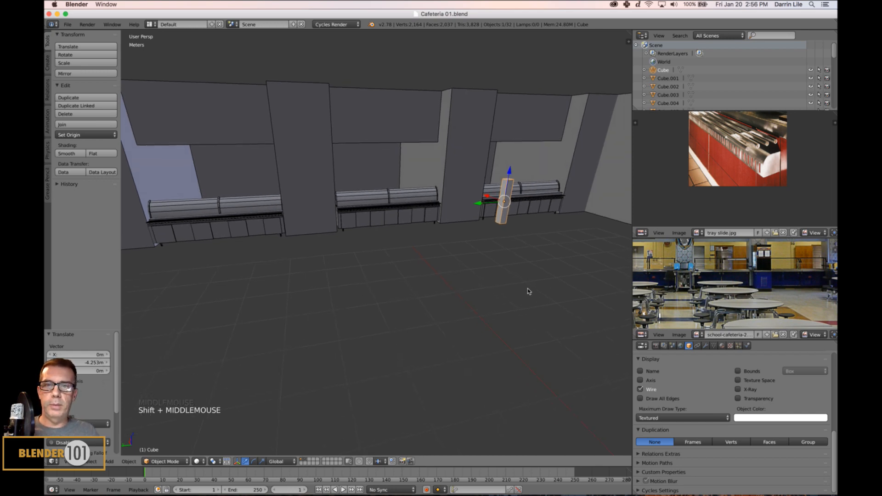
middle_click_drag(527, 291, 512, 301, "shift")
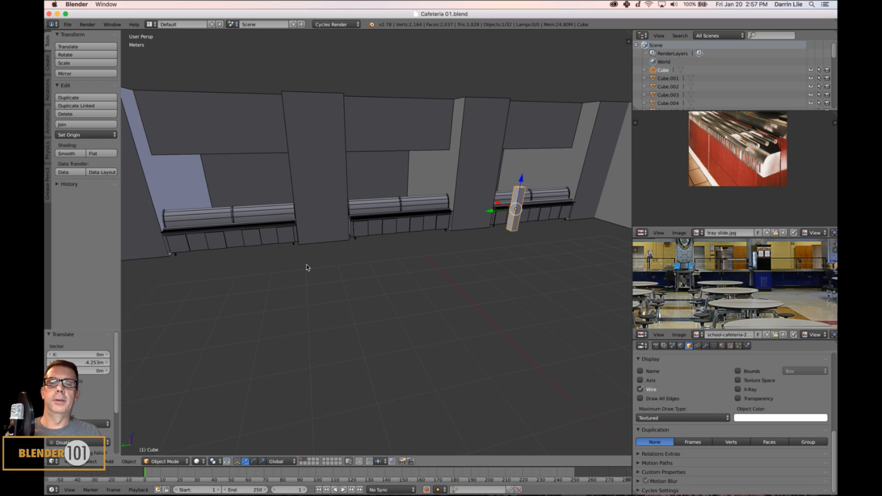
Clear the object selection and inspect the counters' legs and base panels up close
right_click(355, 239)
key("a")
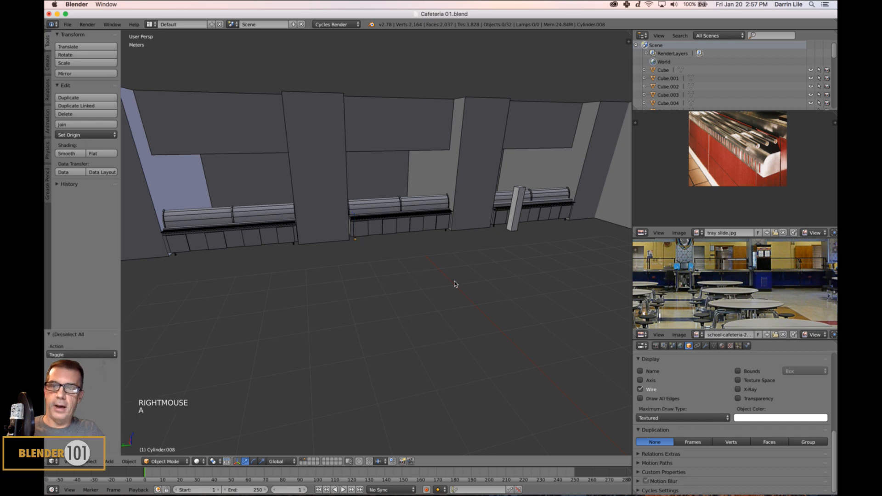
middle_click_drag(455, 285, 370, 276)
key("a")
scroll(433, 287, "up", 3)
key("a")
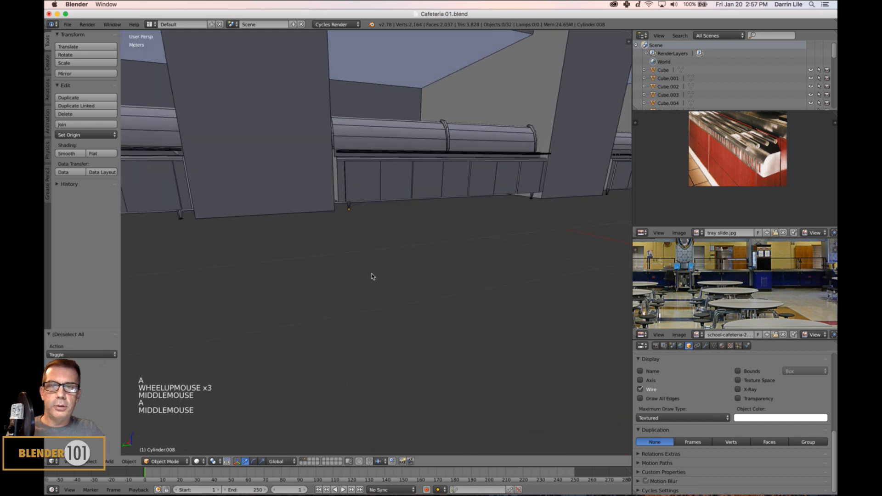
scroll(377, 275, "up", 1)
middle_click_drag(440, 268, 440, 262)
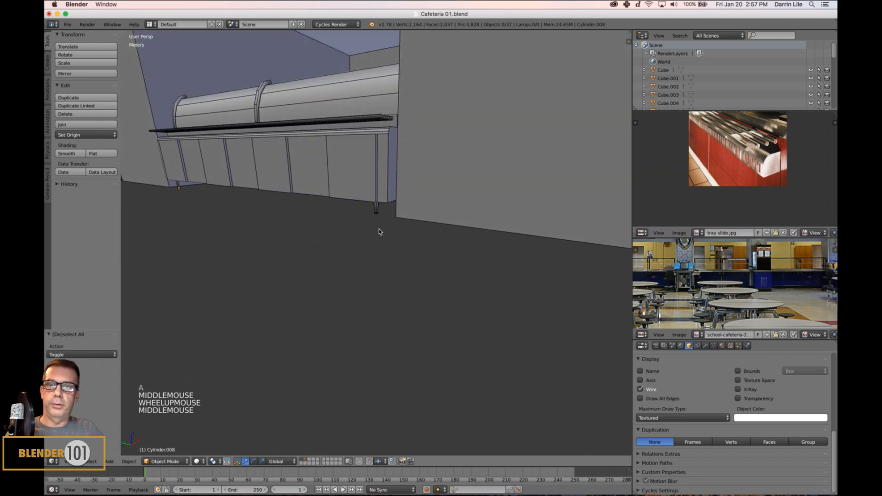
scroll(288, 220, "down", 3)
middle_click_drag(289, 219, 490, 254)
scroll(342, 240, "down", 1)
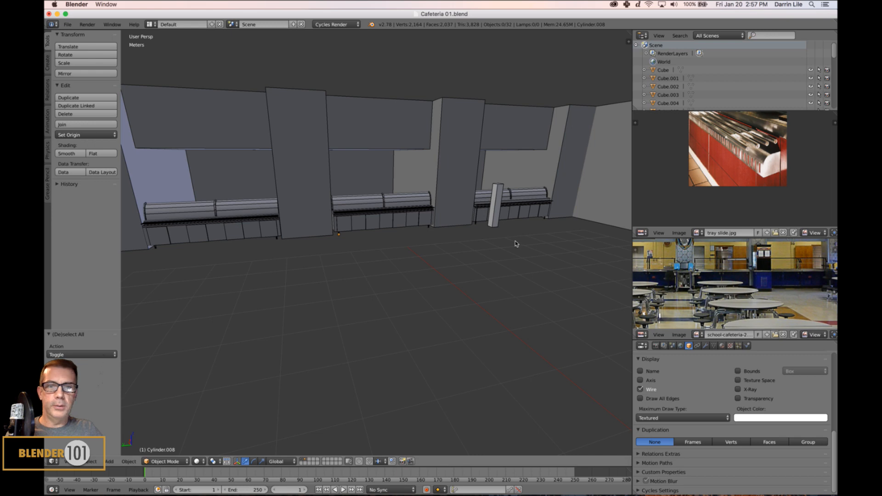
mouse_move(516, 244)
middle_mouse_down("shift")
mouse_move(507, 252)
mouse_move(522, 252)
middle_mouse_up("shift")
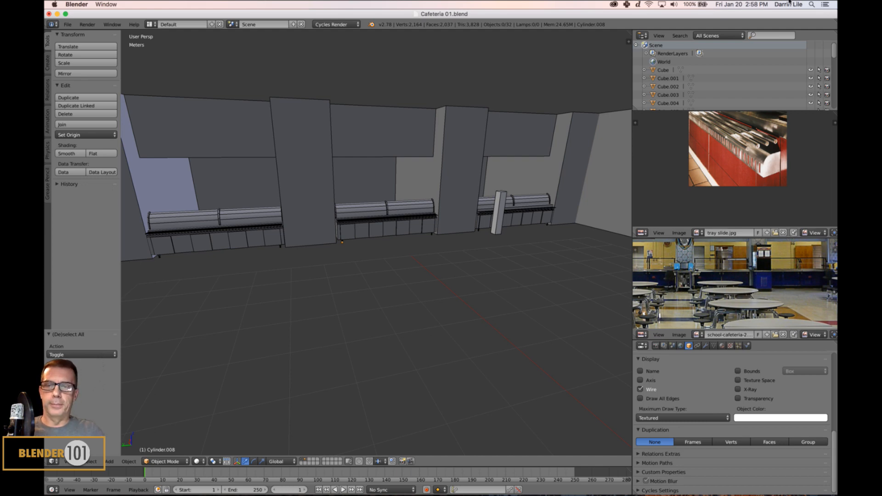
mouse_move(451, 250)
middle_mouse_down()
mouse_move(441, 259)
mouse_move(449, 250)
mouse_move(458, 267)
mouse_move(438, 256)
mouse_move(457, 265)
mouse_move(417, 277)
mouse_move(501, 279)
mouse_move(465, 248)
middle_mouse_up()
scroll(448, 252, "up", 3)
scroll(439, 266, "down", 2)
scroll(498, 275, "down", 3)
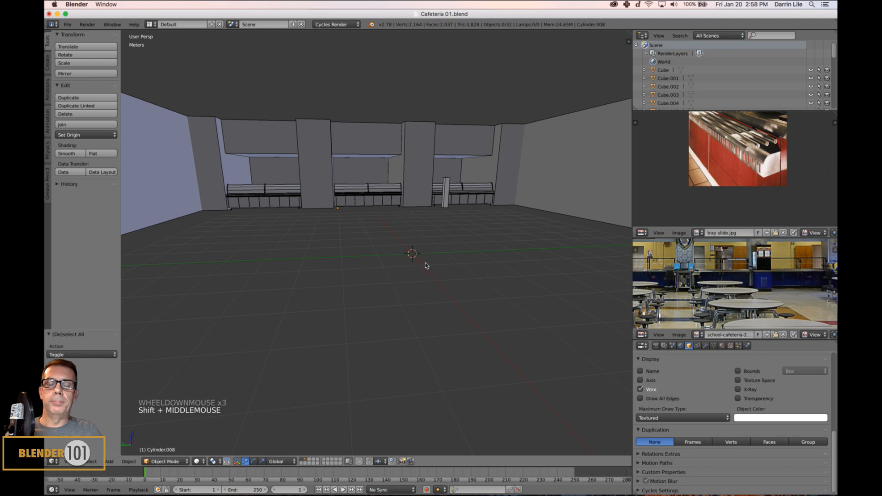
scroll(428, 262, "up", 3)
scroll(460, 264, "down", 2)
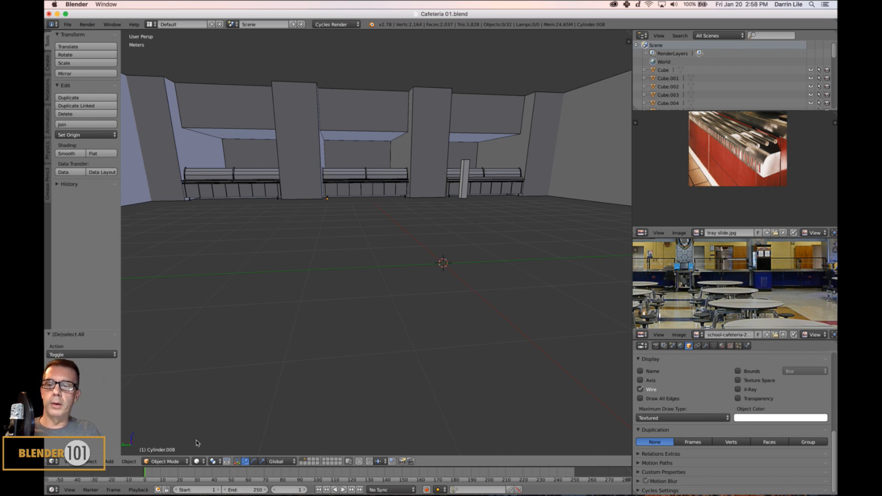
left_click(129, 461)
mouse_move(142, 414)
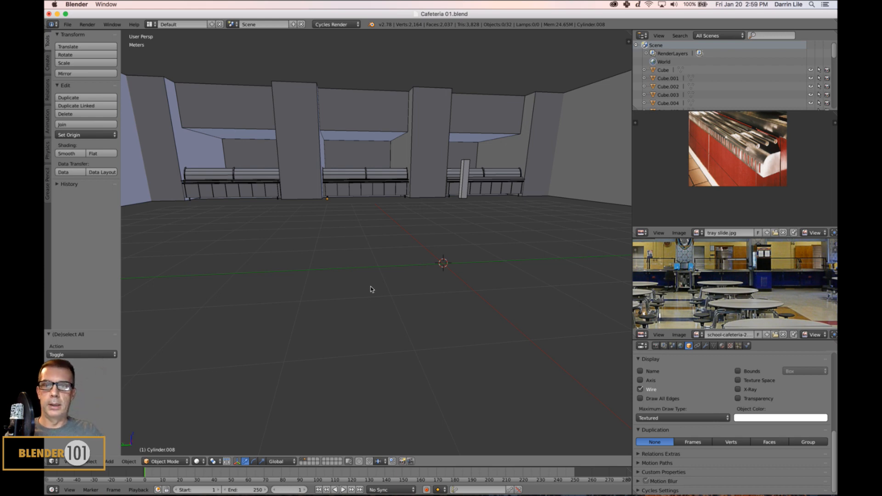
middle_click_drag(372, 290, 439, 292)
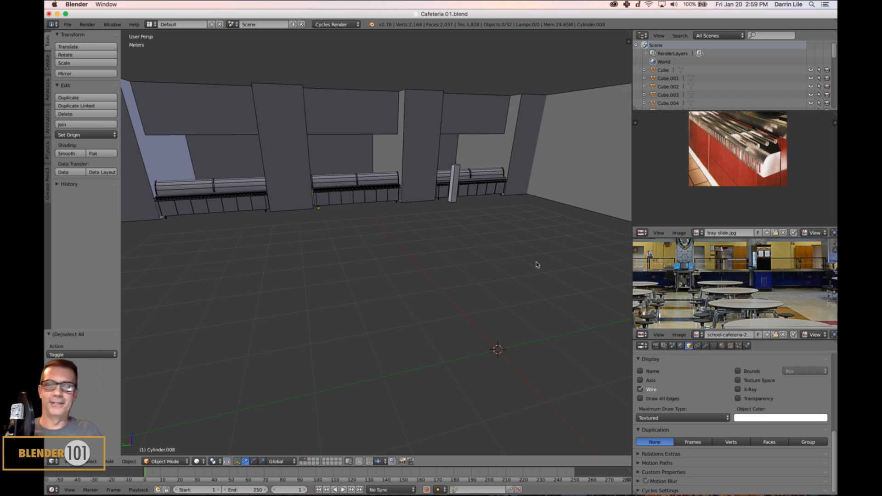
Switch to Gameshow, choose the End Card 3 shot and transition it to the live output
left_click(353, 486)
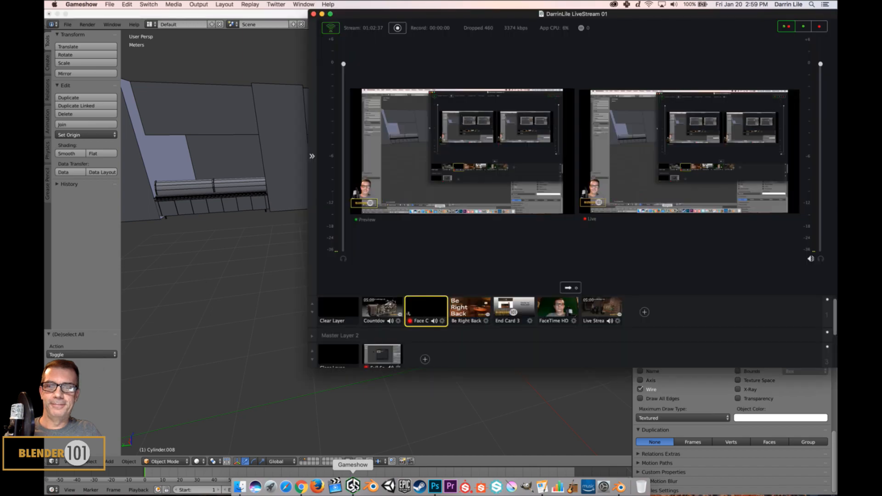
left_click(524, 314)
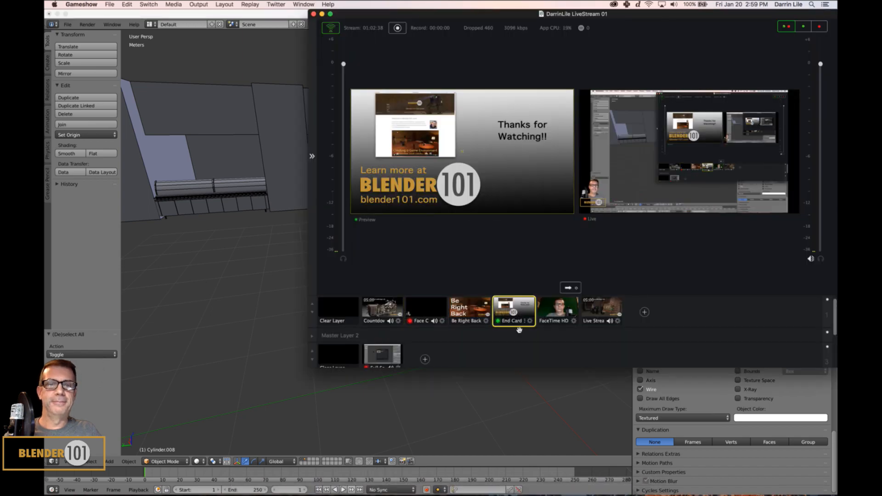
left_click(567, 288)
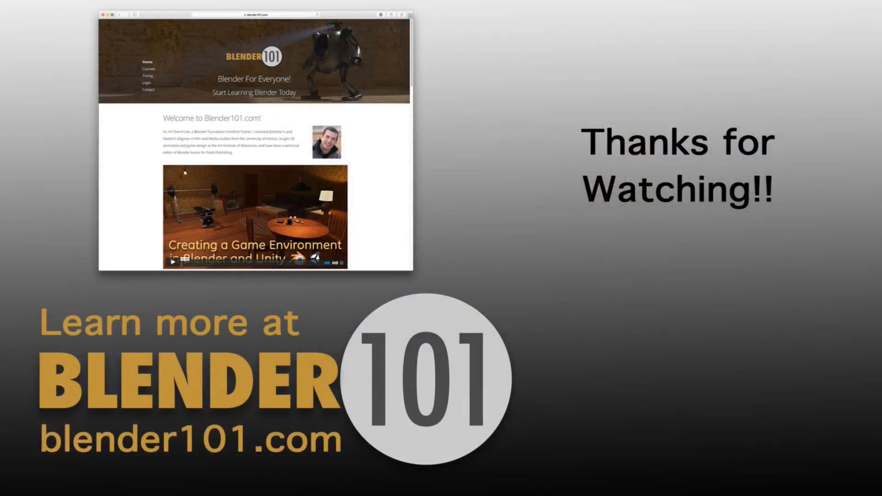